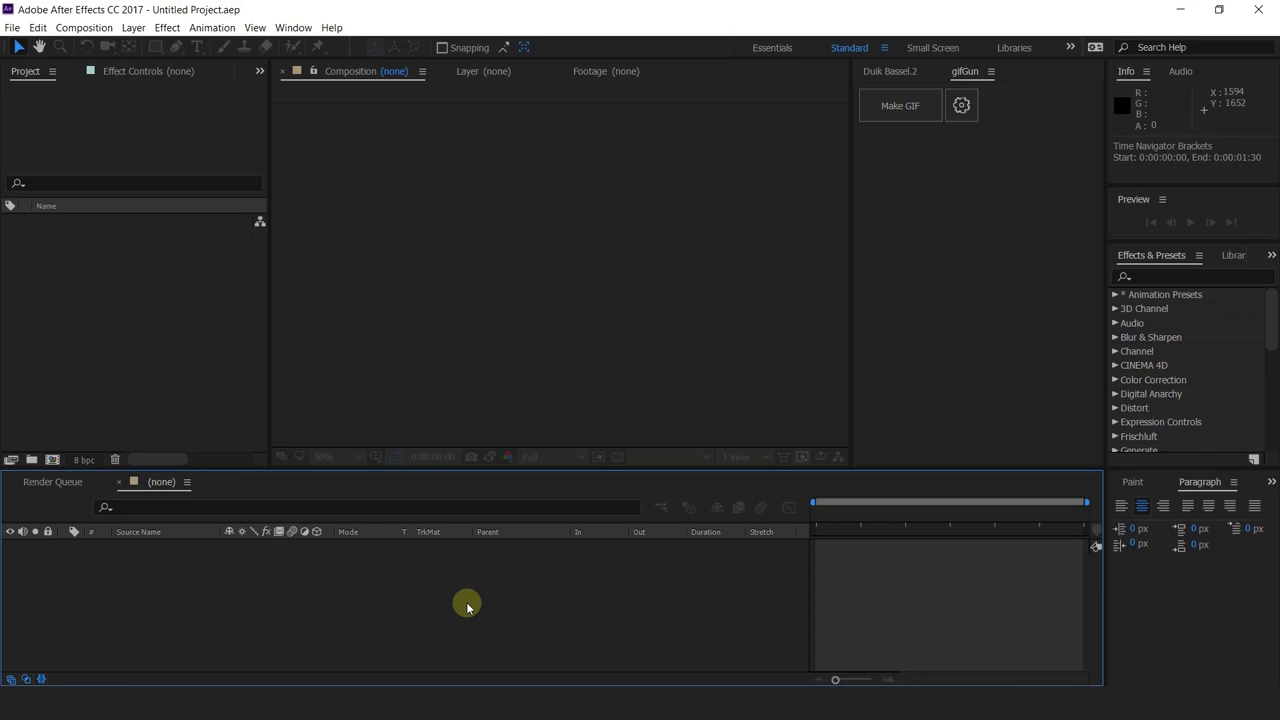
# - Create a new composition with a width of 1920 px and a height of 1080 px
pyautogui.click(188, 340)
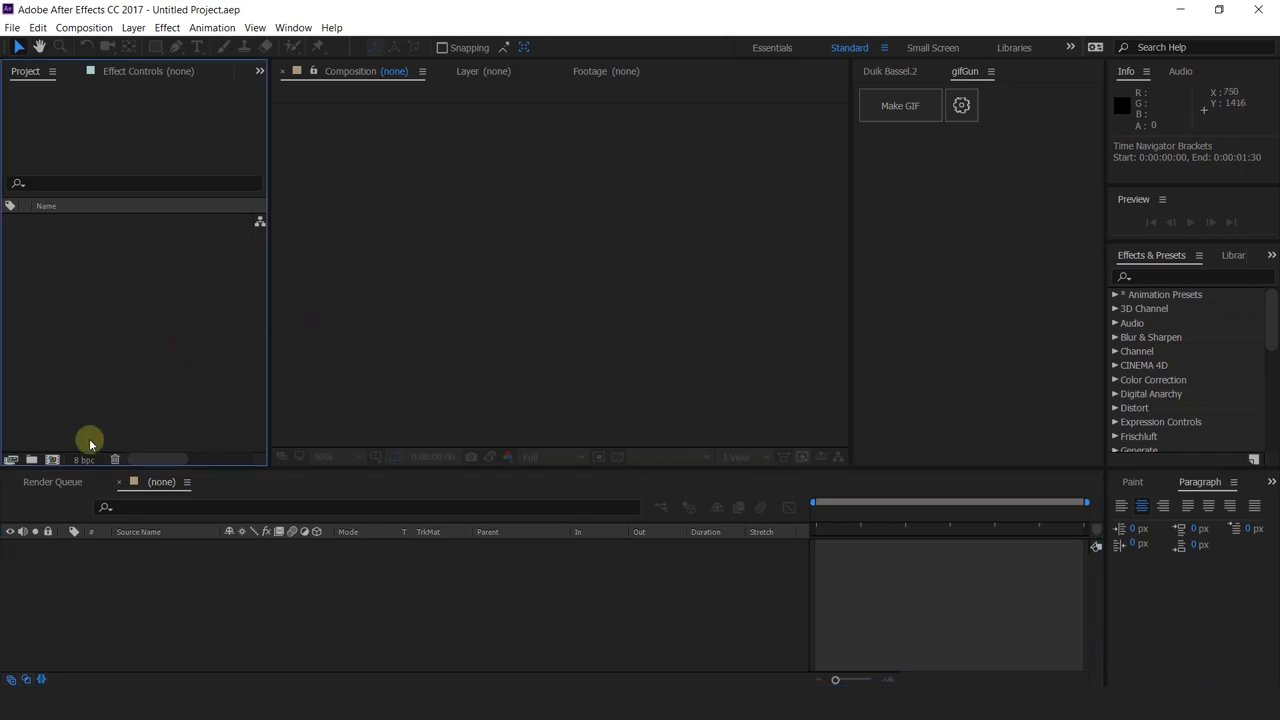
pyautogui.click(52, 459)
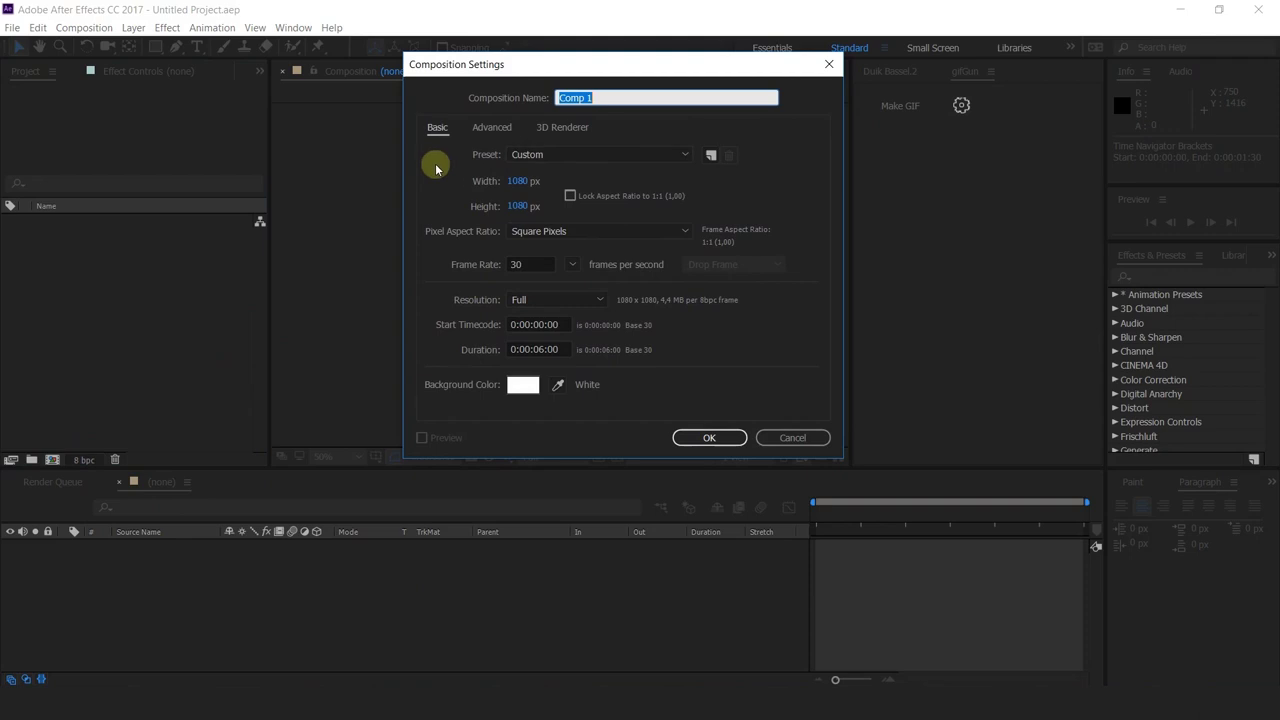
pyautogui.click(521, 179)
pyautogui.write('1920')
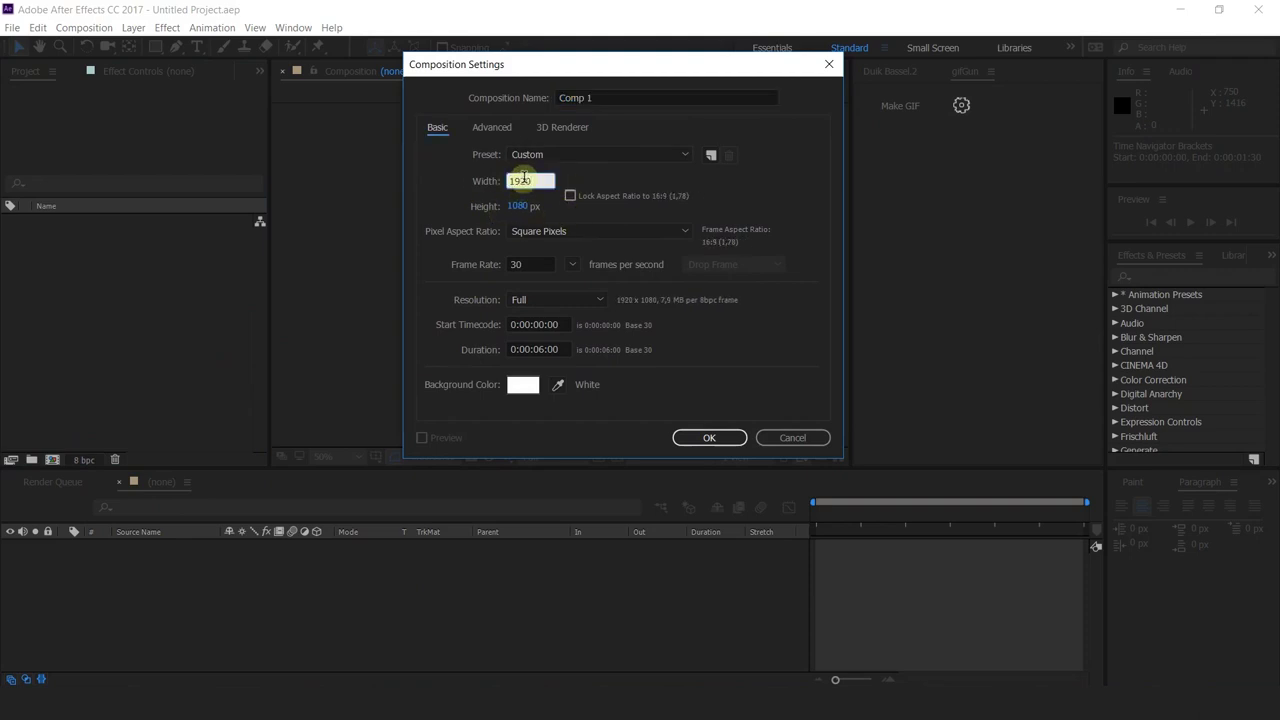
pyautogui.click(709, 437)
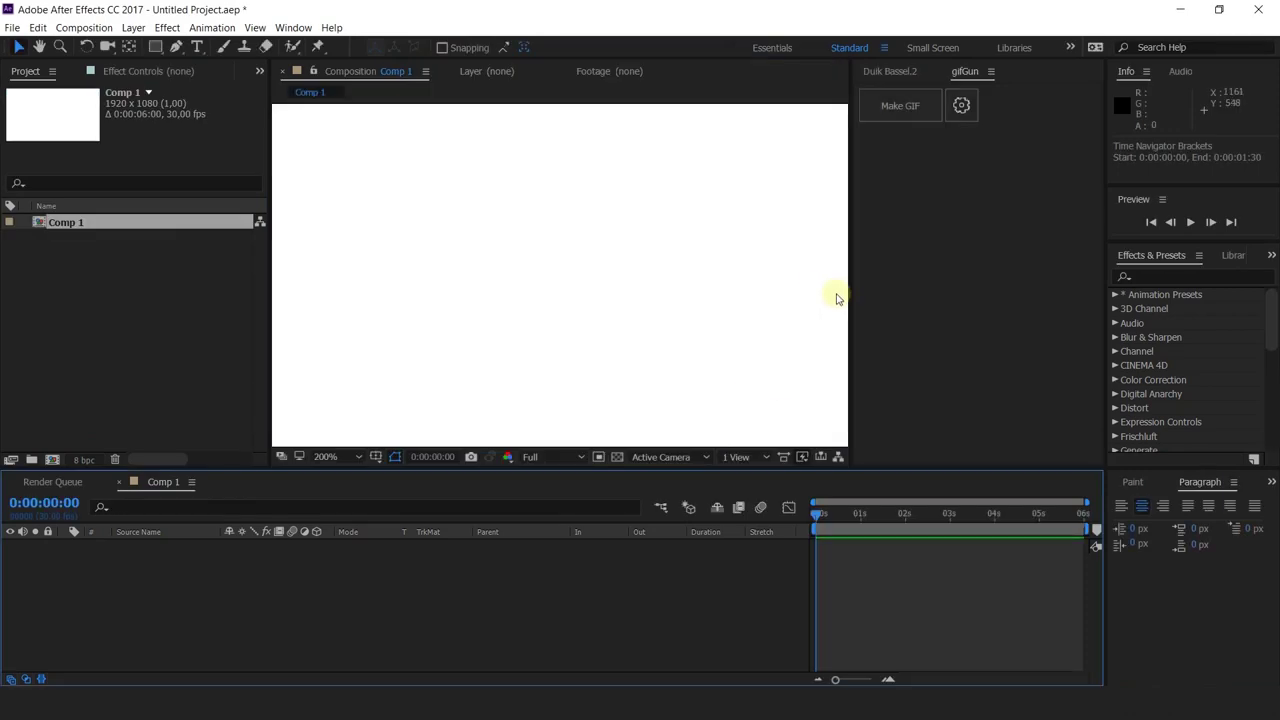
# - Widen the composition viewer and show the canvas at 50% zoom
pyautogui.moveTo(854, 297); pyautogui.dragTo(1080, 260)
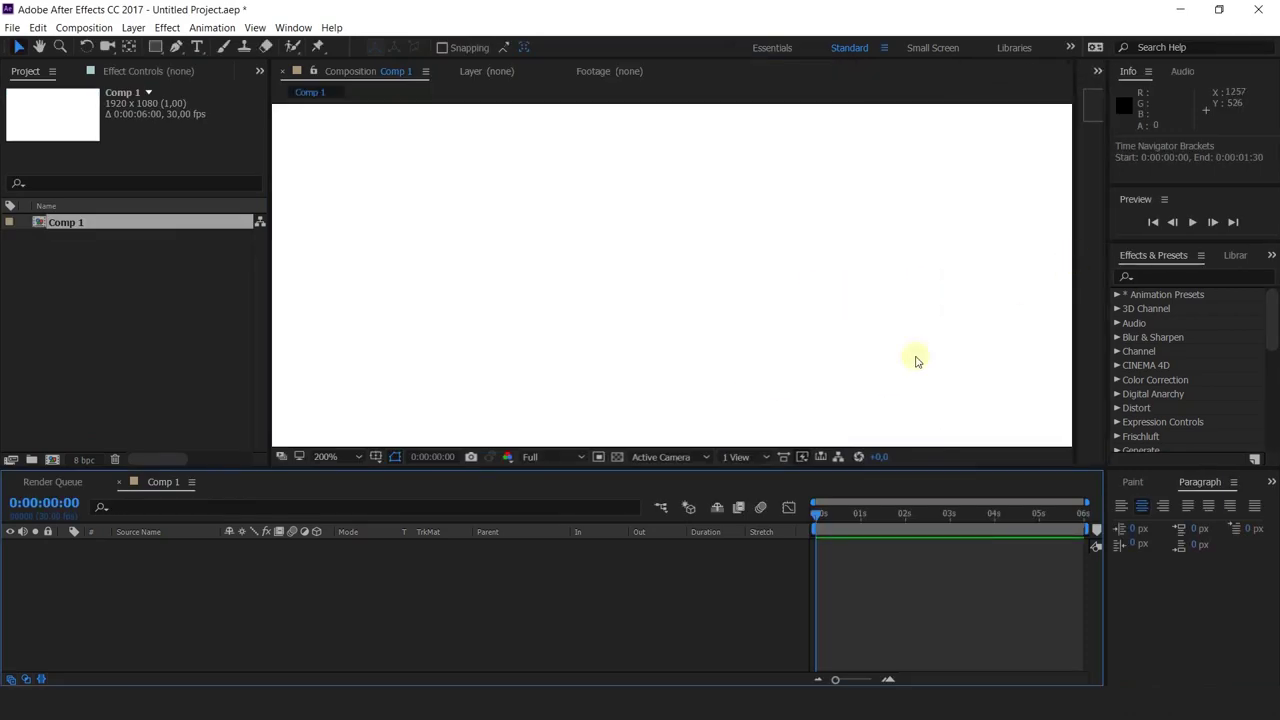
pyautogui.scroll(-1, 645, 270)
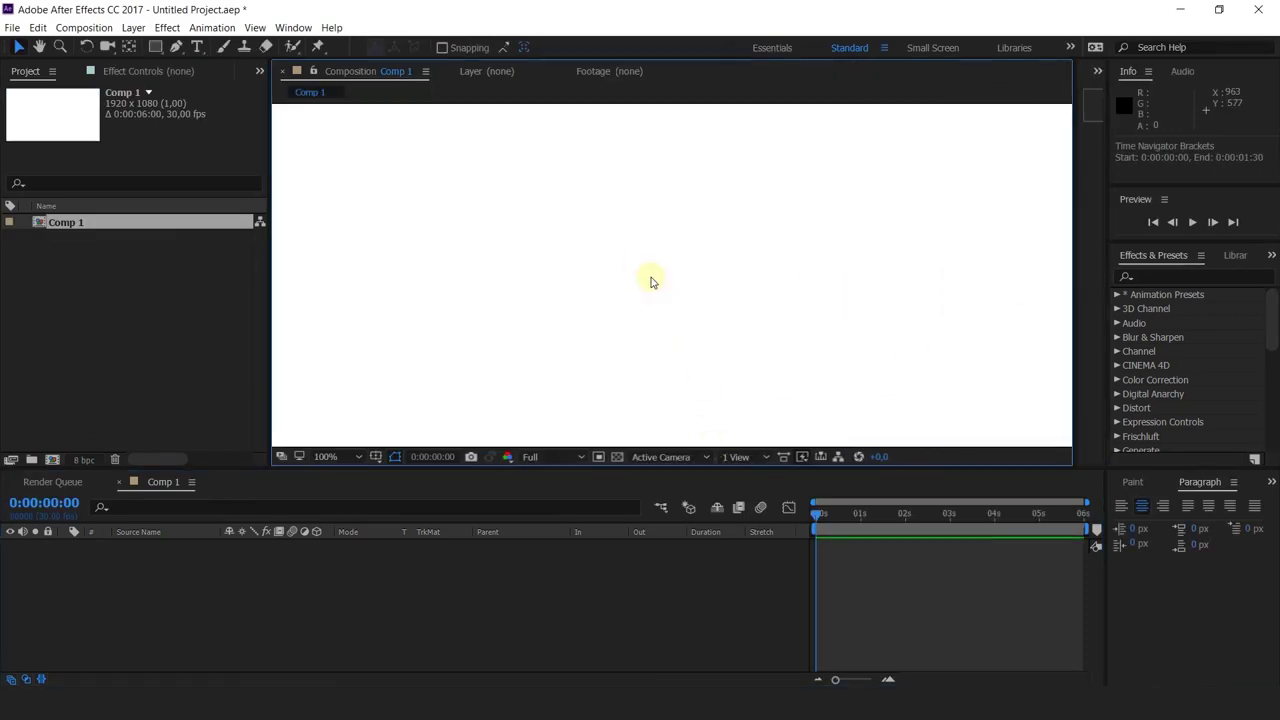
pyautogui.scroll(-4, 650, 280)
pyautogui.scroll(2, 651, 277)
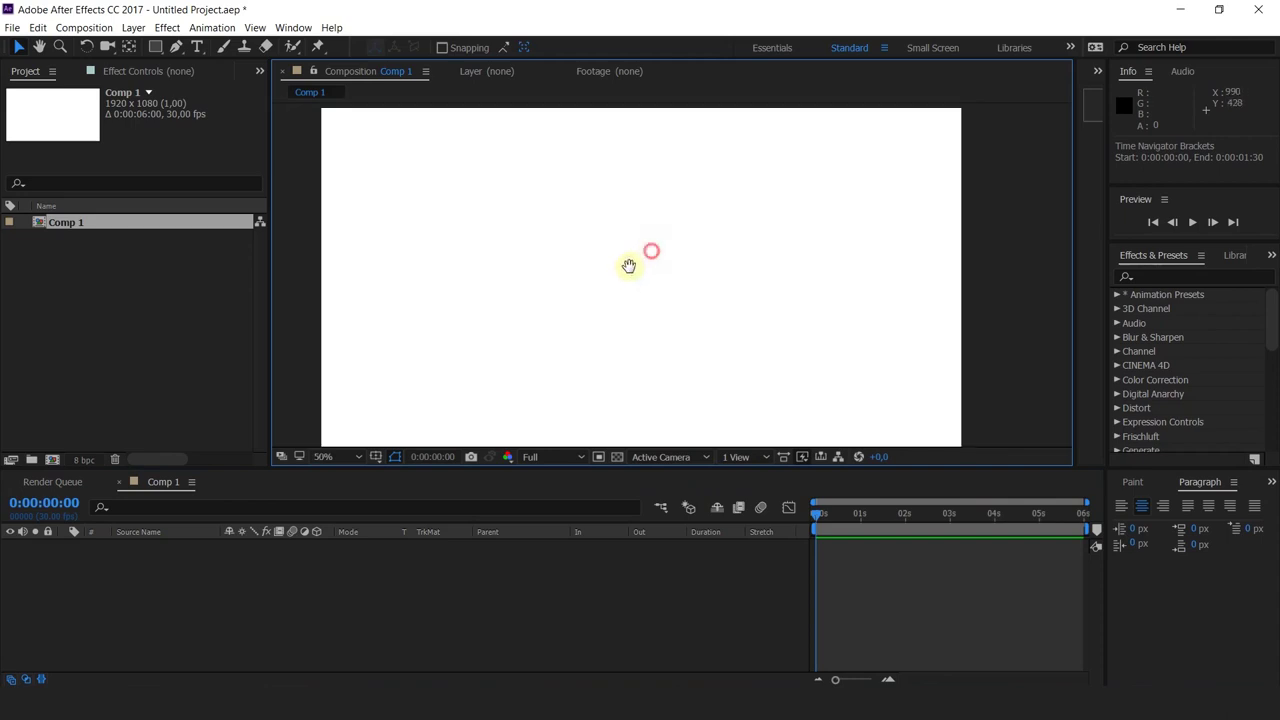
pyautogui.moveTo(628, 265); pyautogui.dragTo(629, 266)
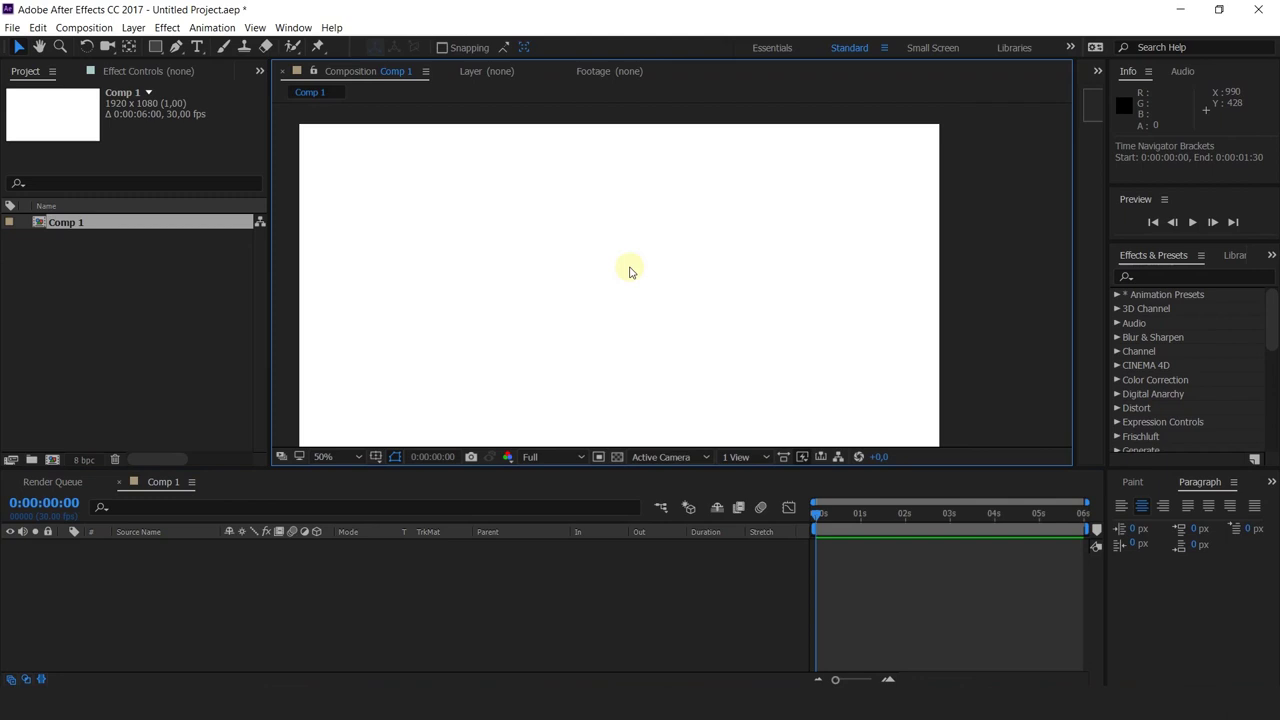
# - Draw a filled square about 432 px wide near the upper edge of the canvas with the Rectangle tool
pyautogui.click(160, 50)
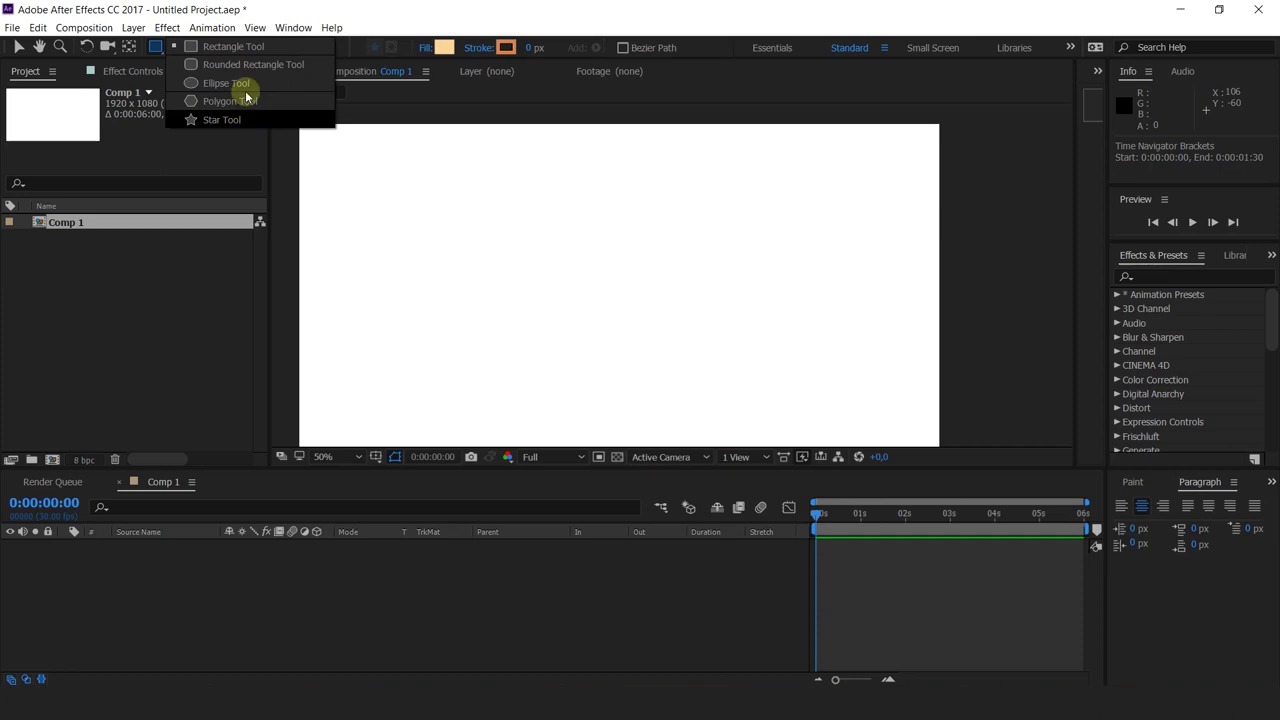
pyautogui.click(247, 51)
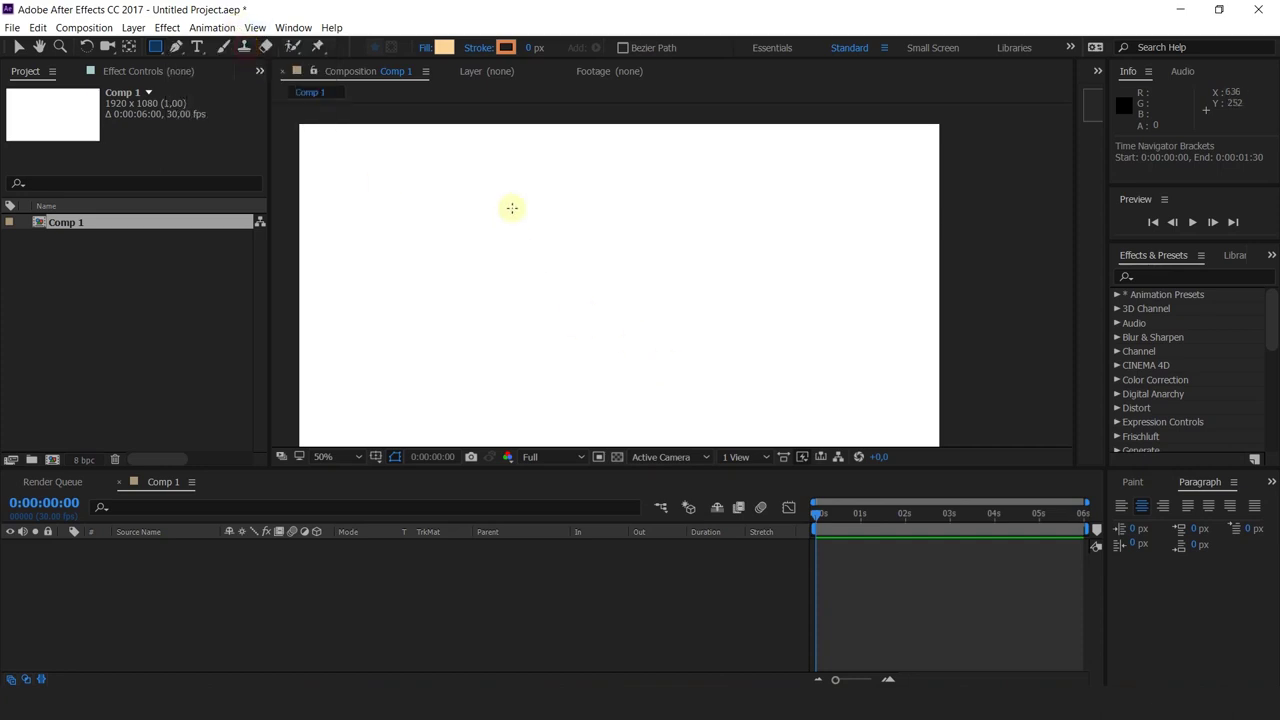
pyautogui.moveTo(531, 177); pyautogui.dragTo(736, 311)
pyautogui.moveTo(580, 283); pyautogui.dragTo(604, 250)
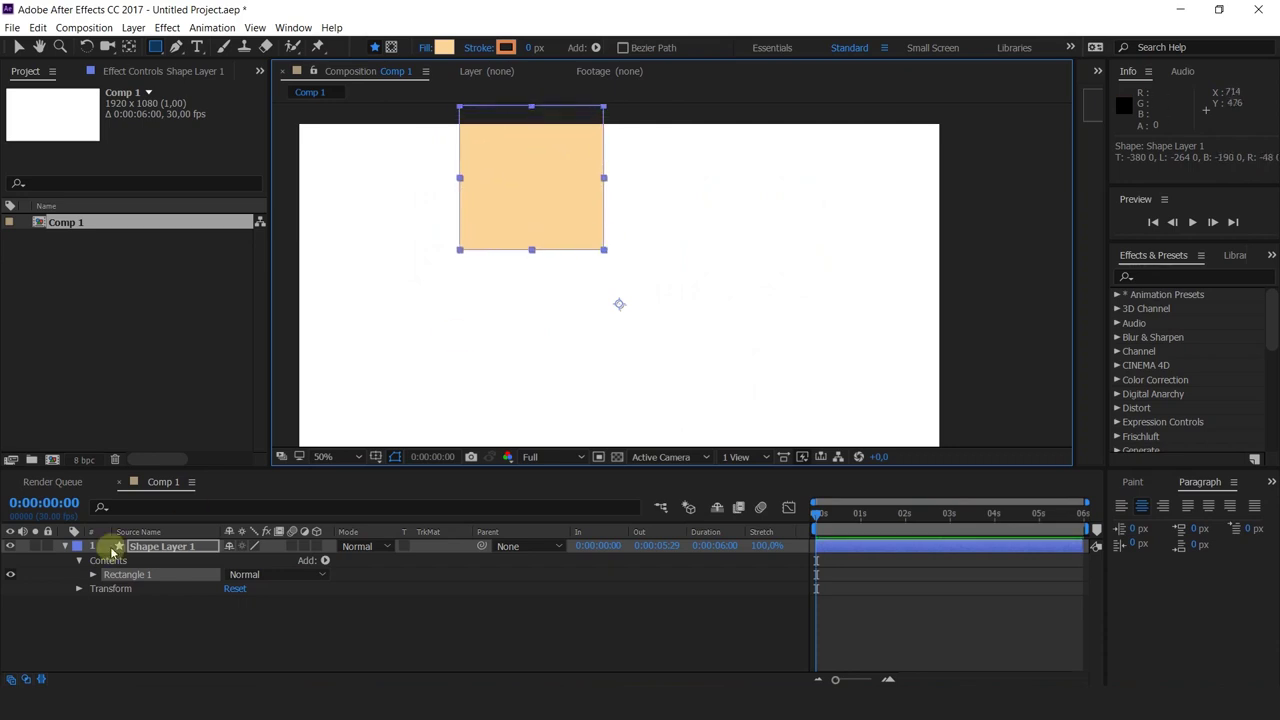
# - Move the square's shape layer to the horizontal middle of the canvas
pyautogui.click(163, 548)
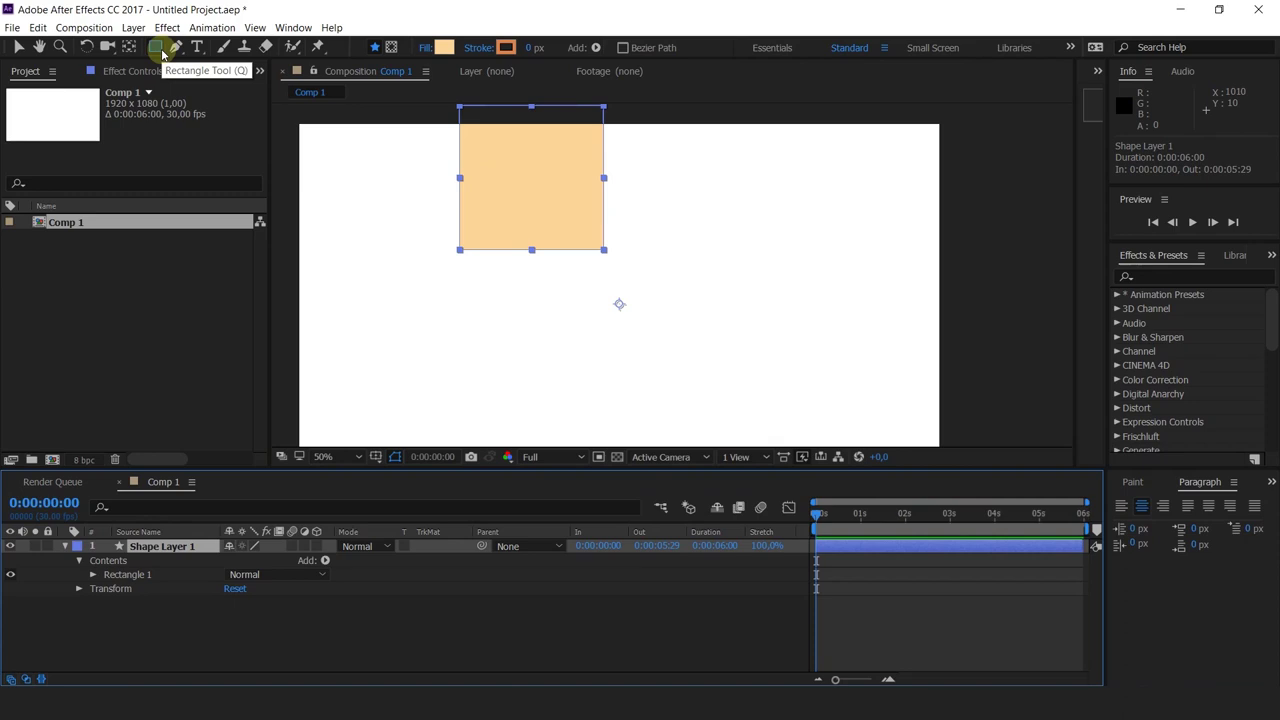
pyautogui.click(157, 47)
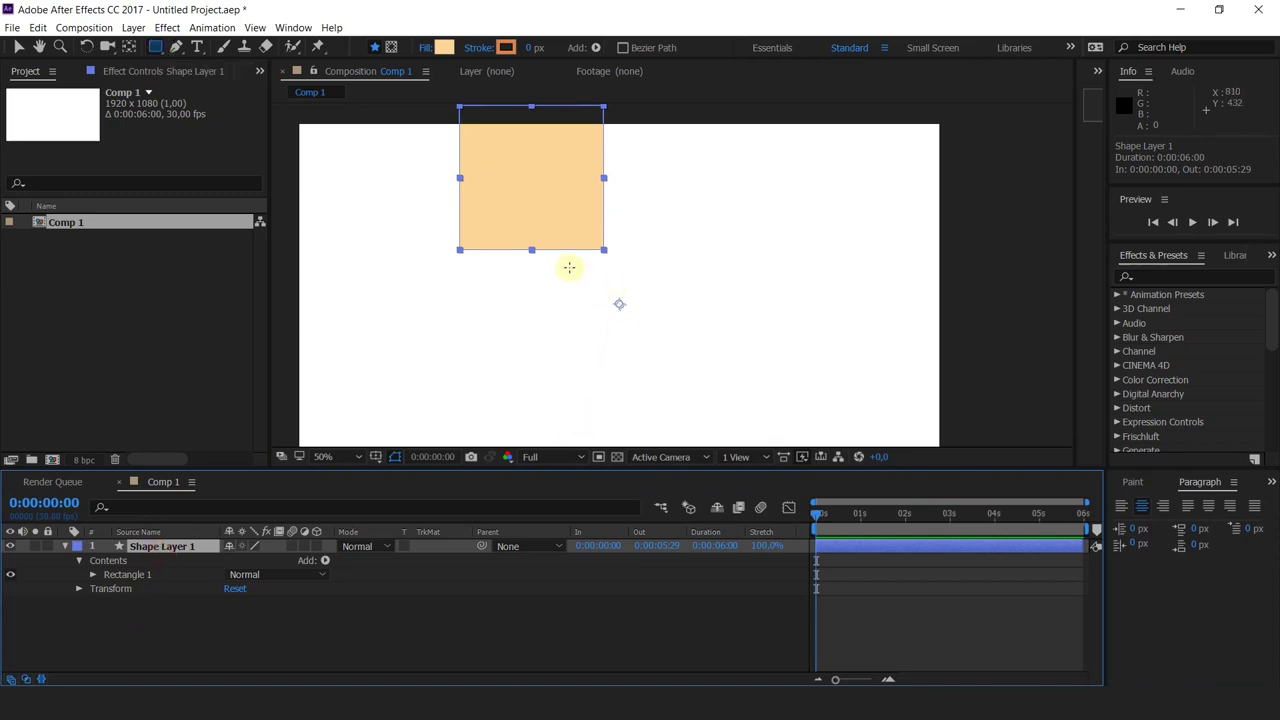
pyautogui.press('v')
pyautogui.click(165, 548)
pyautogui.moveTo(553, 186); pyautogui.dragTo(642, 290)
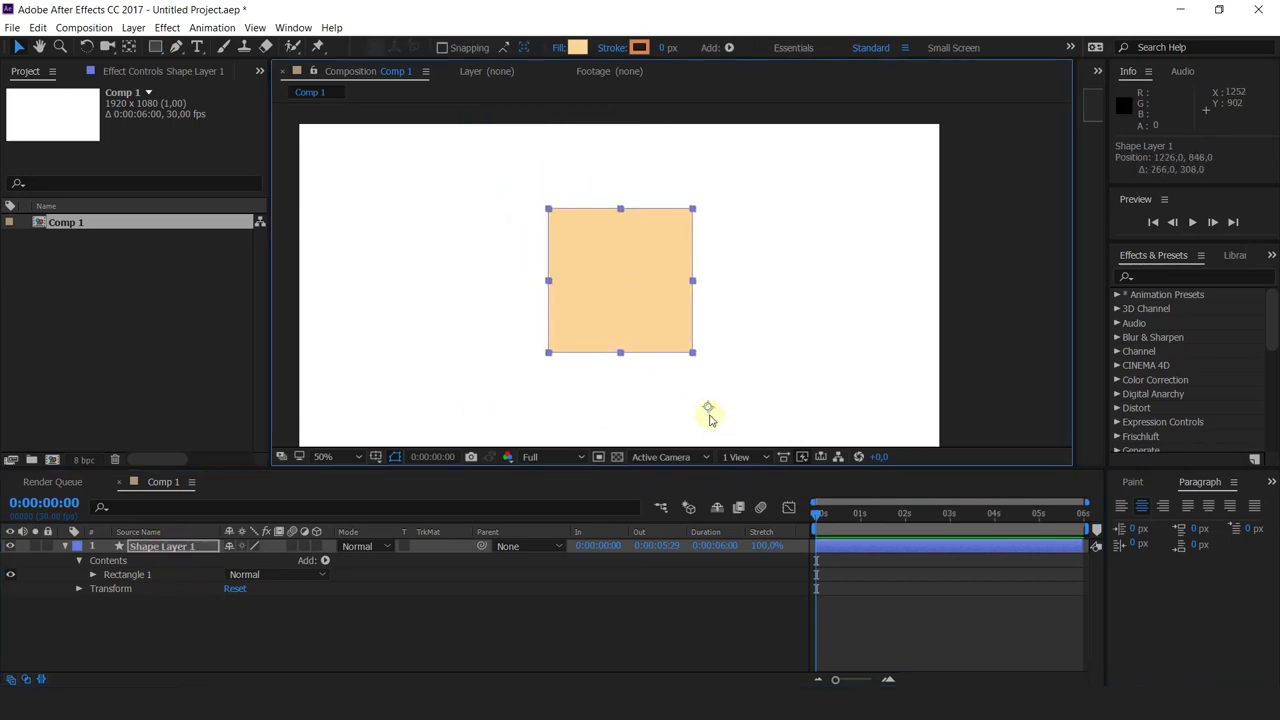
# - Move the shape layer's anchor point to the centre of the square
pyautogui.press('y')
pyautogui.moveTo(708, 410); pyautogui.dragTo(617, 286)
pyautogui.click(766, 314)
# - Expand the shape layer's contents down to the size, position and roundness properties of Rectangle Path 1
pyautogui.click(190, 548)
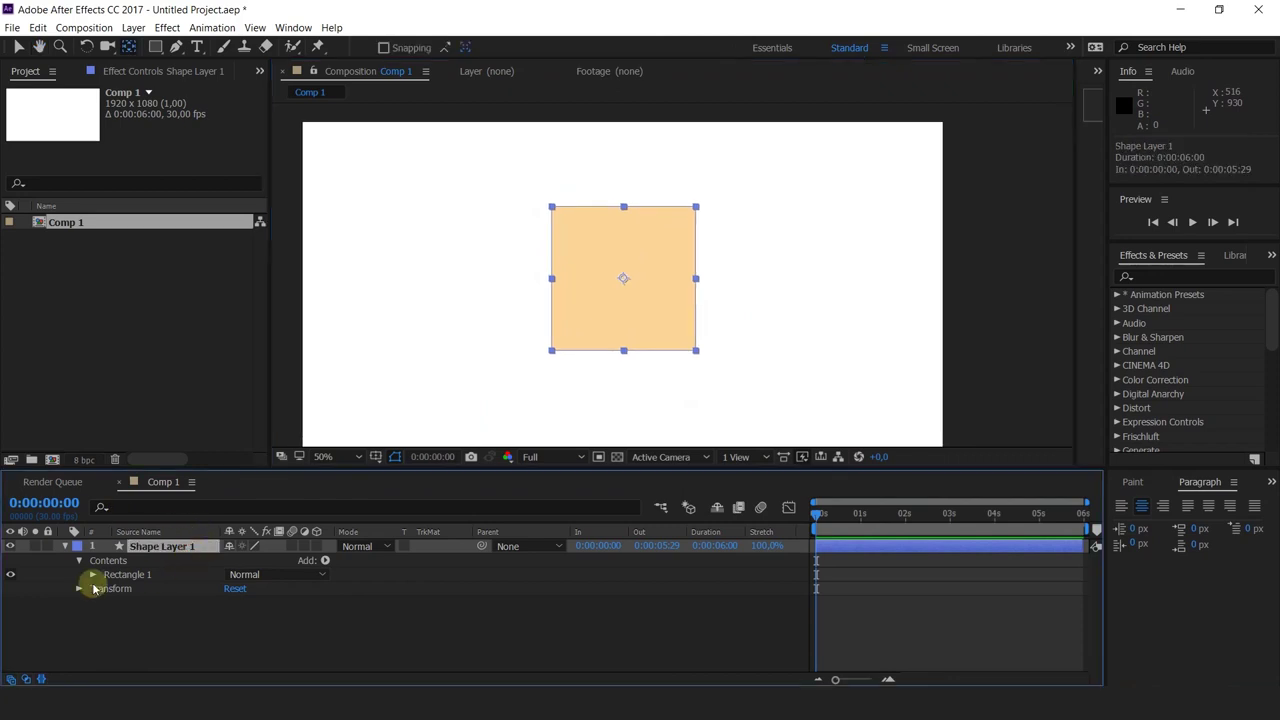
pyautogui.click(64, 547)
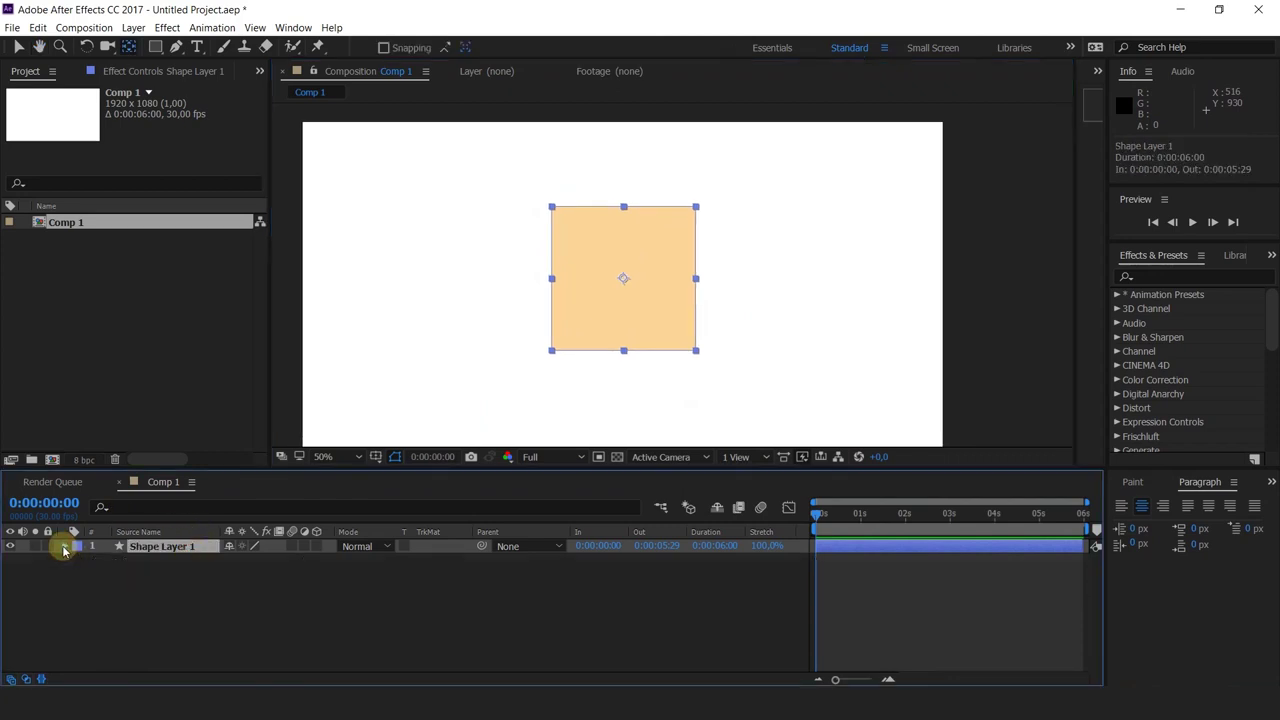
pyautogui.click(64, 547)
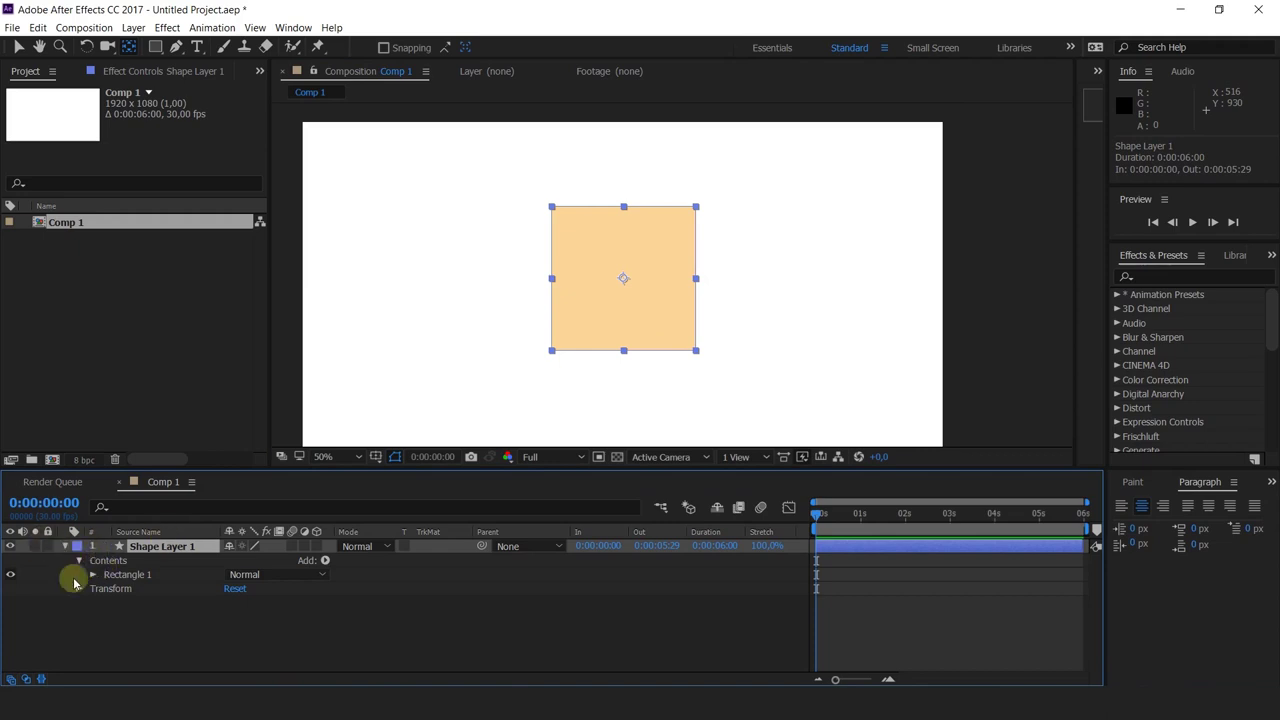
pyautogui.click(93, 576)
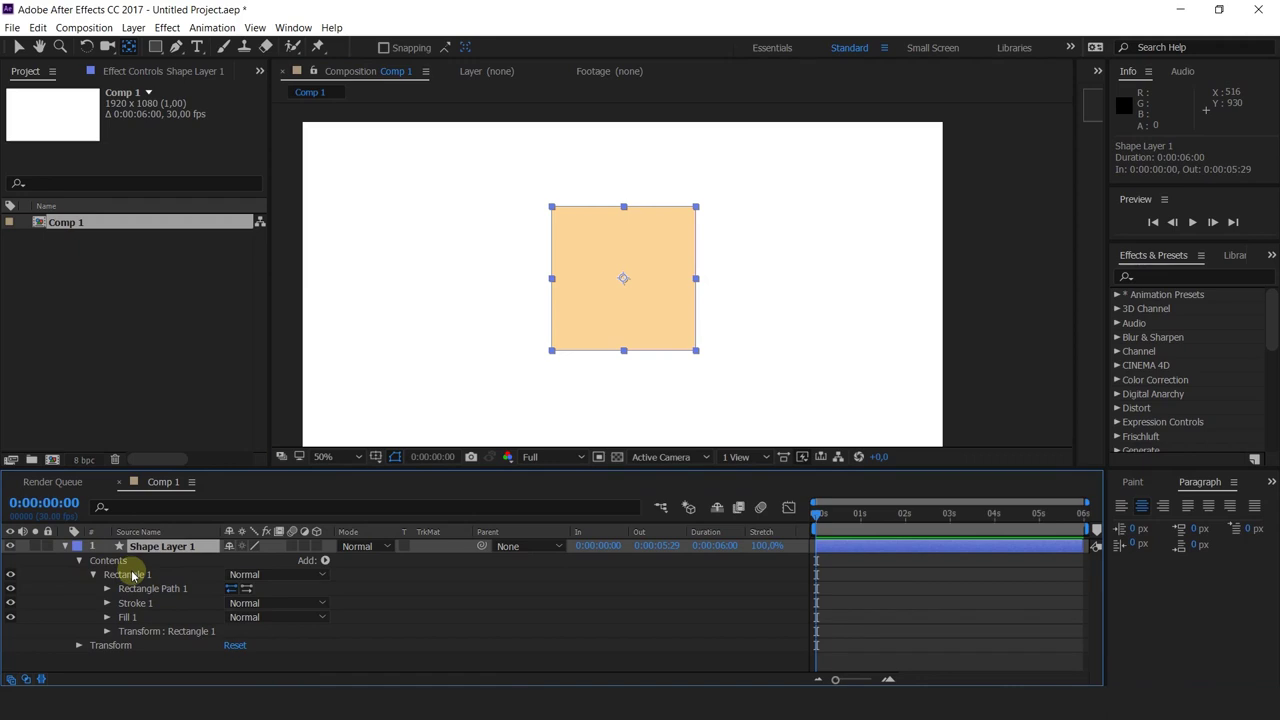
pyautogui.click(165, 588)
pyautogui.click(107, 588)
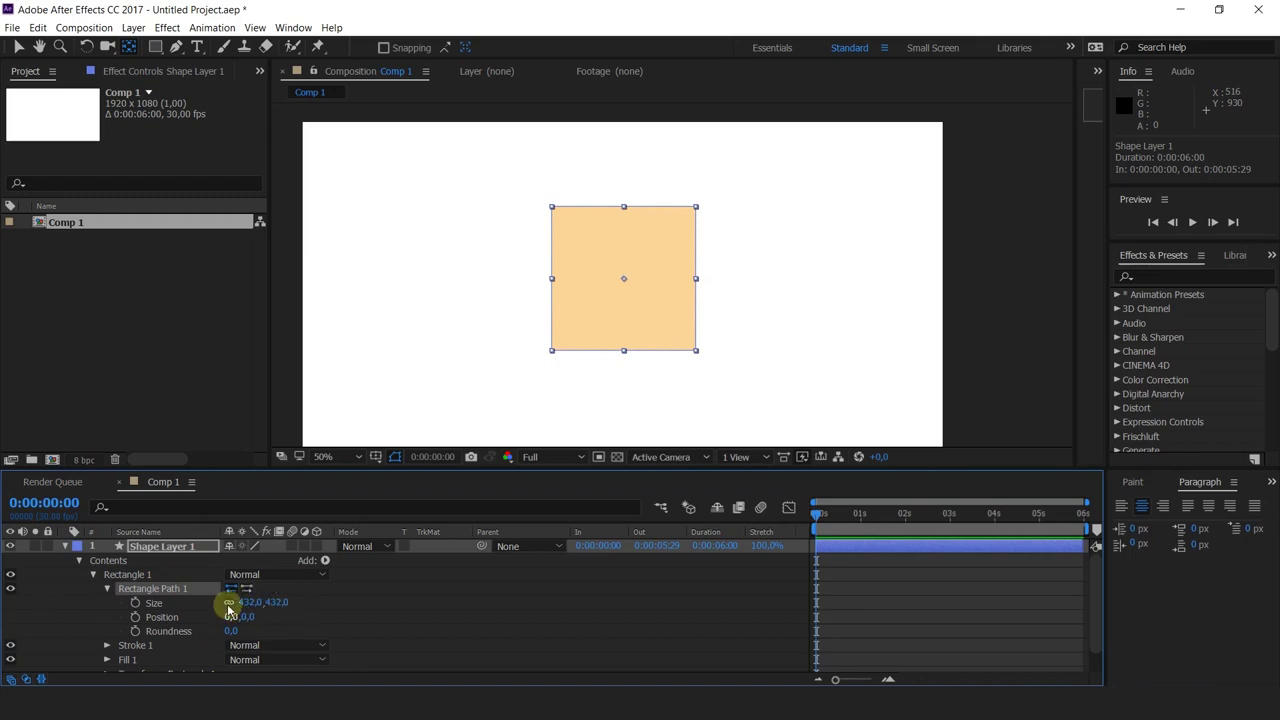
# - Round the square's corners by setting the rectangle path's roundness to 113
pyautogui.moveTo(248, 604); pyautogui.dragTo(267, 636)
pyautogui.hotkey('ctrl', 'z')
pyautogui.click(204, 630)
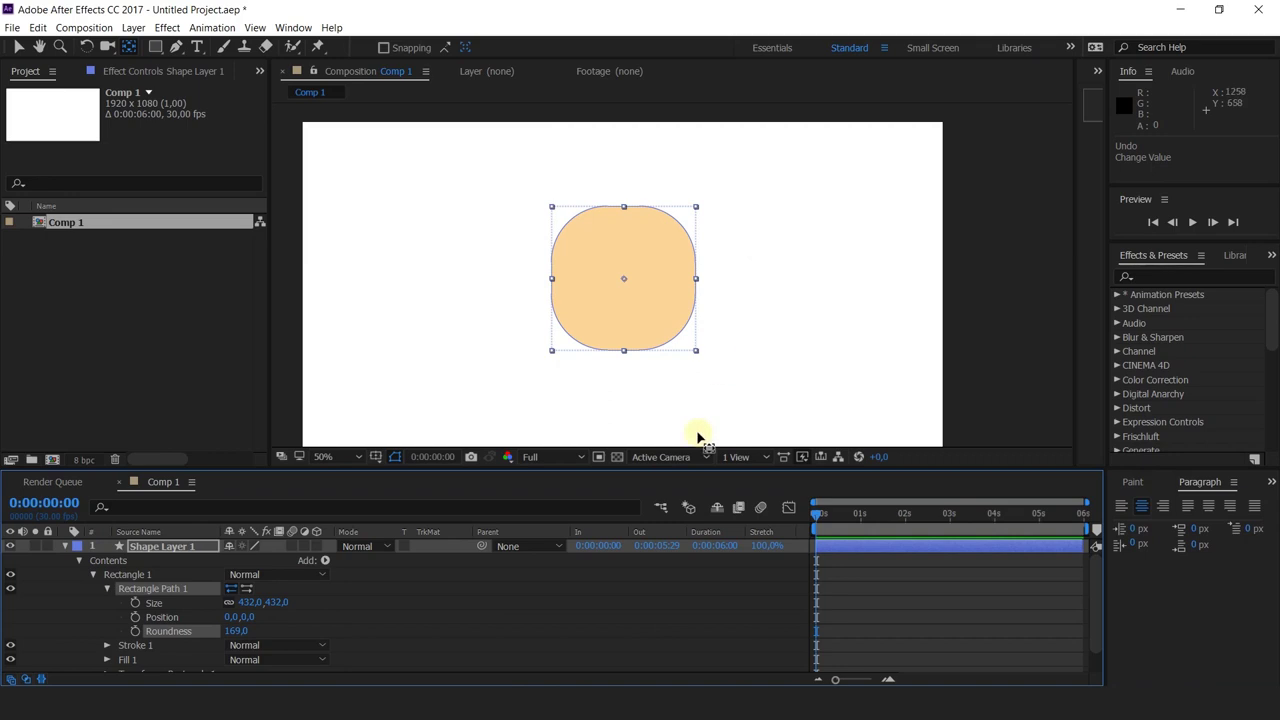
pyautogui.click(155, 48)
pyautogui.moveTo(157, 57); pyautogui.dragTo(354, 603)
pyautogui.click(354, 603)
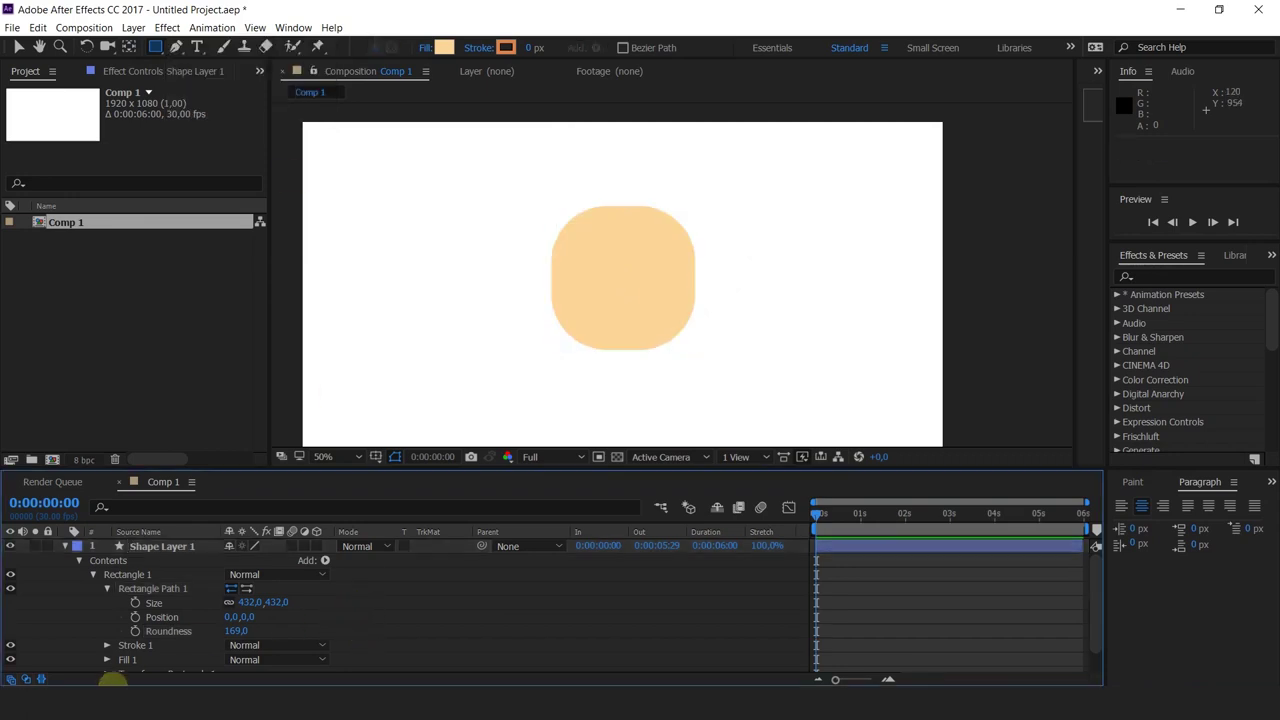
pyautogui.moveTo(258, 640); pyautogui.dragTo(211, 652)
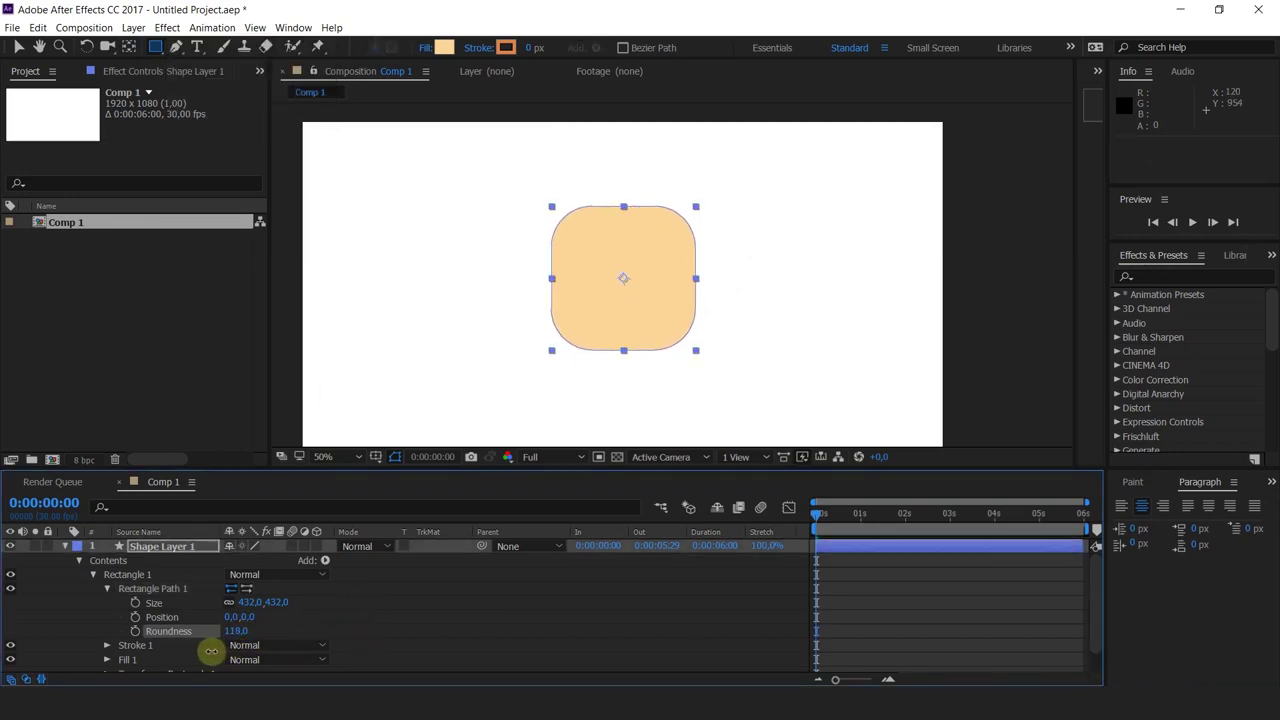
# - Expand the square's stroke properties and set the stroke width to 51
pyautogui.scroll(-1, 178, 643)
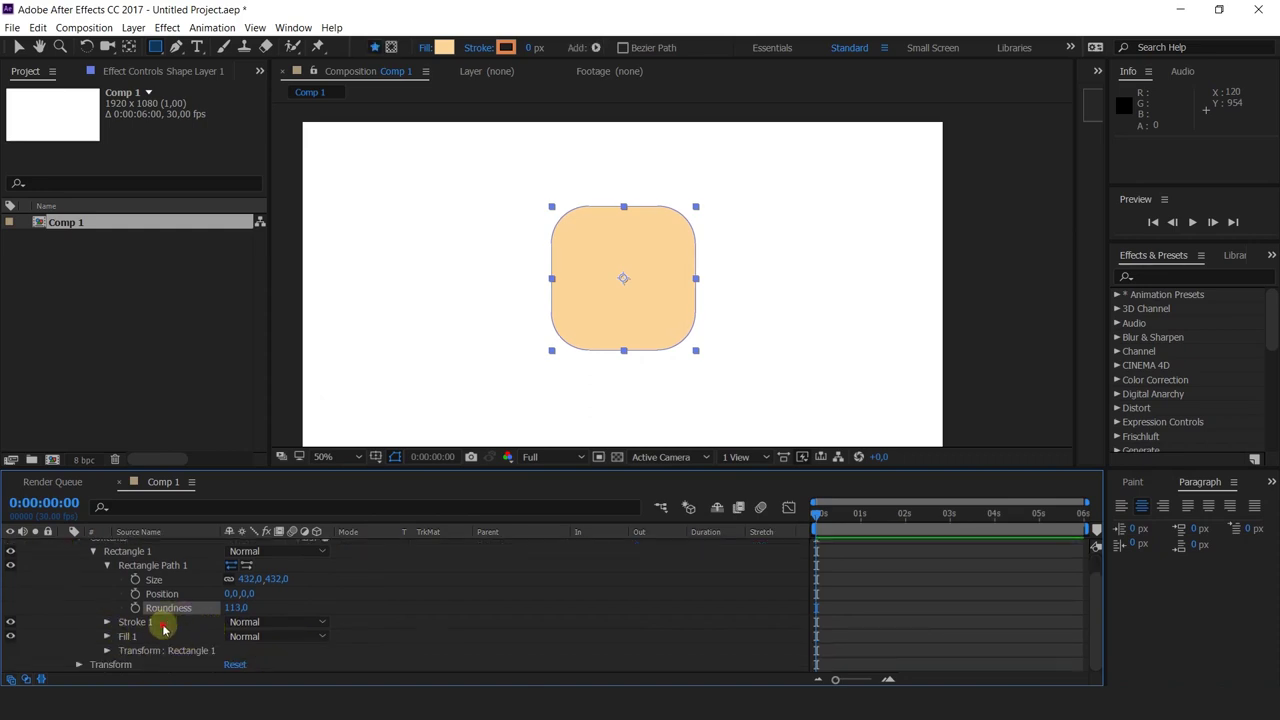
pyautogui.click(150, 622)
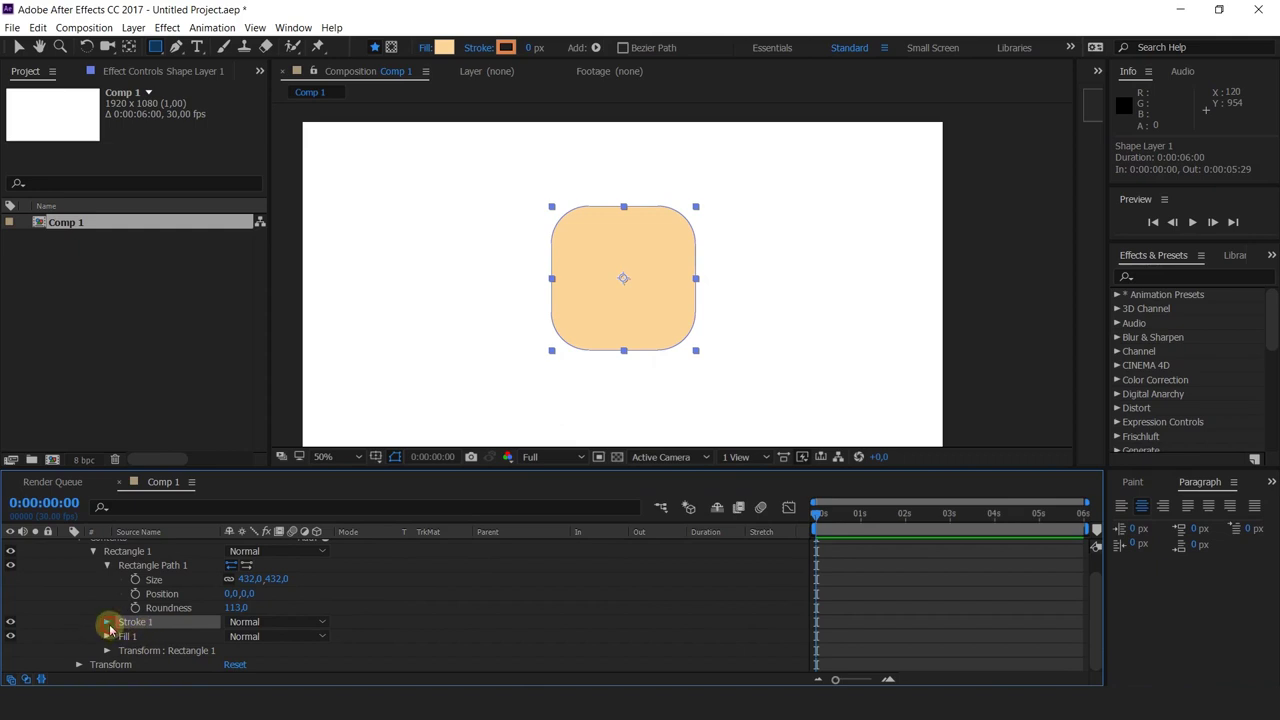
pyautogui.click(107, 622)
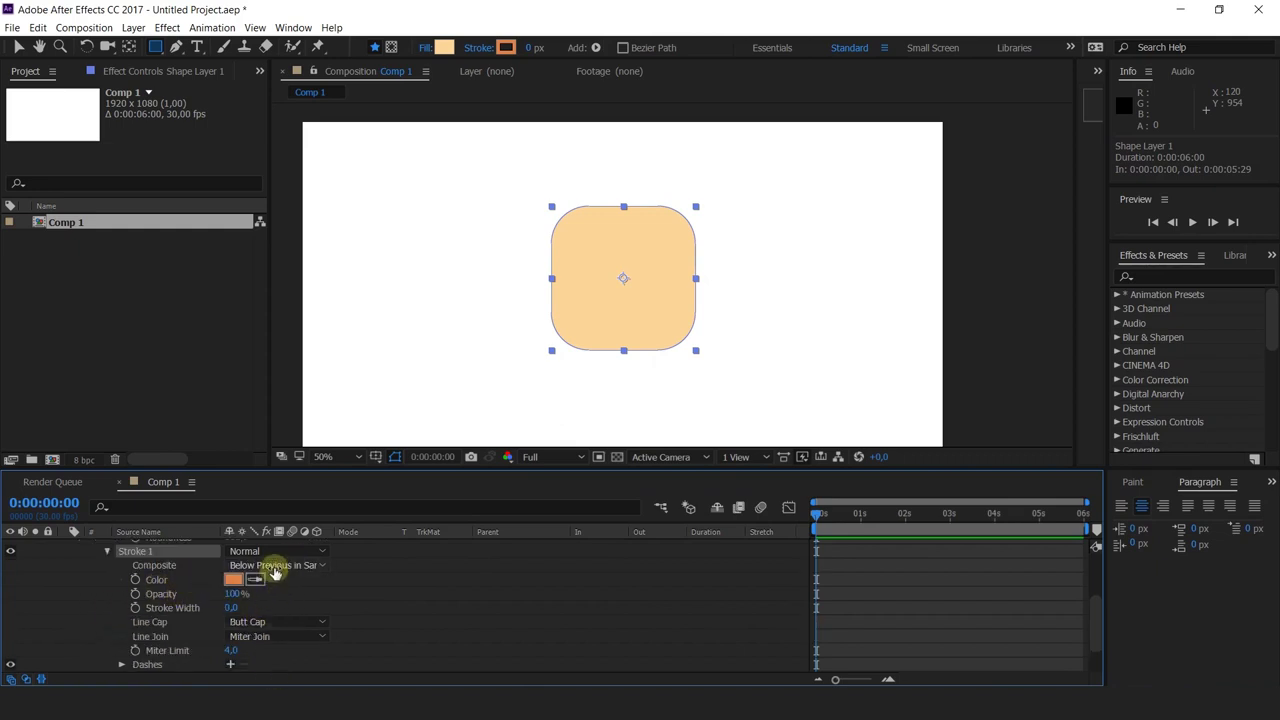
pyautogui.moveTo(231, 607)
pyautogui.mouseDown()
pyautogui.moveTo(320, 600)
pyautogui.moveTo(266, 611)
pyautogui.moveTo(281, 615)
pyautogui.moveTo(163, 598)
pyautogui.moveTo(214, 606)
pyautogui.moveTo(230, 588)
pyautogui.mouseUp()
# - Change the square's stroke colour to a brighter light orange
pyautogui.click(233, 579)
pyautogui.moveTo(950, 242); pyautogui.dragTo(857, 200)
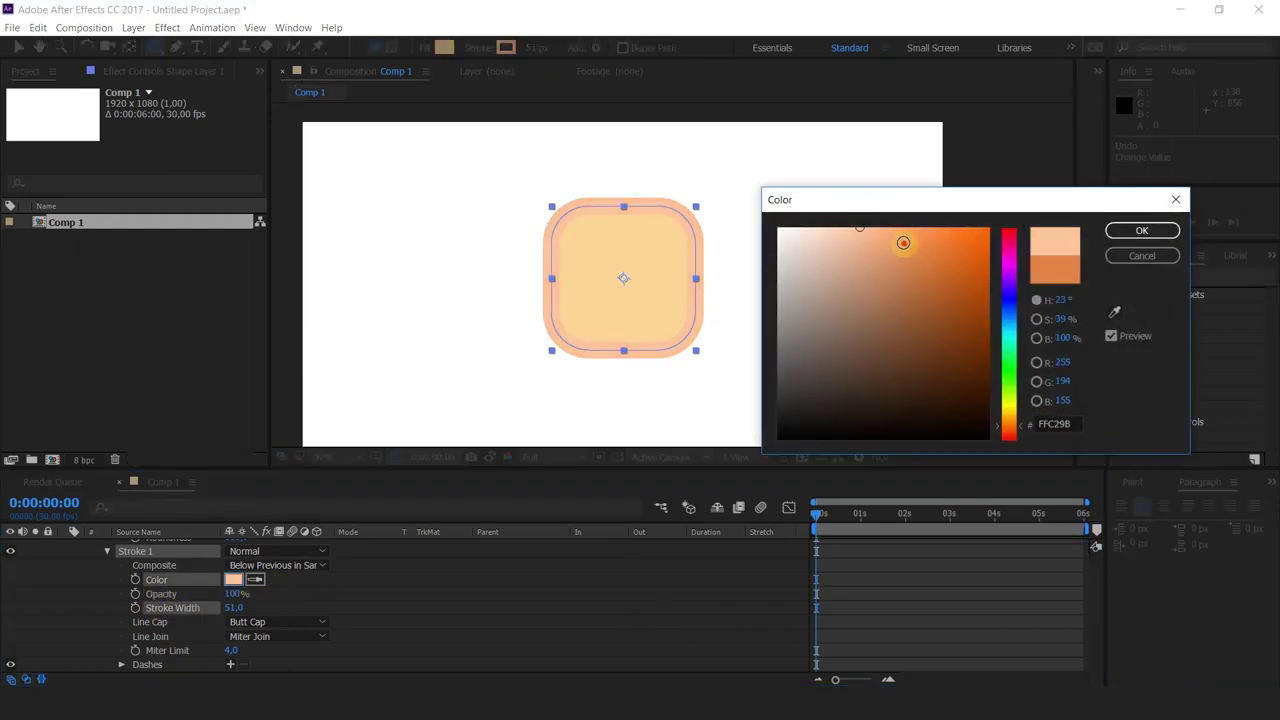
pyautogui.moveTo(903, 242); pyautogui.dragTo(909, 209)
pyautogui.click(1142, 231)
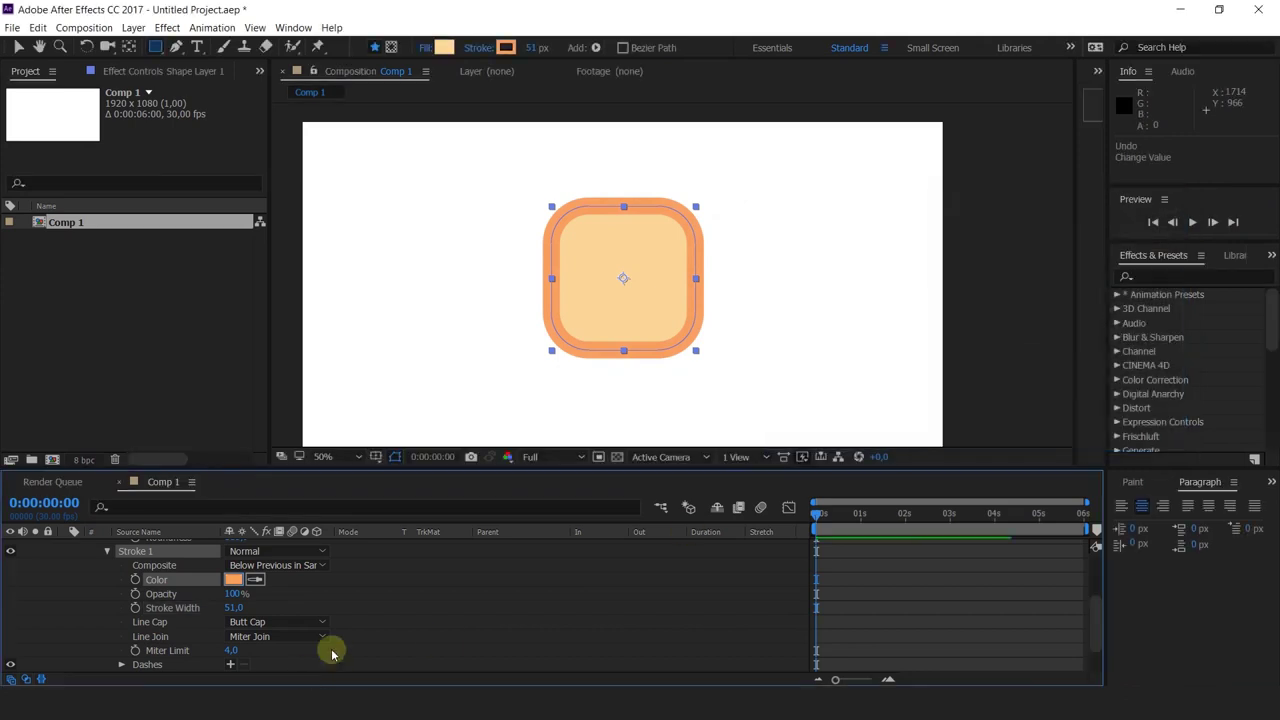
pyautogui.click(247, 621)
pyautogui.click(361, 599)
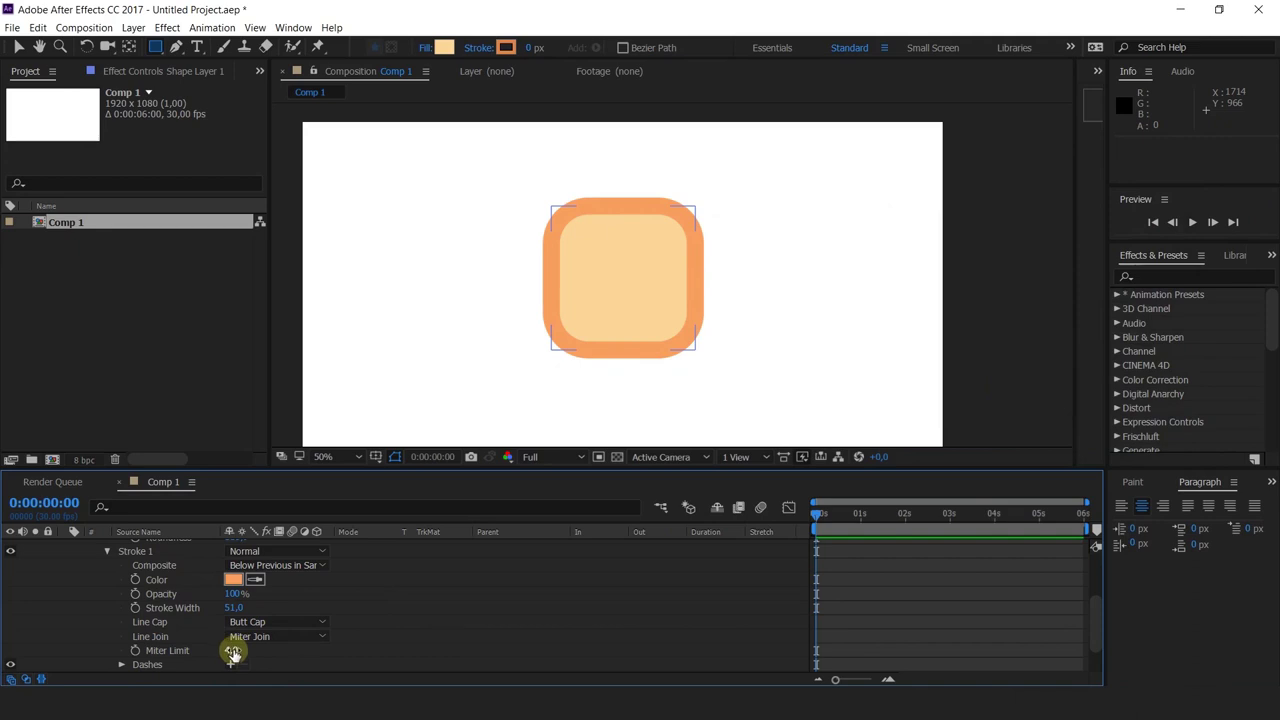
pyautogui.click(232, 651)
pyautogui.press('Return')
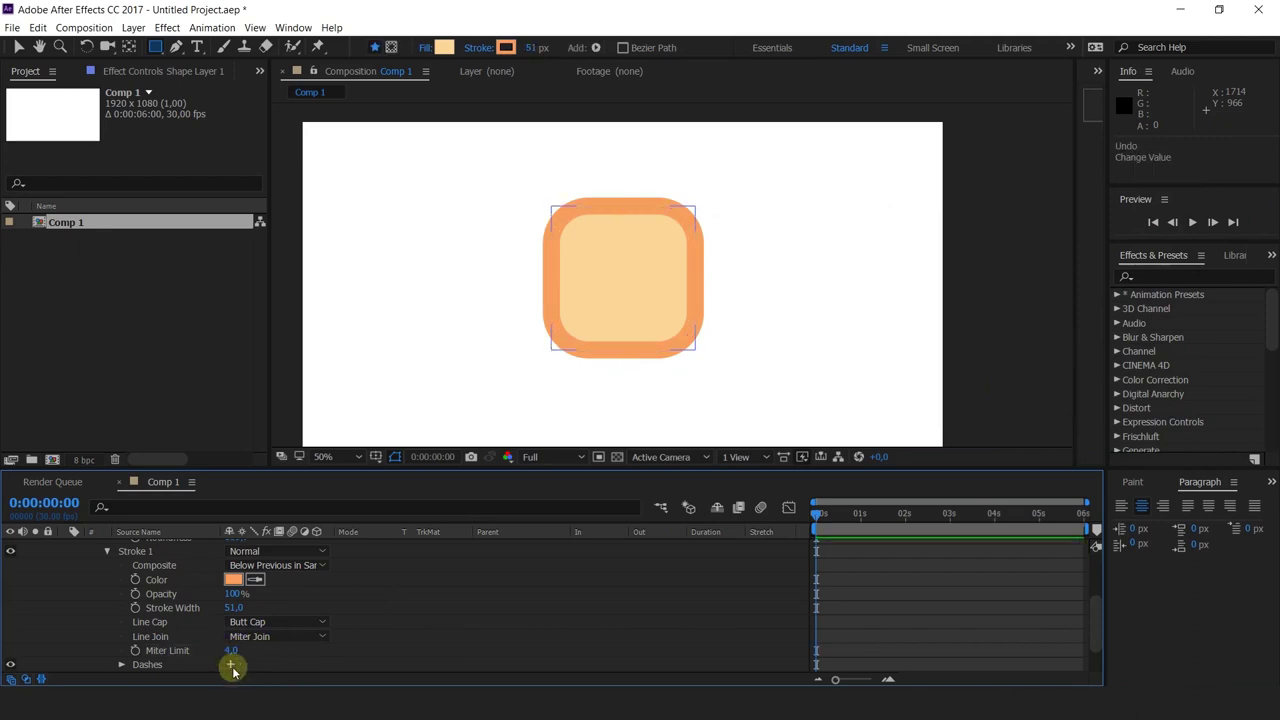
# - Try a dashed stroke with a dash length of 65 on the square, and remove the dashes again
pyautogui.click(230, 664)
pyautogui.moveTo(234, 622)
pyautogui.mouseDown()
pyautogui.moveTo(277, 620)
pyautogui.moveTo(229, 643)
pyautogui.moveTo(271, 606)
pyautogui.moveTo(347, 606)
pyautogui.moveTo(246, 623)
pyautogui.moveTo(312, 641)
pyautogui.mouseUp()
pyautogui.scroll(-1, 232, 630)
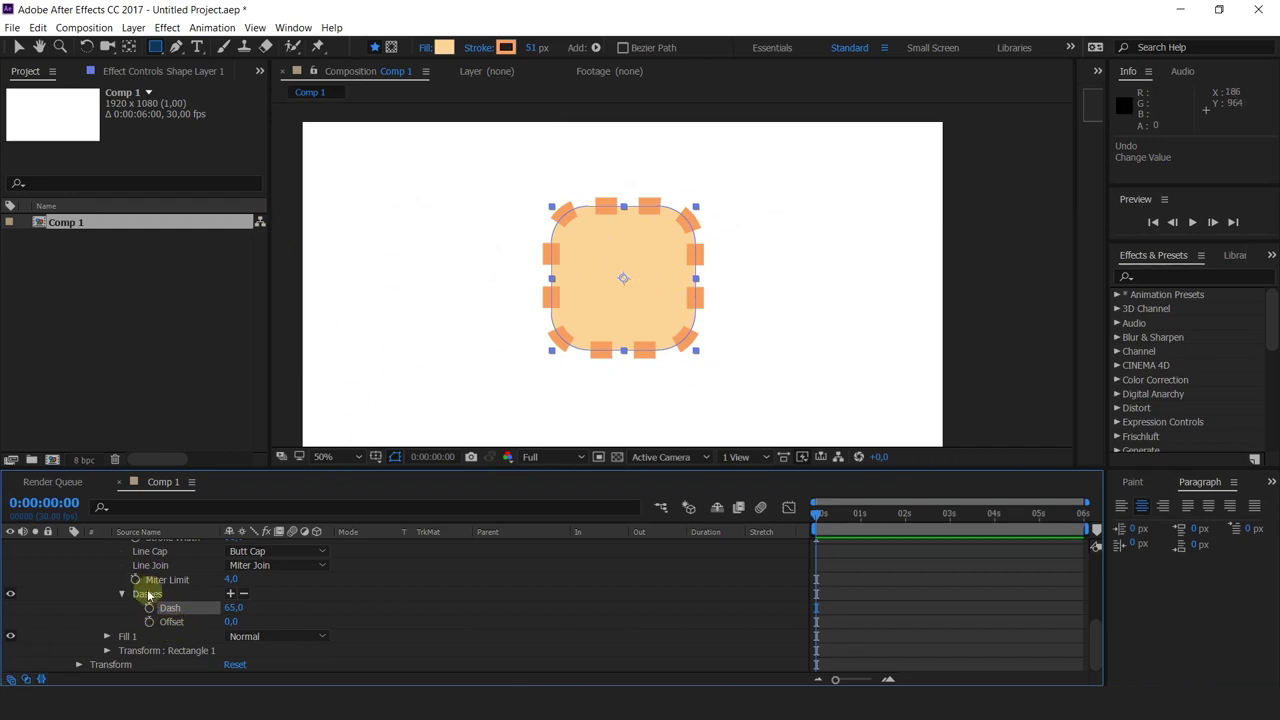
pyautogui.click(243, 595)
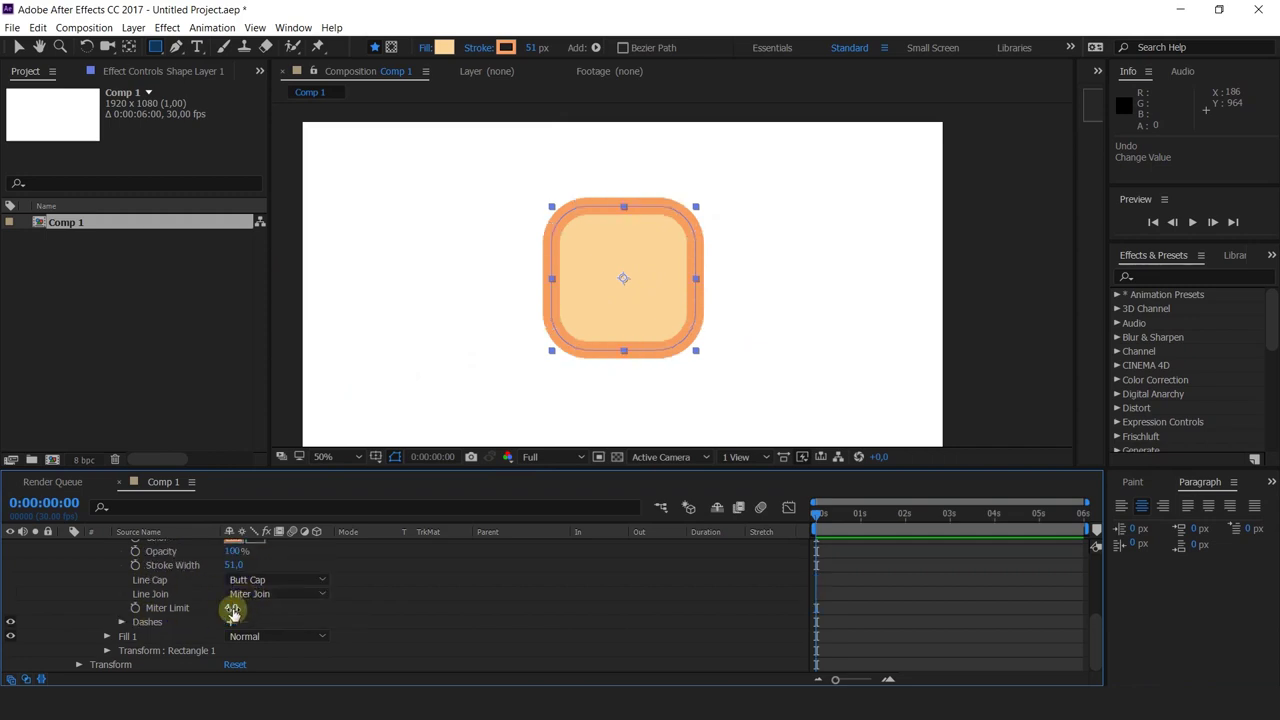
pyautogui.click(250, 596)
pyautogui.click(258, 610)
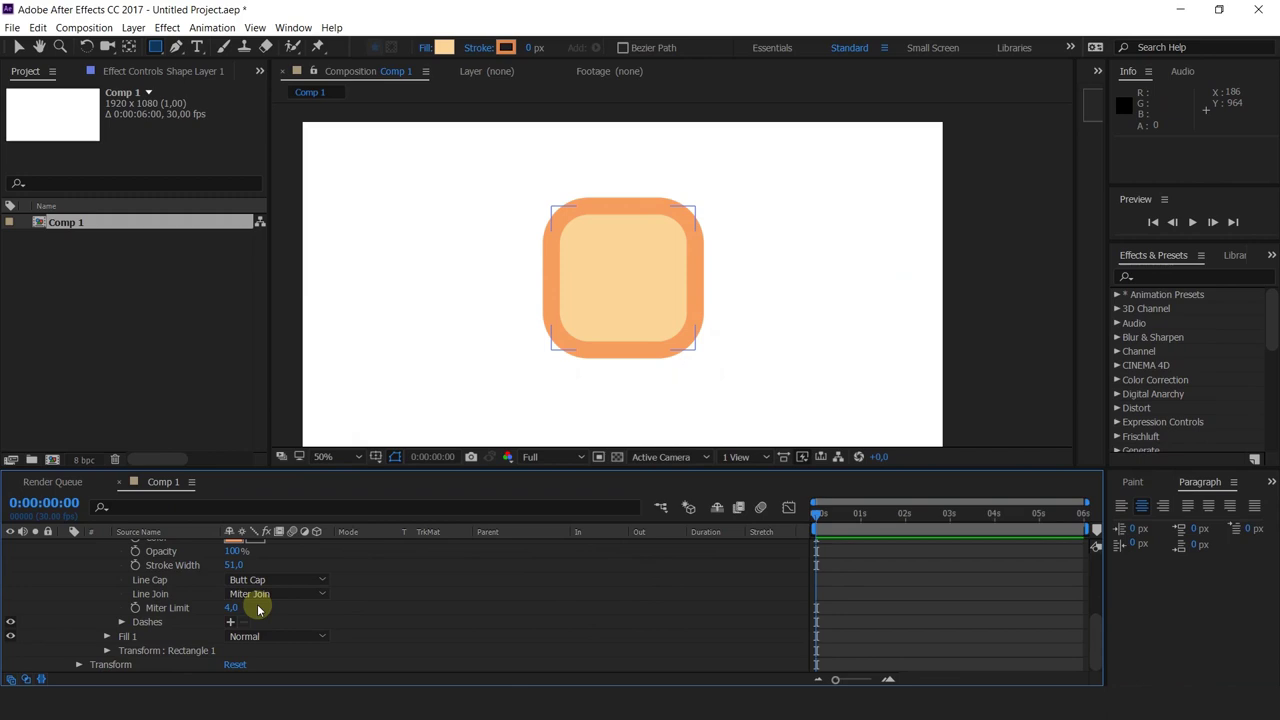
# - Set the square's fill colour to the saturated yellow-orange FFAC36
pyautogui.click(108, 637)
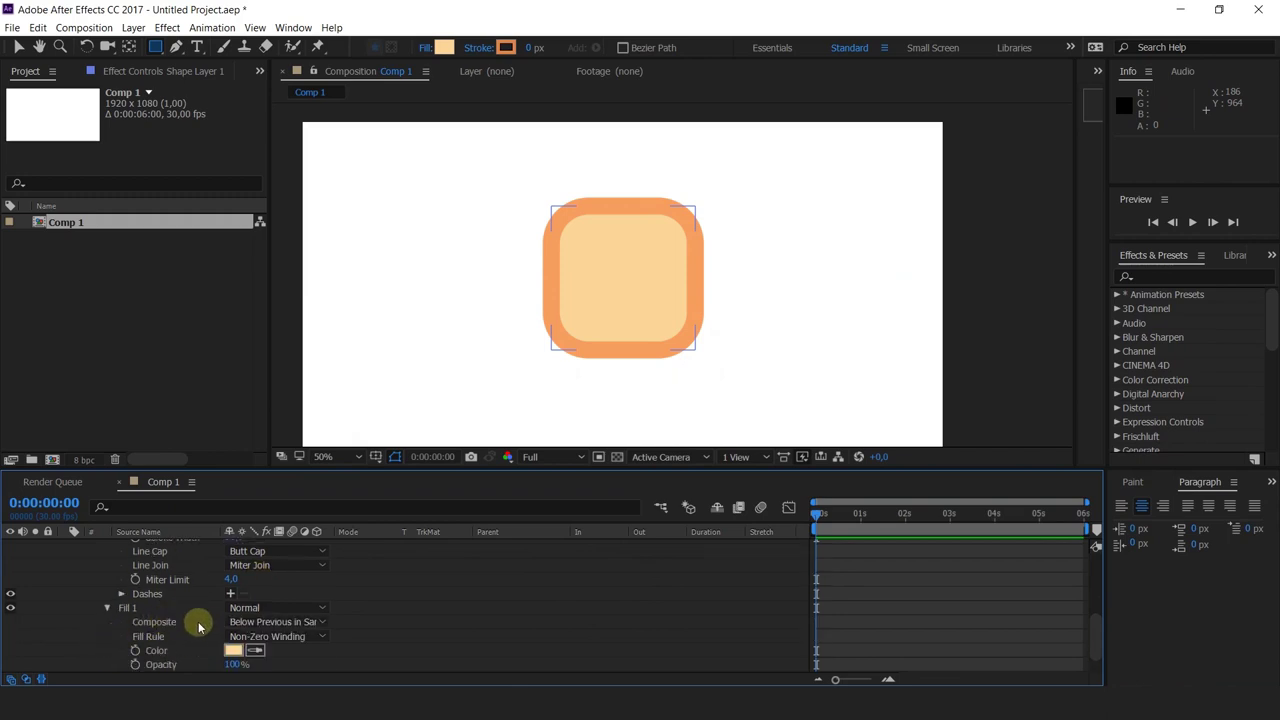
pyautogui.scroll(-2, 194, 620)
pyautogui.click(232, 622)
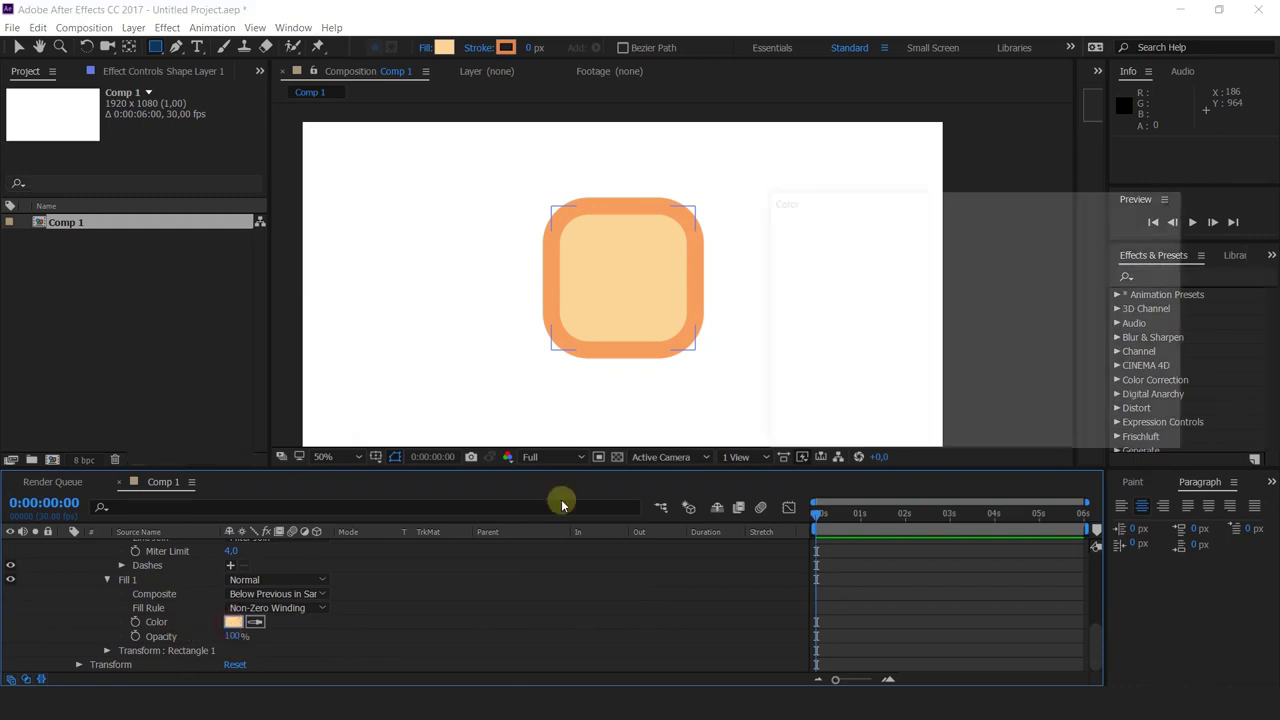
pyautogui.moveTo(940, 269); pyautogui.dragTo(943, 171)
pyautogui.click(1115, 238)
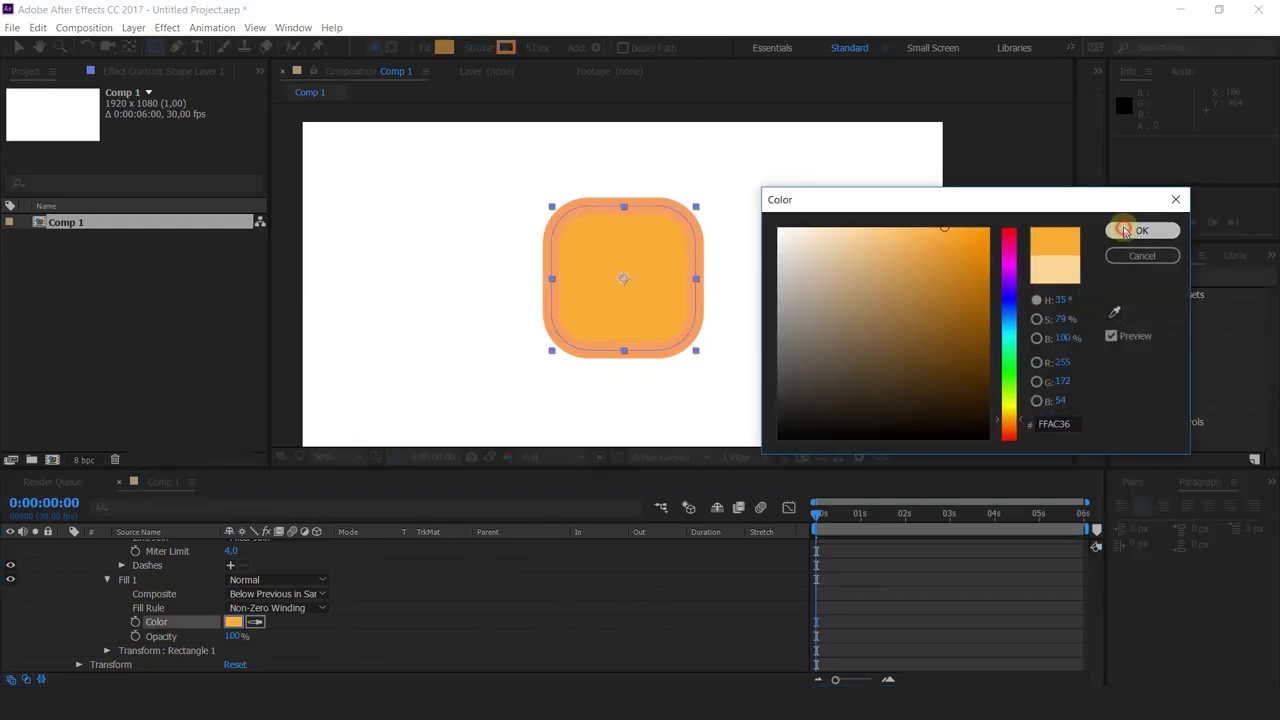
# - Try compositing the square's fill as Above Previous in Same Group, comparing the two orders, and return it to Below Previous in Same Group
pyautogui.moveTo(231, 636); pyautogui.dragTo(286, 594)
pyautogui.click(286, 594)
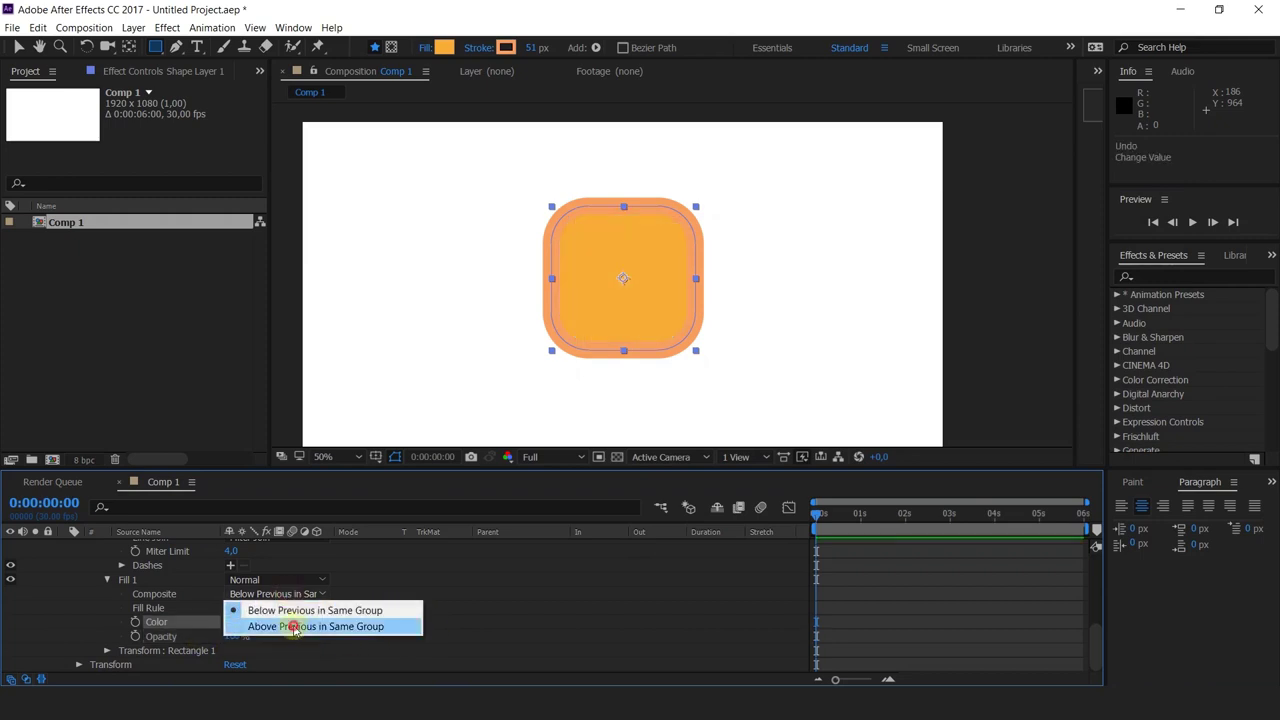
pyautogui.click(312, 626)
pyautogui.scroll(2, 600, 183)
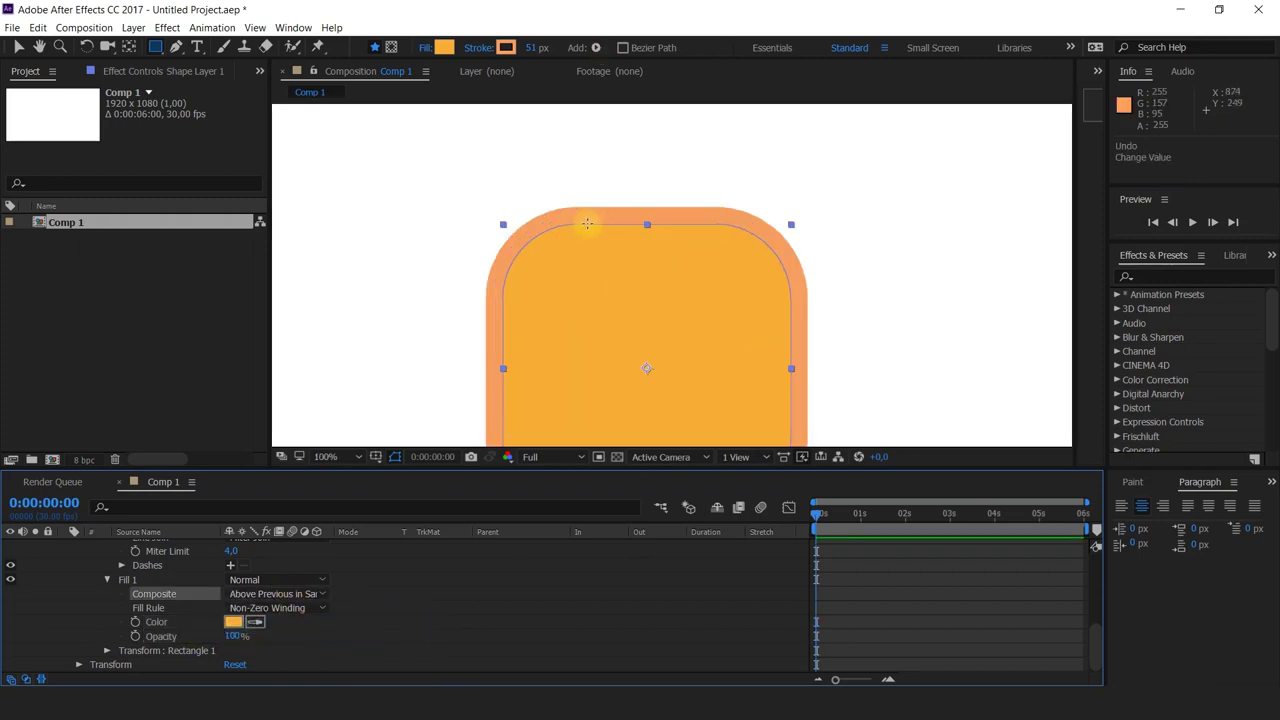
pyautogui.moveTo(603, 273); pyautogui.dragTo(572, 205)
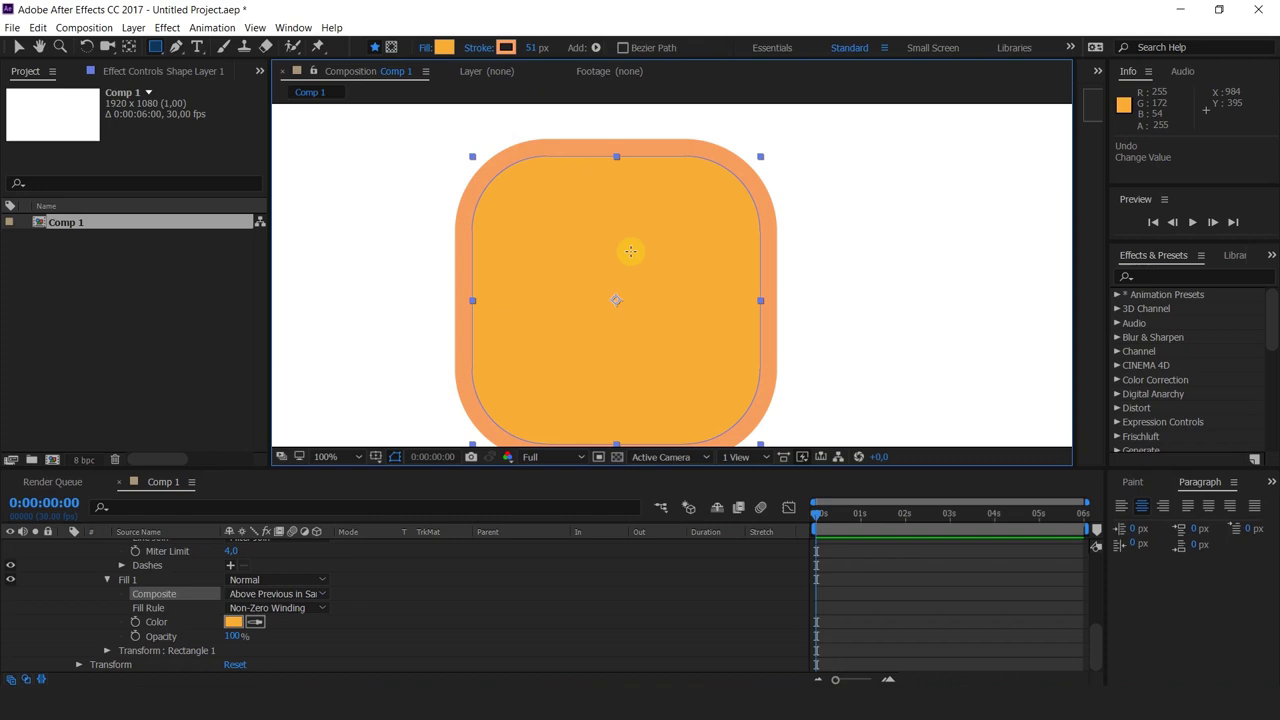
pyautogui.click(250, 594)
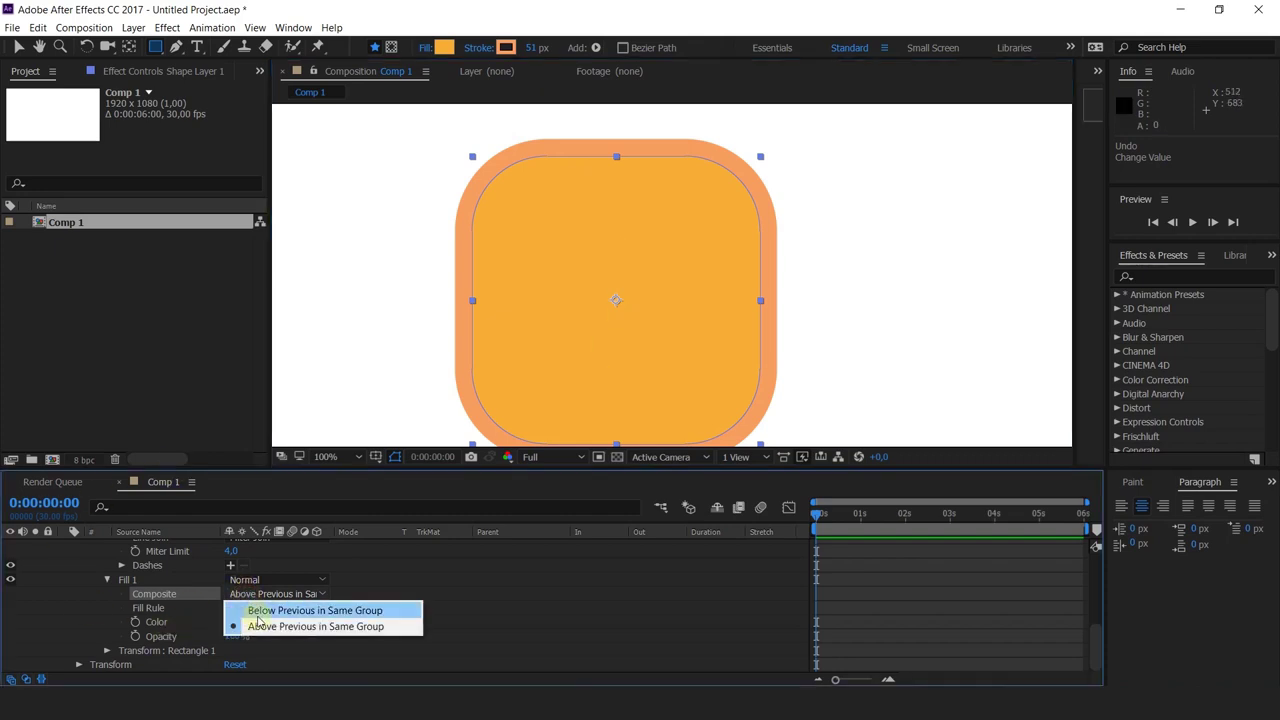
pyautogui.click(262, 610)
pyautogui.click(255, 594)
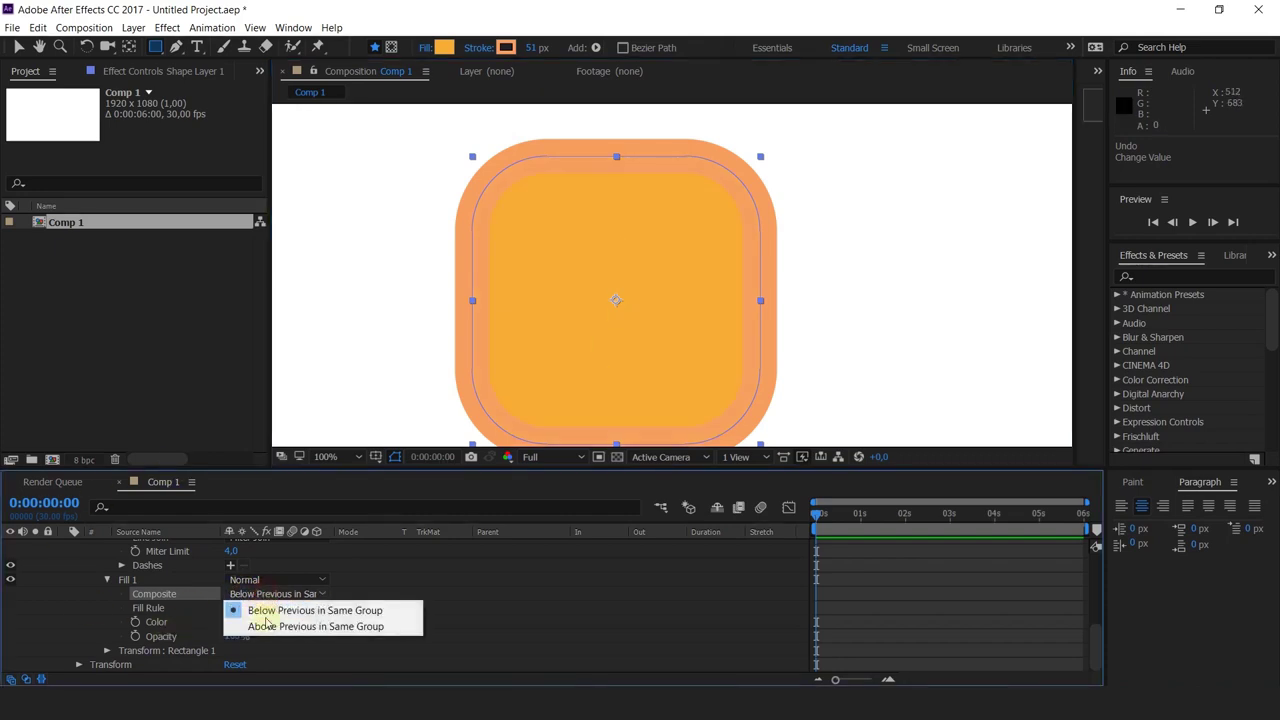
pyautogui.click(267, 628)
pyautogui.click(257, 594)
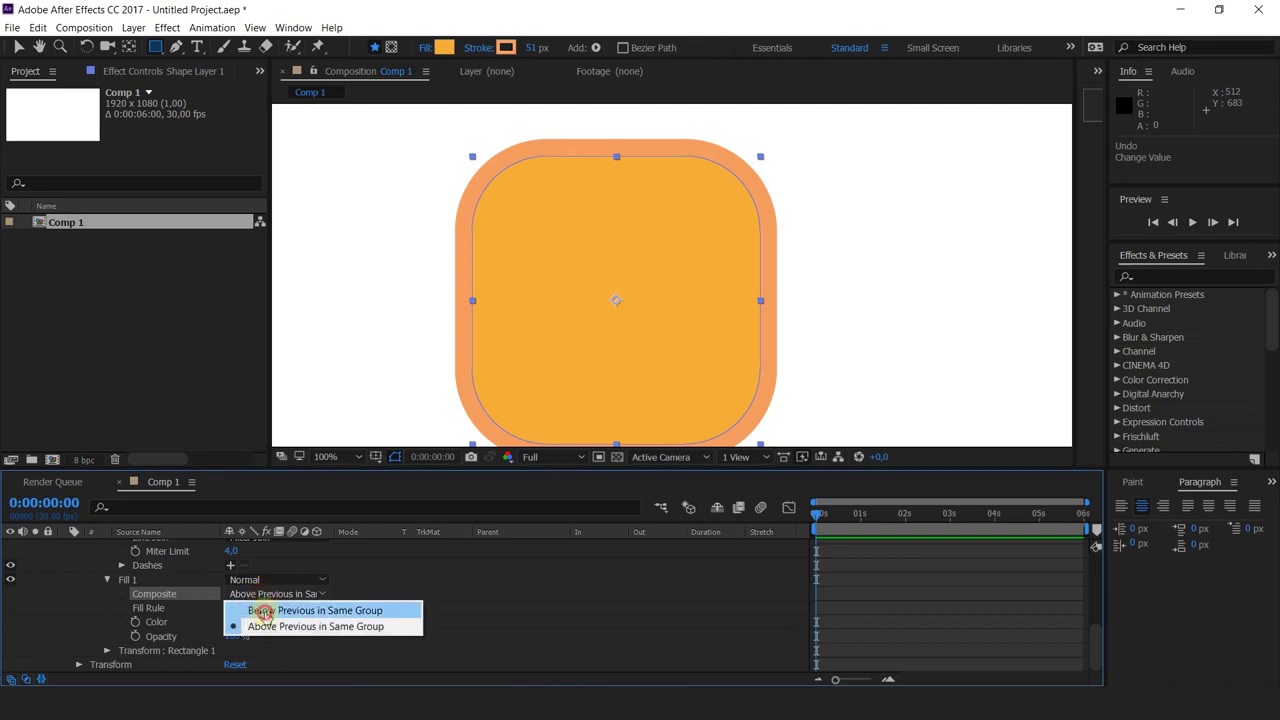
pyautogui.click(255, 625)
pyautogui.click(503, 598)
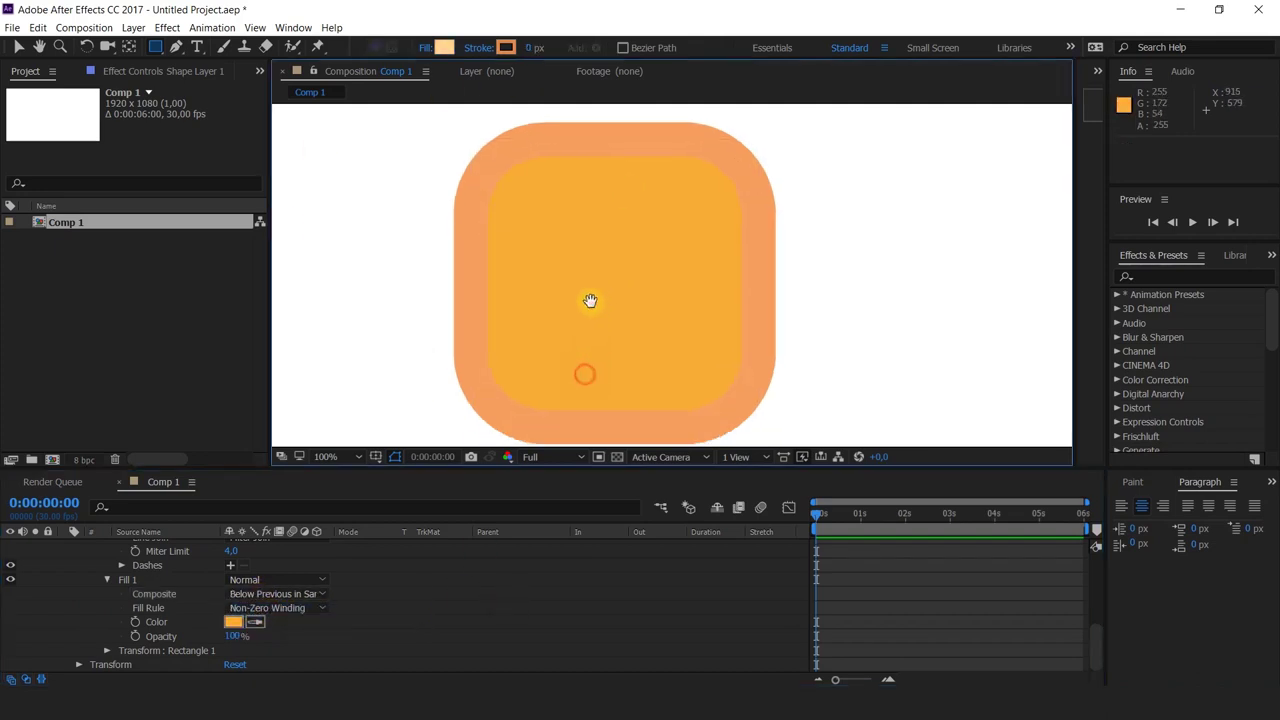
# - Expand the Transform: Rectangle 1 properties of the square
pyautogui.moveTo(583, 374); pyautogui.dragTo(588, 319)
pyautogui.press(',')
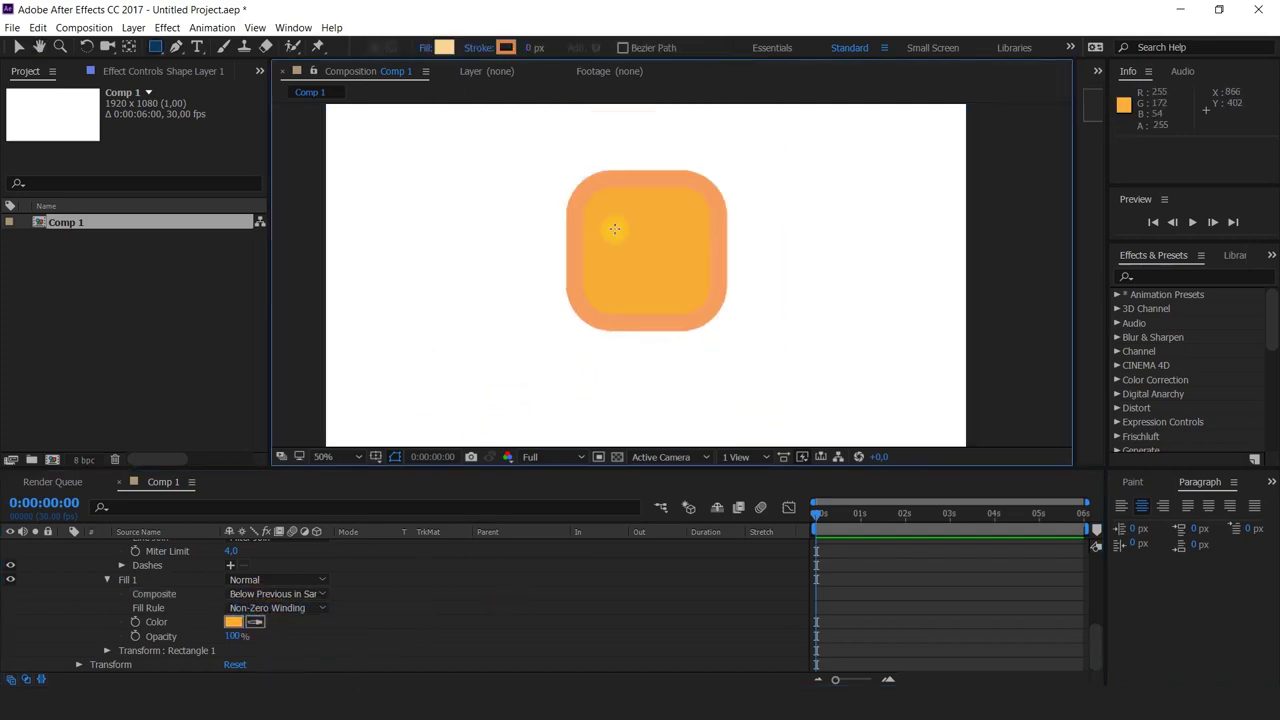
pyautogui.moveTo(657, 252); pyautogui.dragTo(650, 262)
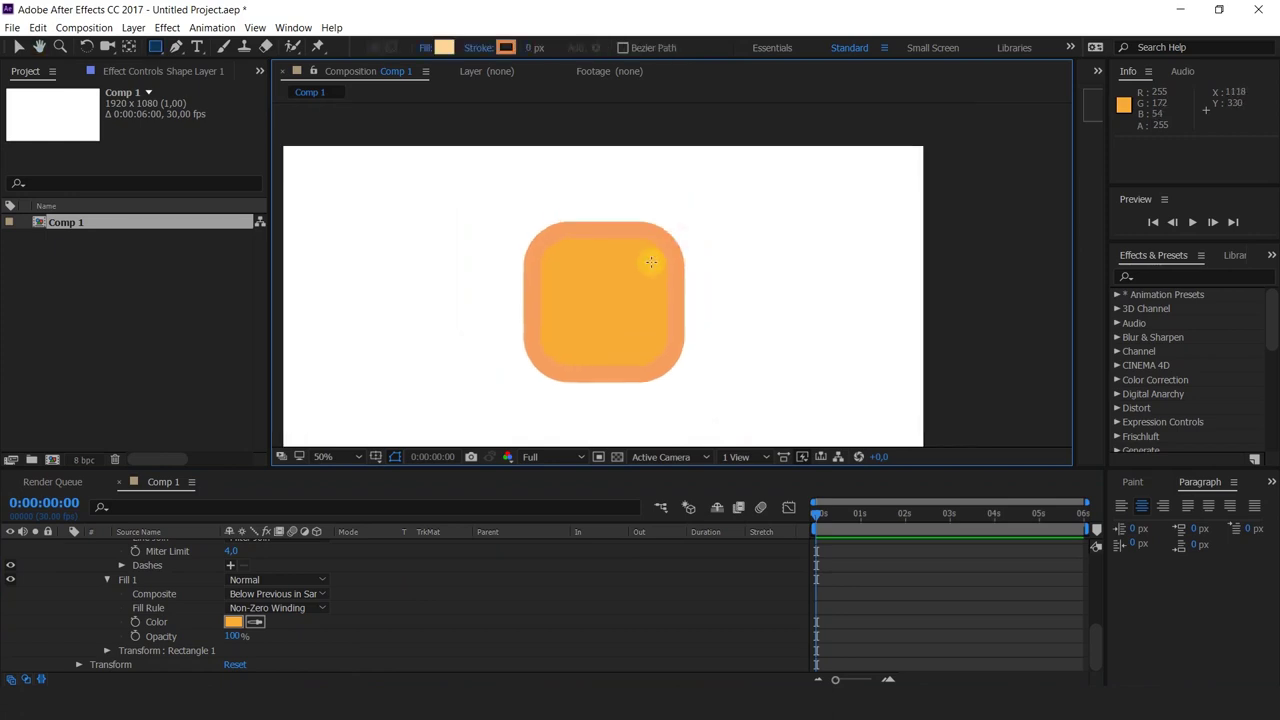
pyautogui.moveTo(436, 376); pyautogui.dragTo(431, 382)
pyautogui.click(106, 651)
pyautogui.click(107, 651)
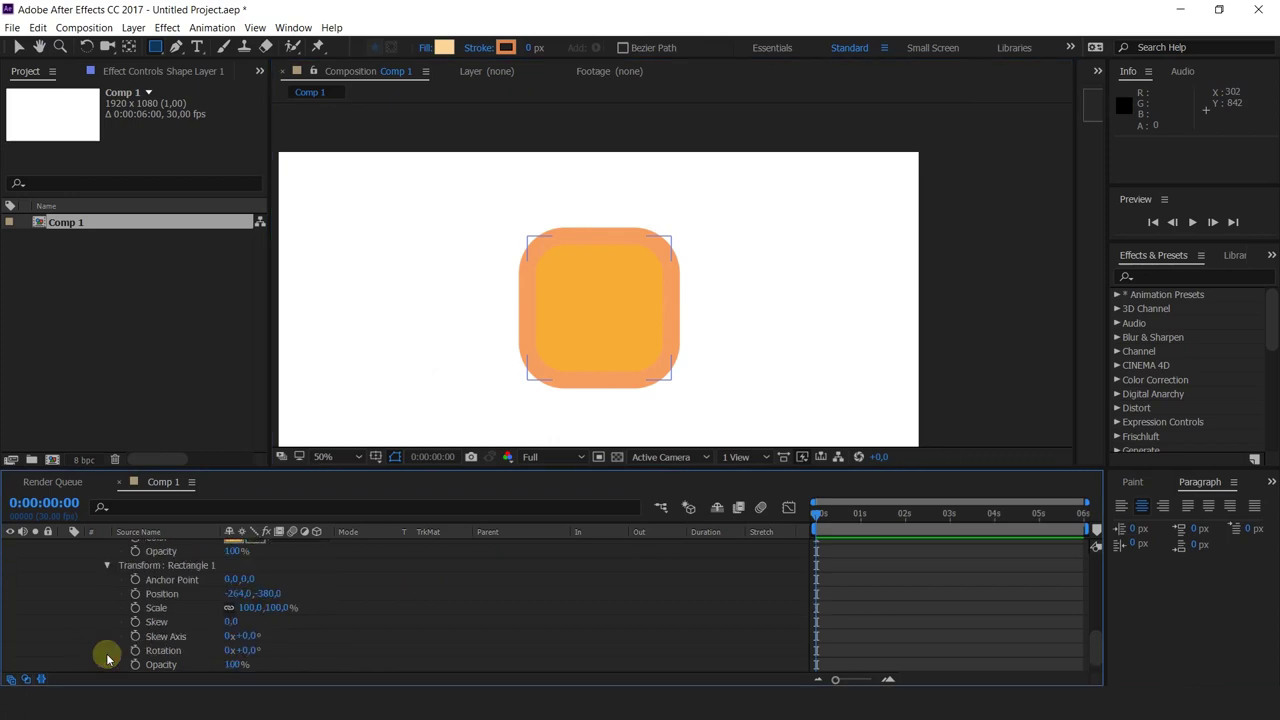
pyautogui.scroll(-1, 196, 600)
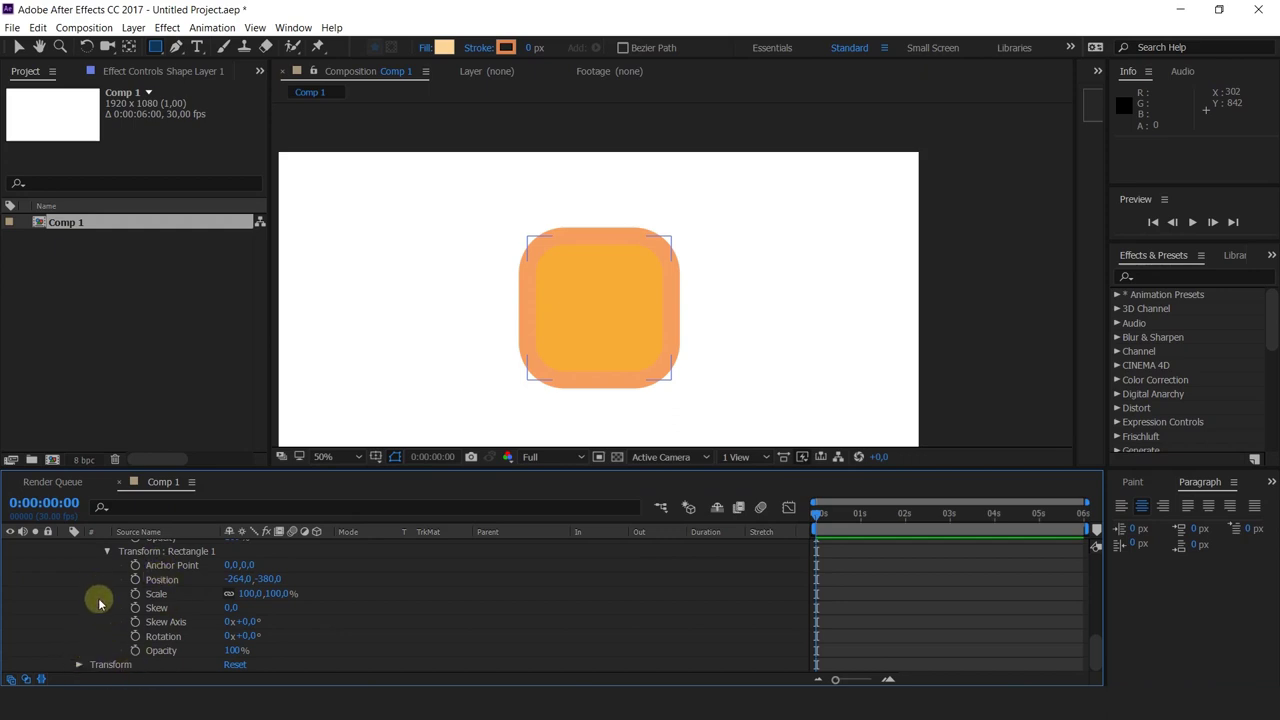
# - Keyframe Rectangle 1's position at frame 0, at frame 10 with 246, -380, and at frame 20 with 246, 174
pyautogui.click(754, 208)
pyautogui.click(600, 290)
pyautogui.click(134, 580)
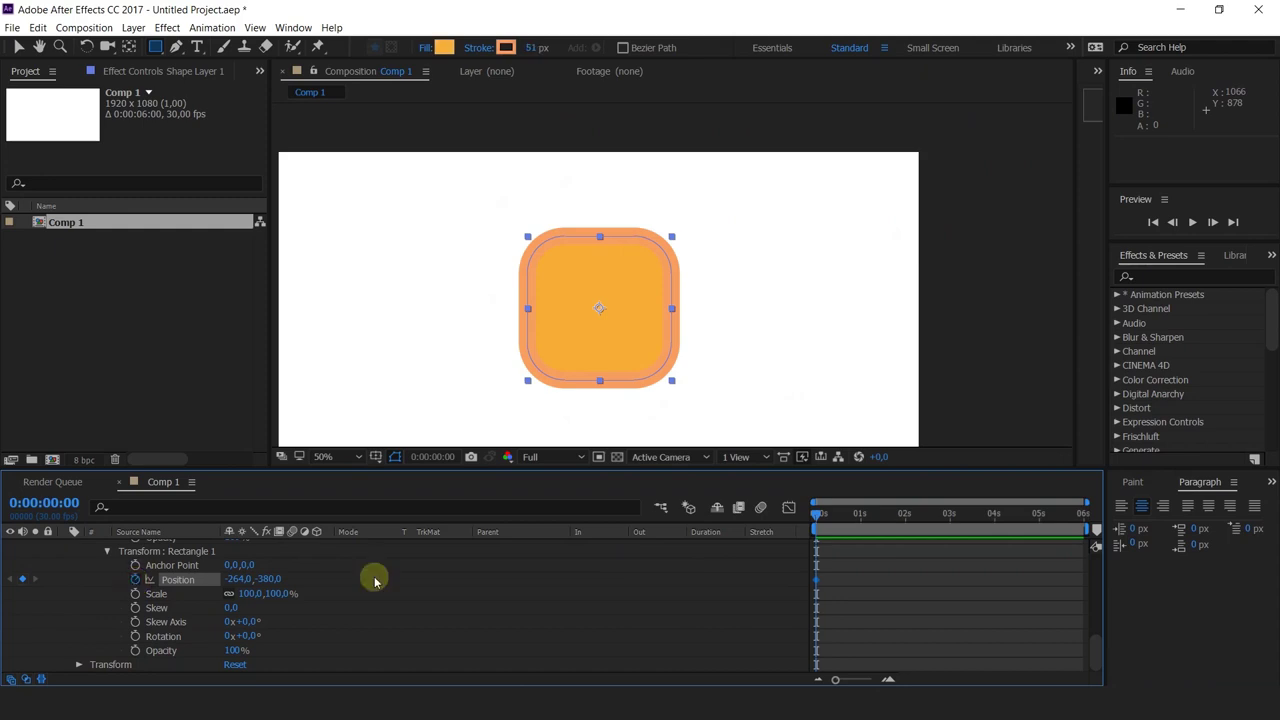
pyautogui.scroll(2, 900, 525)
pyautogui.scroll(2, 865, 520)
pyautogui.click(873, 514)
pyautogui.moveTo(240, 588); pyautogui.dragTo(631, 543)
pyautogui.click(937, 516)
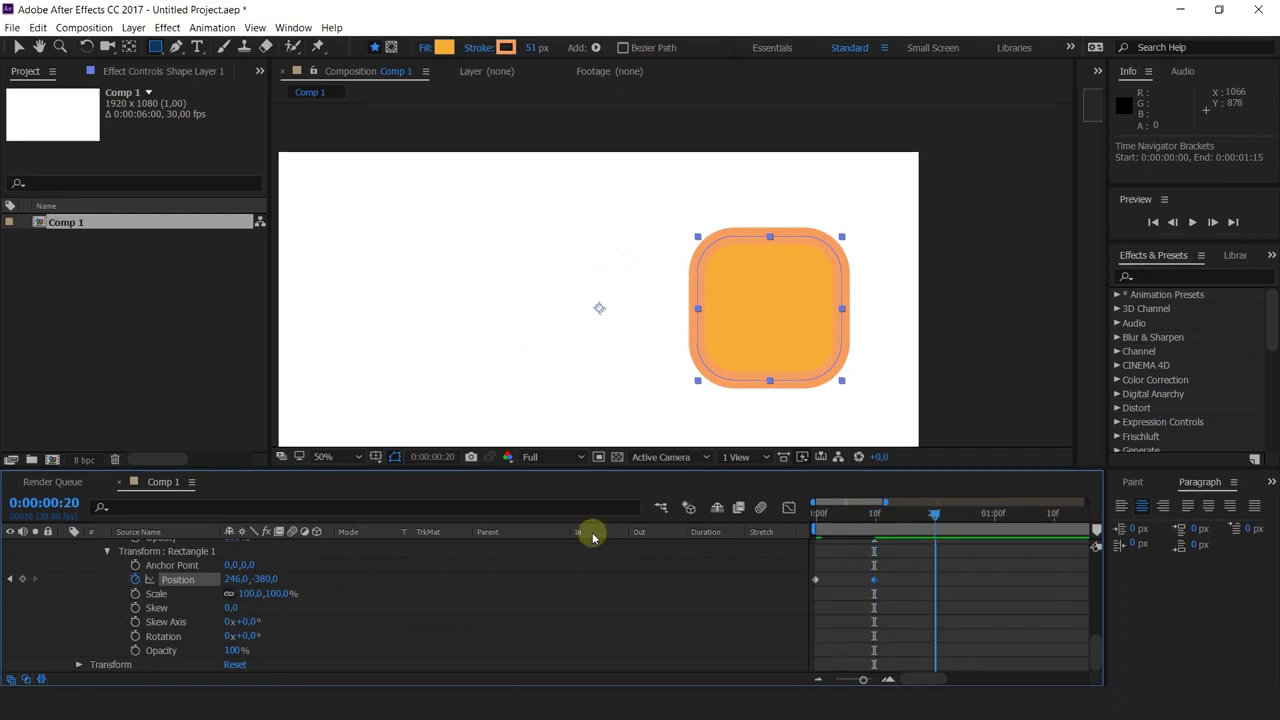
pyautogui.moveTo(264, 579); pyautogui.dragTo(759, 546)
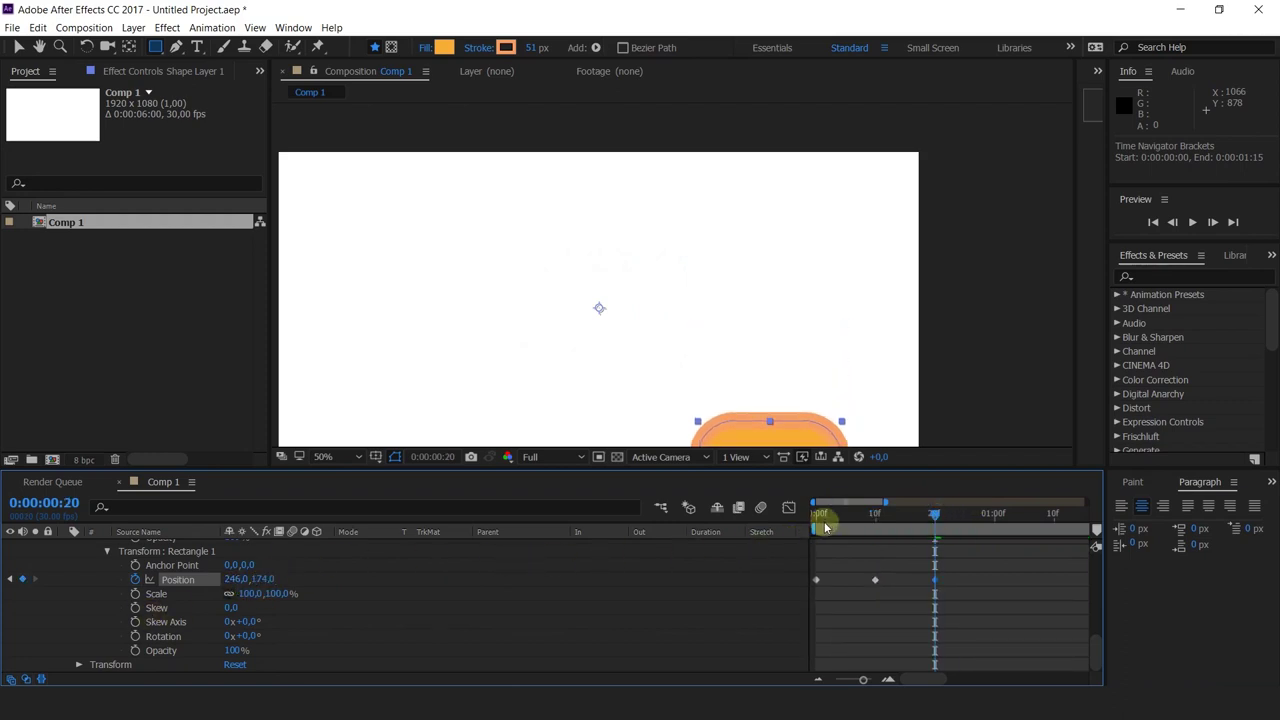
# - Preview the square's position animation and scrub back to the first frame
pyautogui.press('space')
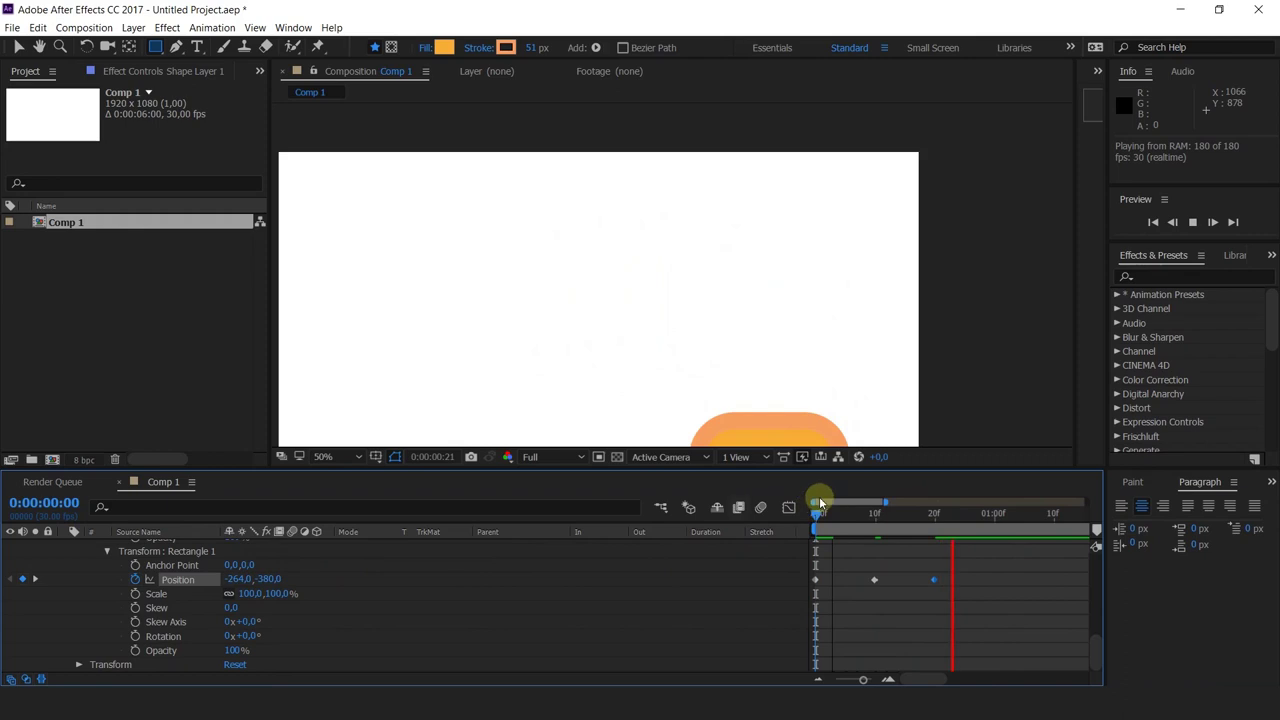
pyautogui.press('space')
pyautogui.moveTo(820, 516); pyautogui.dragTo(808, 543)
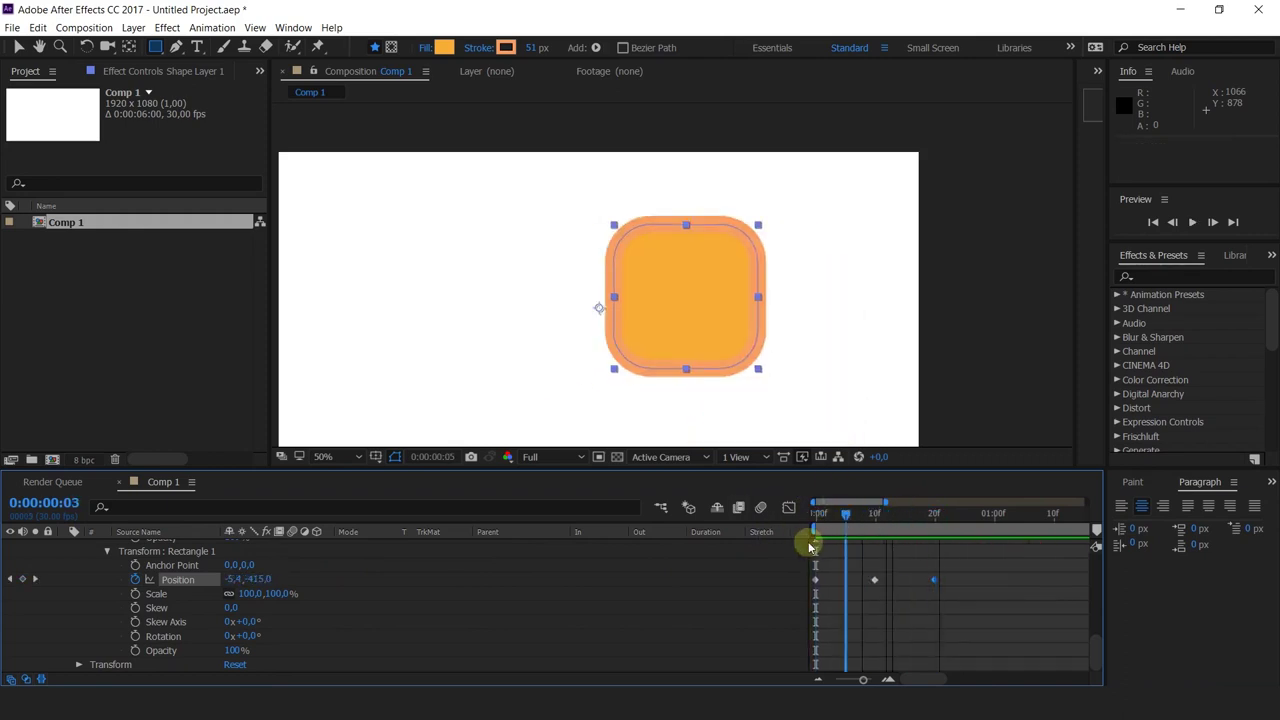
# - Review Rectangle 1's properties and display only the layer-level Position of Shape Layer 1
pyautogui.scroll(1, 180, 600)
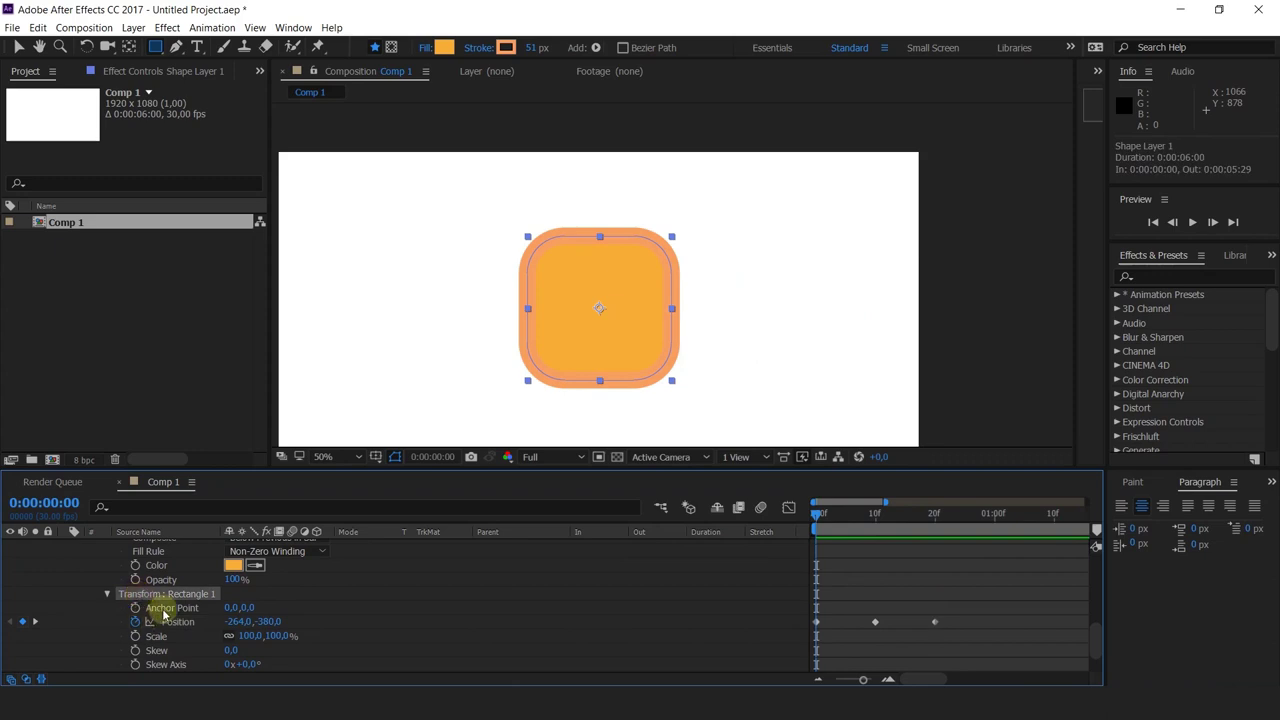
pyautogui.scroll(2, 166, 609)
pyautogui.scroll(-1, 171, 621)
pyautogui.scroll(-2, 171, 621)
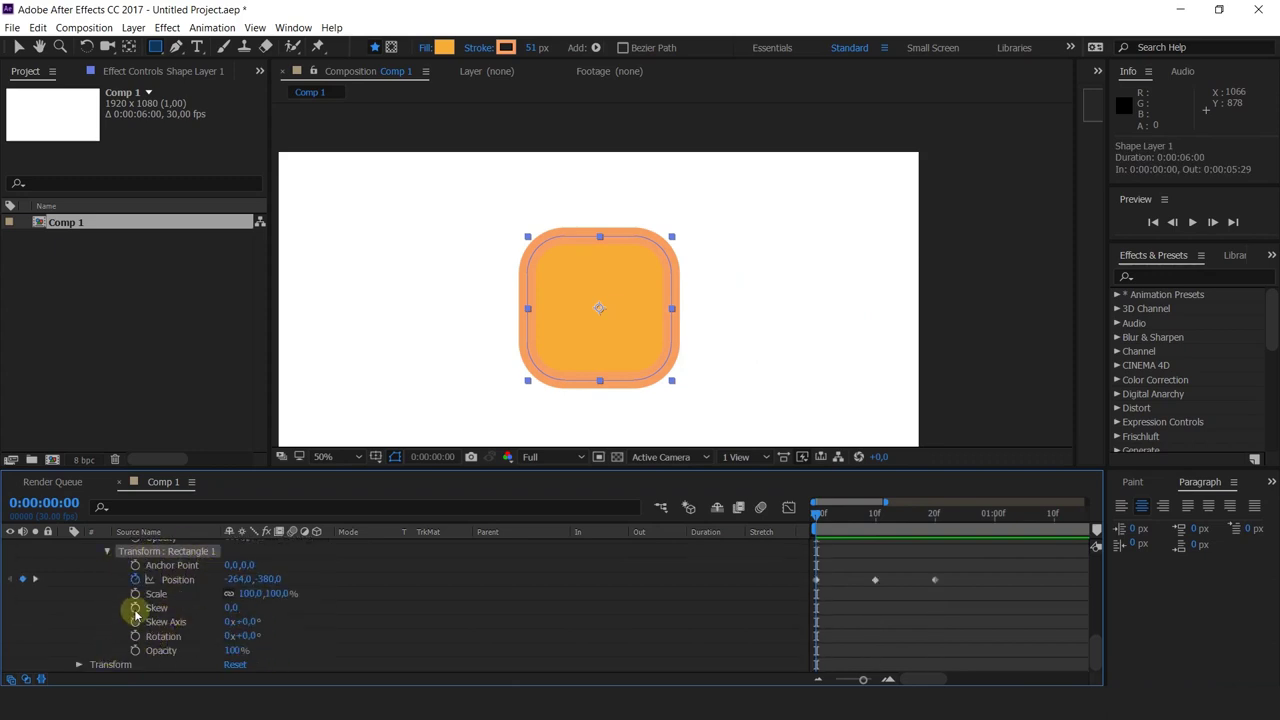
pyautogui.scroll(5, 136, 606)
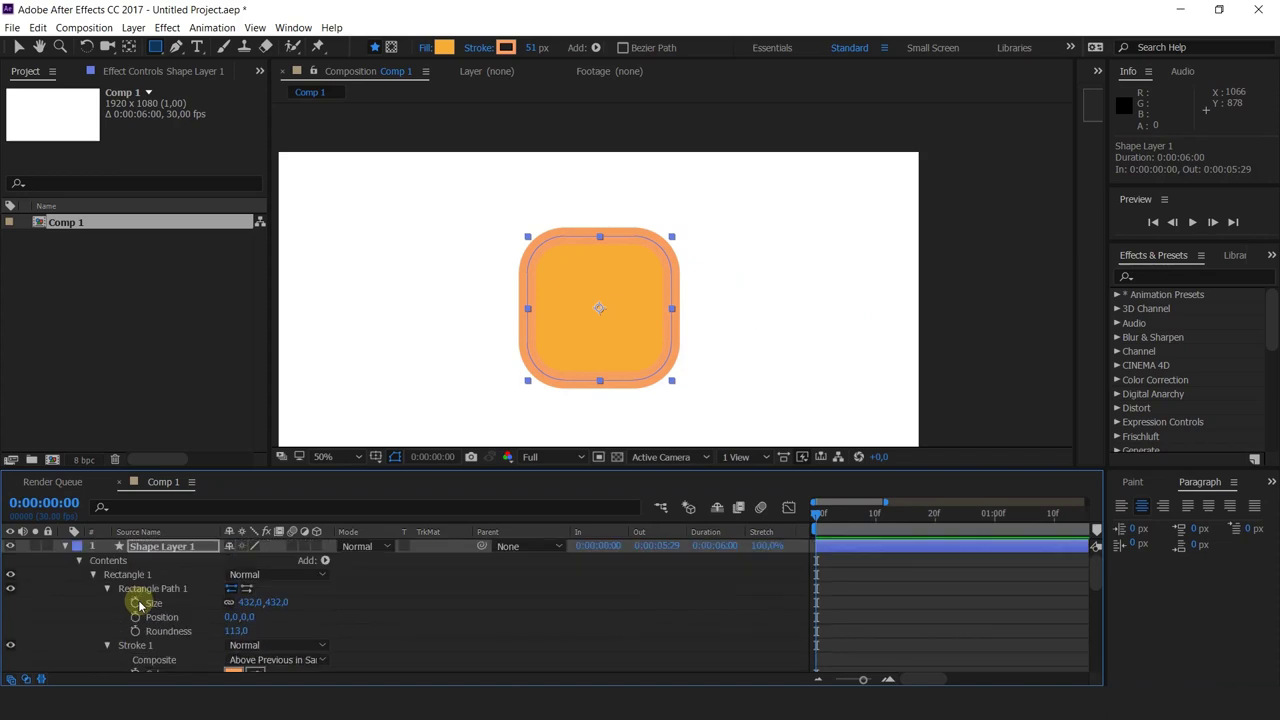
pyautogui.click(183, 545)
pyautogui.press('p')
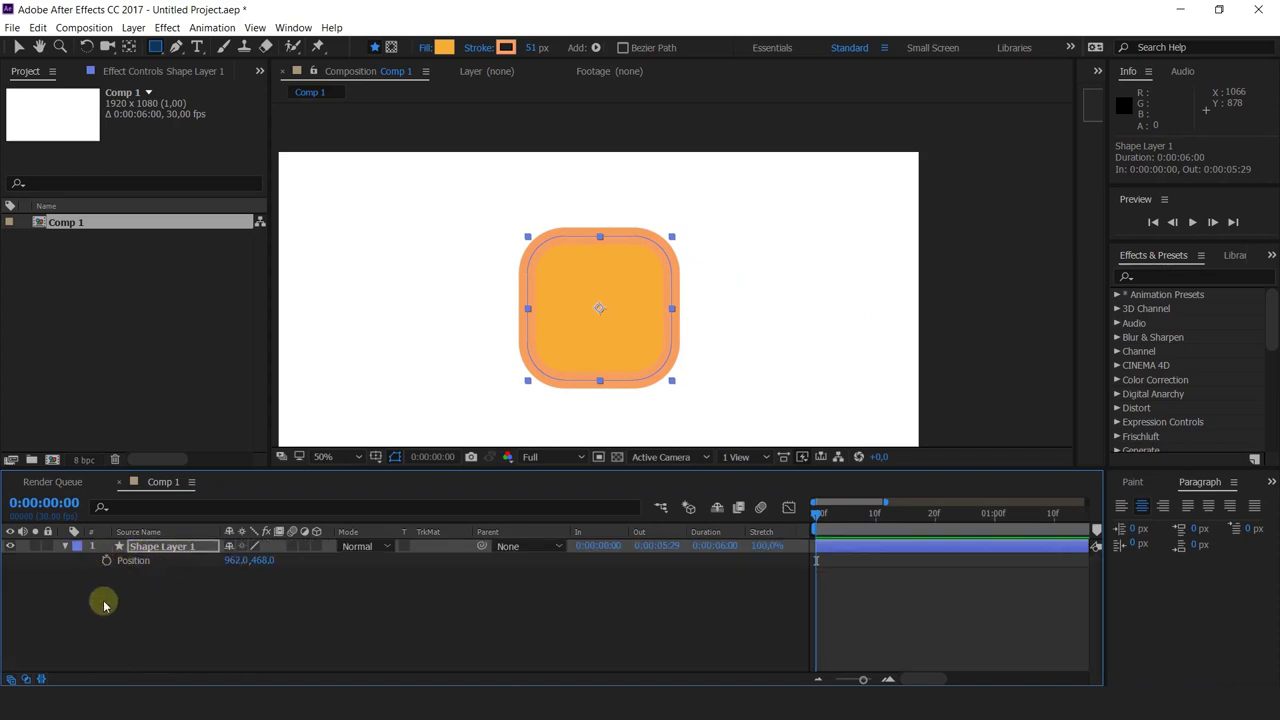
# - Move the whole Shape Layer 1 toward the lower-left part of the composition, to position 142, 760
pyautogui.press(',')
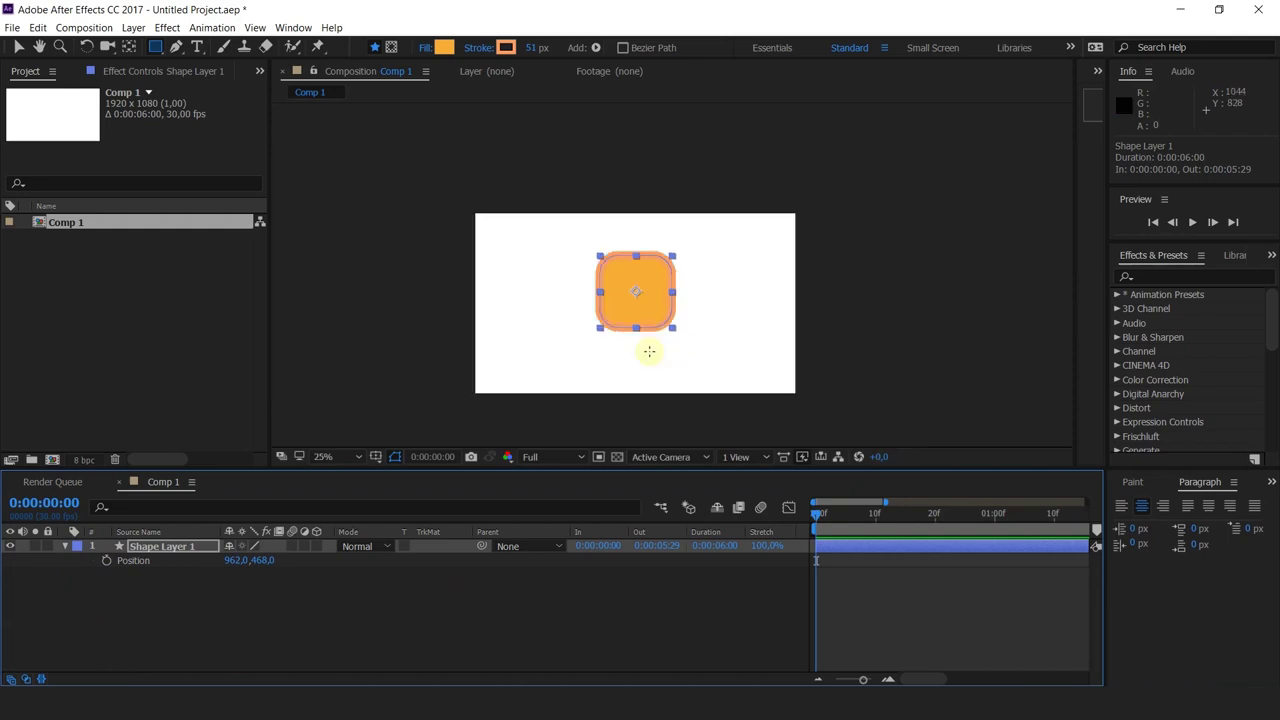
pyautogui.moveTo(685, 320); pyautogui.dragTo(678, 302)
pyautogui.click(178, 548)
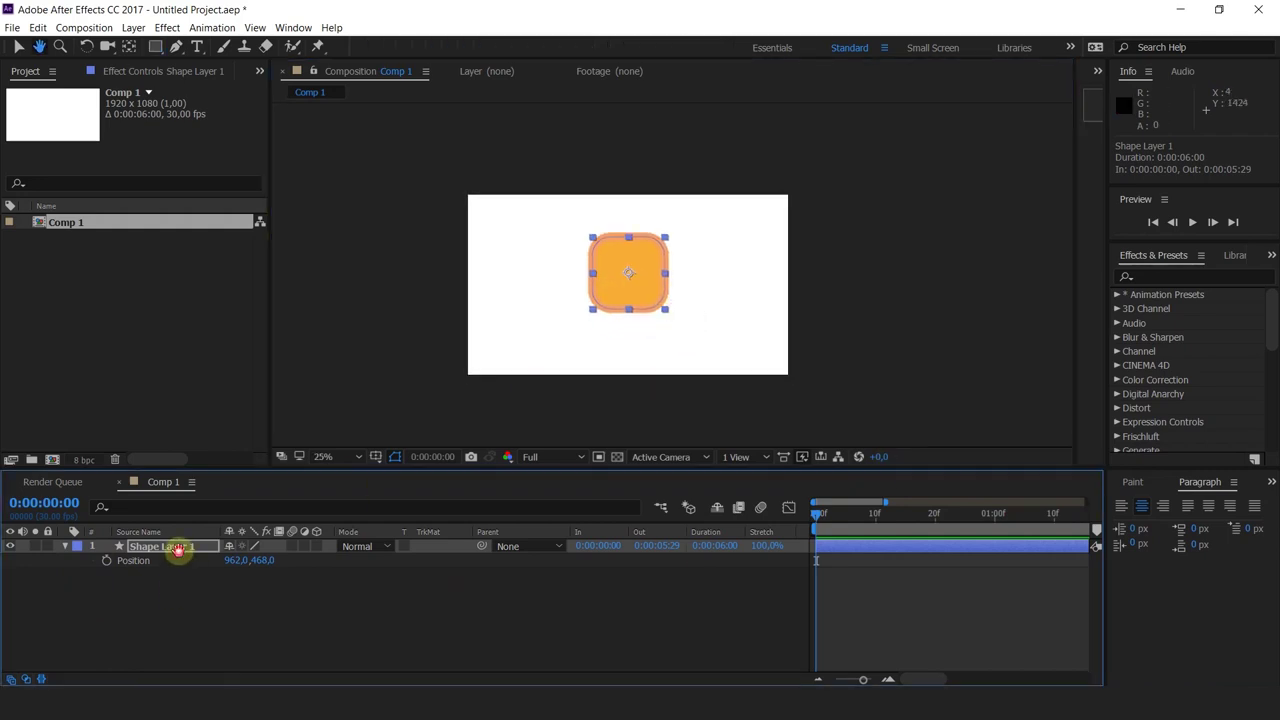
pyautogui.press('v')
pyautogui.moveTo(630, 285); pyautogui.dragTo(508, 340)
pyautogui.hotkey('ctrl', 'z')
# - Preview the animation with the moved layer and stop the playhead at frame 15
pyautogui.press('space')
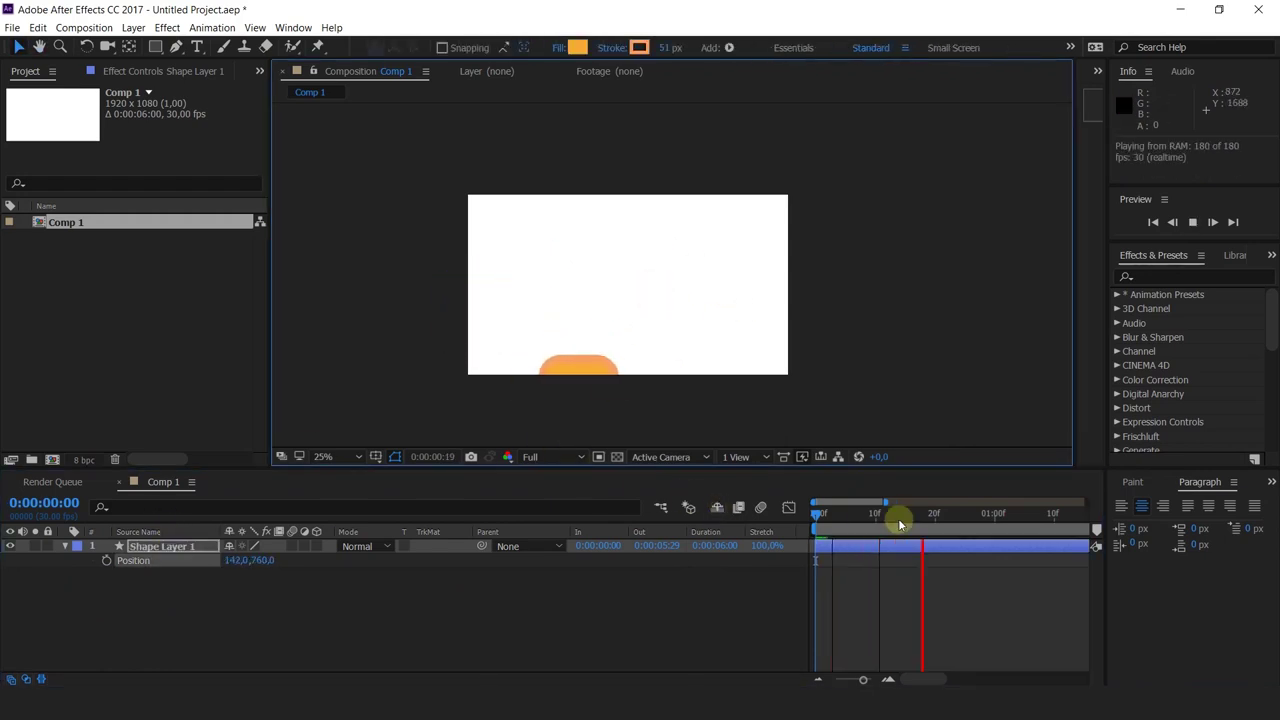
pyautogui.click(769, 515)
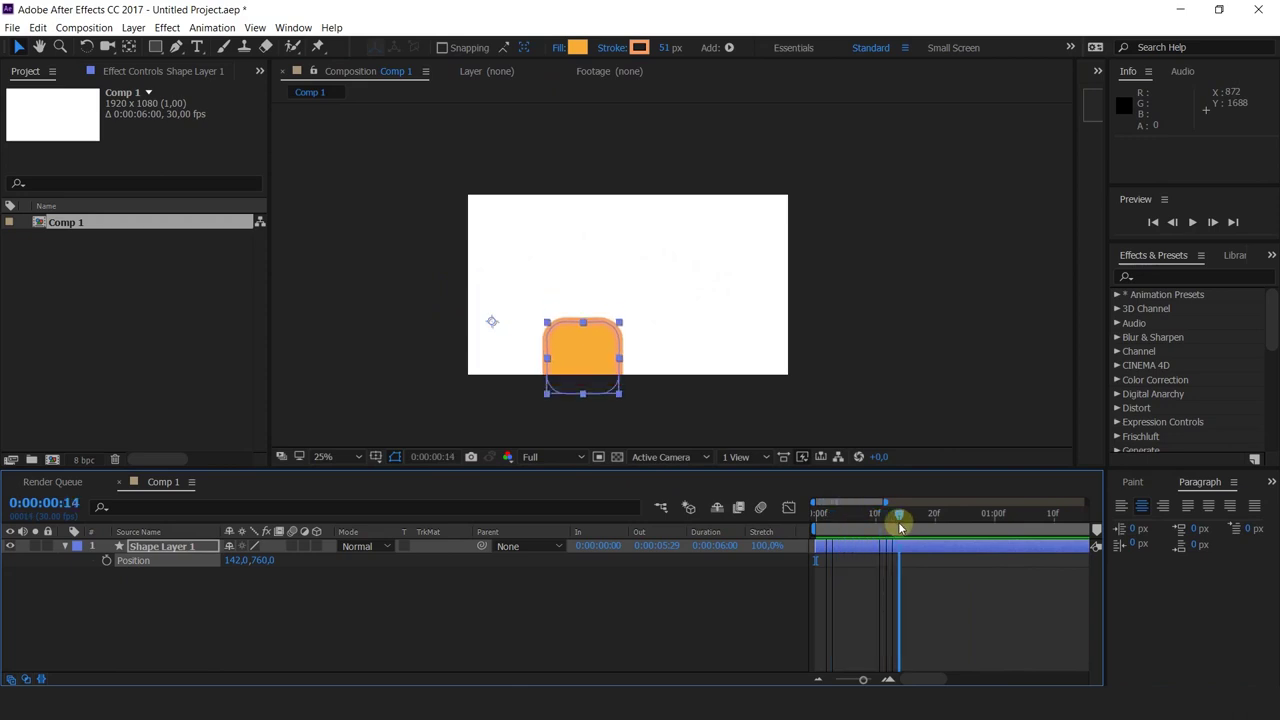
pyautogui.moveTo(893, 516); pyautogui.dragTo(904, 514)
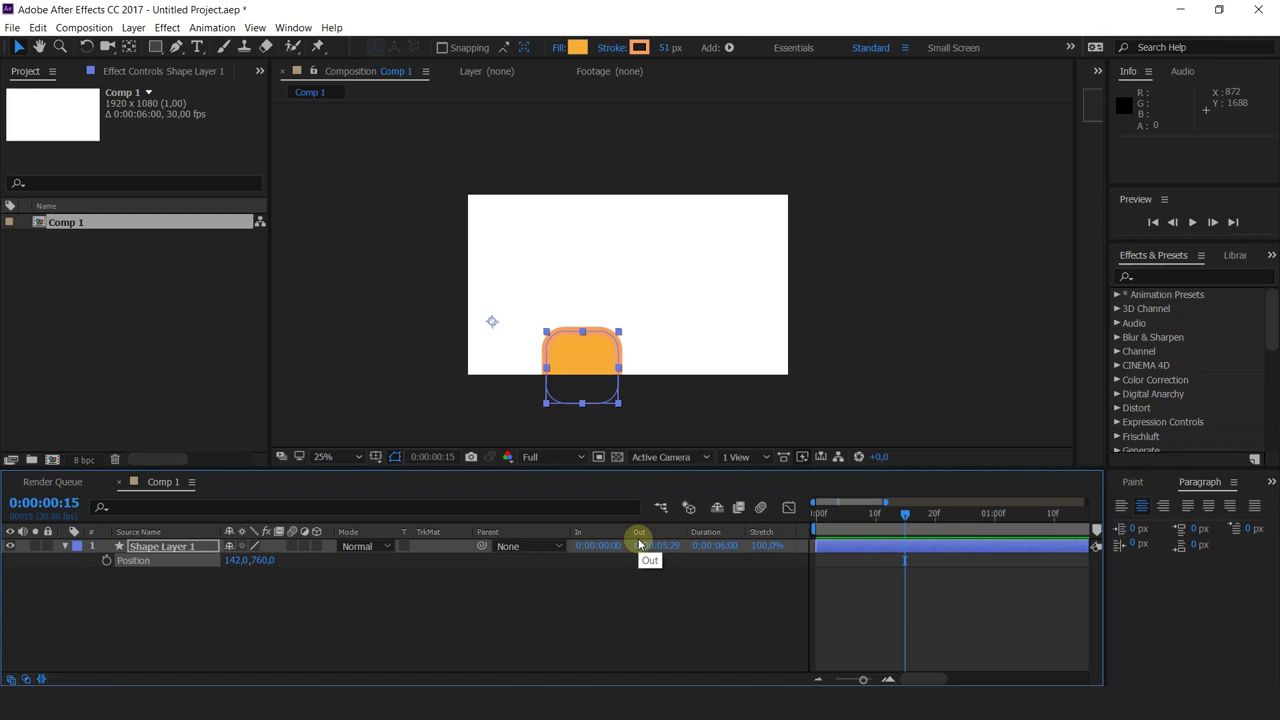
# - Expand Shape Layer 1's contents down to the Transform: Rectangle 1 properties
pyautogui.click(65, 546)
pyautogui.click(65, 546)
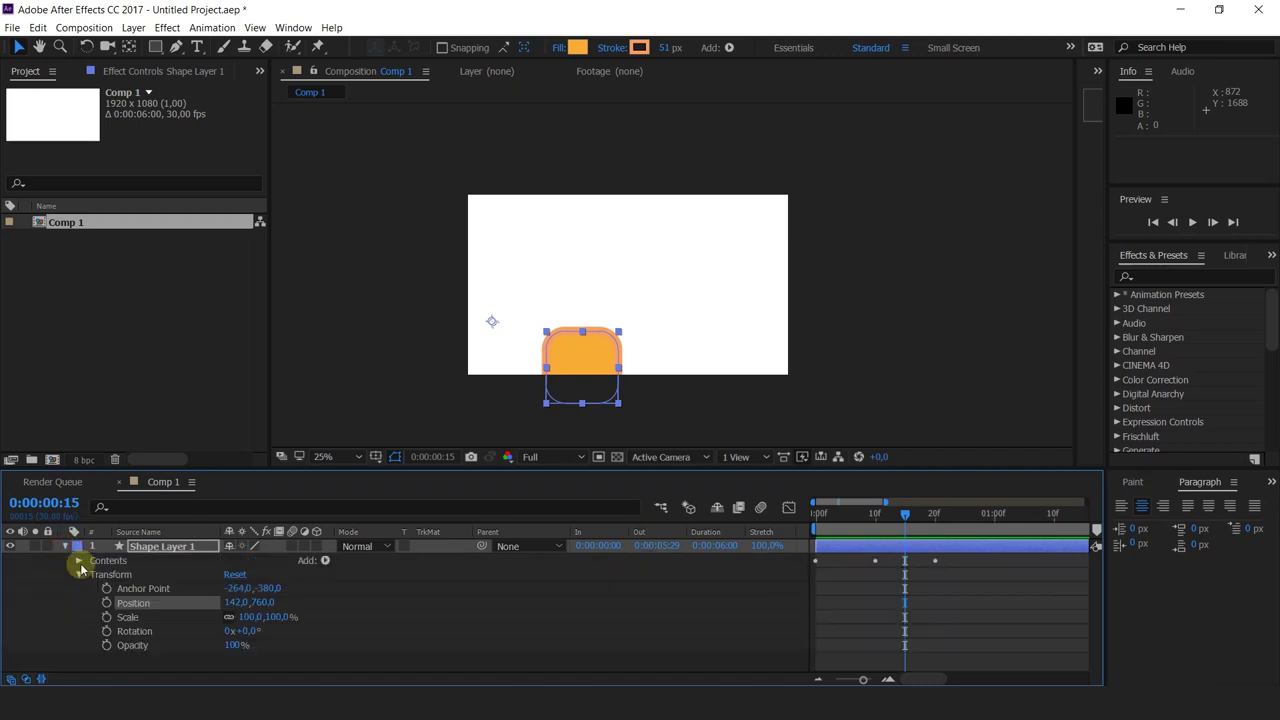
pyautogui.click(95, 574)
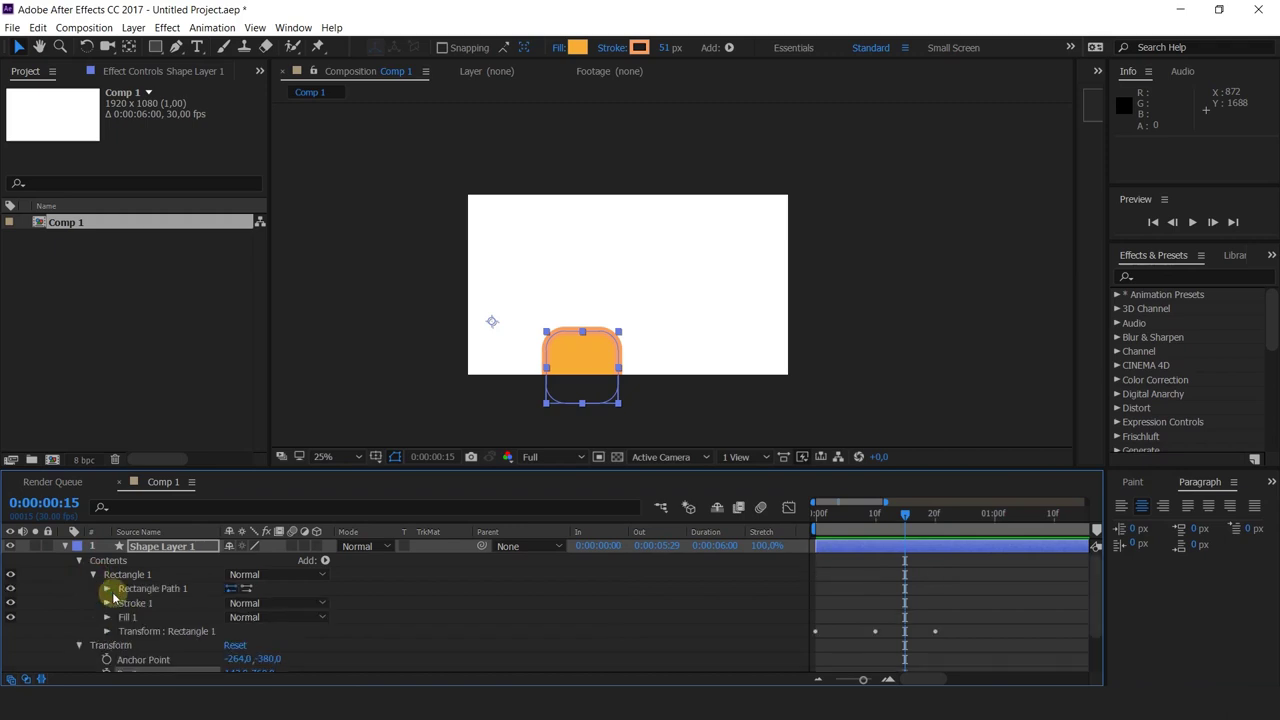
pyautogui.click(108, 631)
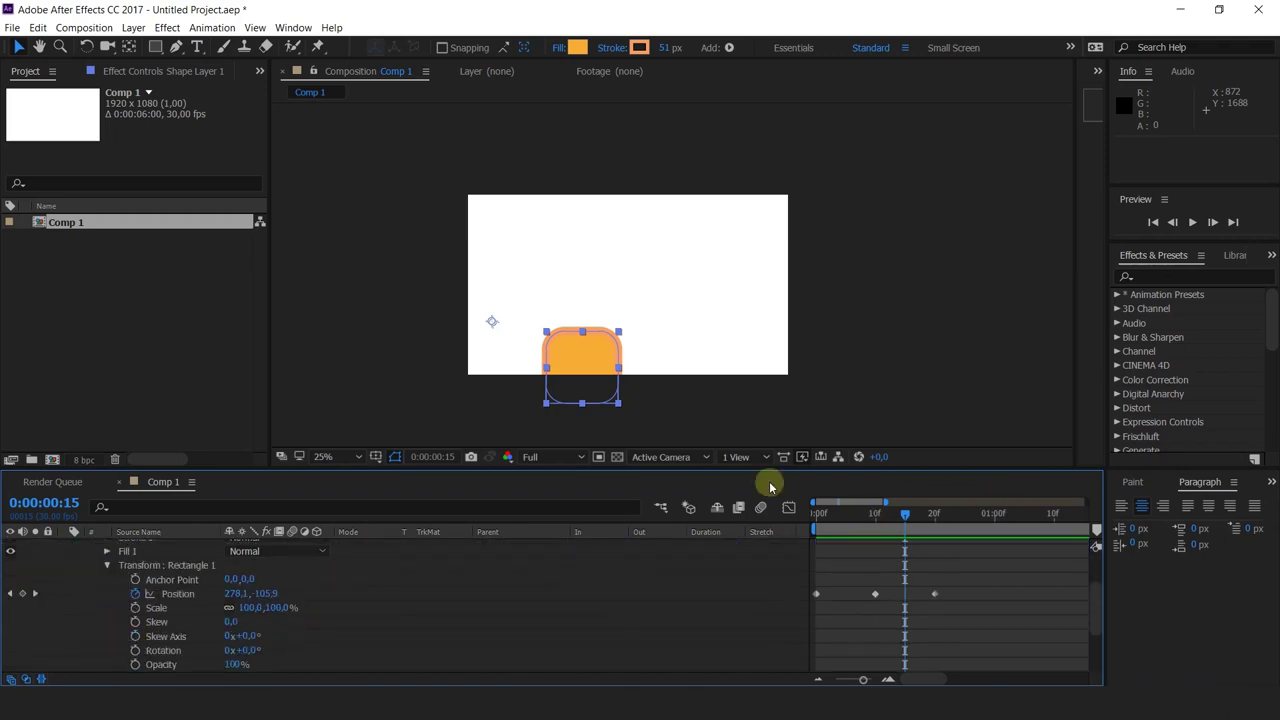
# - Move Shape Layer 1 up to position 570, 304 and remove Rectangle 1's position keyframes at the first frame
pyautogui.moveTo(493, 325); pyautogui.dragTo(586, 220)
pyautogui.click(830, 514)
pyautogui.click(137, 594)
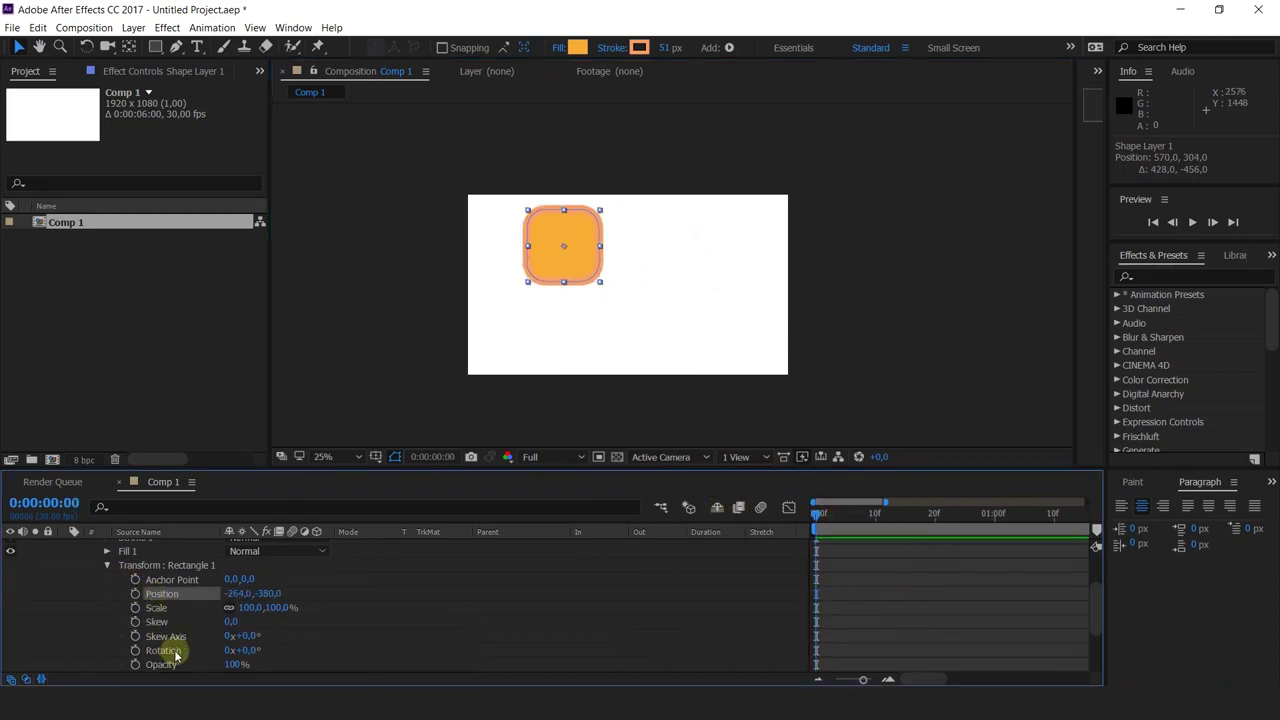
# - Set Rectangle 1's skew to -38 and deselect the layer
pyautogui.scroll(-2, 175, 635)
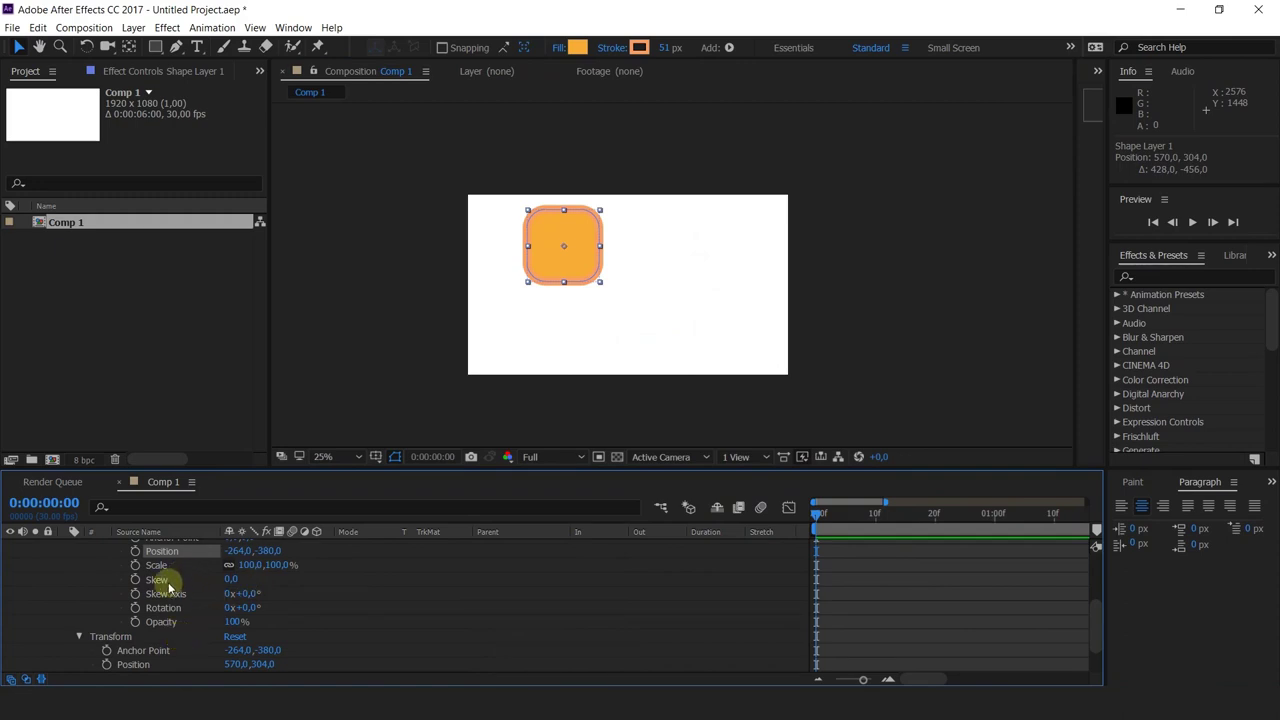
pyautogui.moveTo(226, 577); pyautogui.dragTo(200, 582)
pyautogui.click(466, 639)
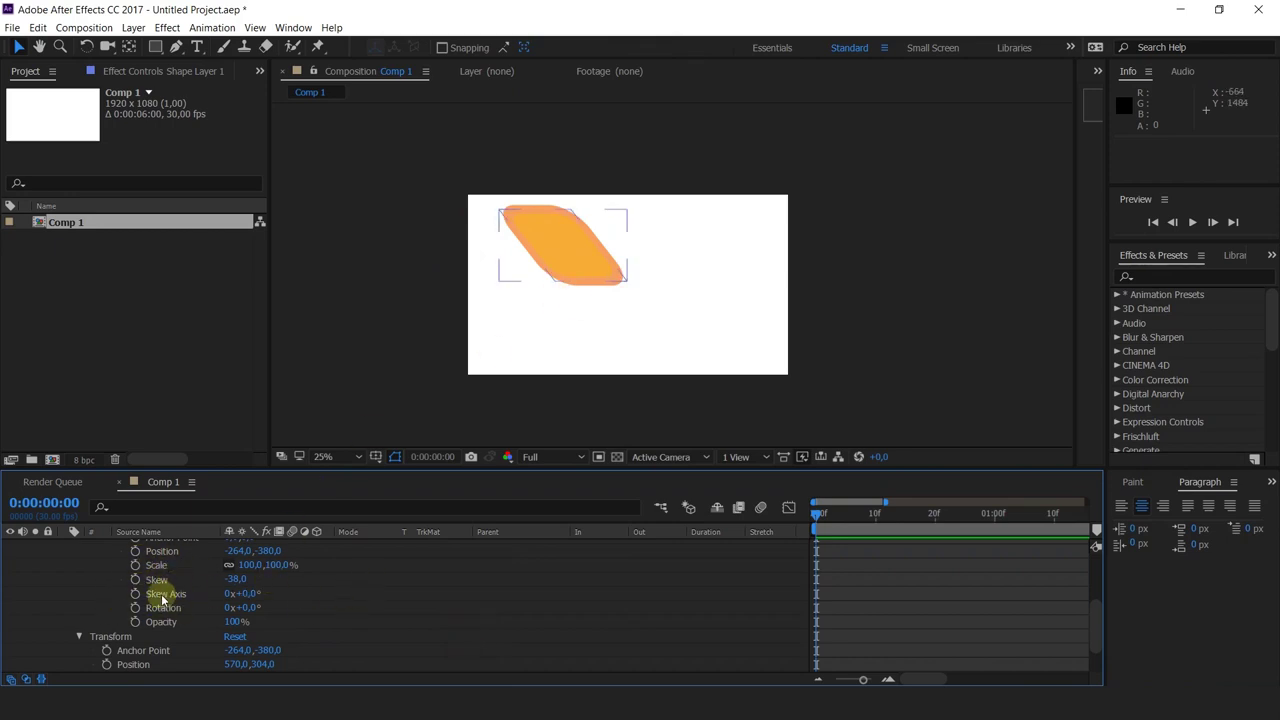
# - Collapse Rectangle 1's transform group and draw a second rectangle, about 800 x 548 px, in Shape Layer 1, overlapping the skewed shape's lower-right end
pyautogui.scroll(2, 162, 600)
pyautogui.scroll(3, 160, 605)
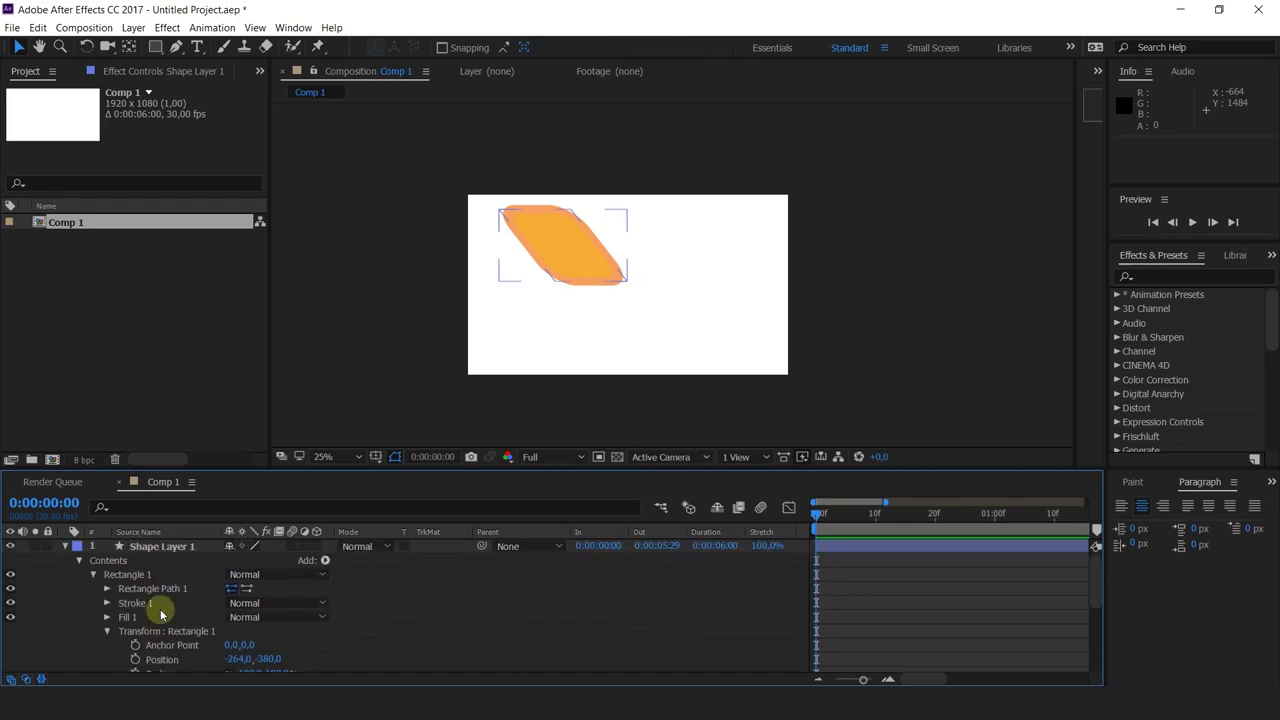
pyautogui.click(108, 632)
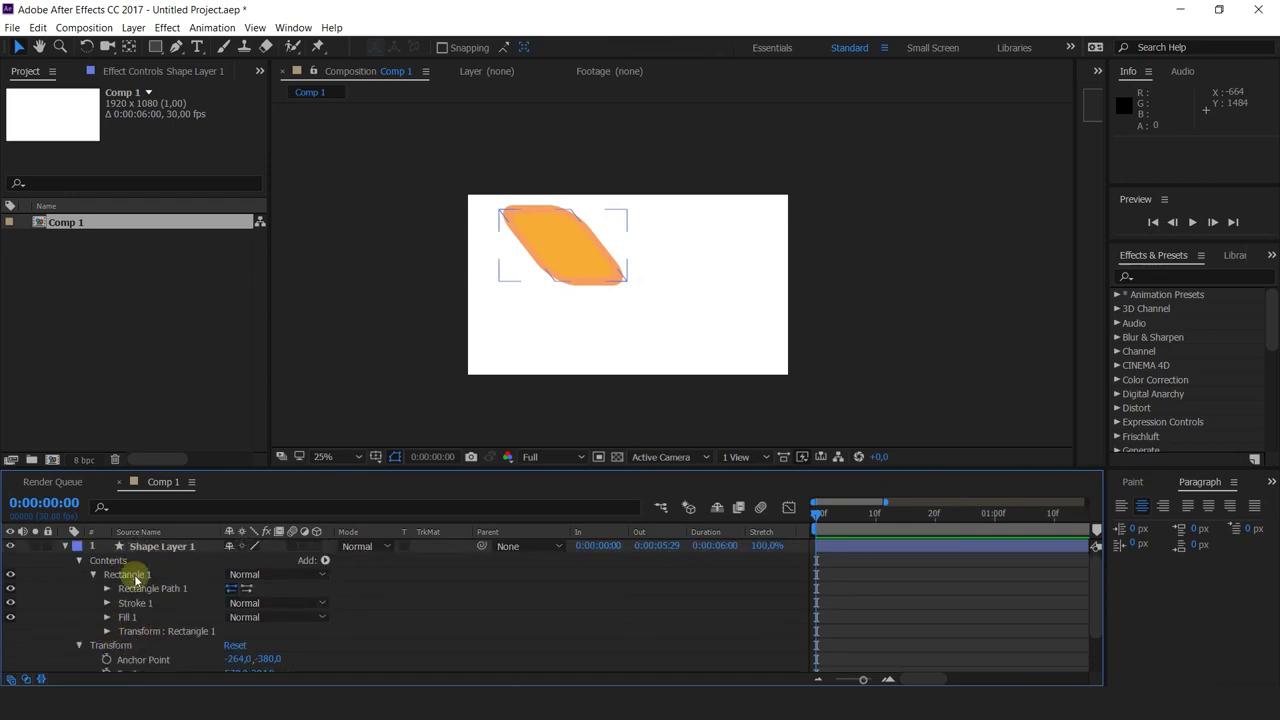
pyautogui.click(163, 546)
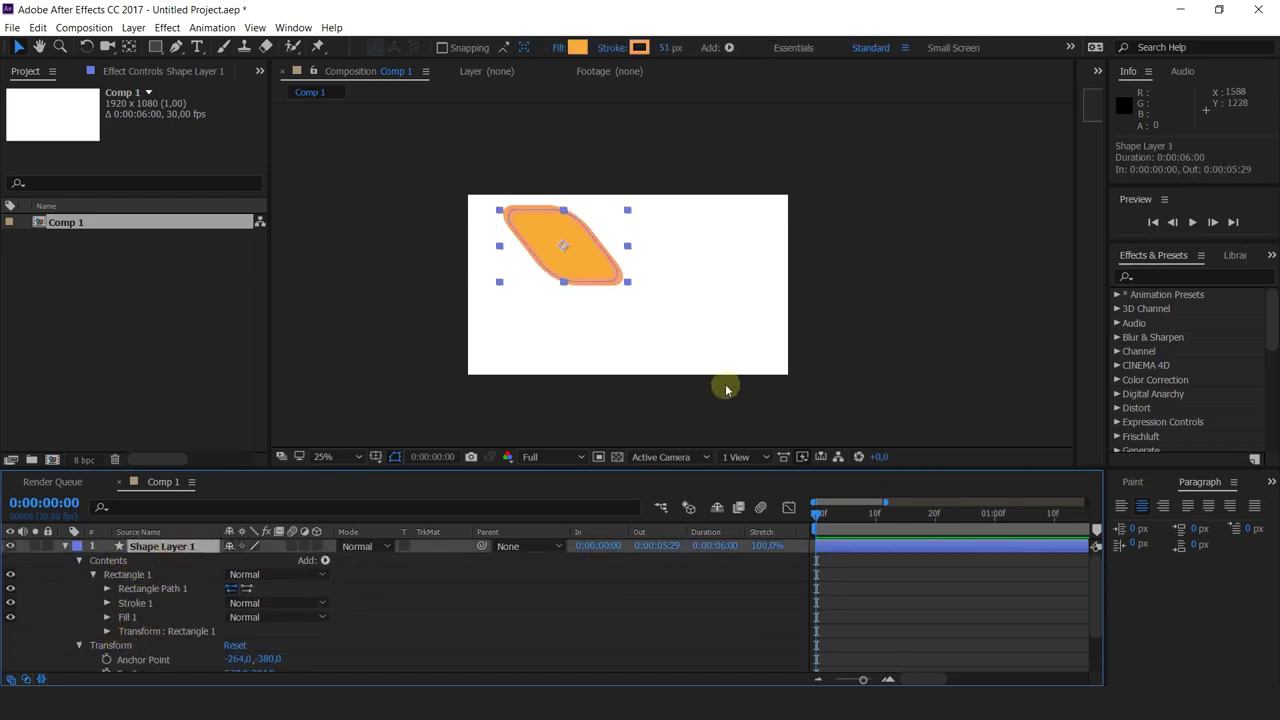
pyautogui.click(157, 50)
pyautogui.moveTo(592, 240)
pyautogui.mouseDown()
pyautogui.moveTo(652, 260)
pyautogui.moveTo(709, 337)
pyautogui.moveTo(730, 337)
pyautogui.mouseUp()
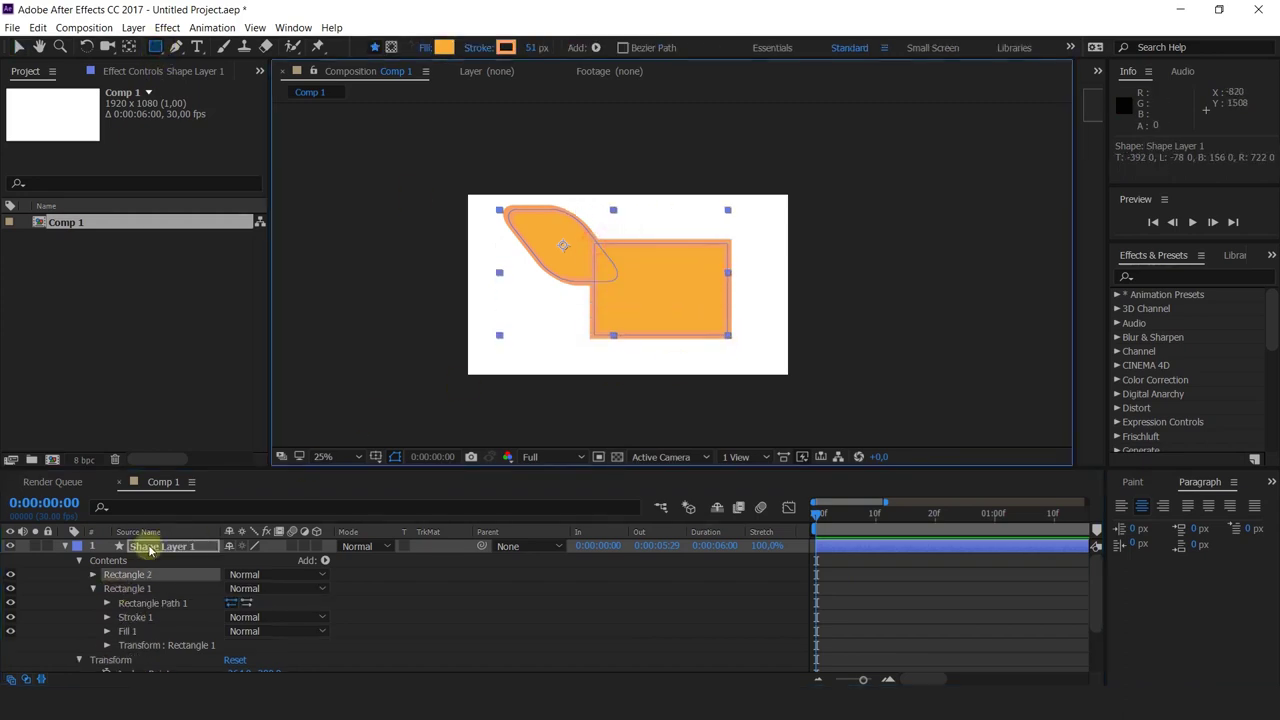
# - Draw an ellipse about 1220 x 376 px in Shape Layer 1, overlapping both rectangles, and collapse the layer
pyautogui.moveTo(157, 47); pyautogui.dragTo(192, 82)
pyautogui.moveTo(497, 253); pyautogui.dragTo(701, 315)
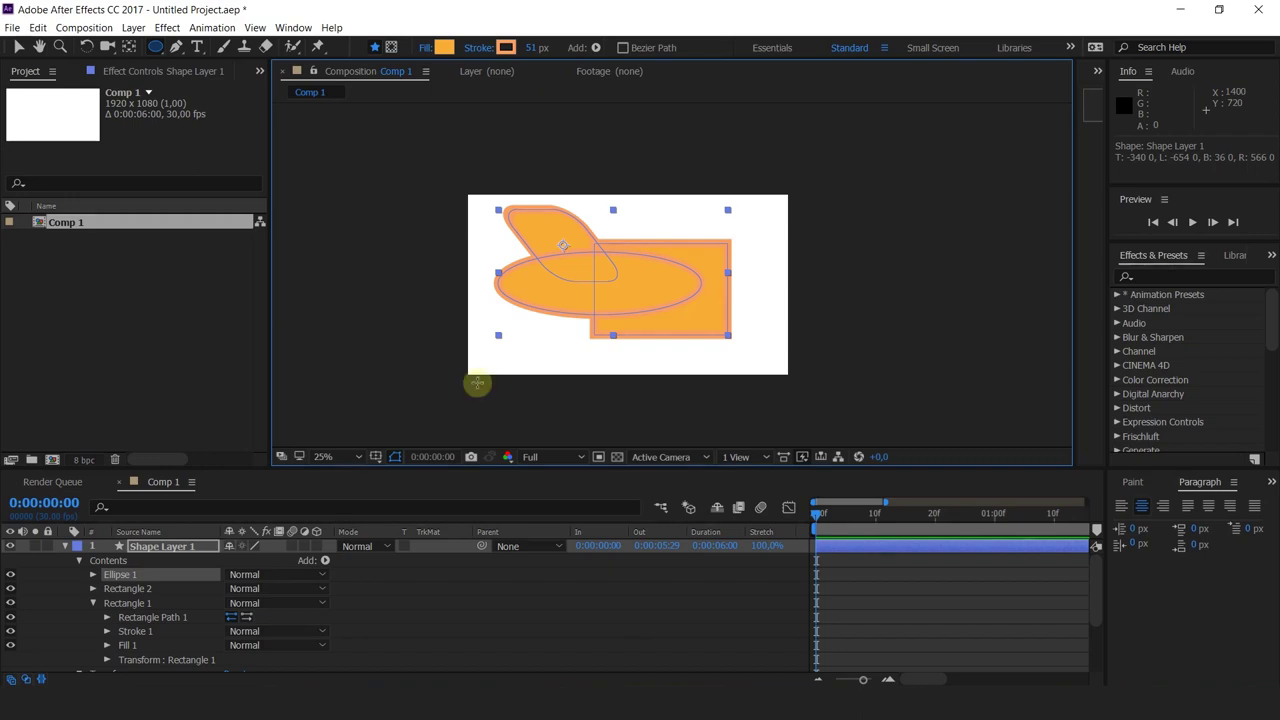
pyautogui.click(66, 549)
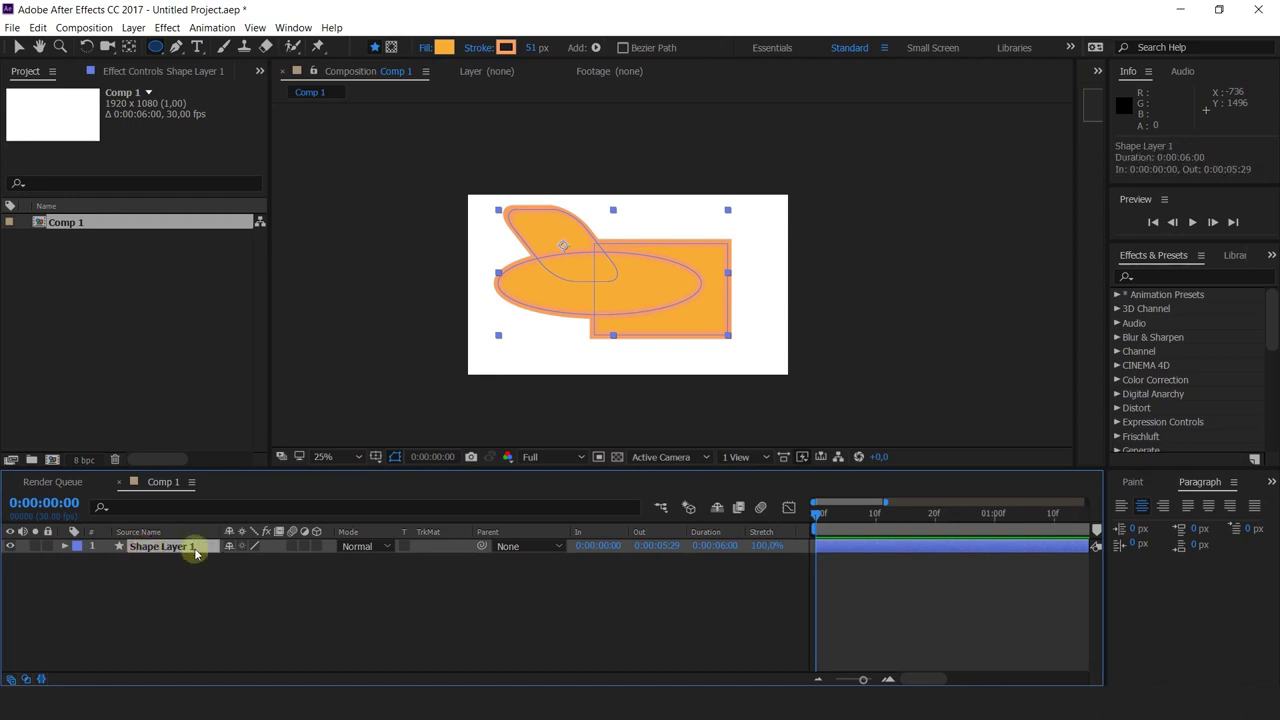
# - Try moving the whole of Shape Layer 1 with the Selection tool and undo the move
pyautogui.press('v')
pyautogui.moveTo(657, 312); pyautogui.dragTo(631, 370)
pyautogui.hotkey('ctrl', 'z')
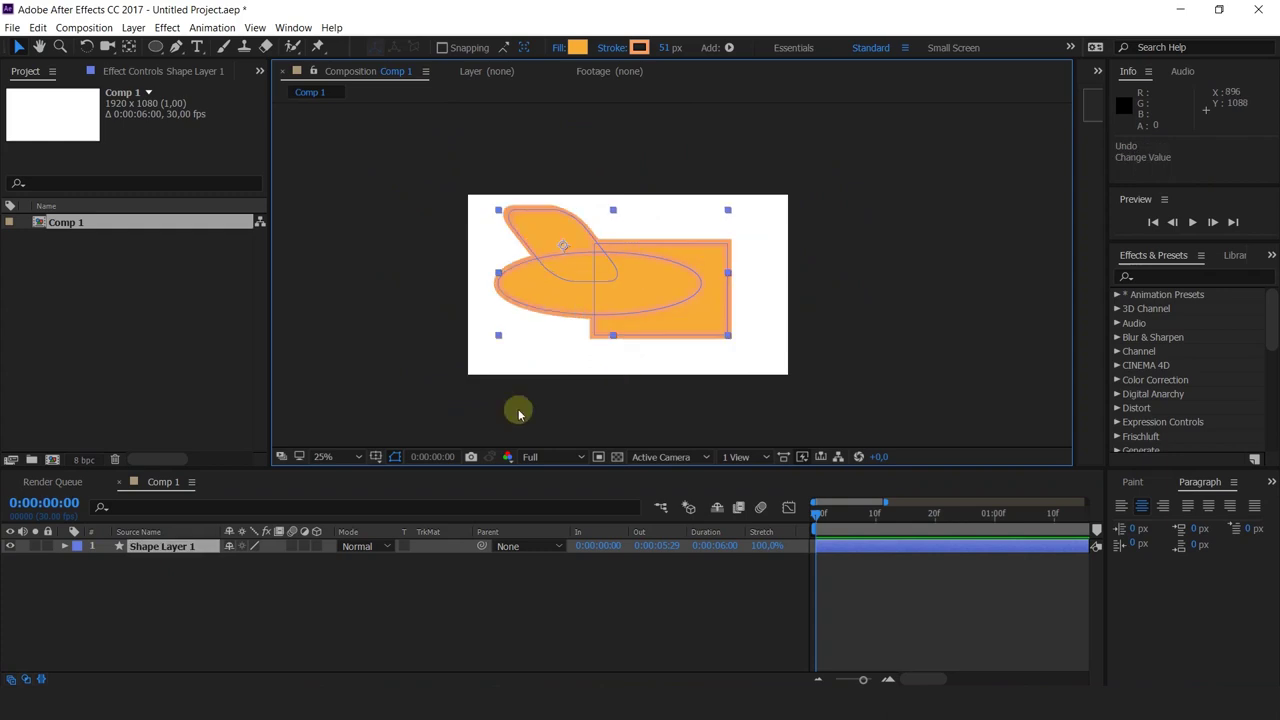
# - Draw a second ellipse, about 552 x 616 px, in Shape Layer 1 over the upper edge of the second rectangle
pyautogui.click(194, 547)
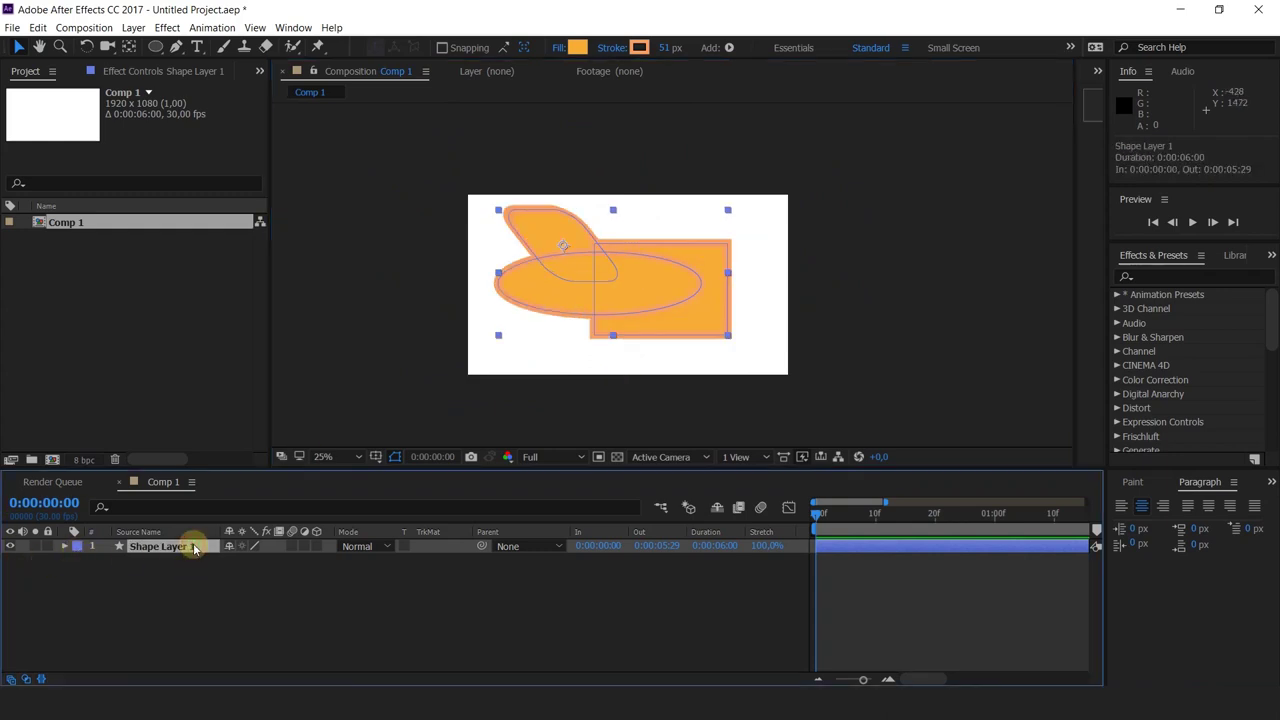
pyautogui.click(155, 47)
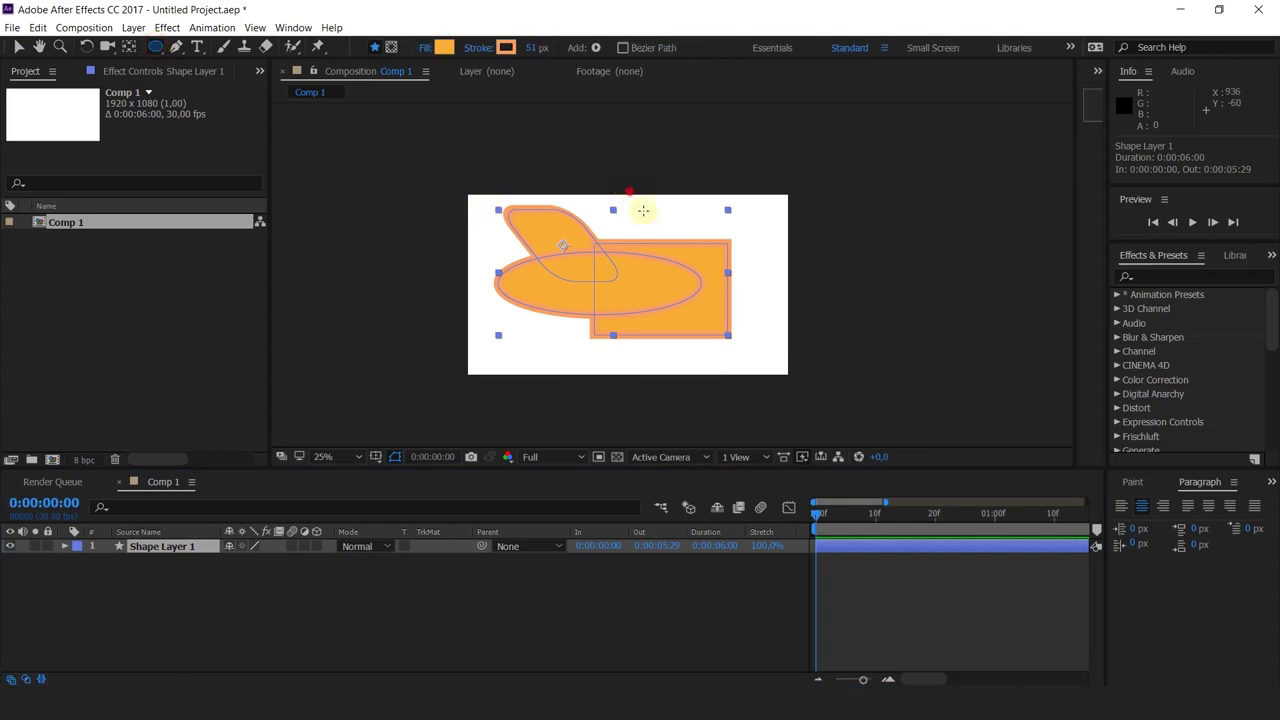
pyautogui.moveTo(628, 192); pyautogui.dragTo(720, 291)
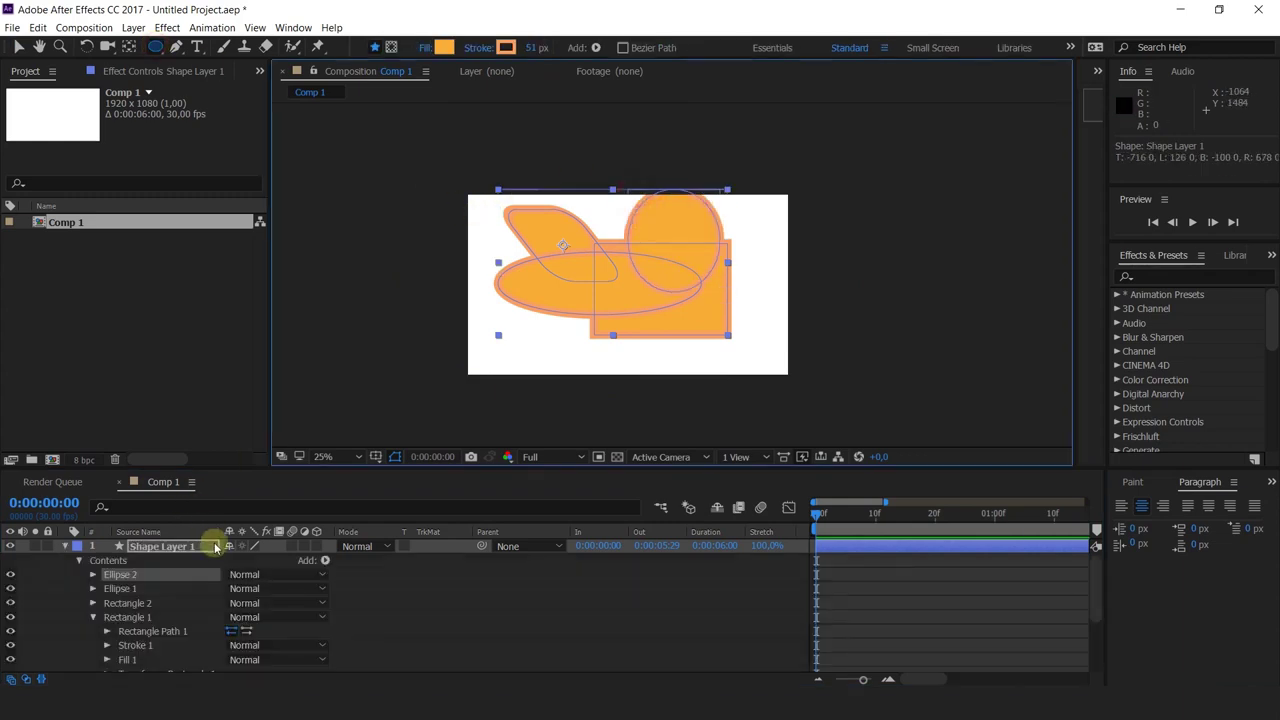
# - Delete Shape Layer 1 together with all its rectangles and ellipses
pyautogui.click(182, 549)
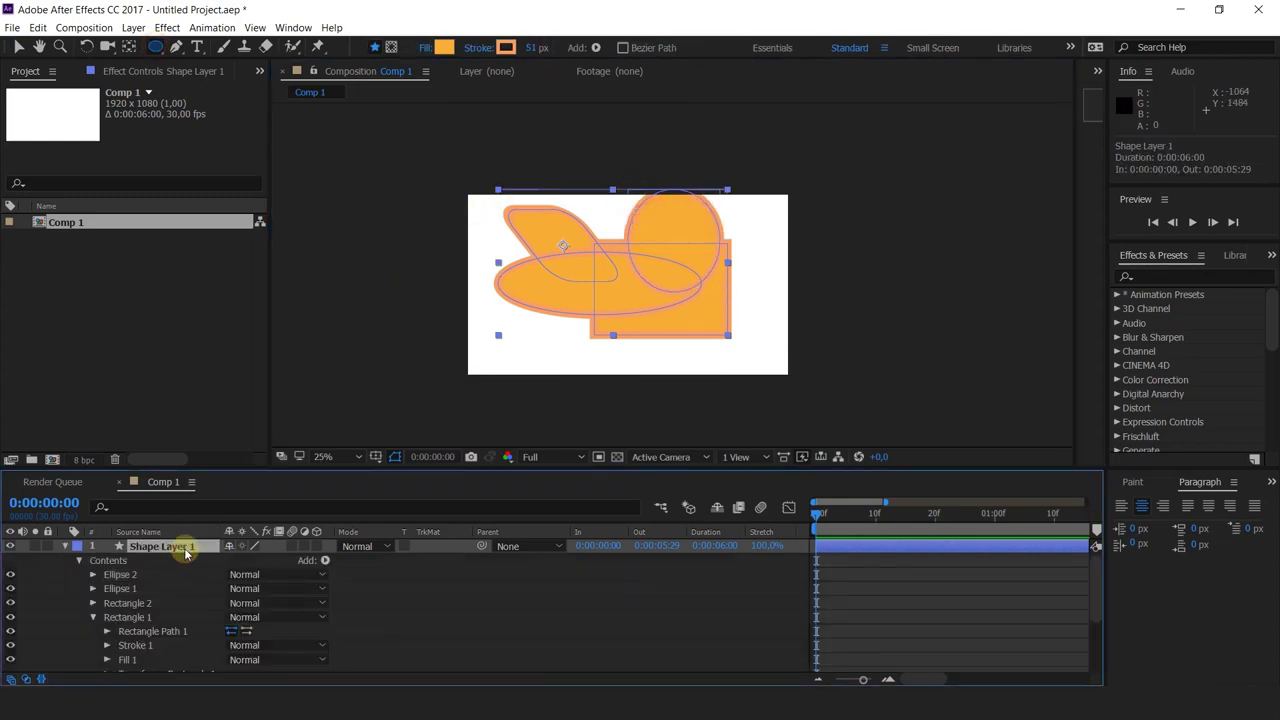
pyautogui.press('Delete')
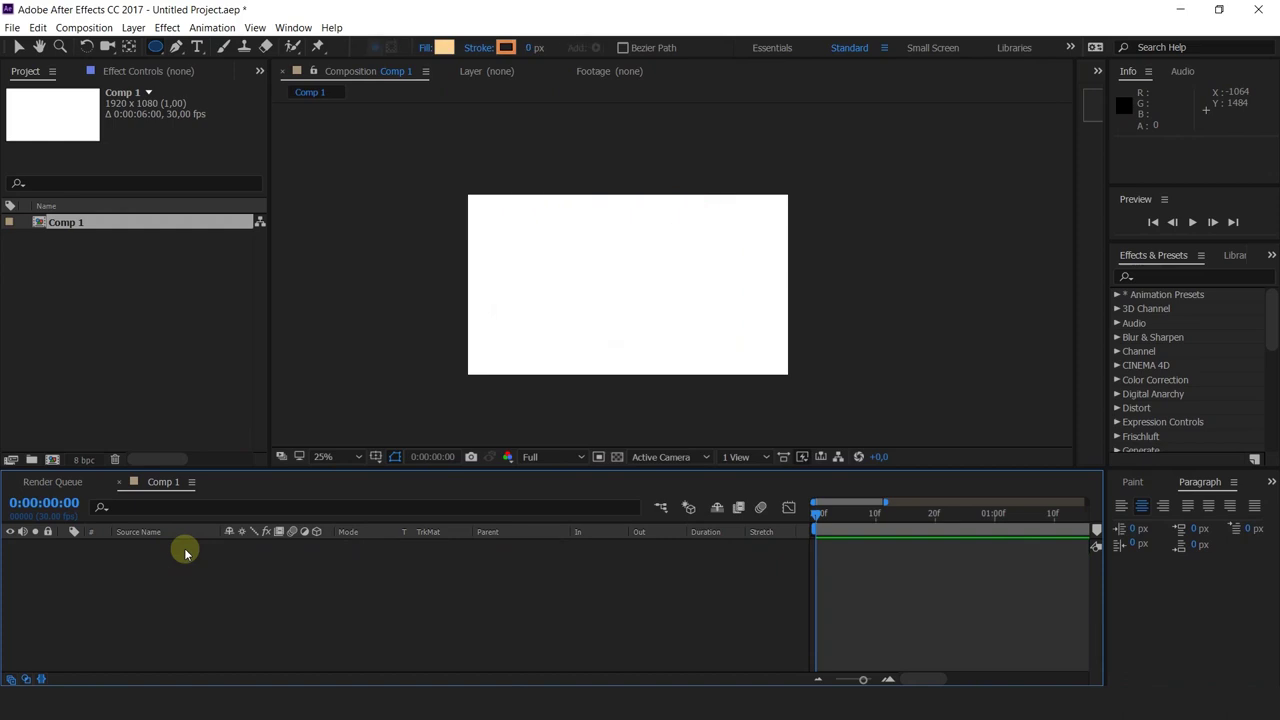
# - Draw a rounded rectangle about 614 x 486 px near the composition's centre with the Rounded Rectangle tool and undo it
pyautogui.click(160, 55)
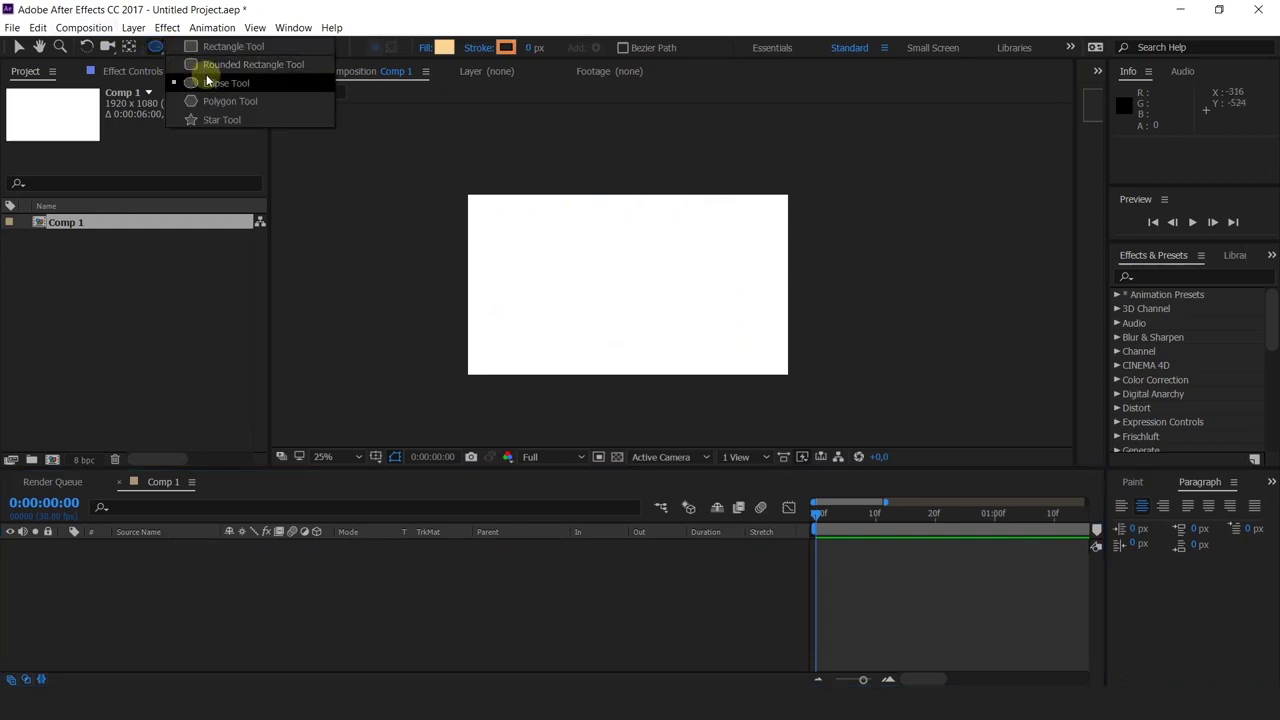
pyautogui.click(204, 65)
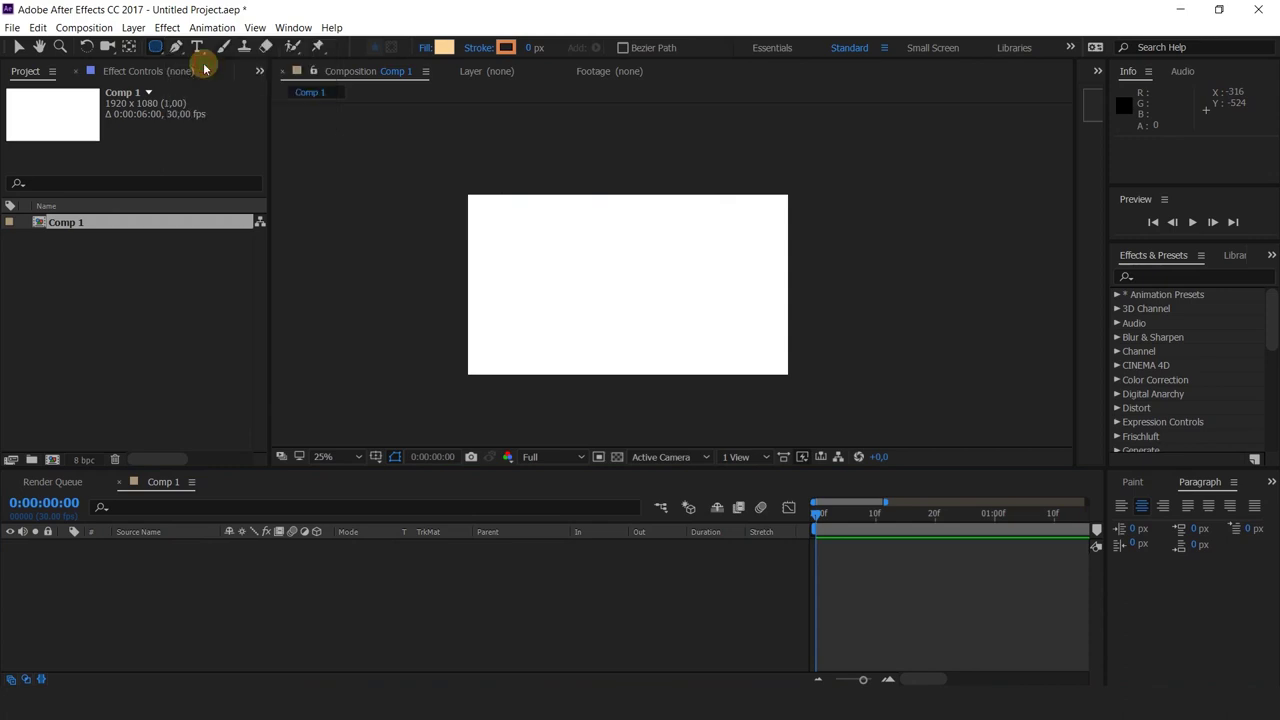
pyautogui.scroll(2, 697, 313)
pyautogui.moveTo(676, 286); pyautogui.dragTo(743, 294)
pyautogui.moveTo(510, 189)
pyautogui.mouseDown()
pyautogui.moveTo(697, 349)
pyautogui.moveTo(679, 299)
pyautogui.moveTo(706, 337)
pyautogui.moveTo(711, 317)
pyautogui.moveTo(694, 303)
pyautogui.mouseUp()
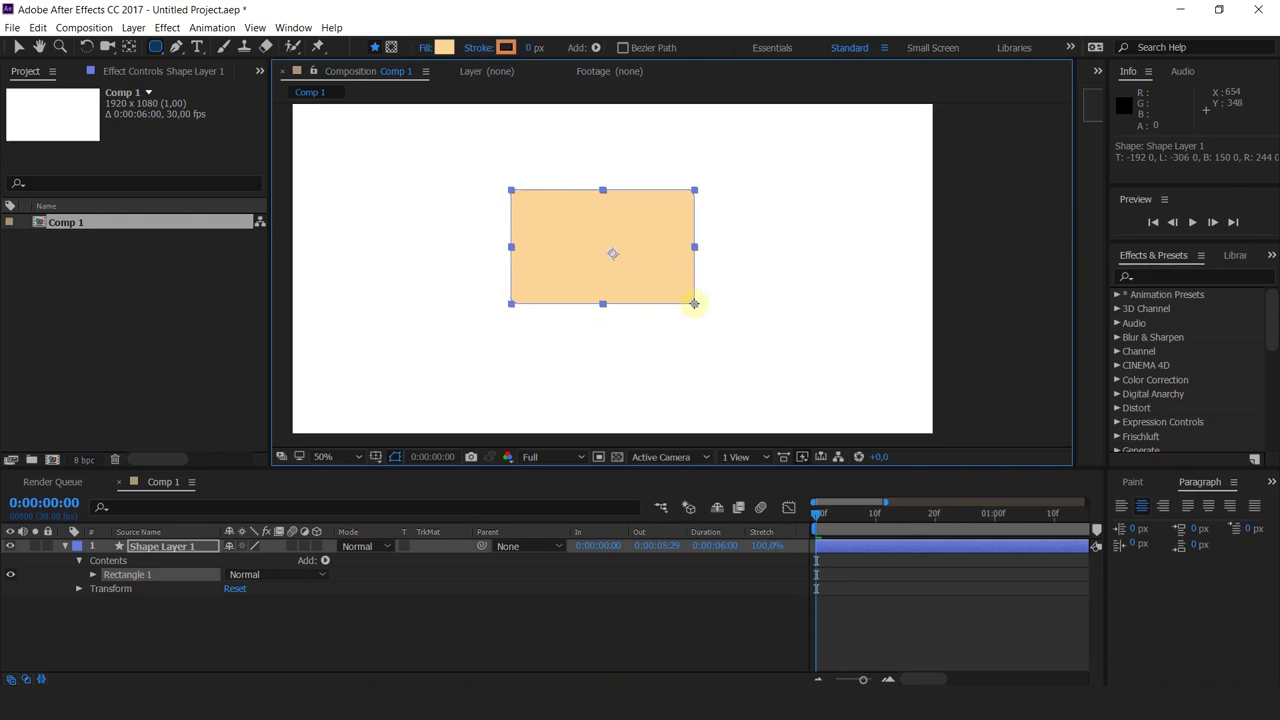
pyautogui.moveTo(700, 308); pyautogui.dragTo(714, 354)
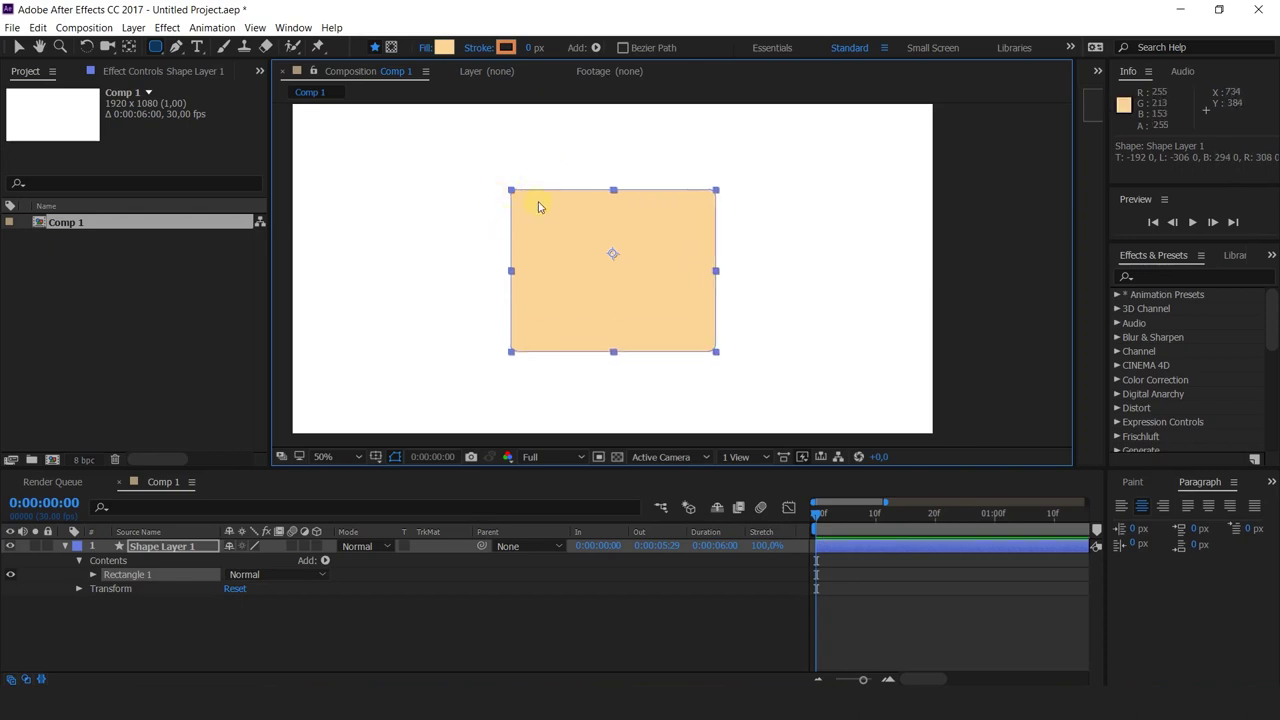
pyautogui.hotkey('ctrl', 'z')
# - Draw a rounded rectangle about 594 x 530 px with maximum corner roundness and expand its Rectangle 1 group
pyautogui.moveTo(491, 173)
pyautogui.mouseDown()
pyautogui.moveTo(674, 303)
pyautogui.moveTo(753, 340)
pyautogui.moveTo(744, 331)
pyautogui.mouseUp()
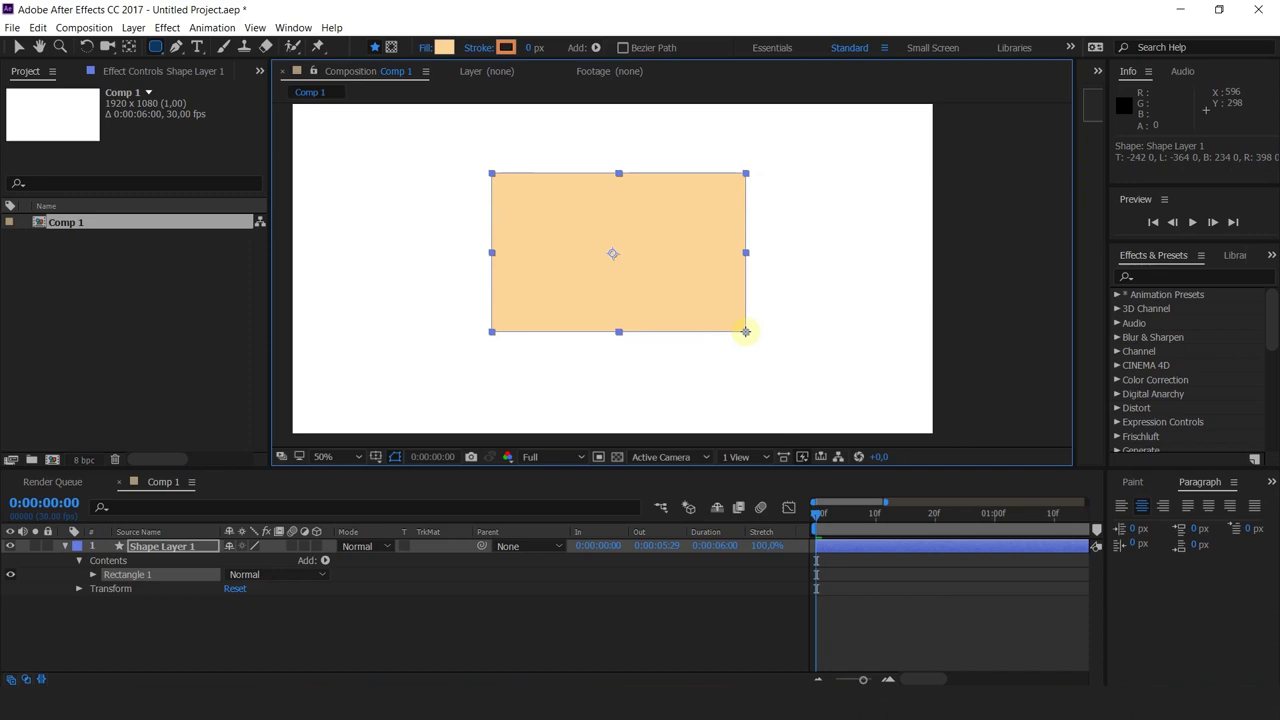
pyautogui.press('Right')
pyautogui.moveTo(745, 331)
pyautogui.mouseDown()
pyautogui.moveTo(737, 303)
pyautogui.moveTo(820, 326)
pyautogui.moveTo(803, 314)
pyautogui.moveTo(851, 270)
pyautogui.moveTo(740, 258)
pyautogui.moveTo(763, 240)
pyautogui.moveTo(689, 349)
pyautogui.mouseUp()
pyautogui.click(93, 575)
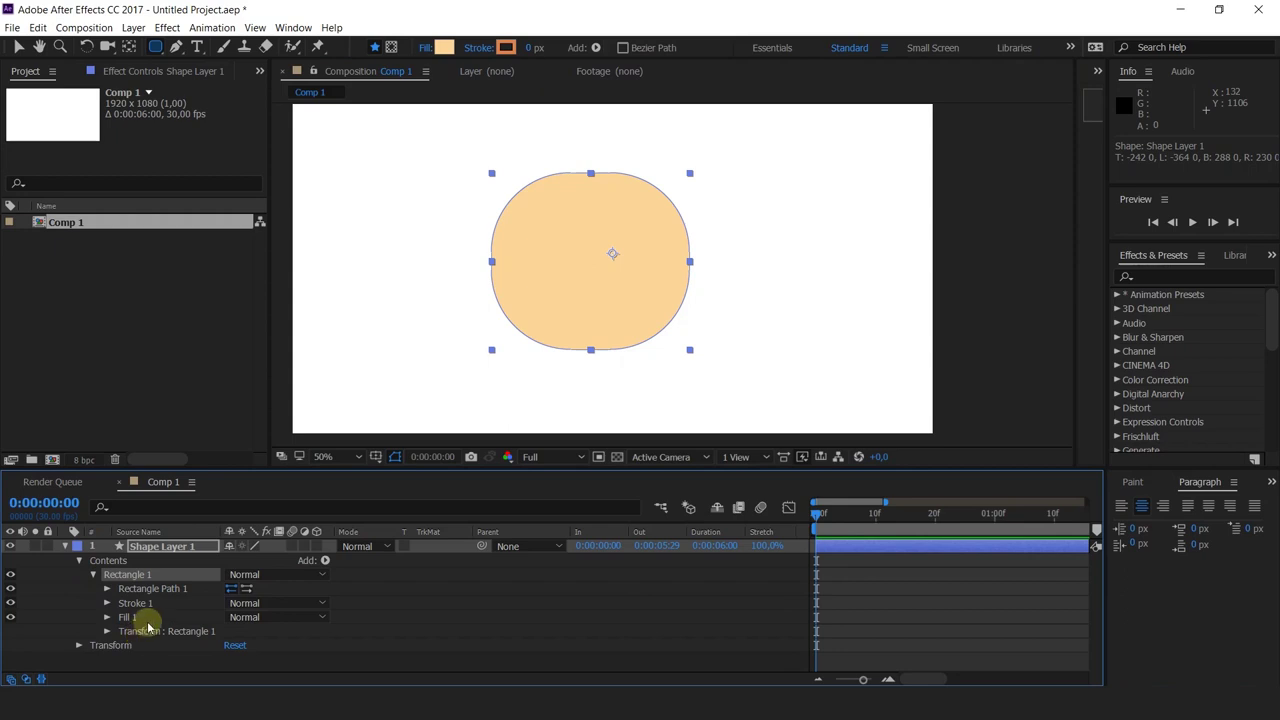
# - Delete the shape layer containing the rounded rectangle
pyautogui.click(184, 548)
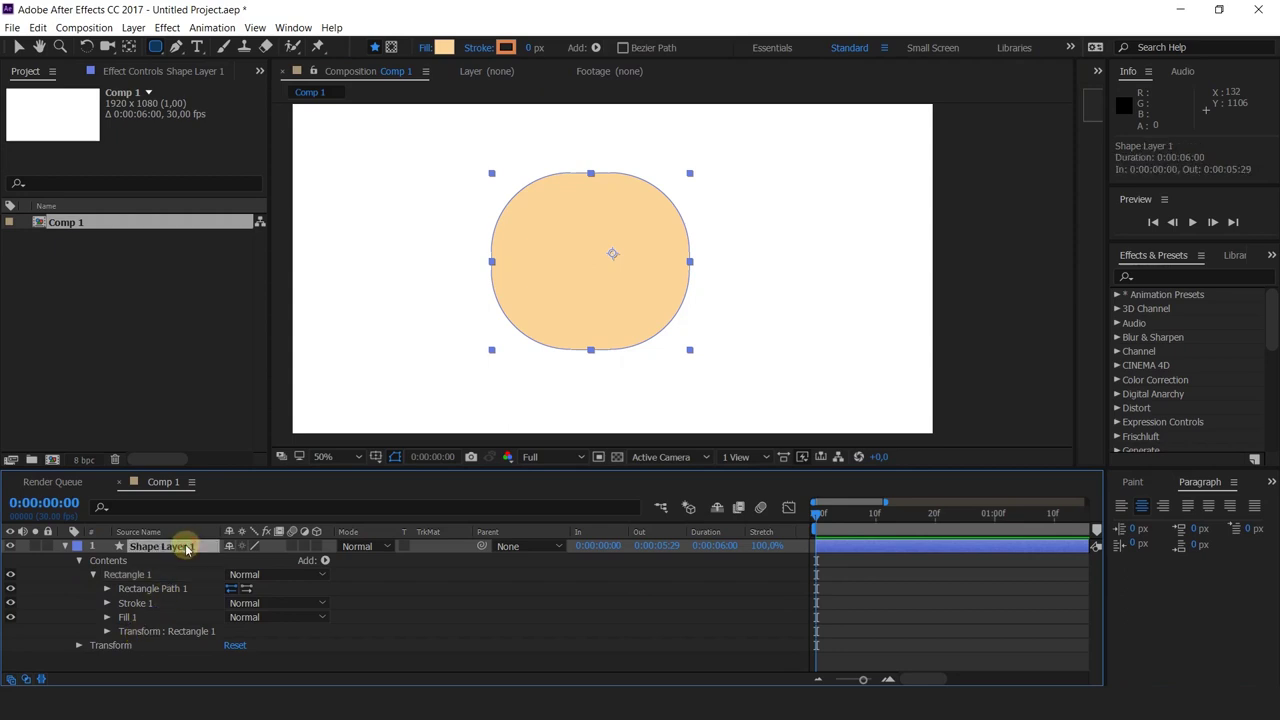
pyautogui.press('Delete')
# - Draw a circle about 472 px in diameter on a new shape layer with the Ellipse tool
pyautogui.moveTo(155, 46); pyautogui.dragTo(201, 87)
pyautogui.moveTo(526, 174); pyautogui.dragTo(243, 111)
pyautogui.hotkey('ctrl', 'z')
pyautogui.moveTo(162, 55); pyautogui.dragTo(205, 83)
pyautogui.moveTo(578, 280); pyautogui.dragTo(523, 276)
pyautogui.moveTo(505, 234); pyautogui.dragTo(506, 207)
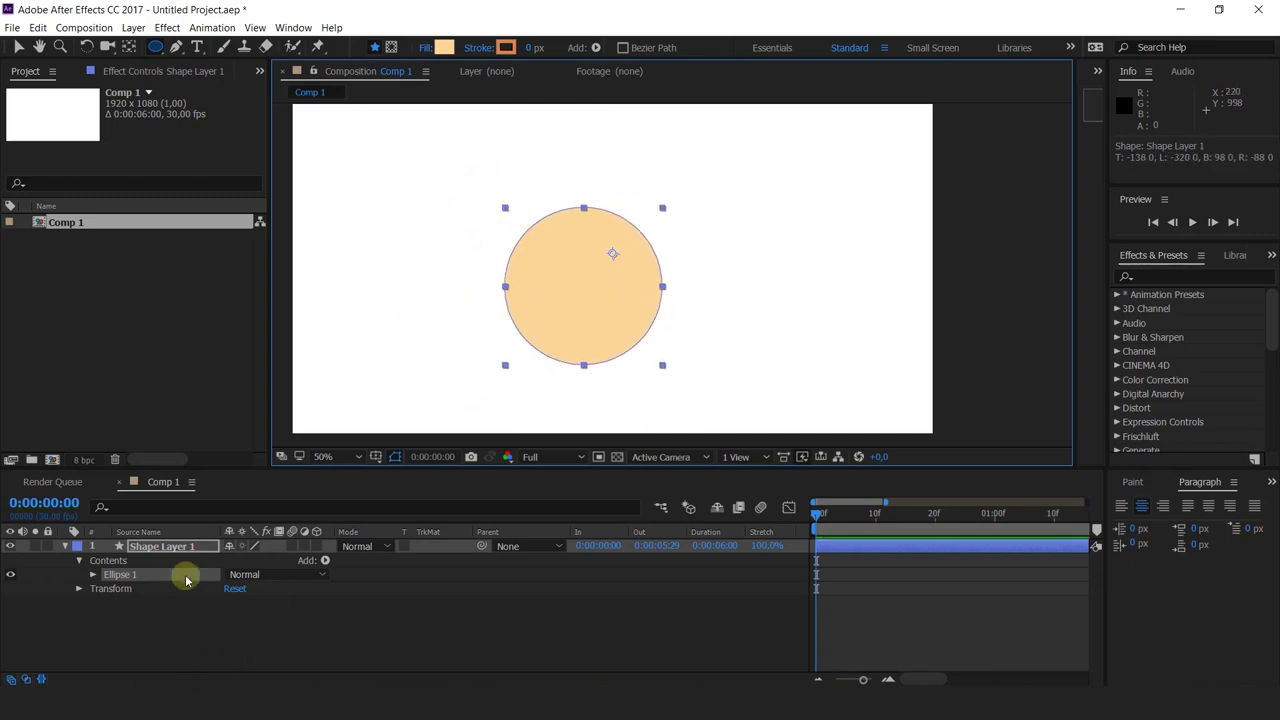
# - Select the circle's layer and expand Ellipse 1 down to the Ellipse Path 1 size and position properties
pyautogui.click(177, 546)
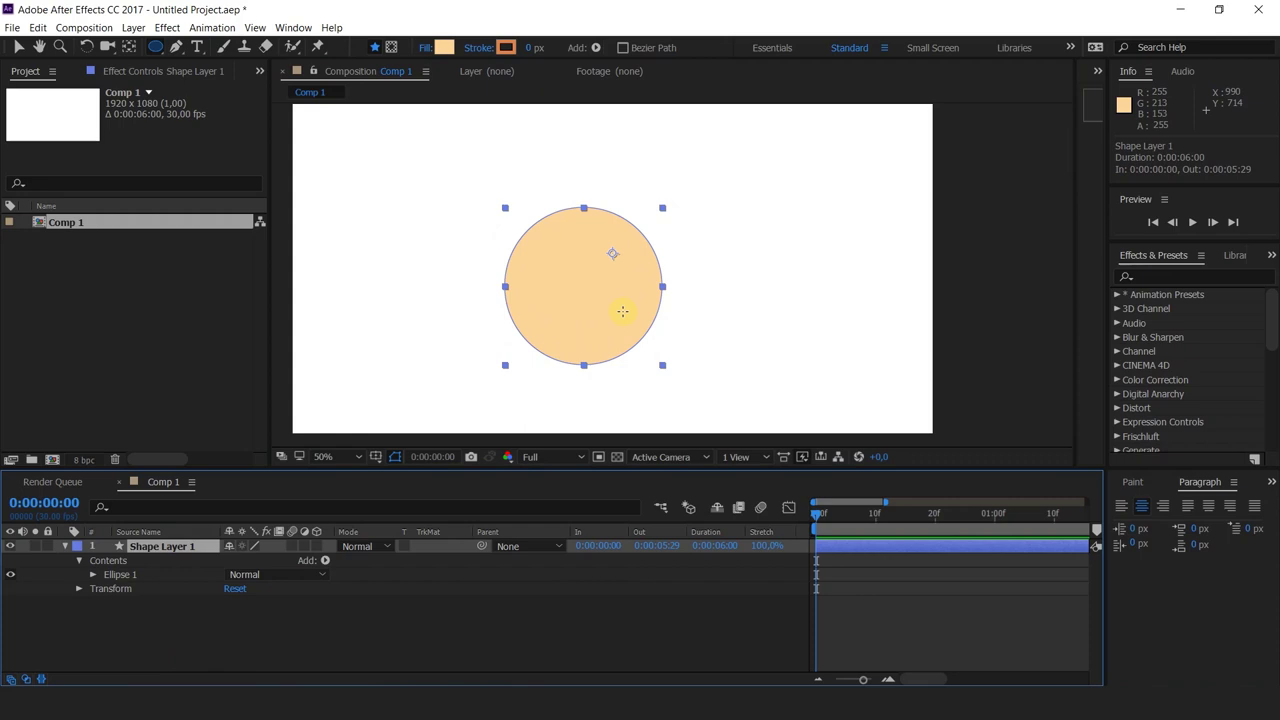
pyautogui.click(93, 574)
pyautogui.click(107, 588)
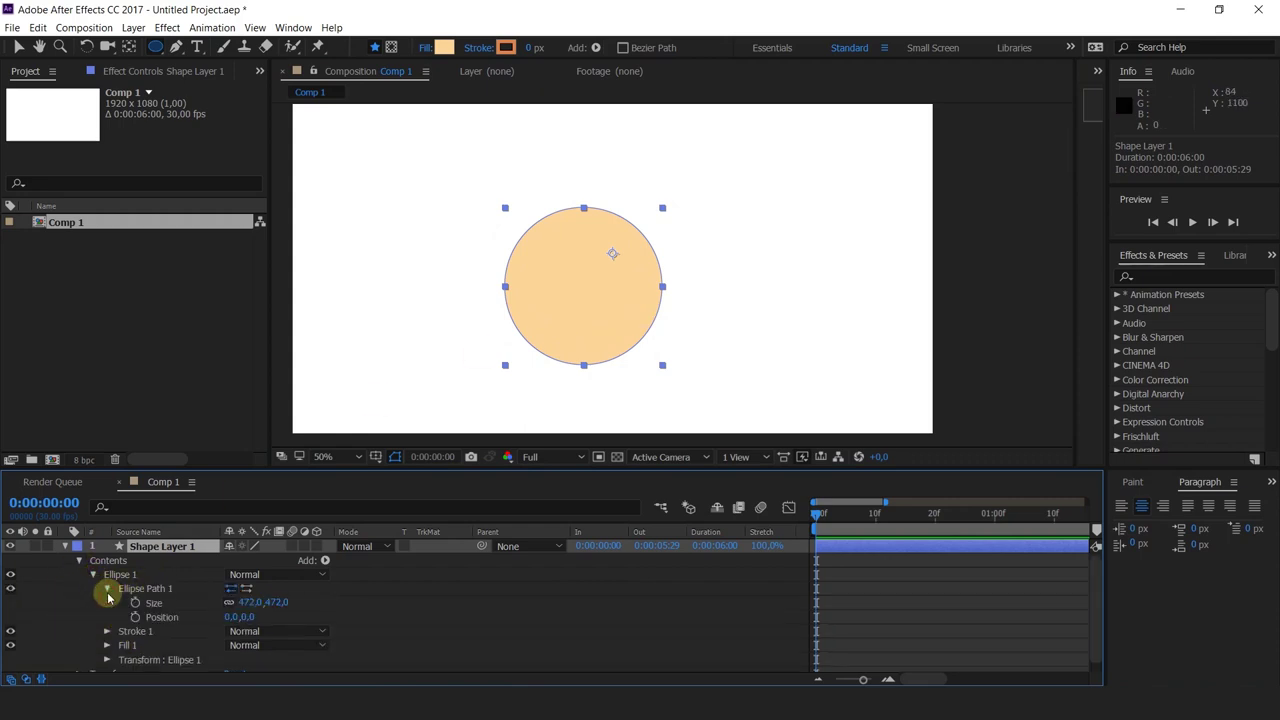
# - Set Ellipse Path 1's size to 984 x 365 with unlinked proportions and select the Transform: Ellipse 1 group
pyautogui.moveTo(247, 601)
pyautogui.mouseDown()
pyautogui.moveTo(386, 608)
pyautogui.moveTo(246, 608)
pyautogui.moveTo(643, 580)
pyautogui.moveTo(334, 603)
pyautogui.moveTo(529, 571)
pyautogui.moveTo(166, 594)
pyautogui.moveTo(37, 661)
pyautogui.moveTo(310, 600)
pyautogui.moveTo(166, 643)
pyautogui.moveTo(196, 609)
pyautogui.moveTo(252, 614)
pyautogui.mouseUp()
pyautogui.hotkey('ctrl', 'z')
pyautogui.click(228, 605)
pyautogui.click(229, 602)
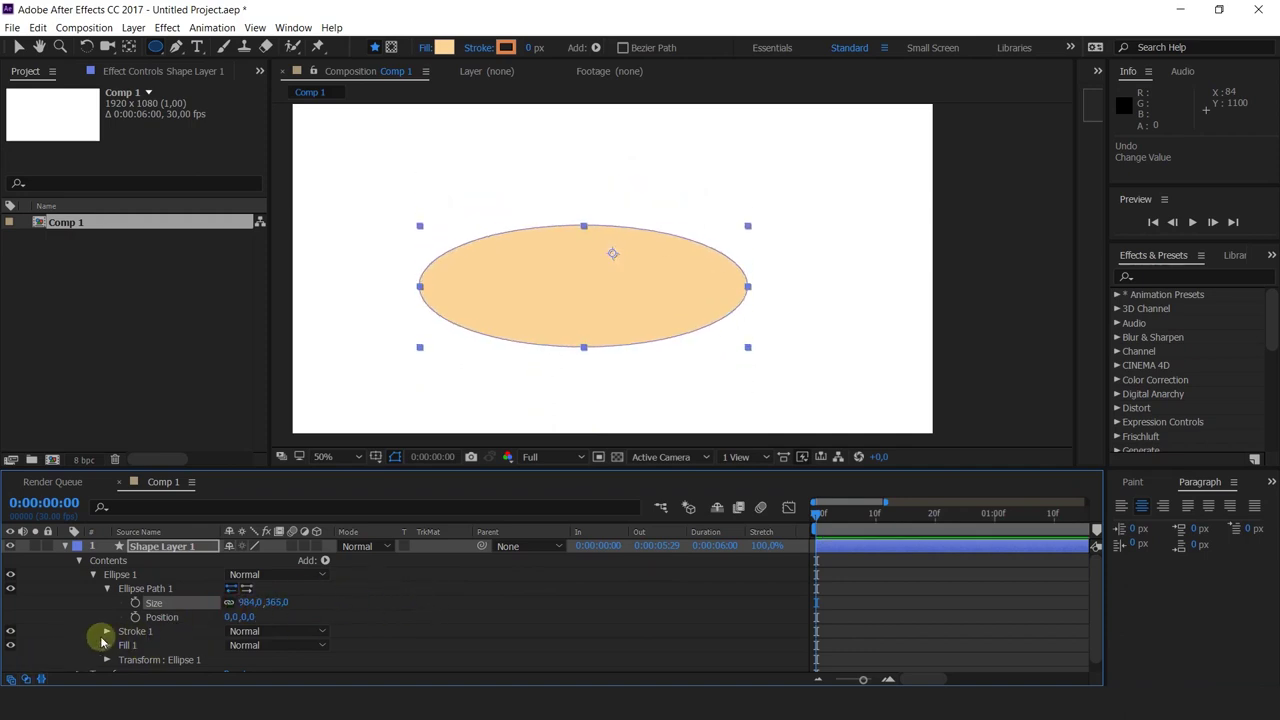
pyautogui.scroll(-1, 128, 646)
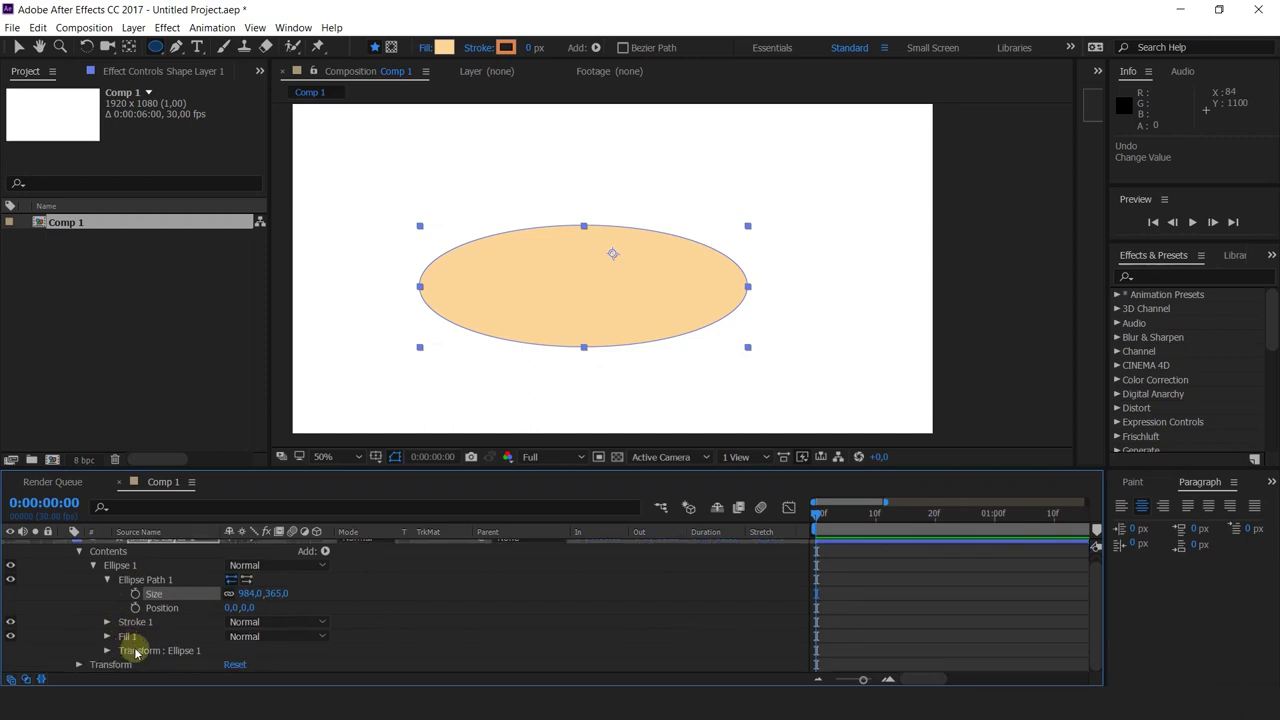
pyautogui.click(138, 651)
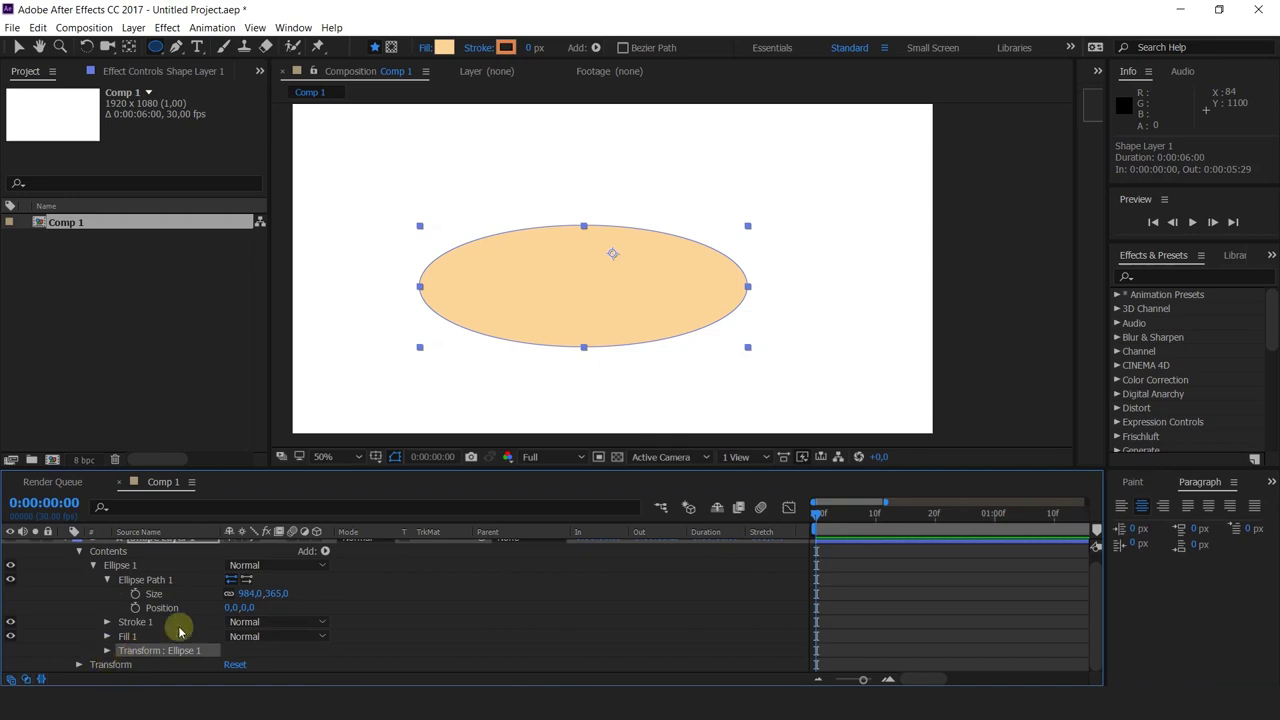
# - Delete the shape layer containing the ellipse
pyautogui.scroll(1, 209, 612)
pyautogui.click(168, 548)
pyautogui.press('Delete')
# - Draw a nine-point polygon with an outer radius of about 180 px using the Polygon tool, adjusting the point count while drawing
pyautogui.click(158, 47)
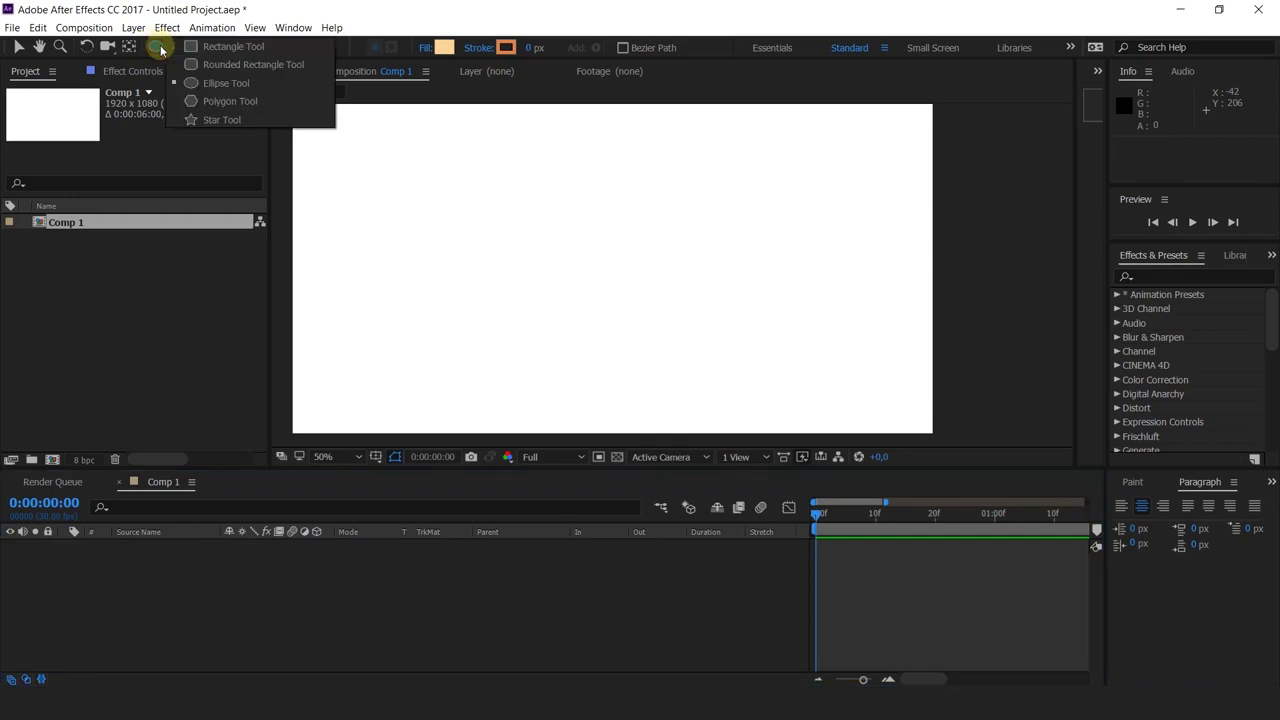
pyautogui.click(249, 104)
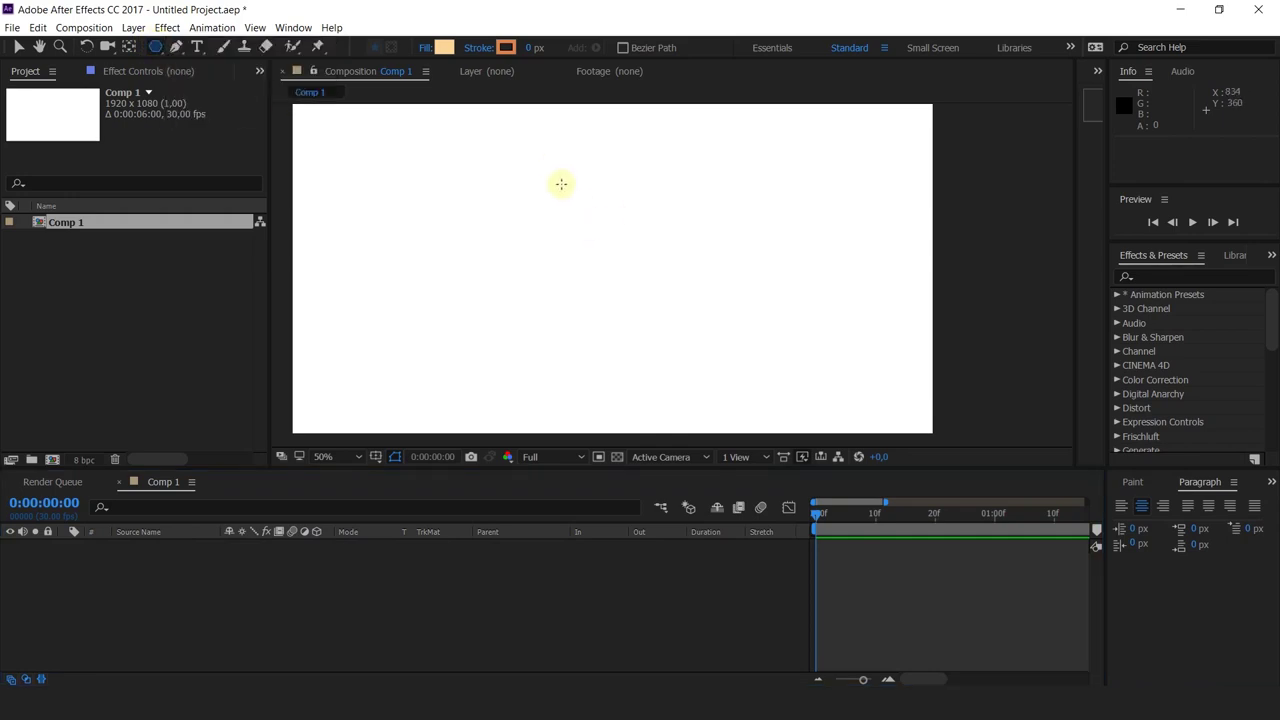
pyautogui.moveTo(535, 225); pyautogui.dragTo(606, 286)
pyautogui.hotkey('ctrl', 'z')
pyautogui.moveTo(571, 237)
pyautogui.mouseDown()
pyautogui.moveTo(648, 323)
pyautogui.moveTo(611, 251)
pyautogui.moveTo(627, 262)
pyautogui.mouseUp()
pyautogui.press('Up')
pyautogui.press('Up')
pyautogui.press('Up')
pyautogui.press('Up')
pyautogui.press('Down')
pyautogui.press('Down')
pyautogui.press('Down')
pyautogui.press('Down')
pyautogui.press('Up')
pyautogui.press('Up')
pyautogui.press('Up')
pyautogui.press('Up')
pyautogui.press('Up')
pyautogui.press('Up')
# - Adjust the polygon's outer roundness to 490% while drawing, giving it inward-curved sides
pyautogui.press('Right')
pyautogui.press('Right')
pyautogui.press('Right')
pyautogui.press('Right')
pyautogui.press('Right')
pyautogui.press('Right')
pyautogui.press('Right')
pyautogui.press('Right')
pyautogui.press('Right')
pyautogui.press('Right')
pyautogui.press('Right')
pyautogui.press('Right')
pyautogui.press('Right')
pyautogui.press('Right')
pyautogui.press('Right')
pyautogui.press('Right')
pyautogui.press('Right')
pyautogui.press('Right')
pyautogui.press('Right')
pyautogui.press('Right')
pyautogui.press('Right')
pyautogui.press('Right')
pyautogui.press('Left')
pyautogui.press('Left')
pyautogui.press('Left')
pyautogui.press('Left')
pyautogui.press('Left')
pyautogui.press('Left')
pyautogui.press('Left')
pyautogui.press('Left')
pyautogui.press('Right')
pyautogui.press('Right')
pyautogui.press('Right')
pyautogui.press('Right')
pyautogui.press('Right')
pyautogui.press('Right')
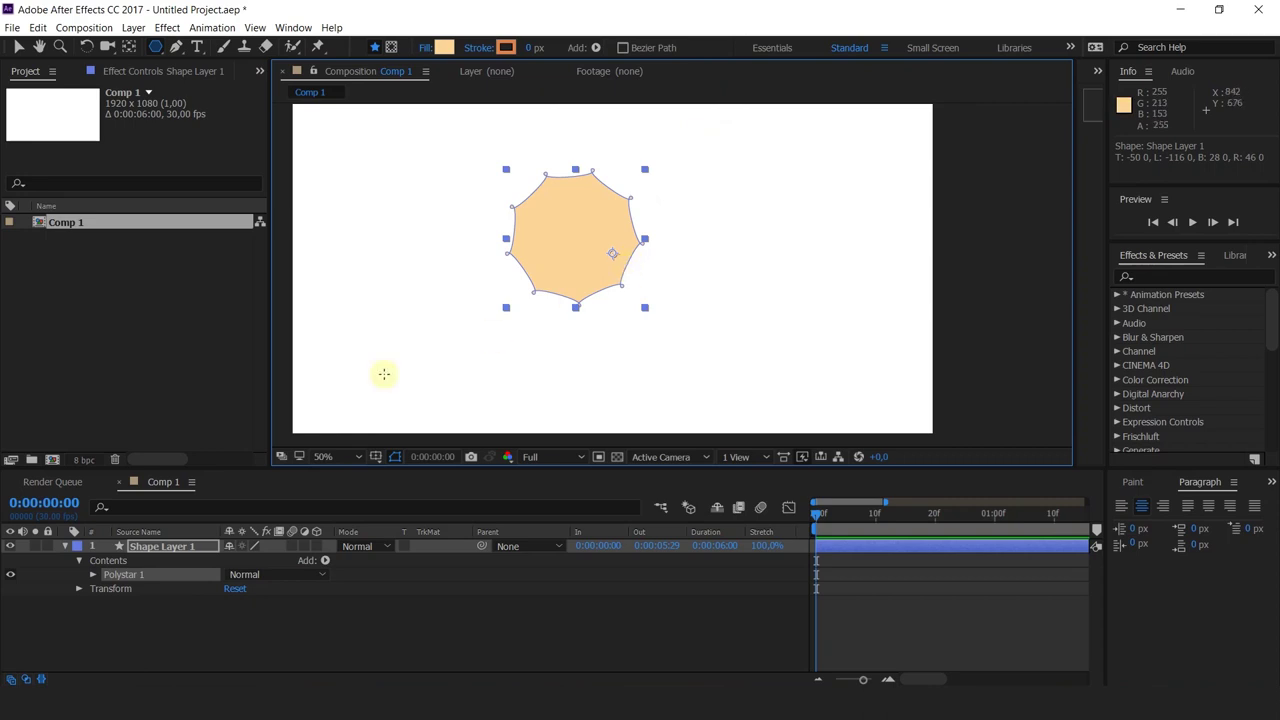
# - Expand Polystar 1 and its Polystar Path 1 group and look through the path properties
pyautogui.click(93, 575)
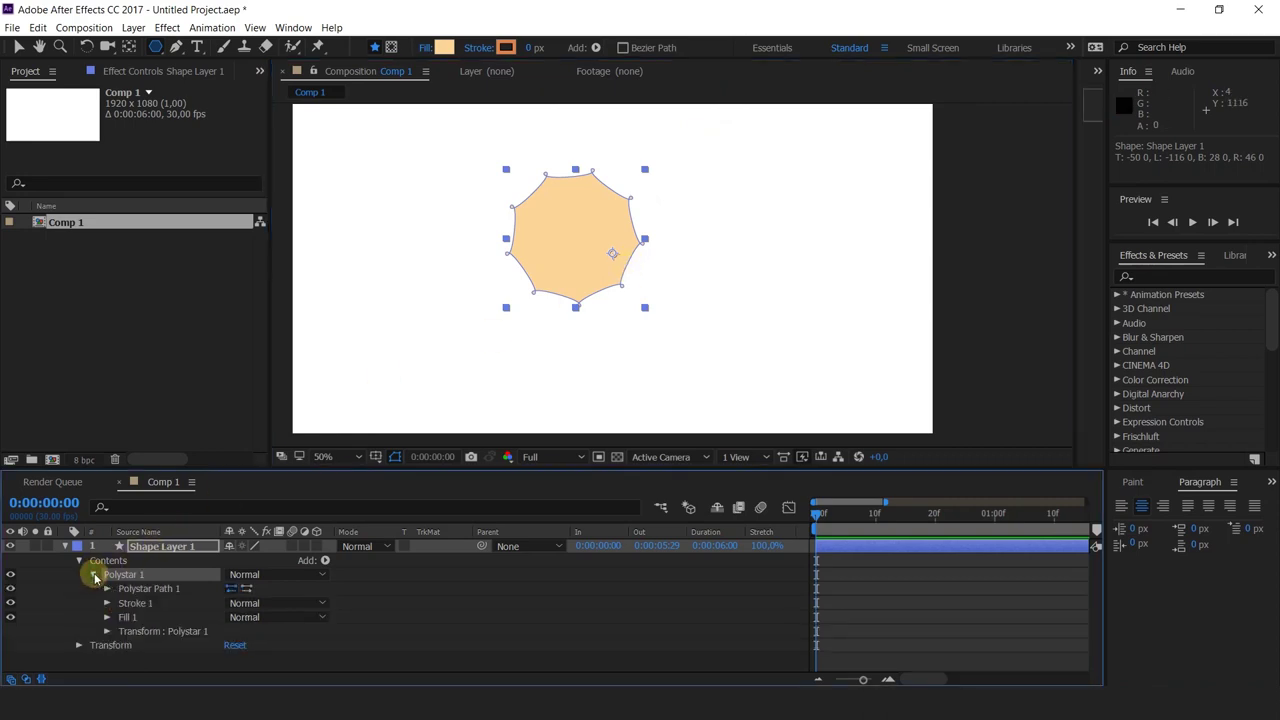
pyautogui.click(107, 590)
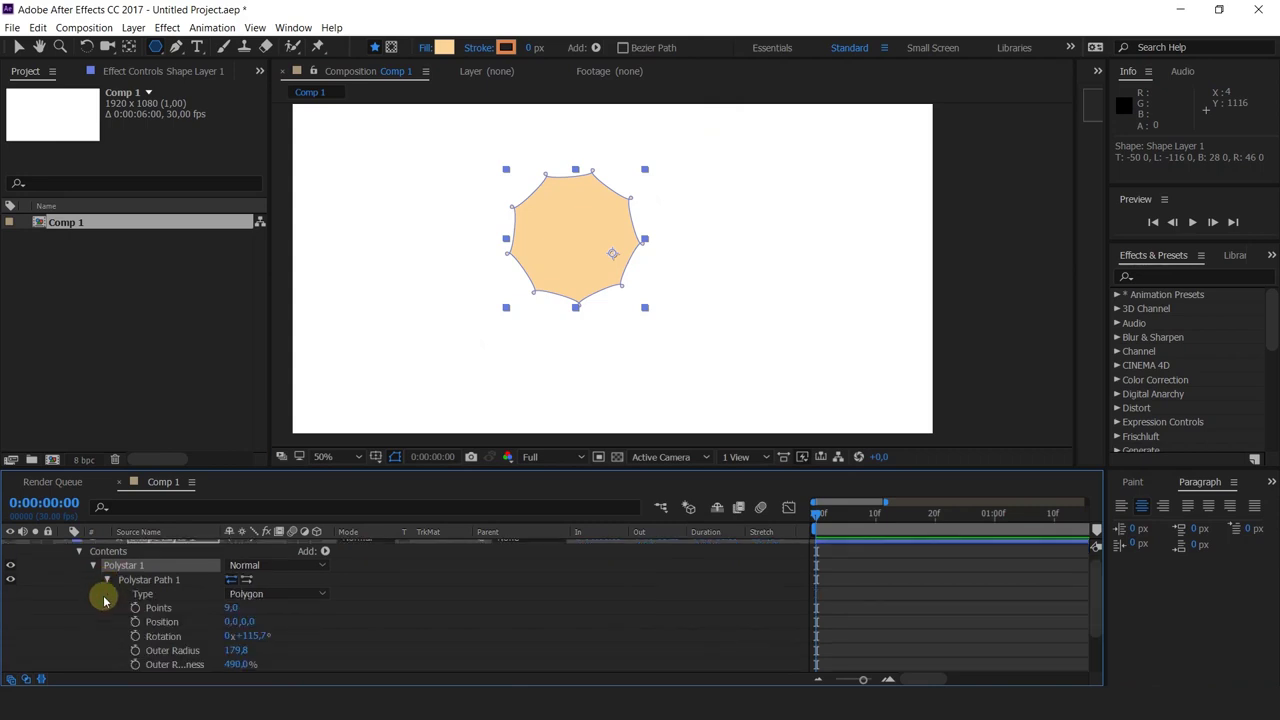
pyautogui.scroll(-2, 180, 646)
pyautogui.scroll(2, 185, 650)
pyautogui.scroll(-2, 206, 622)
pyautogui.scroll(3, 195, 620)
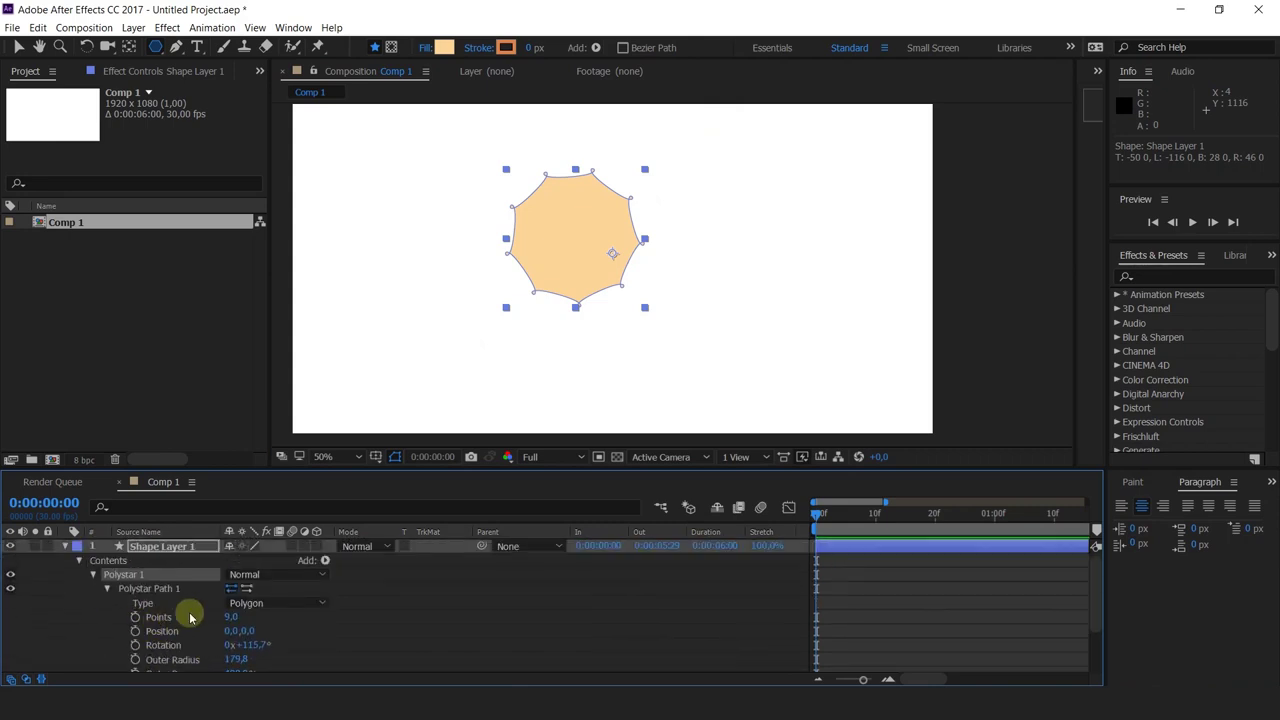
# - Switch Polystar Path 1's type to Star and back to Polygon
pyautogui.click(249, 606)
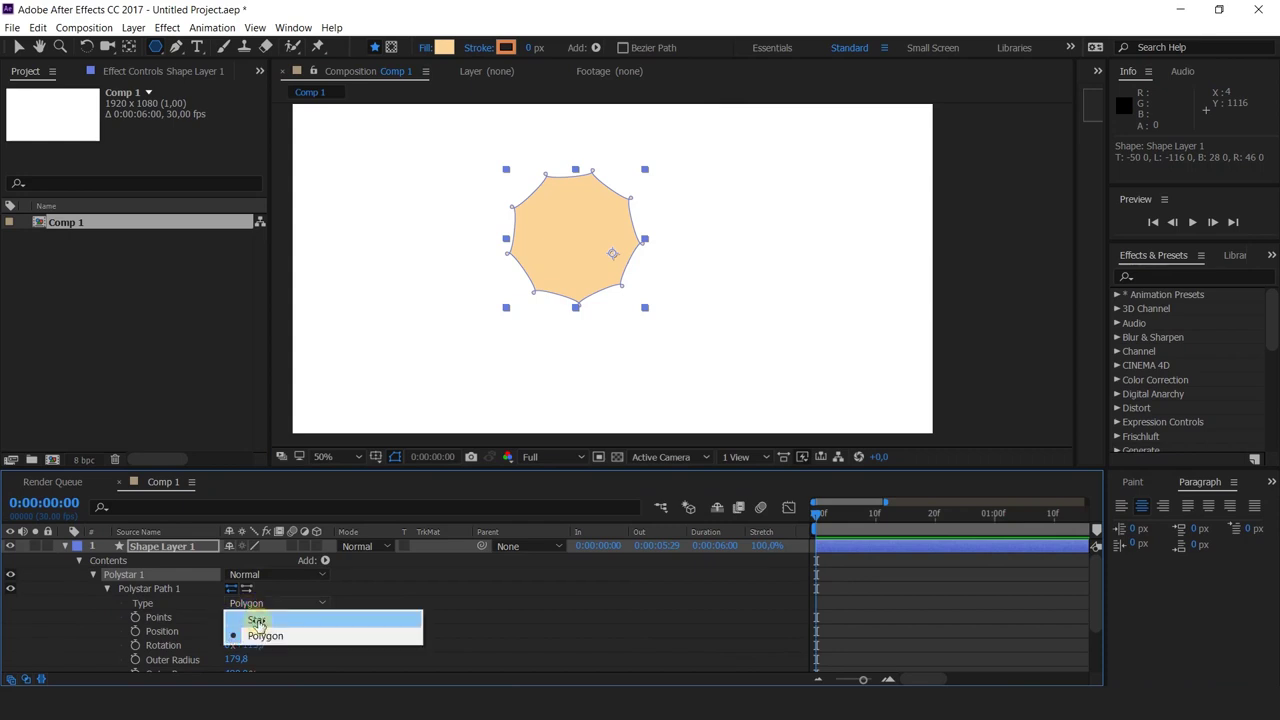
pyautogui.click(256, 622)
pyautogui.click(250, 580)
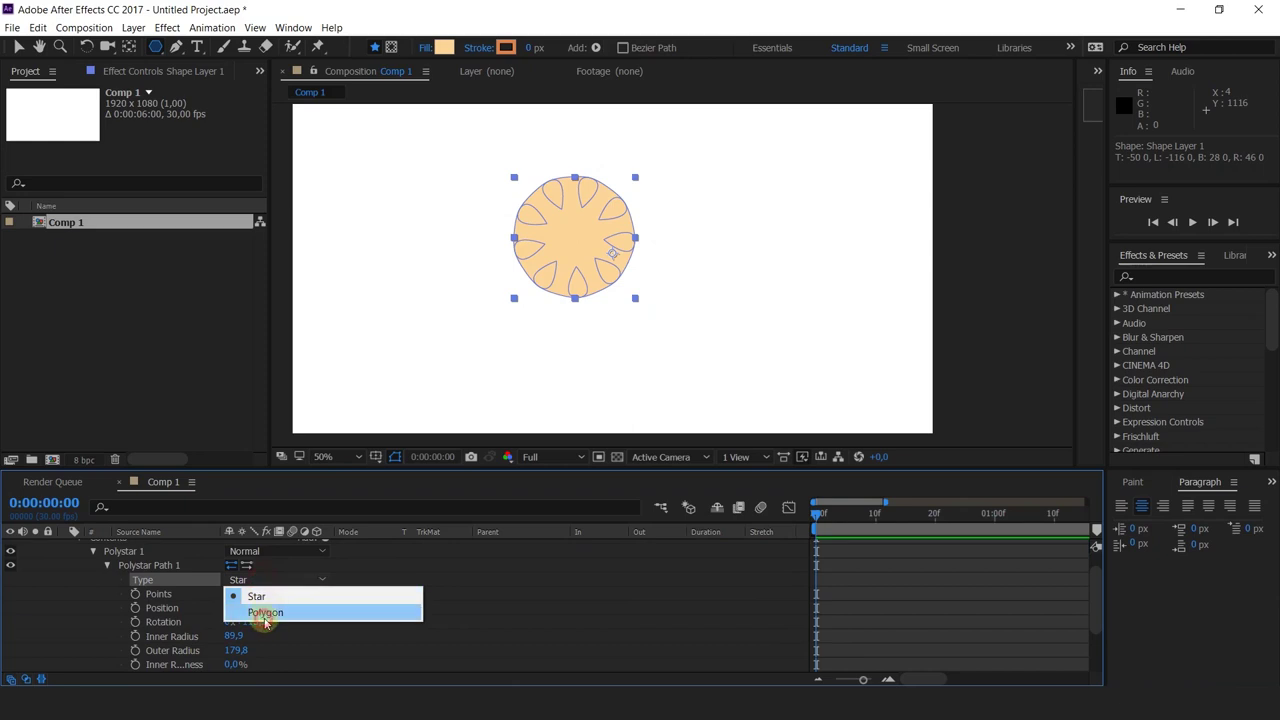
pyautogui.click(265, 613)
# - Set the polygon's number of points to 7, undoing any further value changes
pyautogui.moveTo(230, 594); pyautogui.dragTo(241, 621)
pyautogui.moveTo(440, 619); pyautogui.dragTo(223, 643)
pyautogui.hotkey('ctrl', 'z')
pyautogui.hotkey('ctrl', 'z')
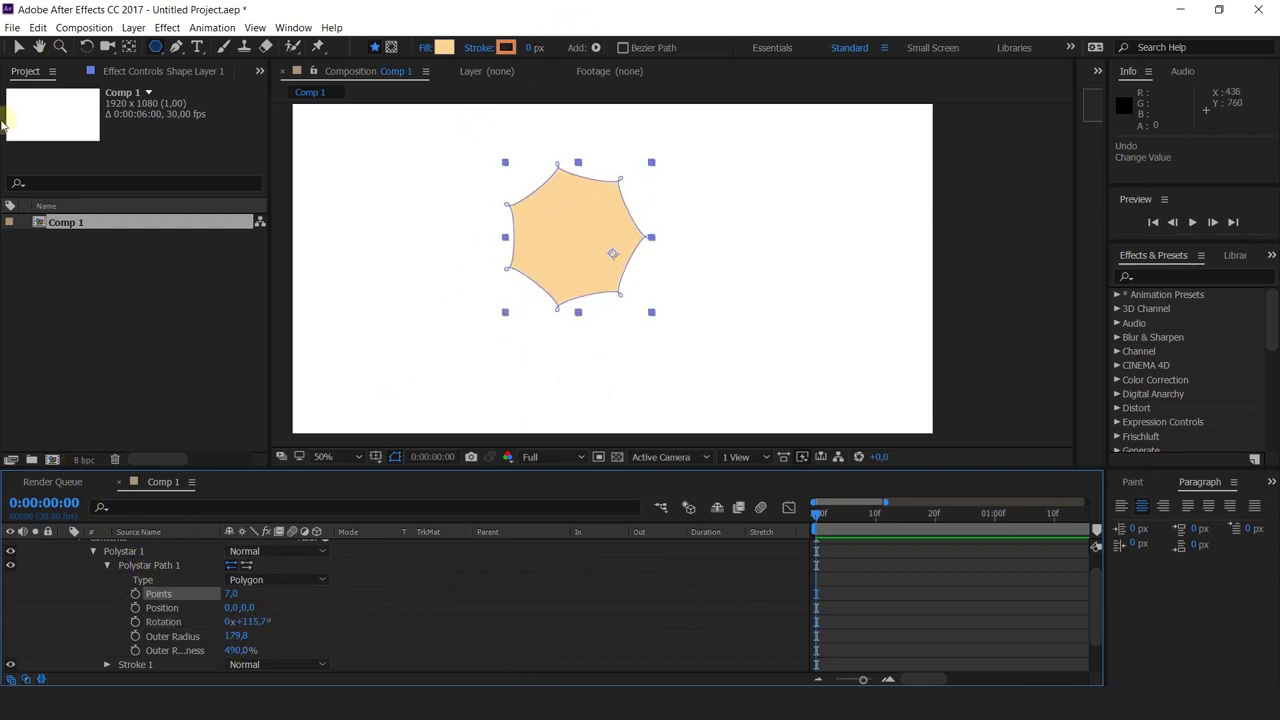
# - Select Shape Layer 1 with the Selection tool and examine the polygon's curled corner points up close
pyautogui.click(19, 48)
pyautogui.scroll(1, 140, 614)
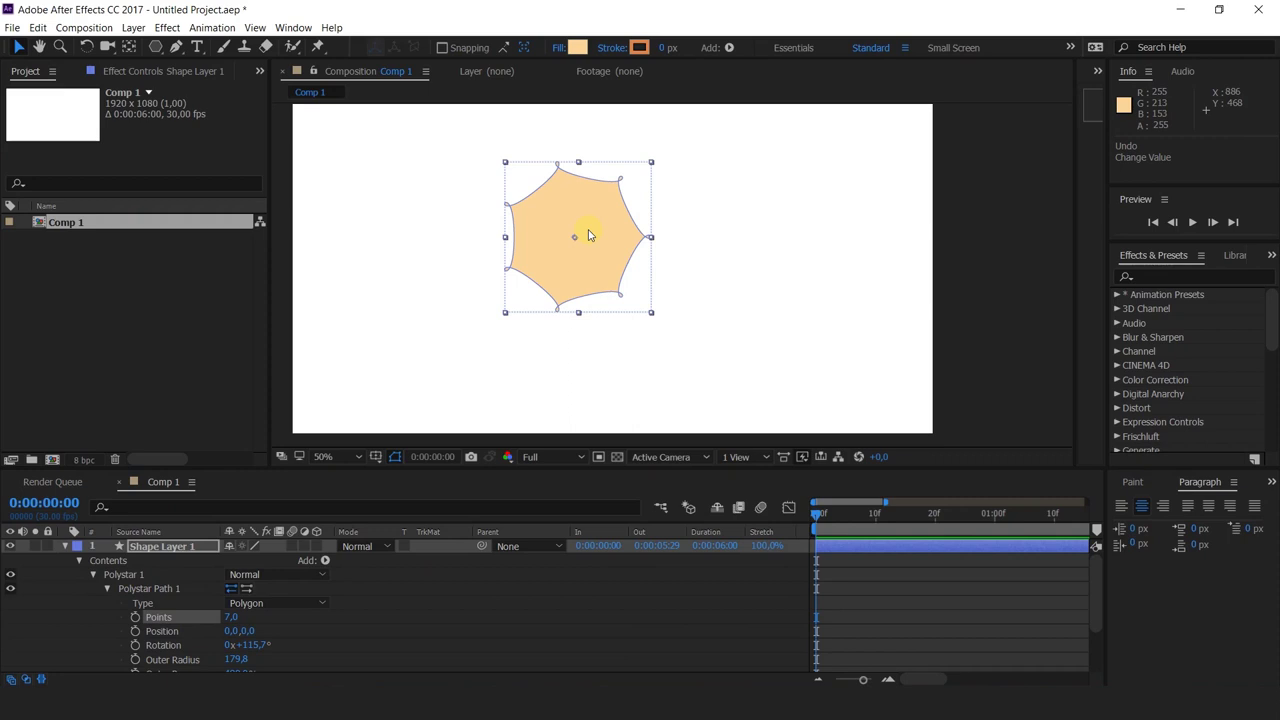
pyautogui.click(175, 546)
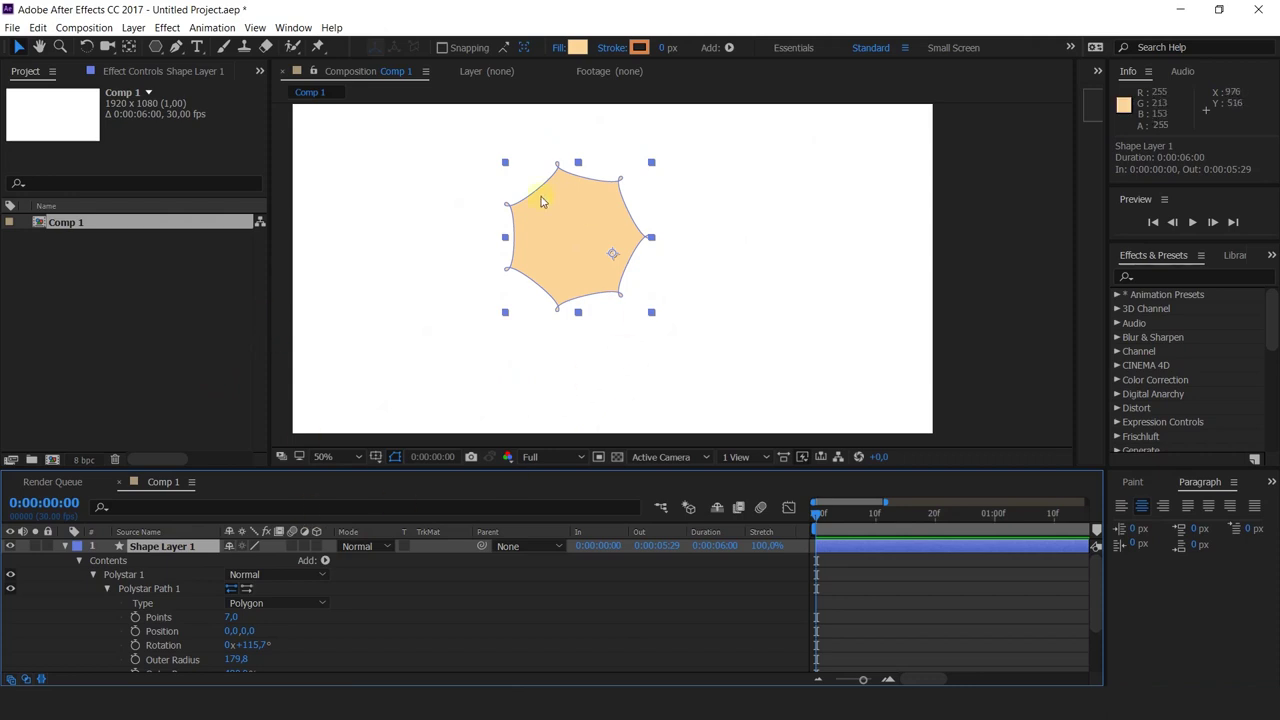
pyautogui.scroll(6, 617, 267)
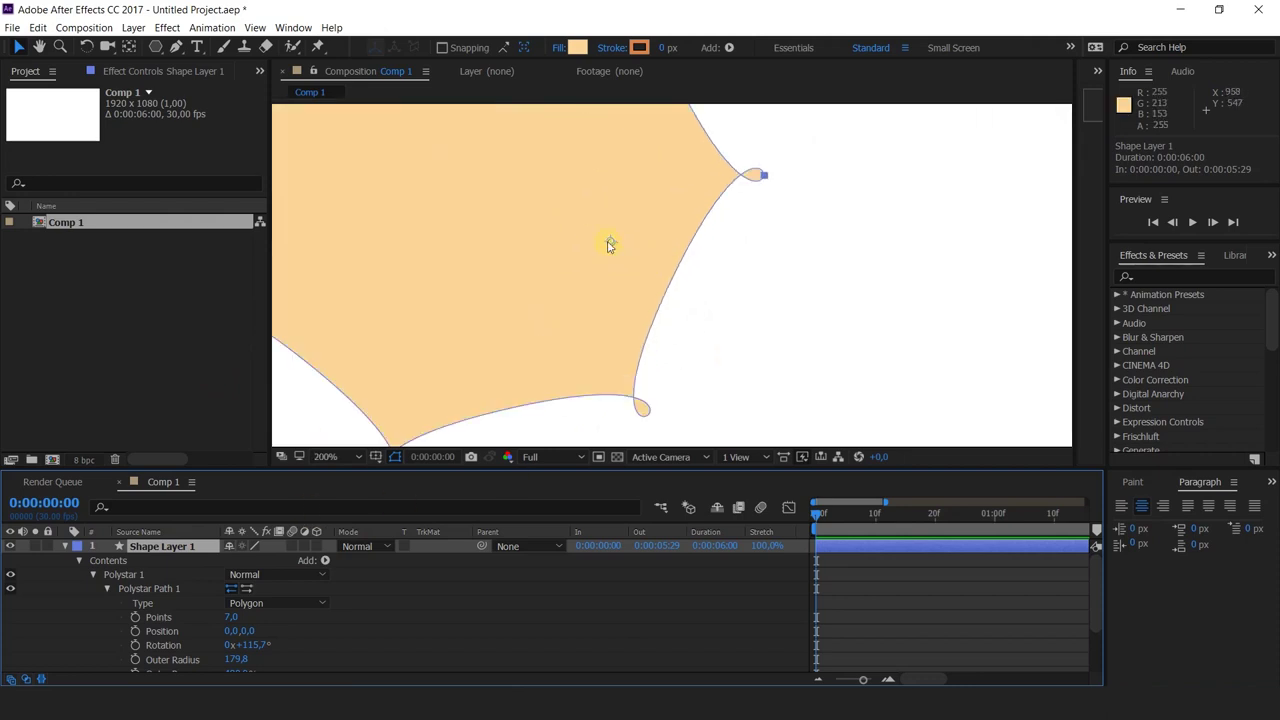
pyautogui.scroll(-6, 595, 253)
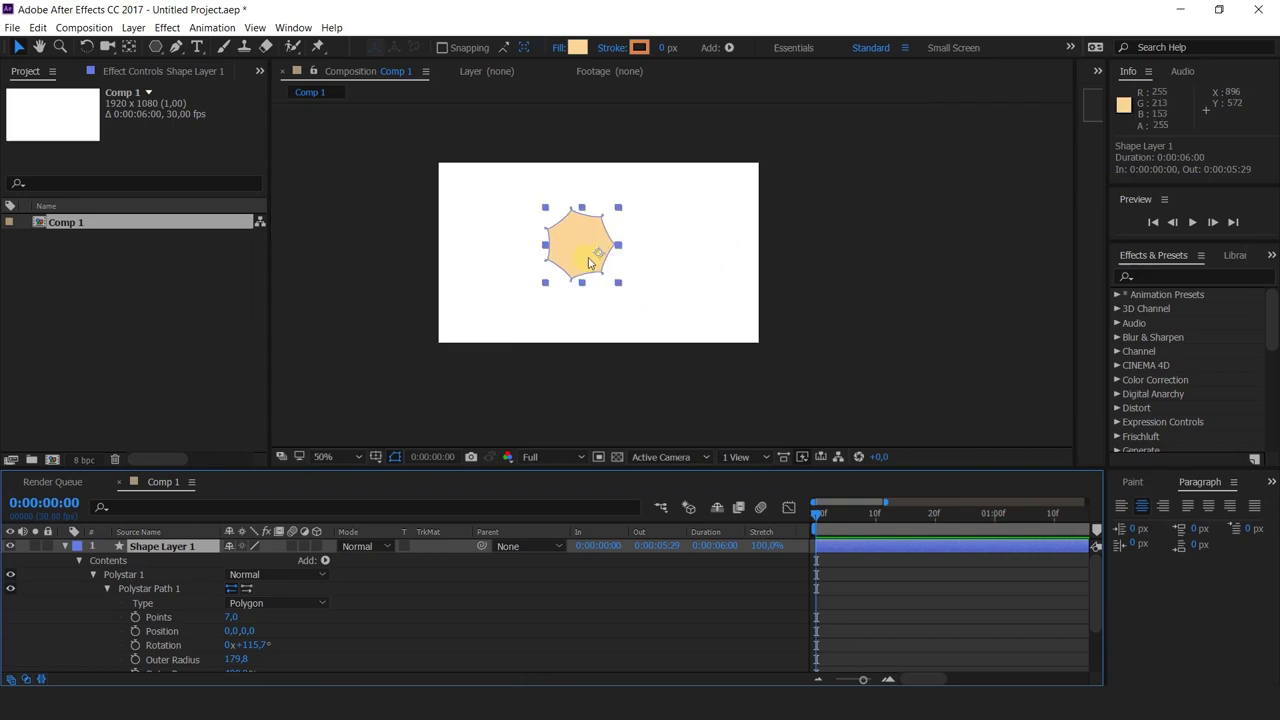
pyautogui.scroll(2, 580, 252)
pyautogui.click(140, 603)
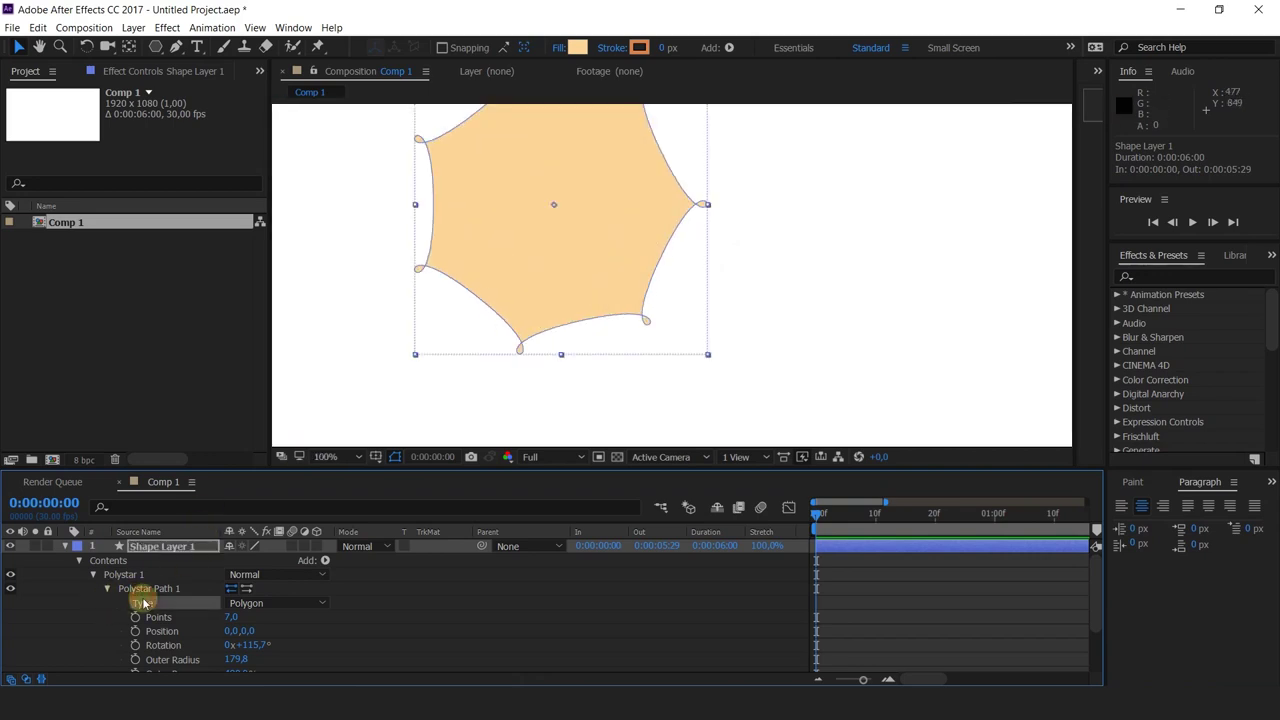
# - Try moving the polygon and repositioning its anchor point with the Pan Behind tool, undoing both changes
pyautogui.moveTo(557, 212)
pyautogui.mouseDown()
pyautogui.moveTo(551, 203)
pyautogui.moveTo(560, 209)
pyautogui.mouseUp()
pyautogui.hotkey('ctrl', 'z')
pyautogui.press('y')
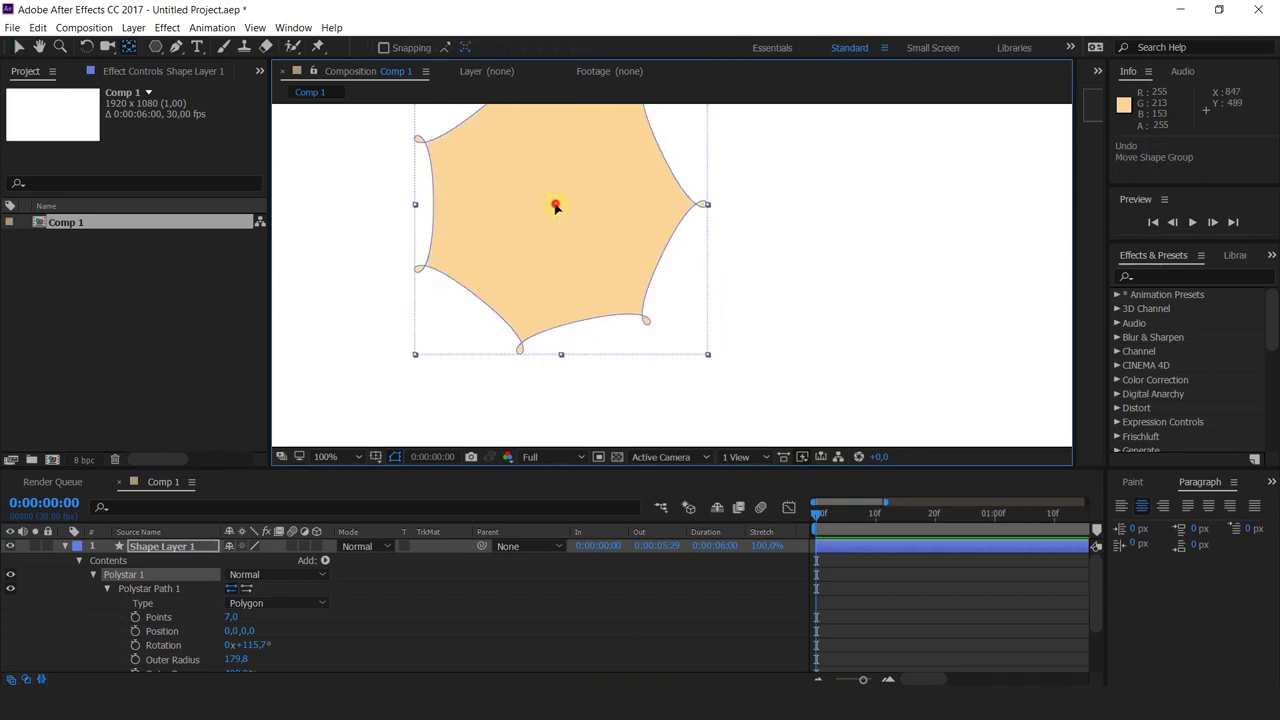
pyautogui.moveTo(543, 219); pyautogui.dragTo(422, 95)
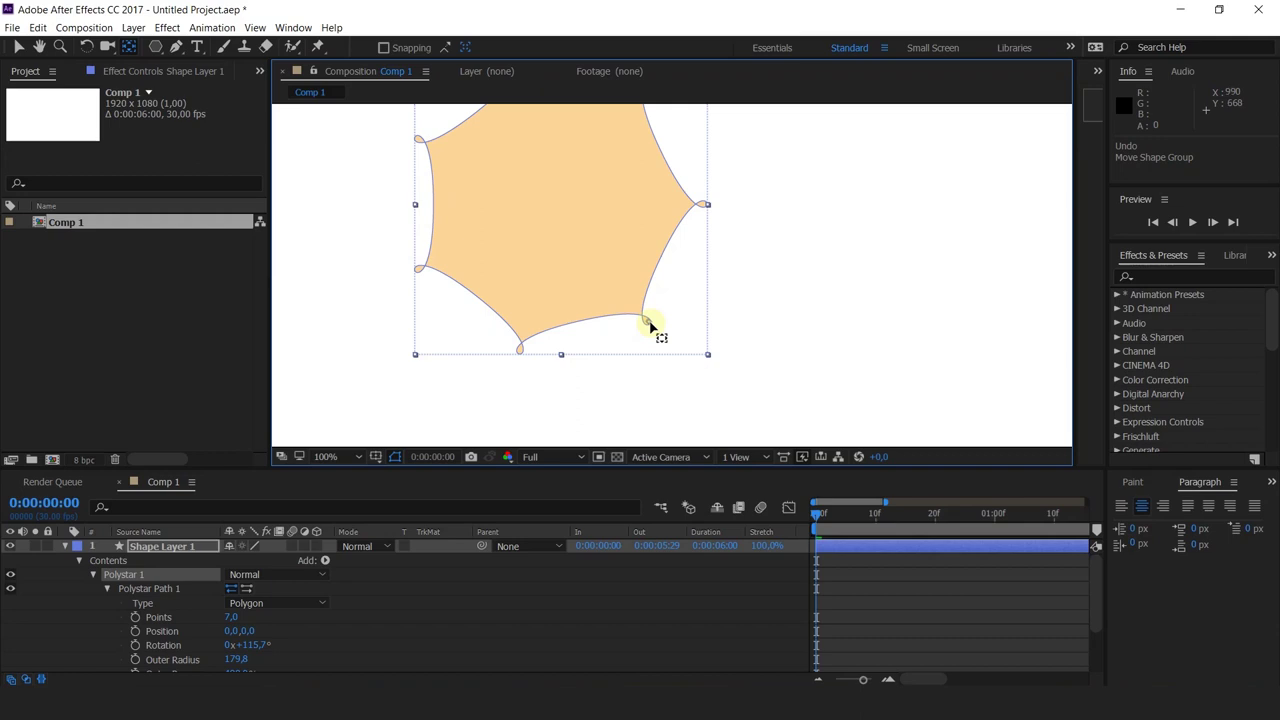
pyautogui.moveTo(646, 263); pyautogui.dragTo(677, 300)
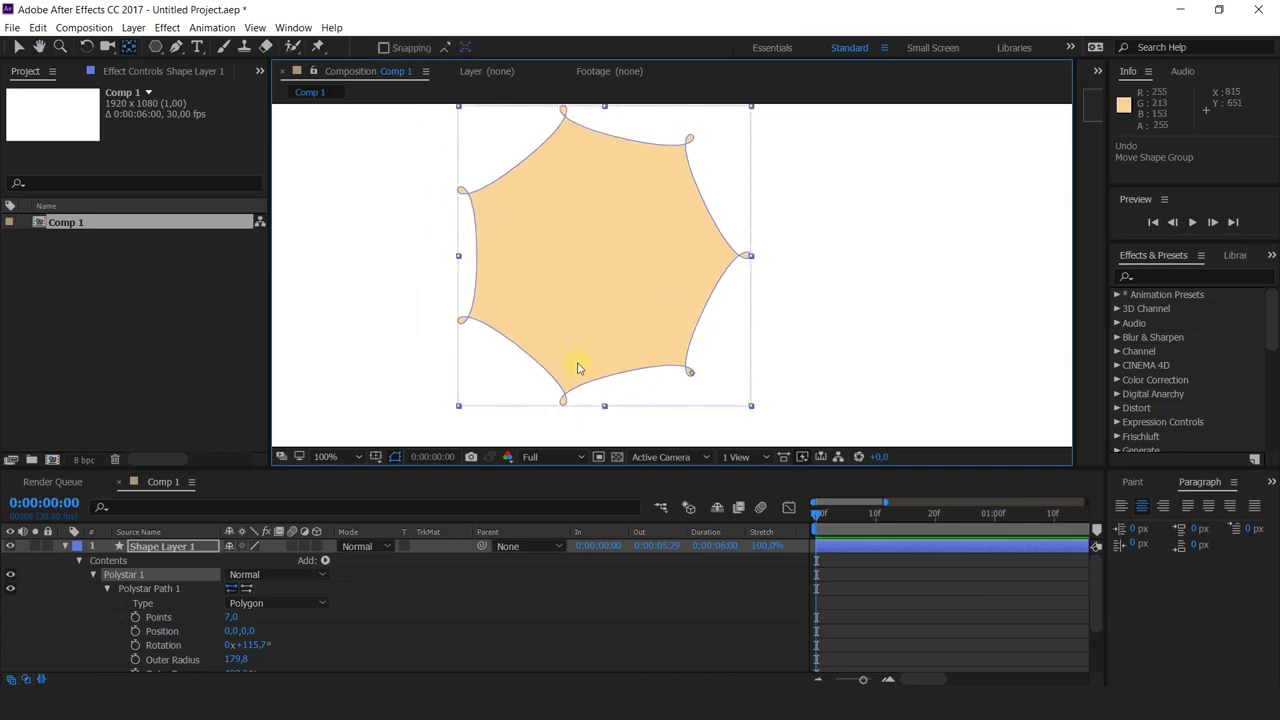
pyautogui.hotkey('ctrl', 'alt', 'Home')
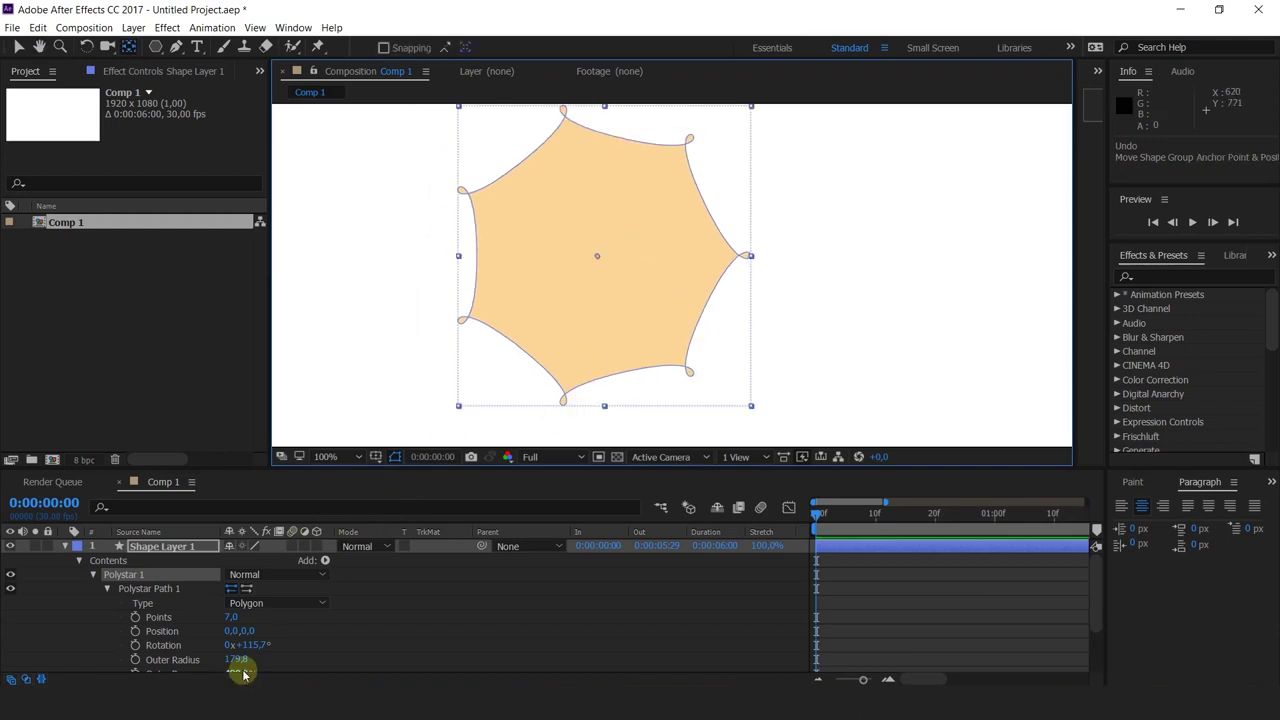
# - Set the polygon's Outer Radius to 187.8 and its Outer Roundness to 1436%
pyautogui.scroll(-3, 243, 674)
pyautogui.moveTo(246, 603); pyautogui.dragTo(369, 603)
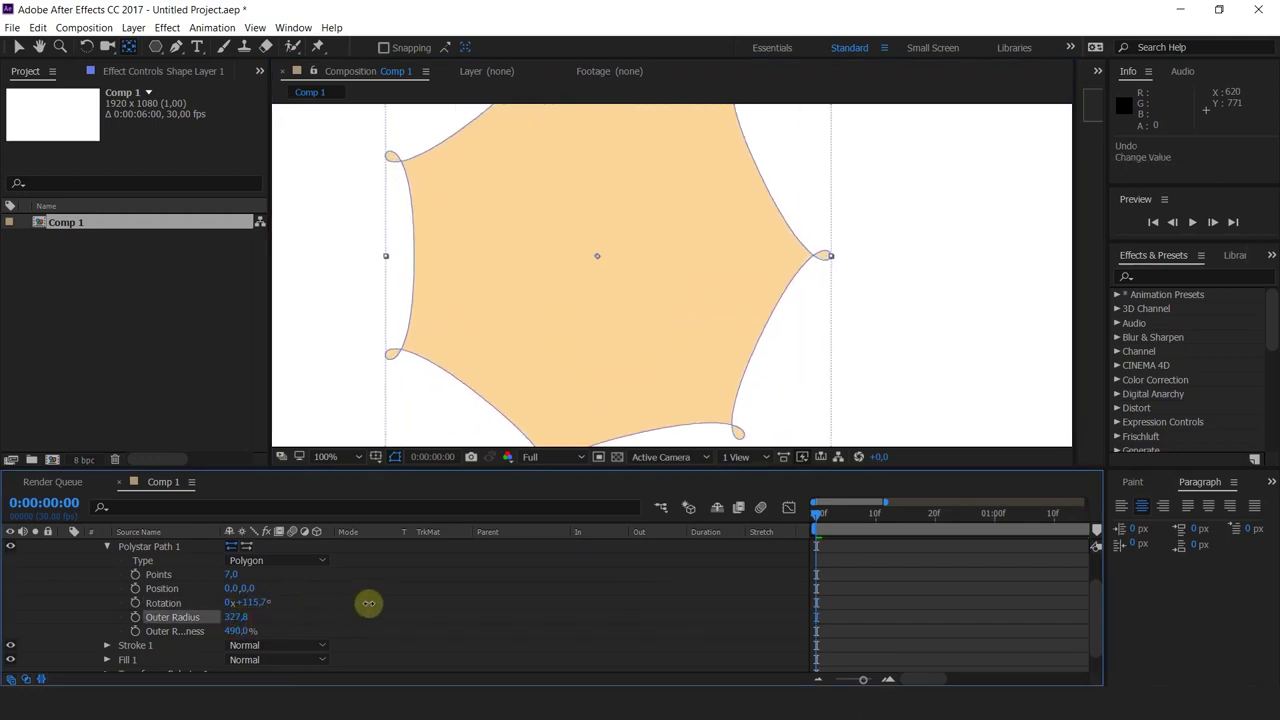
pyautogui.scroll(-4, 619, 302)
pyautogui.scroll(2, 633, 252)
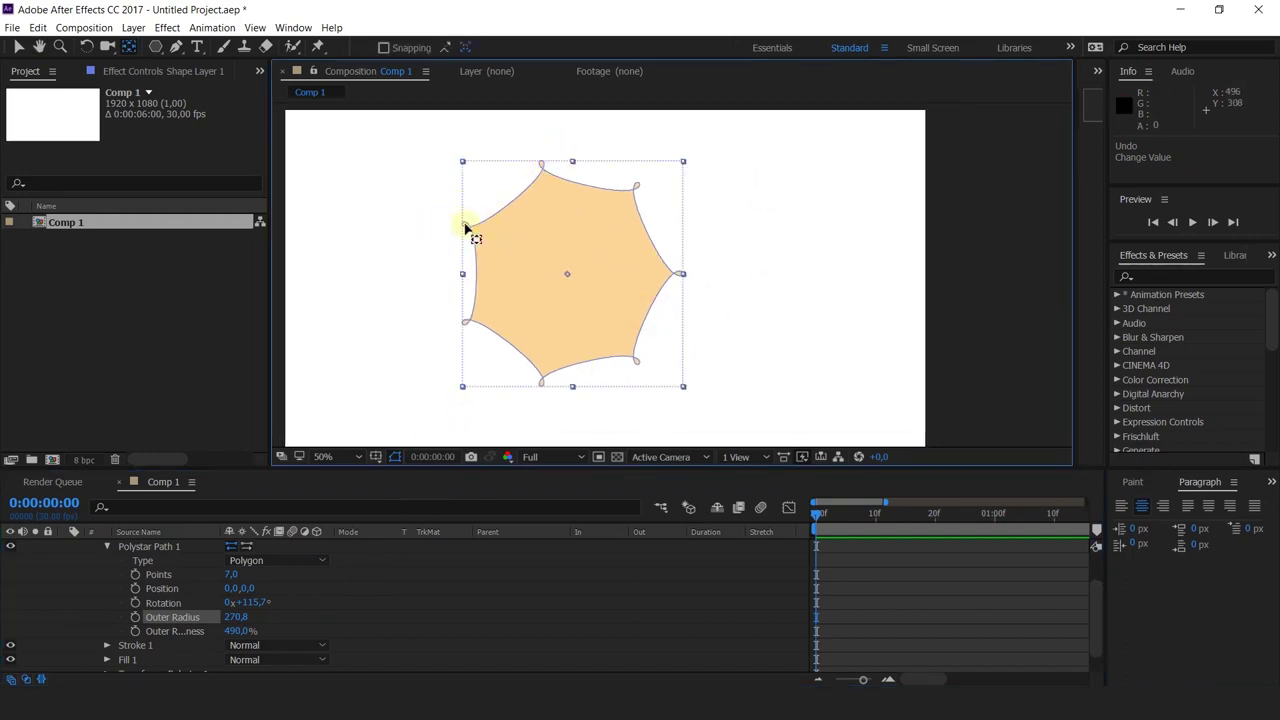
pyautogui.moveTo(237, 620); pyautogui.dragTo(1086, 529)
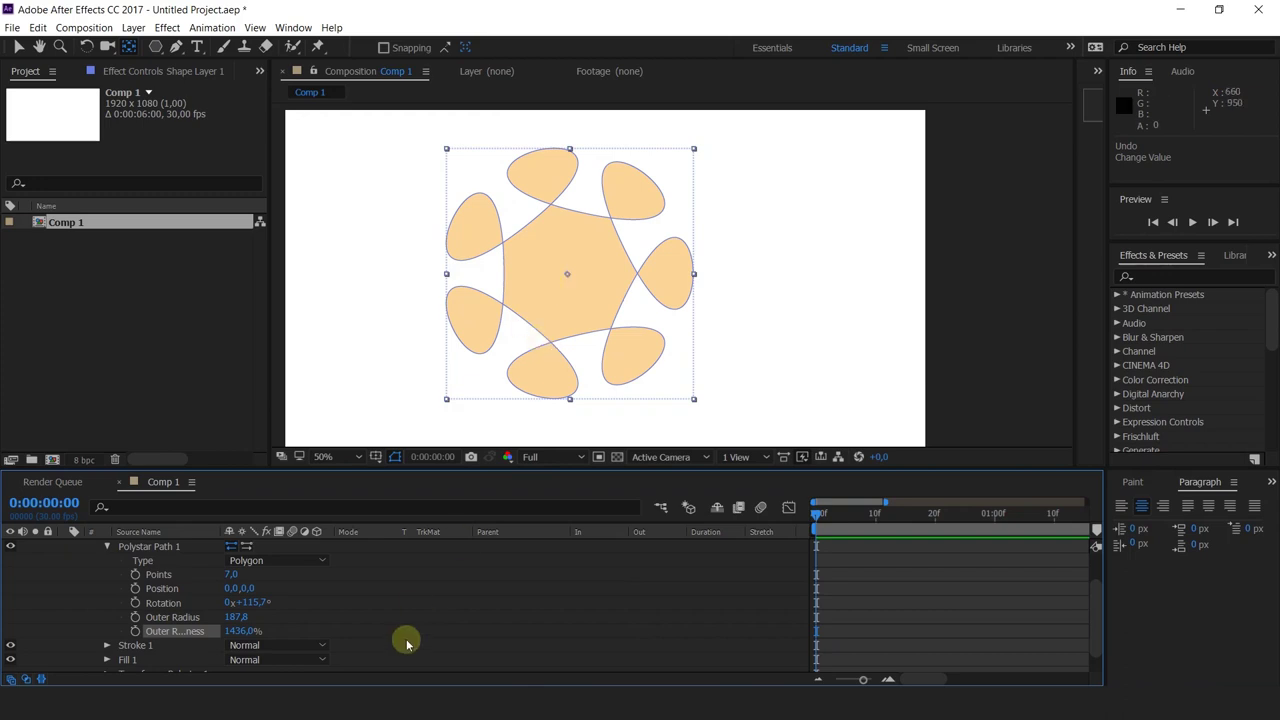
pyautogui.click(415, 606)
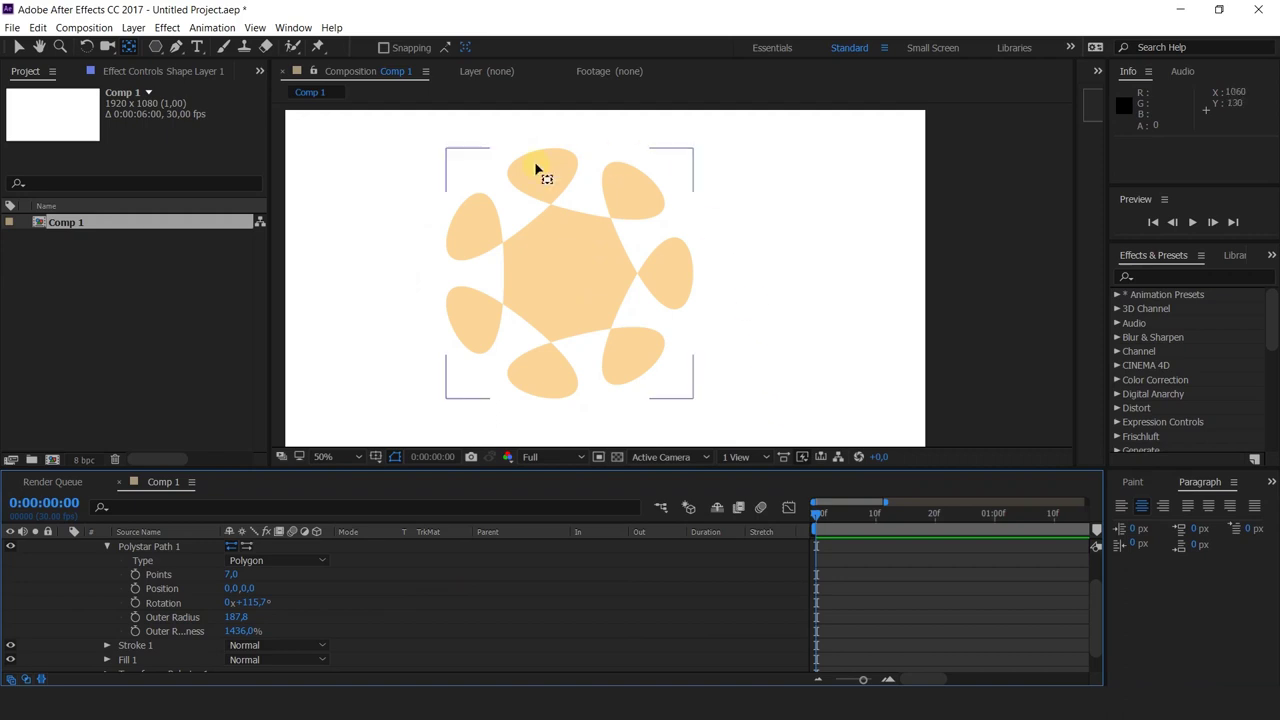
# - Delete Shape Layer 1 containing the polygon
pyautogui.scroll(-1, 167, 640)
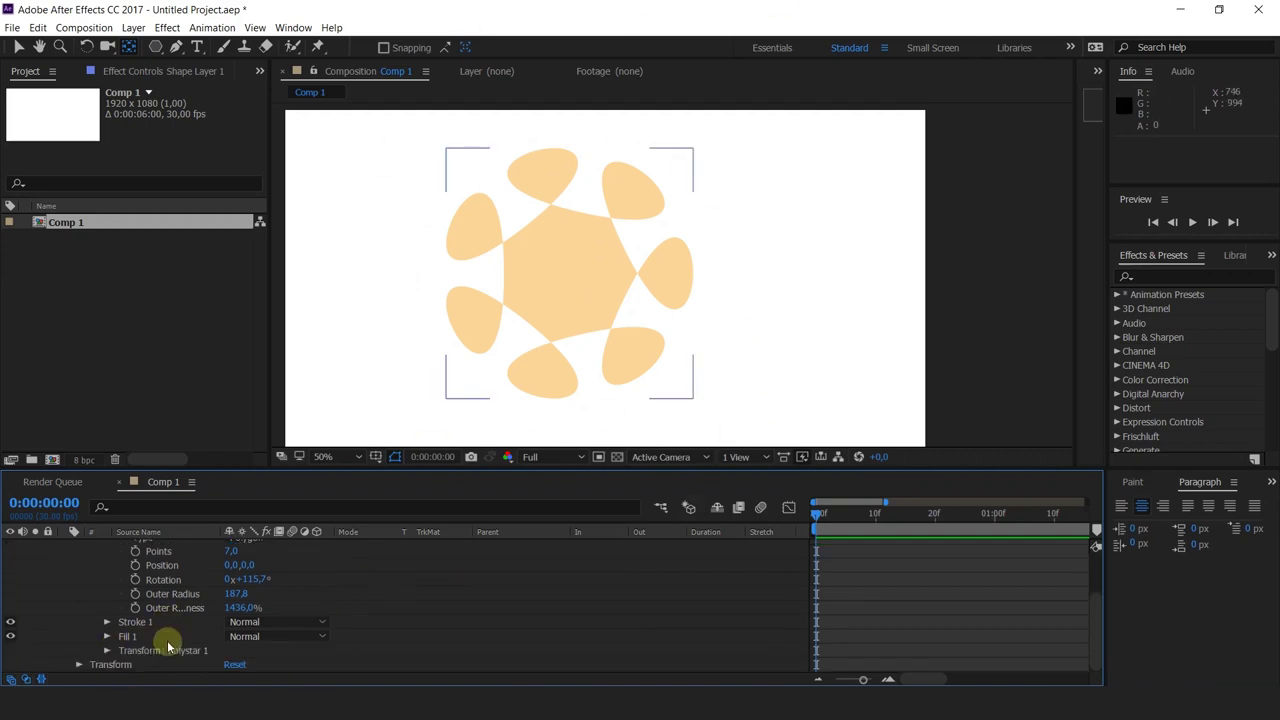
pyautogui.click(135, 622)
pyautogui.click(142, 650)
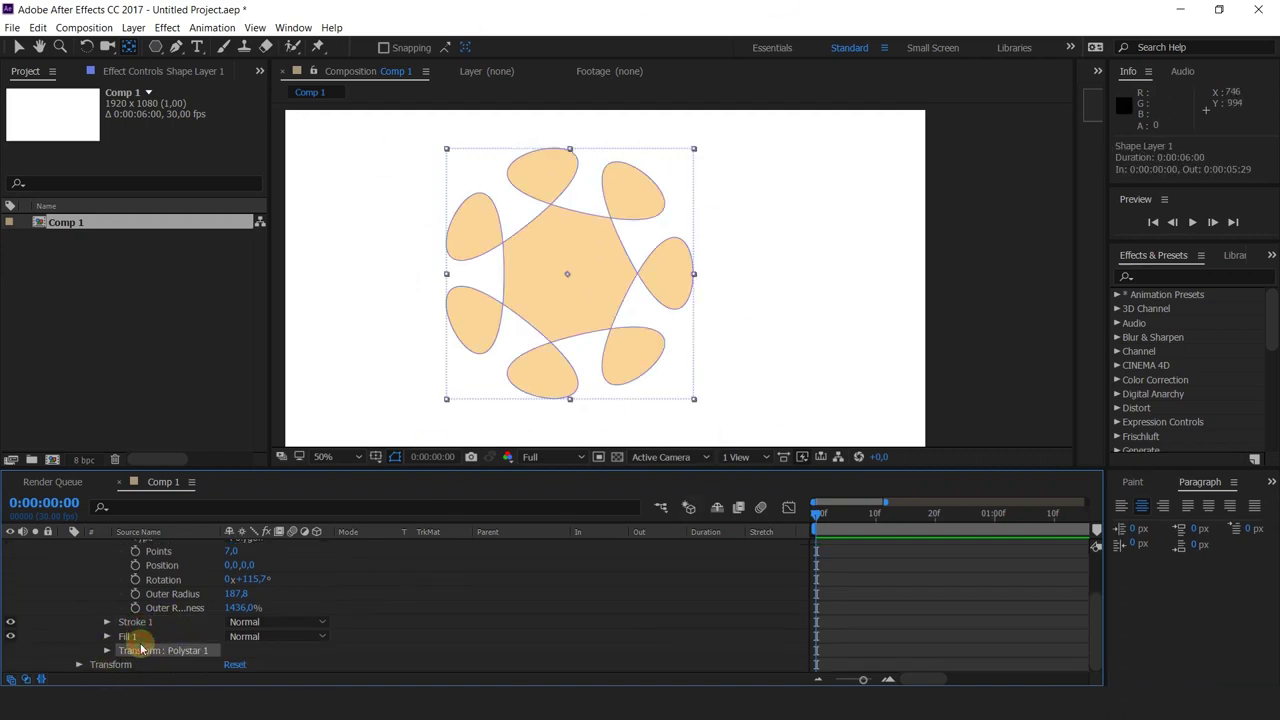
pyautogui.scroll(3, 142, 650)
pyautogui.click(189, 540)
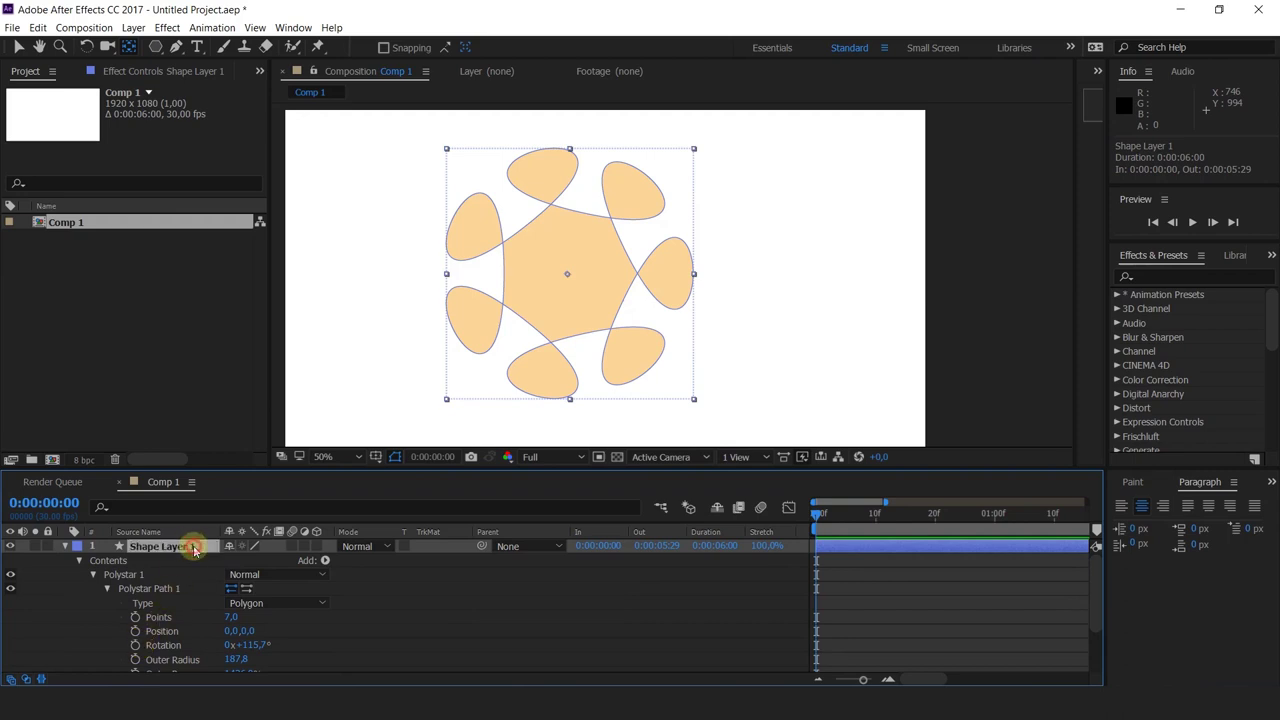
pyautogui.press('Delete')
# - Draw a star near the middle of the composition, adjusting it to 8 points and 270% outer roundness while drawing
pyautogui.moveTo(155, 47)
pyautogui.mouseDown()
pyautogui.moveTo(224, 131)
pyautogui.moveTo(220, 120)
pyautogui.mouseUp()
pyautogui.moveTo(609, 282); pyautogui.dragTo(543, 236)
pyautogui.press('Up')
pyautogui.press('Down')
pyautogui.press('Down')
pyautogui.press('Down')
pyautogui.press('Up')
pyautogui.press('Up')
pyautogui.press('Up')
pyautogui.press('Up')
pyautogui.press('Up')
pyautogui.press('pageup')
pyautogui.press('pageup')
pyautogui.press('pageup')
pyautogui.press('pageup')
pyautogui.press('pageup')
pyautogui.press('pageup')
pyautogui.press('pageup')
pyautogui.press('pageup')
pyautogui.press('pageup')
pyautogui.press('pageup')
pyautogui.press('pageup')
pyautogui.press('pageup')
pyautogui.press('pageup')
pyautogui.press('pageup')
pyautogui.press('pageup')
pyautogui.press('pagedown')
pyautogui.press('pagedown')
pyautogui.press('pagedown')
pyautogui.press('pagedown')
pyautogui.press('pagedown')
pyautogui.press('pagedown')
pyautogui.press('pagedown')
pyautogui.press('pagedown')
pyautogui.press('pageup')
pyautogui.press('pageup')
pyautogui.press('pageup')
pyautogui.press('pageup')
pyautogui.press('pageup')
pyautogui.press('pageup')
pyautogui.press('pageup')
pyautogui.press('pageup')
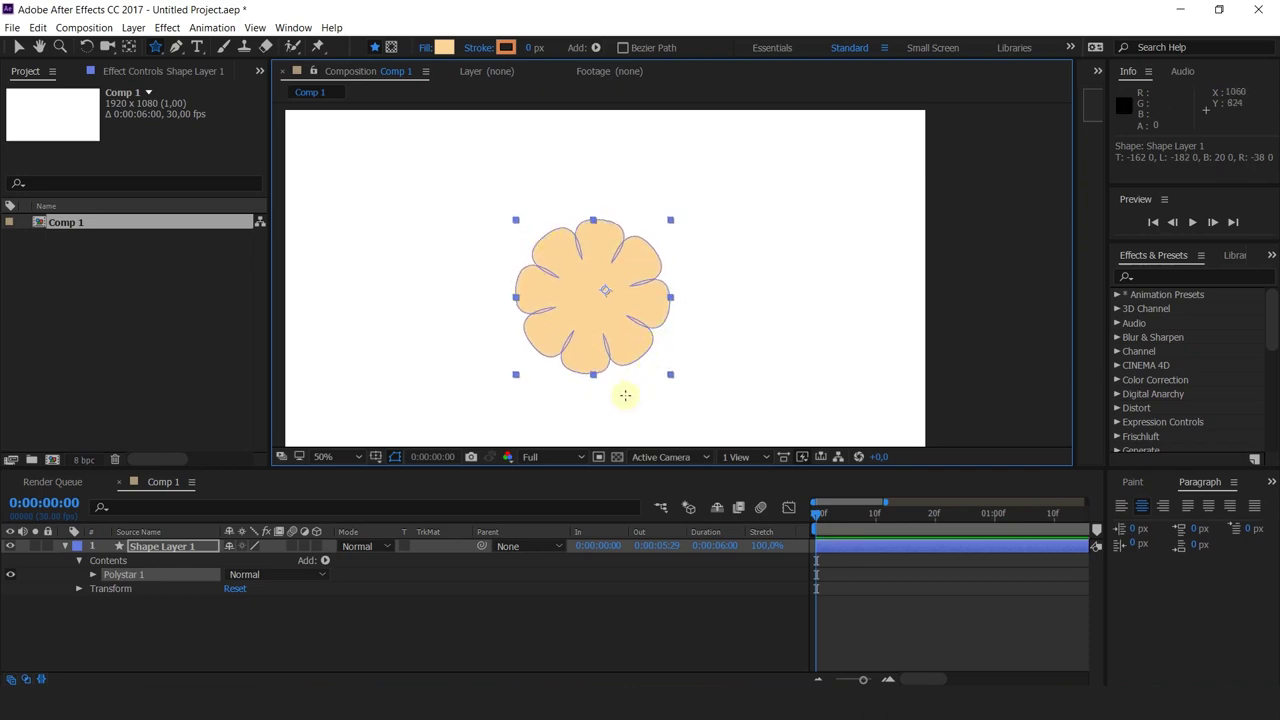
# - Expand the star's Polystar Path 1 properties and set its number of points to 4
pyautogui.click(145, 547)
pyautogui.scroll(2, 612, 354)
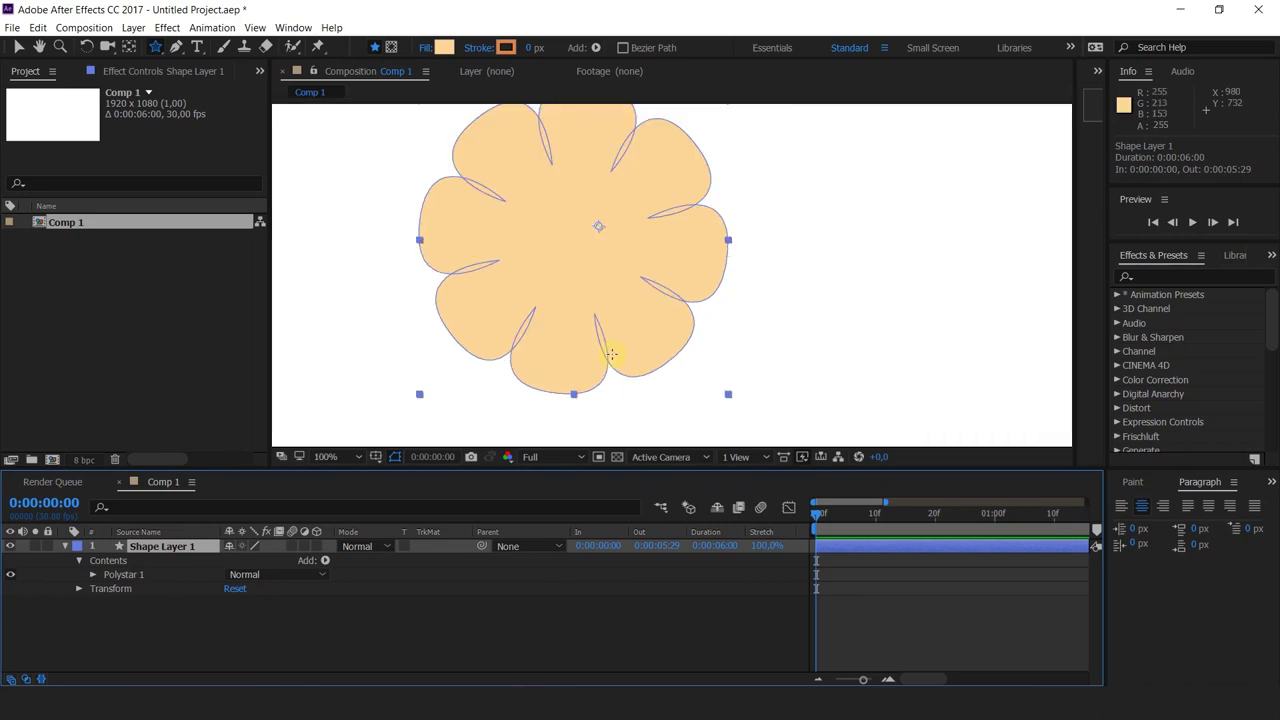
pyautogui.click(93, 574)
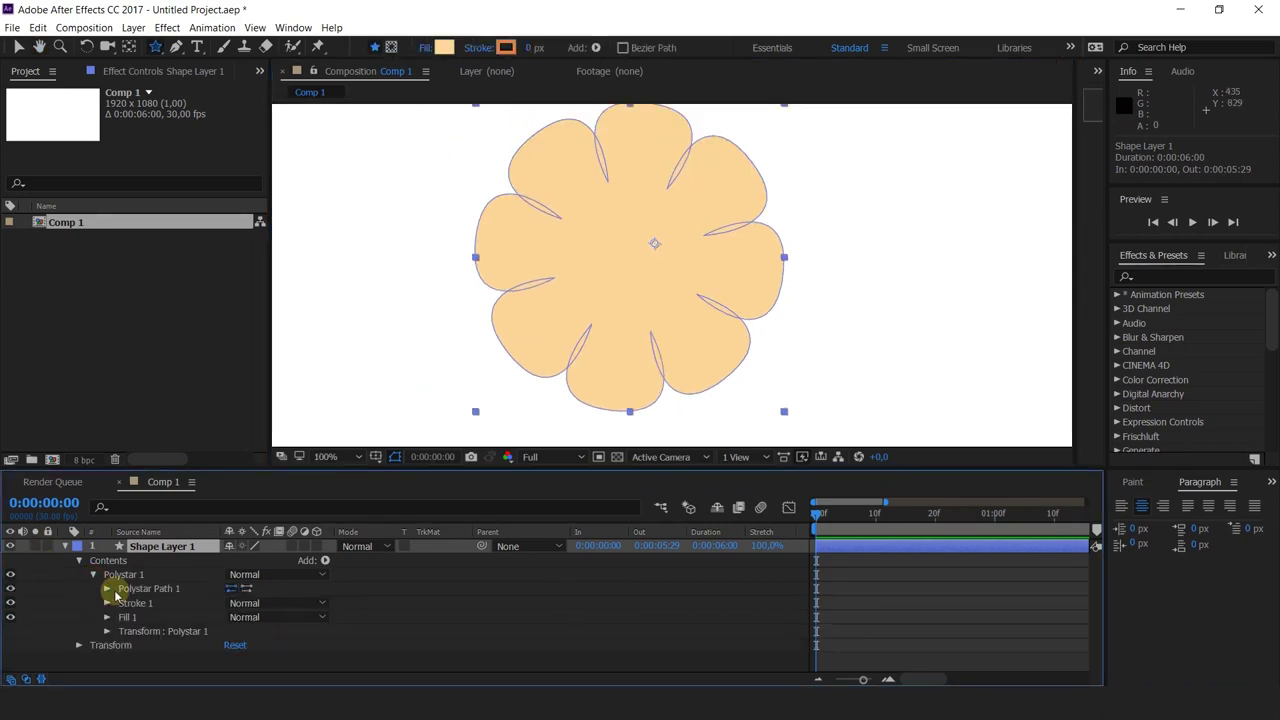
pyautogui.click(107, 589)
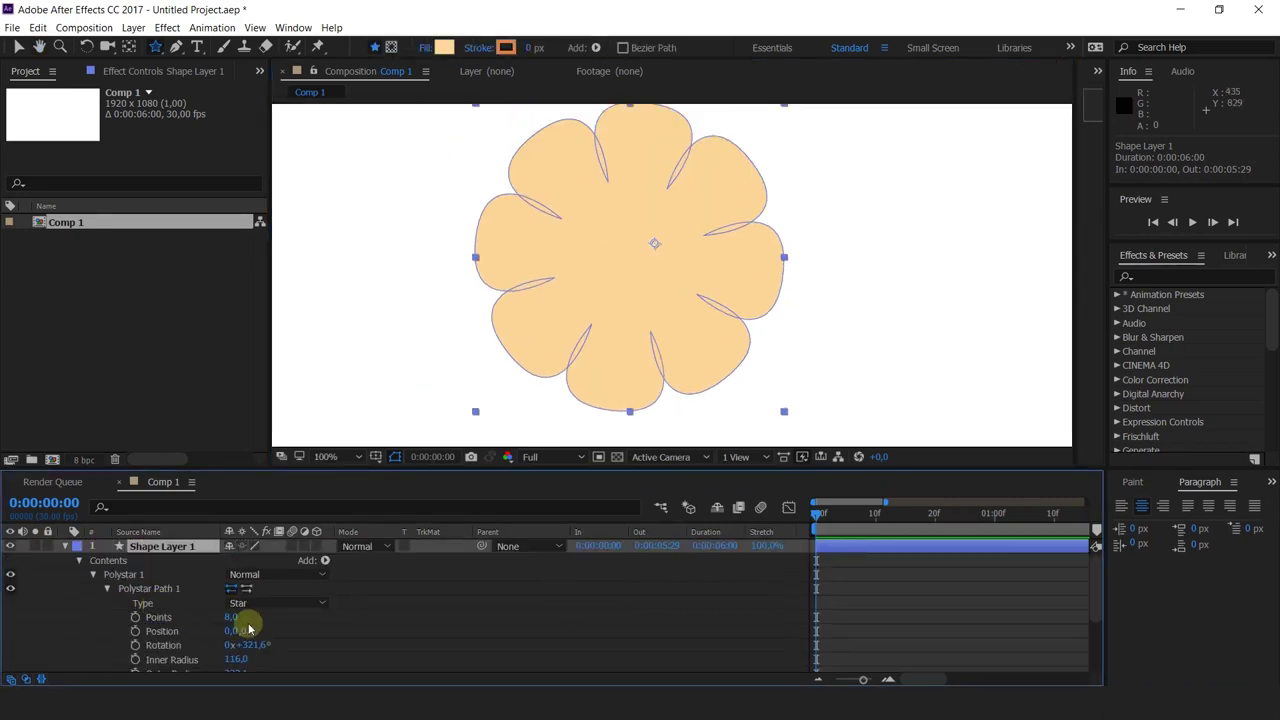
pyautogui.moveTo(230, 619); pyautogui.dragTo(234, 664)
pyautogui.hotkey('ctrl', 'z')
pyautogui.scroll(-1, 228, 645)
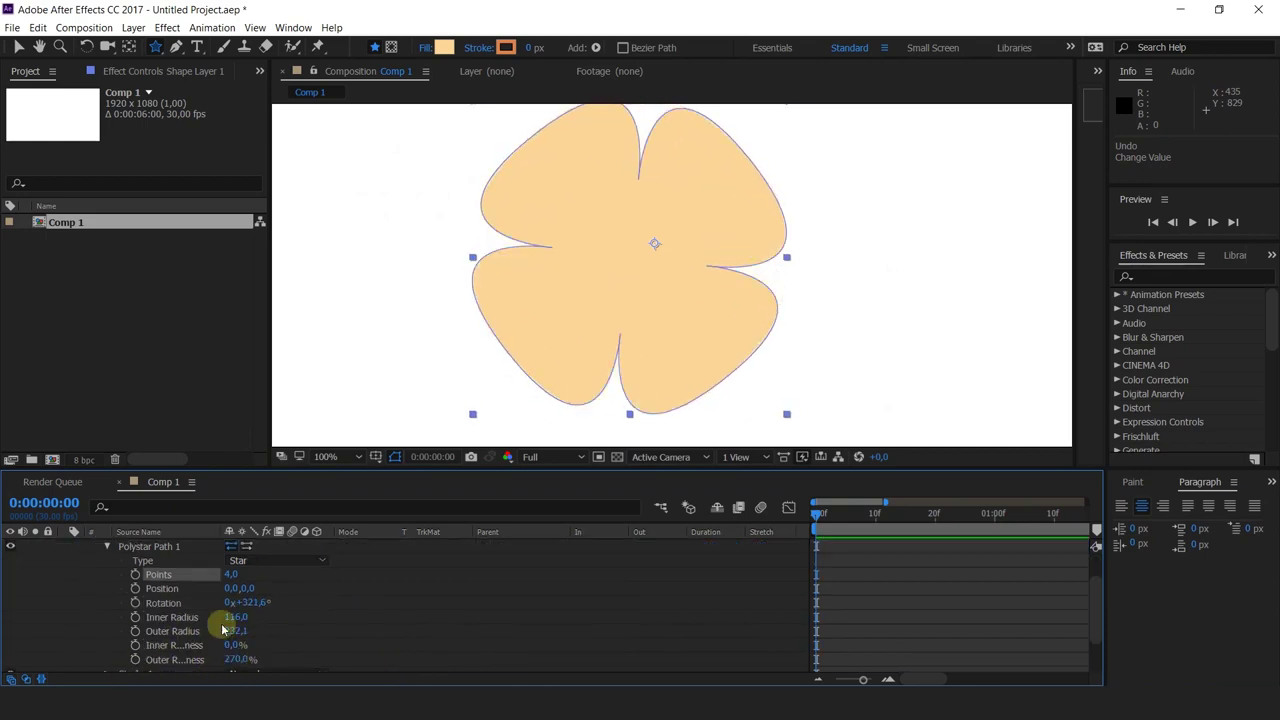
# - Set the star's Inner Radius to 163, Outer Radius to 22.1, Inner Roundness to 268% and Outer Roundness to 1087%
pyautogui.moveTo(236, 616); pyautogui.dragTo(80, 665)
pyautogui.scroll(-5, 688, 245)
pyautogui.scroll(5, 680, 251)
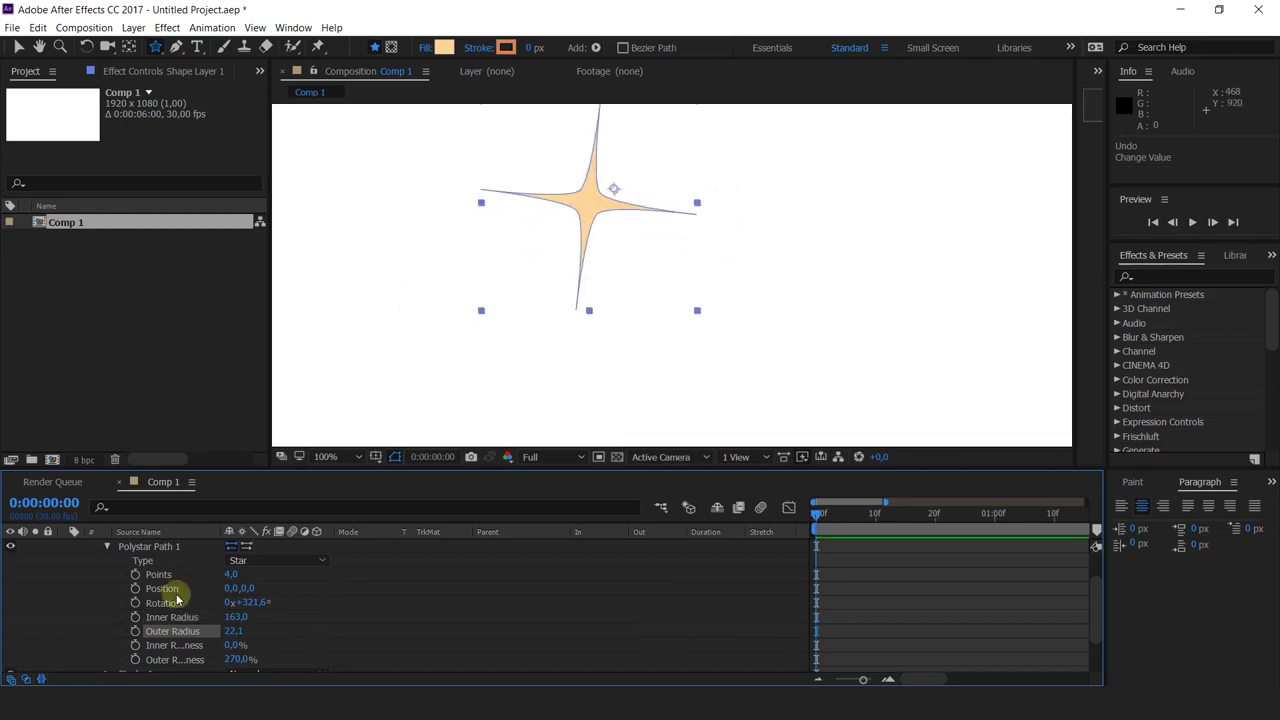
pyautogui.moveTo(233, 645); pyautogui.dragTo(457, 651)
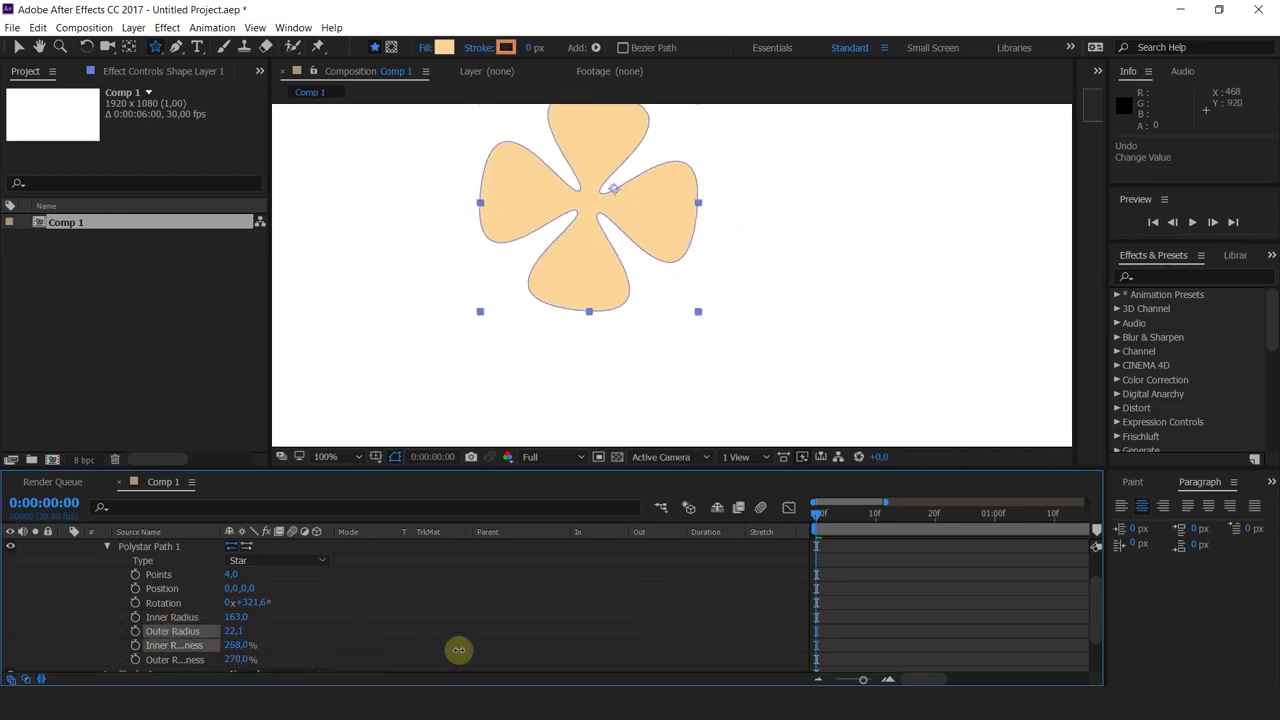
pyautogui.moveTo(240, 662)
pyautogui.mouseDown()
pyautogui.moveTo(223, 649)
pyautogui.moveTo(152, 663)
pyautogui.moveTo(1054, 514)
pyautogui.moveTo(576, 578)
pyautogui.moveTo(243, 600)
pyautogui.moveTo(766, 594)
pyautogui.moveTo(1080, 394)
pyautogui.moveTo(821, 481)
pyautogui.moveTo(526, 551)
pyautogui.moveTo(714, 460)
pyautogui.mouseUp()
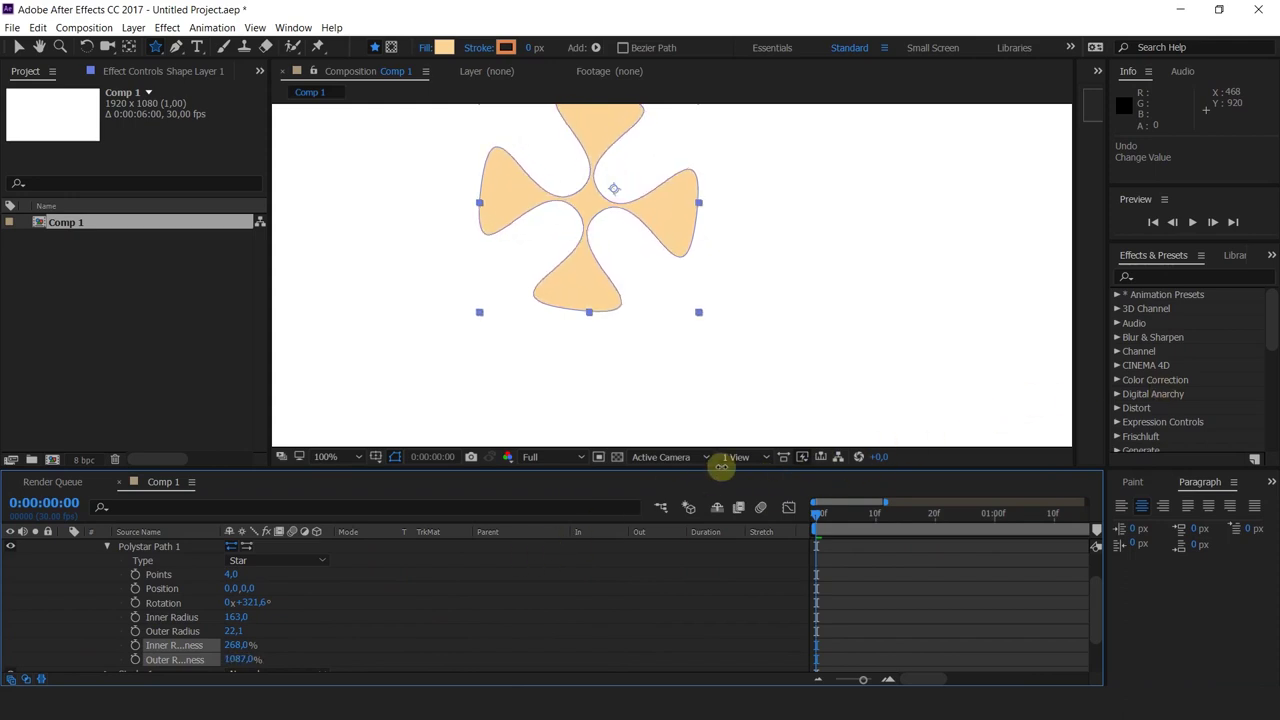
pyautogui.moveTo(545, 215); pyautogui.dragTo(600, 327)
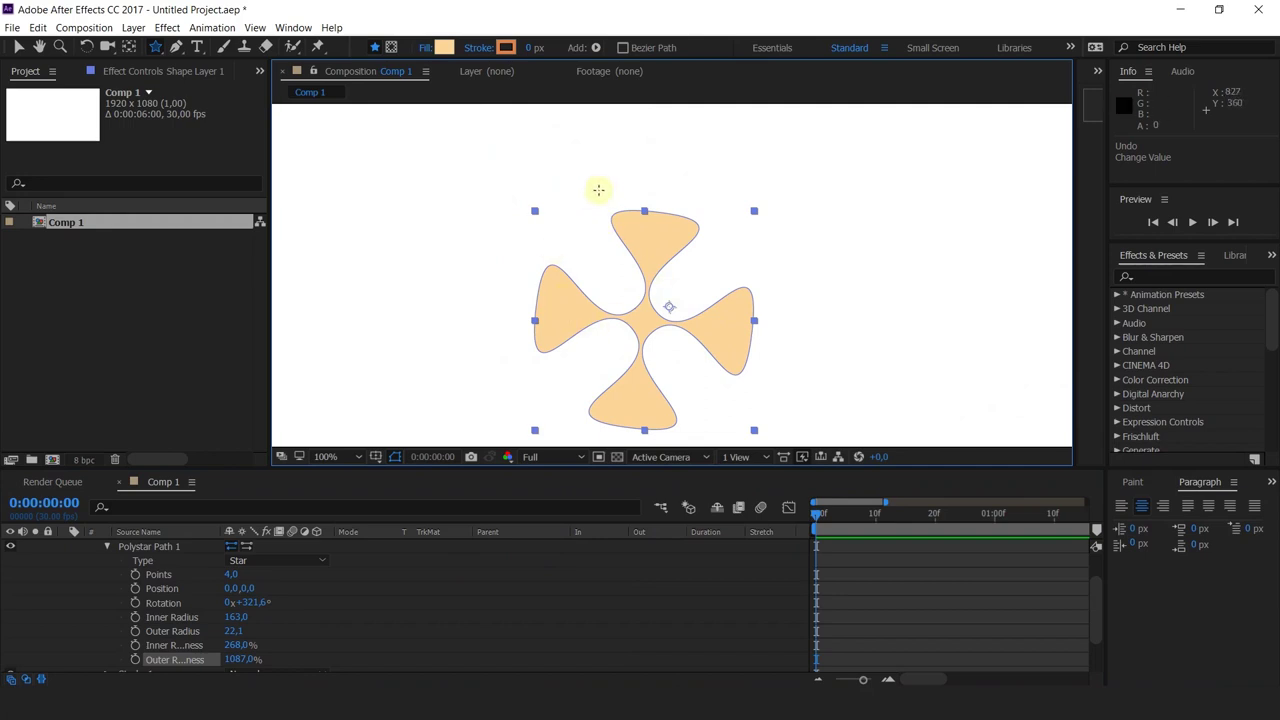
pyautogui.moveTo(539, 237); pyautogui.dragTo(669, 297)
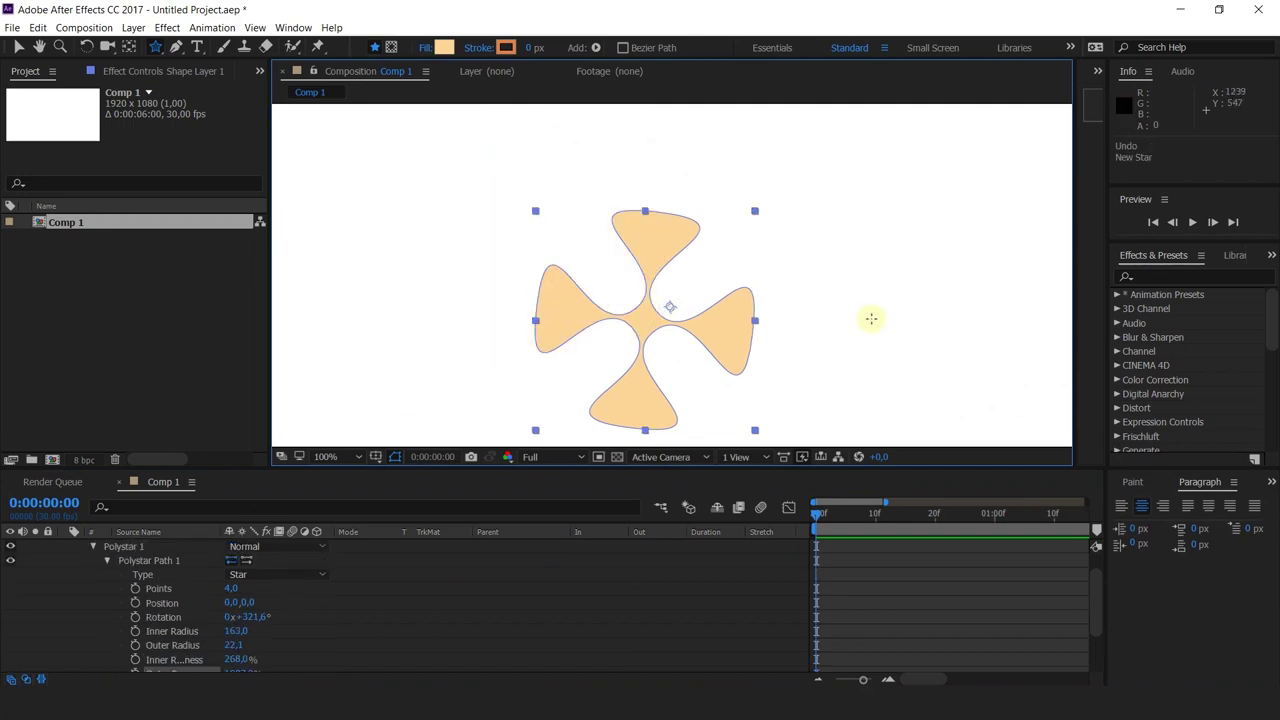
# - Widen the timeline's Source Name column and set the star's Inner Roundness to 332% and Outer Roundness to 3536%
pyautogui.scroll(-3, 200, 645)
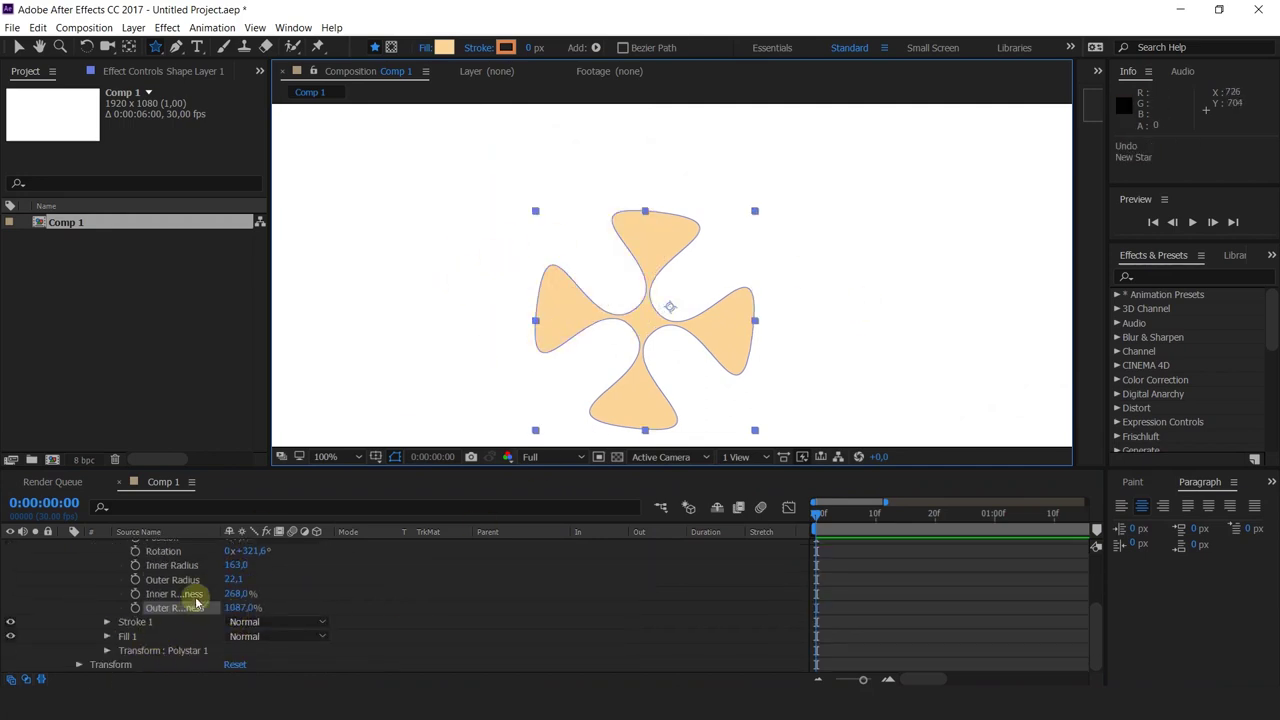
pyautogui.moveTo(217, 529); pyautogui.dragTo(424, 529)
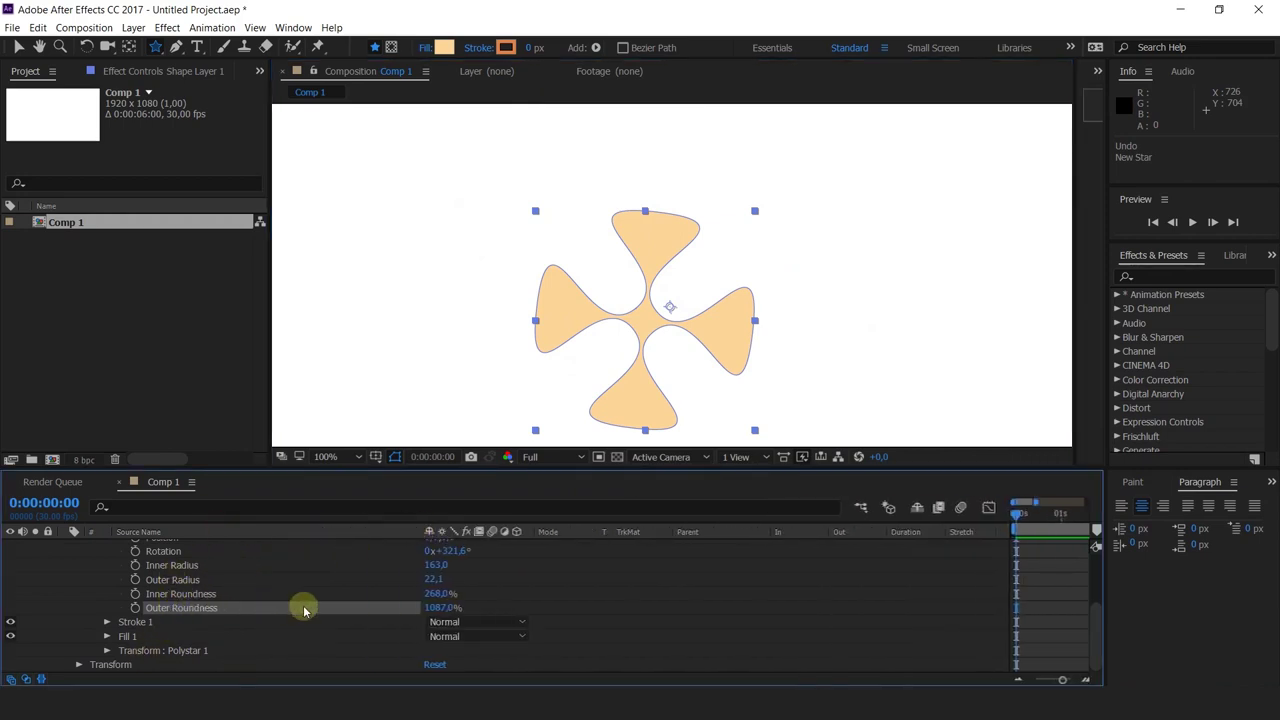
pyautogui.moveTo(438, 594); pyautogui.dragTo(877, 643)
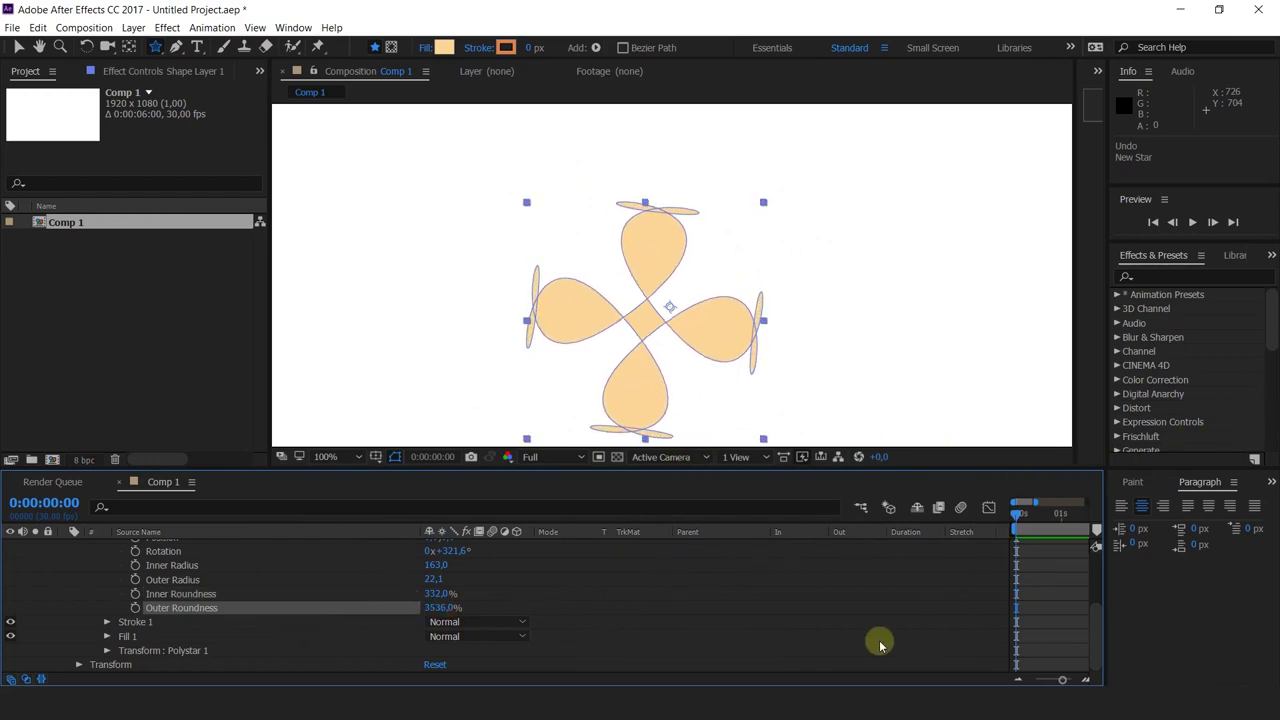
pyautogui.click(877, 643)
pyautogui.scroll(-4, 774, 229)
pyautogui.moveTo(764, 243); pyautogui.dragTo(677, 245)
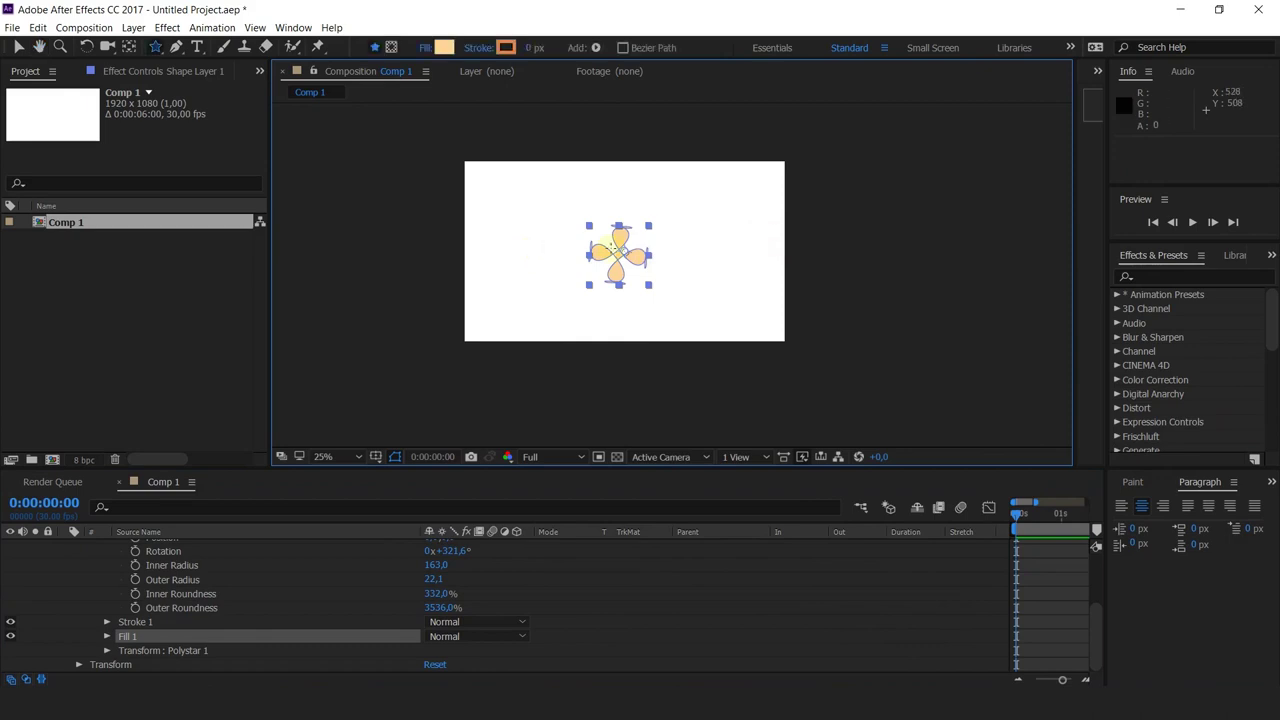
pyautogui.scroll(2, 690, 262)
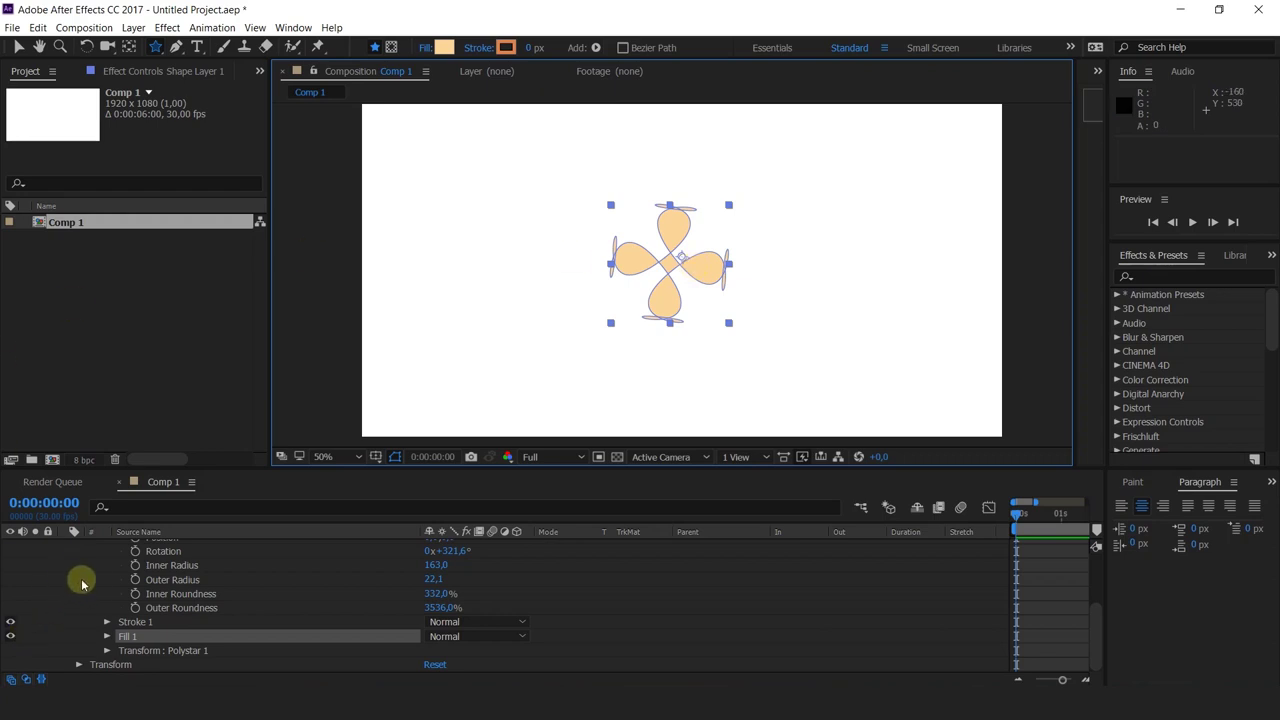
# - Delete Shape Layer 1 containing the star and look over the available shape tools
pyautogui.scroll(5, 80, 580)
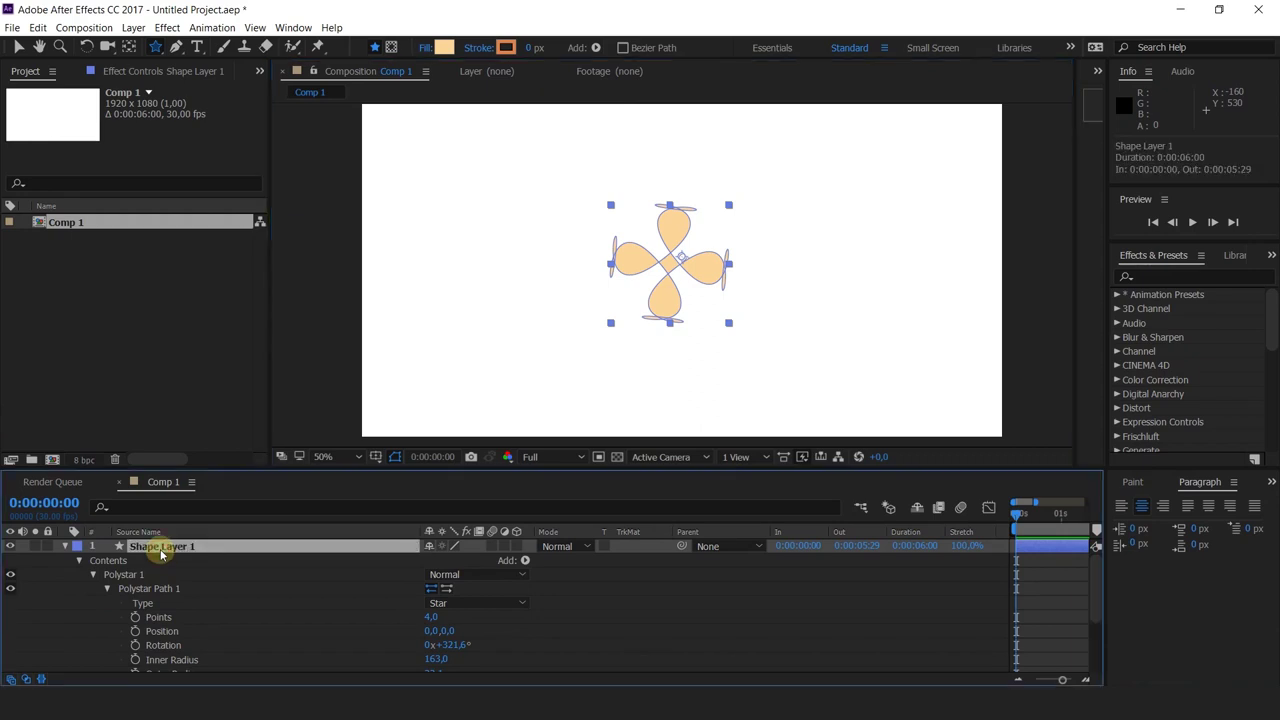
pyautogui.press('Delete')
pyautogui.click(162, 49)
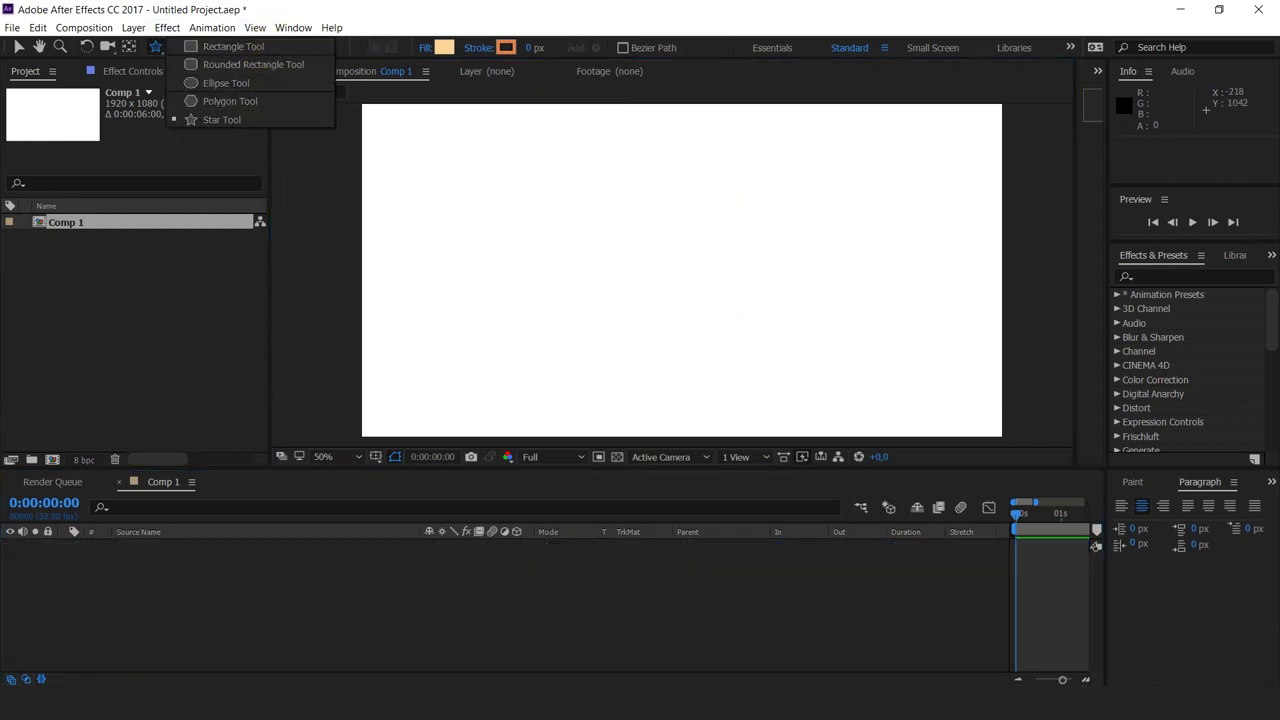
pyautogui.click(291, 598)
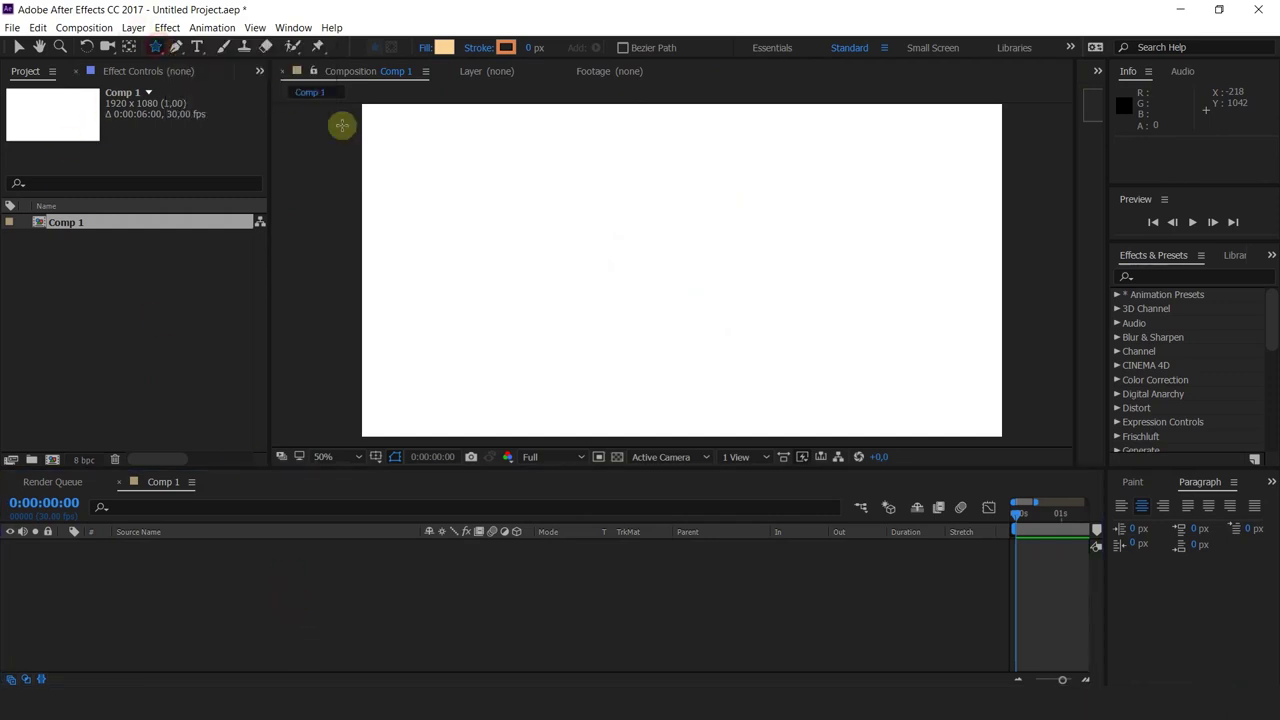
# - Draw two overlapping rectangles in one new shape layer with the Rectangle tool, the second about 950 x 332 px
pyautogui.moveTo(157, 57); pyautogui.dragTo(185, 47)
pyautogui.moveTo(439, 151)
pyautogui.mouseDown()
pyautogui.moveTo(457, 180)
pyautogui.moveTo(737, 226)
pyautogui.moveTo(732, 245)
pyautogui.mouseUp()
pyautogui.moveTo(669, 315); pyautogui.dragTo(574, 306)
pyautogui.click(155, 47)
pyautogui.moveTo(547, 209); pyautogui.dragTo(608, 247)
pyautogui.moveTo(767, 280); pyautogui.dragTo(864, 319)
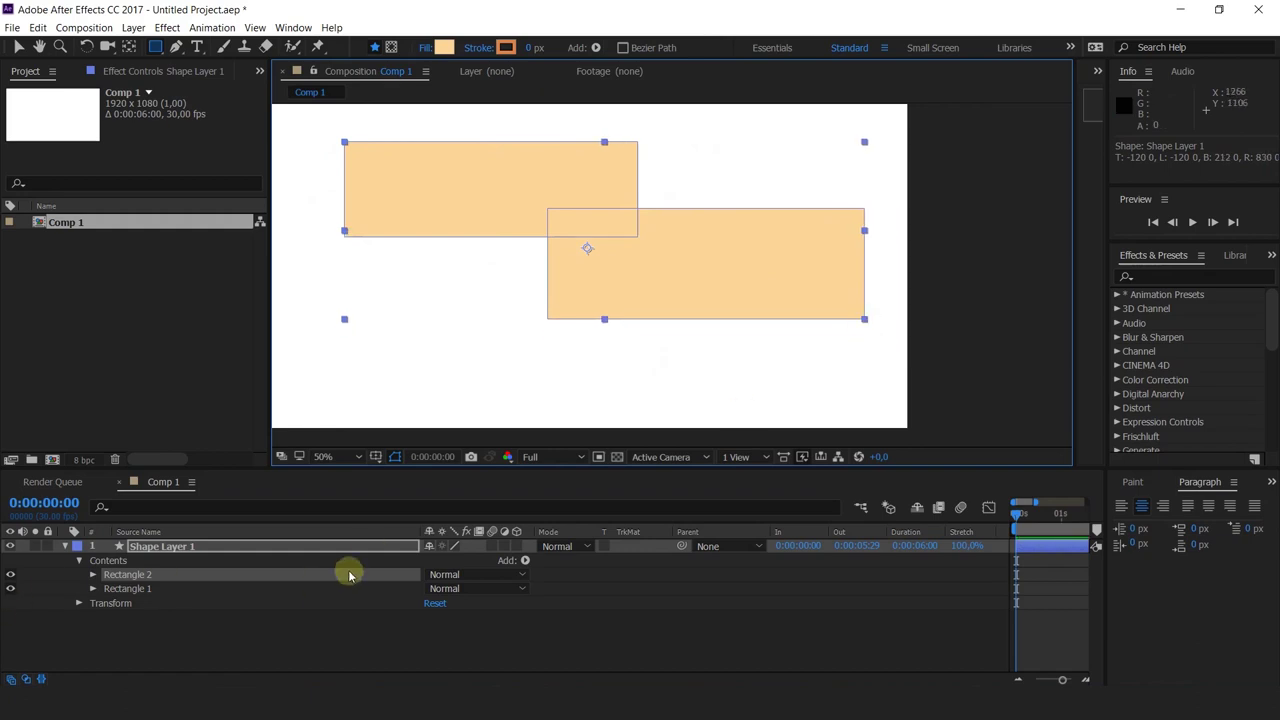
# - Try adding a third rectangle of about 394 x 146 px to the selected Shape Layer 1
pyautogui.click(192, 547)
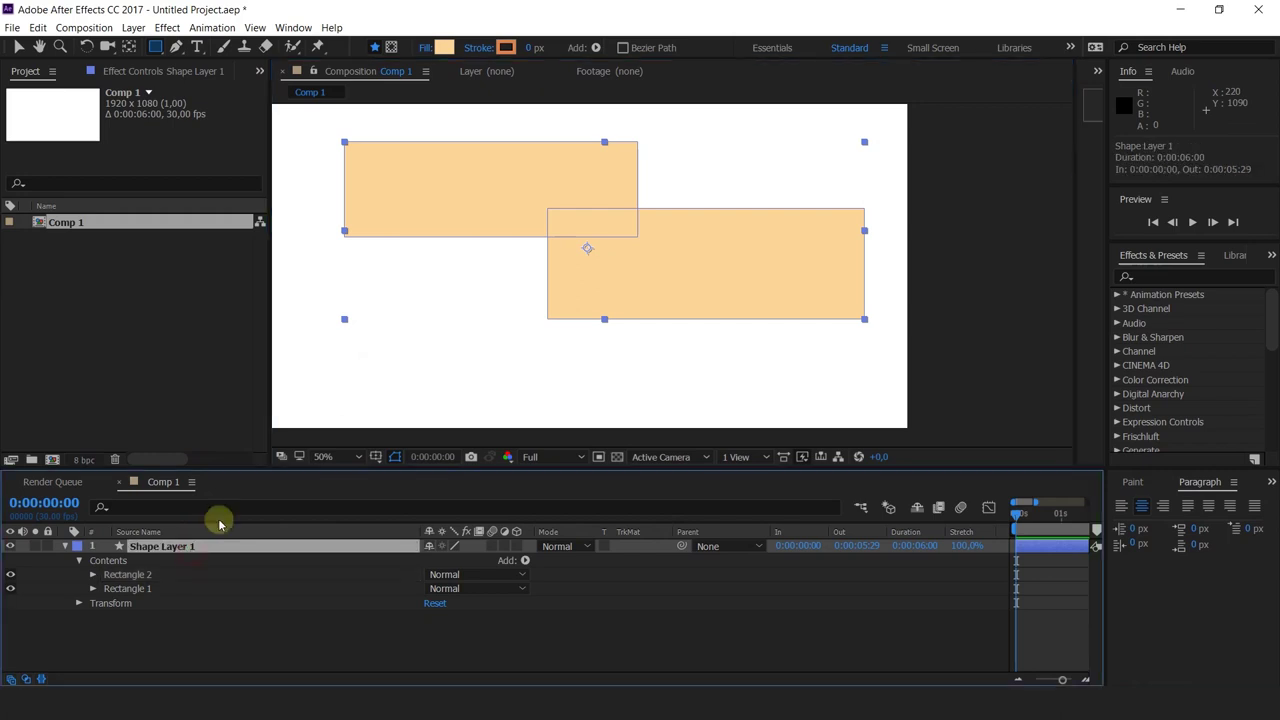
pyautogui.moveTo(312, 212); pyautogui.dragTo(443, 250)
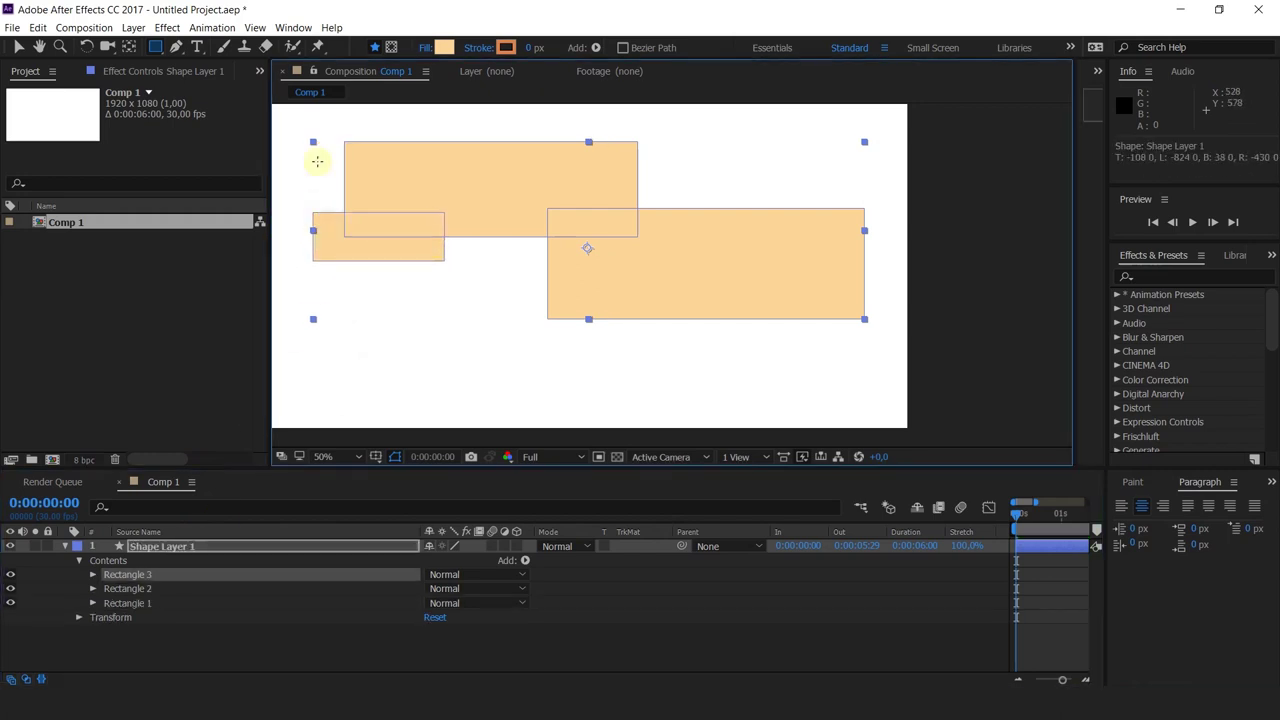
pyautogui.hotkey('ctrl', 'z')
# - Add a nine-sided polygon to Shape Layer 1 with the Polygon tool, overlapping the first rectangle
pyautogui.moveTo(158, 49); pyautogui.dragTo(192, 84)
pyautogui.moveTo(294, 176); pyautogui.dragTo(468, 268)
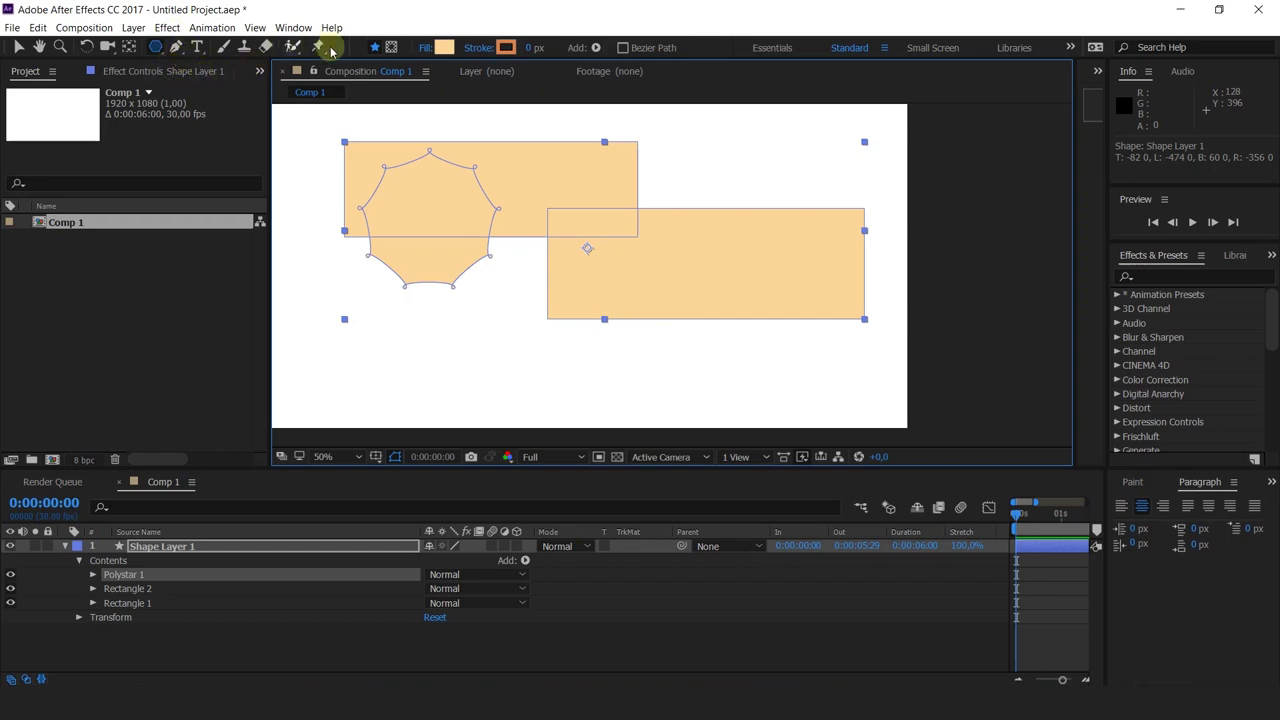
# - Switch the shape tool to mask creation and draw a rectangular mask on Shape Layer 1 over the rectangles' overlap
pyautogui.click(391, 47)
pyautogui.moveTo(601, 184); pyautogui.dragTo(665, 305)
pyautogui.hotkey('ctrl', 'z')
pyautogui.moveTo(157, 55); pyautogui.dragTo(205, 52)
pyautogui.moveTo(542, 172); pyautogui.dragTo(695, 364)
# - Move Mask 1 over the shapes with the Selection tool and enlarge it by repositioning its vertices
pyautogui.press('v')
pyautogui.moveTo(542, 174)
pyautogui.mouseDown()
pyautogui.moveTo(500, 200)
pyautogui.moveTo(470, 117)
pyautogui.mouseUp()
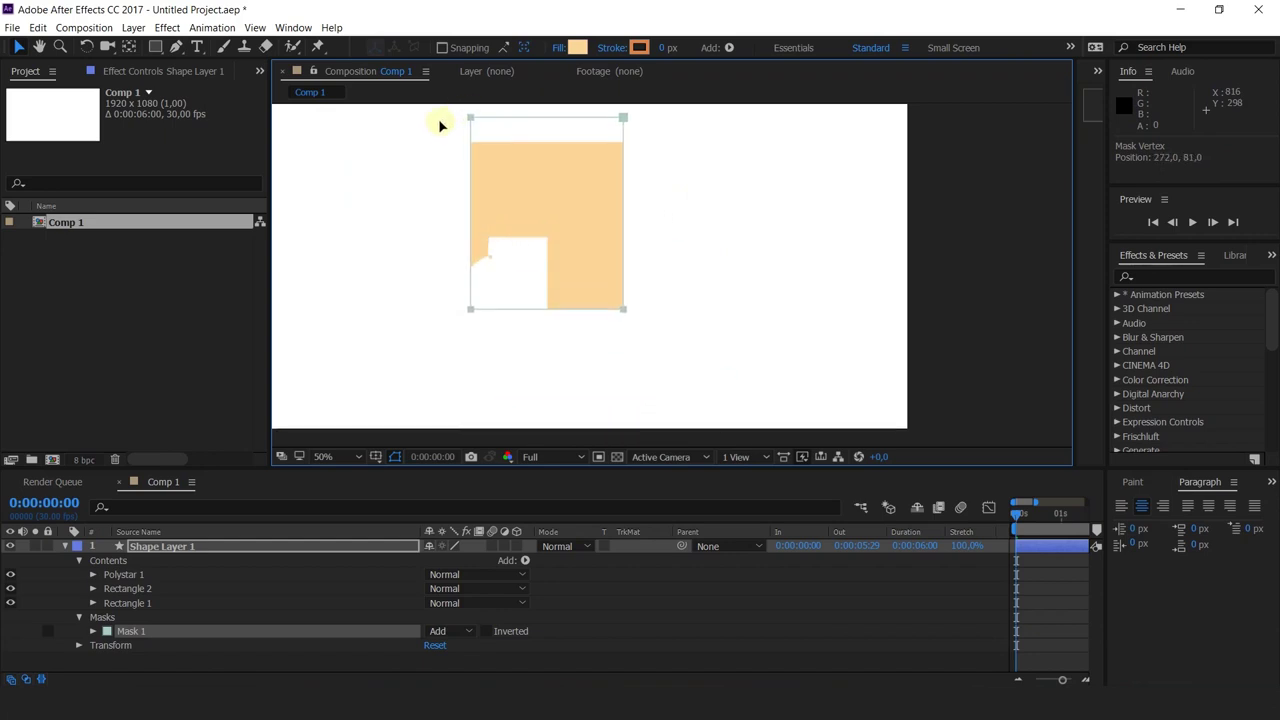
pyautogui.moveTo(602, 114); pyautogui.dragTo(560, 380)
pyautogui.moveTo(591, 318); pyautogui.dragTo(394, 400)
pyautogui.moveTo(443, 323); pyautogui.dragTo(494, 327)
pyautogui.hotkey('ctrl', 'z')
pyautogui.moveTo(716, 300); pyautogui.dragTo(430, 376)
pyautogui.moveTo(446, 322); pyautogui.dragTo(452, 411)
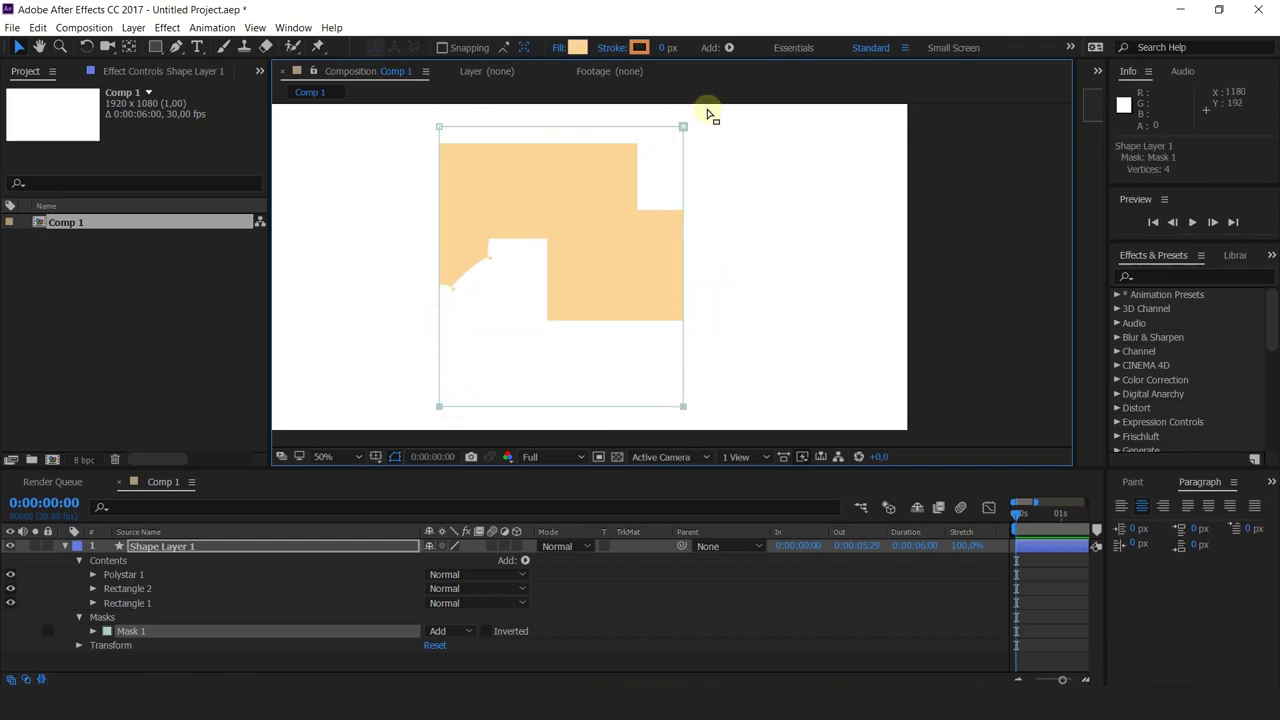
# - Expand the Mask 1 properties on Shape Layer 1 and turn on its Inverted option
pyautogui.click(93, 631)
pyautogui.scroll(-1, 90, 630)
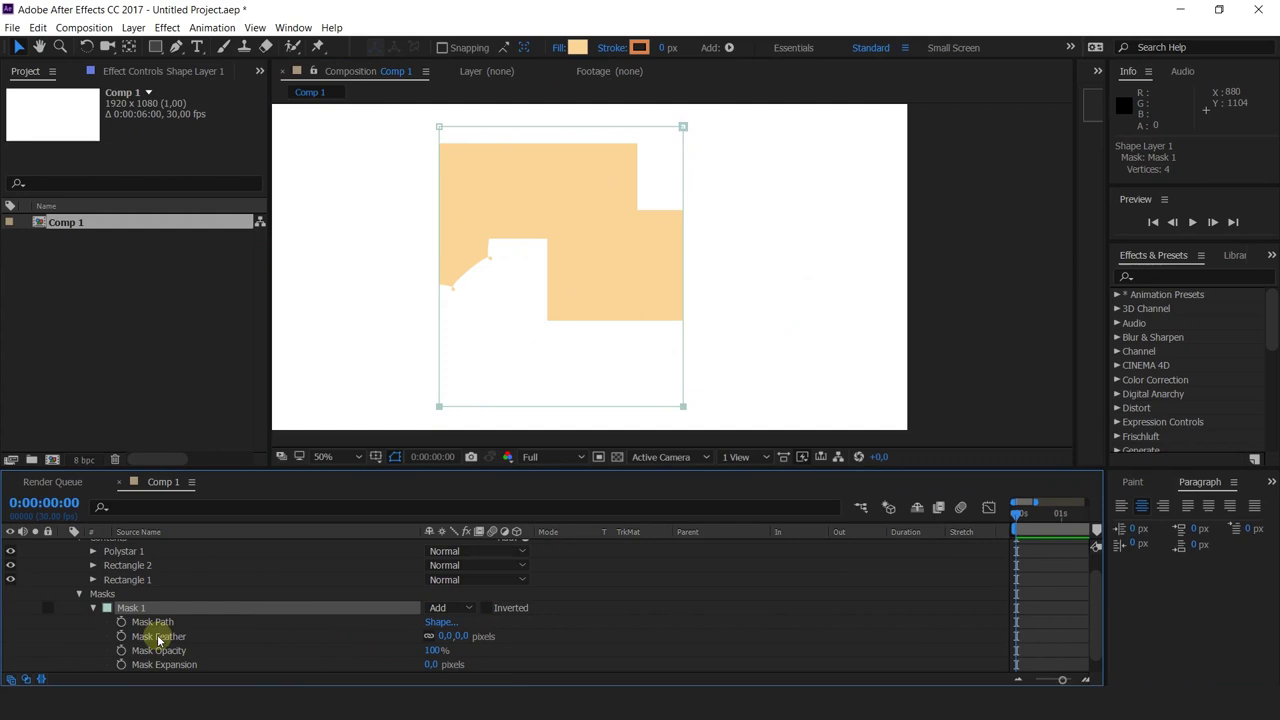
pyautogui.click(101, 594)
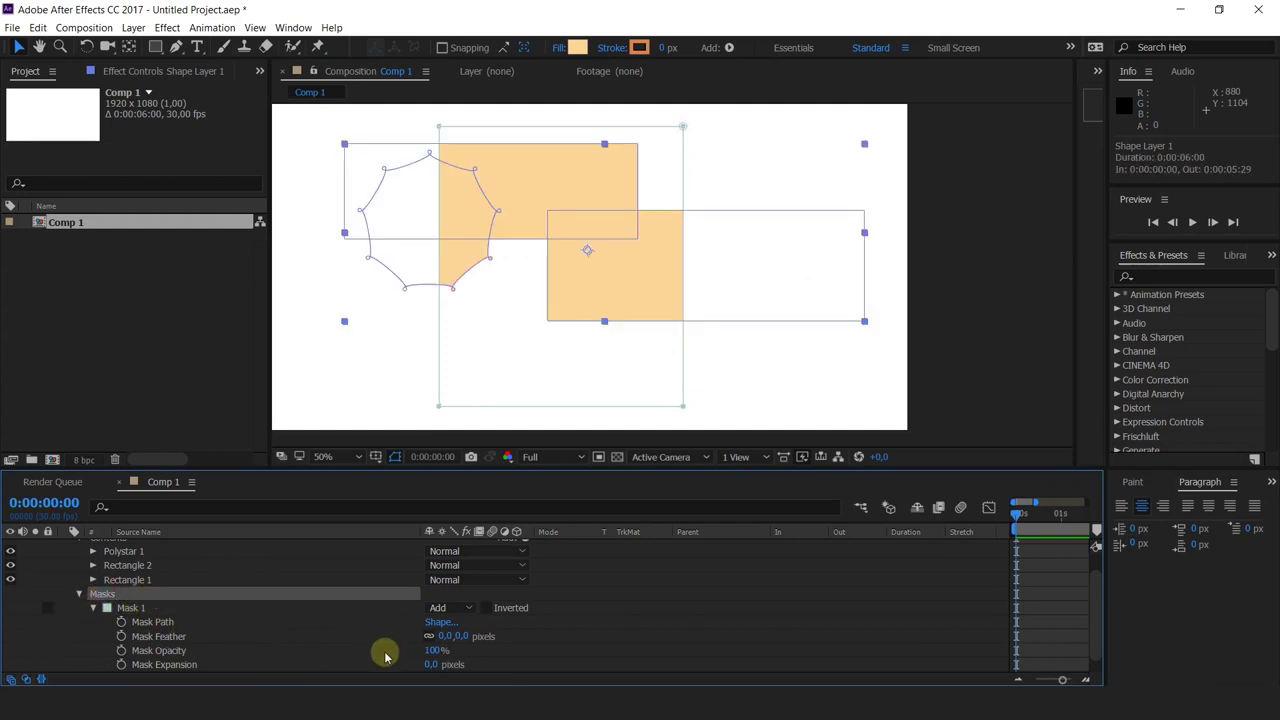
pyautogui.click(494, 614)
pyautogui.click(483, 610)
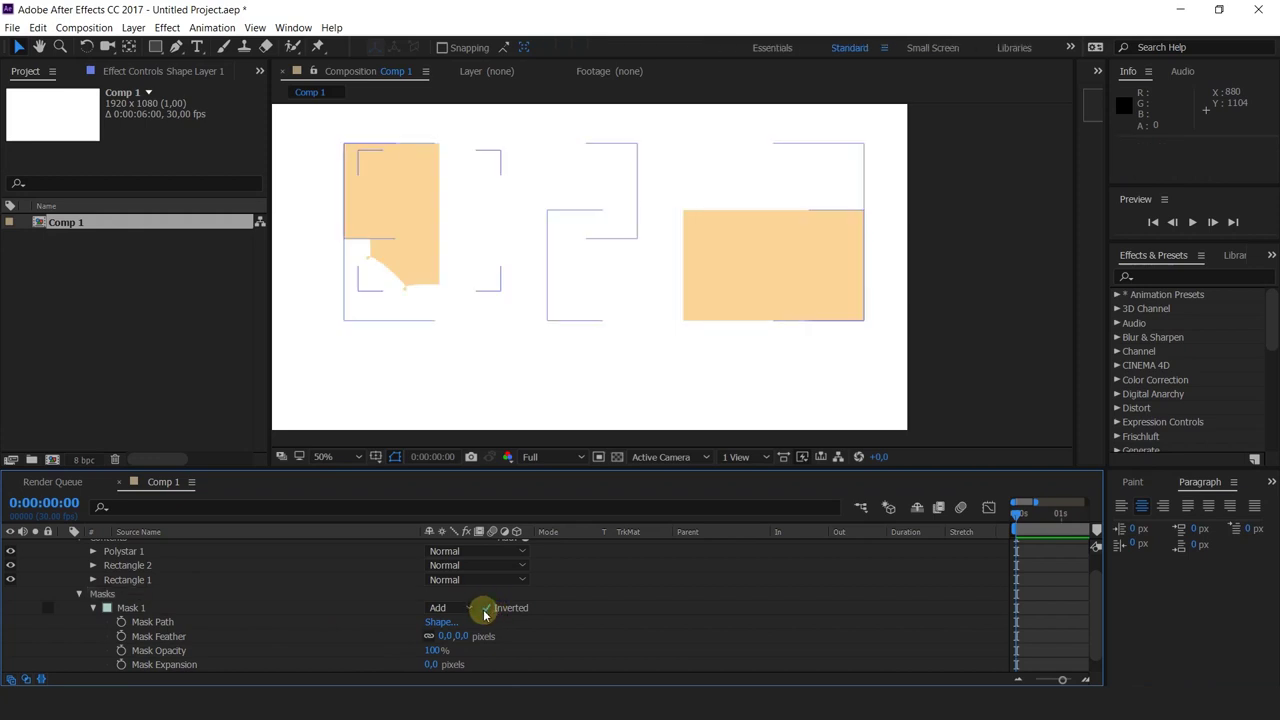
pyautogui.click(512, 199)
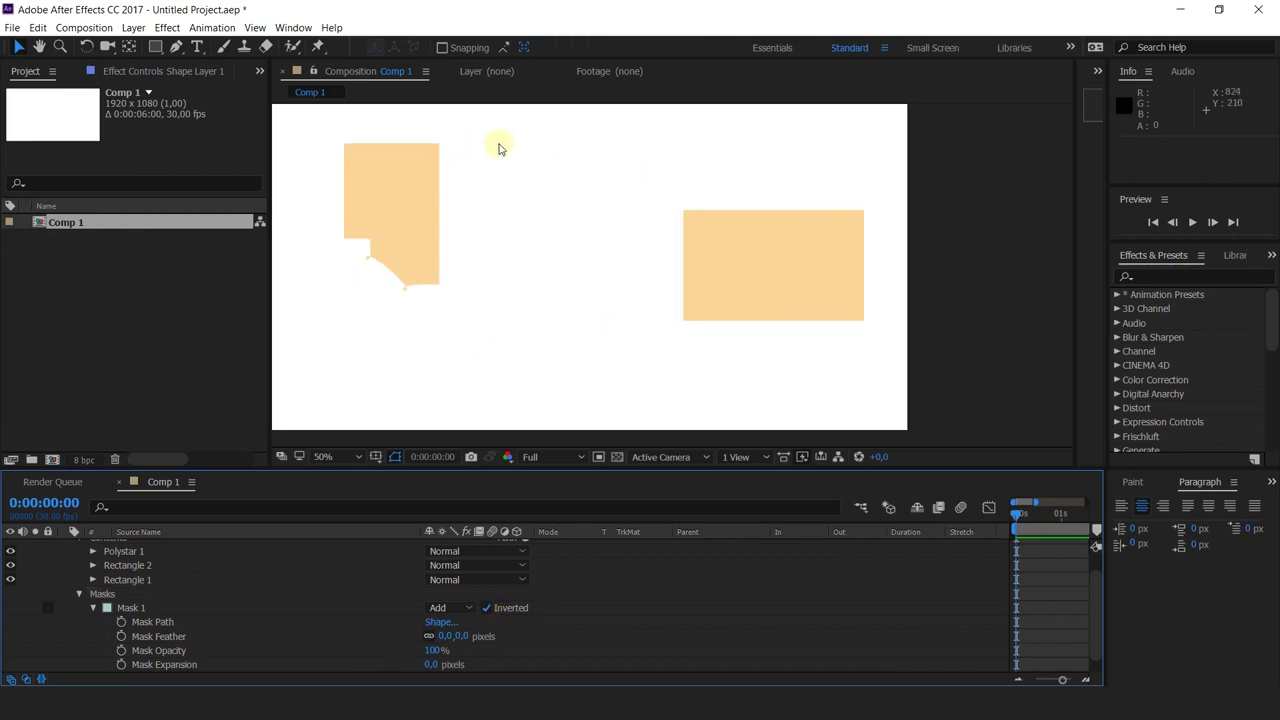
# - Select Mask 1, check its available mask modes, and turn off its Inverted option
pyautogui.click(189, 607)
pyautogui.click(142, 608)
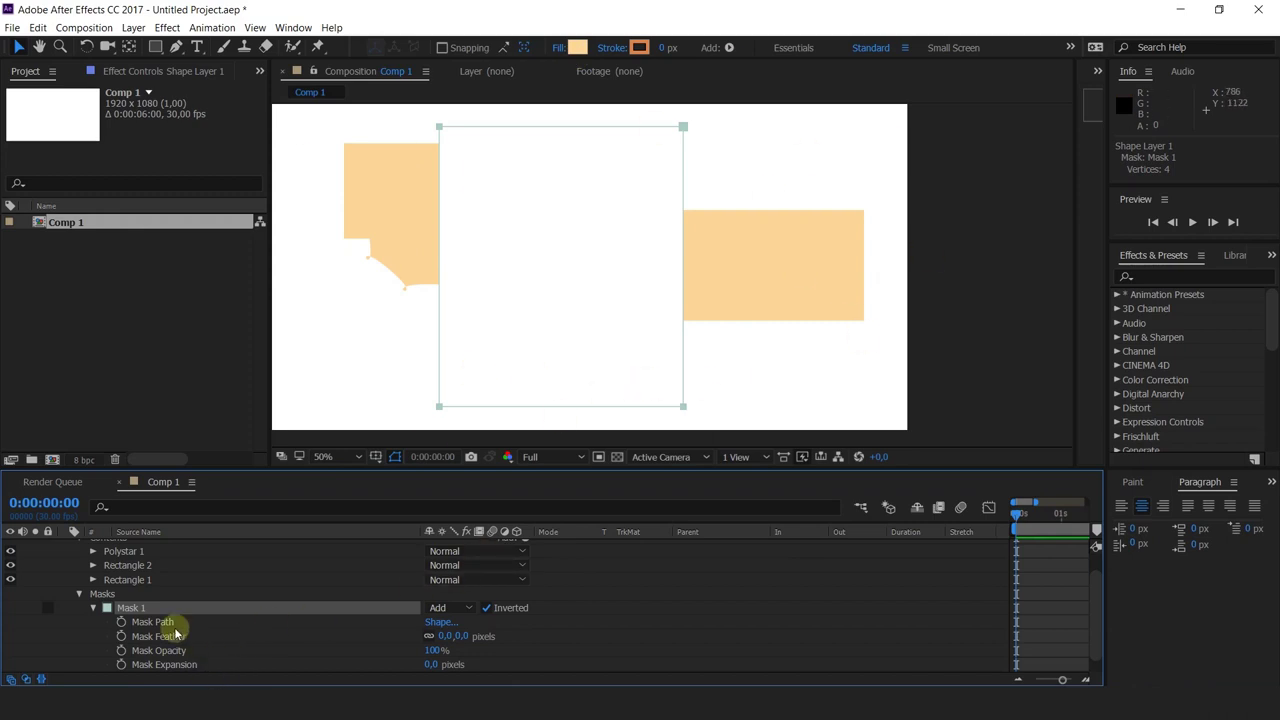
pyautogui.scroll(-1, 172, 630)
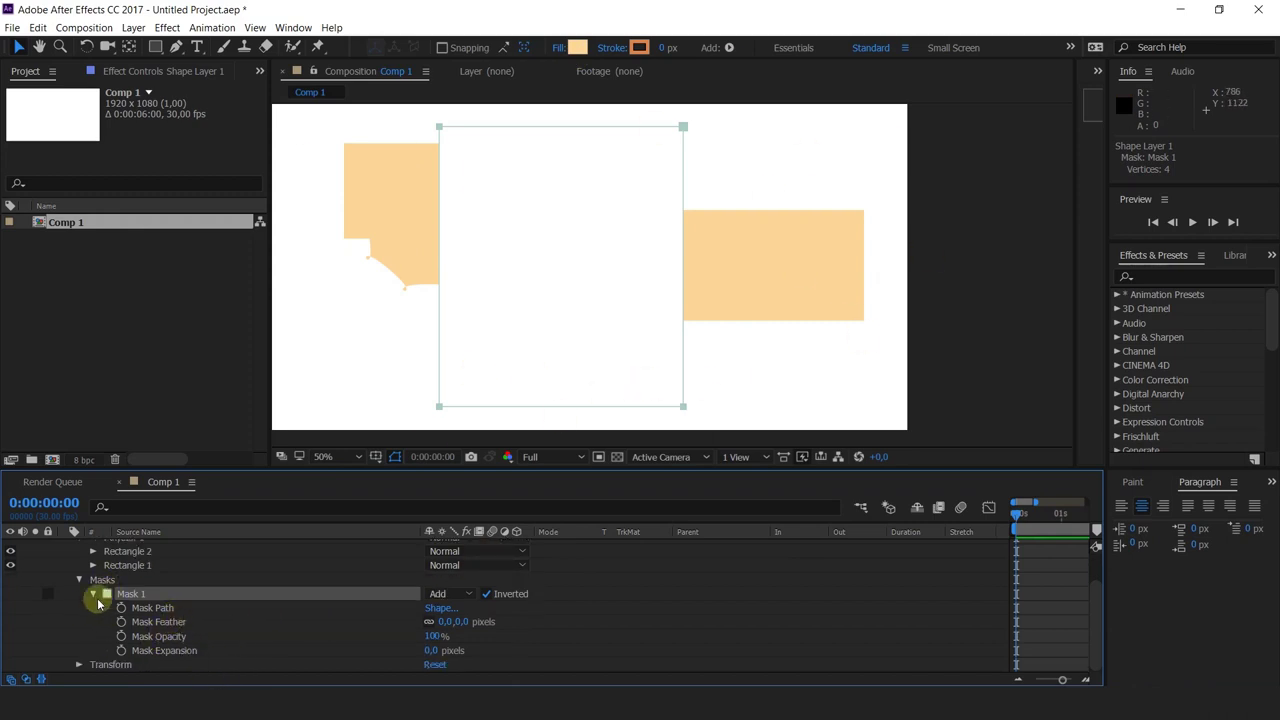
pyautogui.click(439, 594)
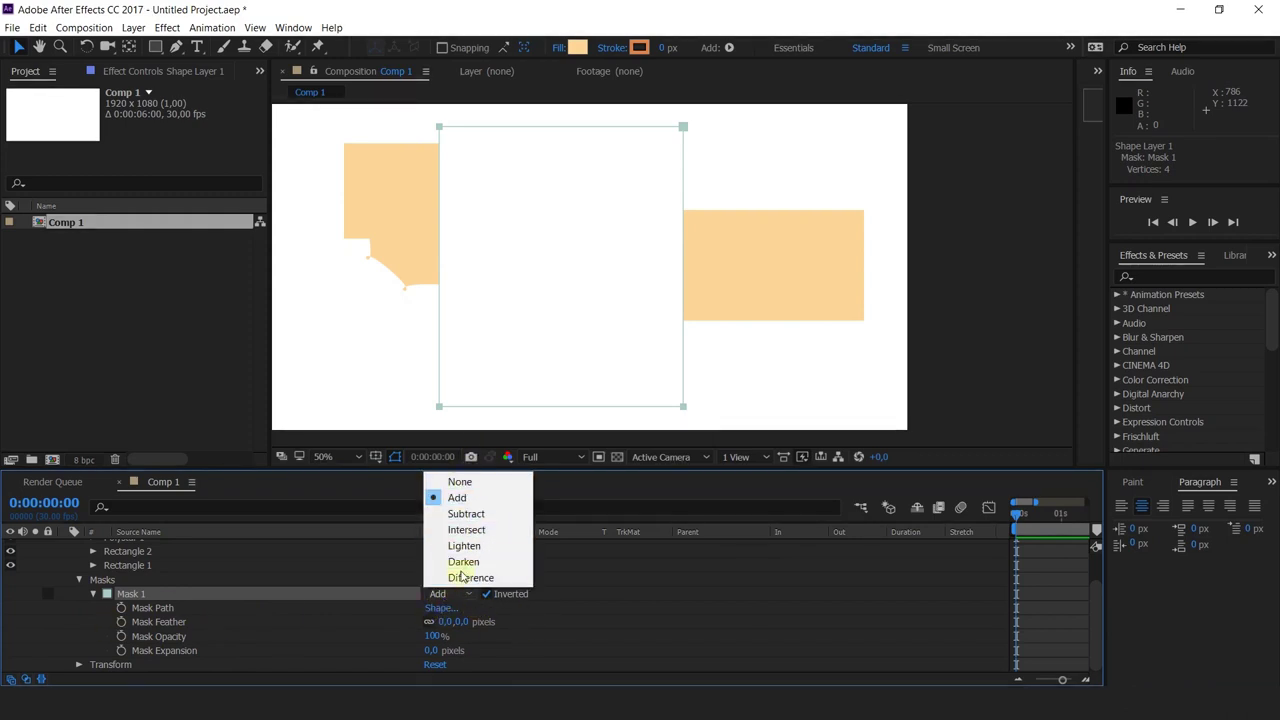
pyautogui.click(487, 594)
pyautogui.click(487, 594)
# - Try the Subtract, Intersect, Lighten and Darken modes on Mask 1, finishing with Difference
pyautogui.click(459, 598)
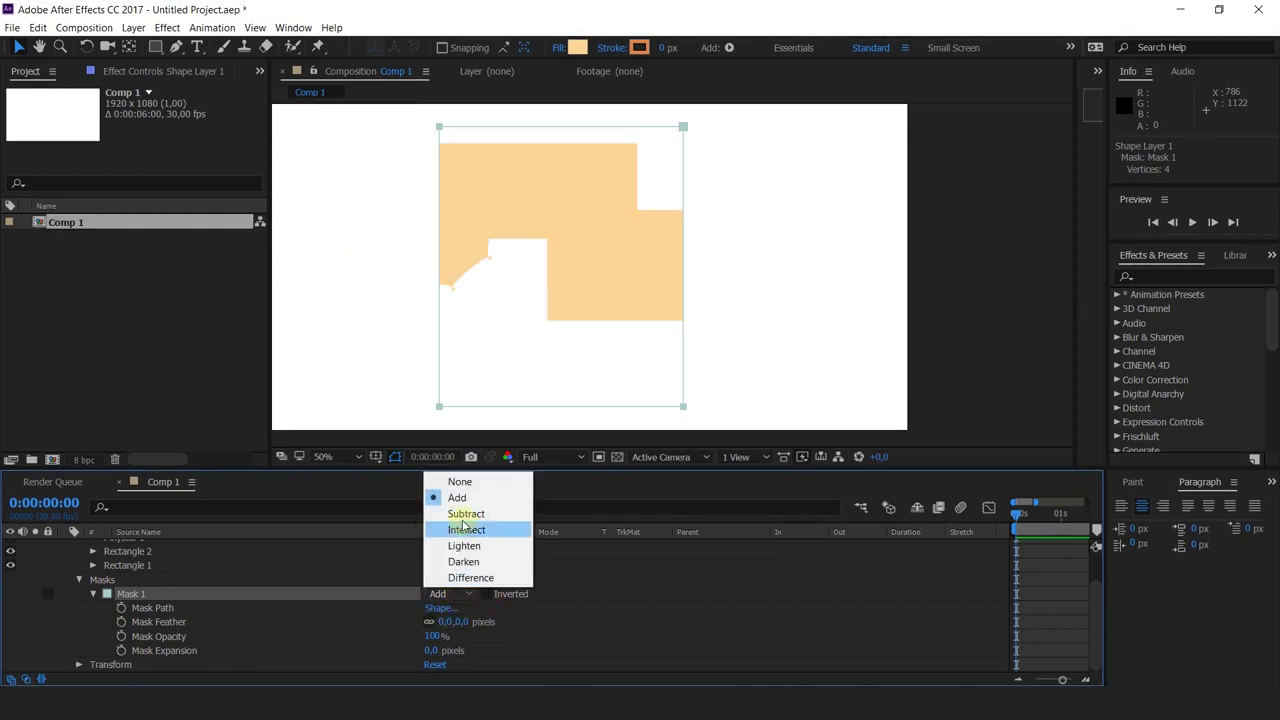
pyautogui.click(463, 526)
pyautogui.click(453, 598)
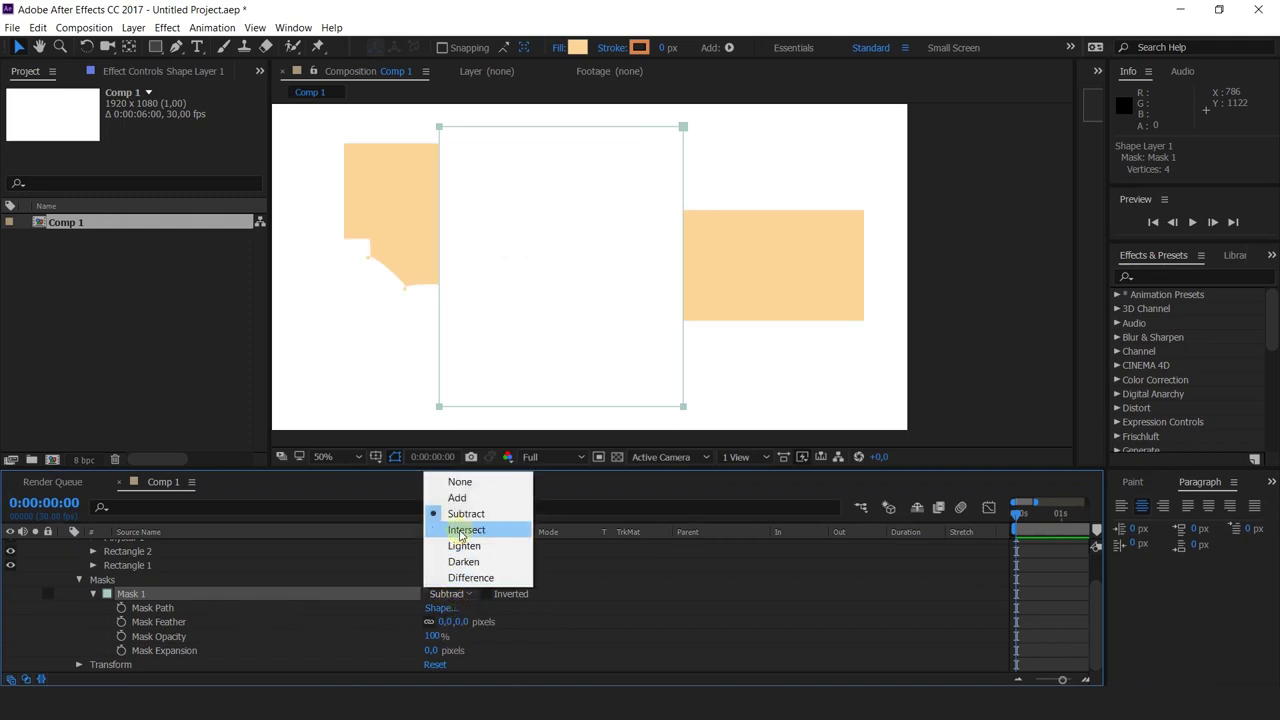
pyautogui.click(461, 531)
pyautogui.click(459, 600)
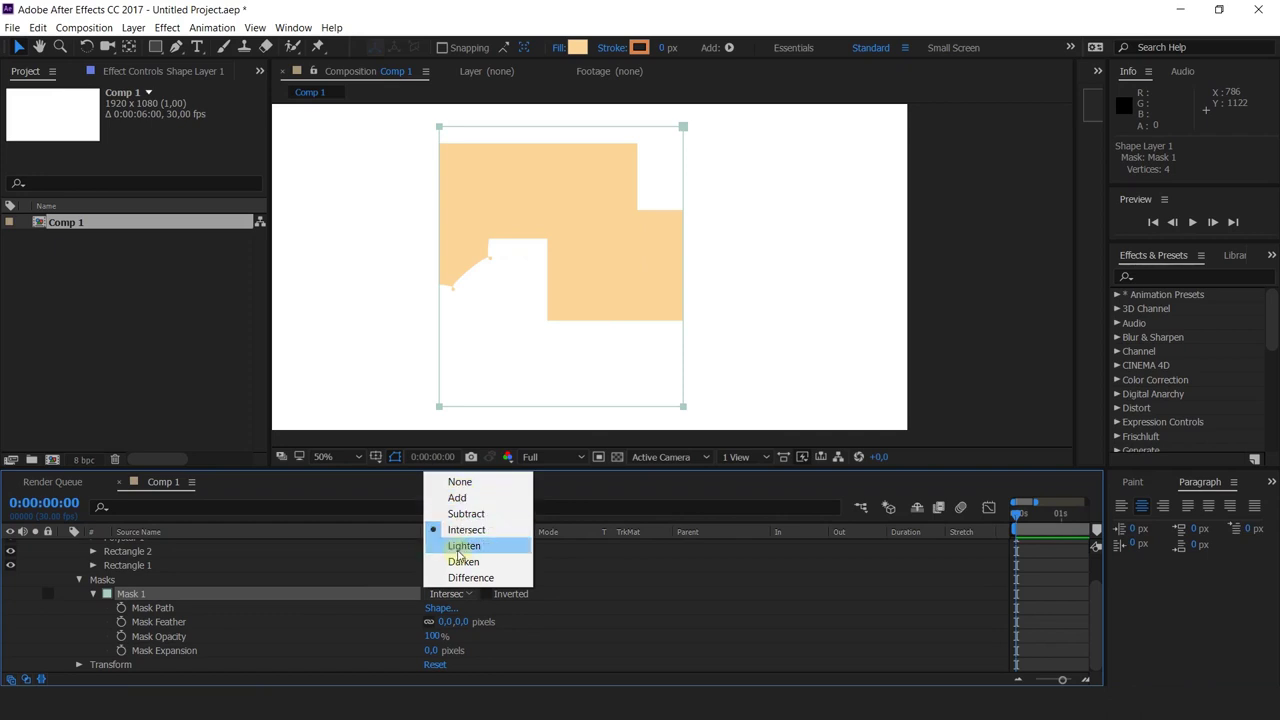
pyautogui.click(459, 546)
pyautogui.click(450, 594)
pyautogui.click(463, 561)
pyautogui.click(452, 595)
pyautogui.click(460, 577)
# - Invert Mask 1 with its Difference mode kept, and try a linked mask feather of 313 pixels before undoing it
pyautogui.click(455, 594)
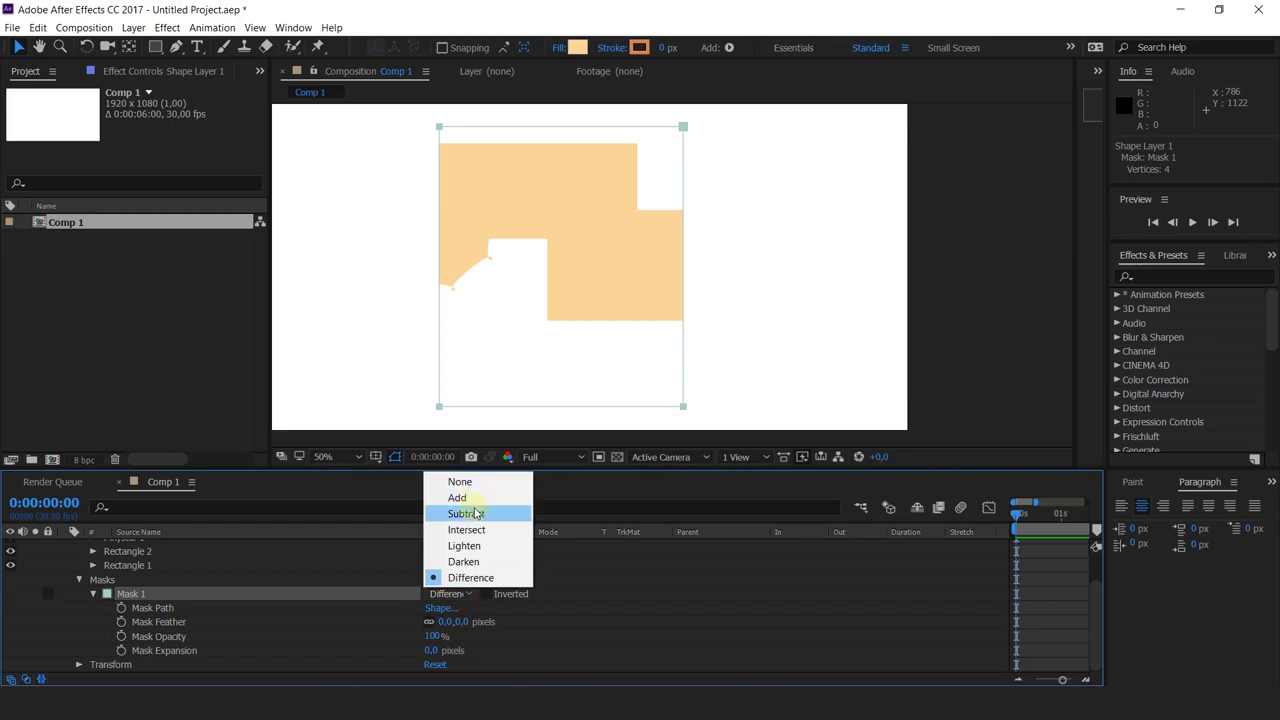
pyautogui.click(491, 594)
pyautogui.click(488, 594)
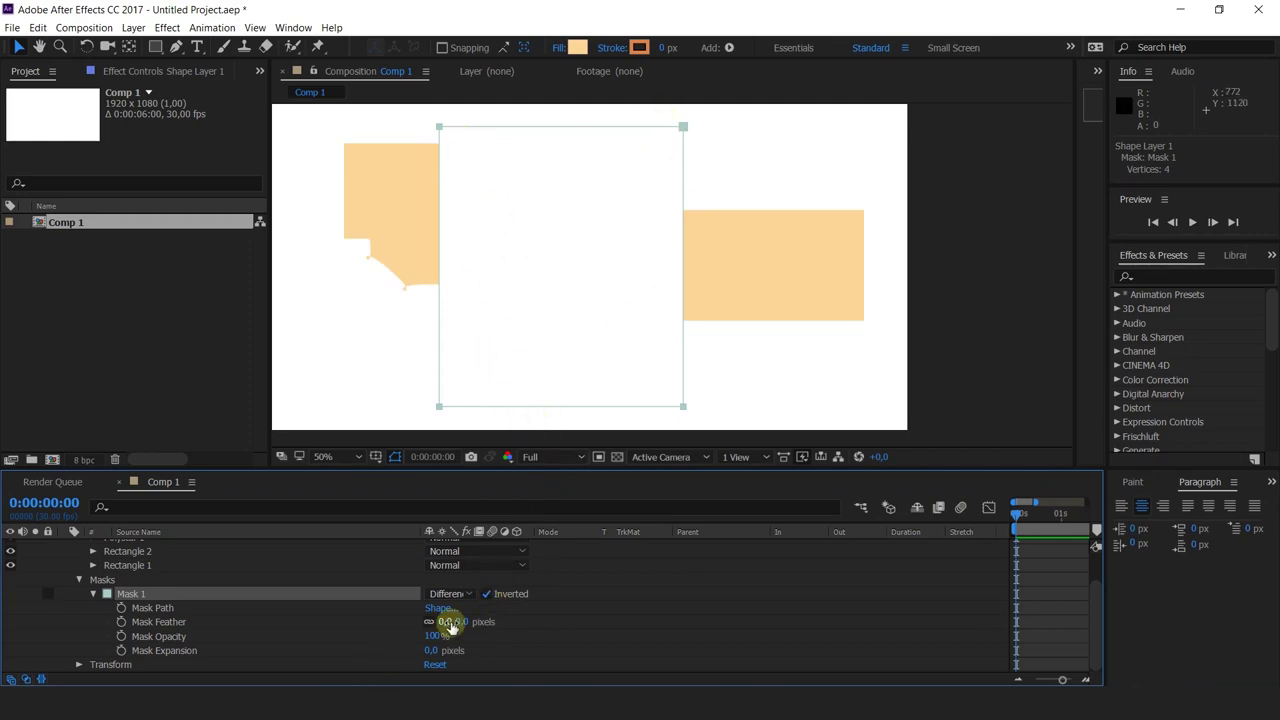
pyautogui.moveTo(449, 624); pyautogui.dragTo(668, 578)
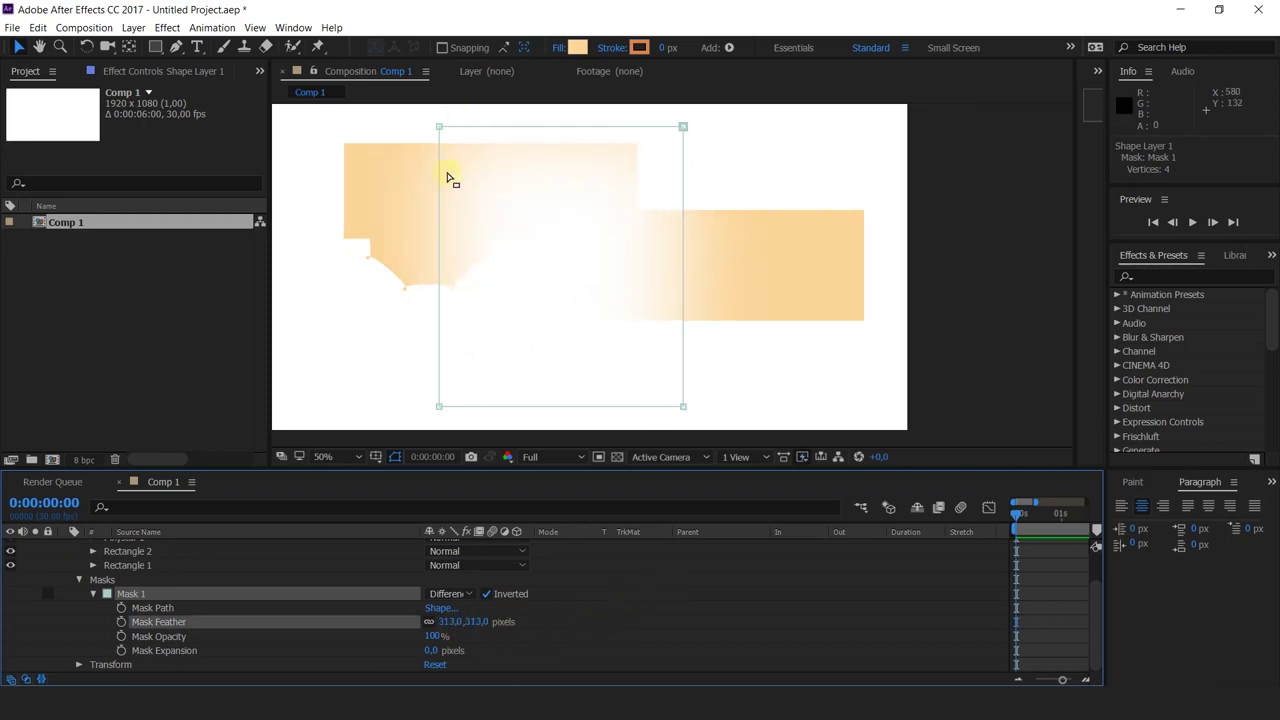
pyautogui.hotkey('ctrl', 'z')
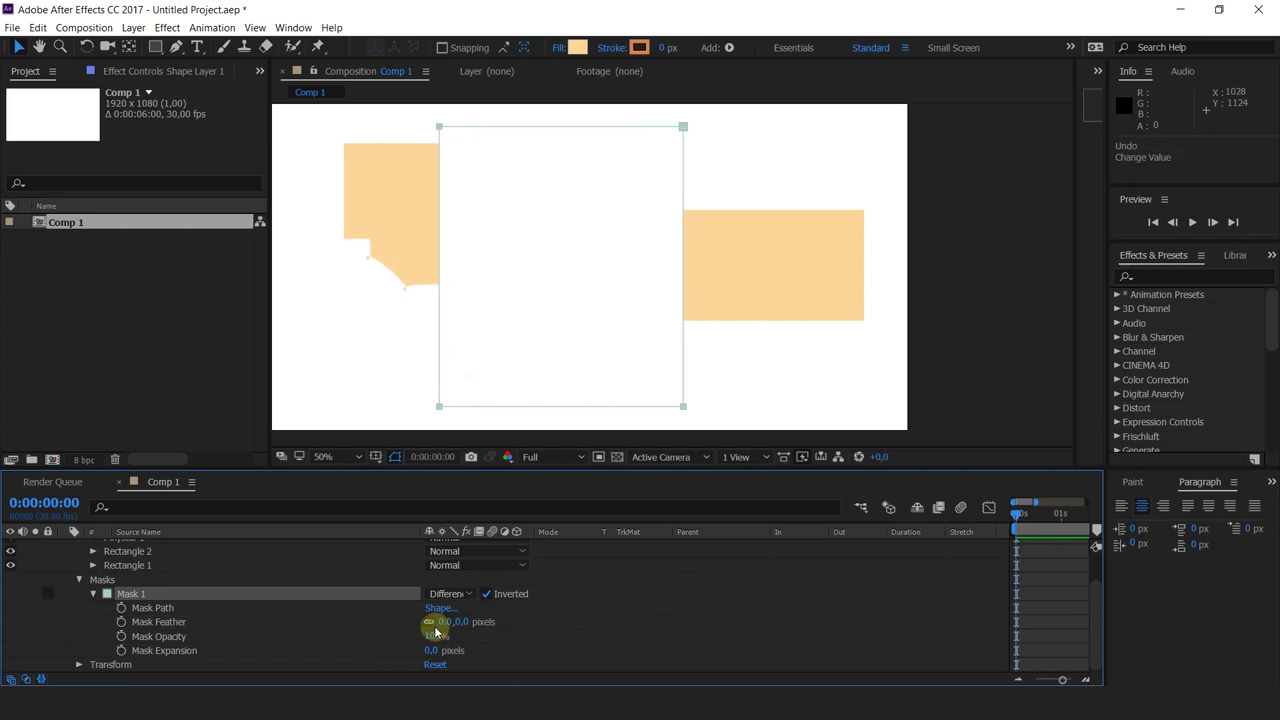
# - Unlink the two Mask Feather dimensions and raise the lower two vertices of Mask 1 to shorten the mask
pyautogui.click(423, 380)
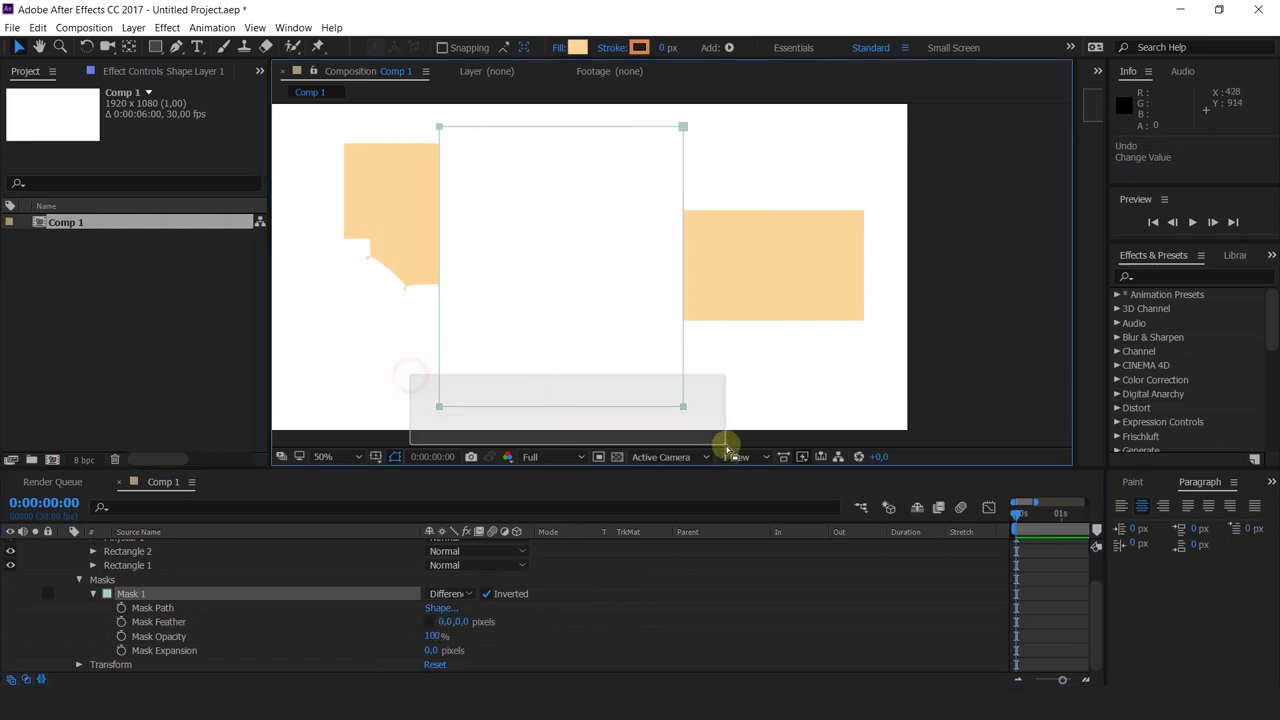
pyautogui.moveTo(685, 408); pyautogui.dragTo(691, 263)
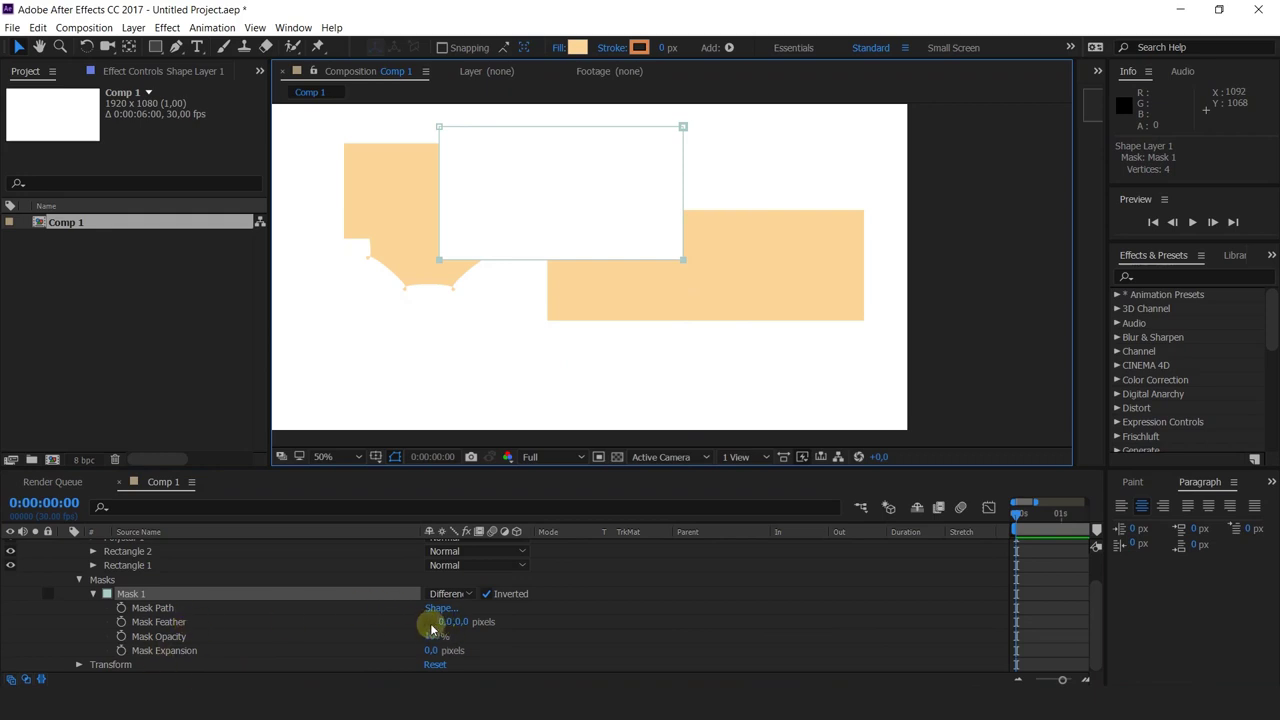
# - Feather Mask 1 horizontally by 348 pixels, reduce that to 192 pixels, and try adjusting the vertical feather too
pyautogui.moveTo(430, 624); pyautogui.dragTo(681, 557)
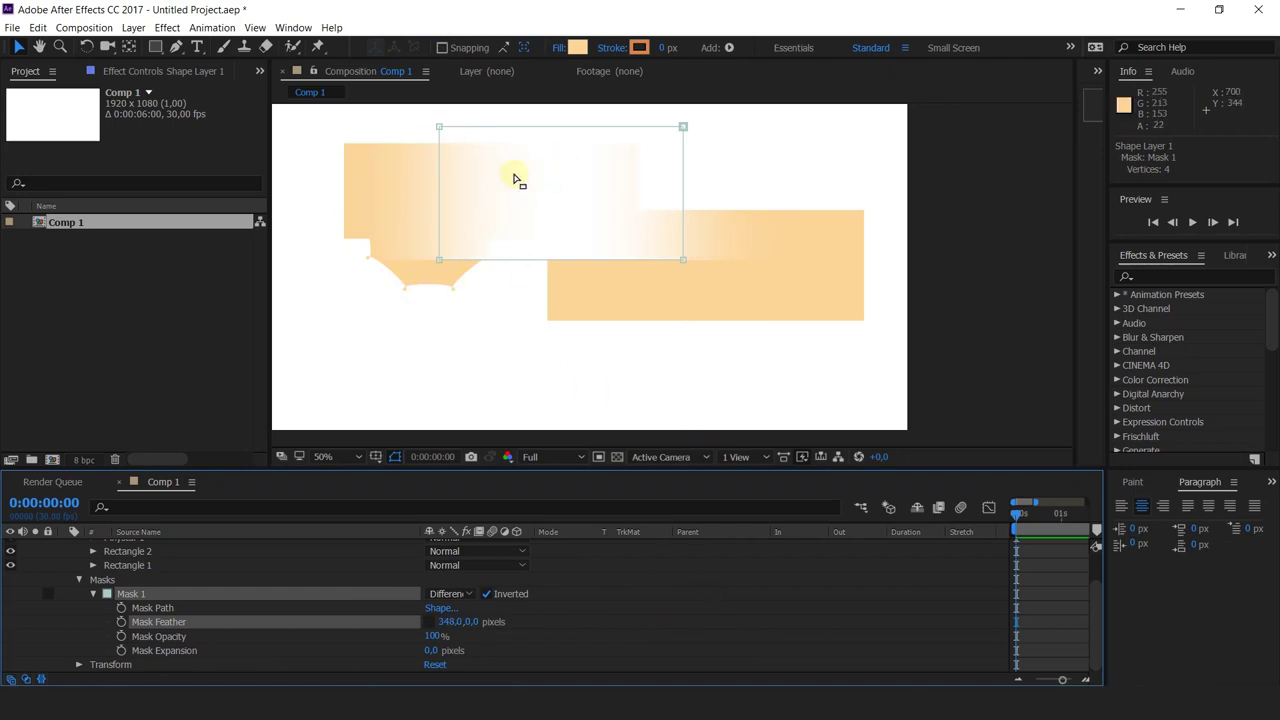
pyautogui.moveTo(445, 621); pyautogui.dragTo(343, 641)
pyautogui.click(641, 625)
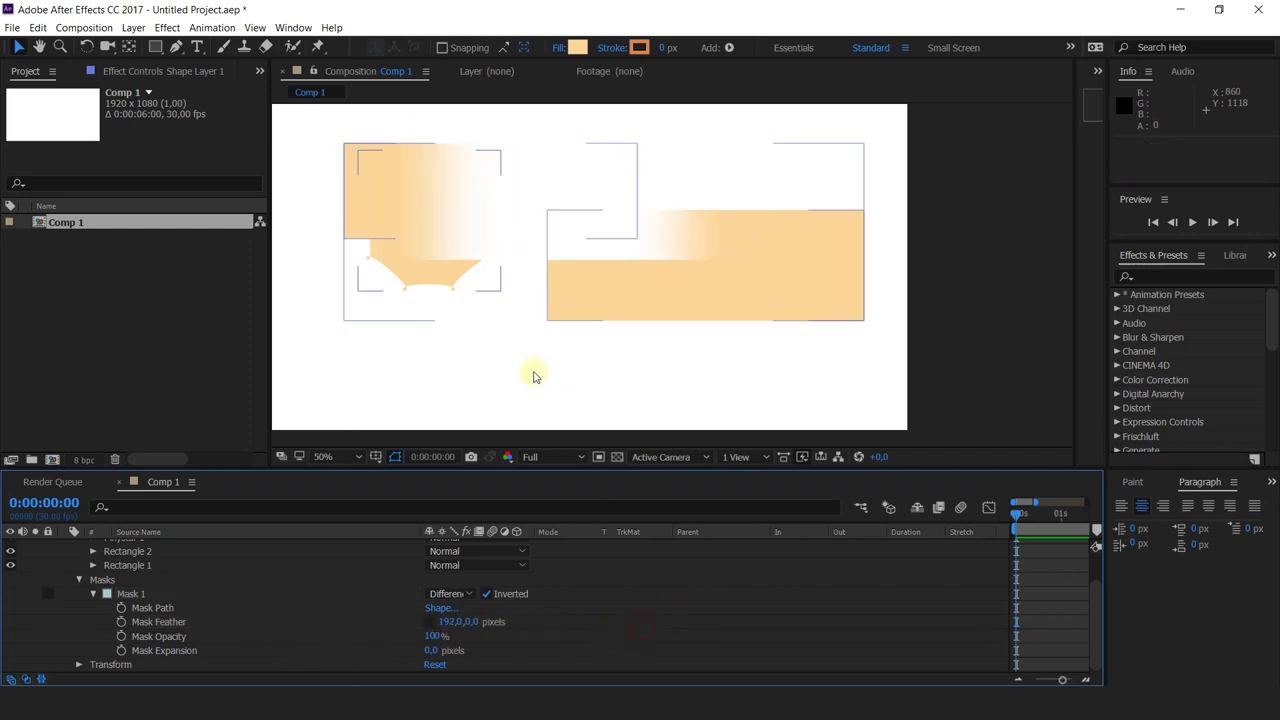
pyautogui.click(533, 376)
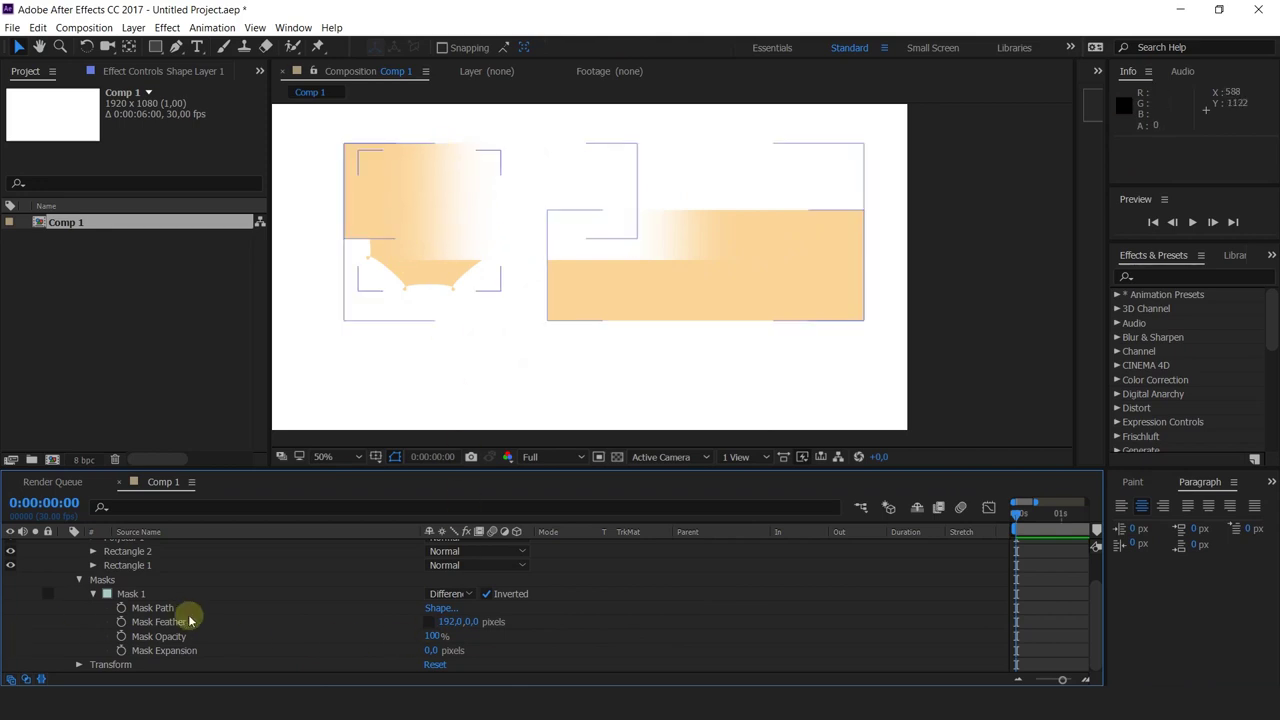
pyautogui.moveTo(458, 621)
pyautogui.mouseDown()
pyautogui.moveTo(447, 660)
pyautogui.moveTo(357, 649)
pyautogui.moveTo(503, 659)
pyautogui.moveTo(586, 641)
pyautogui.moveTo(519, 657)
pyautogui.moveTo(566, 640)
pyautogui.mouseUp()
pyautogui.click(593, 628)
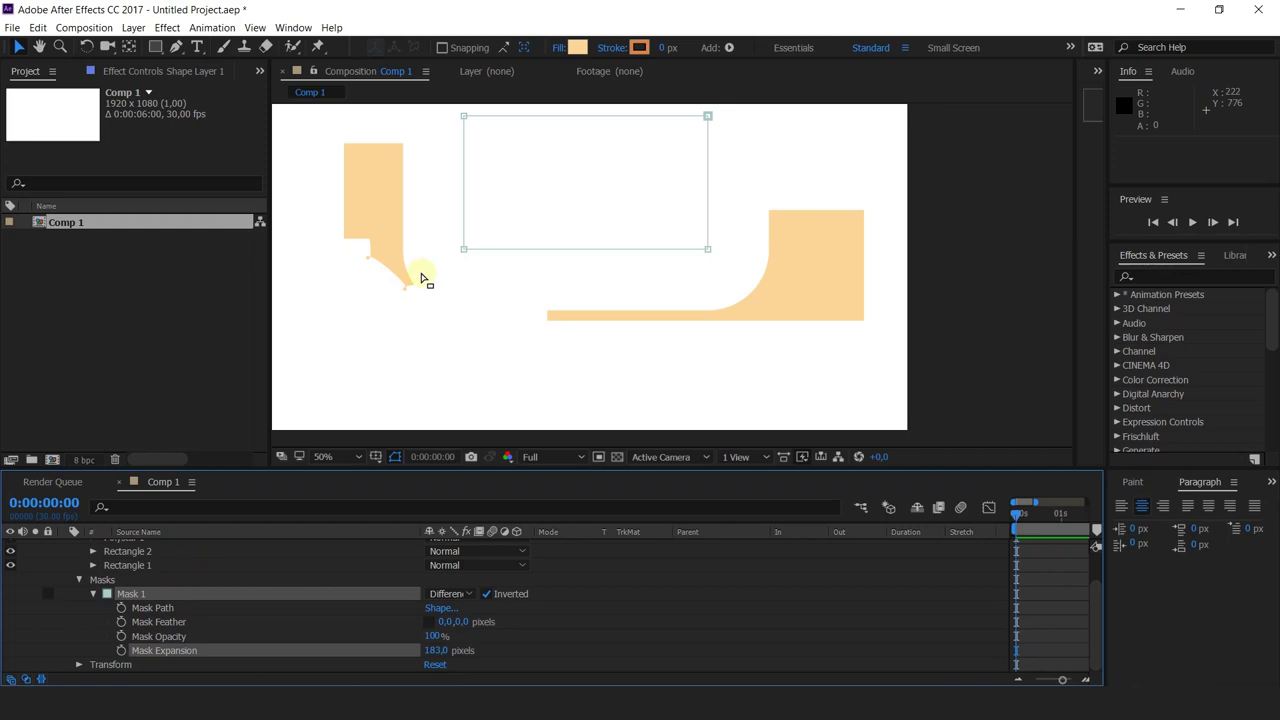
# - Keyframe Mask Path at 0:00:00:00, and at 0:00:00:19 shift the mask toward the right-hand rectangle and pull its lower-left vertex inward
pyautogui.click(121, 607)
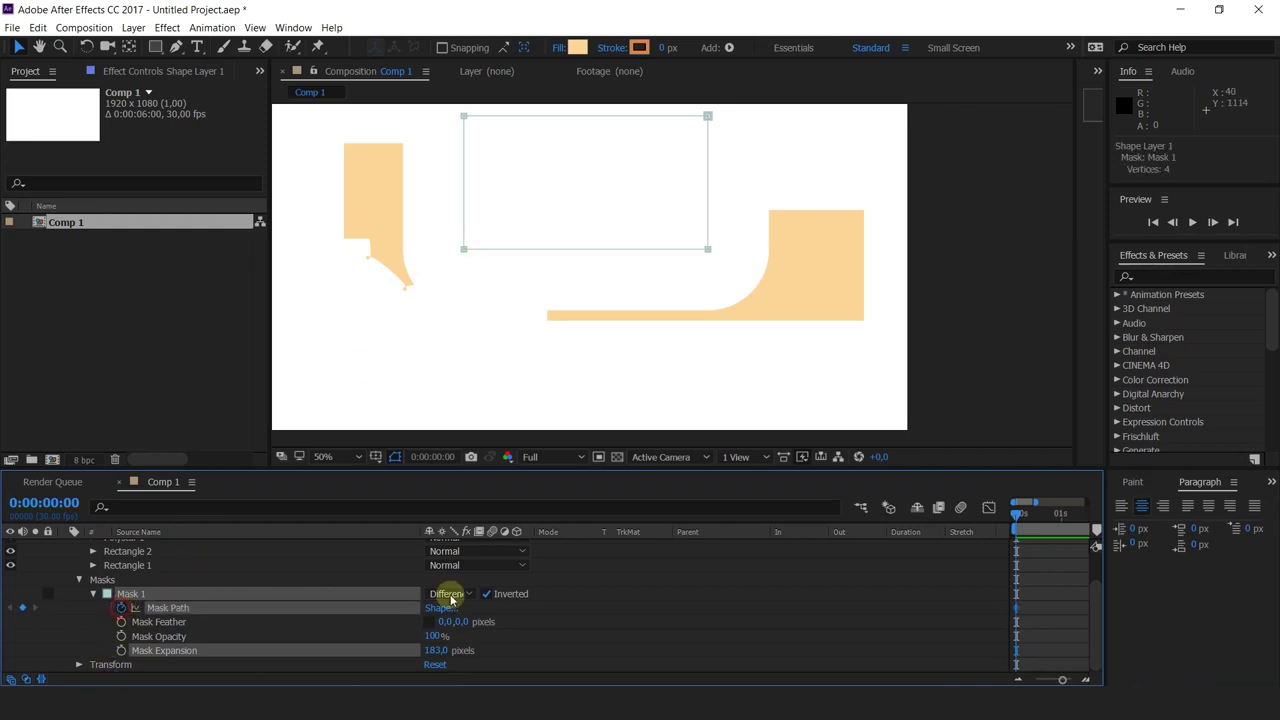
pyautogui.click(1045, 513)
pyautogui.moveTo(463, 250); pyautogui.dragTo(790, 212)
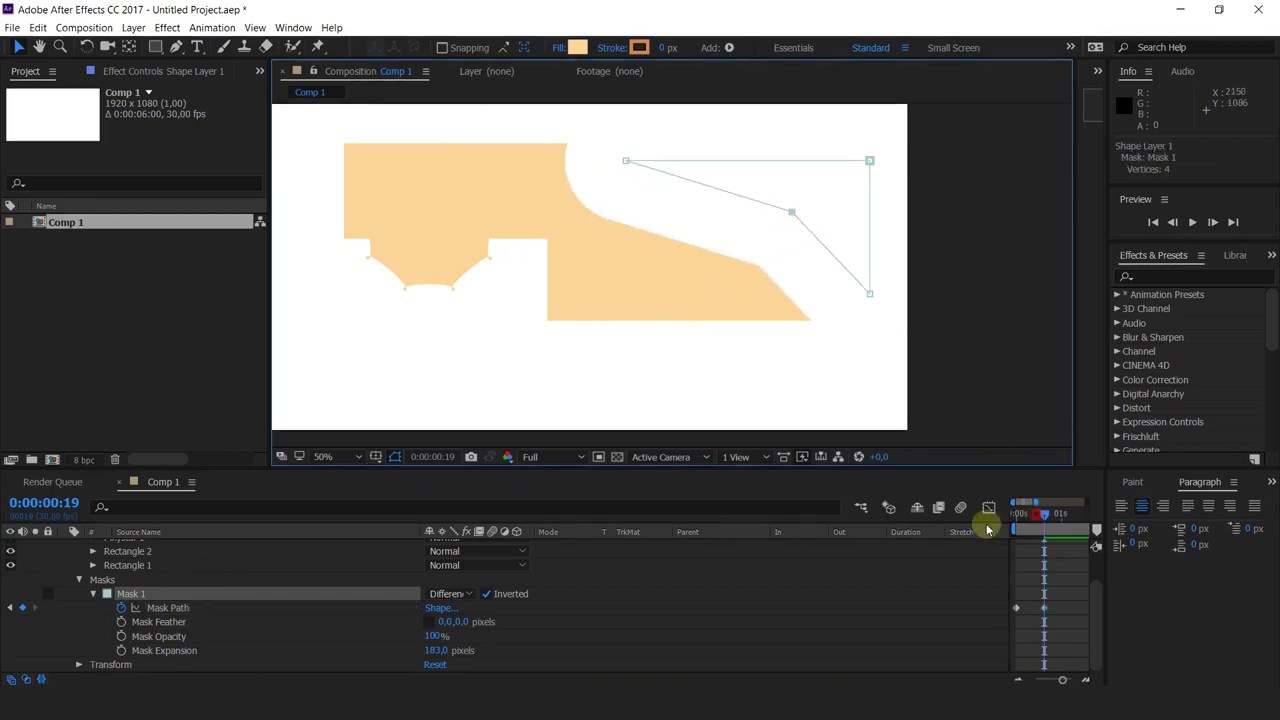
# - Preview the animated mask path, remove its keyframes, and deselect the mask
pyautogui.press('space')
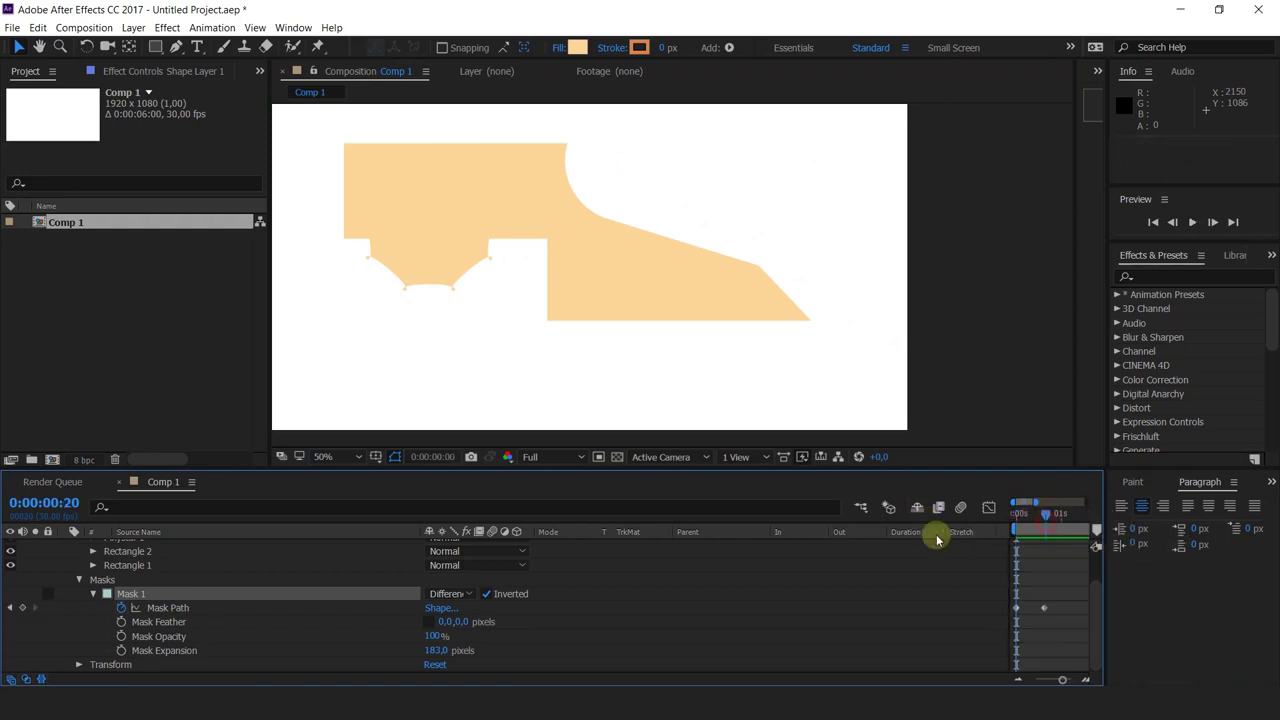
pyautogui.press('space')
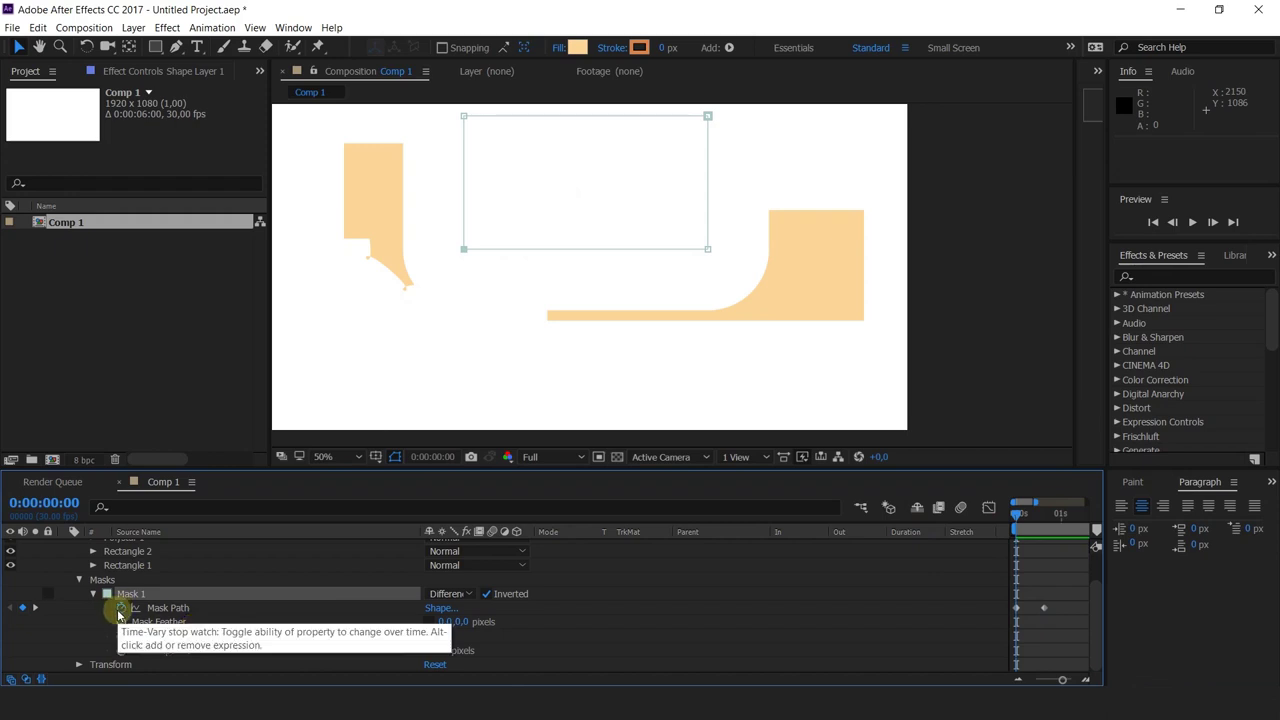
pyautogui.scroll(1, 117, 615)
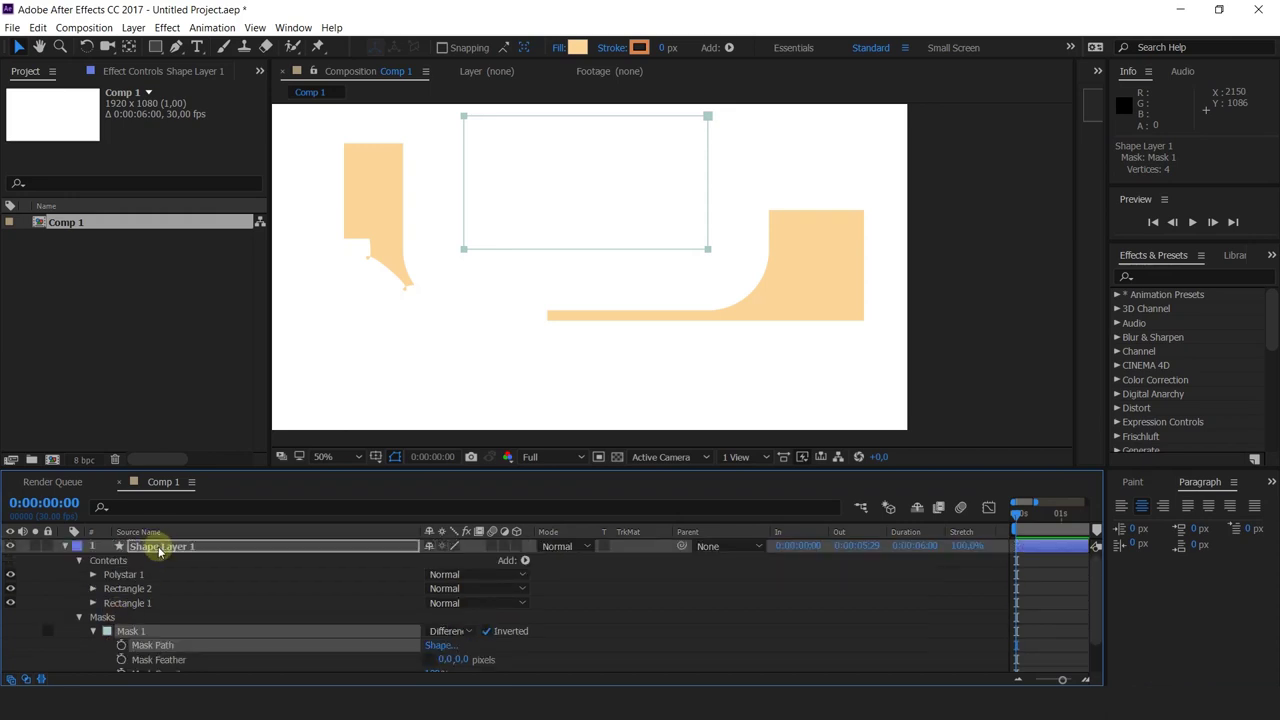
pyautogui.click(686, 594)
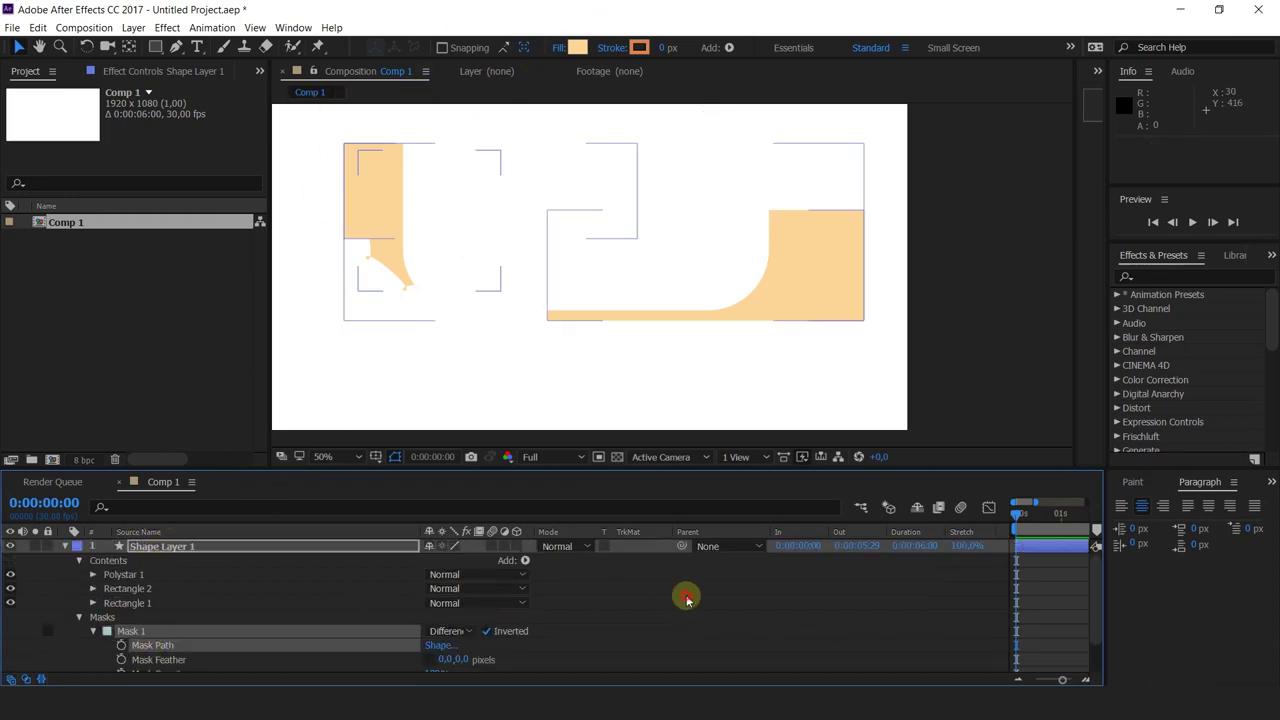
# - Activate the Rectangle tool and delete Shape Layer 1 from the composition
pyautogui.click(158, 49)
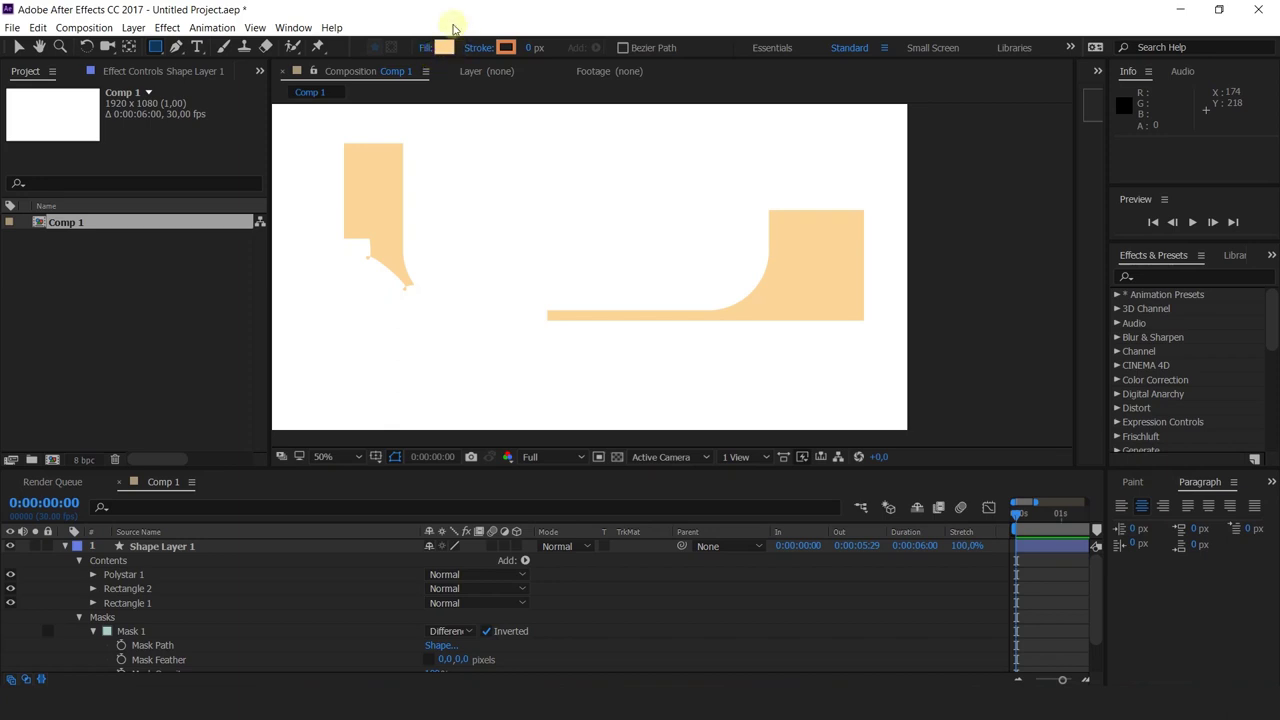
pyautogui.click(162, 546)
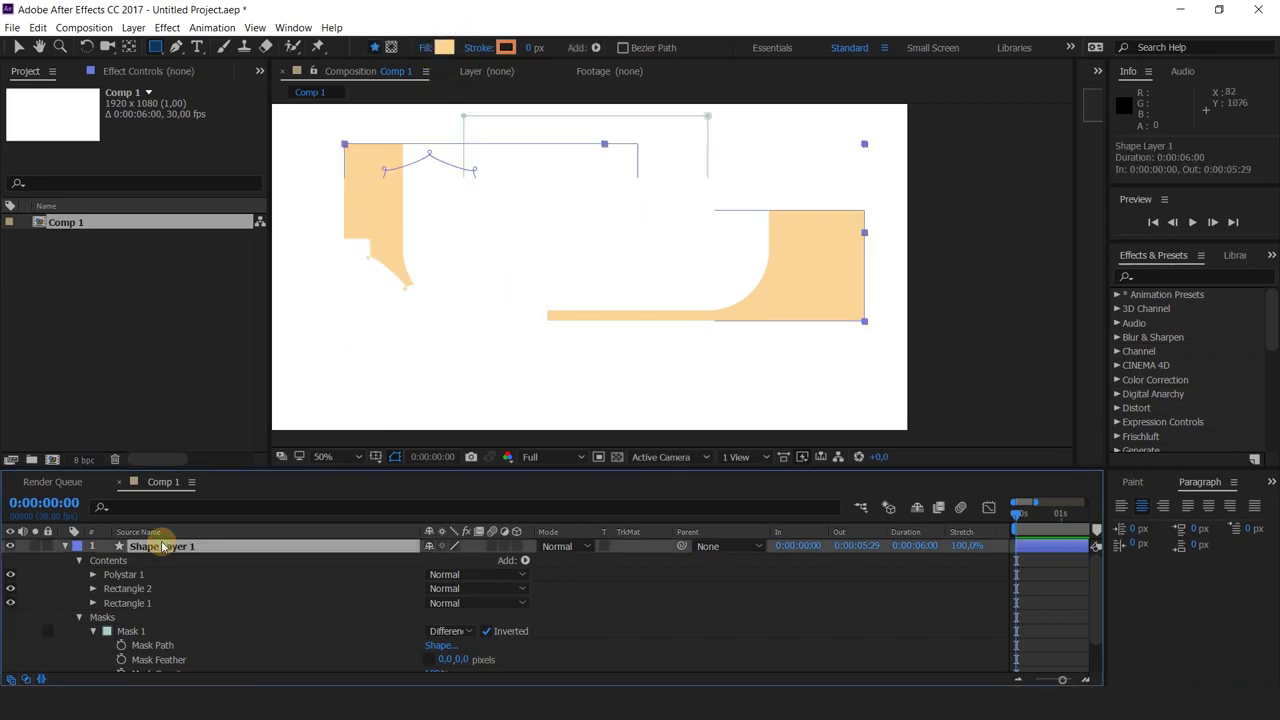
pyautogui.press('Delete')
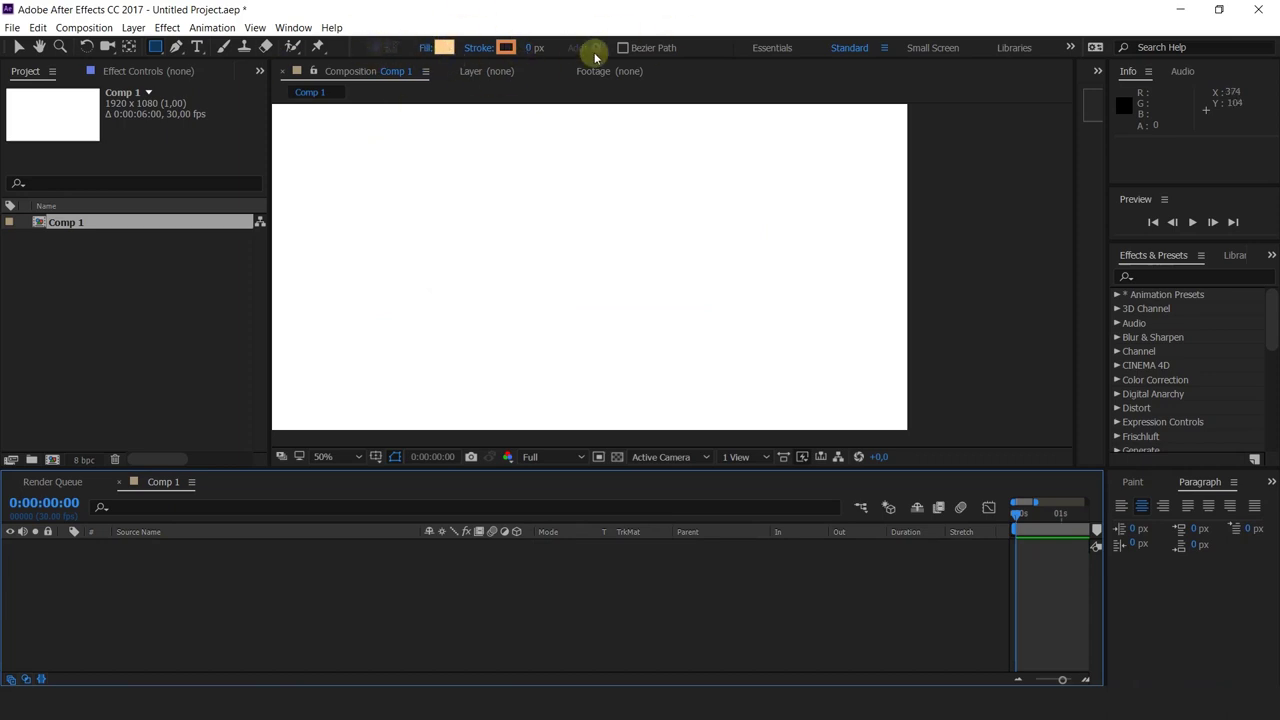
# - Try the None, Solid Color and Linear Gradient fill types, browse the blend modes, and set the fill to Radial Gradient
pyautogui.click(427, 50)
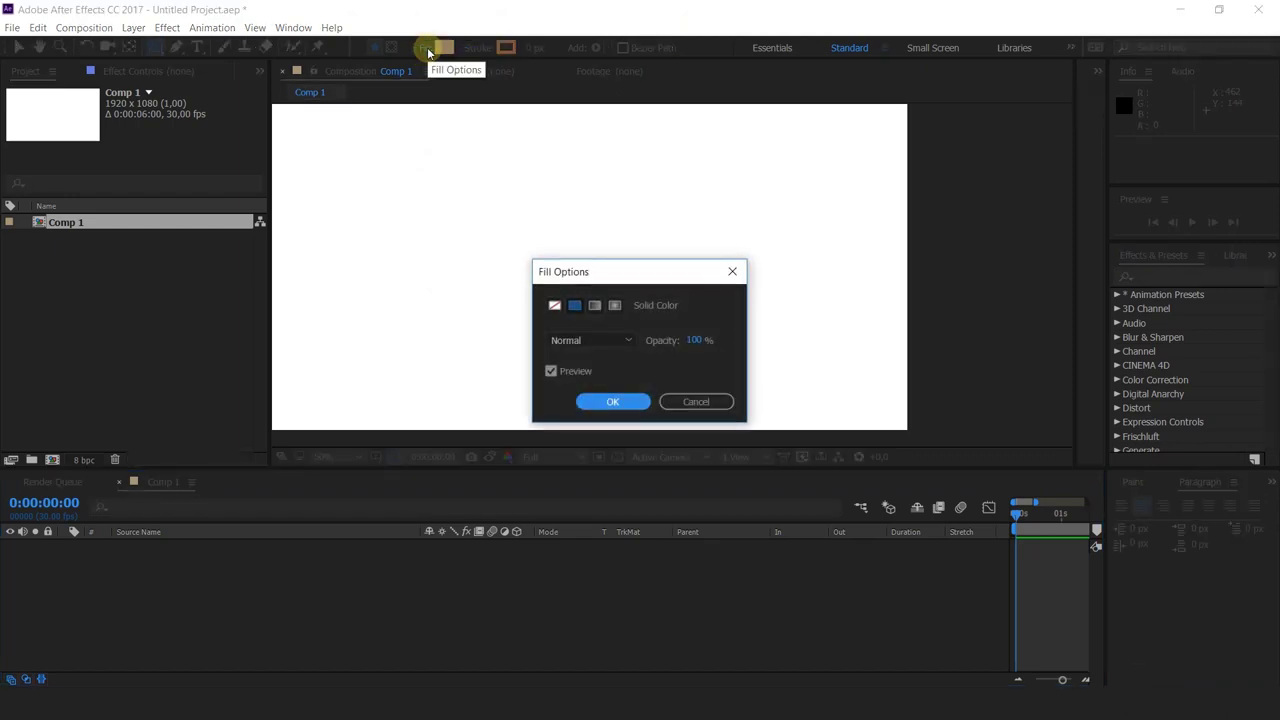
pyautogui.moveTo(603, 277); pyautogui.dragTo(581, 169)
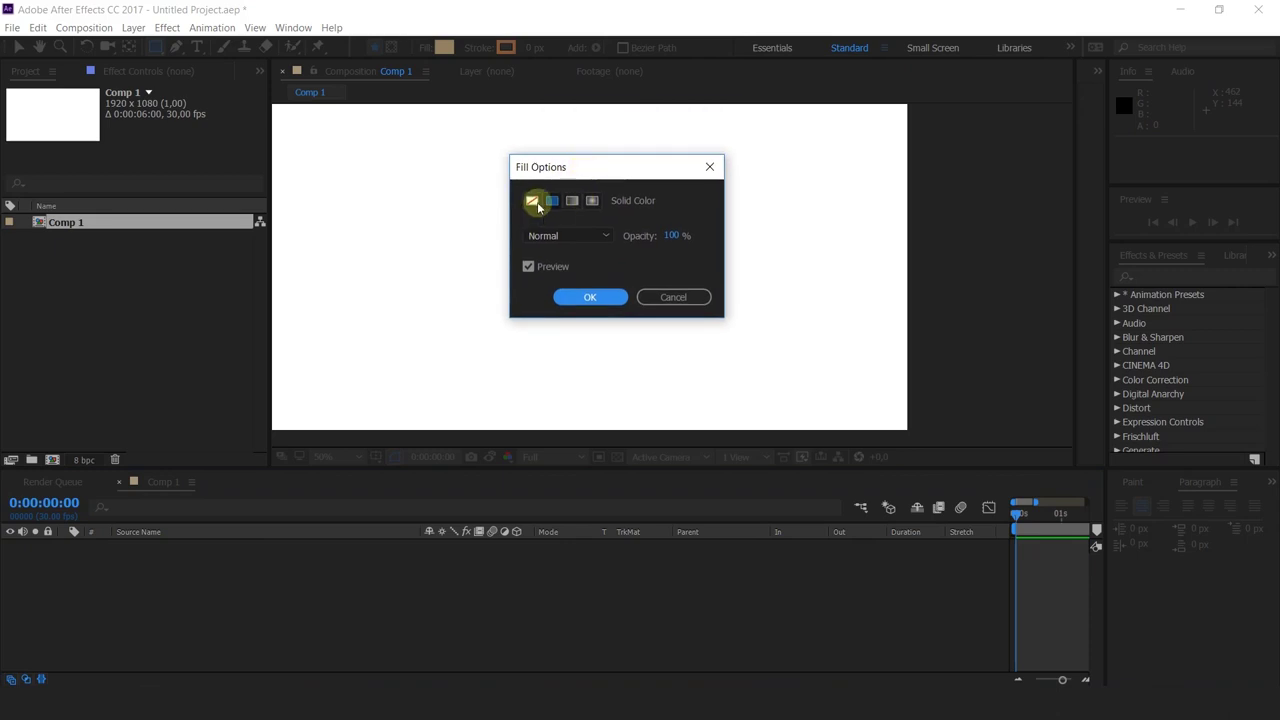
pyautogui.click(533, 201)
pyautogui.click(552, 200)
pyautogui.click(573, 203)
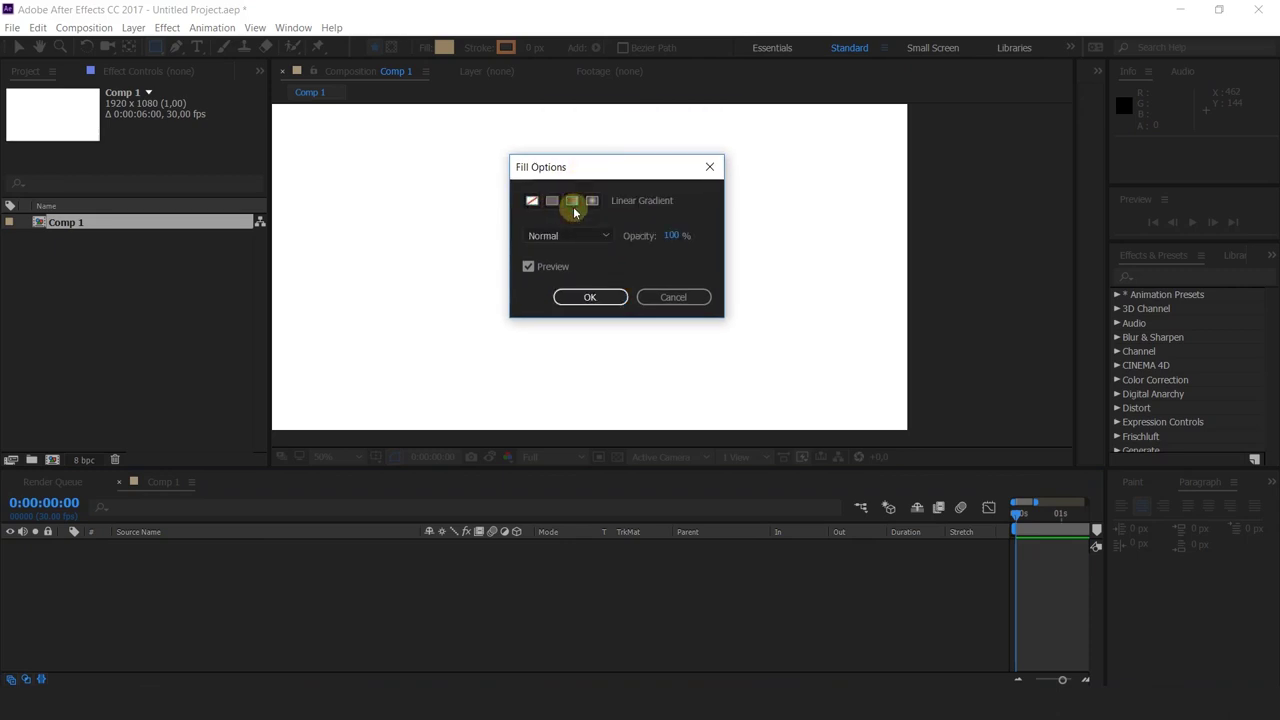
pyautogui.click(597, 205)
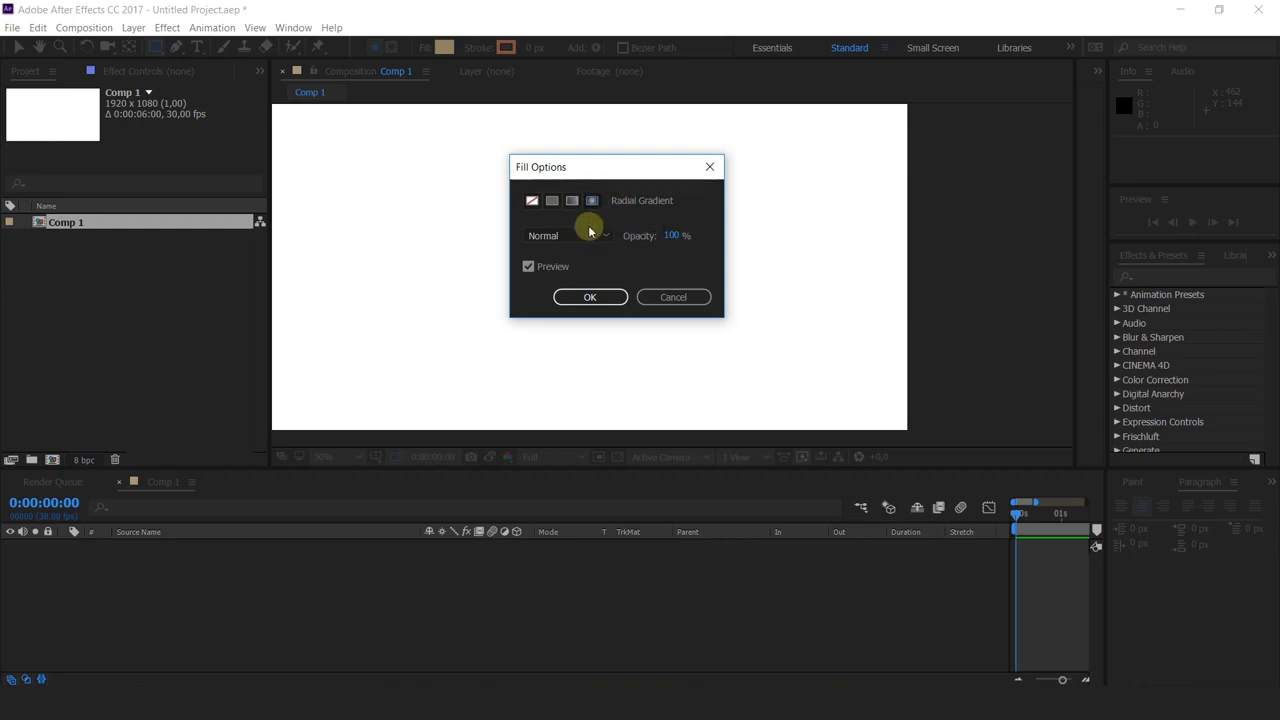
pyautogui.click(600, 237)
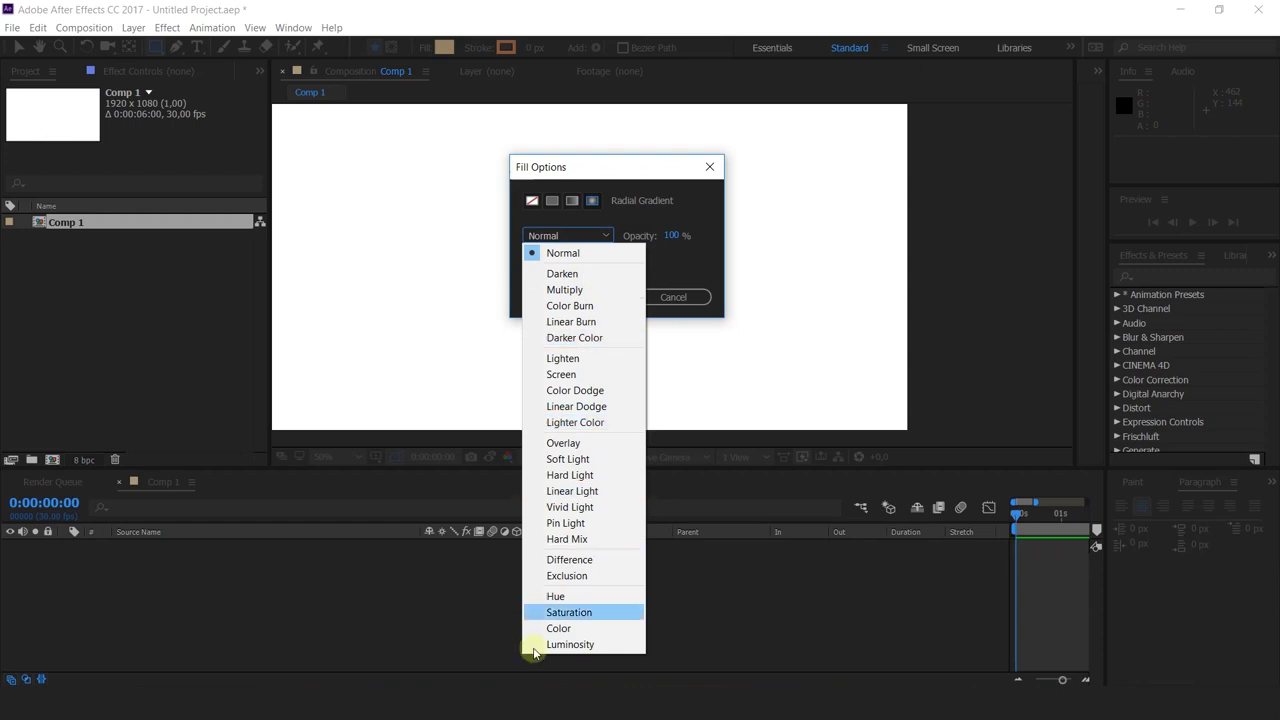
pyautogui.click(712, 200)
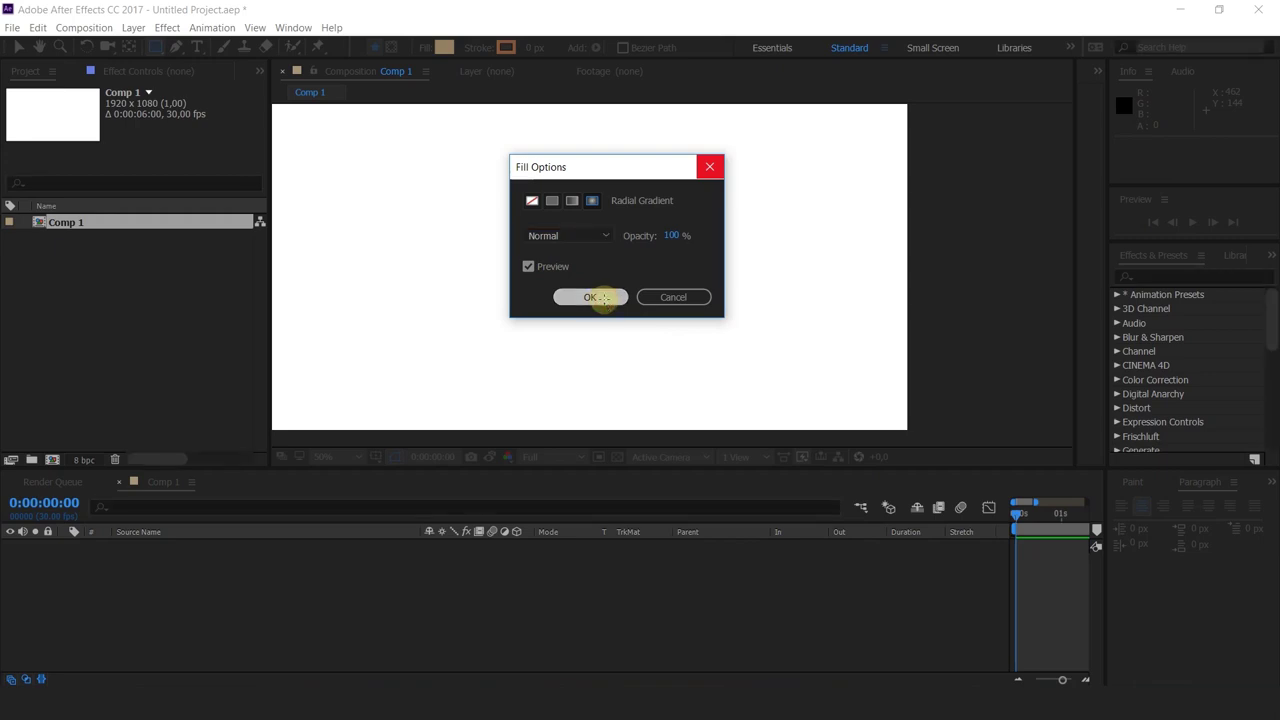
pyautogui.click(600, 298)
# - Draw a square with the radial gradient fill and change the gradient's starting color to pink FFA4A4
pyautogui.moveTo(469, 200); pyautogui.dragTo(550, 289)
pyautogui.moveTo(624, 350); pyautogui.dragTo(670, 401)
pyautogui.click(447, 48)
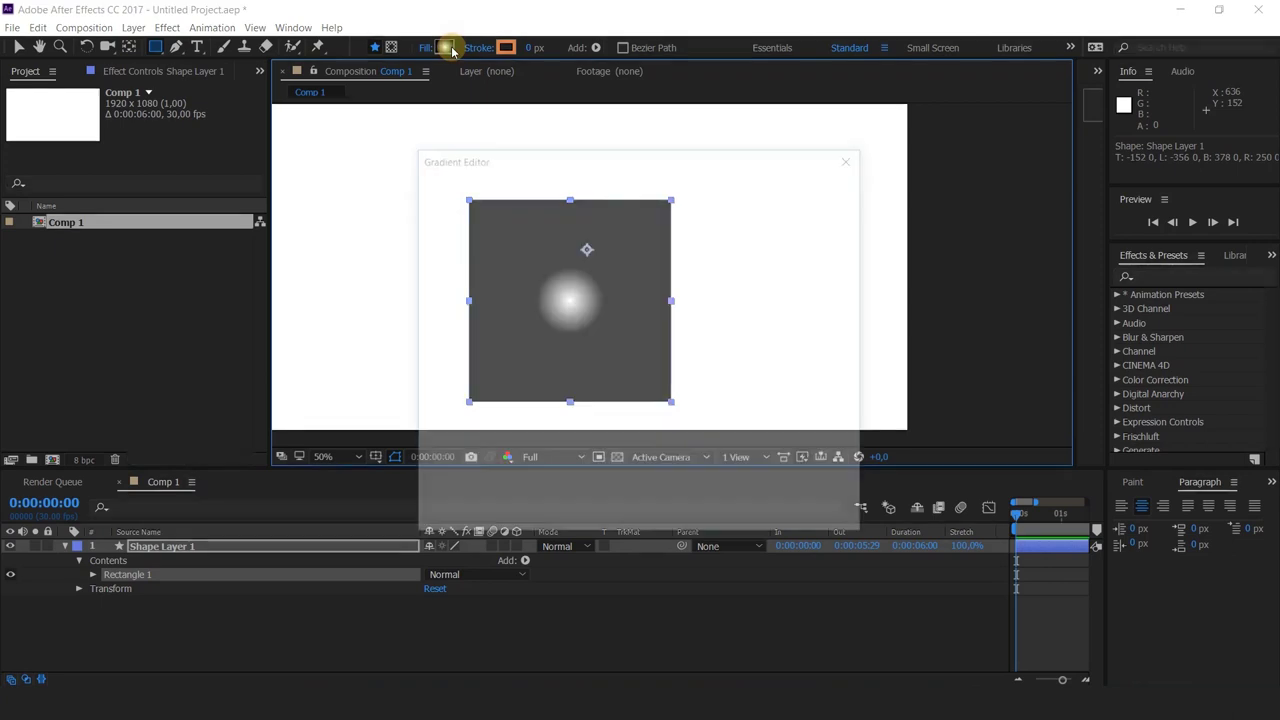
pyautogui.moveTo(551, 149); pyautogui.dragTo(890, 143)
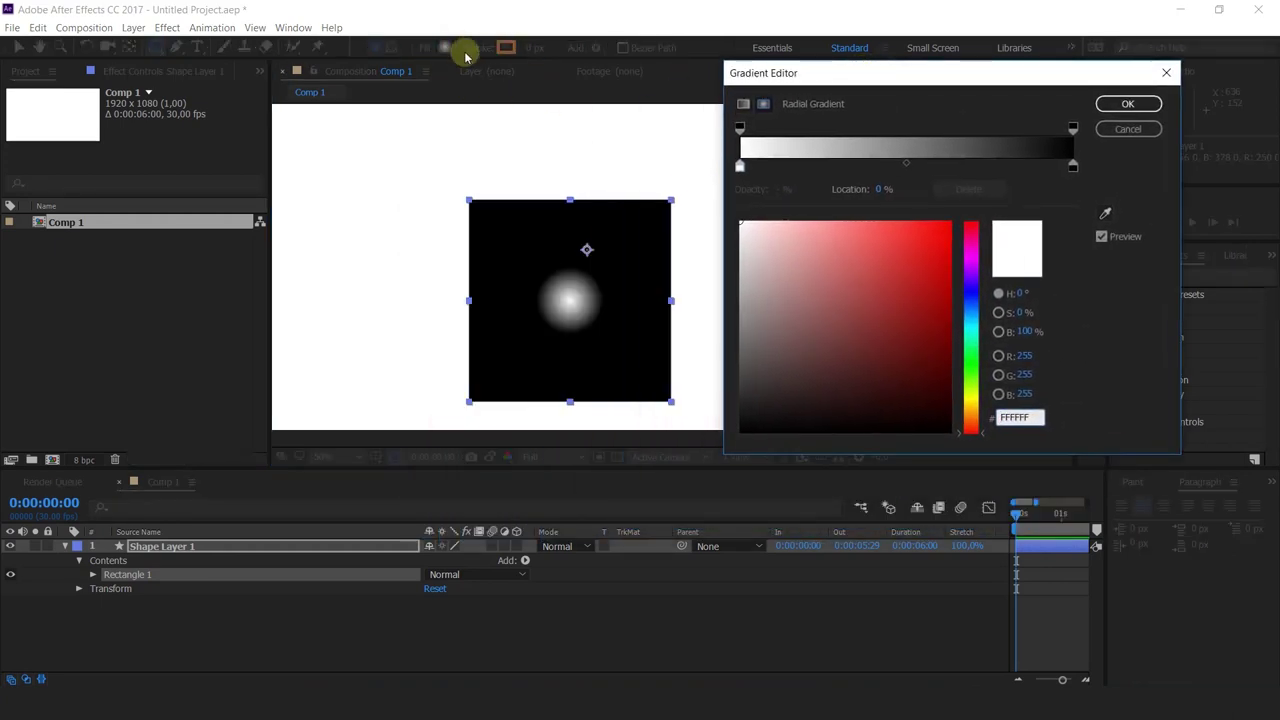
pyautogui.moveTo(914, 271); pyautogui.dragTo(812, 177)
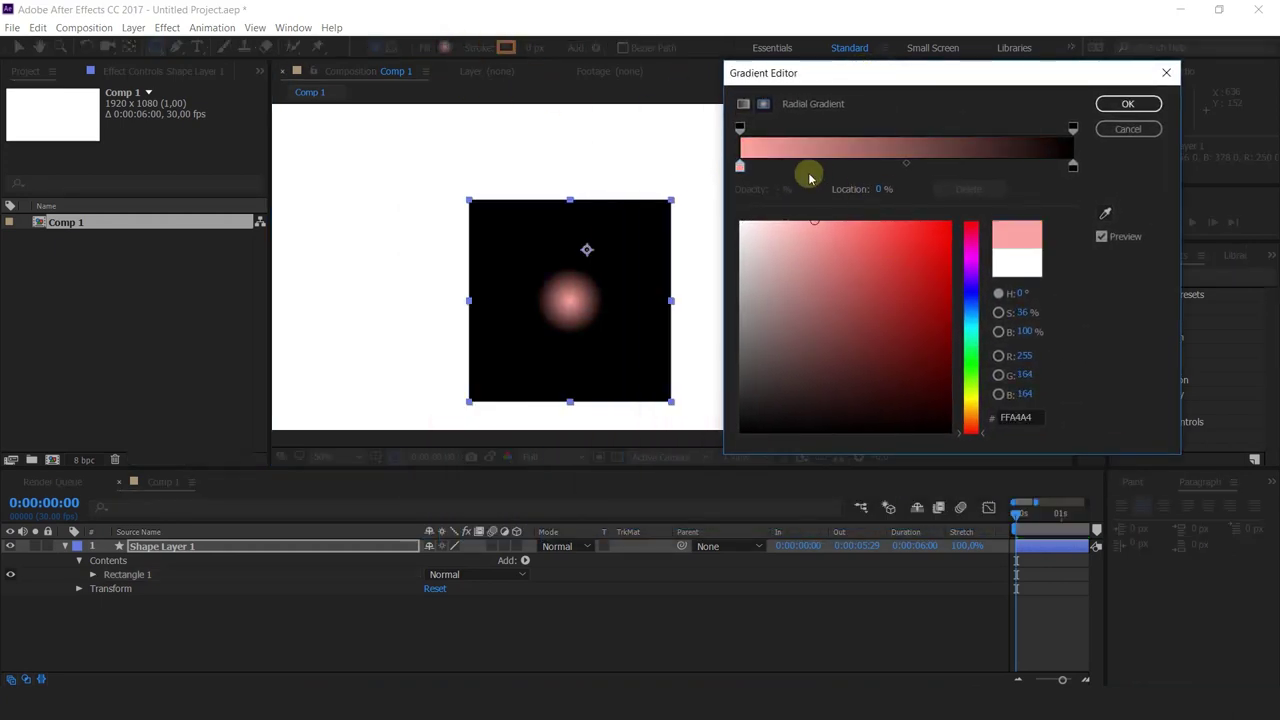
pyautogui.press('Return')
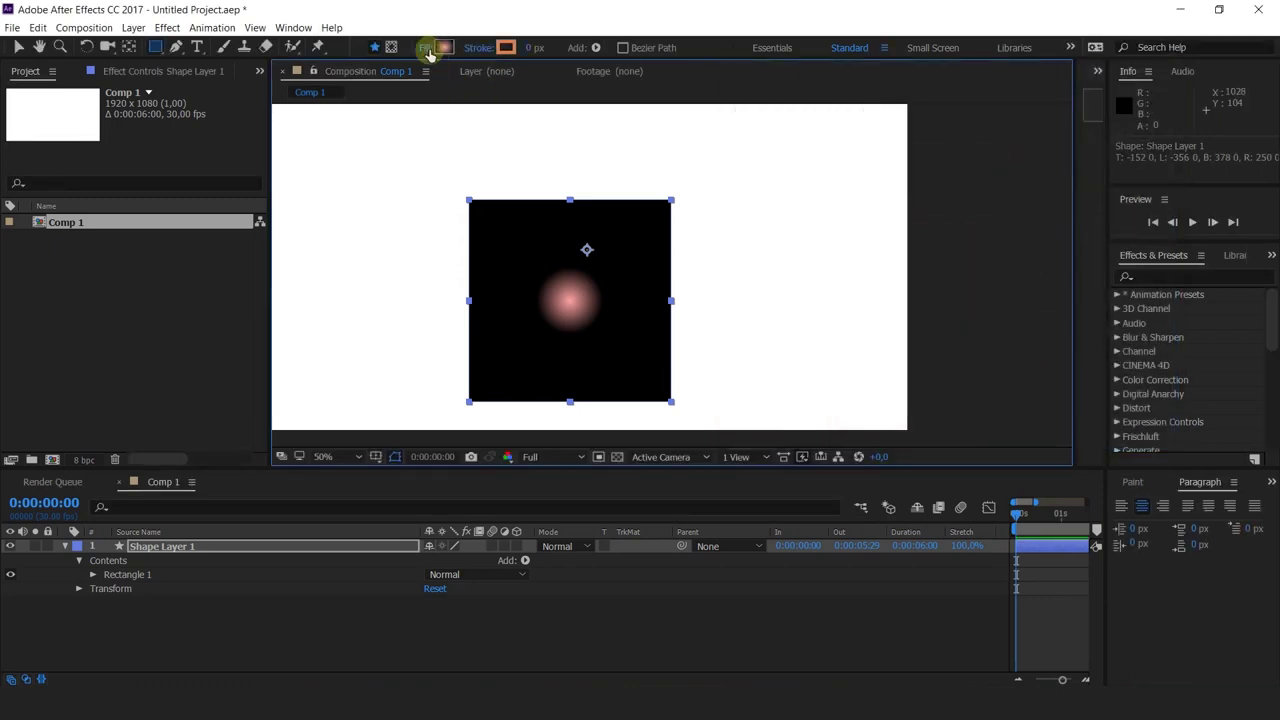
# - Switch the square's fill to Solid Color and set its stroke width to 87 px
pyautogui.click(426, 47)
pyautogui.click(552, 200)
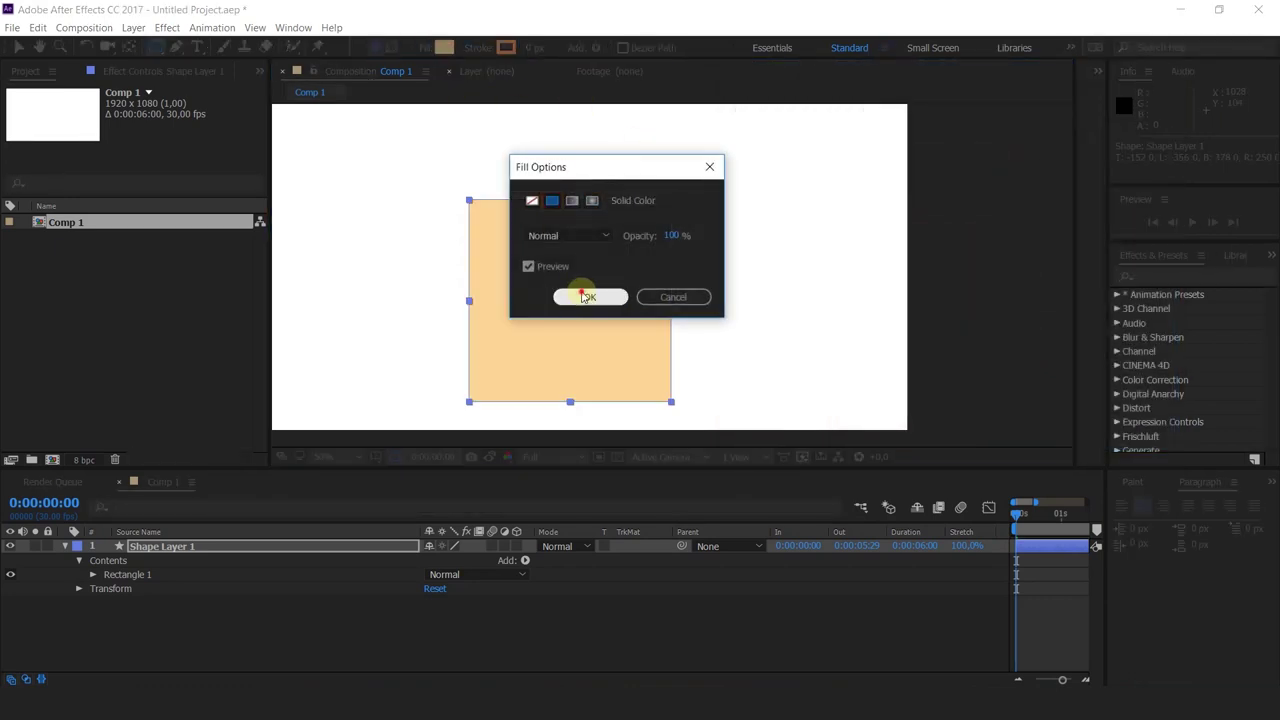
pyautogui.click(588, 297)
pyautogui.moveTo(528, 49)
pyautogui.mouseDown()
pyautogui.moveTo(586, 49)
pyautogui.moveTo(622, 72)
pyautogui.mouseUp()
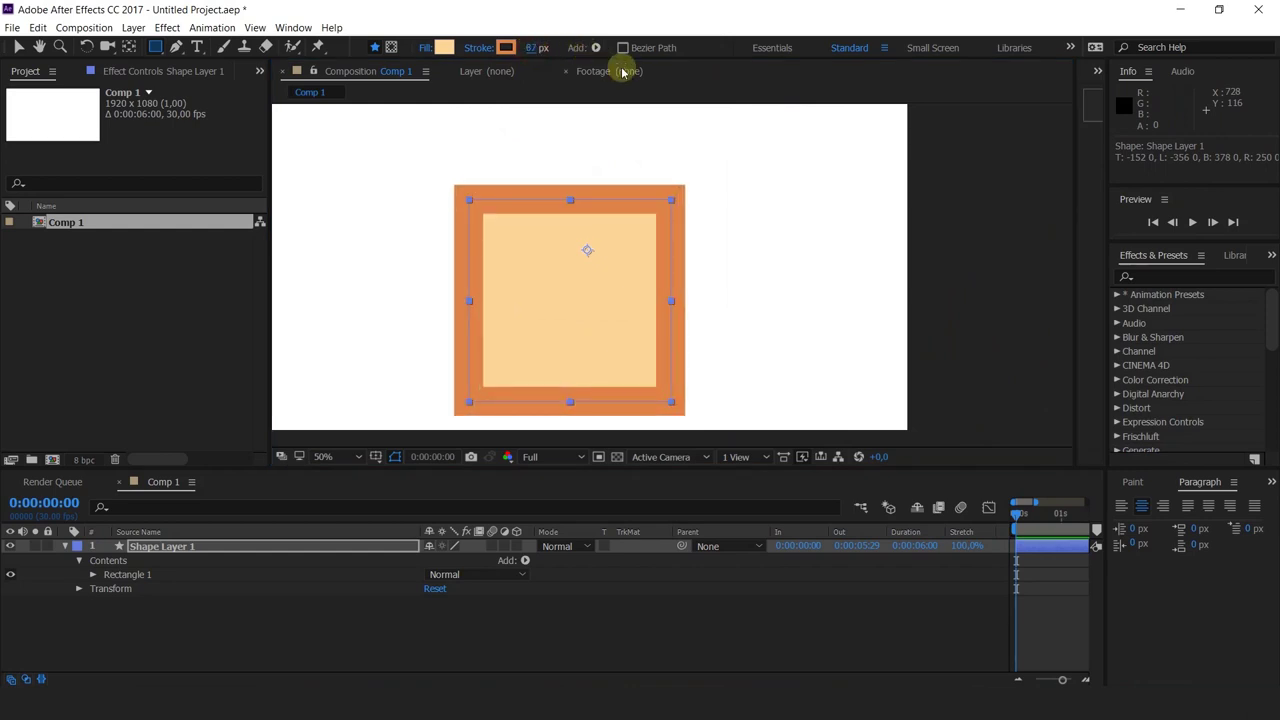
# - Try Linear Gradient and Radial Gradient on the square's stroke, and return it to Solid Color
pyautogui.click(478, 50)
pyautogui.moveTo(550, 163); pyautogui.dragTo(644, 131)
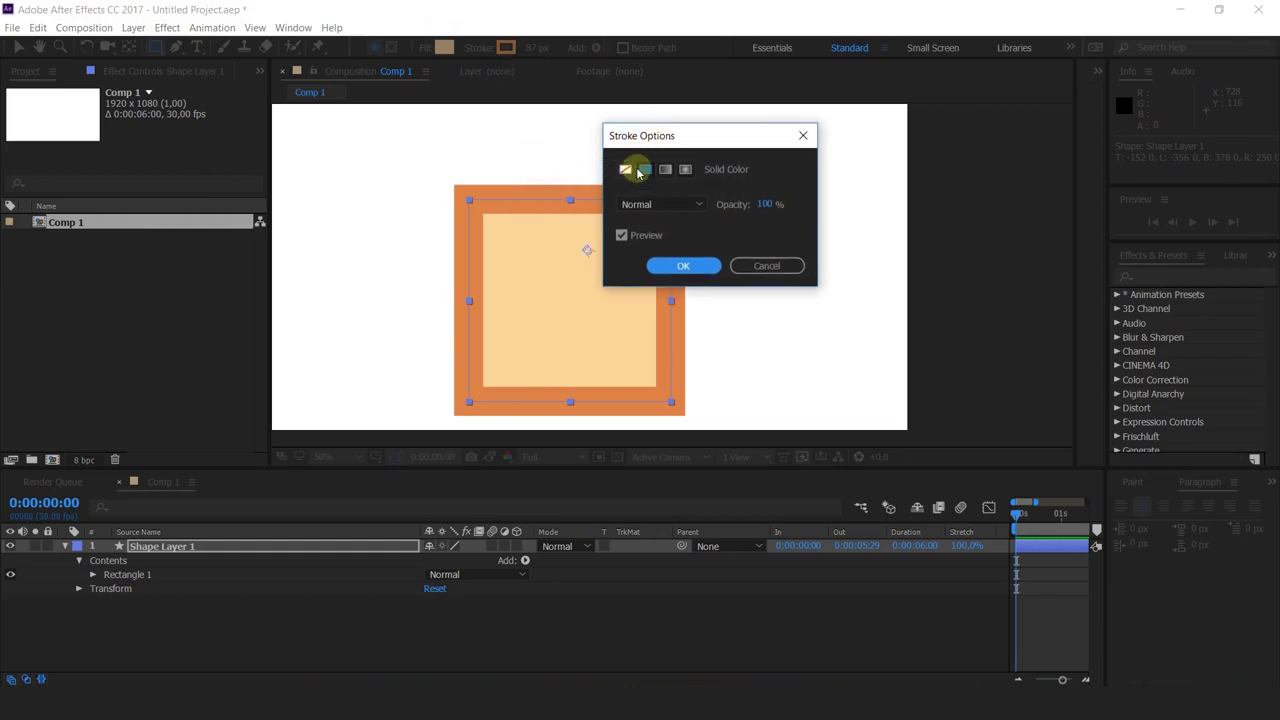
pyautogui.click(665, 171)
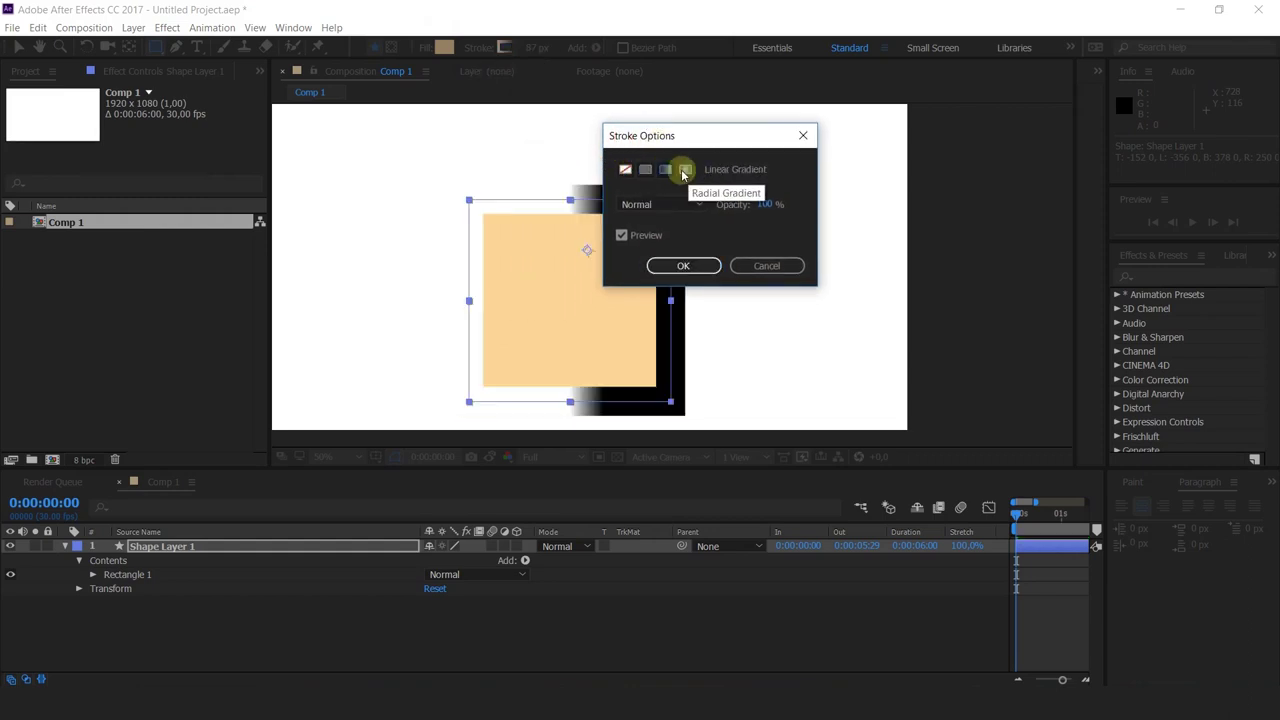
pyautogui.click(685, 169)
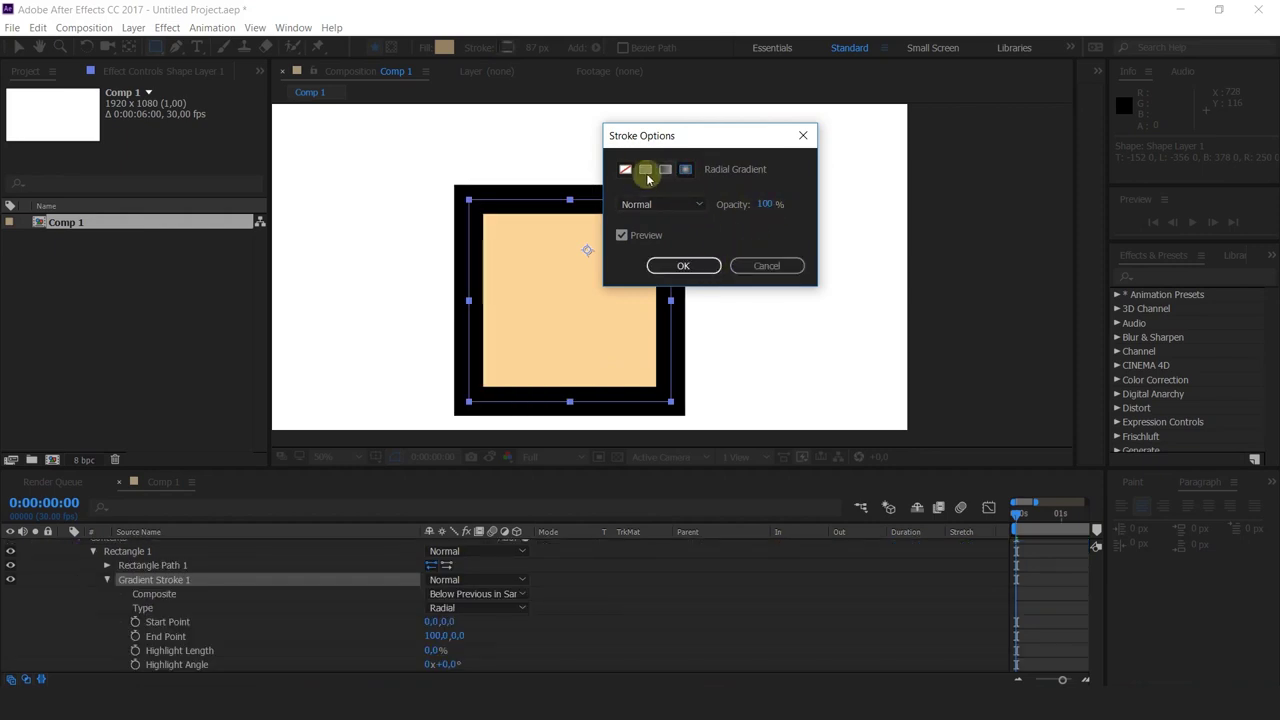
pyautogui.click(645, 176)
pyautogui.click(683, 265)
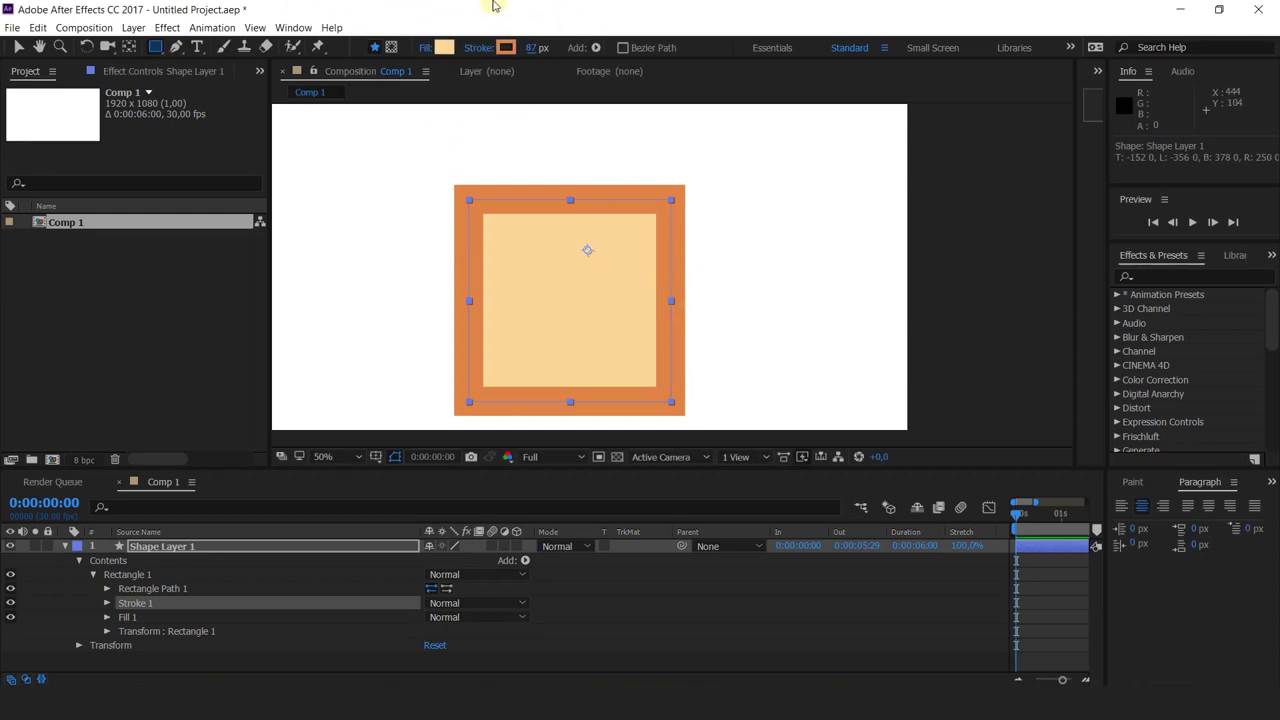
# - Delete Shape Layer 1 and activate the Pen tool
pyautogui.click(162, 547)
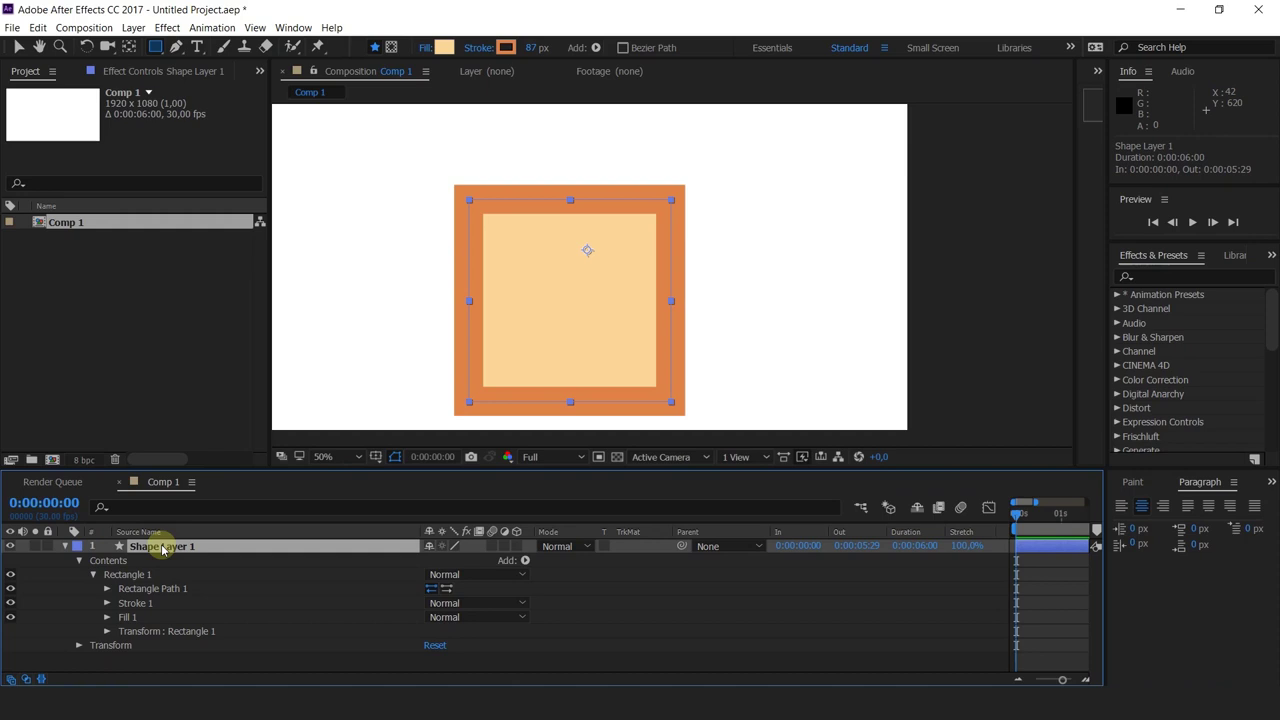
pyautogui.press('Delete')
pyautogui.press('g')
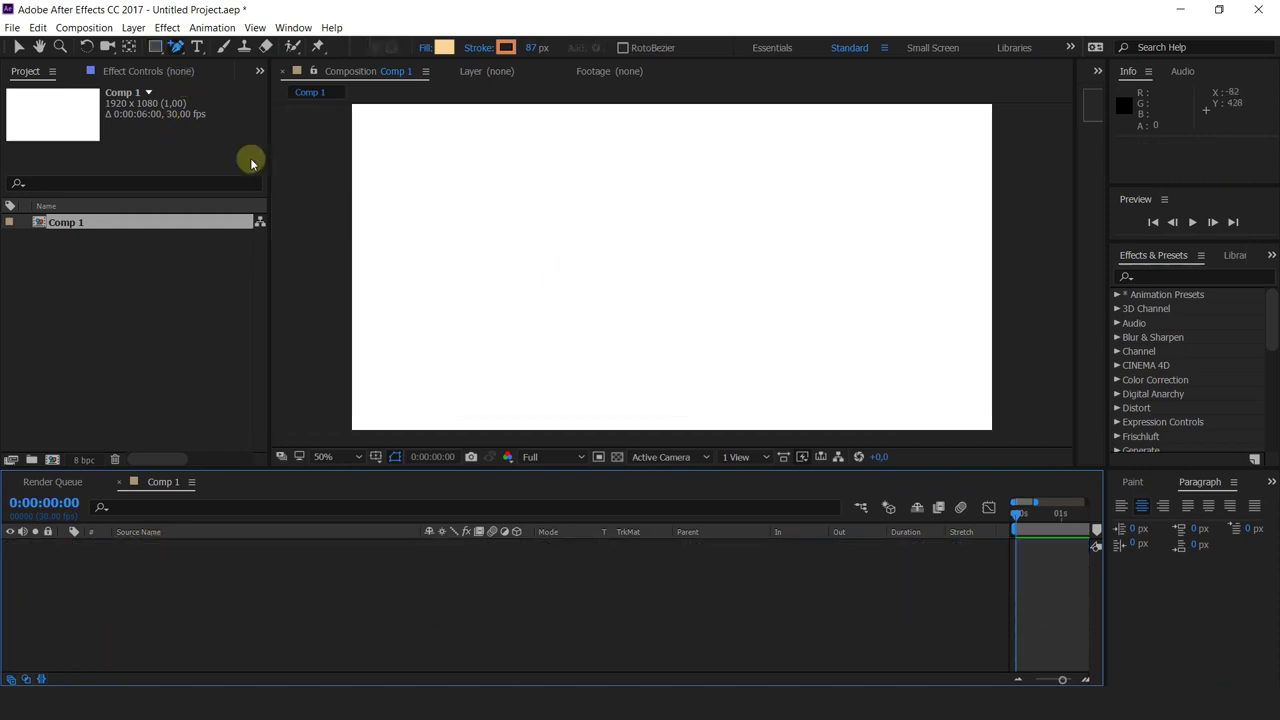
pyautogui.moveTo(176, 47); pyautogui.dragTo(212, 50)
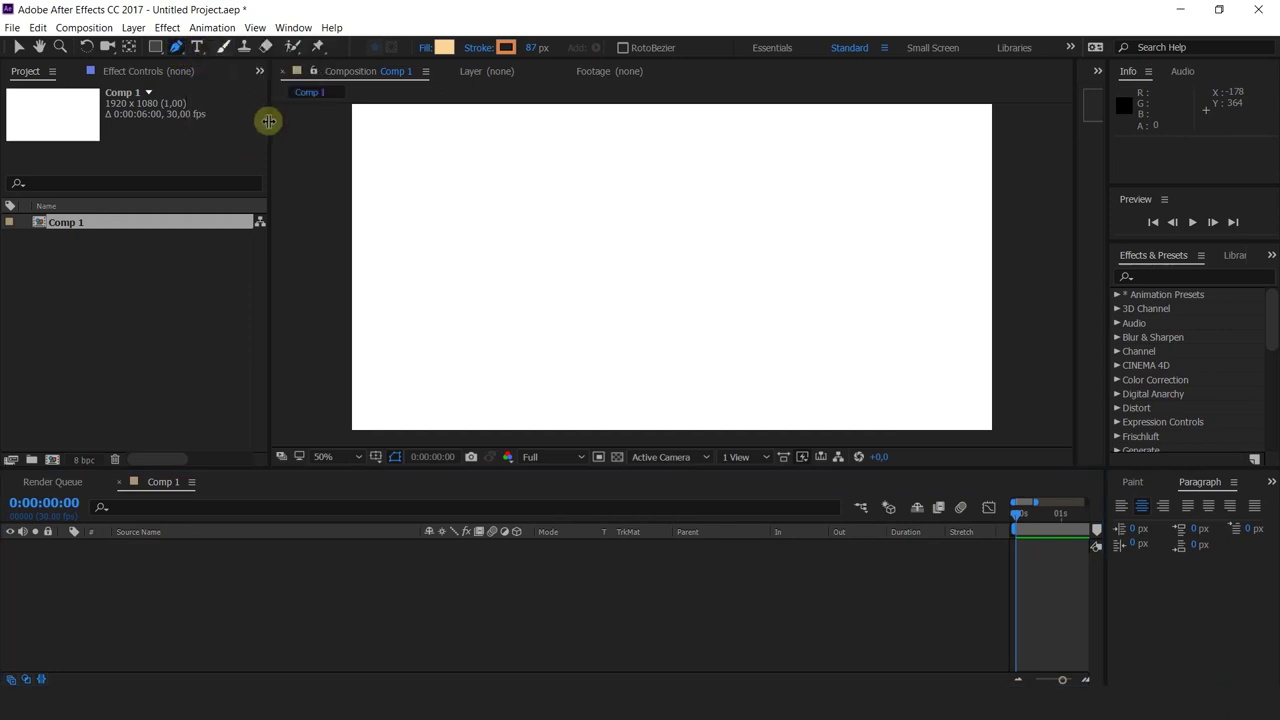
# - Draw a closed freeform shape across the composition with a wavy upper edge, a straight base and a sharp notch on its left side
pyautogui.click(403, 199)
pyautogui.moveTo(607, 192); pyautogui.dragTo(638, 210)
pyautogui.moveTo(684, 248)
pyautogui.mouseDown()
pyautogui.moveTo(769, 266)
pyautogui.moveTo(708, 284)
pyautogui.moveTo(727, 284)
pyautogui.mouseUp()
pyautogui.moveTo(866, 253); pyautogui.dragTo(924, 236)
pyautogui.click(906, 355)
pyautogui.moveTo(455, 368); pyautogui.dragTo(538, 260)
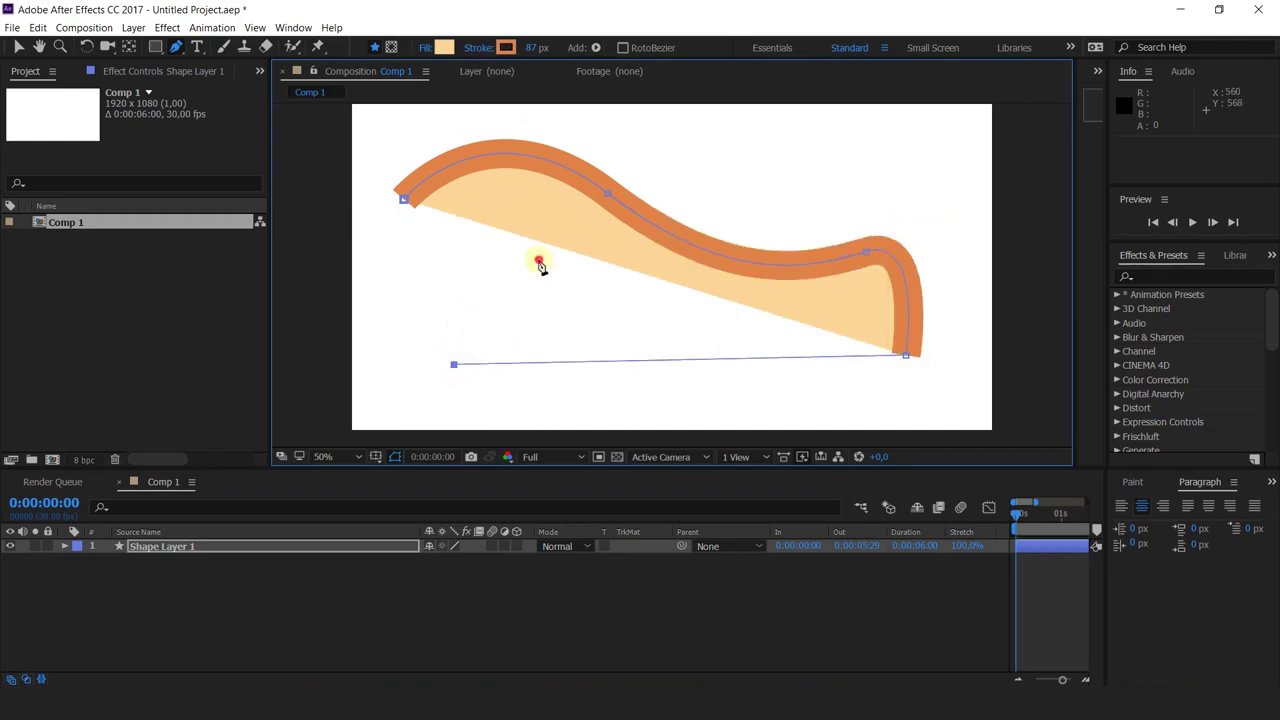
pyautogui.click(403, 199)
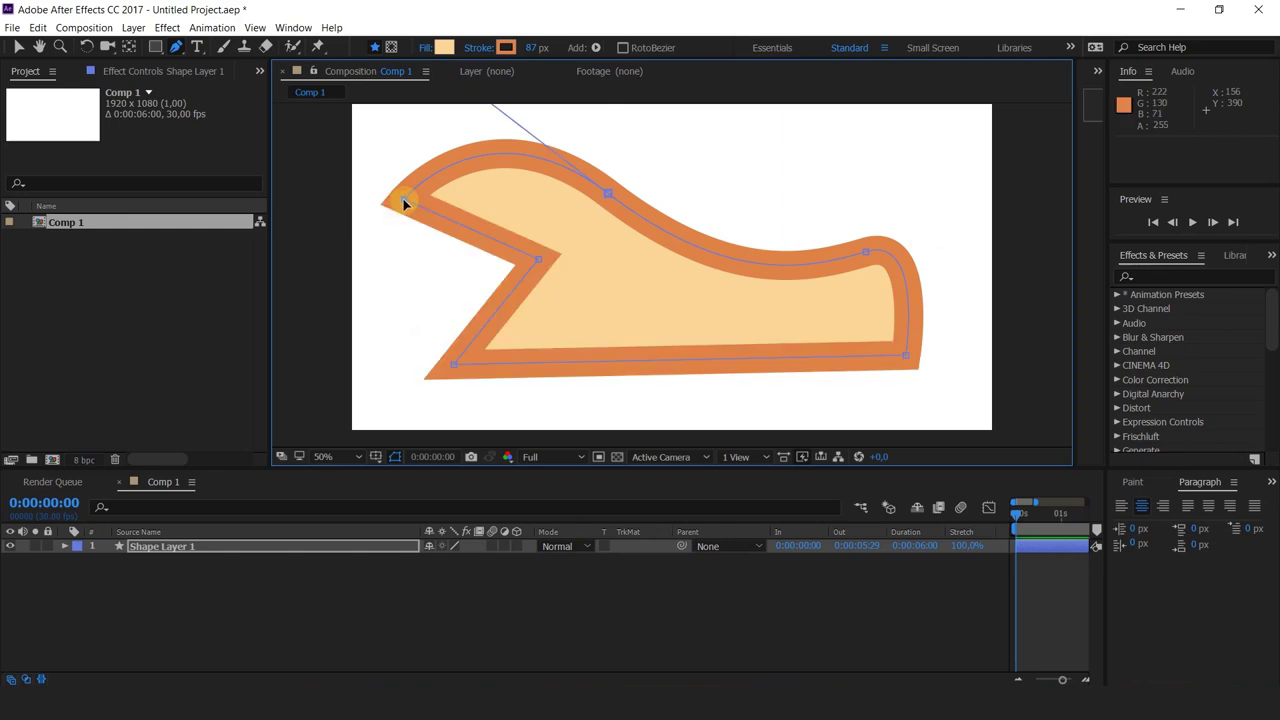
pyautogui.click(465, 360)
pyautogui.click(535, 261)
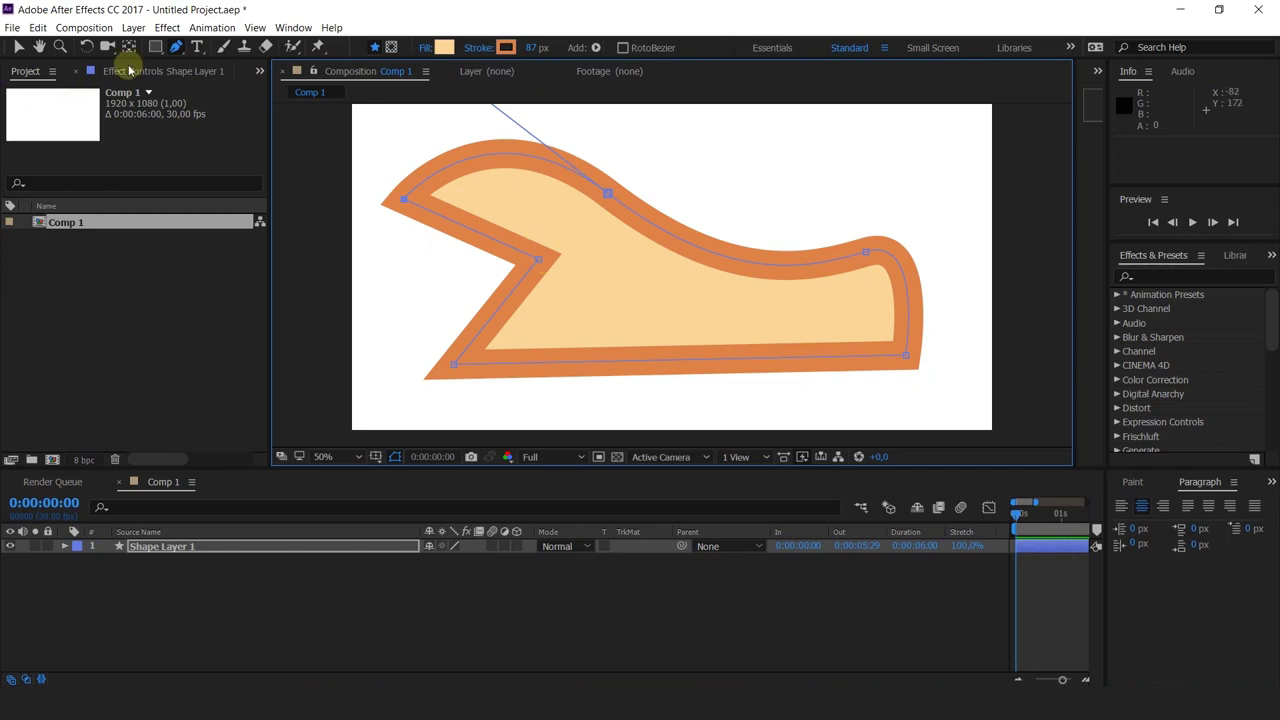
# - Add two vertices to the shape's upper curve with the Add Vertex tool, one on either side of the existing curve point
pyautogui.moveTo(176, 47); pyautogui.dragTo(208, 67)
pyautogui.click(472, 161)
pyautogui.click(645, 220)
# - Delete the original upper curve vertex and the added vertex to its left with the Delete Vertex tool
pyautogui.moveTo(176, 47); pyautogui.dragTo(240, 88)
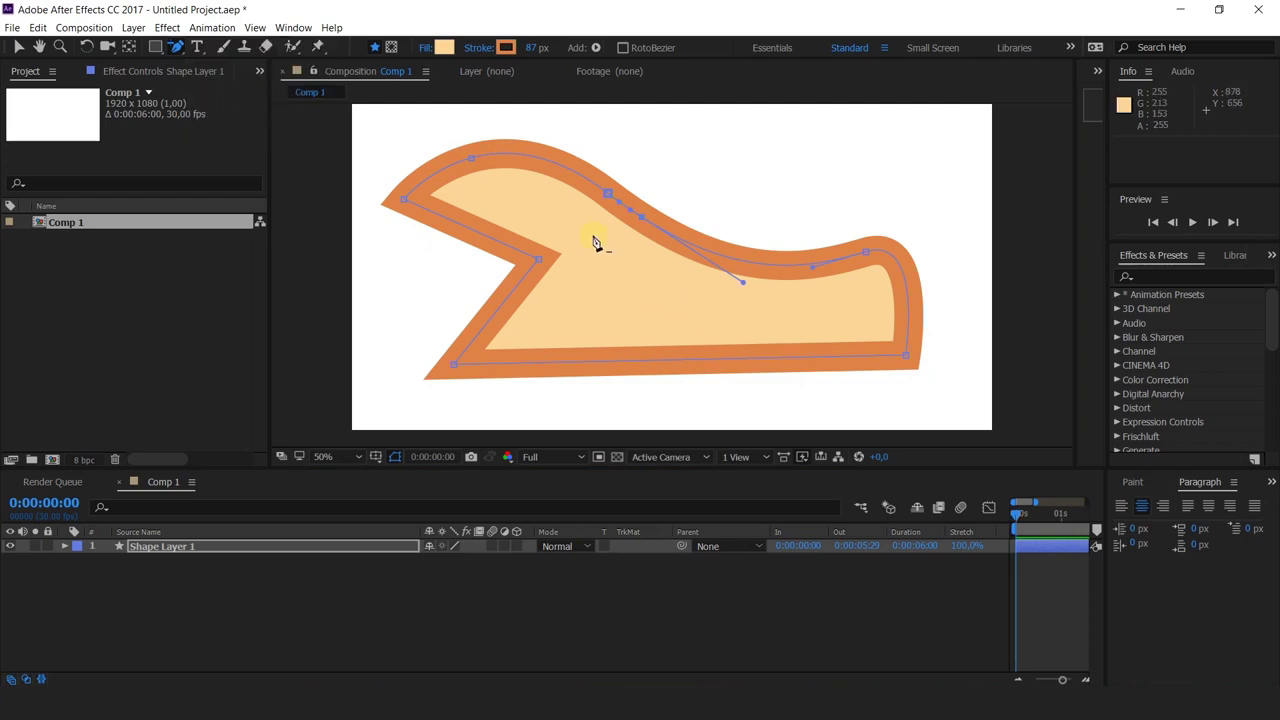
pyautogui.click(610, 196)
pyautogui.click(466, 162)
pyautogui.click(472, 166)
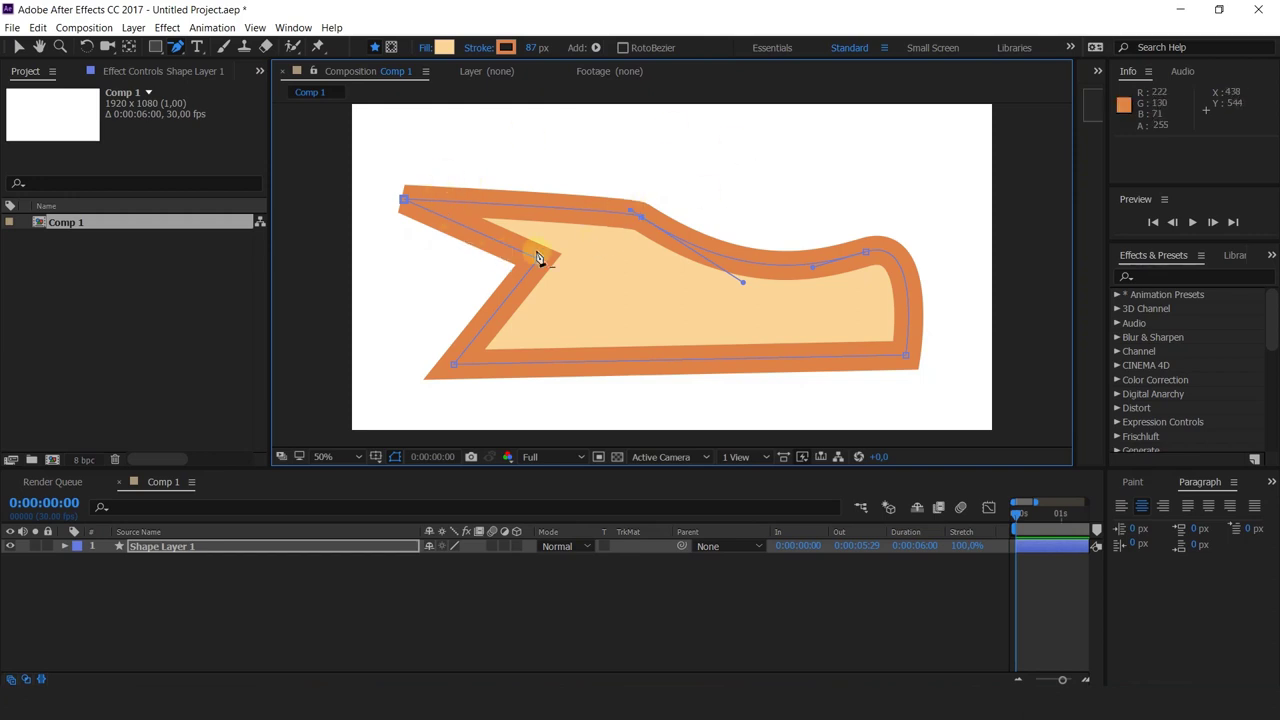
# - Smooth the left notch's inner vertex and the upper edge's middle vertex by pulling out direction handles with the Convert Vertex tool
pyautogui.click(177, 48)
pyautogui.moveTo(177, 48); pyautogui.dragTo(245, 105)
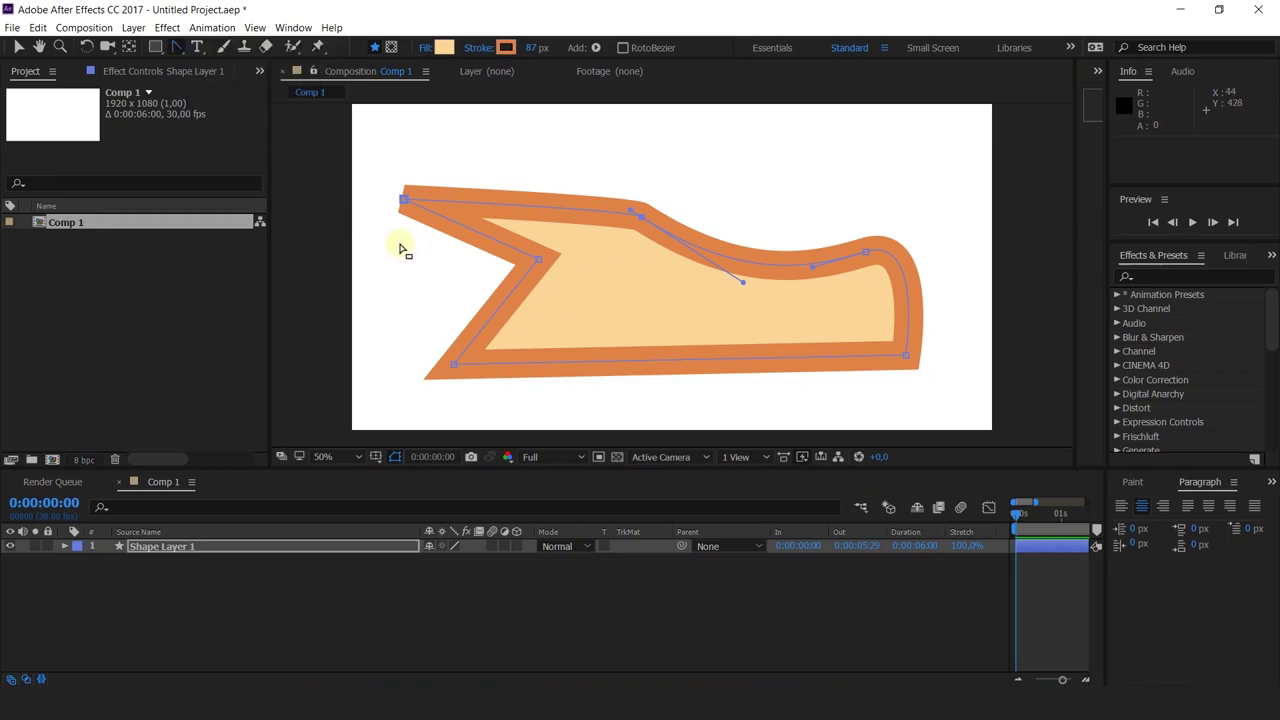
pyautogui.moveTo(540, 261); pyautogui.dragTo(548, 337)
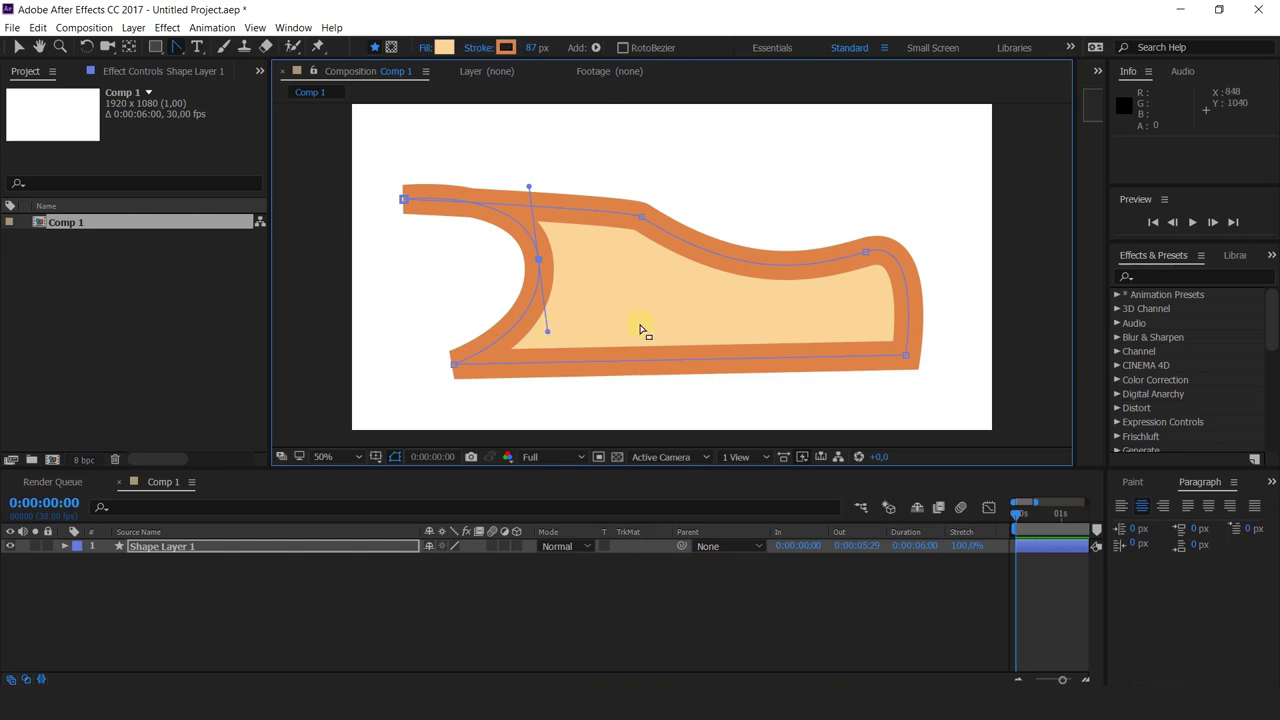
pyautogui.click(641, 216)
pyautogui.moveTo(641, 216); pyautogui.dragTo(548, 126)
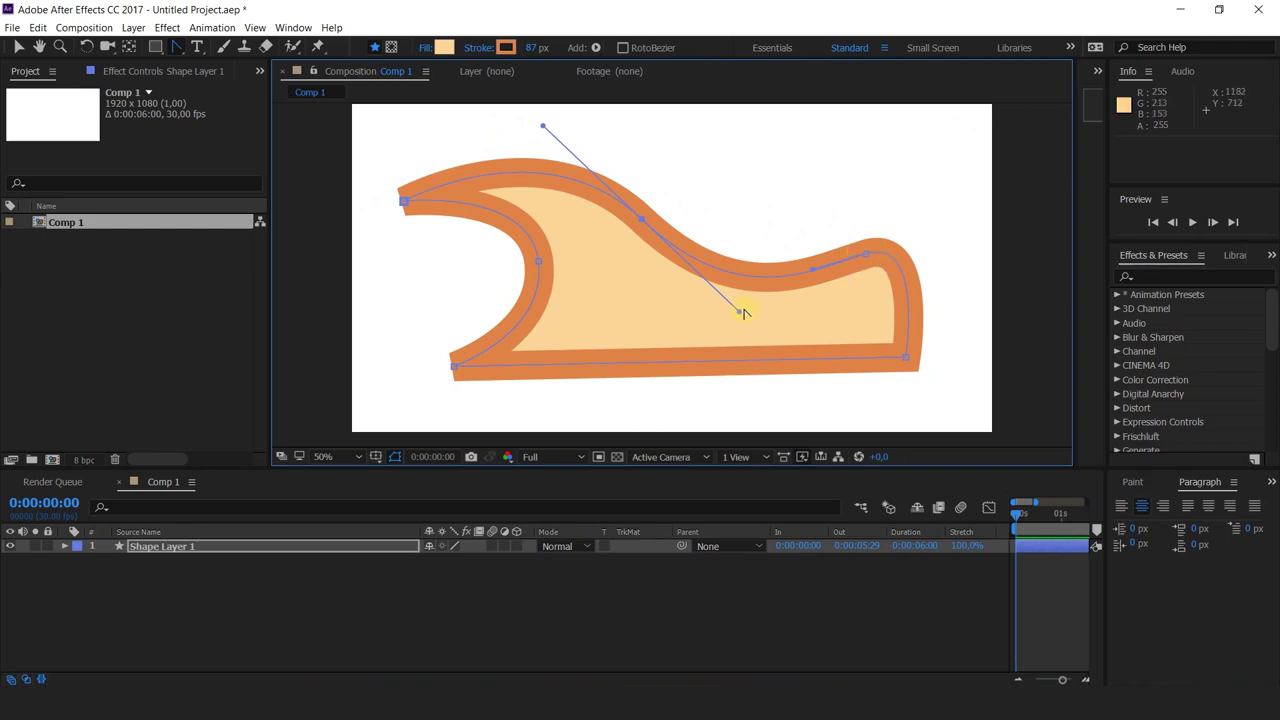
# - Convert the upper middle vertex to a corner and back to smooth, and pull both of its handles upward independently to form a dip
pyautogui.keyDown('alt'); pyautogui.click(640, 220); pyautogui.keyUp('alt')
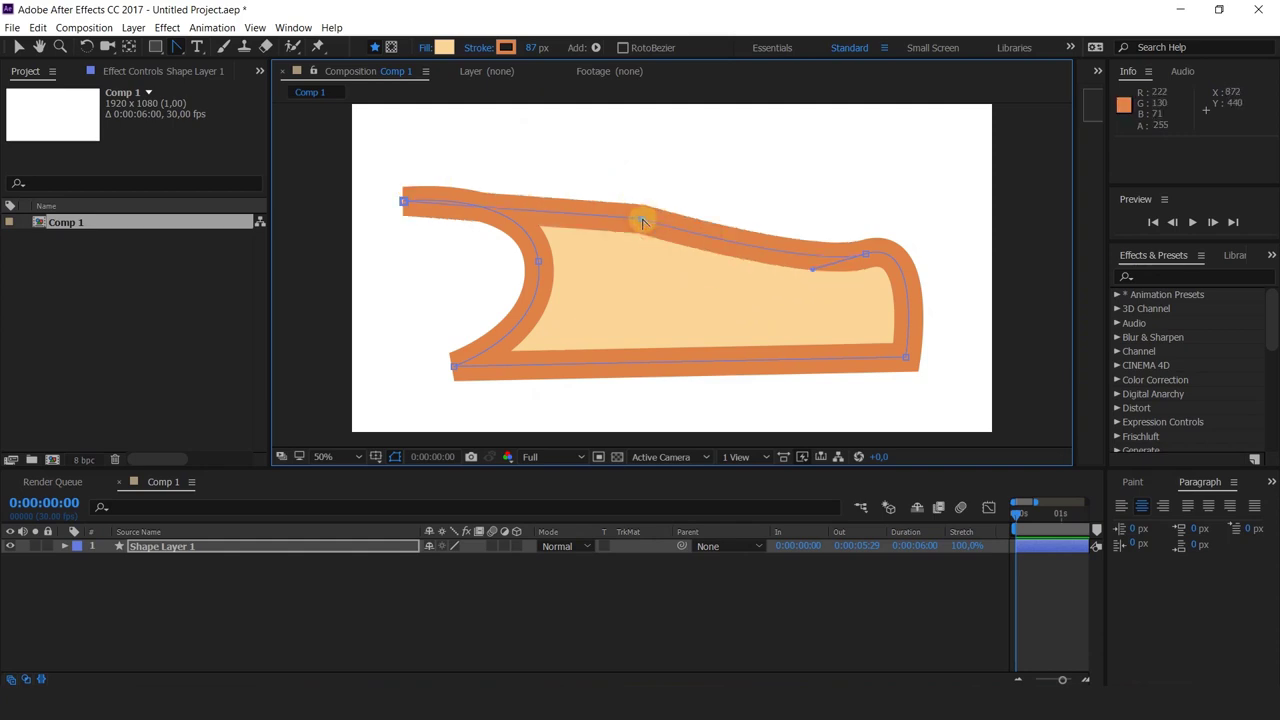
pyautogui.keyDown('alt'); pyautogui.click(640, 220); pyautogui.keyUp('alt')
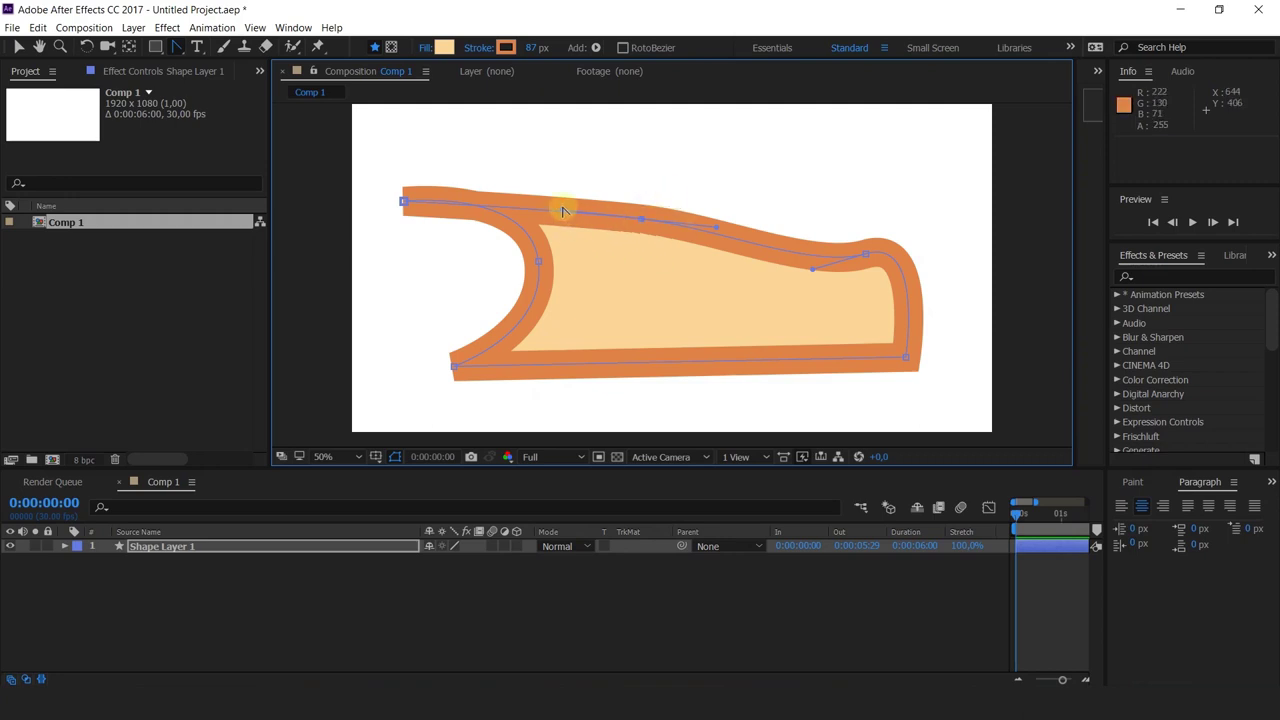
pyautogui.moveTo(563, 211); pyautogui.dragTo(571, 158)
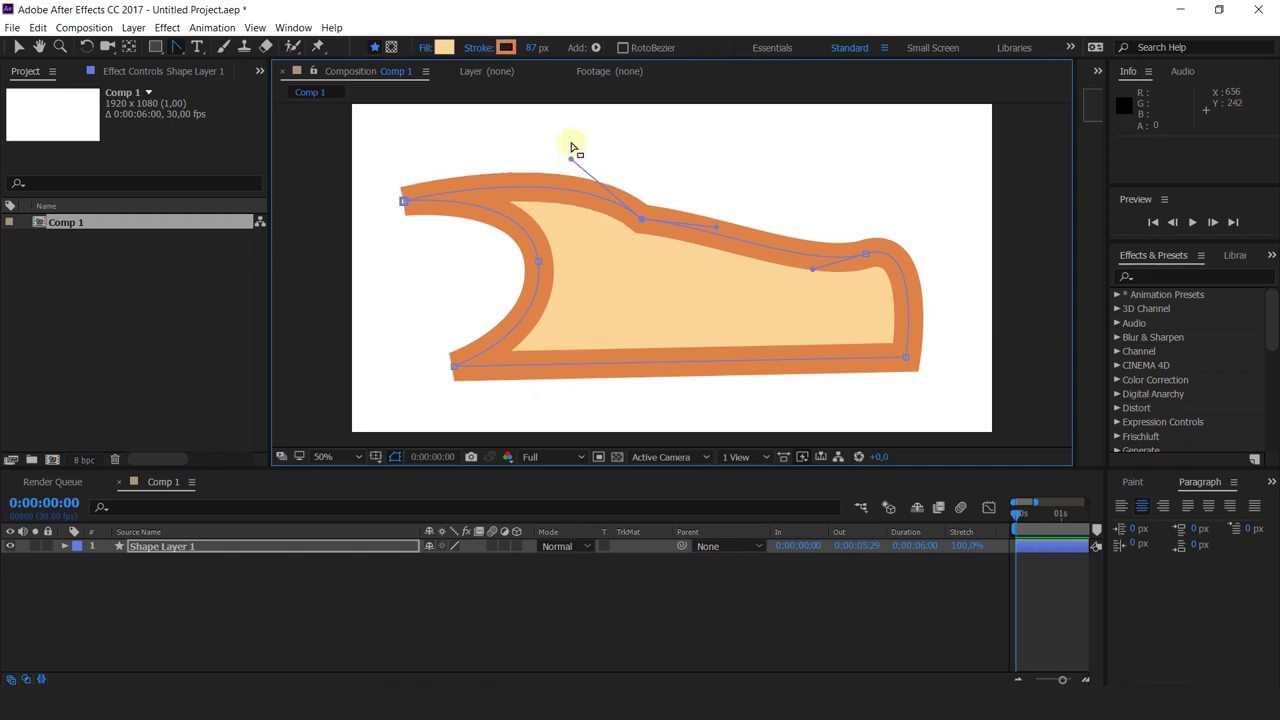
pyautogui.click(181, 52)
pyautogui.moveTo(571, 160); pyautogui.dragTo(564, 118)
pyautogui.moveTo(702, 275); pyautogui.dragTo(742, 158)
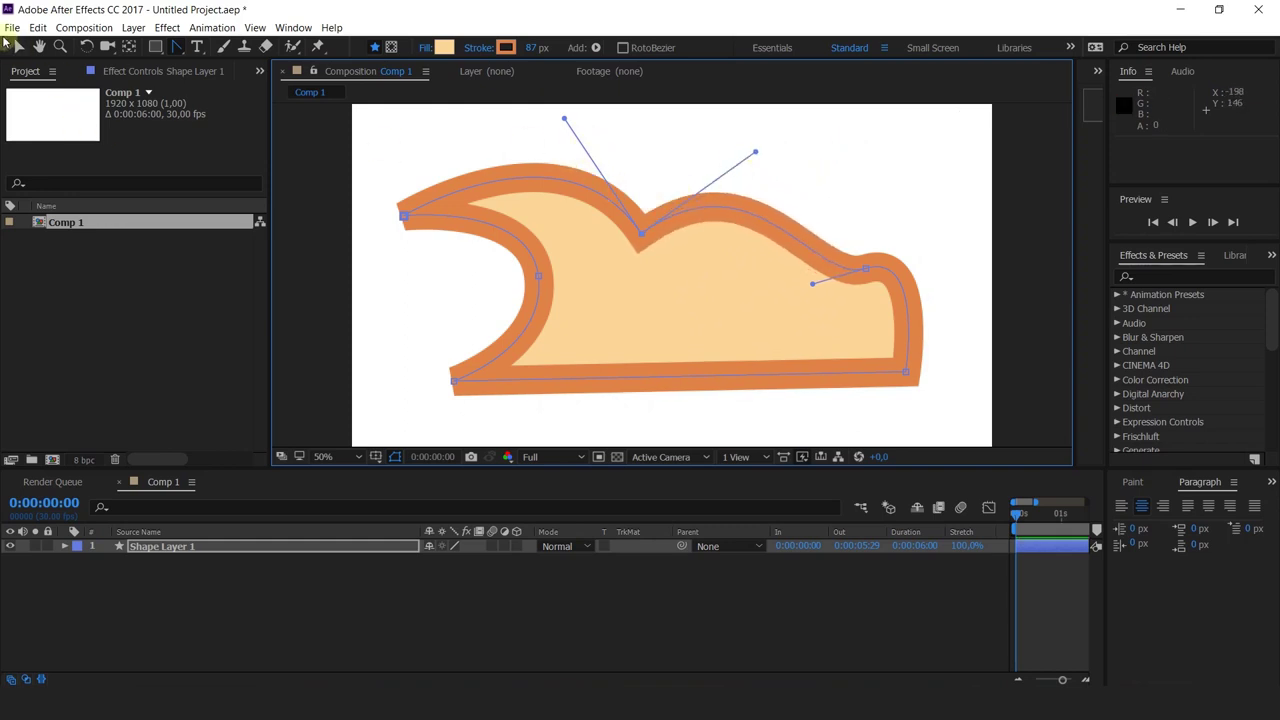
# - Reset the upper middle vertex and pull out aligned handles to restore a smooth wave through it
pyautogui.click(643, 232)
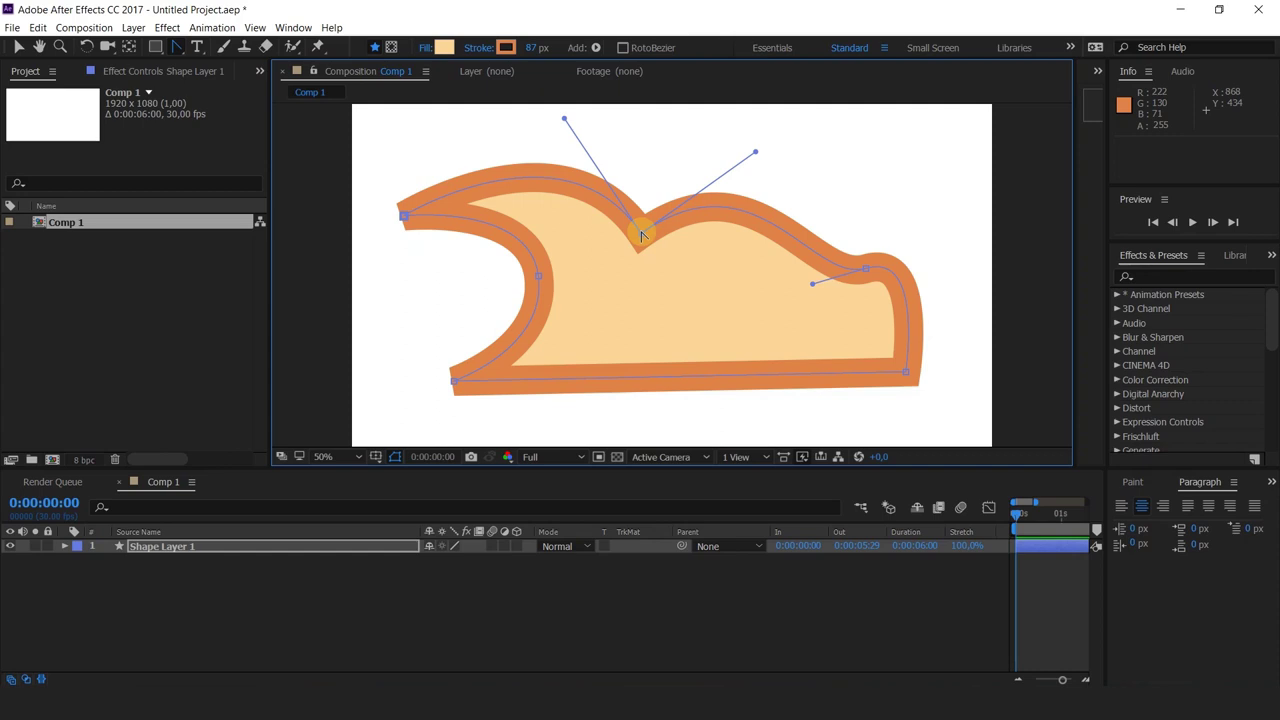
pyautogui.moveTo(643, 236); pyautogui.dragTo(530, 139)
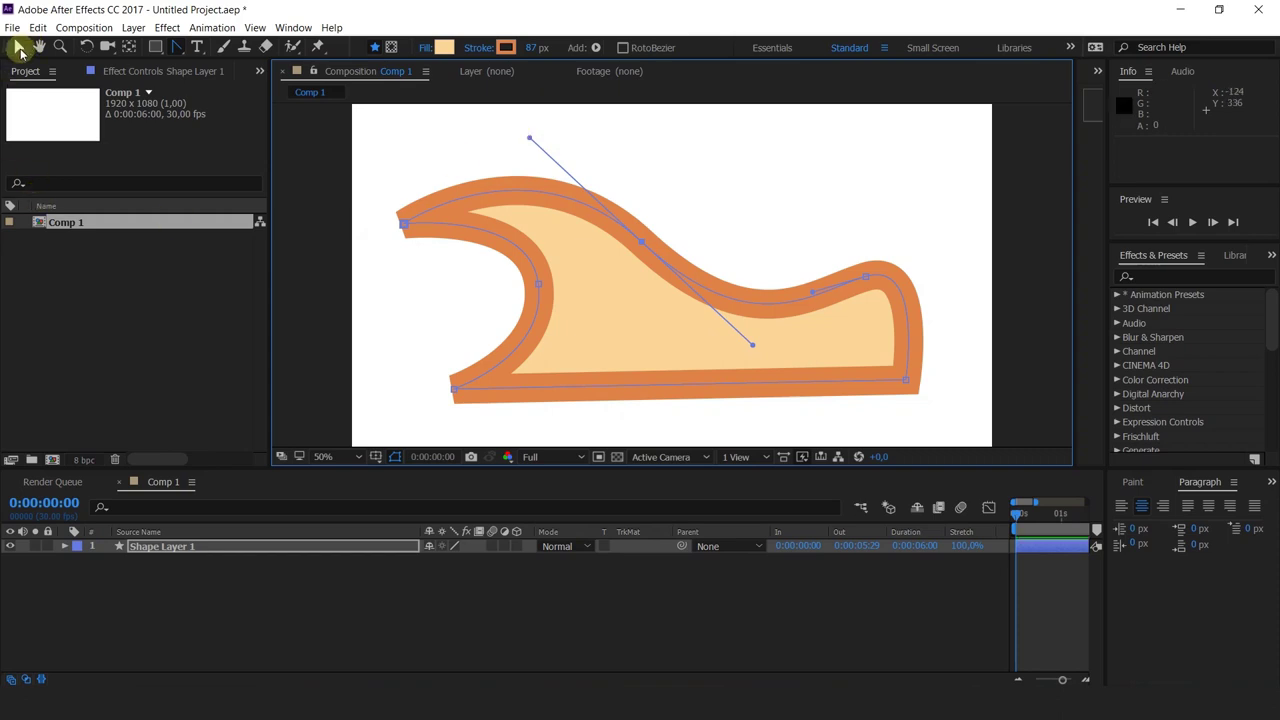
# - With the Selection tool, raise the lower-left vertex, move the upper-left vertex inward, and adjust the inner notch vertex's upper handle
pyautogui.click(18, 47)
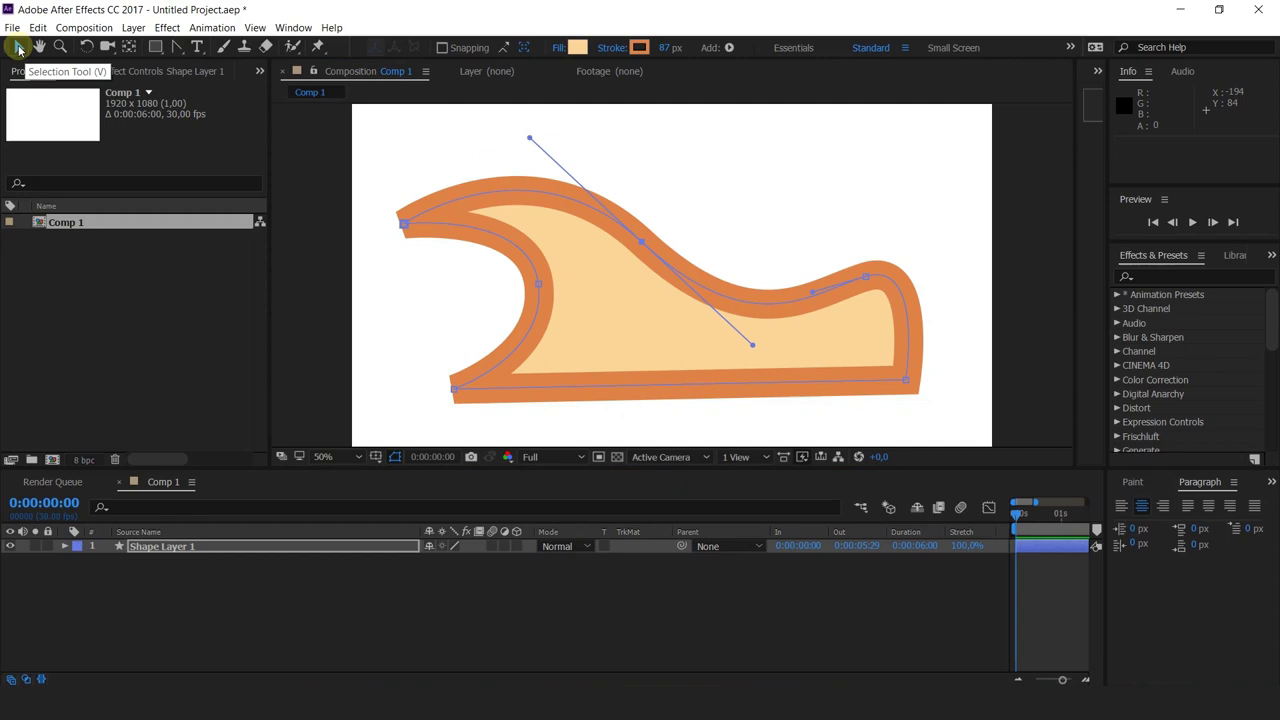
pyautogui.moveTo(410, 224); pyautogui.dragTo(520, 218)
pyautogui.click(538, 284)
pyautogui.click(453, 390)
pyautogui.moveTo(455, 388); pyautogui.dragTo(432, 316)
pyautogui.moveTo(403, 222); pyautogui.dragTo(434, 203)
pyautogui.moveTo(528, 212); pyautogui.dragTo(555, 210)
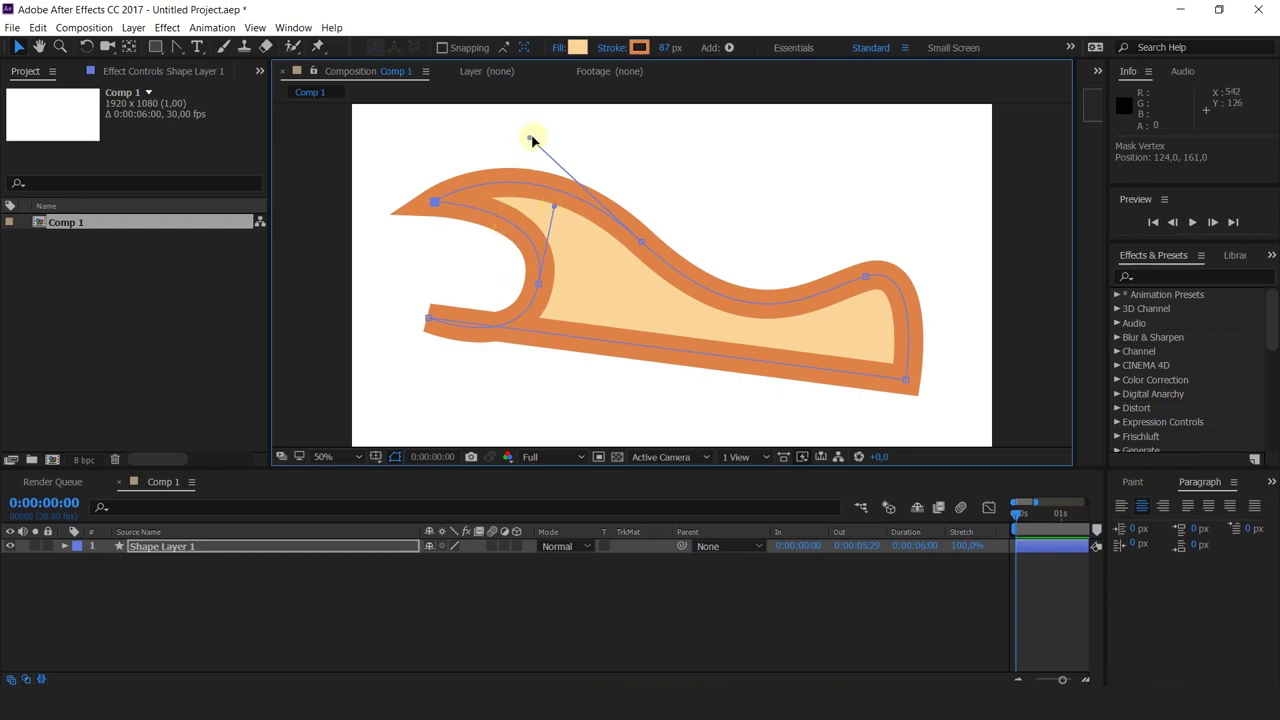
# - Lower the wave shape's upper-left and lower-left vertices, and round the lower-left one by pulling out handles with the Convert Vertex tool
pyautogui.moveTo(434, 203); pyautogui.dragTo(429, 241)
pyautogui.moveTo(428, 318); pyautogui.dragTo(432, 385)
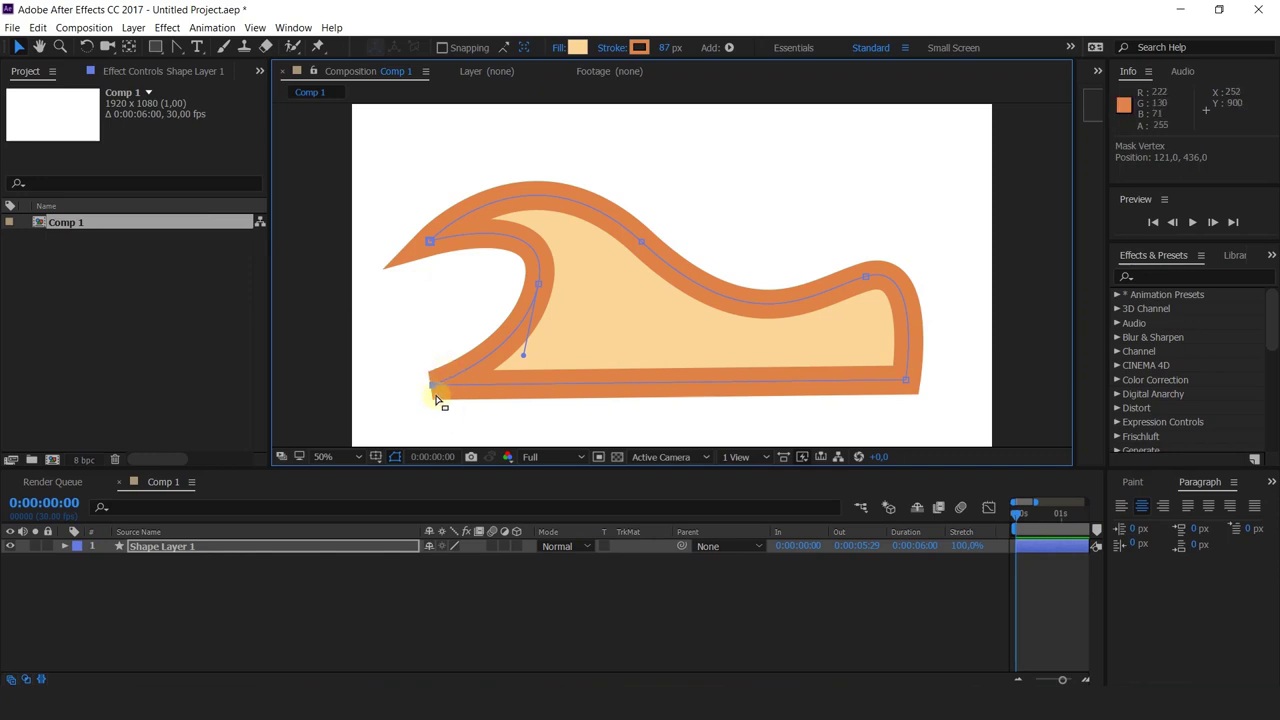
pyautogui.click(177, 47)
pyautogui.keyDown('alt'); pyautogui.click(177, 47); pyautogui.keyUp('alt')
pyautogui.moveTo(432, 384); pyautogui.dragTo(460, 406)
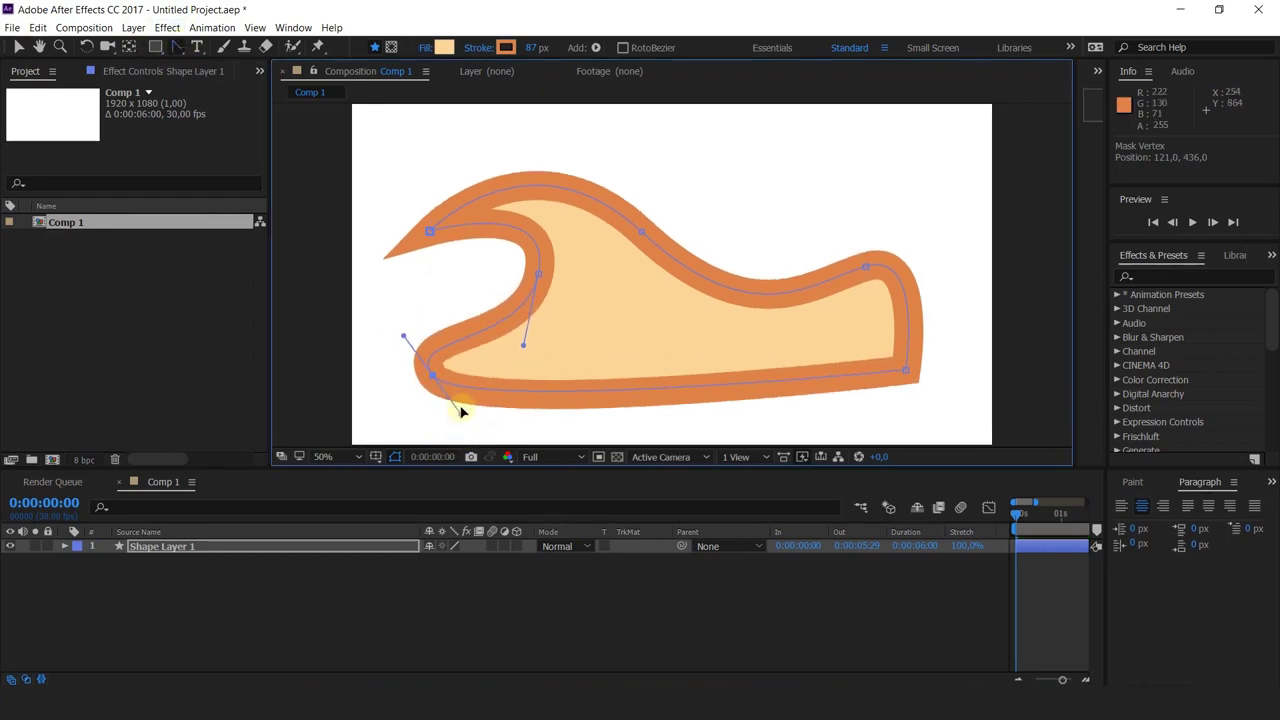
# - With the Selection tool, marquee-select all the path's vertices, and try selecting only the group on the shape's left part
pyautogui.click(20, 50)
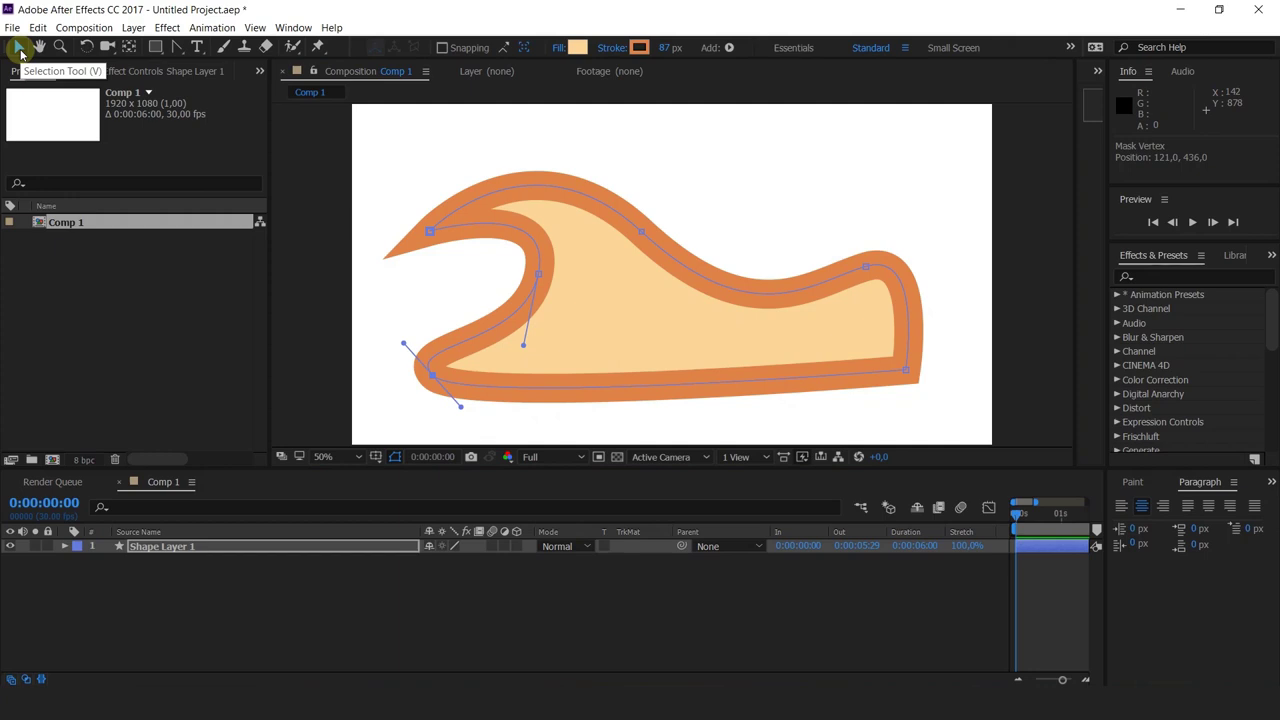
pyautogui.moveTo(373, 126); pyautogui.dragTo(960, 432)
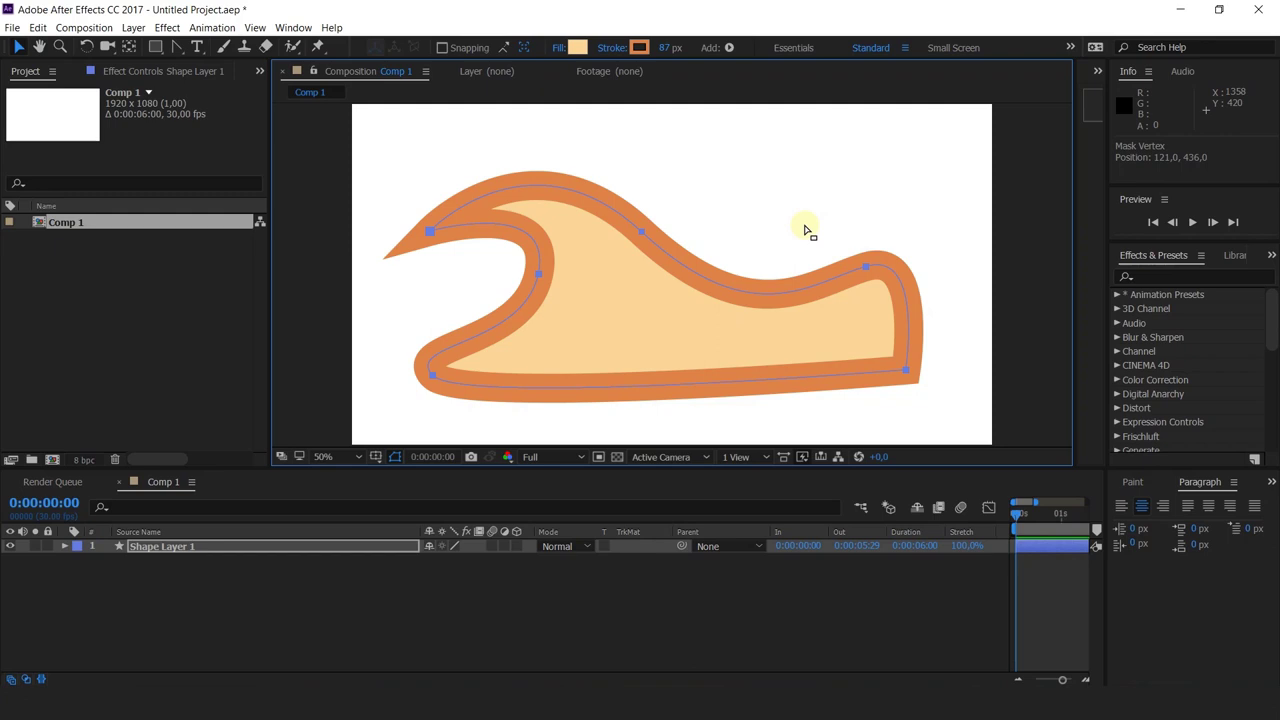
pyautogui.moveTo(371, 134); pyautogui.dragTo(966, 434)
pyautogui.click(18, 47)
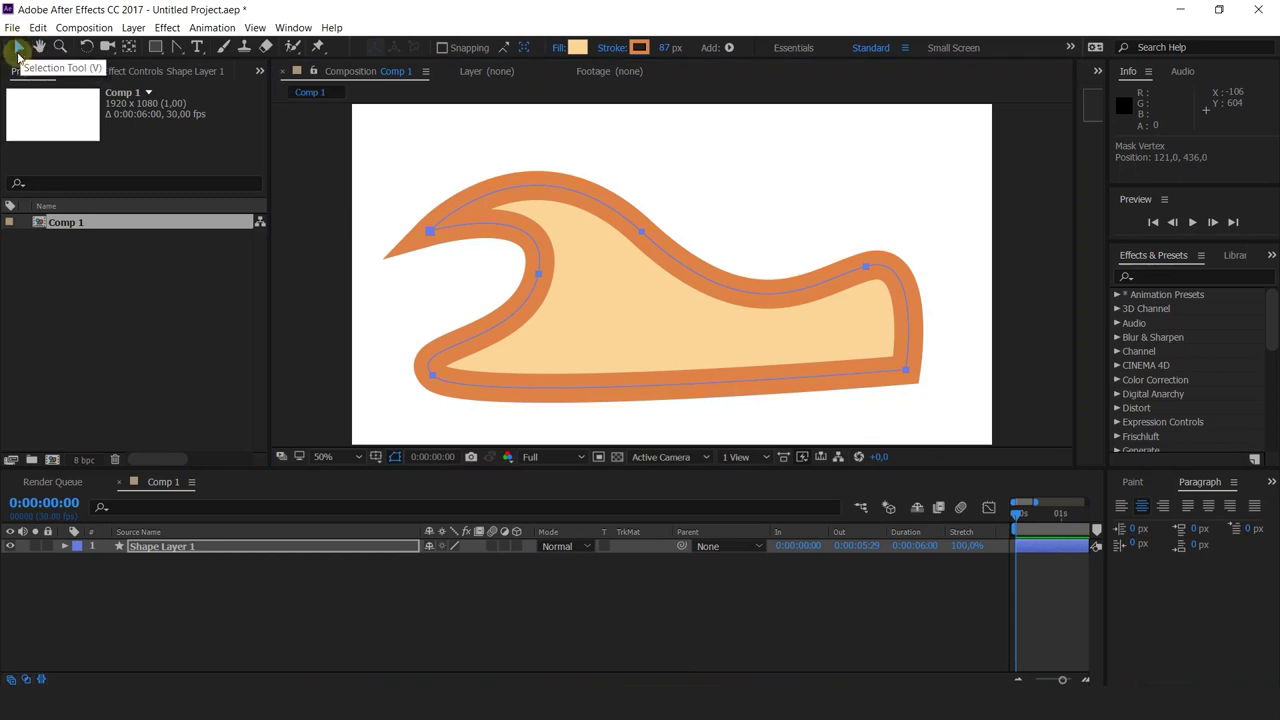
pyautogui.moveTo(371, 134); pyautogui.dragTo(742, 432)
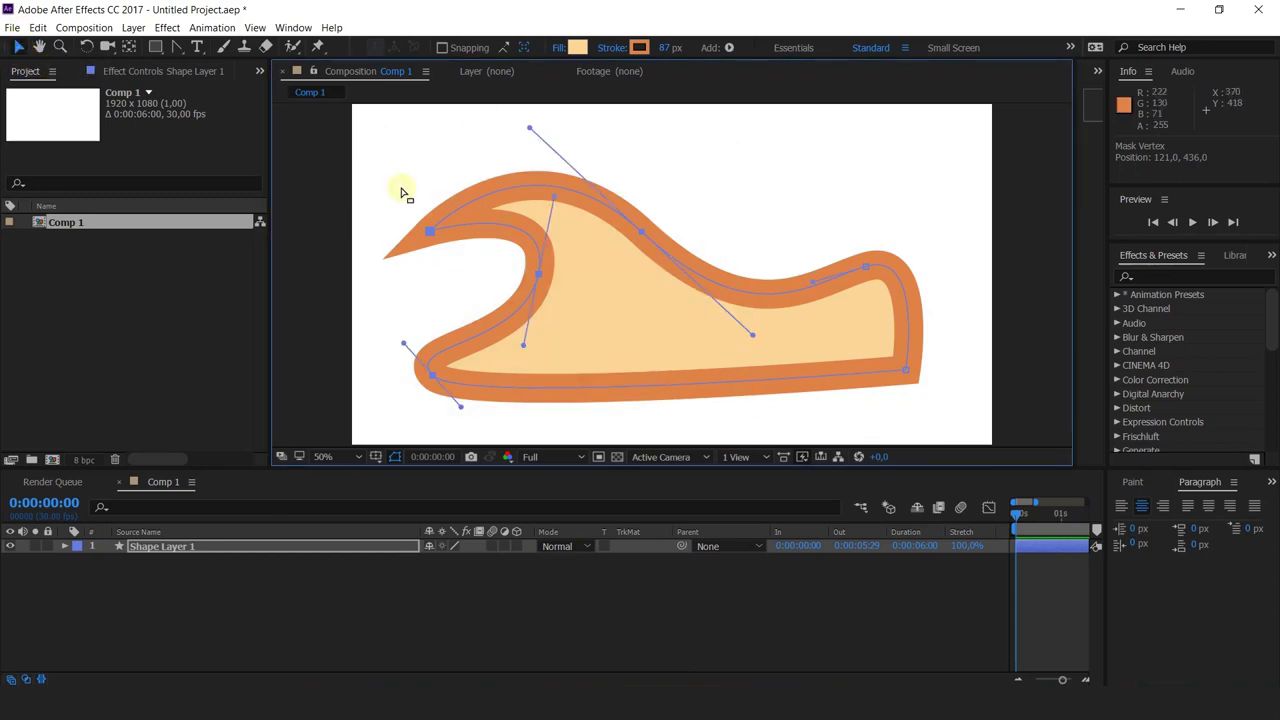
pyautogui.moveTo(397, 167); pyautogui.dragTo(810, 397)
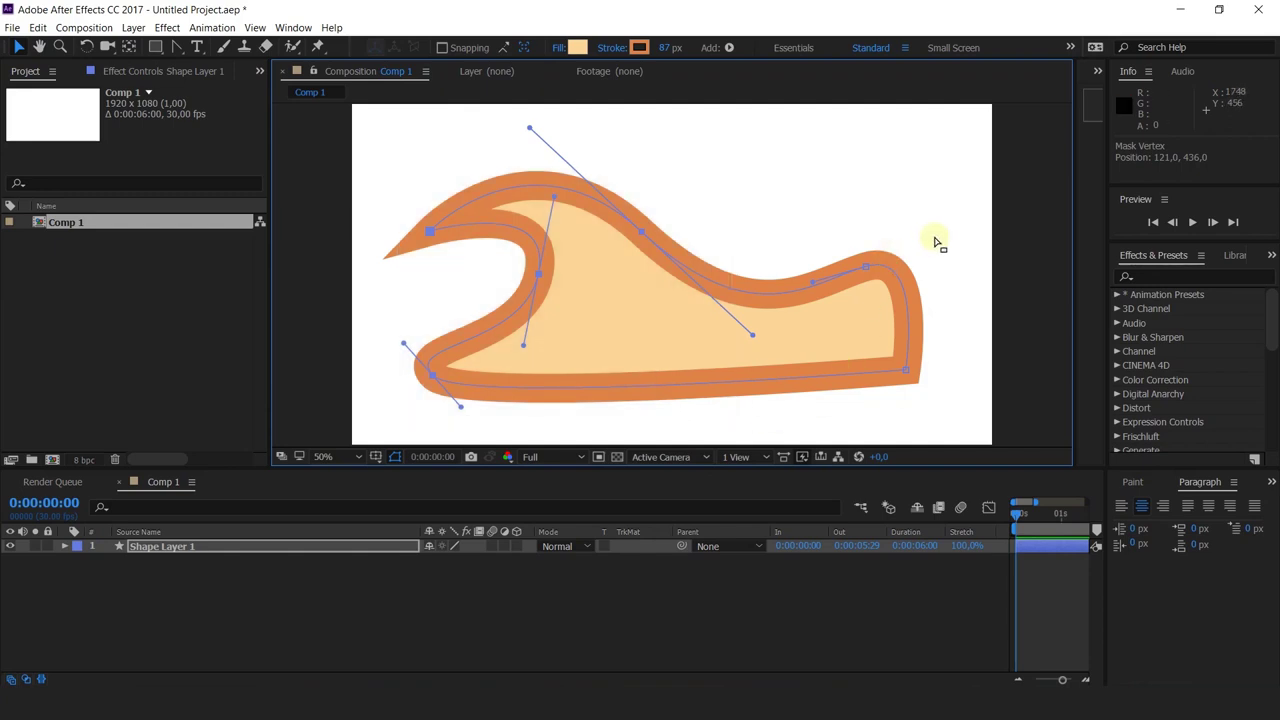
# - Move the two right-end vertices up and inward together, and squeeze the whole path horizontally toward its right end using its transform box
pyautogui.moveTo(959, 233); pyautogui.dragTo(814, 437)
pyautogui.moveTo(871, 266); pyautogui.dragTo(837, 256)
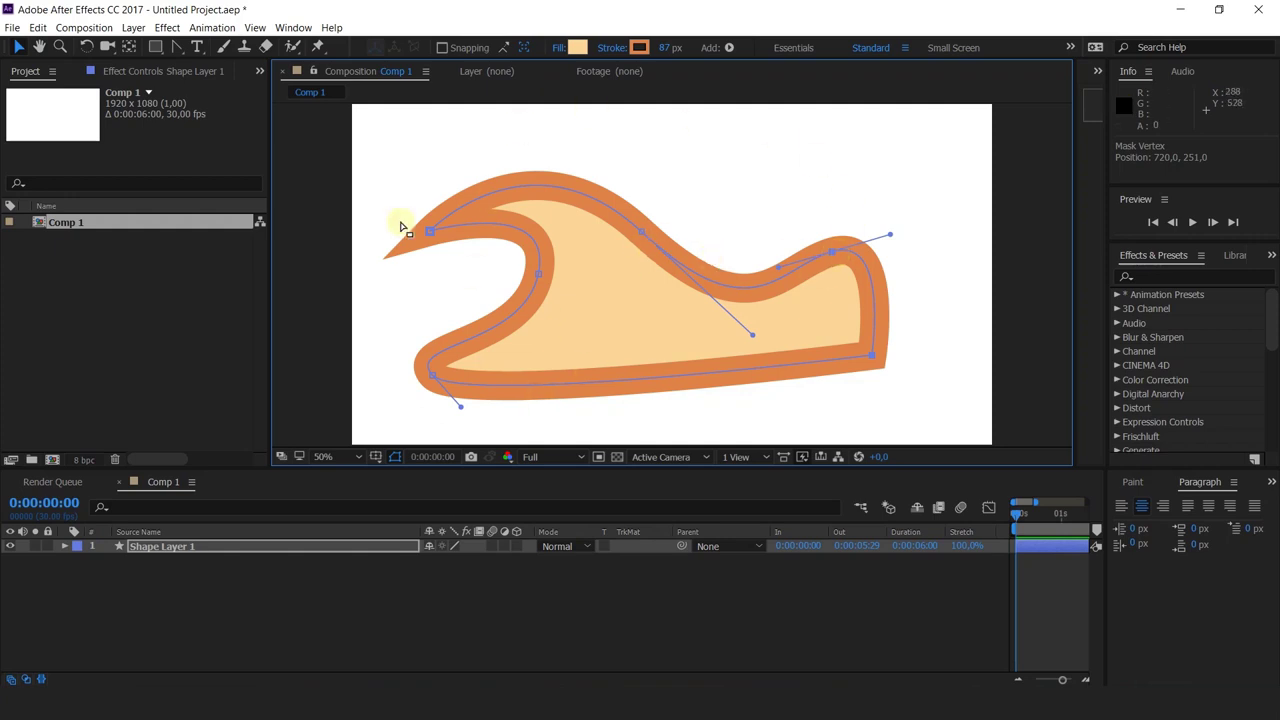
pyautogui.doubleClick(642, 235)
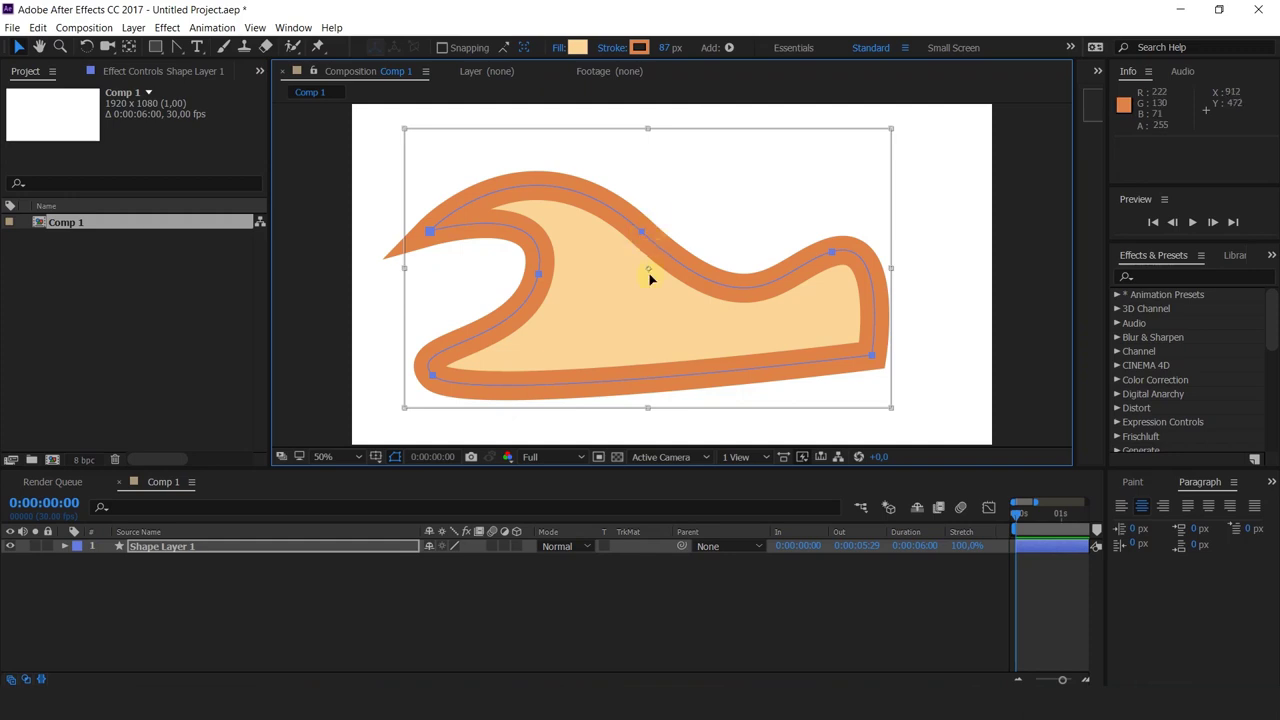
pyautogui.moveTo(402, 268); pyautogui.dragTo(811, 263)
# - Deselect the path and delete Shape Layer 1 from the composition
pyautogui.click(784, 600)
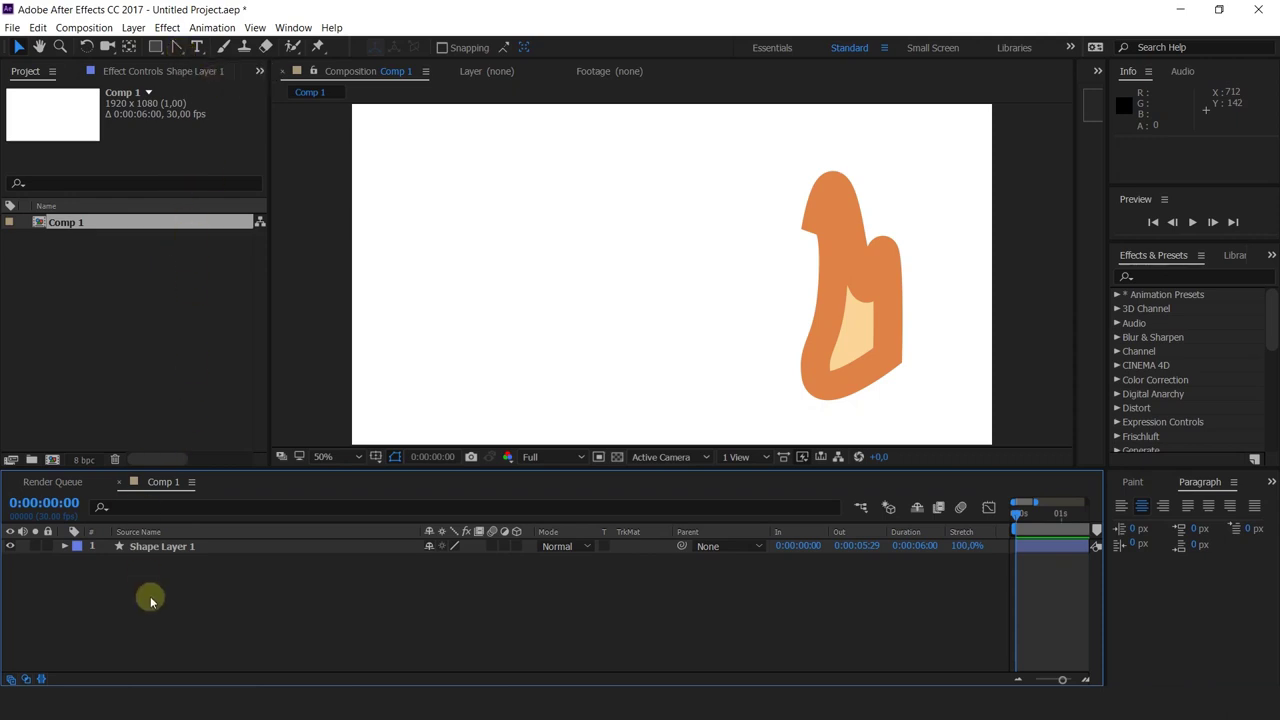
pyautogui.click(160, 547)
pyautogui.press('Delete')
pyautogui.click(339, 617)
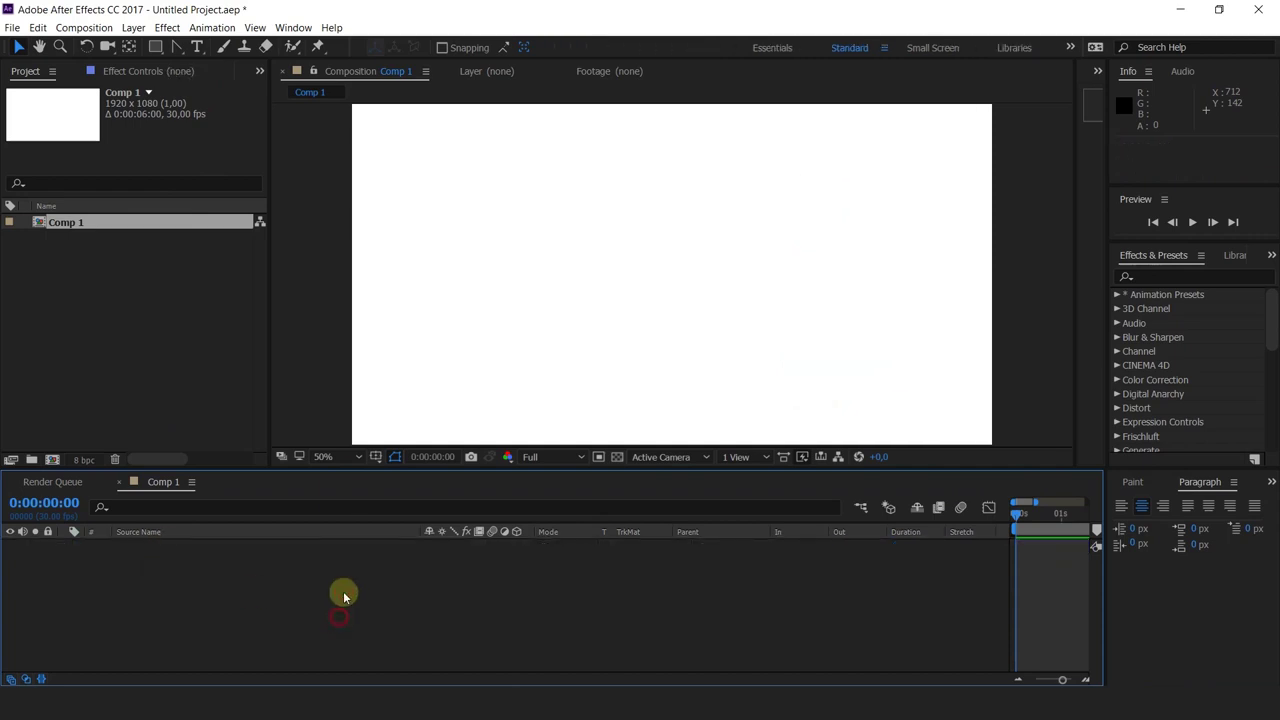
# - Create a text layer reading "koko" in the upper part of the composition with the Type tool
pyautogui.click(198, 47)
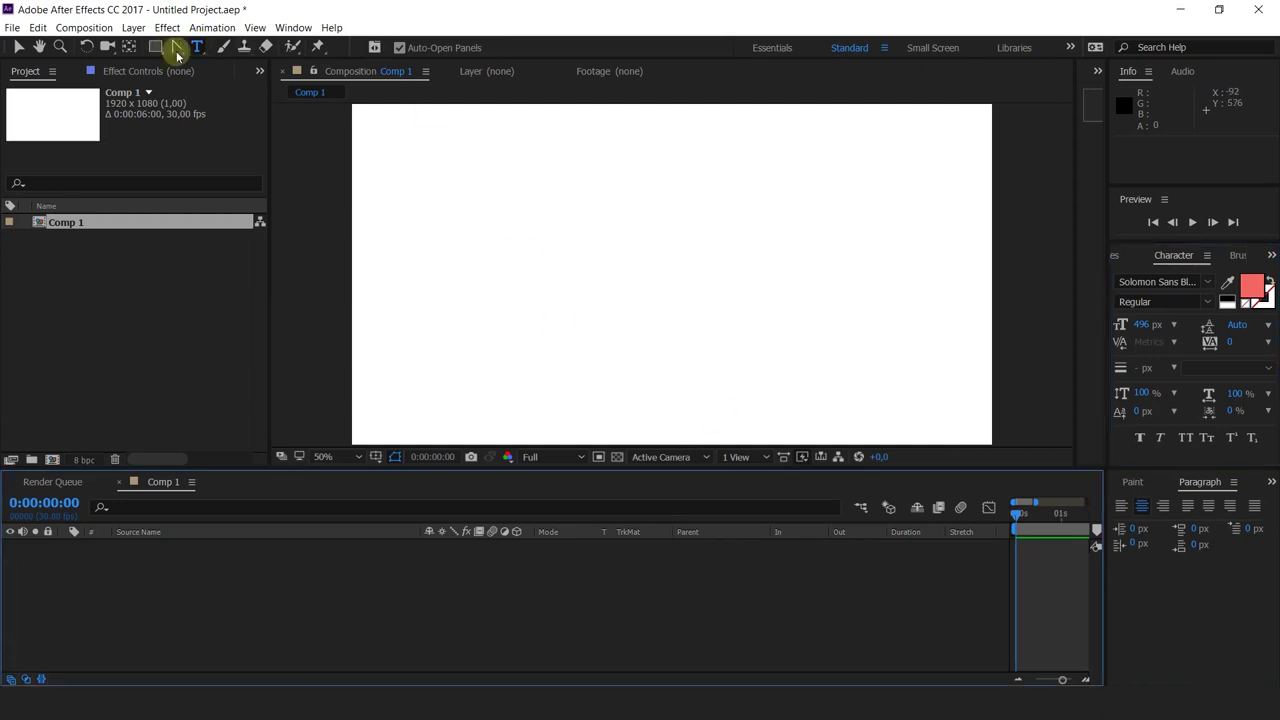
pyautogui.click(195, 46)
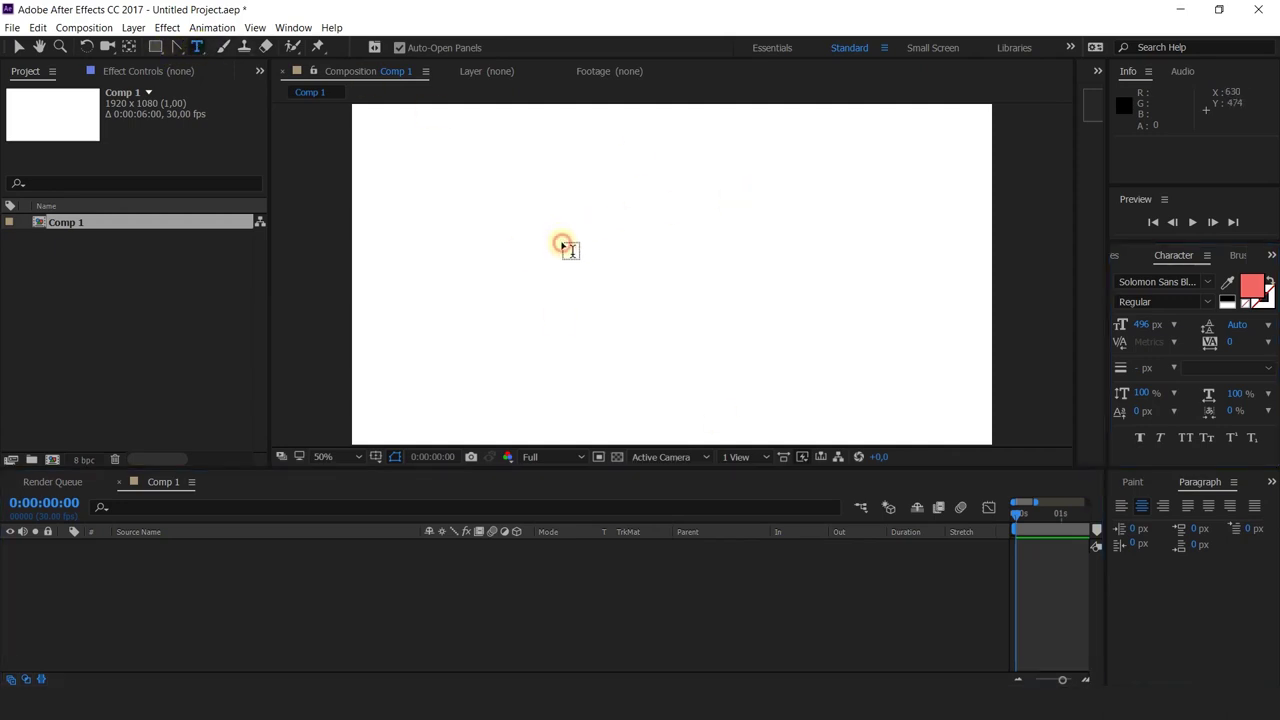
pyautogui.click(562, 243)
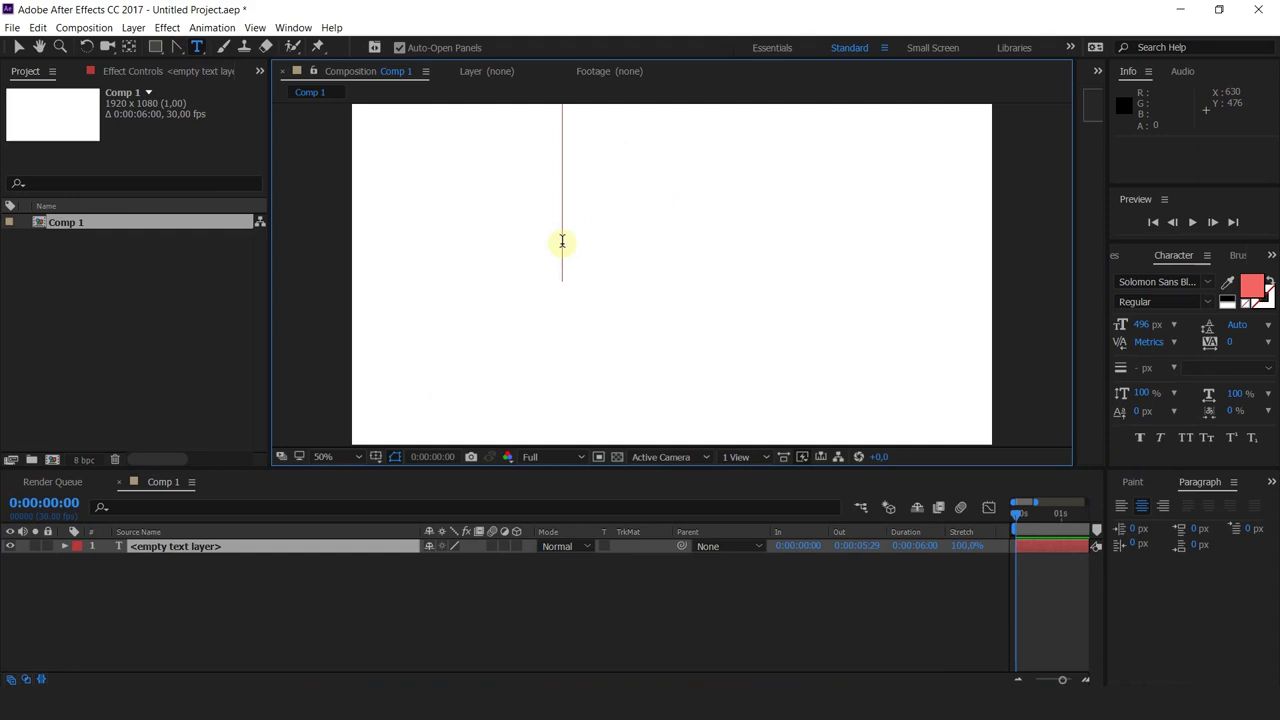
pyautogui.write('koko')
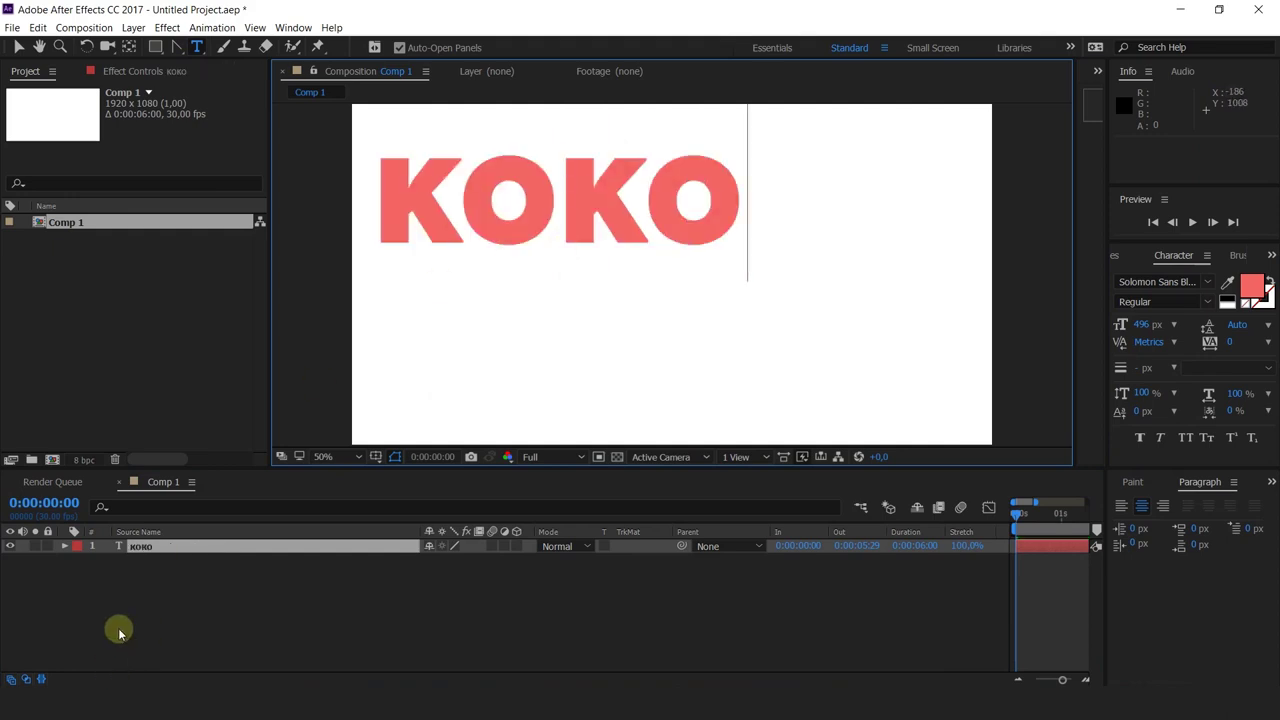
pyautogui.click(155, 557)
# - Move the text to the middle of the composition, at about 980, 658
pyautogui.press('v')
pyautogui.moveTo(595, 203); pyautogui.dragTo(756, 320)
pyautogui.press('h')
pyautogui.press('v')
pyautogui.moveTo(691, 294); pyautogui.dragTo(699, 293)
pyautogui.press('h')
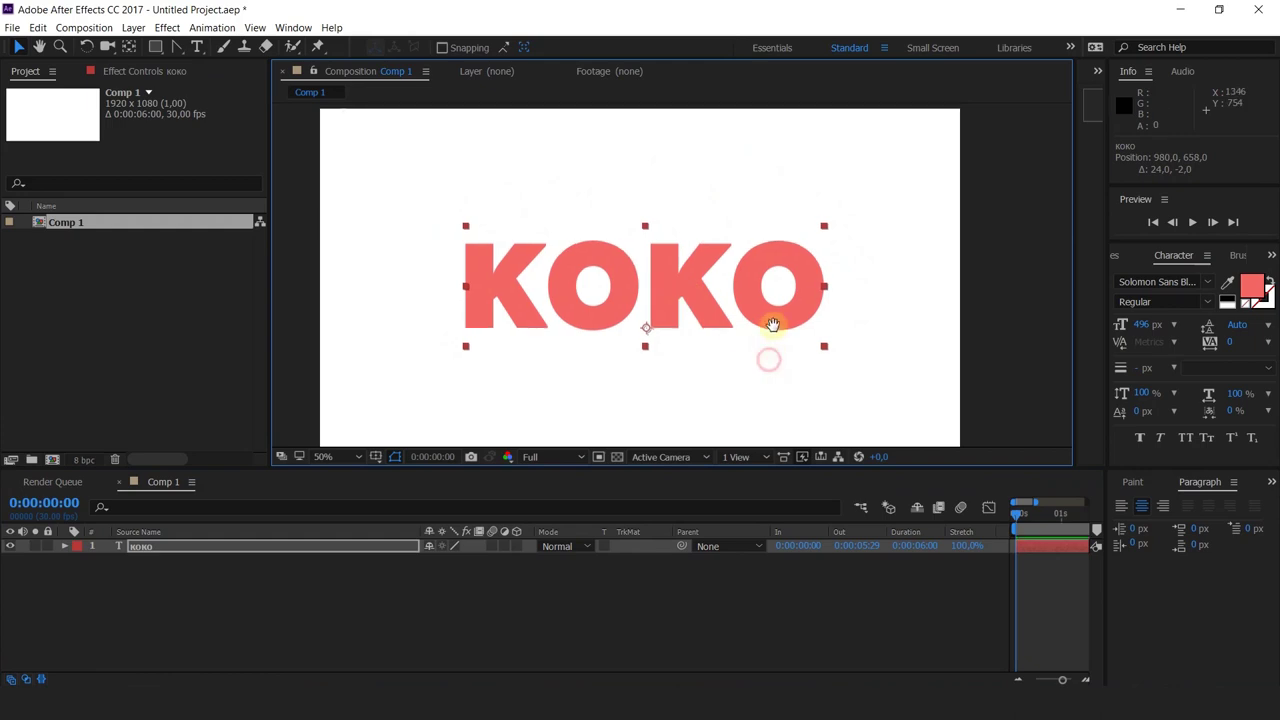
pyautogui.moveTo(766, 354); pyautogui.dragTo(775, 323)
pyautogui.press('v')
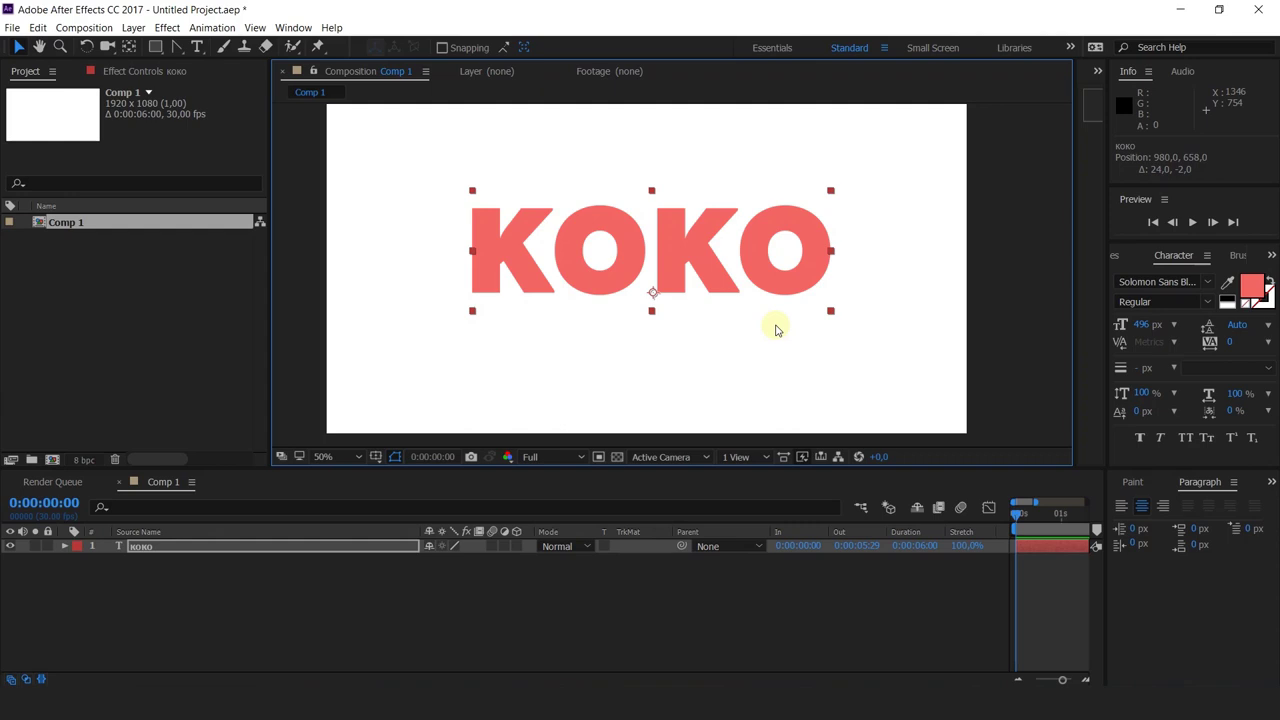
# - Review the list of available panels, including Character, and resize the docked panels to make room for the character settings
pyautogui.click(290, 28)
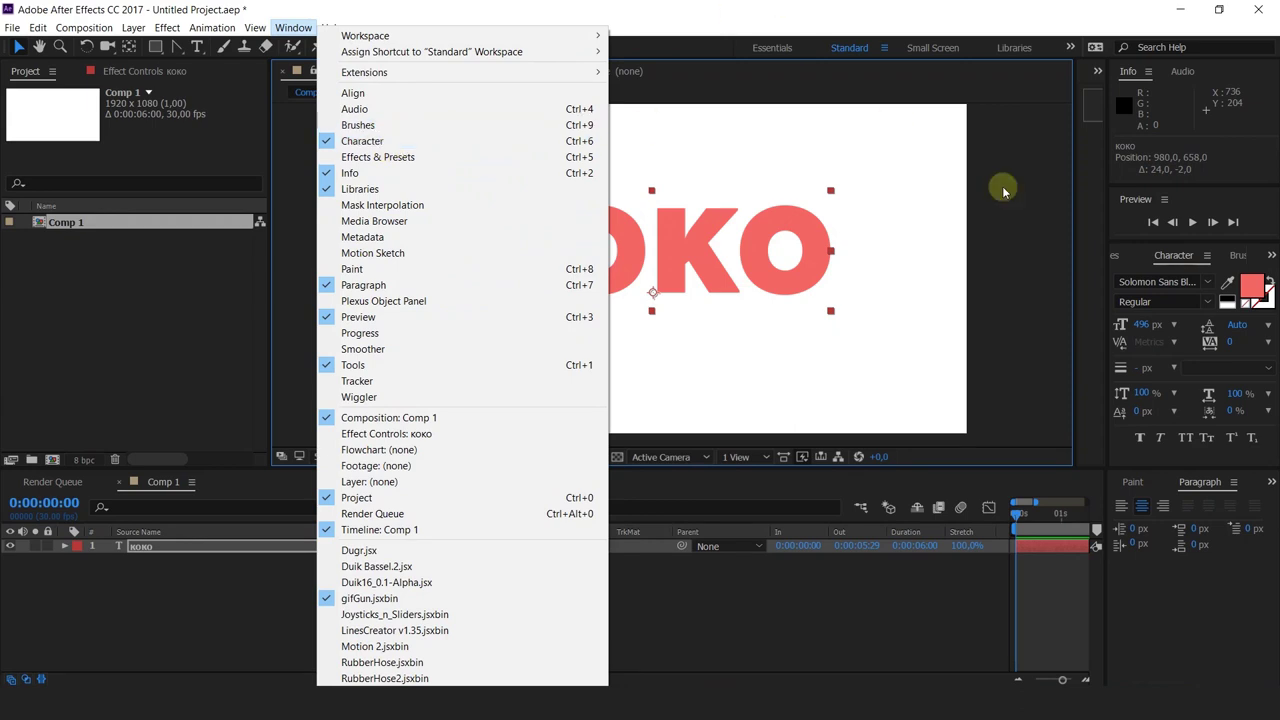
pyautogui.click(1123, 251)
pyautogui.moveTo(1123, 251); pyautogui.dragTo(1112, 91)
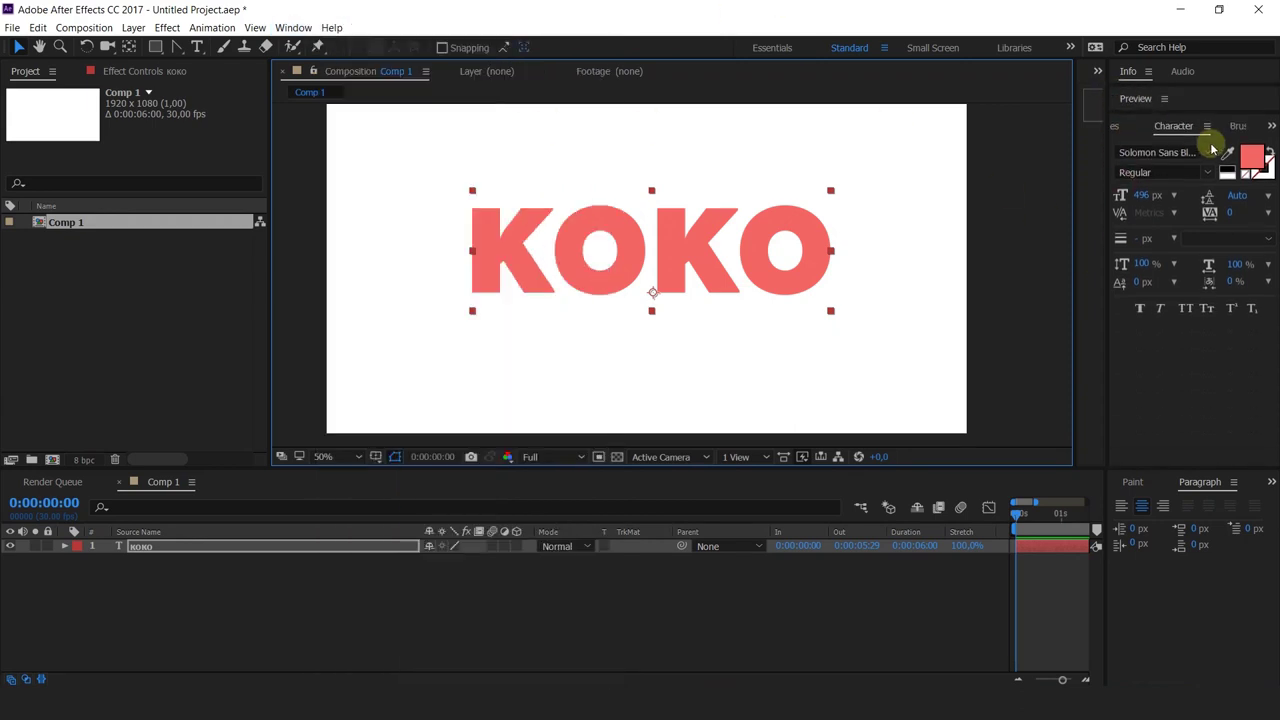
pyautogui.moveTo(1154, 466); pyautogui.dragTo(1154, 364)
pyautogui.moveTo(1155, 416); pyautogui.dragTo(1151, 434)
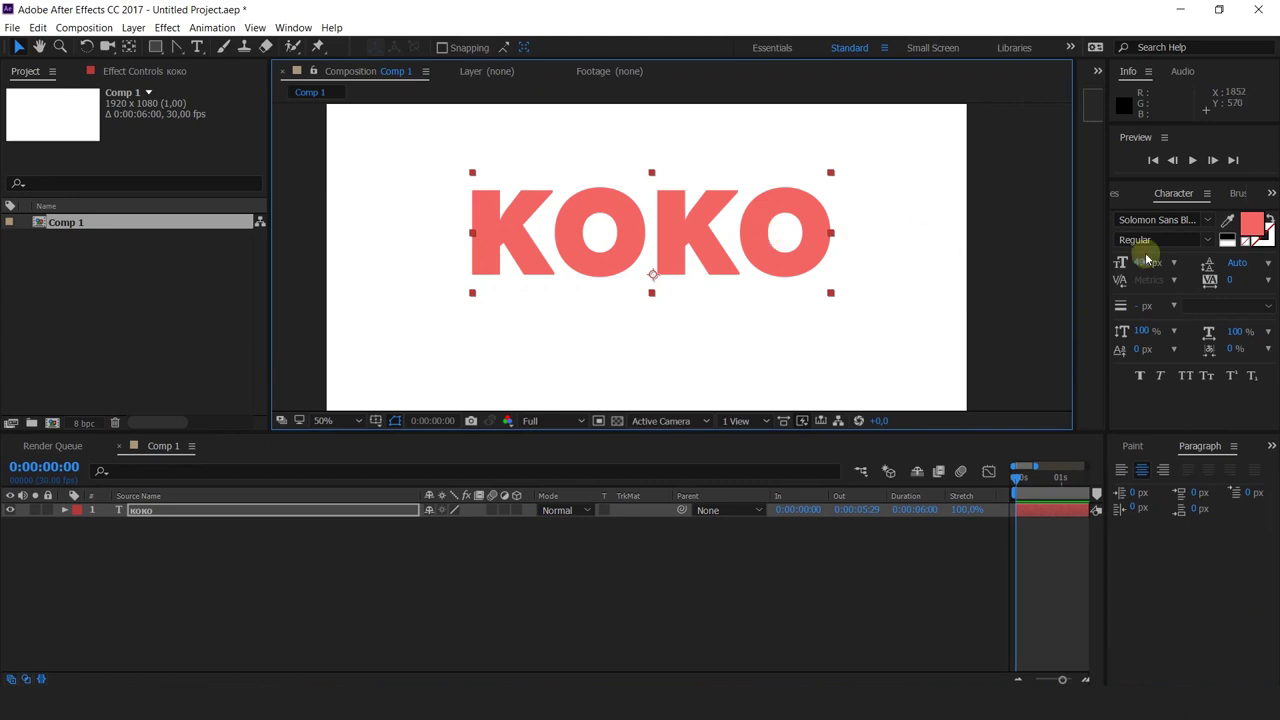
# - Set the text's font to Solomon Sans Black Italic, and look through its styles and the other Solomon Sans variants
pyautogui.click(1206, 220)
pyautogui.click(1193, 258)
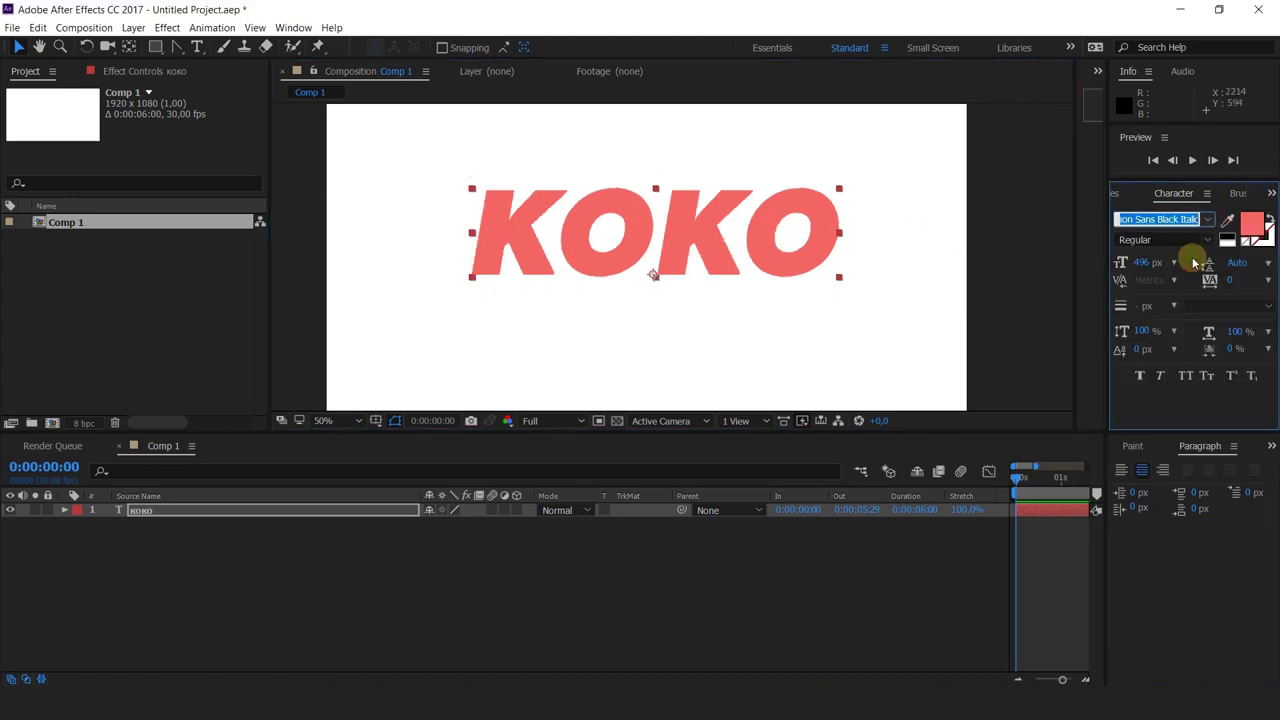
pyautogui.click(1204, 241)
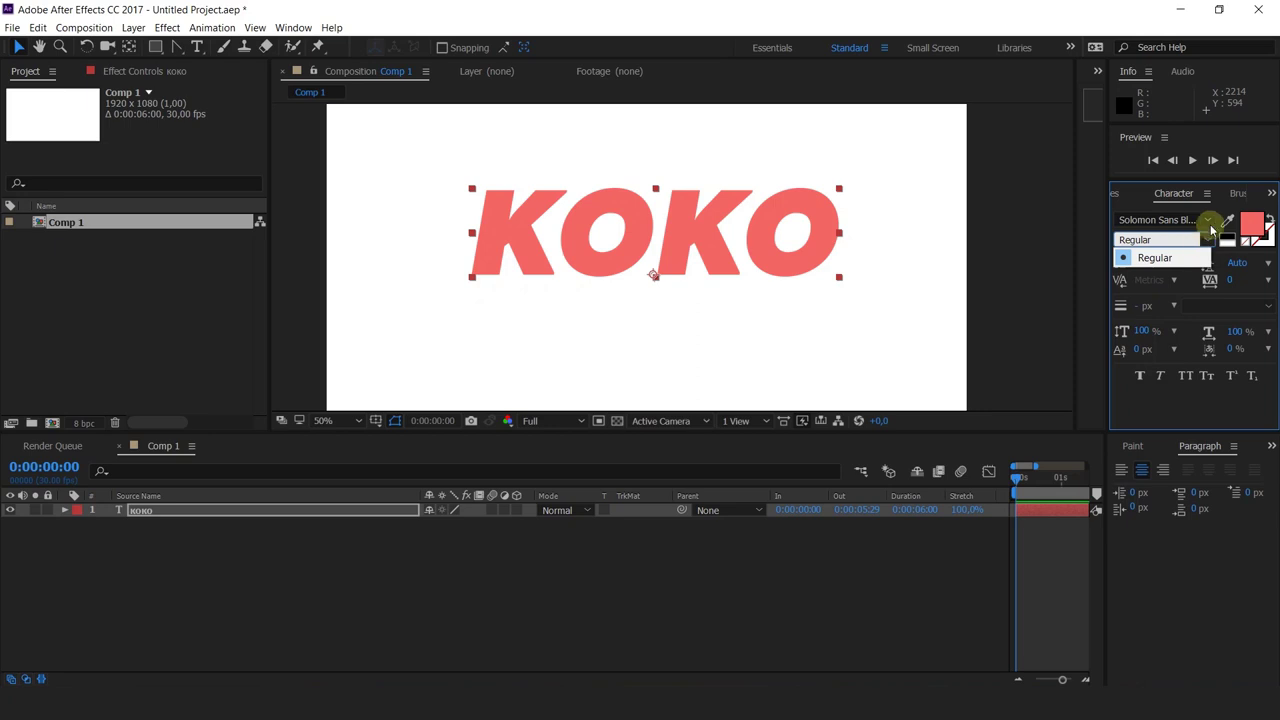
pyautogui.click(1212, 220)
pyautogui.click(1212, 220)
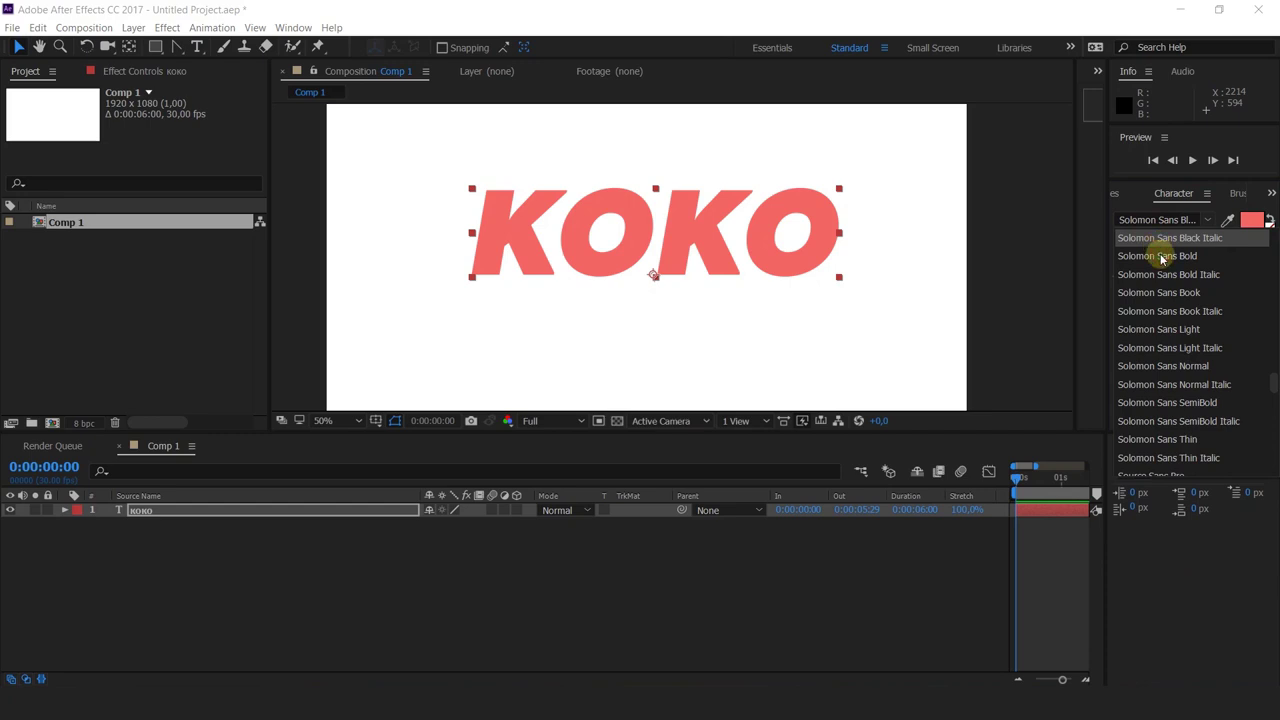
pyautogui.click(887, 625)
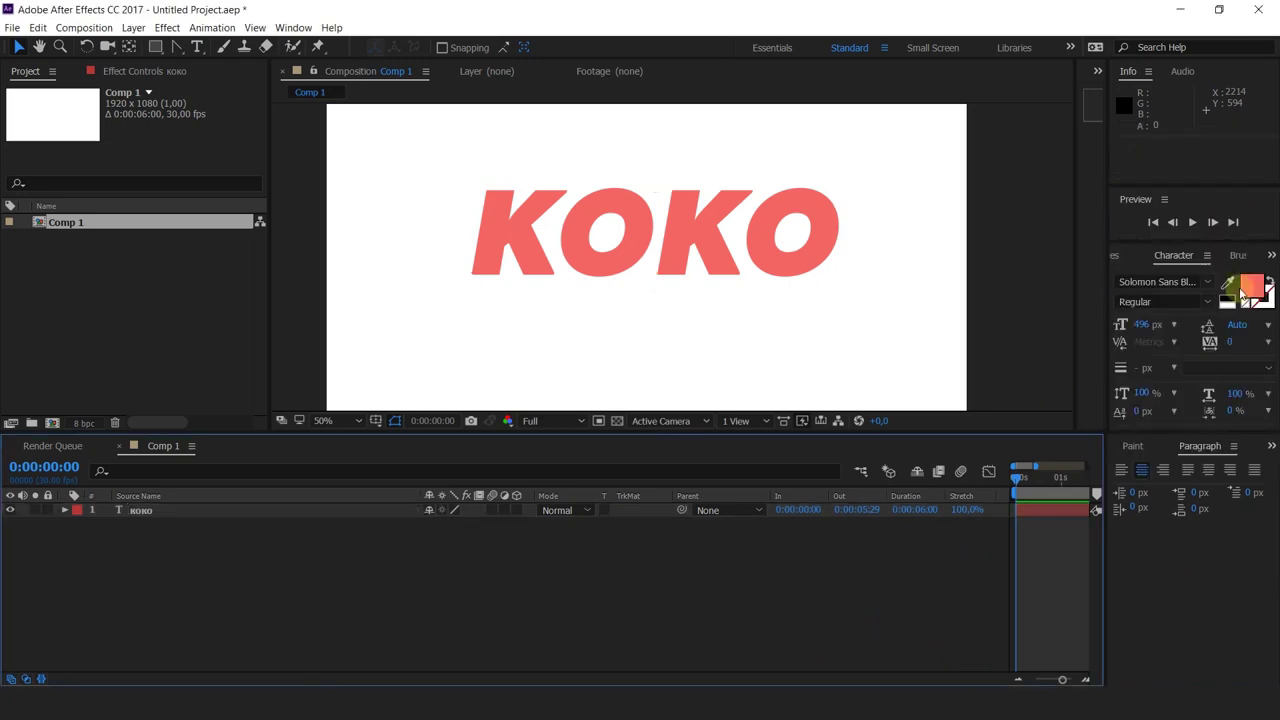
# - Try to give the text an FF7B7B fill and a black 000000 stroke 62 px wide
pyautogui.click(1248, 289)
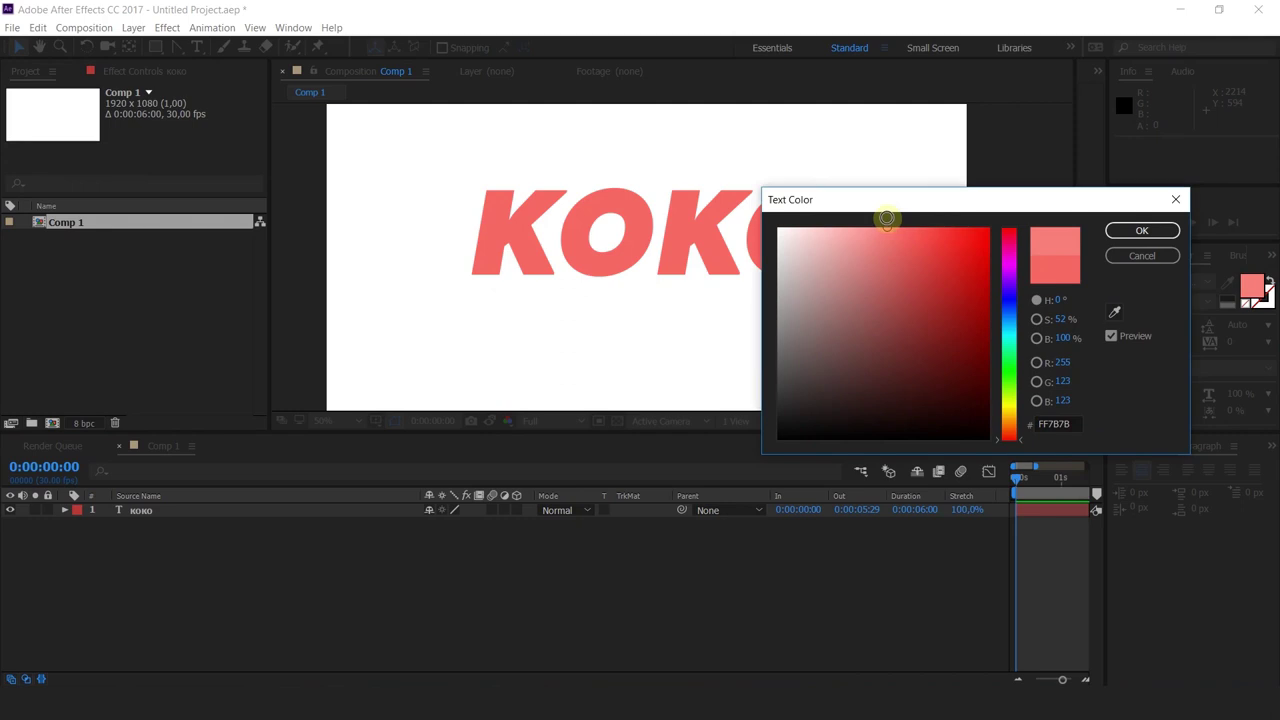
pyautogui.click(1114, 230)
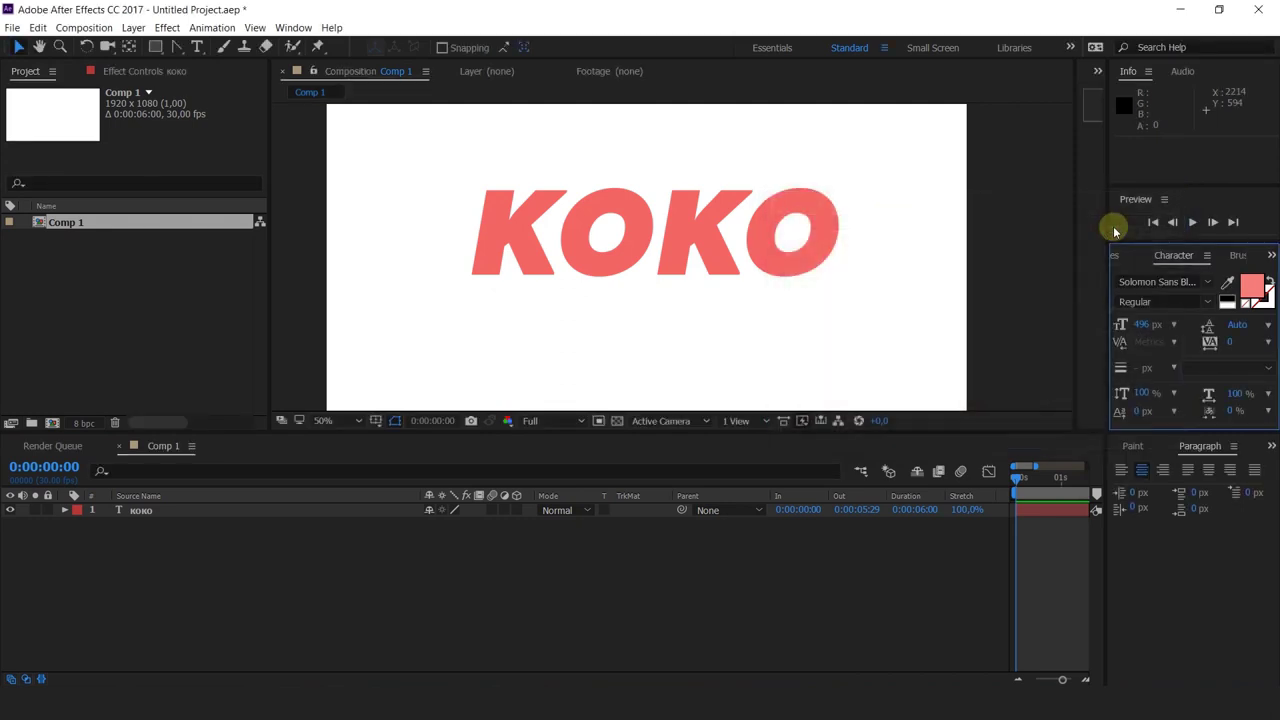
pyautogui.click(1264, 305)
pyautogui.moveTo(990, 297); pyautogui.dragTo(970, 215)
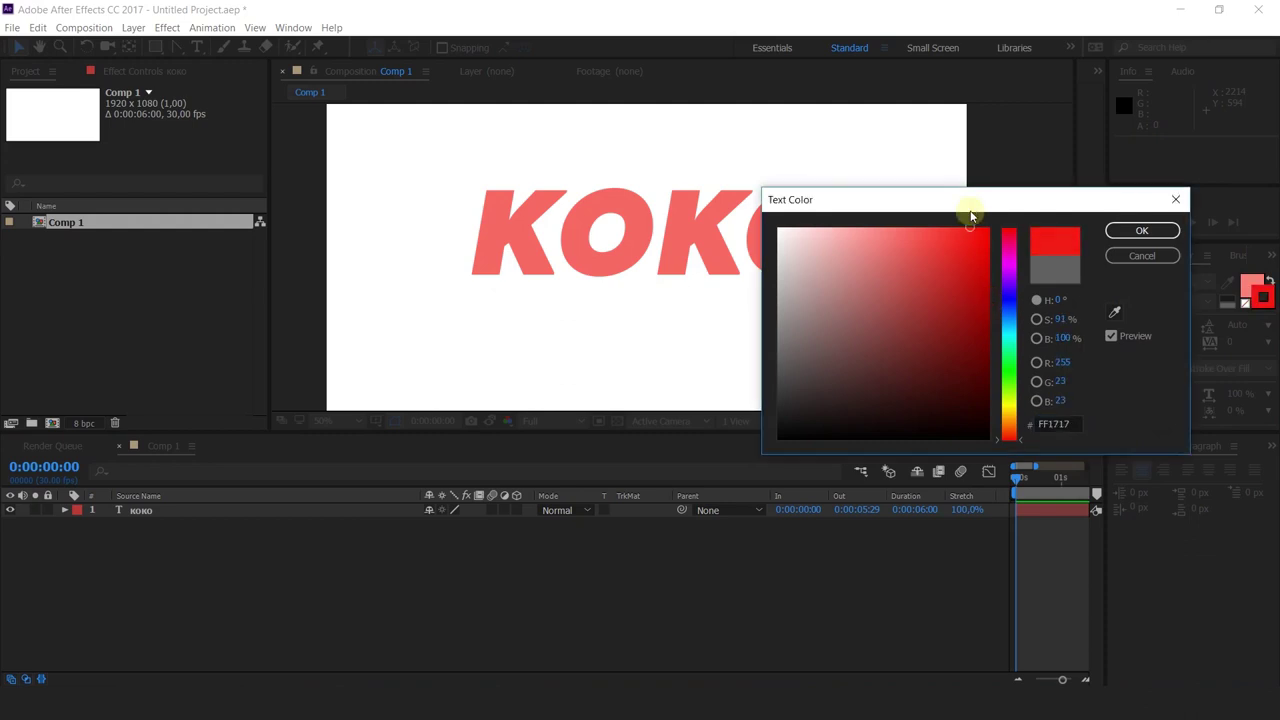
pyautogui.moveTo(900, 247)
pyautogui.mouseDown()
pyautogui.moveTo(880, 211)
pyautogui.moveTo(763, 449)
pyautogui.mouseUp()
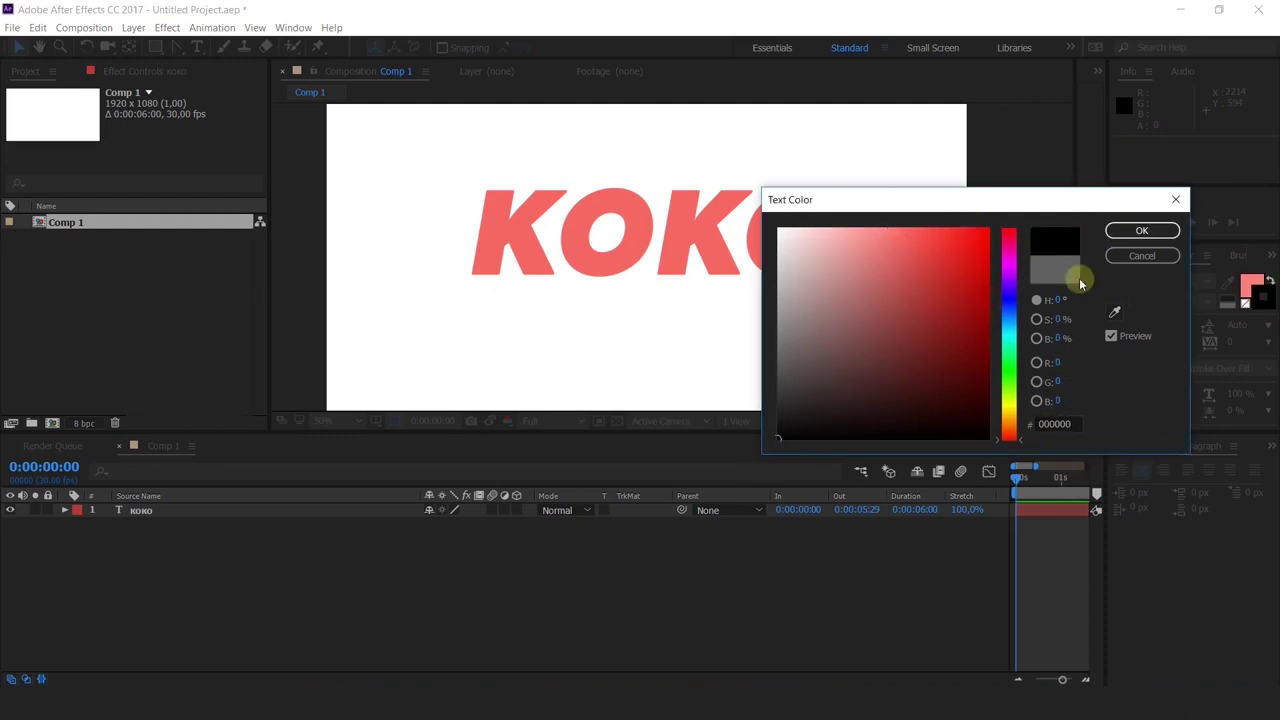
pyautogui.click(1142, 230)
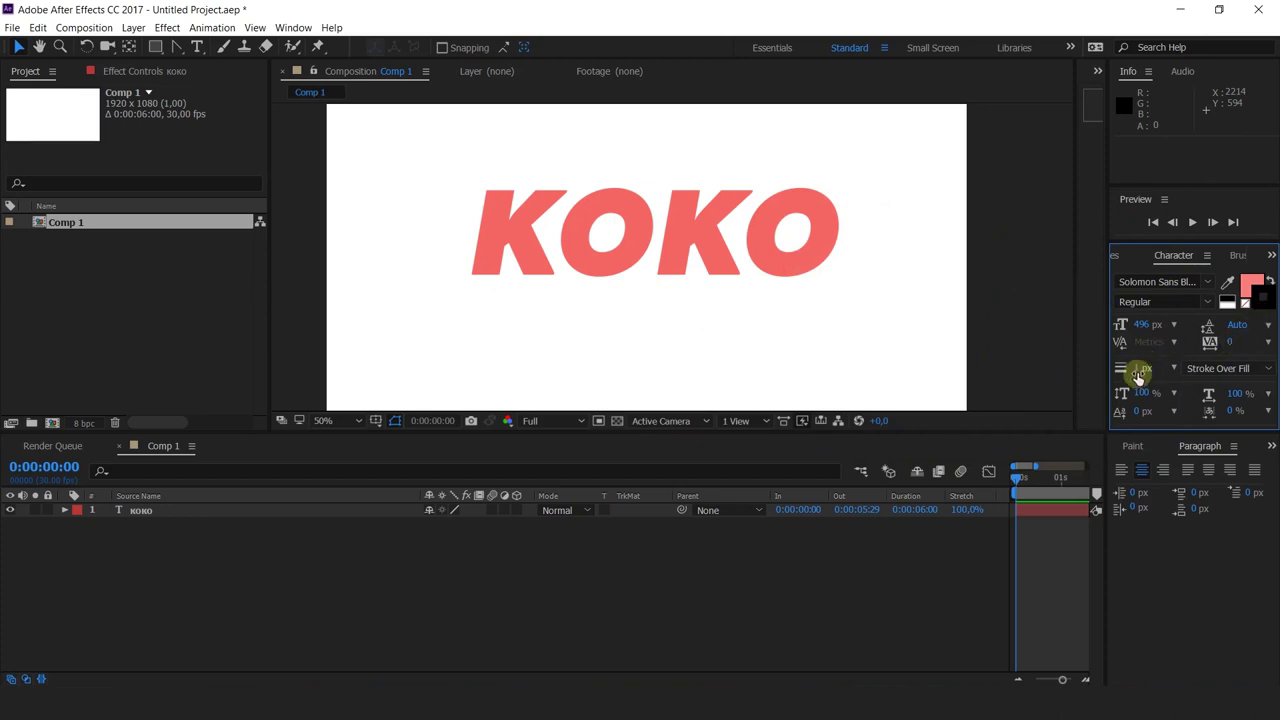
pyautogui.moveTo(1142, 370); pyautogui.dragTo(1208, 363)
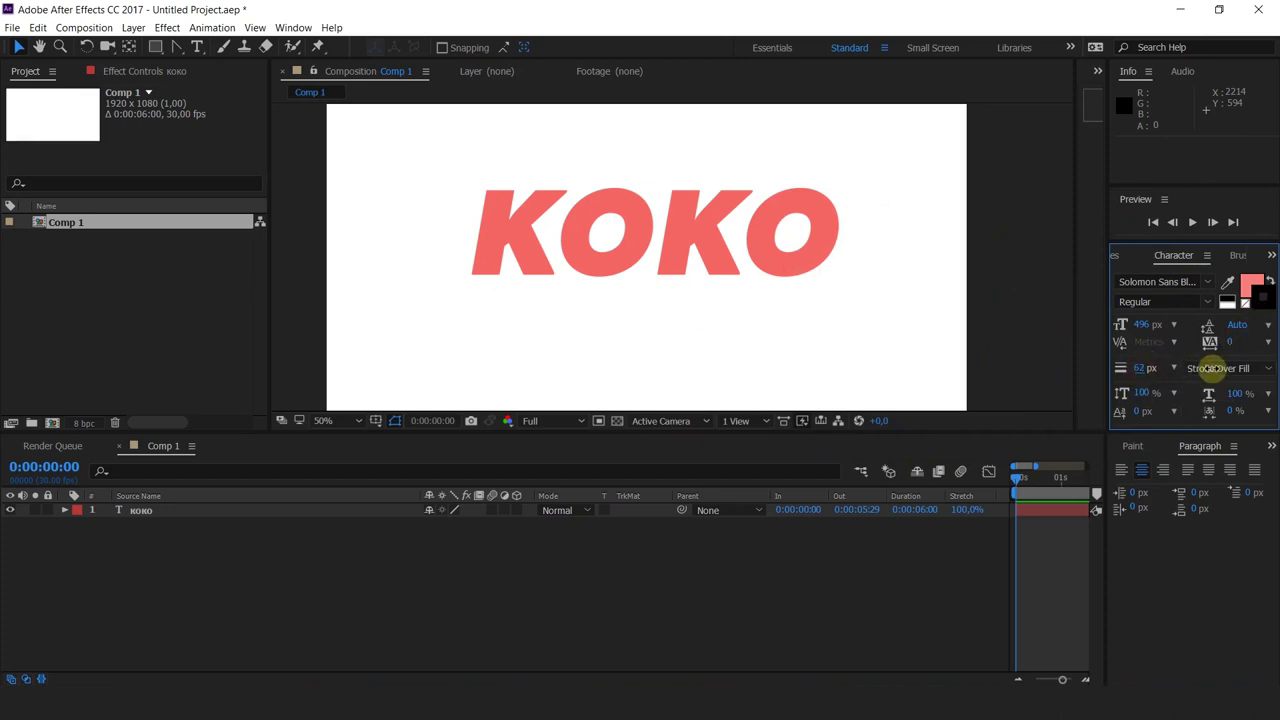
pyautogui.click(1258, 298)
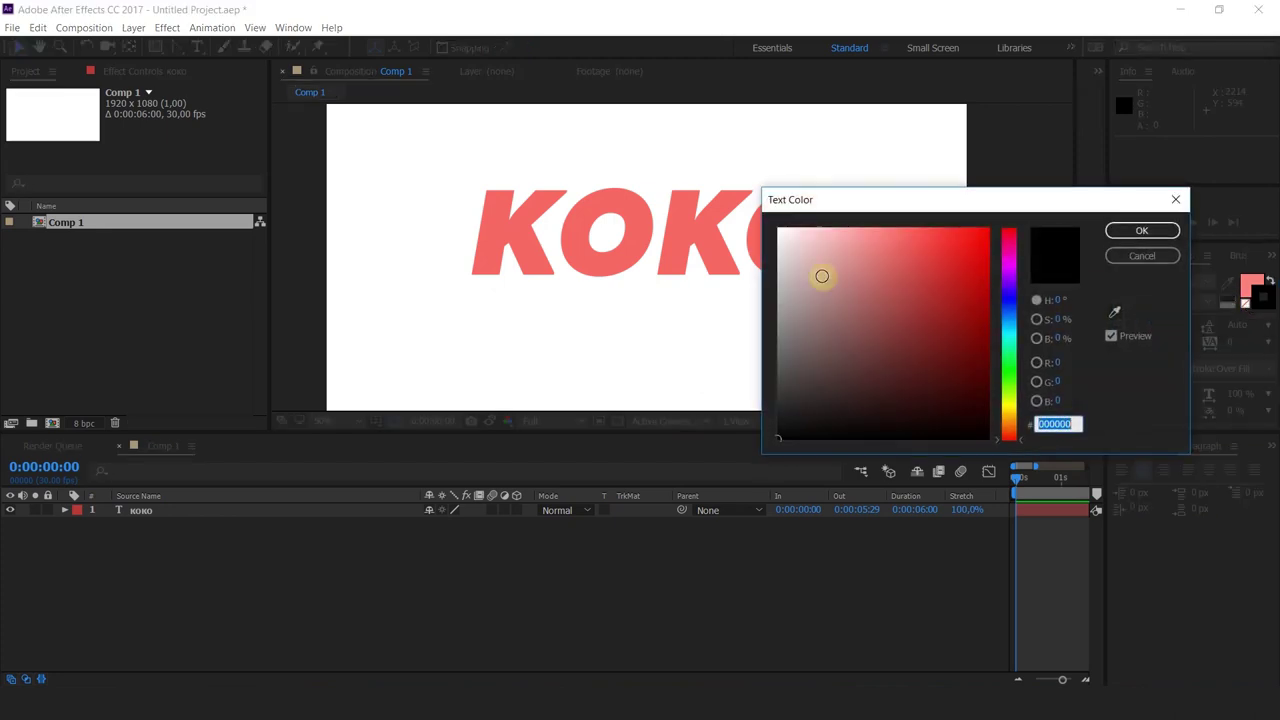
pyautogui.click(1140, 255)
# - Give the text a grey 8E8E8E stroke and set its width to 12 px
pyautogui.press('v')
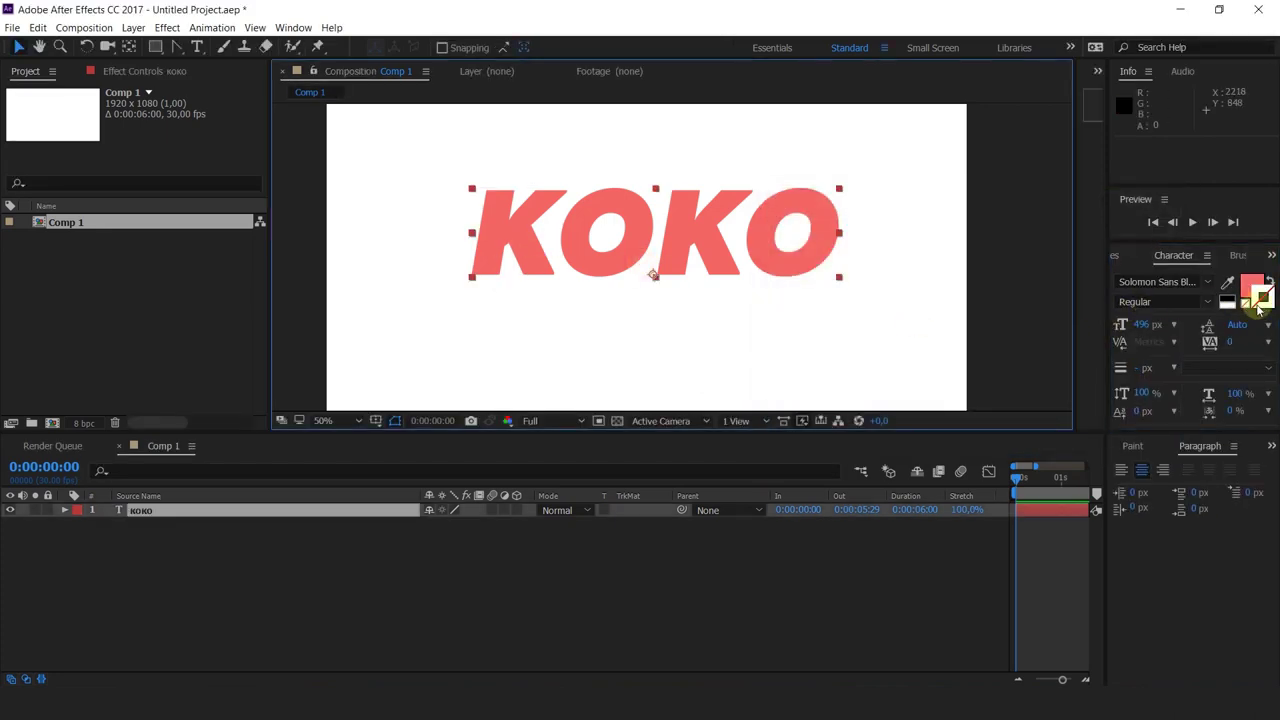
pyautogui.click(1258, 300)
pyautogui.moveTo(805, 306); pyautogui.dragTo(748, 331)
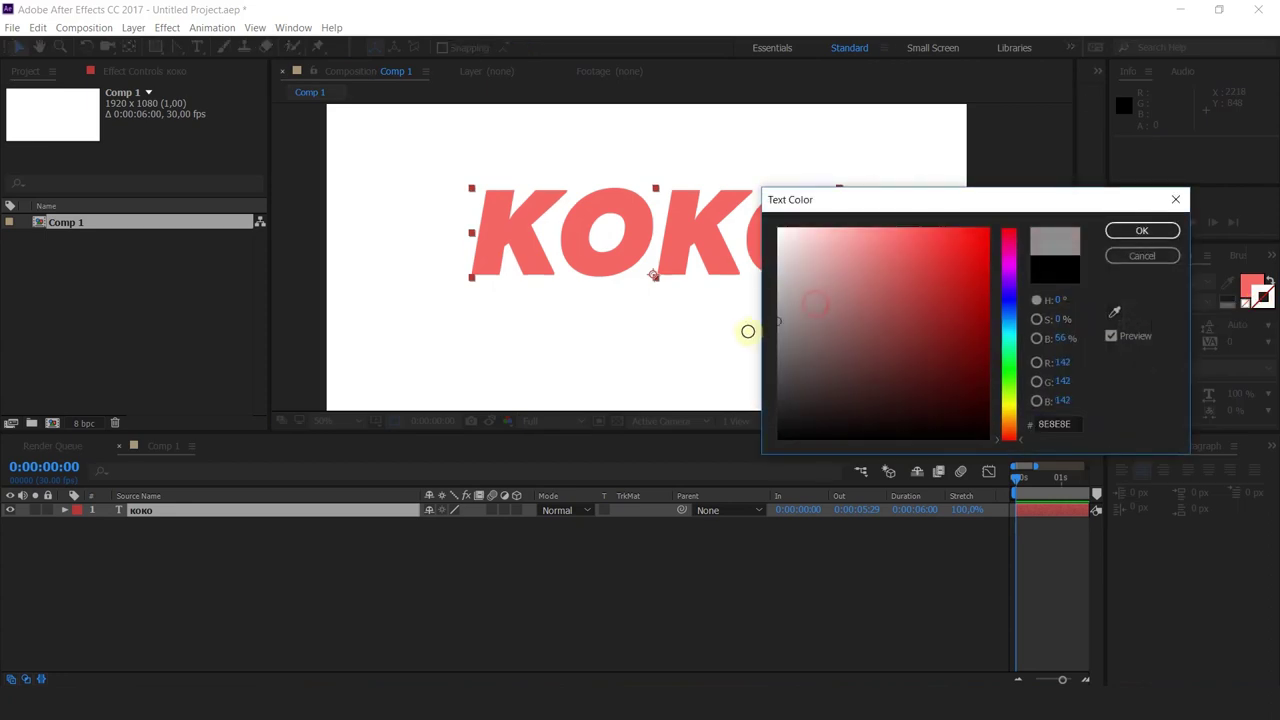
pyautogui.click(1140, 231)
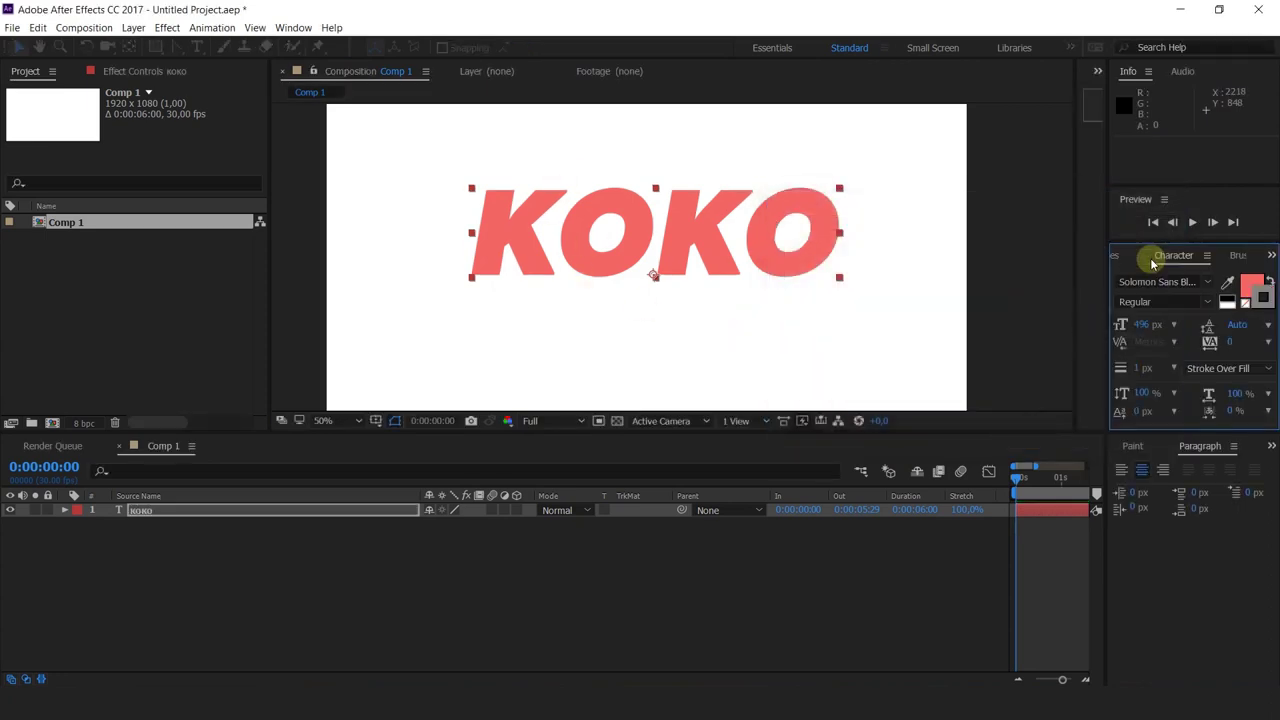
pyautogui.moveTo(1147, 367); pyautogui.dragTo(1170, 376)
# - Try the Fill Over Stroke order, restore Stroke Over Fill, and try a larger font size on the text
pyautogui.click(1200, 368)
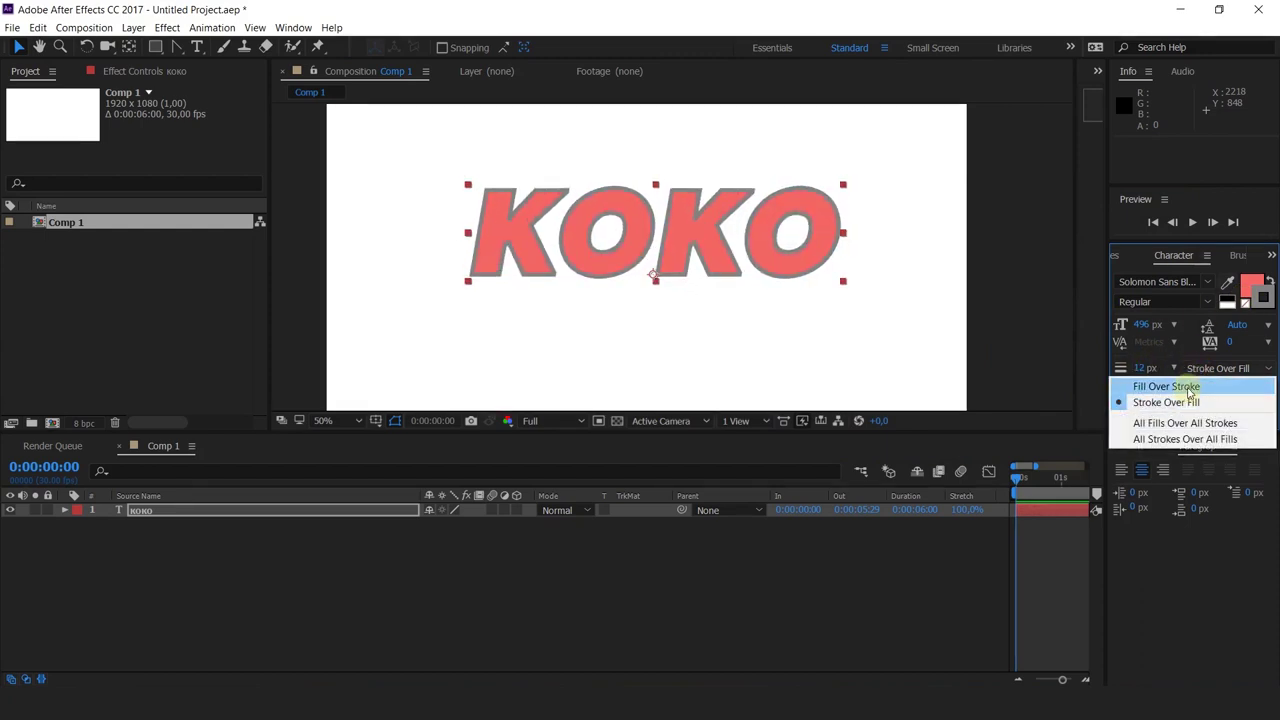
pyautogui.click(1189, 388)
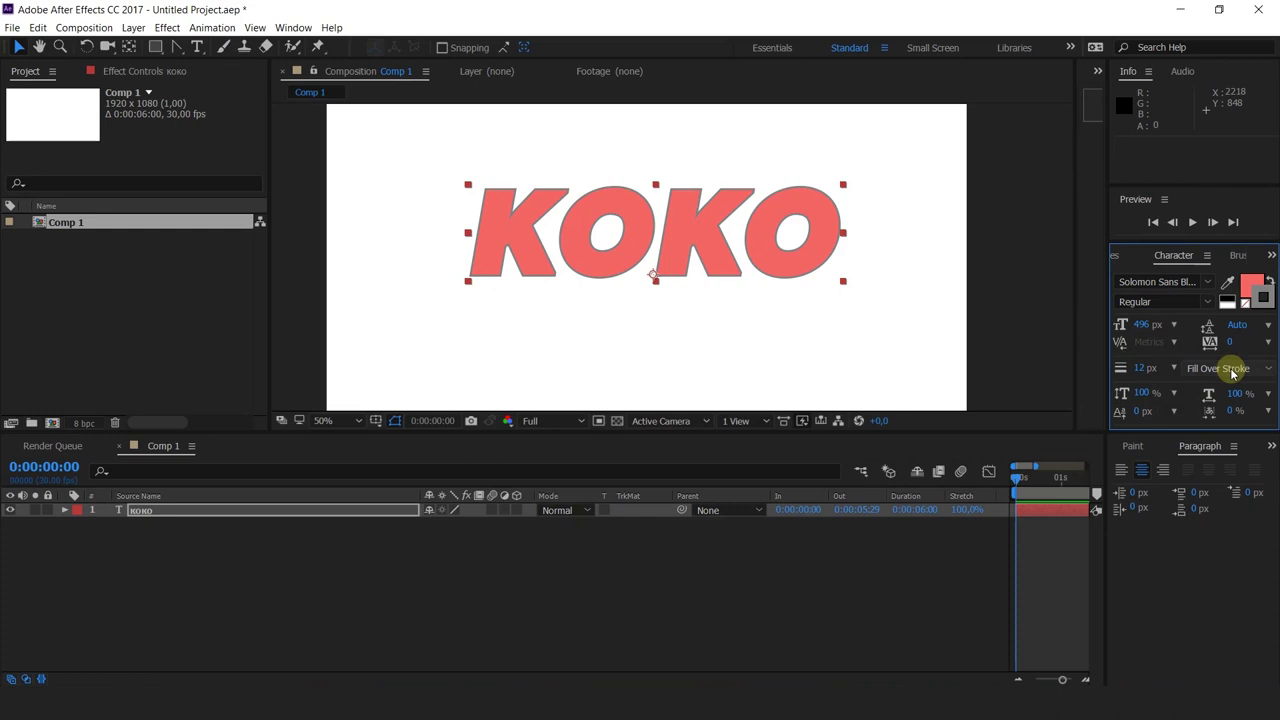
pyautogui.click(1232, 372)
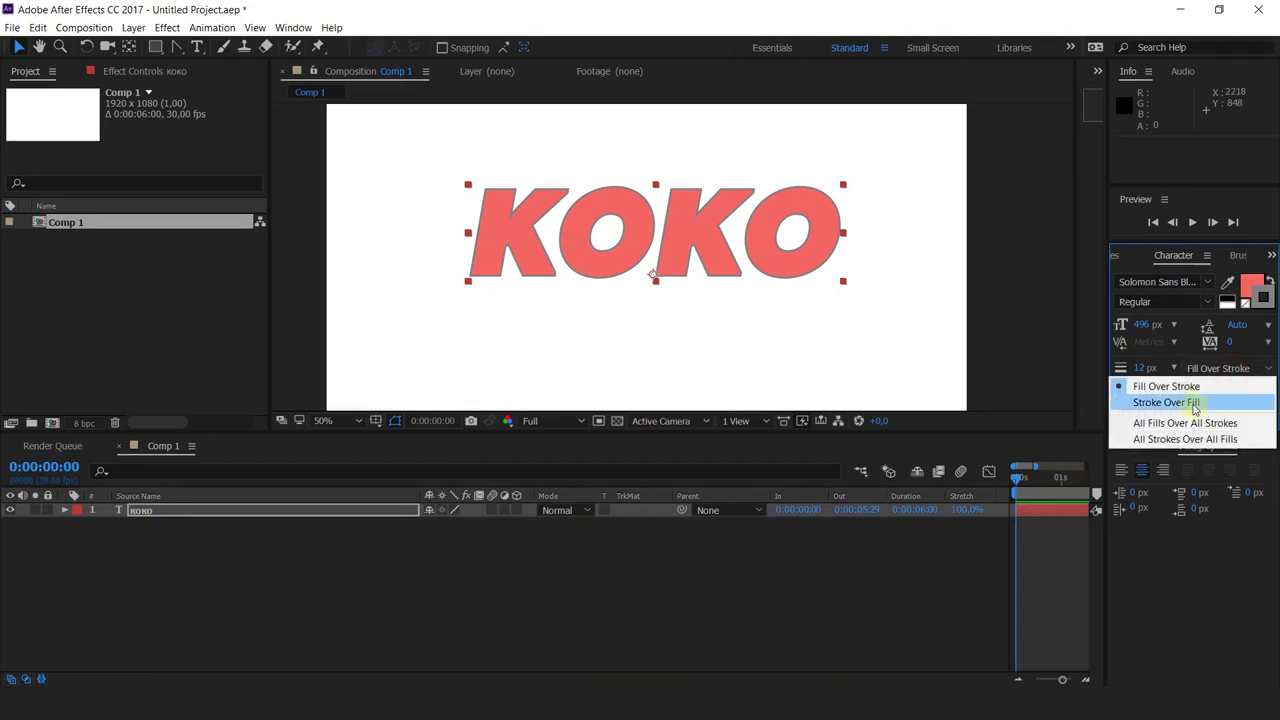
pyautogui.click(1193, 403)
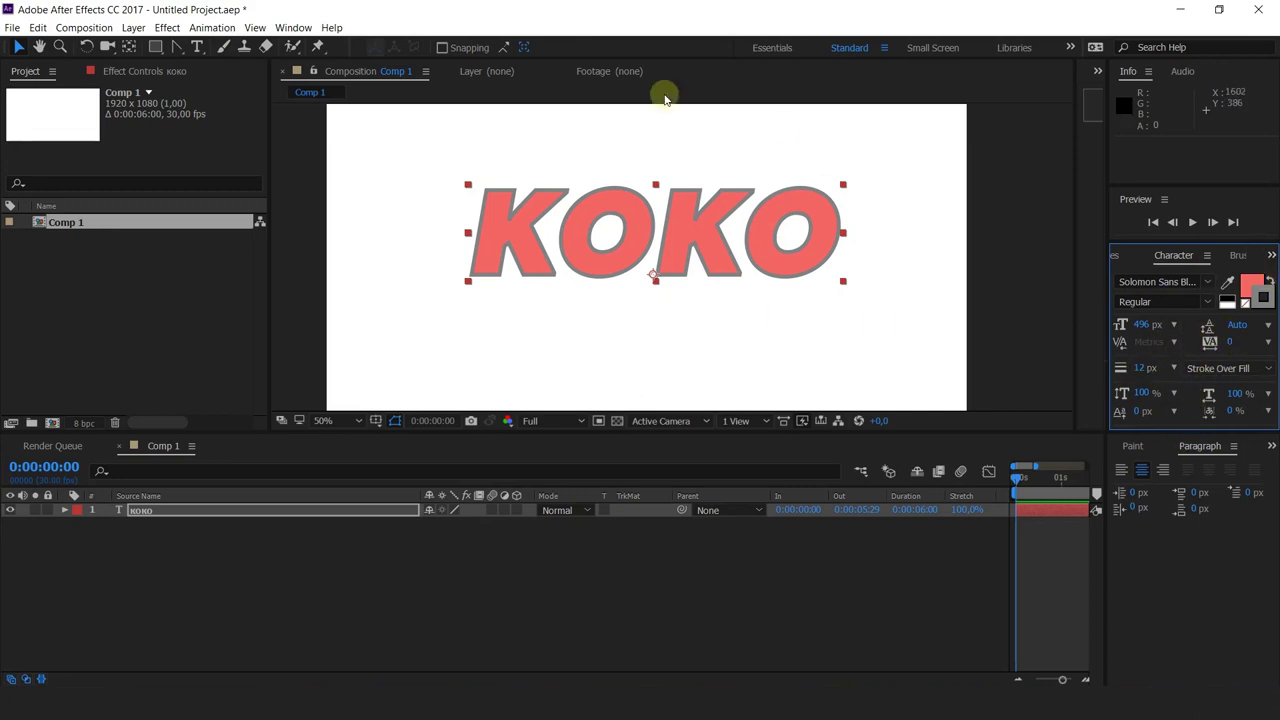
pyautogui.moveTo(1143, 324); pyautogui.dragTo(1203, 329)
# - Add a second line reading KOKO below the existing text
pyautogui.click(200, 48)
pyautogui.click(828, 268)
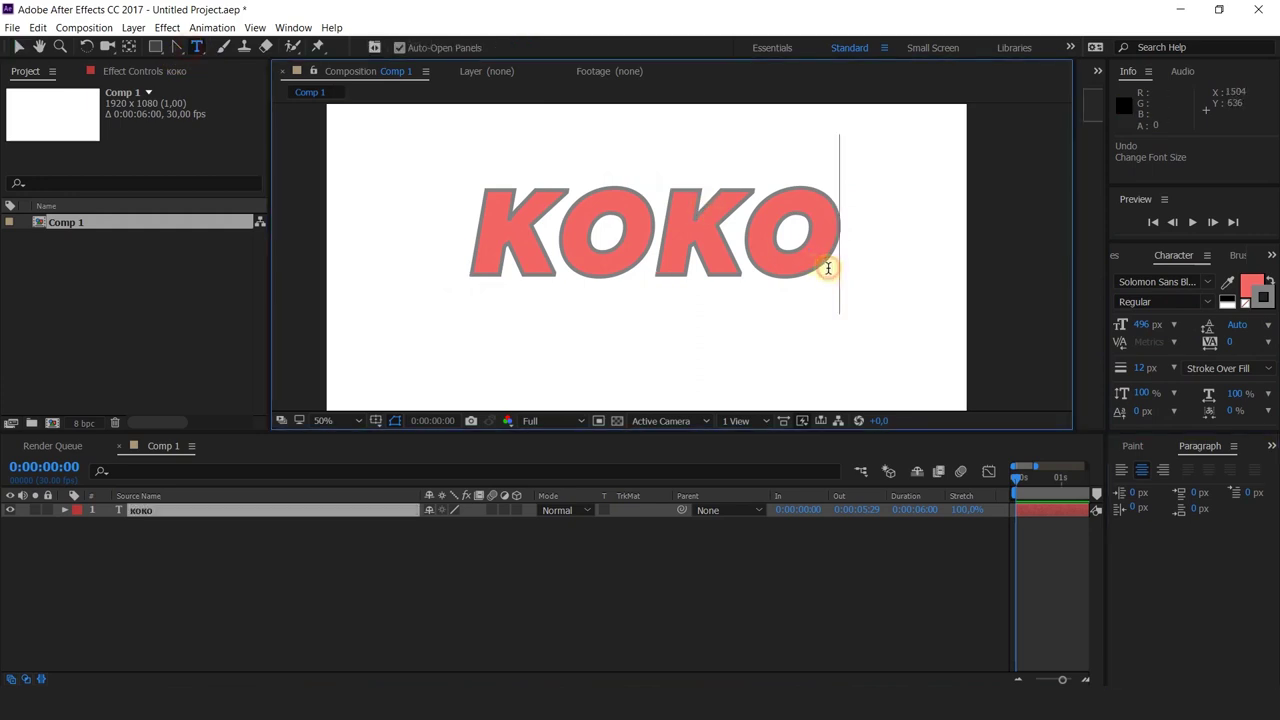
pyautogui.press('Return')
pyautogui.write('KOKO')
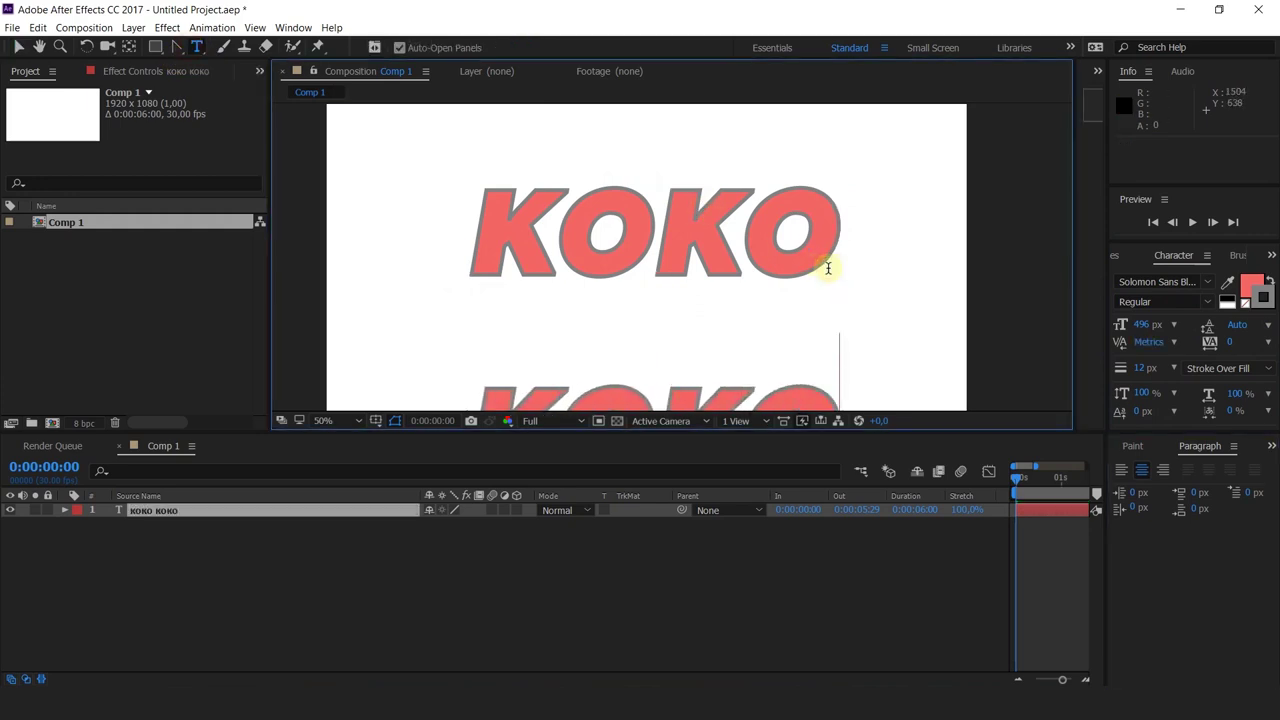
pyautogui.click(249, 514)
pyautogui.press('v')
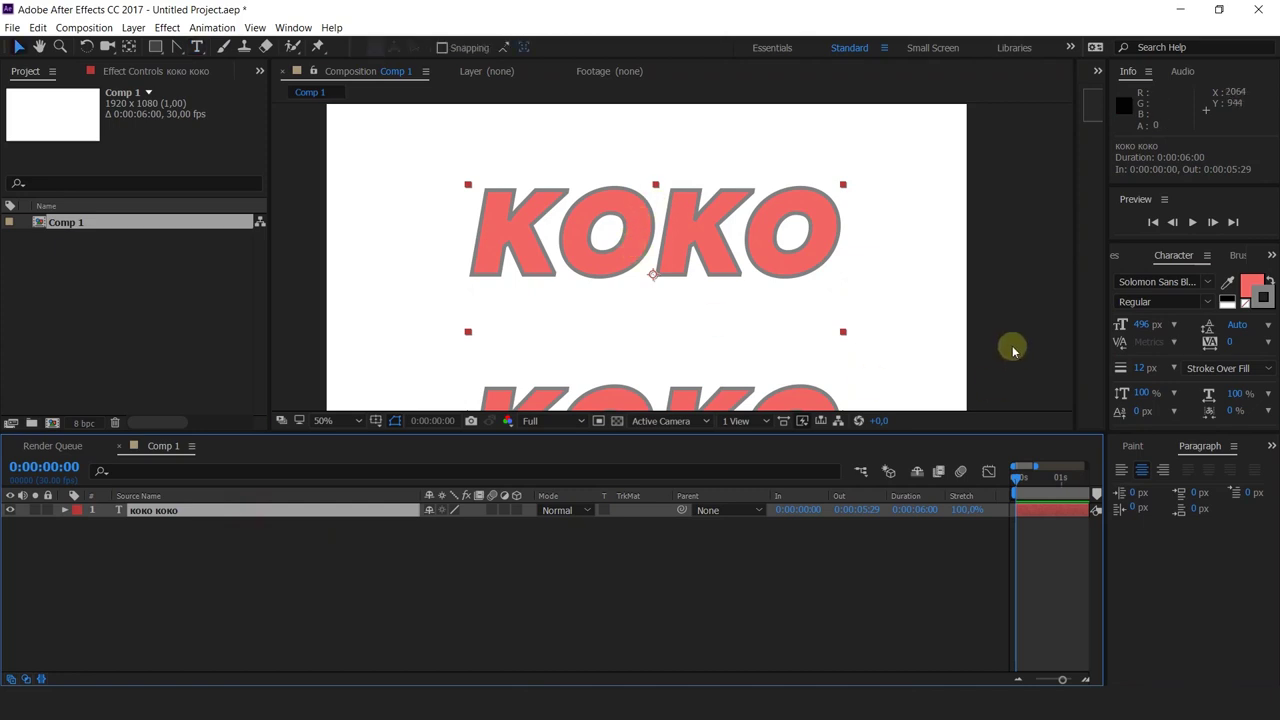
# - Set the leading between the two text lines to 345 px and the tracking to -157
pyautogui.press(',')
pyautogui.press('.')
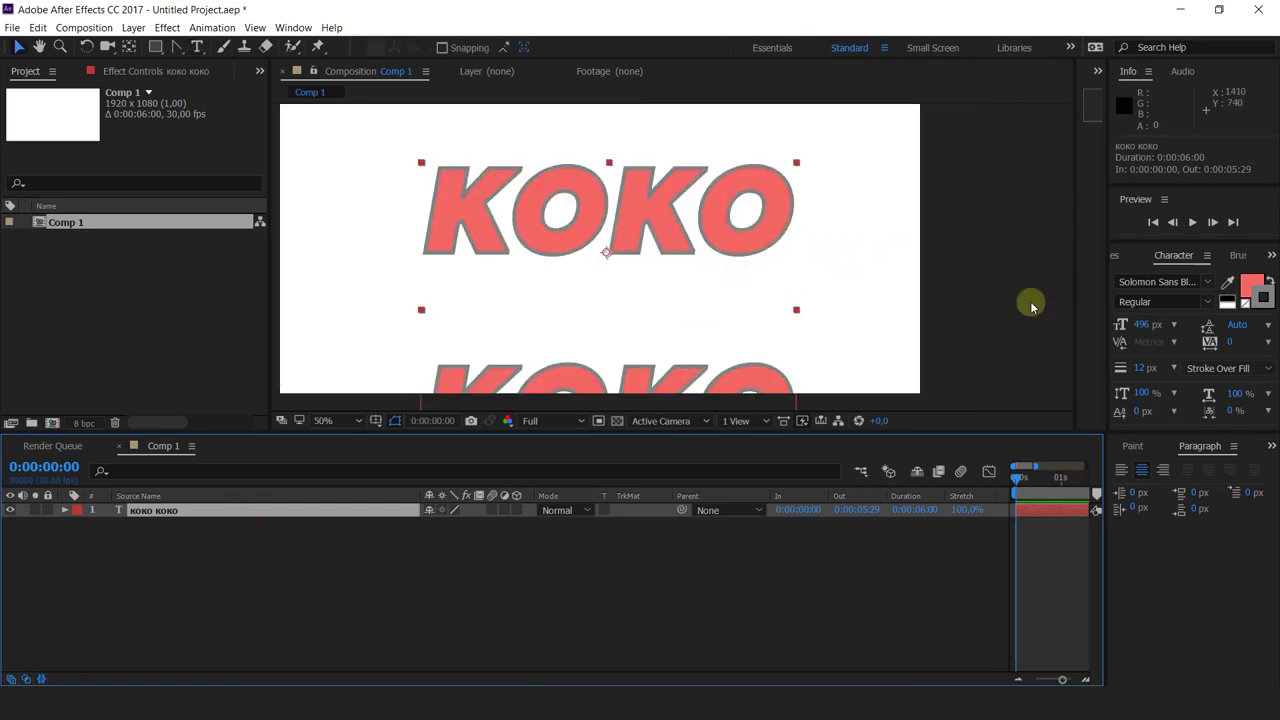
pyautogui.click(755, 248)
pyautogui.moveTo(1240, 325); pyautogui.dragTo(604, 248)
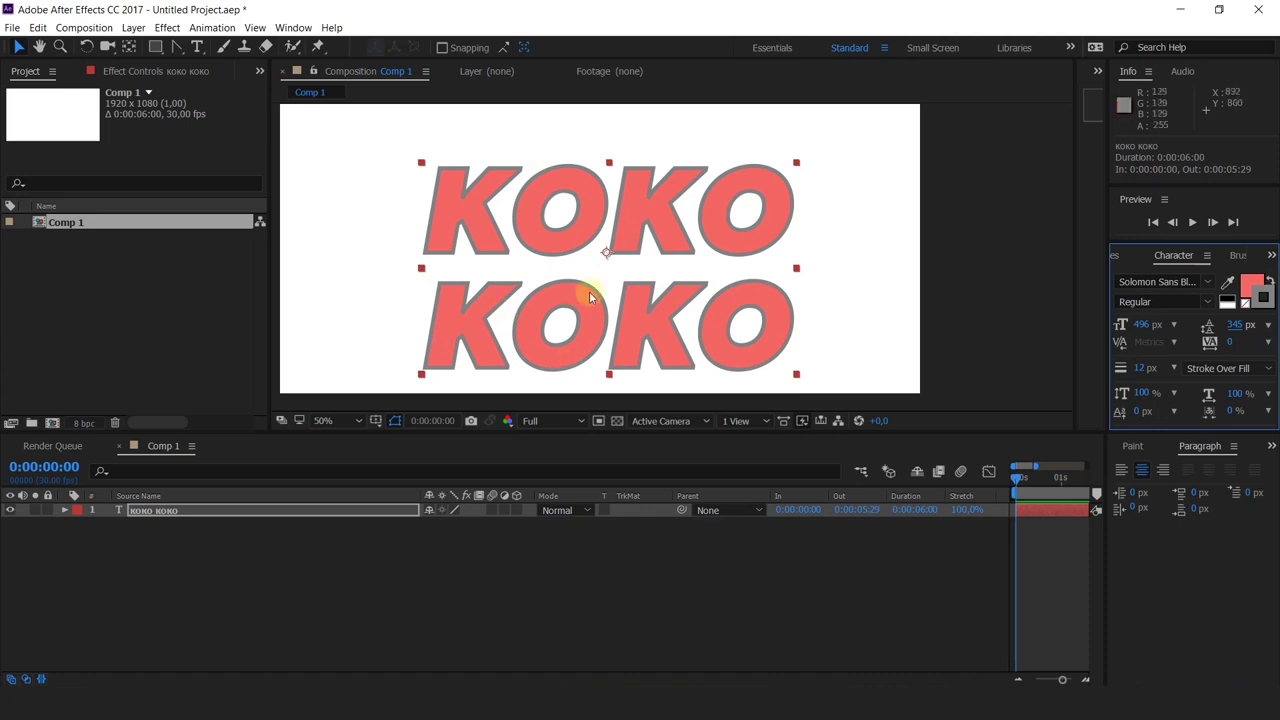
pyautogui.moveTo(1232, 341); pyautogui.dragTo(1176, 390)
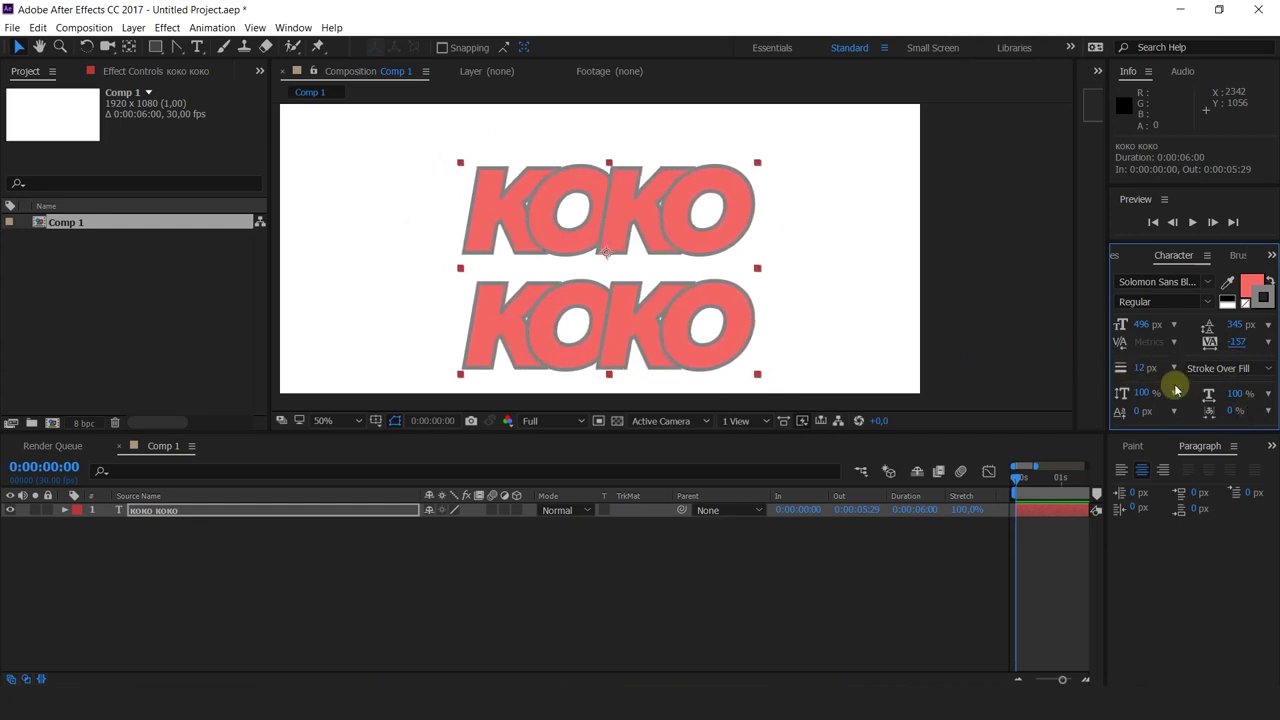
# - Recolour the text's stroke to a vivid purple, about RGB 110, 38, 255
pyautogui.click(1262, 297)
pyautogui.moveTo(902, 247); pyautogui.dragTo(890, 212)
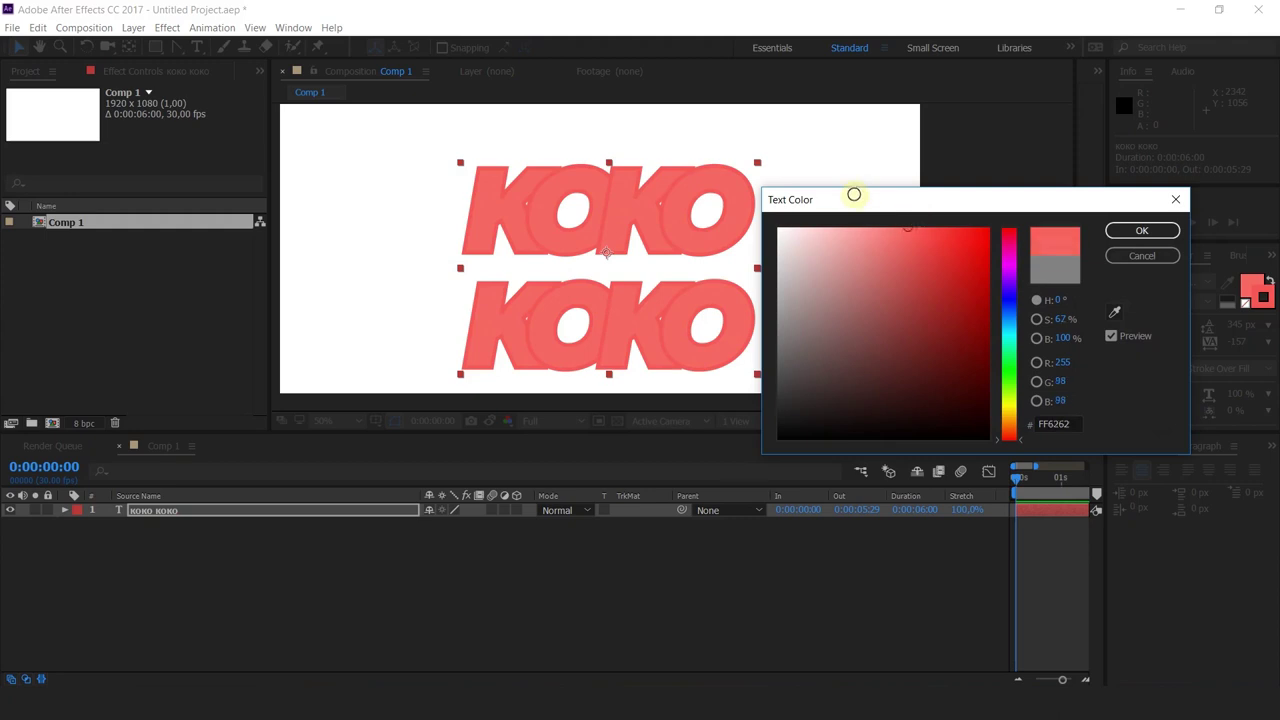
pyautogui.moveTo(796, 174)
pyautogui.mouseDown()
pyautogui.moveTo(754, 149)
pyautogui.moveTo(980, 129)
pyautogui.moveTo(943, 120)
pyautogui.mouseUp()
pyautogui.moveTo(1009, 282); pyautogui.dragTo(1006, 295)
pyautogui.moveTo(1011, 318); pyautogui.dragTo(1012, 285)
pyautogui.moveTo(842, 243)
pyautogui.mouseDown()
pyautogui.moveTo(863, 211)
pyautogui.moveTo(960, 186)
pyautogui.mouseUp()
pyautogui.click(1140, 231)
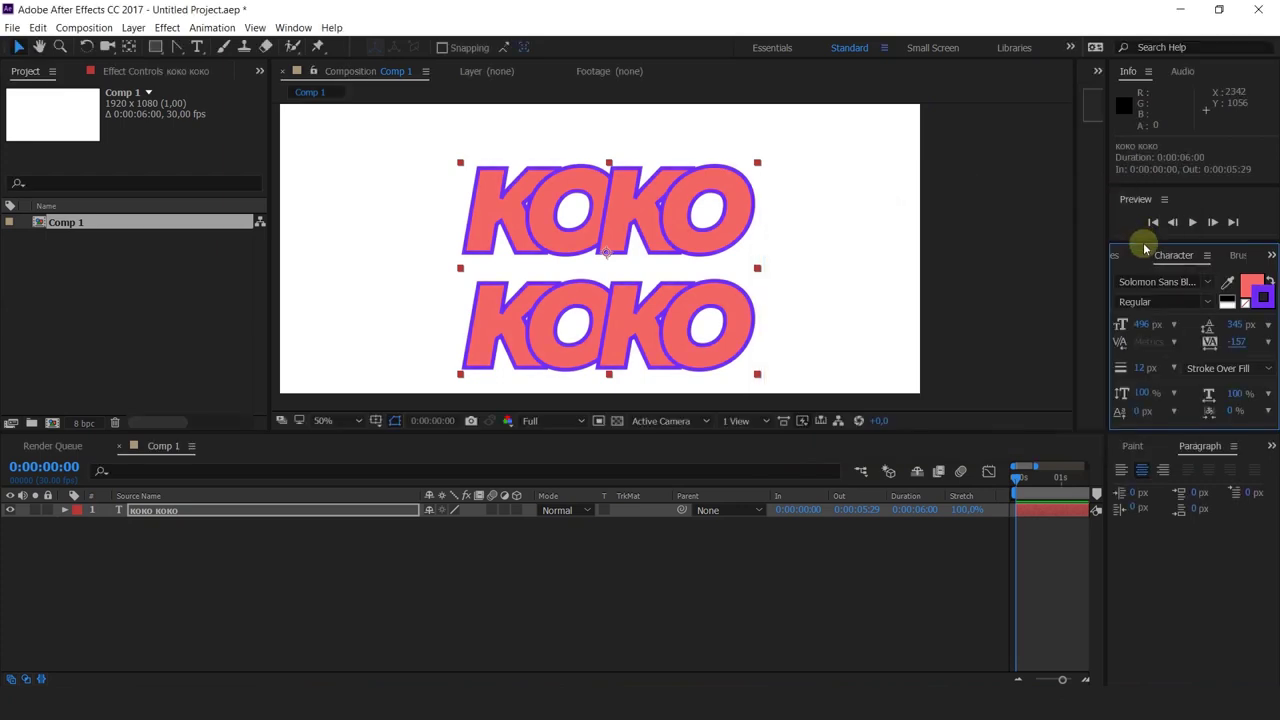
# - Try a vertical scale of 139% and a wider horizontal scale on the text, undoing each change
pyautogui.moveTo(1143, 397)
pyautogui.mouseDown()
pyautogui.moveTo(1165, 398)
pyautogui.moveTo(1105, 414)
pyautogui.moveTo(1154, 372)
pyautogui.moveTo(1143, 400)
pyautogui.moveTo(1185, 378)
pyautogui.moveTo(1168, 392)
pyautogui.mouseUp()
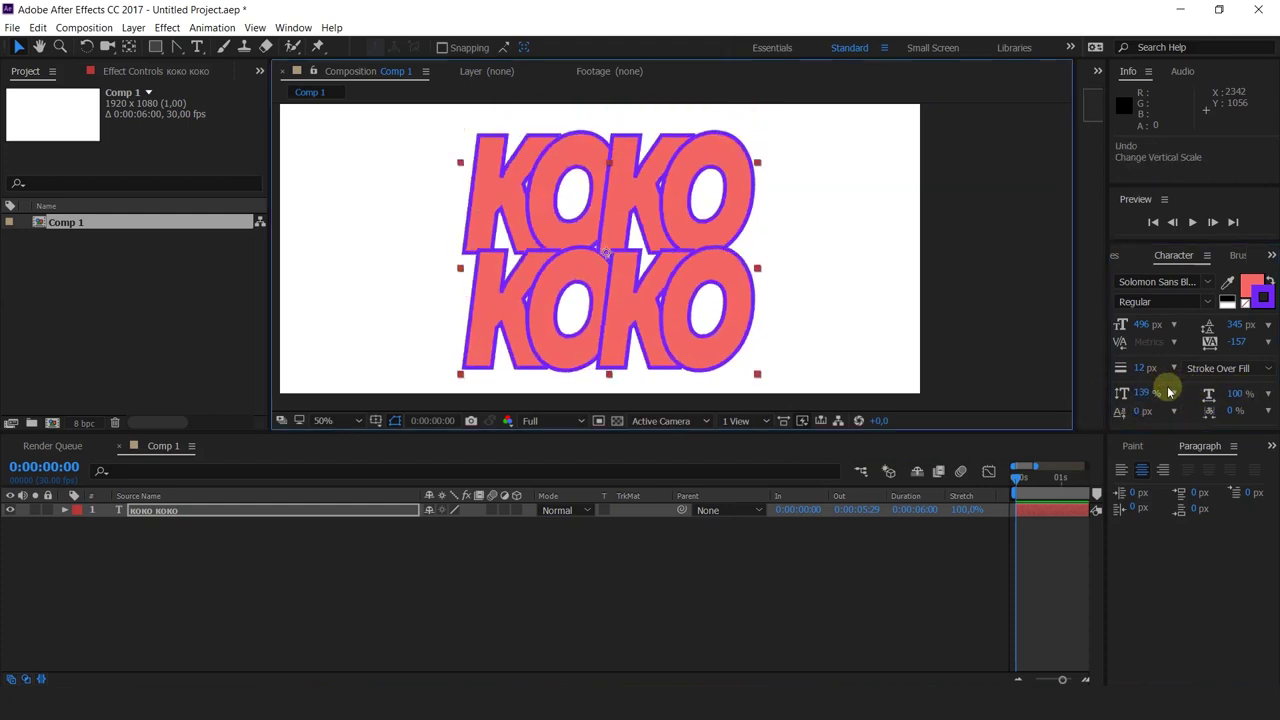
pyautogui.hotkey('ctrl', 'z')
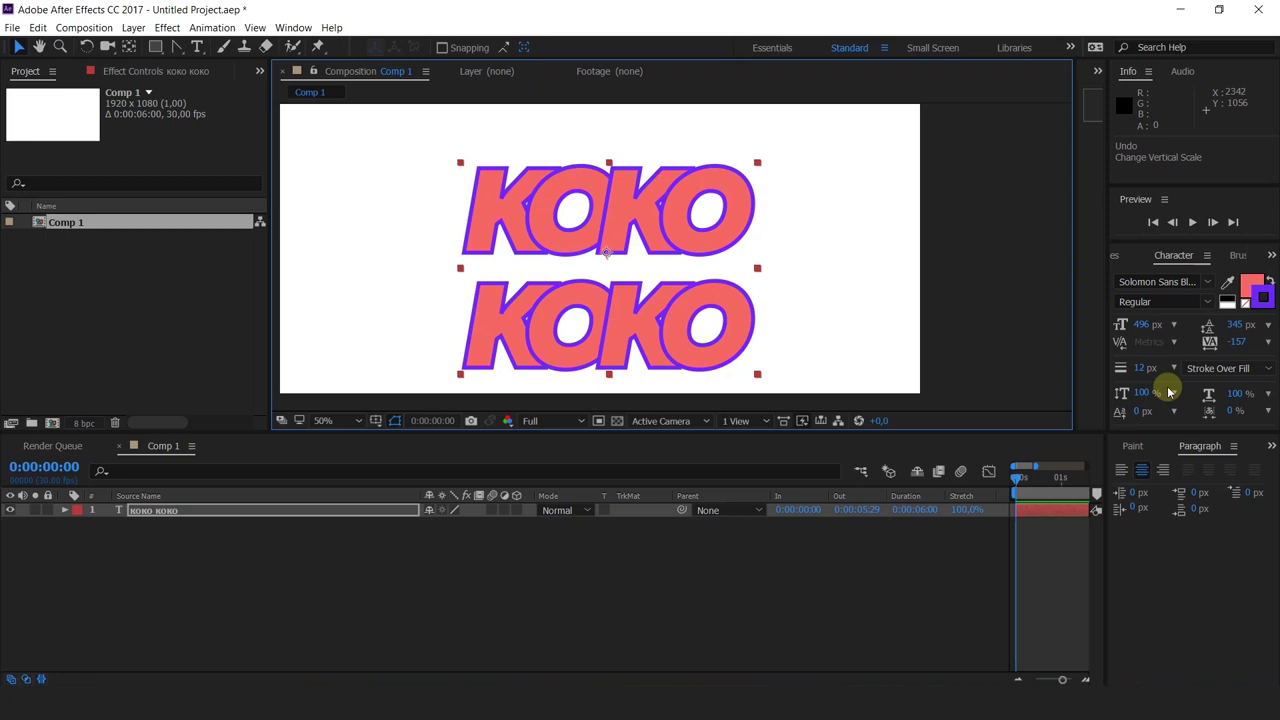
pyautogui.moveTo(1236, 393); pyautogui.dragTo(1272, 396)
pyautogui.hotkey('ctrl', 'z')
# - Enlarge the character settings panel and try Faux Bold, Faux Italic and All Caps on the text, undoing each style
pyautogui.moveTo(1194, 406); pyautogui.dragTo(1186, 486)
pyautogui.hotkey('ctrl', 'z')
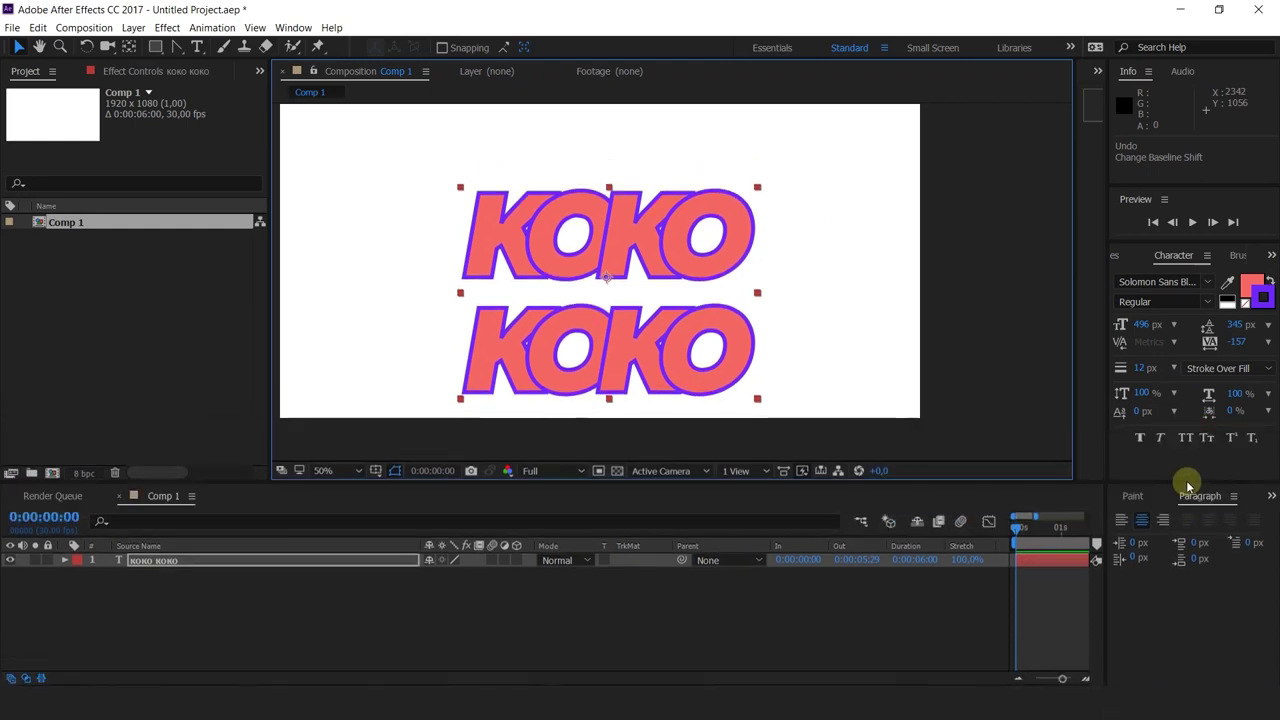
pyautogui.click(1140, 438)
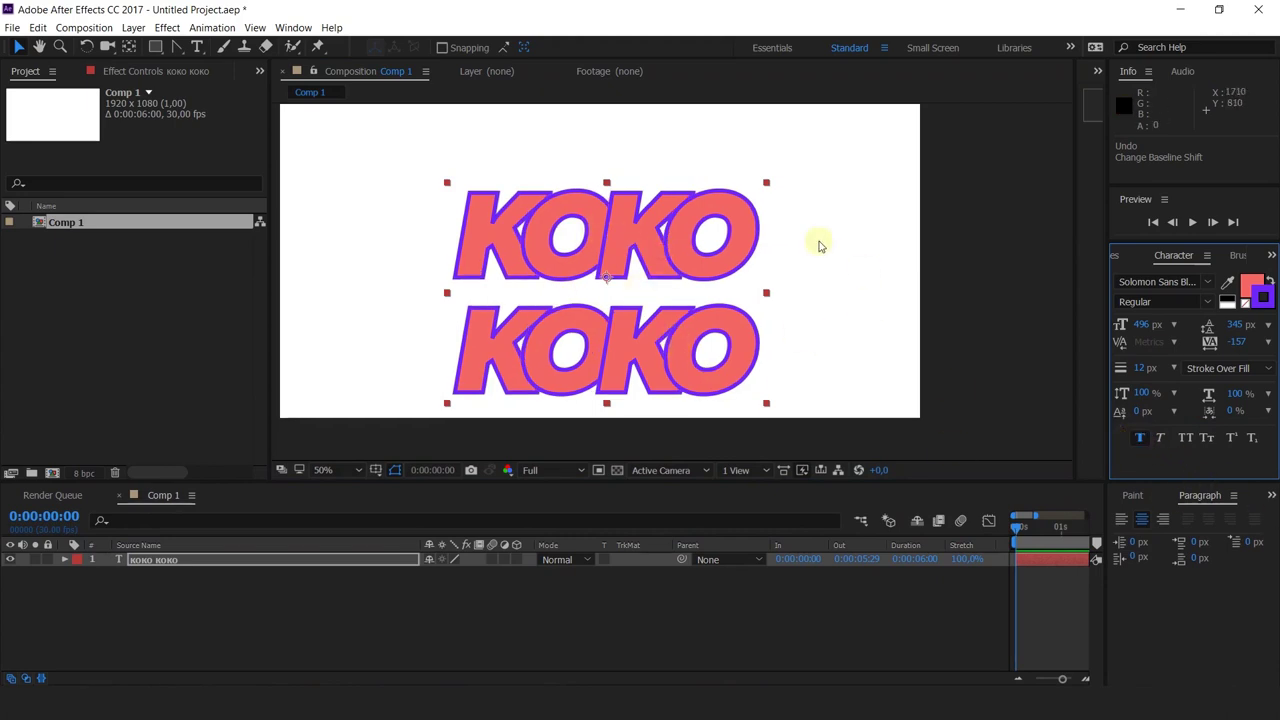
pyautogui.click(1162, 440)
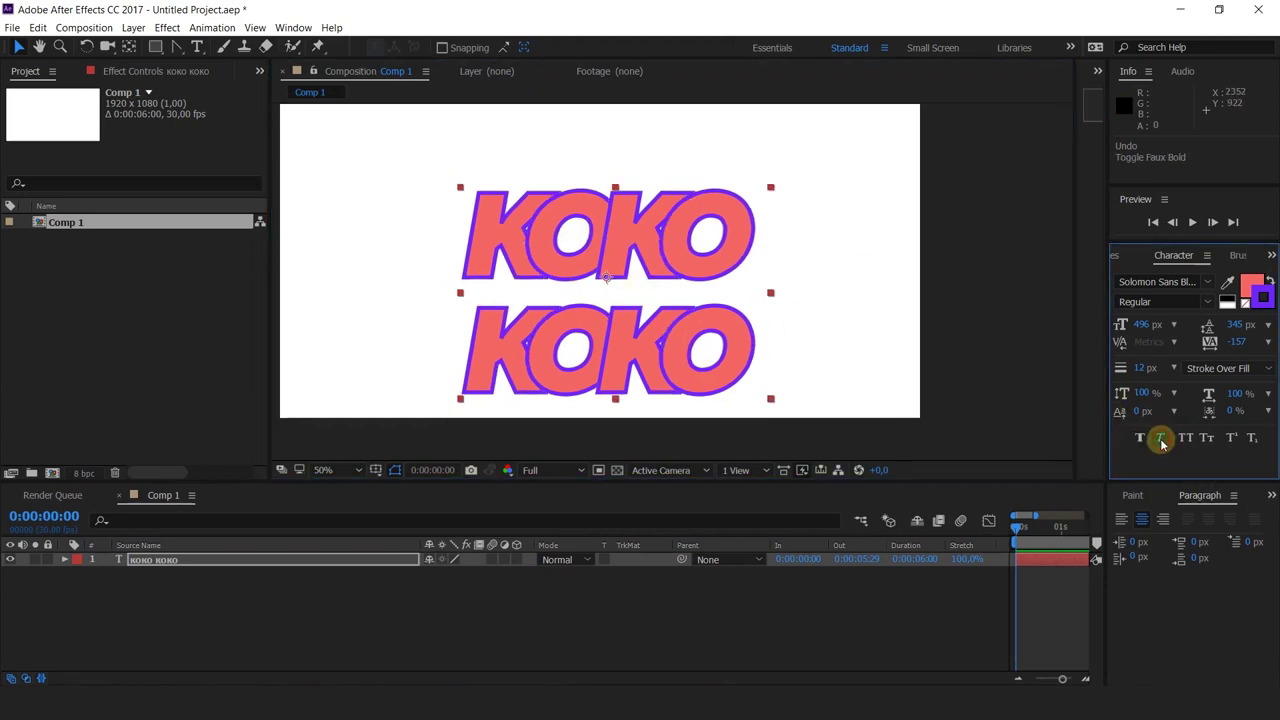
pyautogui.click(1162, 442)
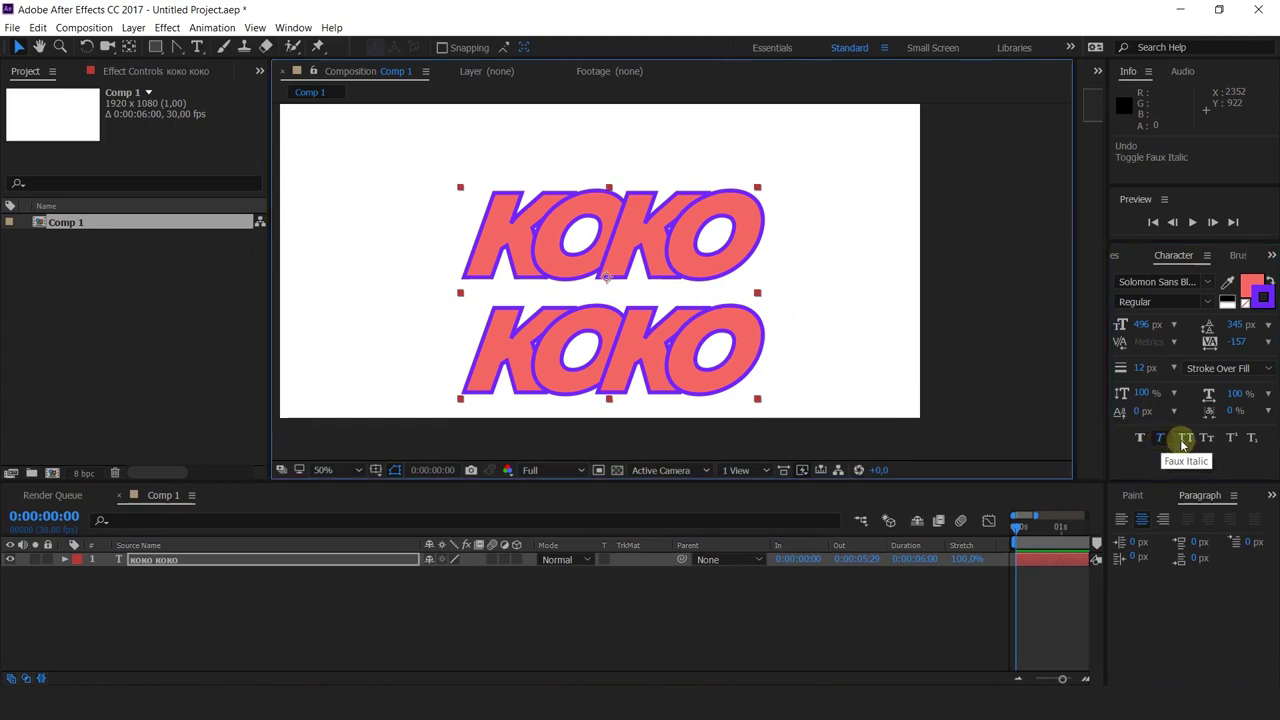
pyautogui.click(1162, 442)
pyautogui.click(1184, 440)
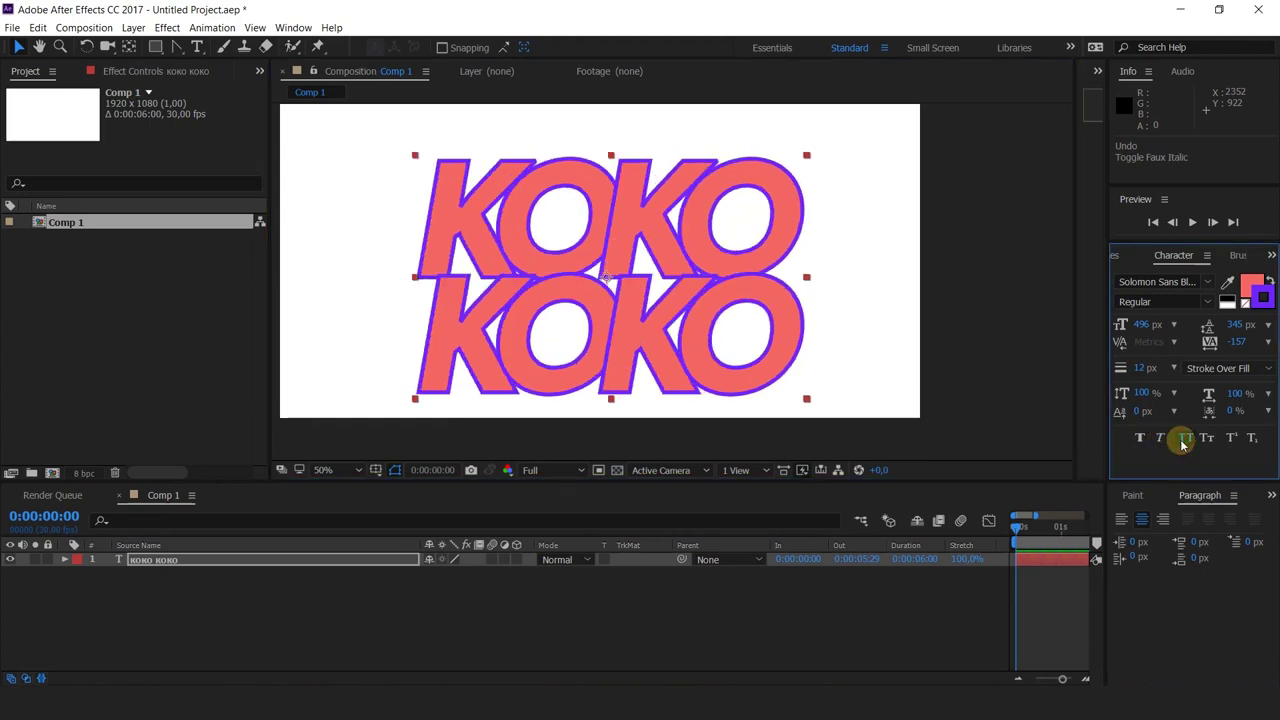
# - Apply Small Caps and Superscript to the text, and insert a capital K at the start of the first line
pyautogui.click(1208, 440)
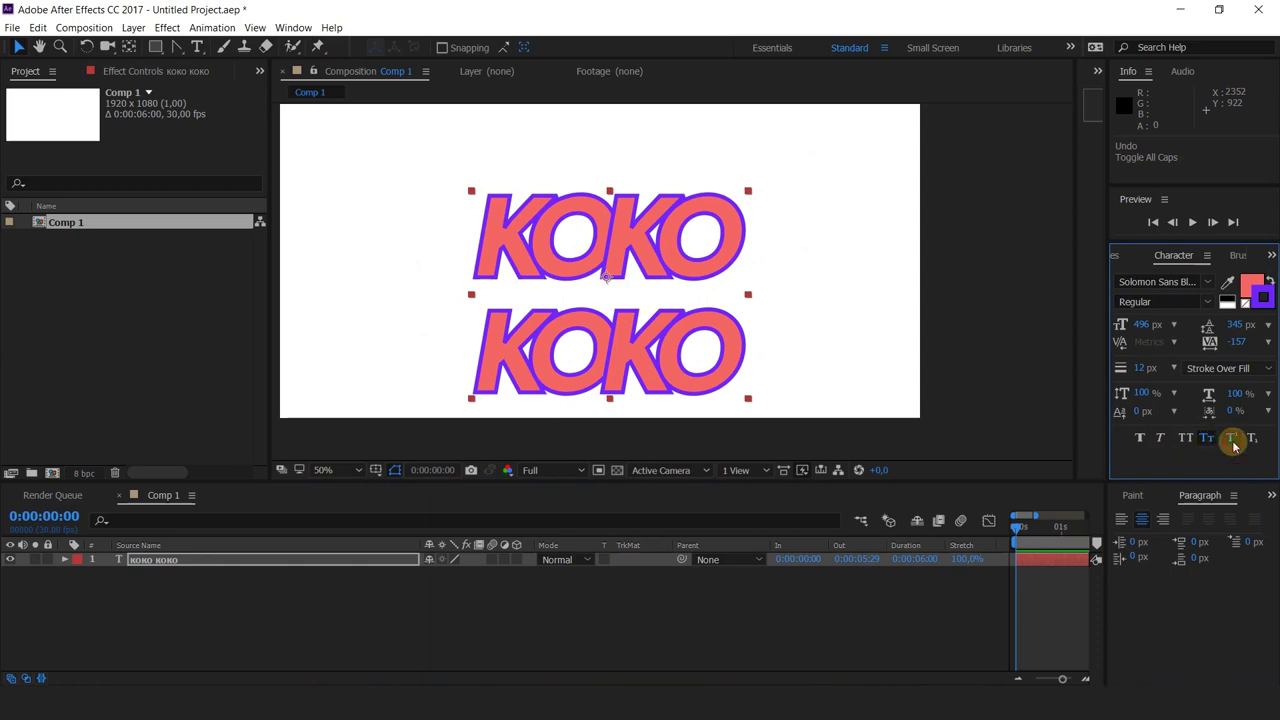
pyautogui.click(1232, 438)
pyautogui.click(197, 47)
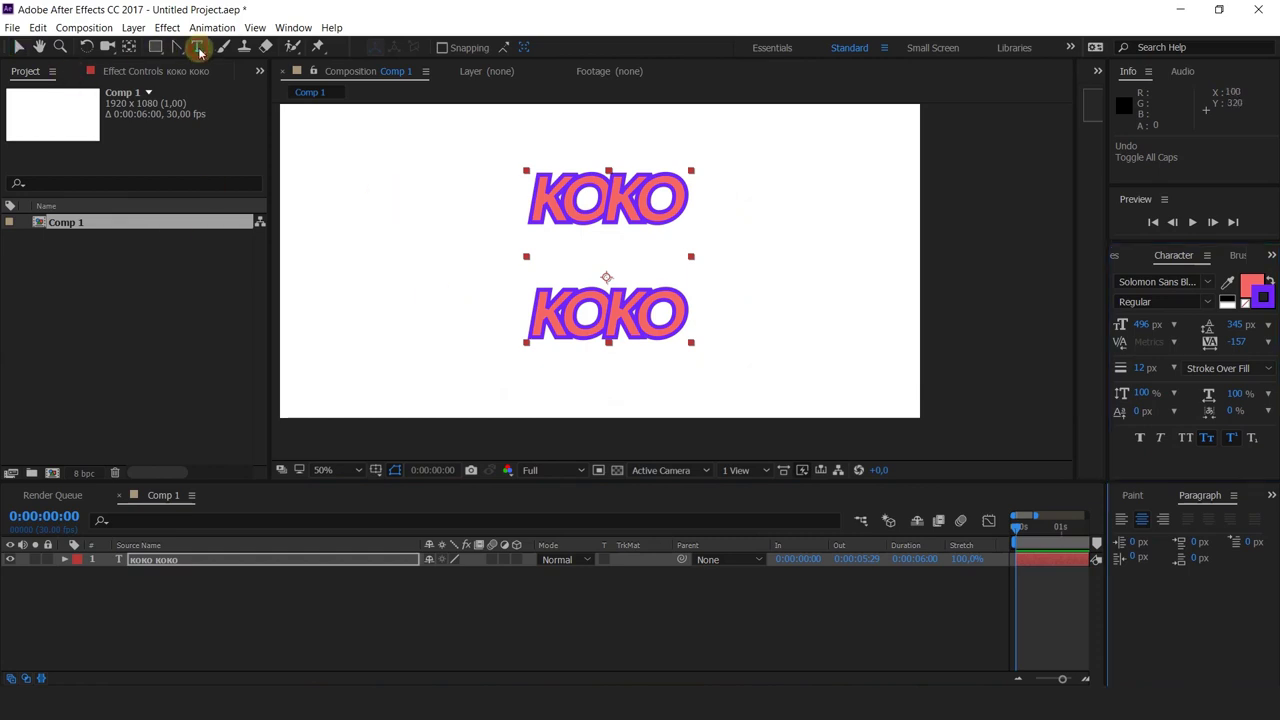
pyautogui.click(533, 220)
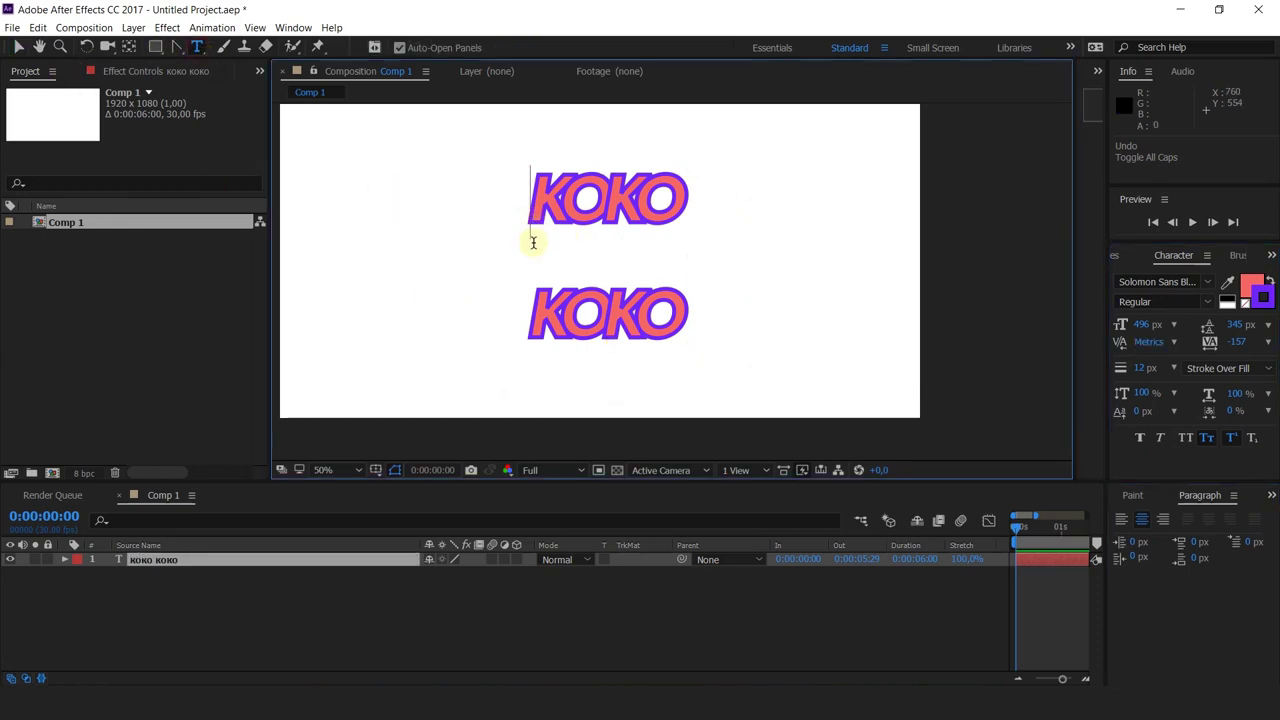
pyautogui.write('K')
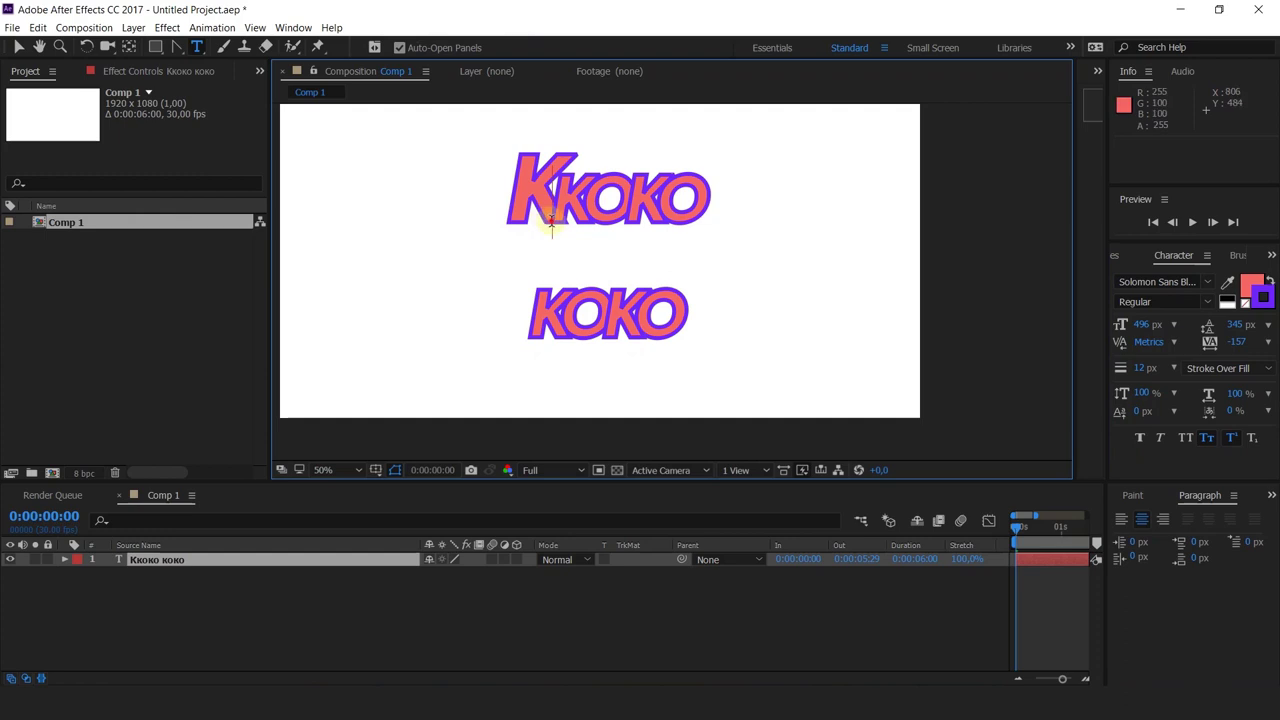
# - Turn off Small Caps and Superscript for the leading capital K only, and try Subscript on it
pyautogui.moveTo(516, 240); pyautogui.dragTo(571, 206)
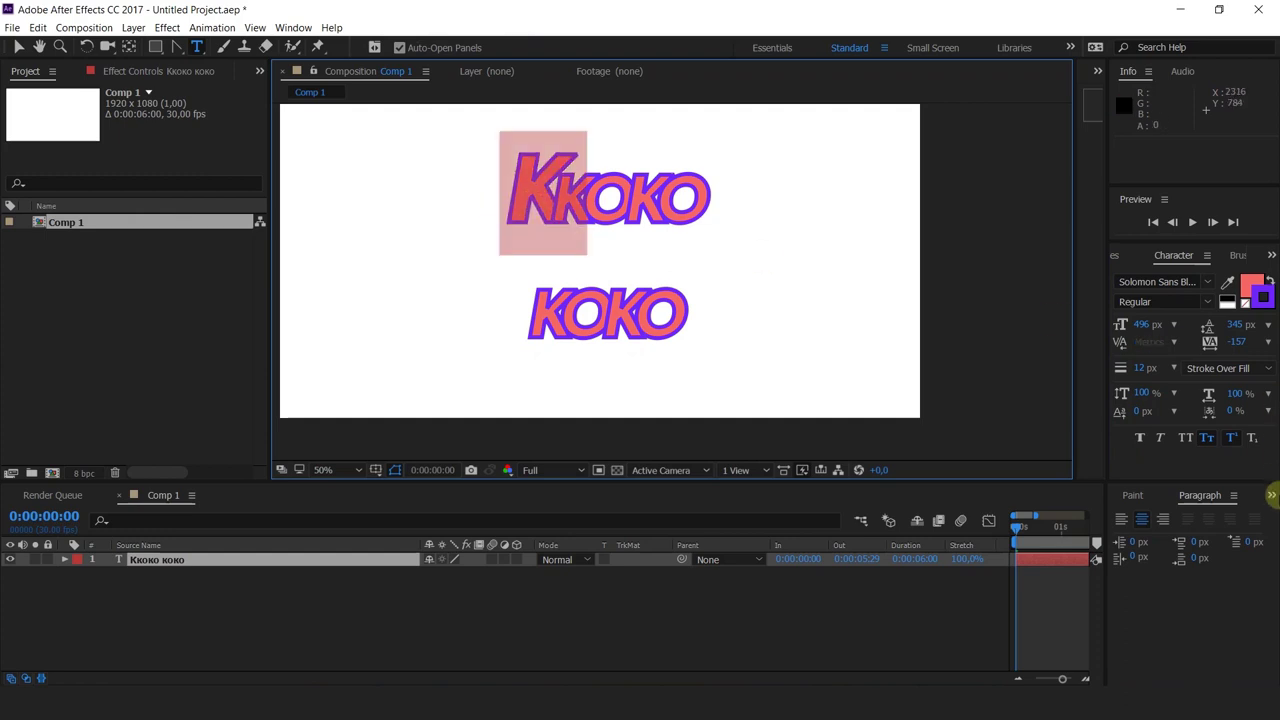
pyautogui.click(1207, 438)
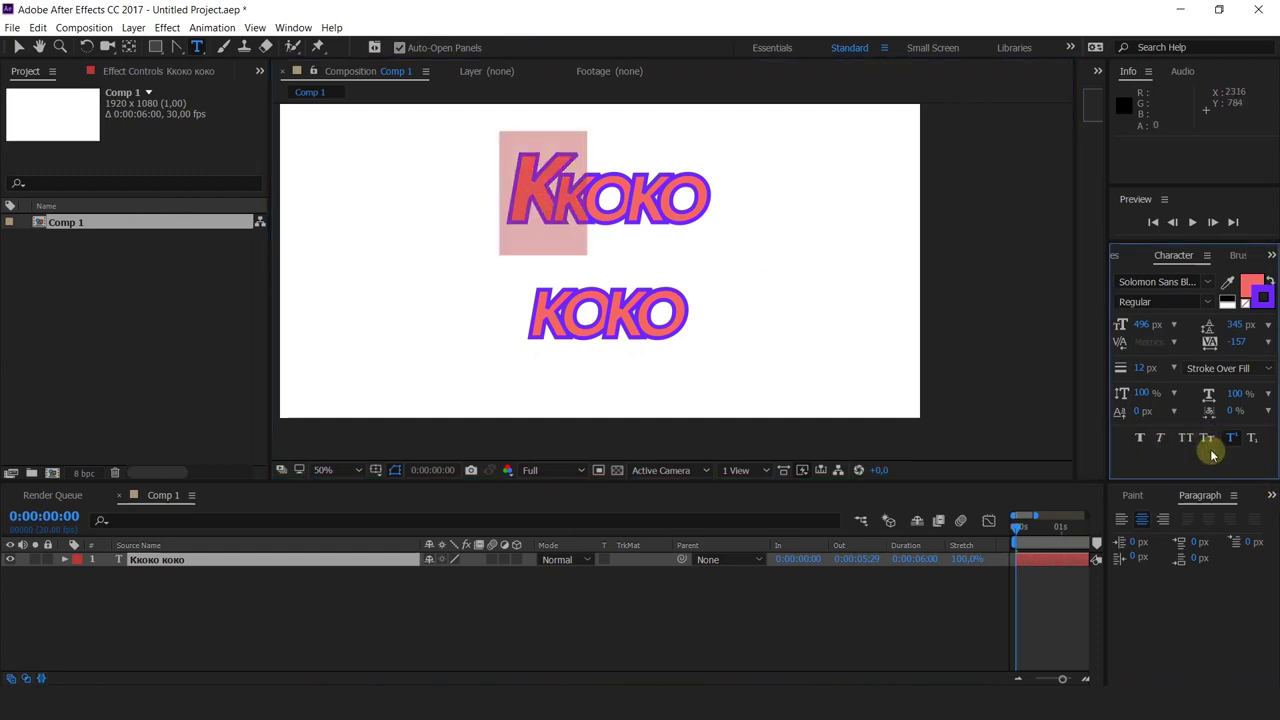
pyautogui.click(1233, 441)
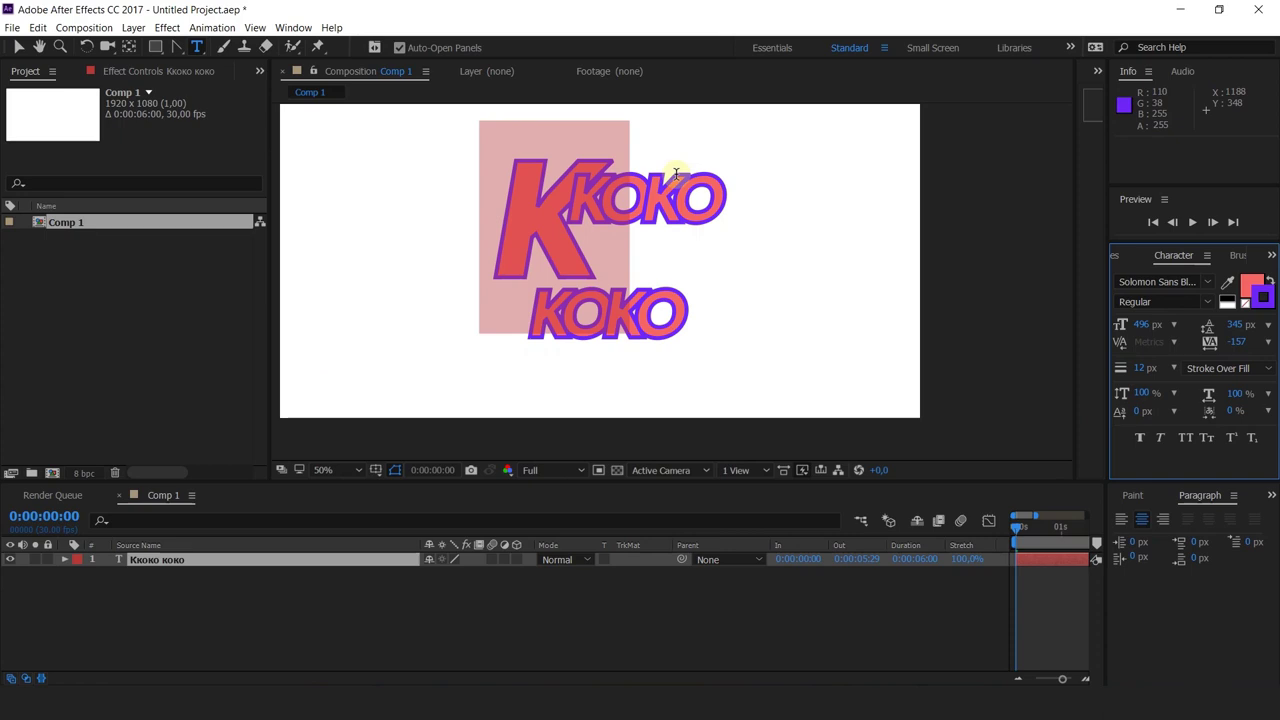
pyautogui.click(1253, 443)
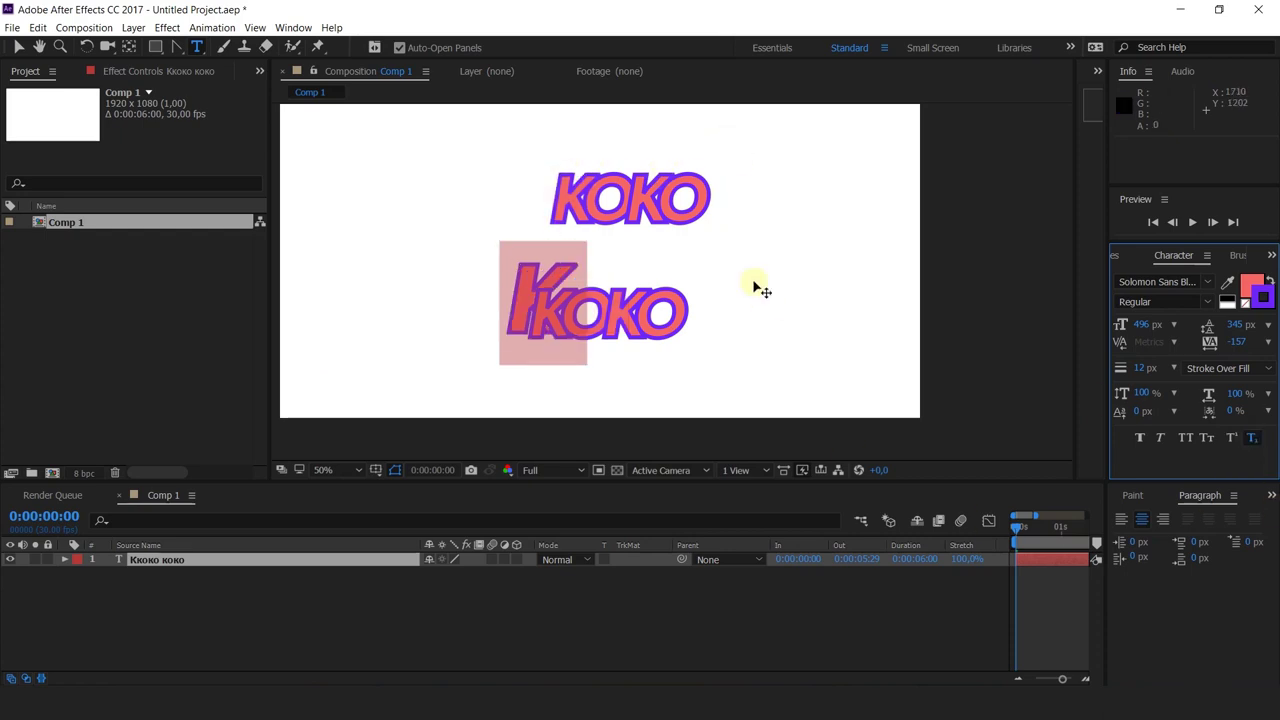
# - Apply Subscript to the small-caps KOKO that follows the large K on the first line
pyautogui.click(565, 204)
pyautogui.moveTo(565, 204); pyautogui.dragTo(751, 211)
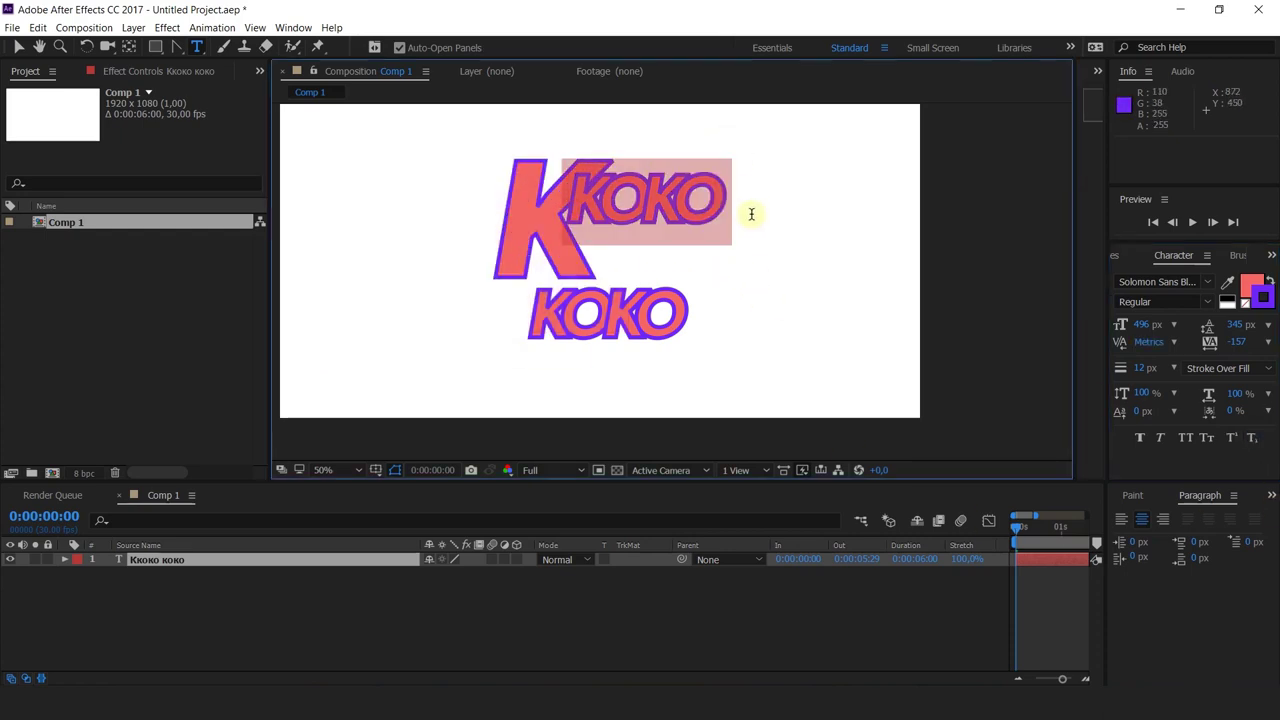
pyautogui.click(1254, 441)
pyautogui.click(595, 625)
pyautogui.click(449, 337)
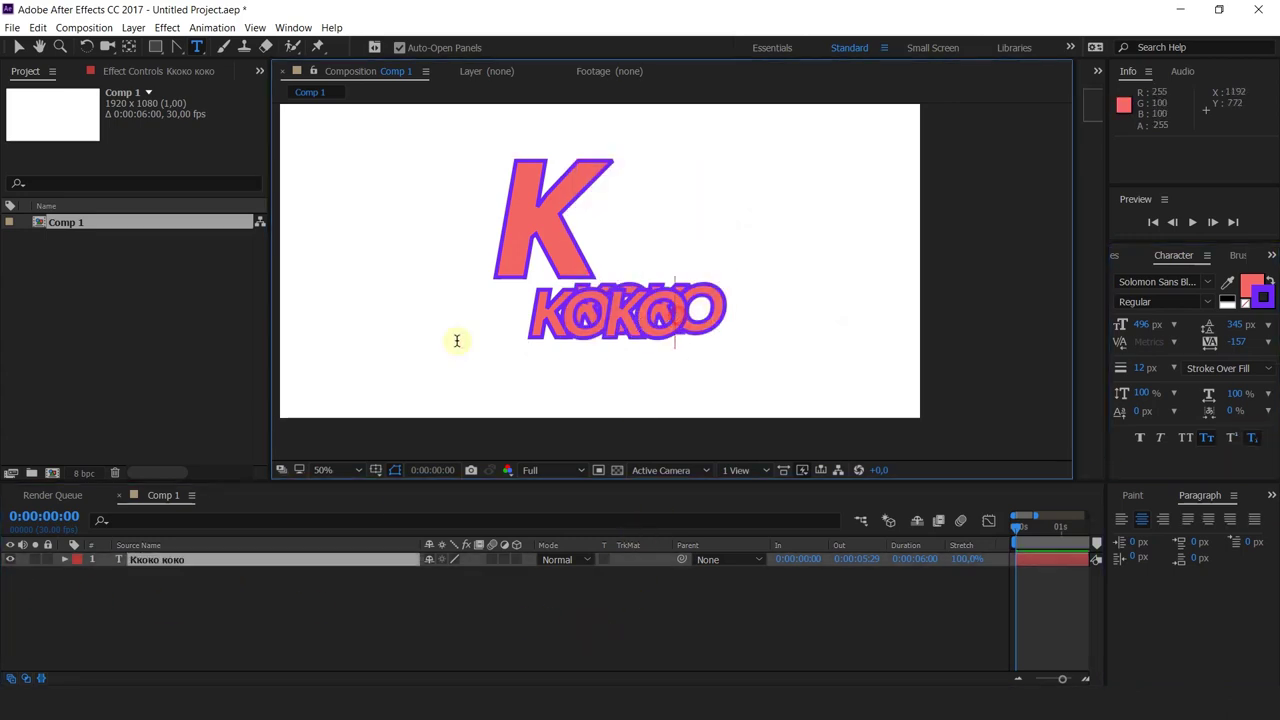
pyautogui.press('BackSpace')
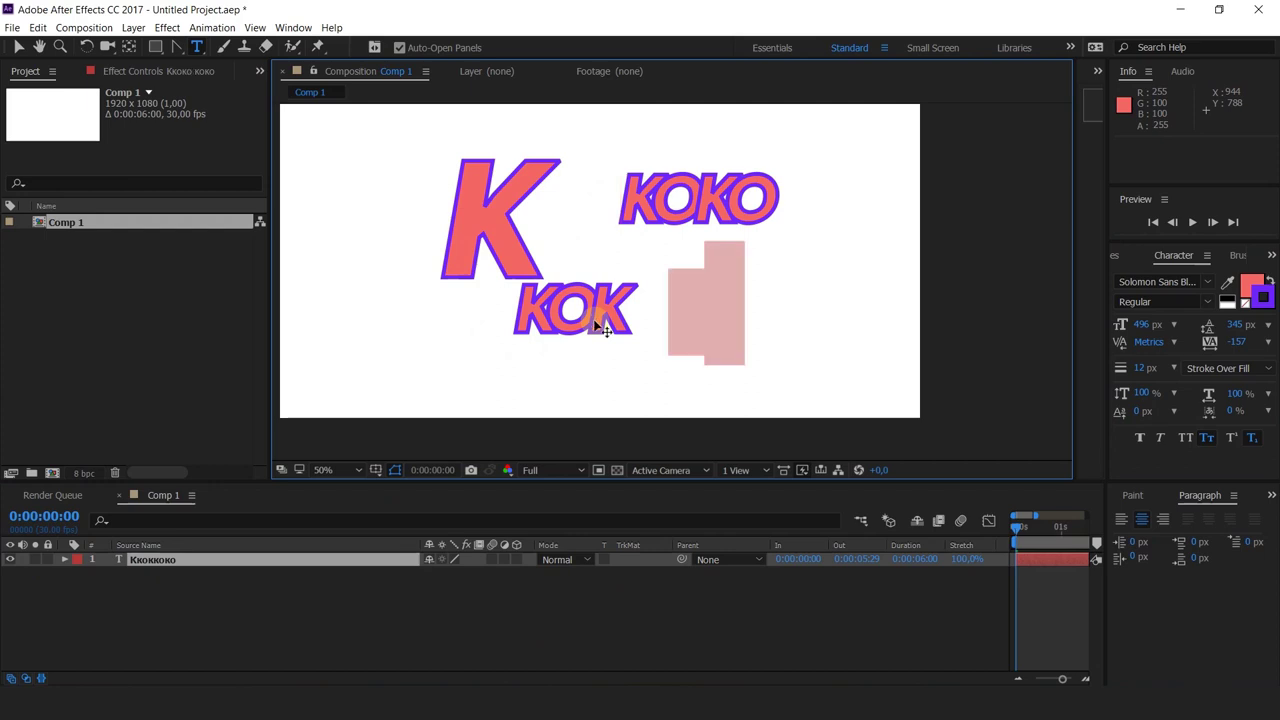
pyautogui.hotkey('shift', 'Right')
pyautogui.press('Escape')
pyautogui.click(808, 349)
# - Select all the text and turn off Small Caps, Superscript and Subscript
pyautogui.hotkey('ctrl', 'a')
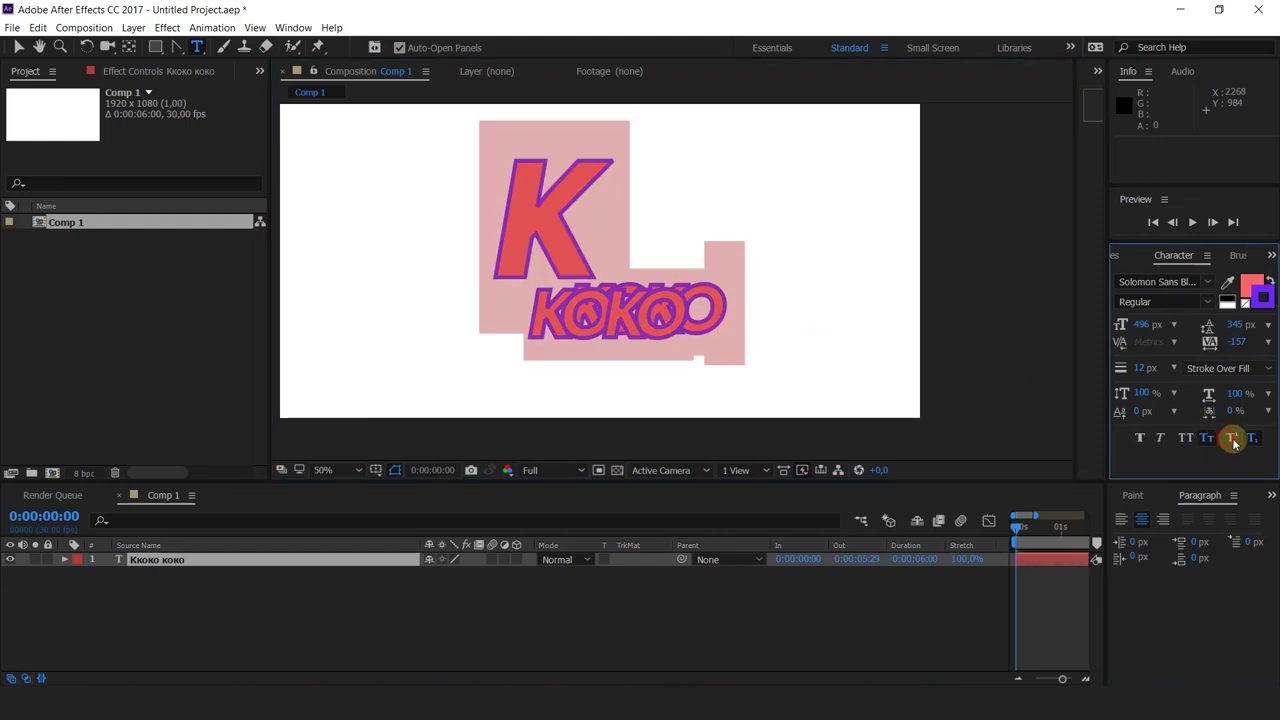
pyautogui.click(1208, 438)
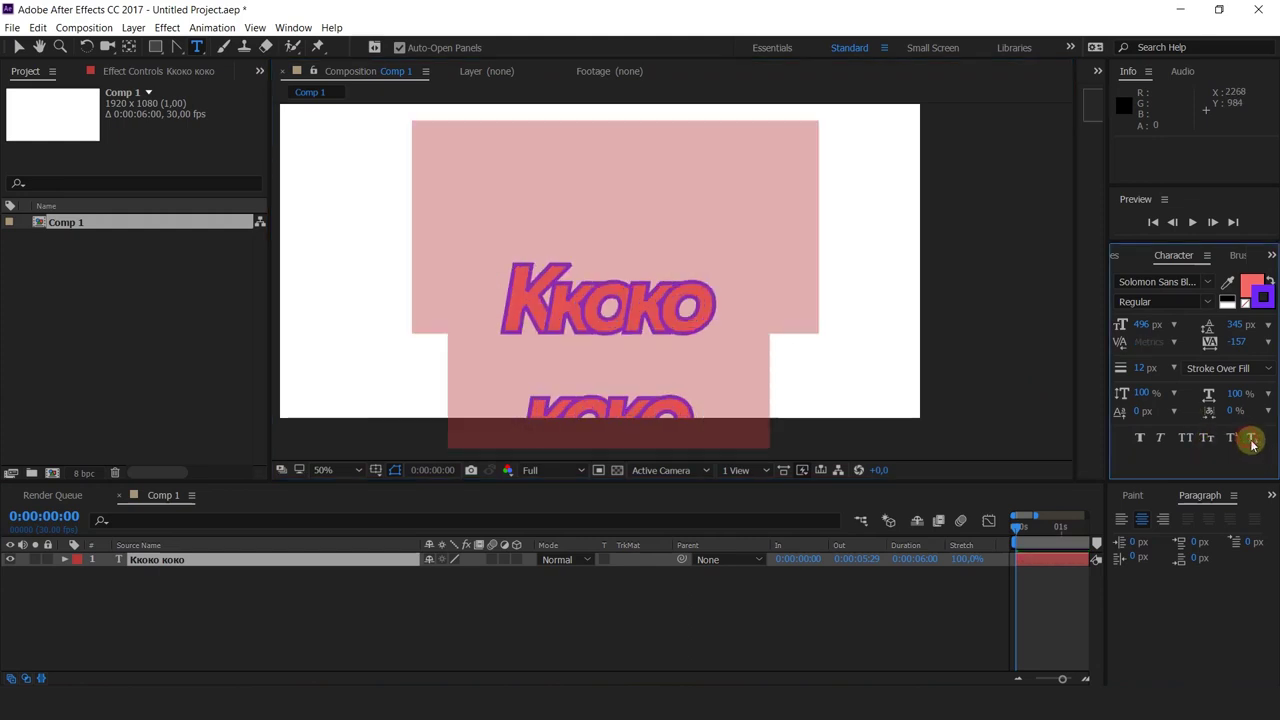
# - Delete the extra large K at the start of the first text line and finish editing the text
pyautogui.click(614, 570)
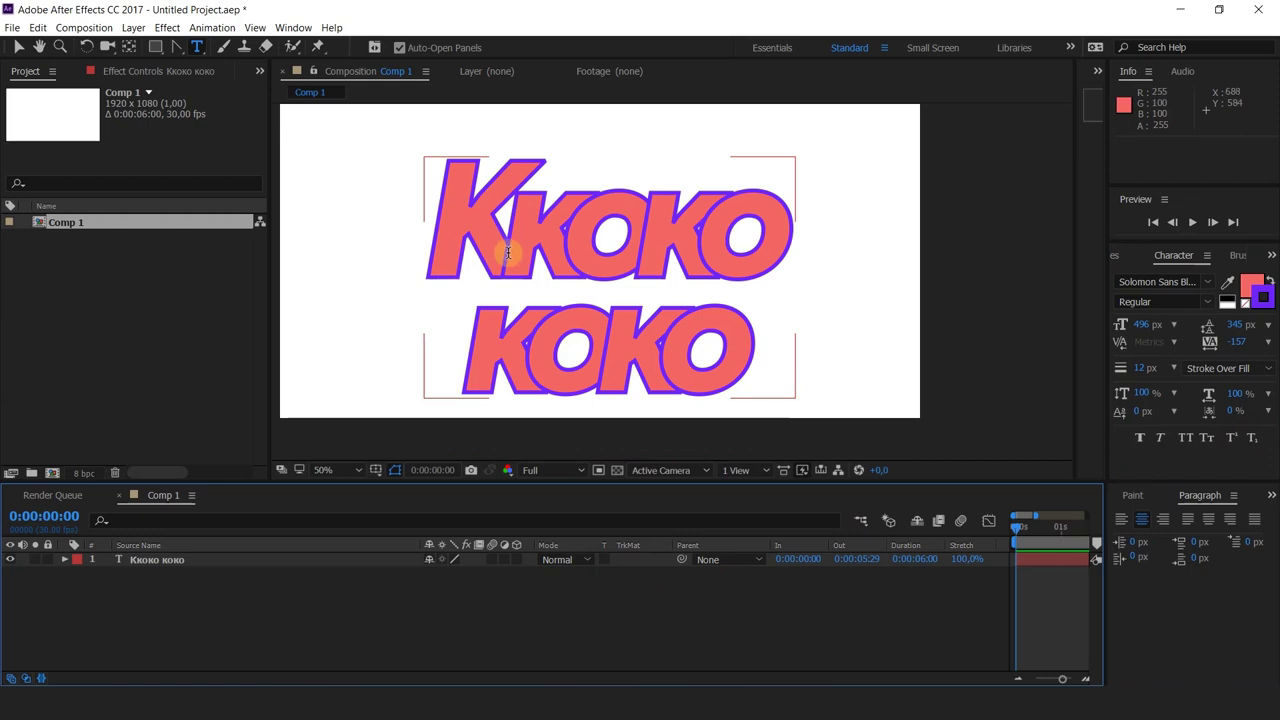
pyautogui.click(503, 262)
pyautogui.press('BackSpace')
pyautogui.click(529, 614)
# - Reposition the KOKO text layer near the centre of the composition, at about 980, 520
pyautogui.press('v')
pyautogui.moveTo(634, 222); pyautogui.dragTo(640, 155)
pyautogui.press('h')
pyautogui.moveTo(806, 260); pyautogui.dragTo(788, 303)
pyautogui.press('v')
pyautogui.moveTo(529, 243); pyautogui.dragTo(564, 245)
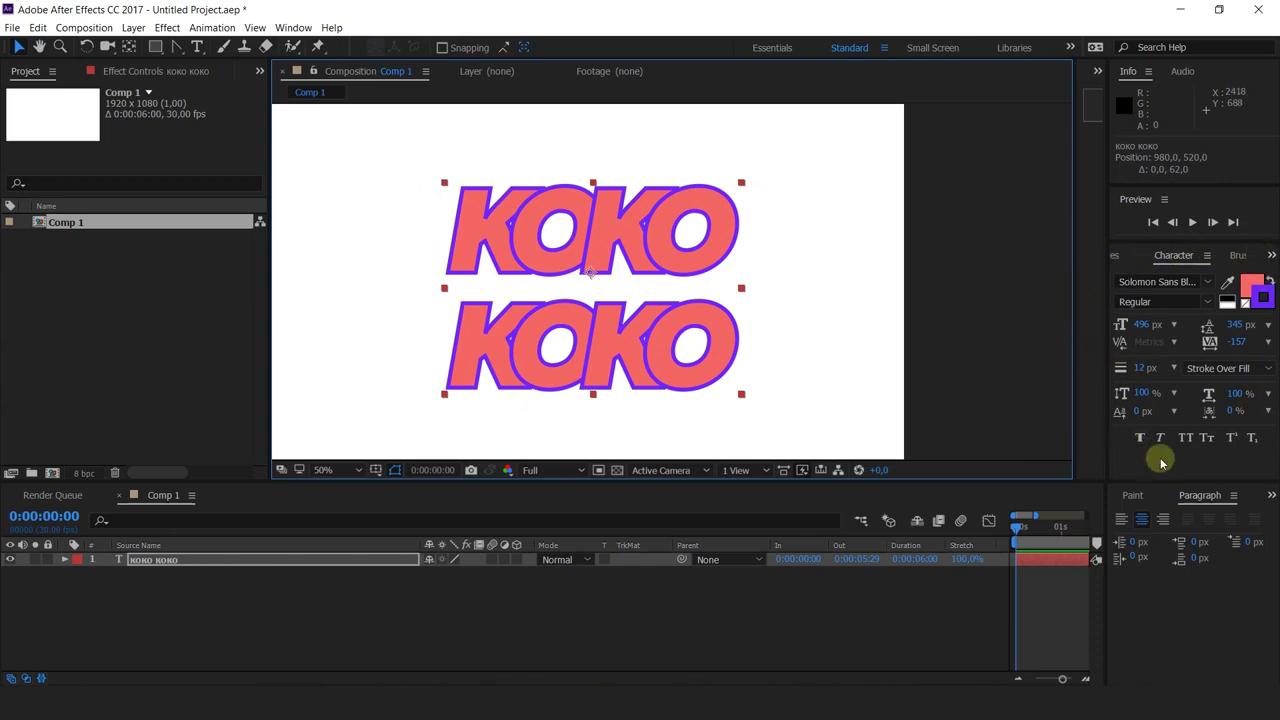
# - Compare left and right paragraph alignment, keep the text left-aligned, and move its layer to about 512, 520
pyautogui.click(1121, 519)
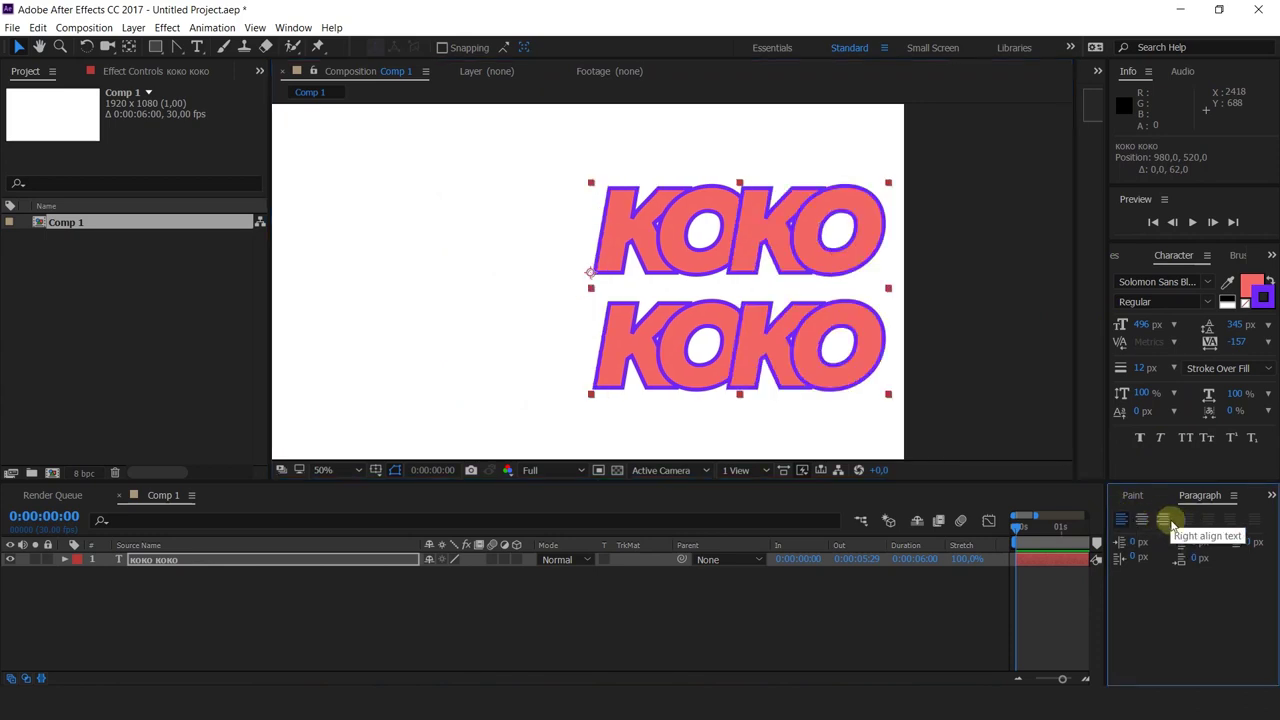
pyautogui.click(1168, 519)
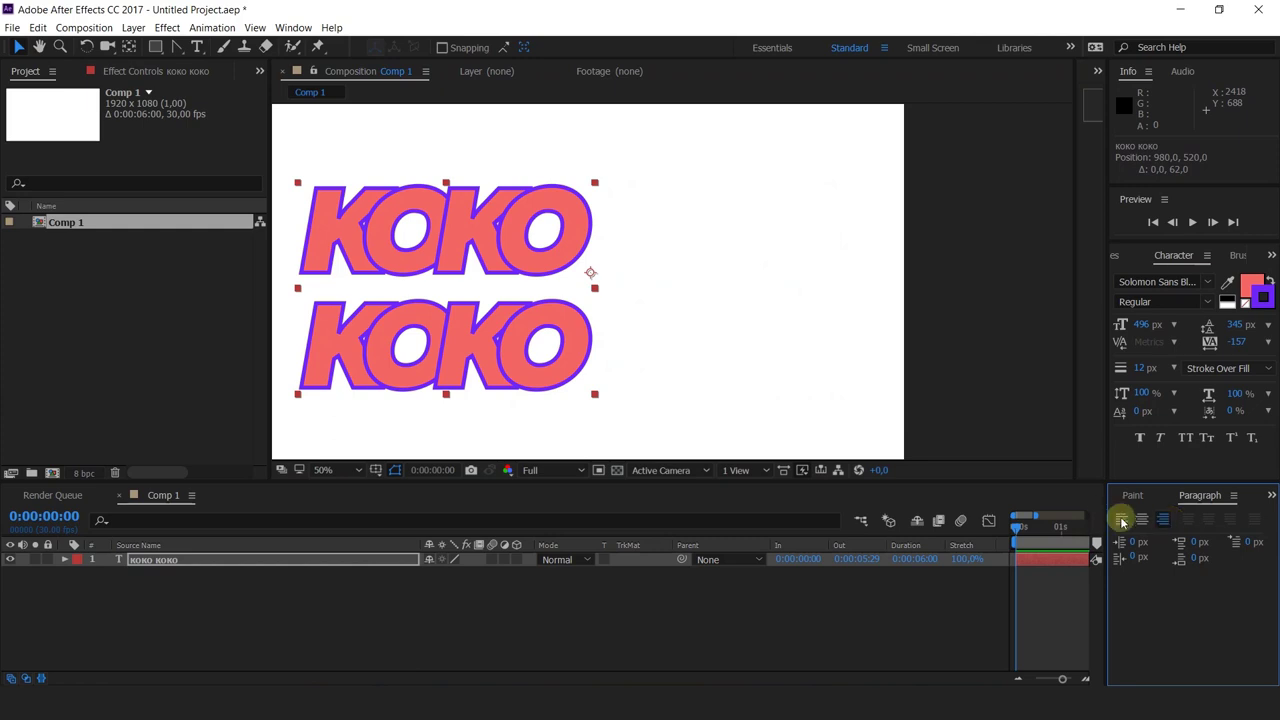
pyautogui.click(1121, 519)
pyautogui.moveTo(799, 355); pyautogui.dragTo(645, 340)
pyautogui.click(1155, 521)
pyautogui.click(1121, 519)
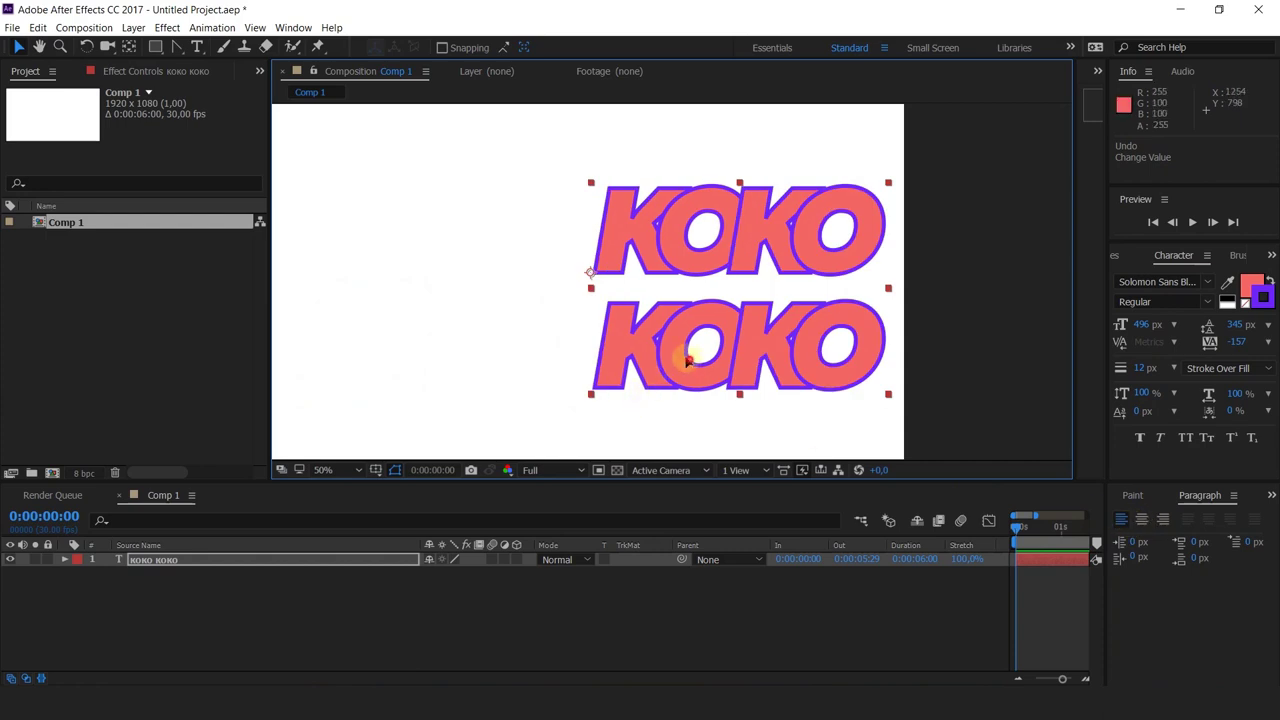
pyautogui.moveTo(535, 349); pyautogui.dragTo(533, 348)
pyautogui.moveTo(803, 343); pyautogui.dragTo(866, 309)
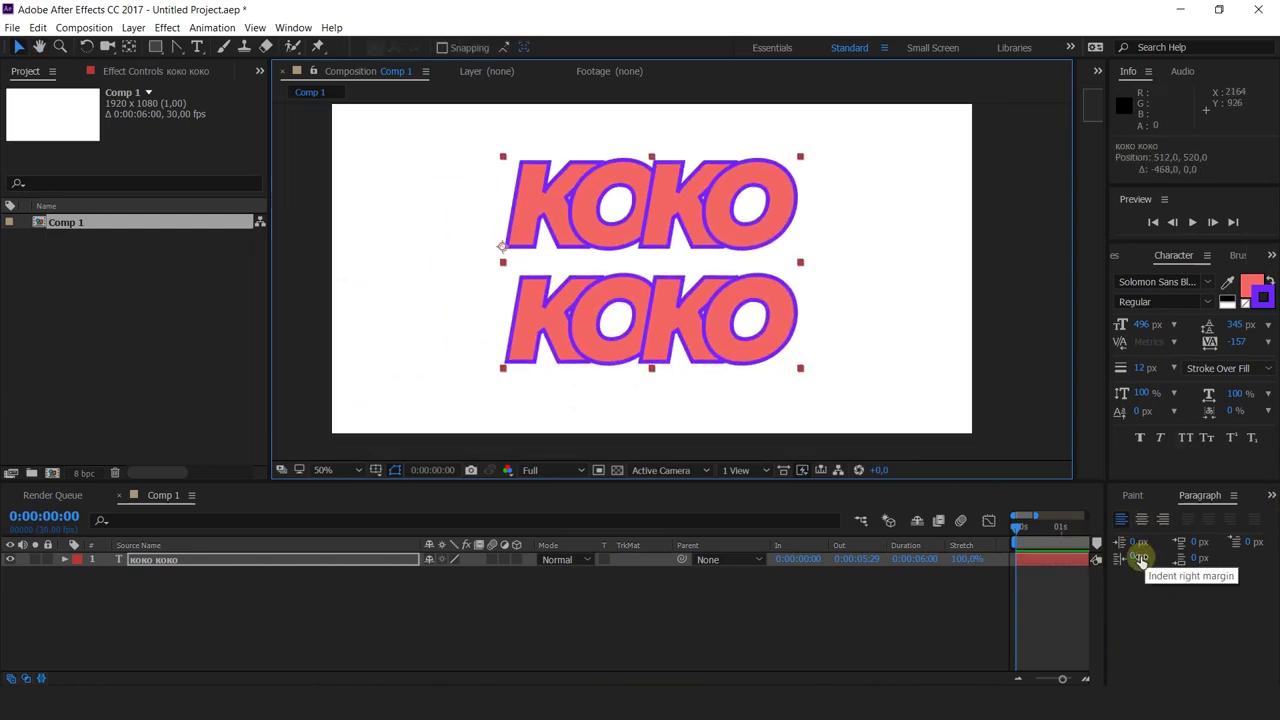
# - Try out the paragraph margin indents and first-line indent on the text layer, undoing the trial changes
pyautogui.moveTo(1138, 542); pyautogui.dragTo(1043, 506)
pyautogui.hotkey('ctrl', 'z')
pyautogui.moveTo(1200, 543); pyautogui.dragTo(1137, 554)
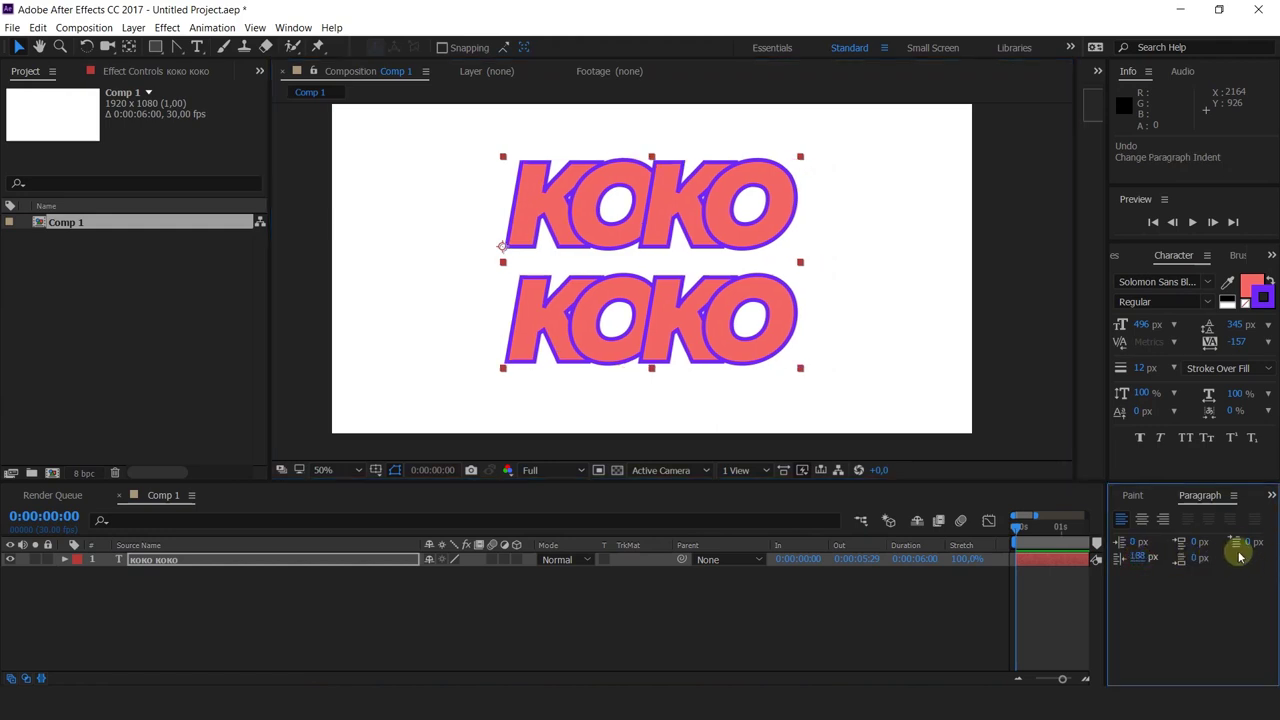
pyautogui.moveTo(1274, 537); pyautogui.dragTo(875, 563)
pyautogui.click(757, 637)
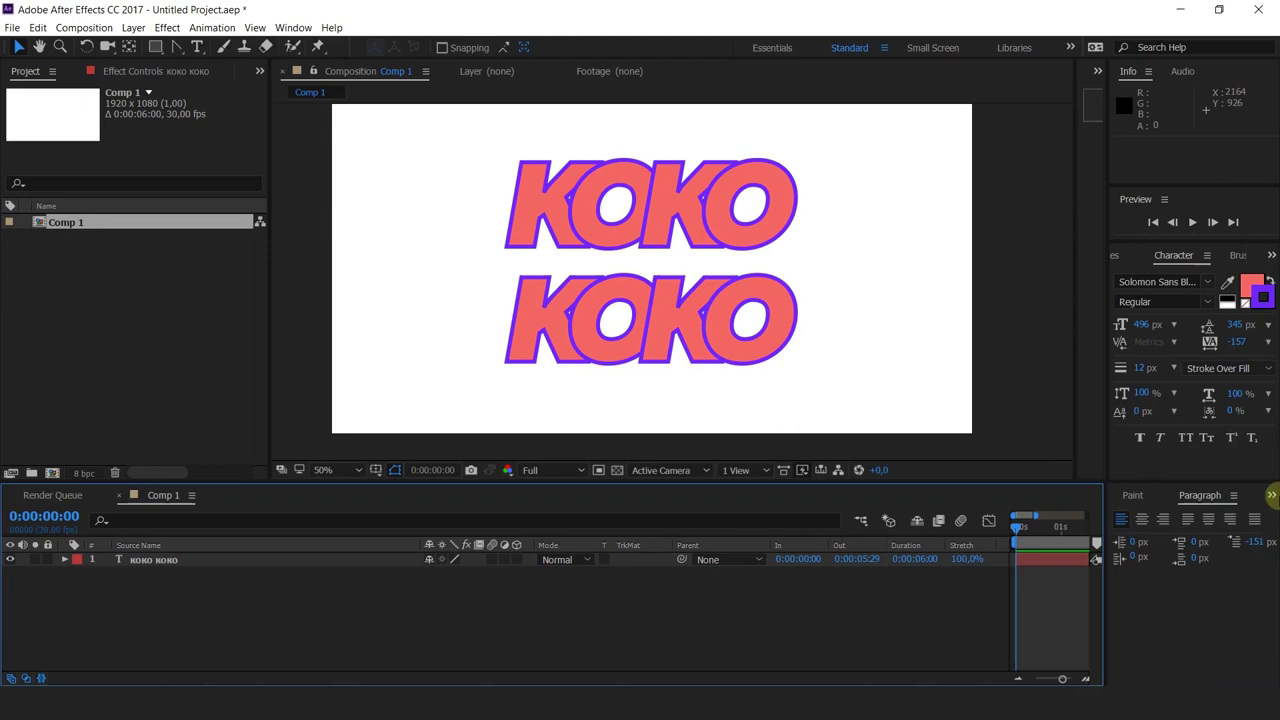
# - Convert the KOKO text layer to vector outlines with Create Shapes from Text
pyautogui.click(143, 565)
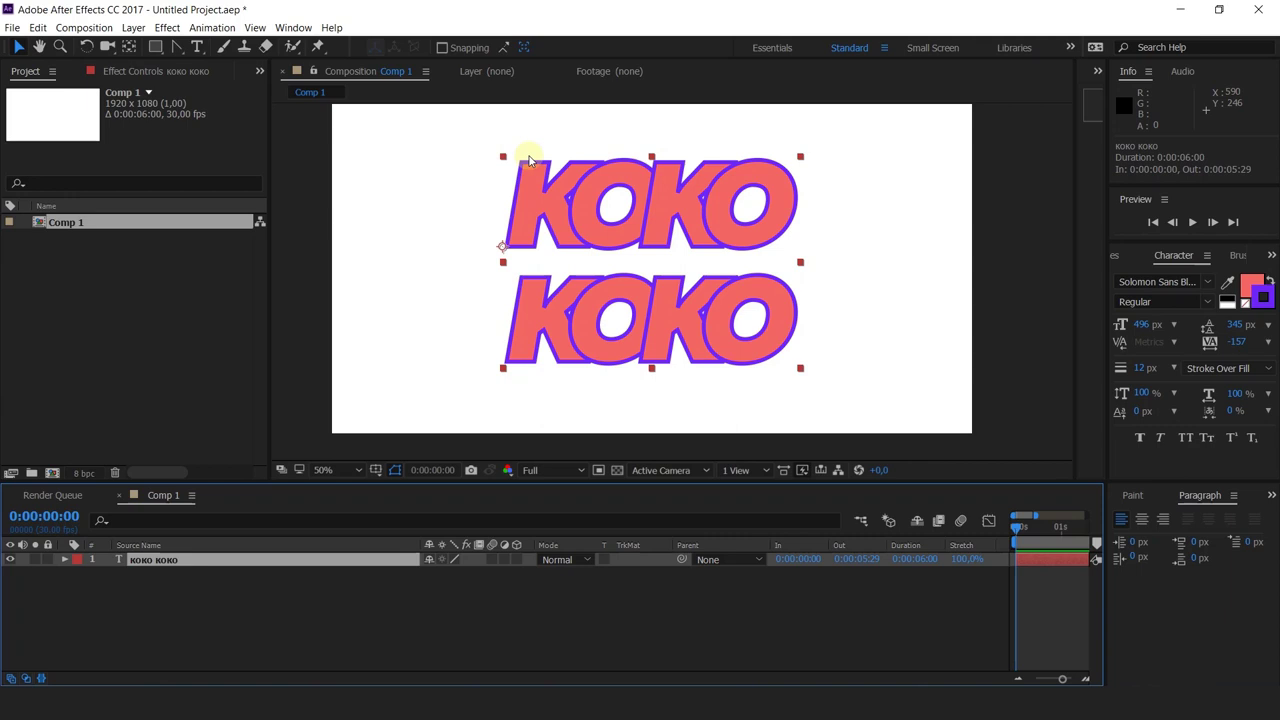
pyautogui.rightClick(138, 562)
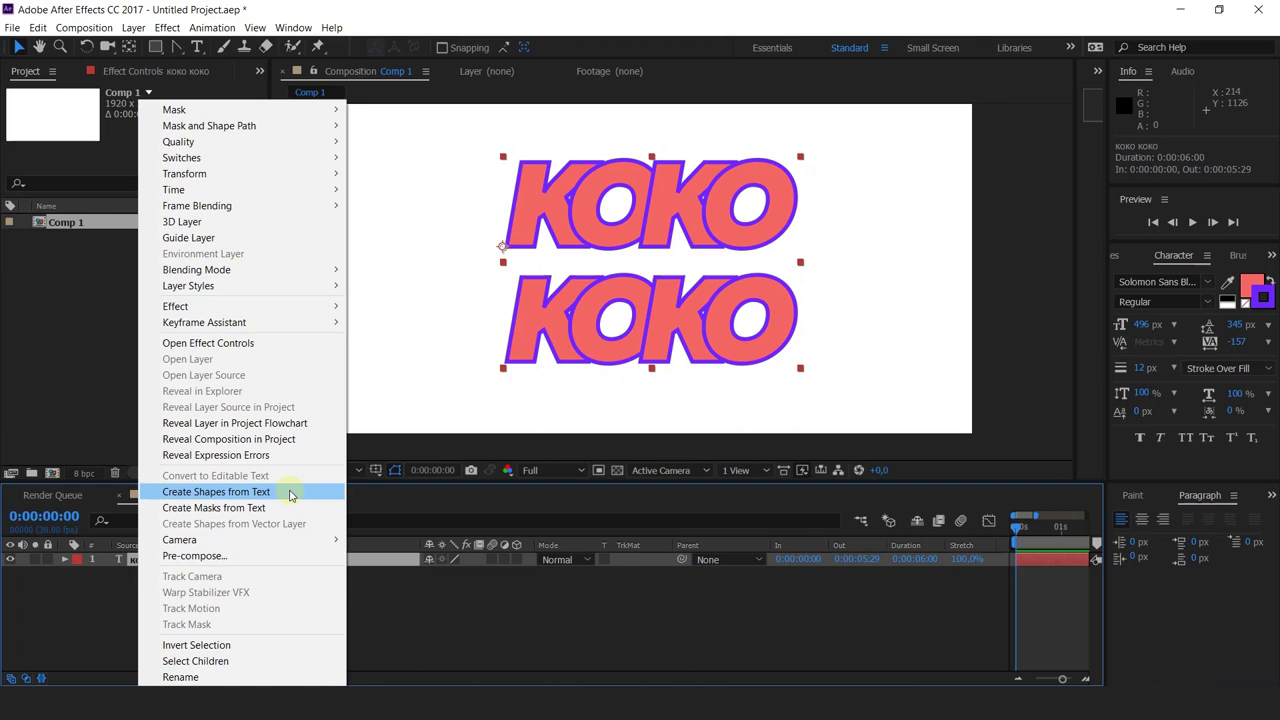
pyautogui.rightClick(365, 545)
pyautogui.rightClick(287, 563)
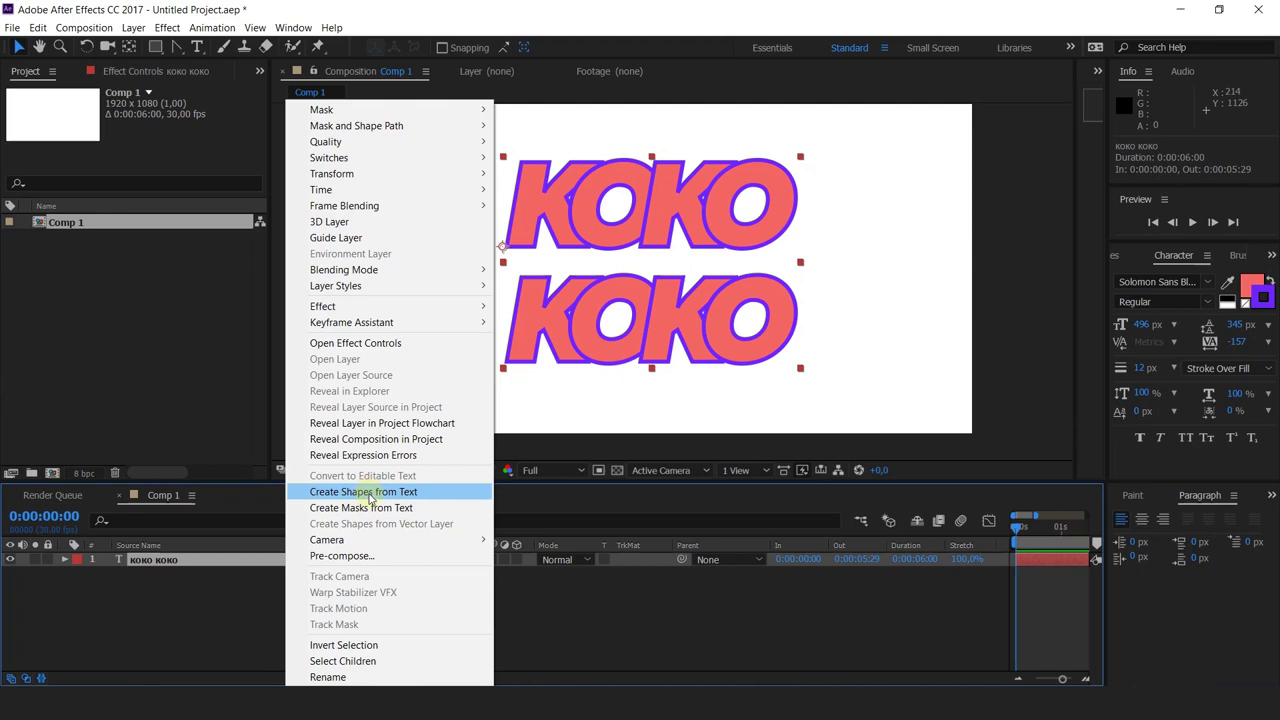
pyautogui.click(370, 494)
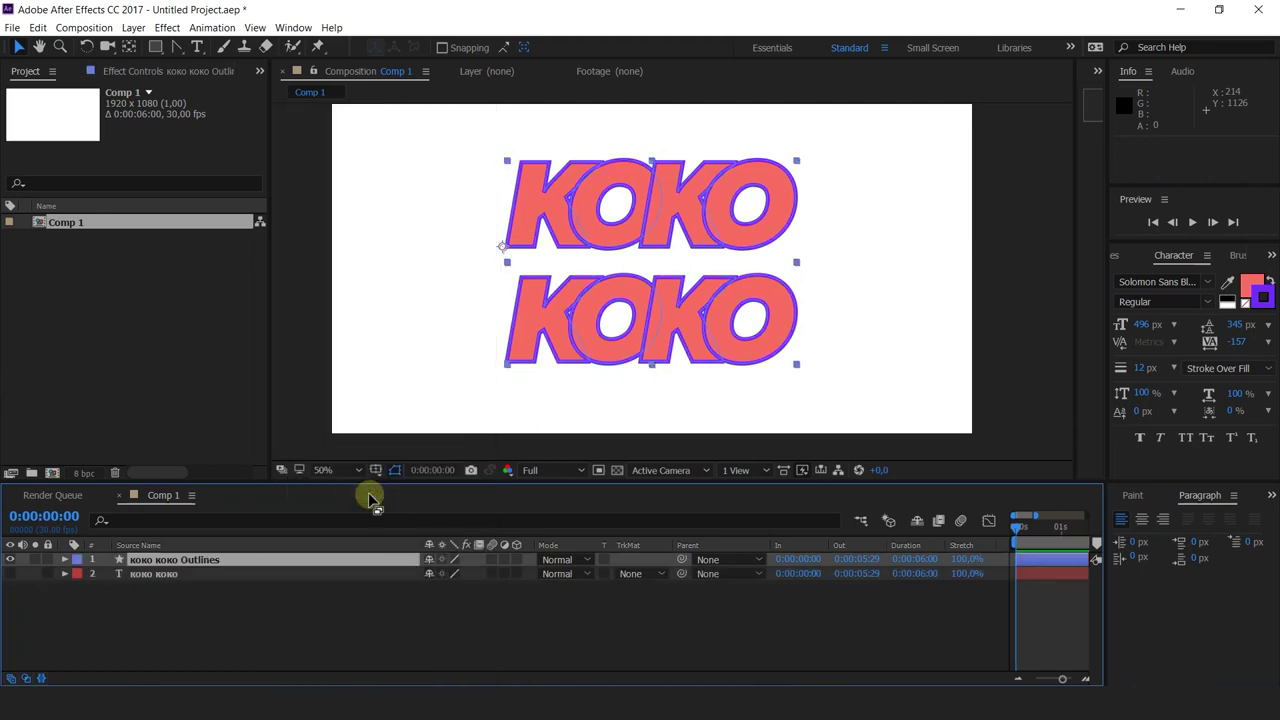
# - Narrow the layer name column and examine the individual letter shapes inside the outlines layer's contents
pyautogui.click(147, 575)
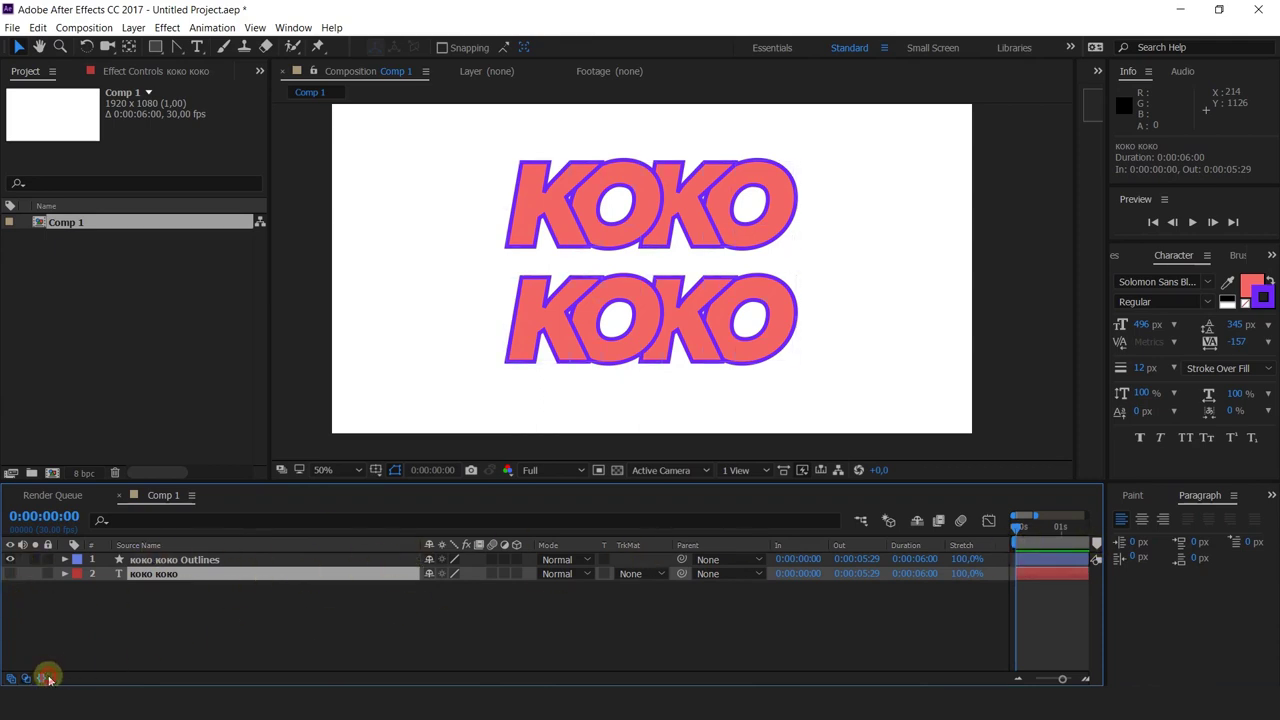
pyautogui.moveTo(421, 545); pyautogui.dragTo(224, 533)
pyautogui.click(162, 560)
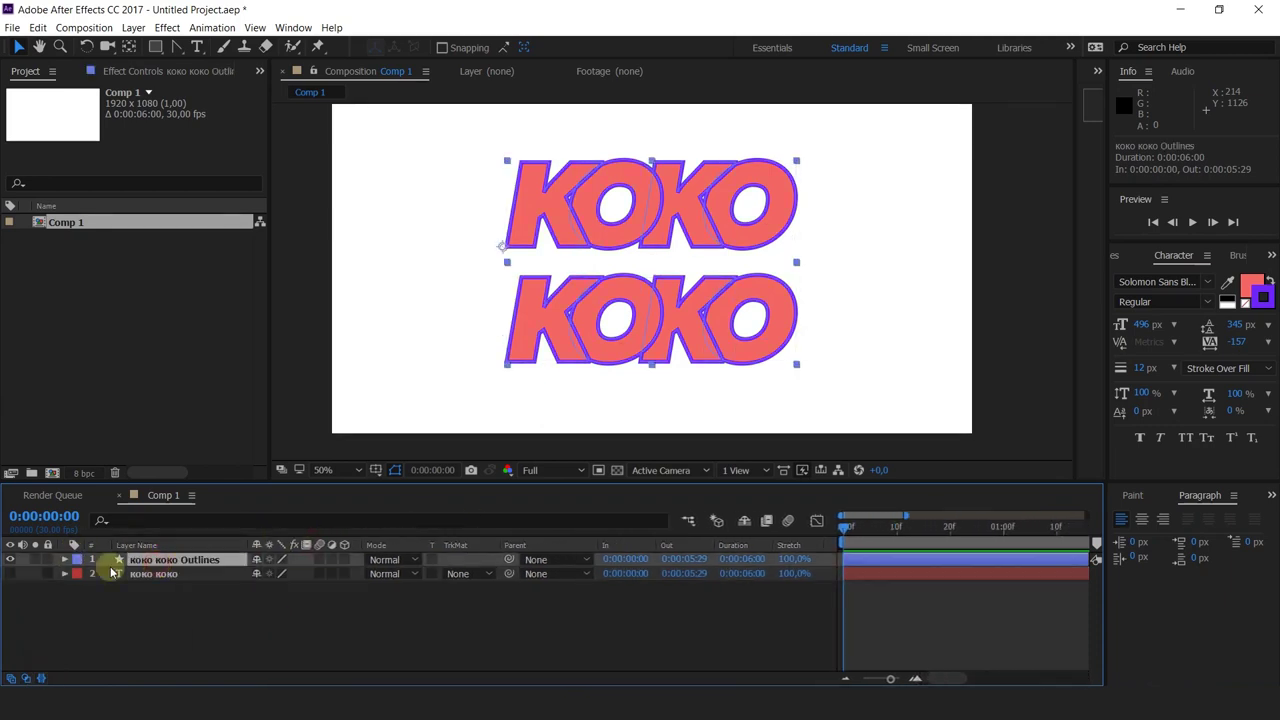
pyautogui.click(64, 560)
pyautogui.click(79, 574)
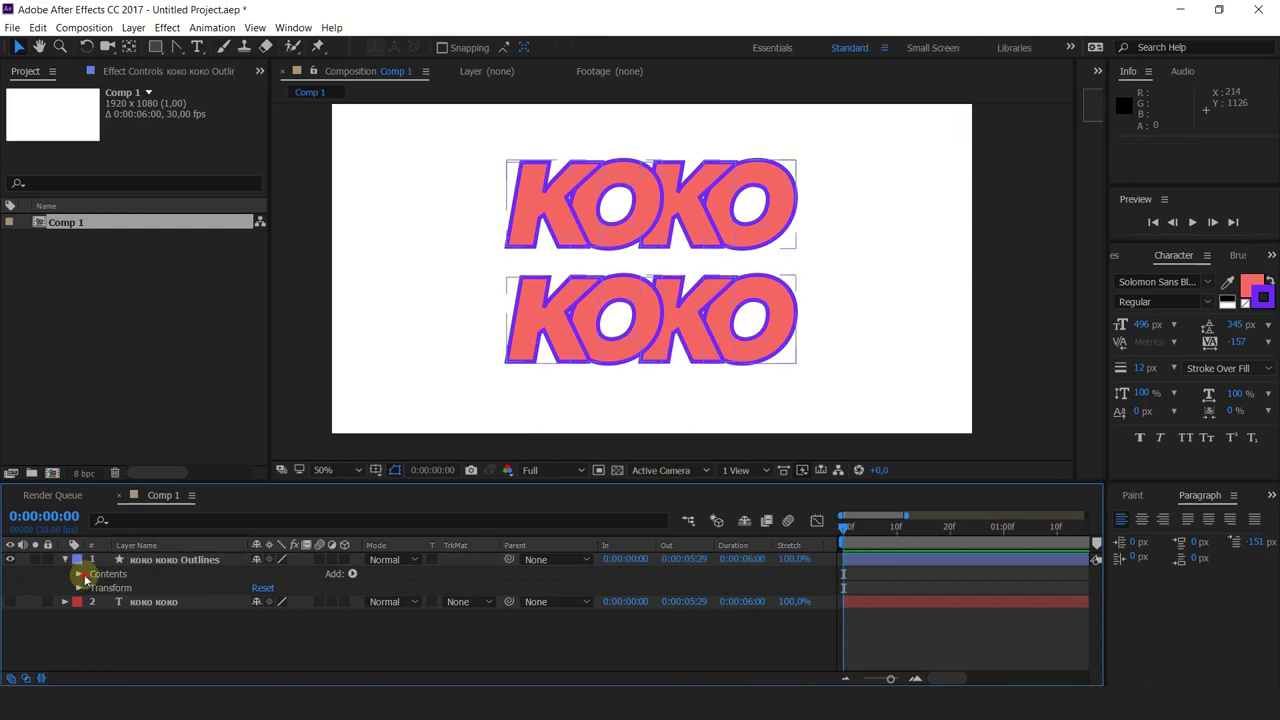
pyautogui.click(107, 574)
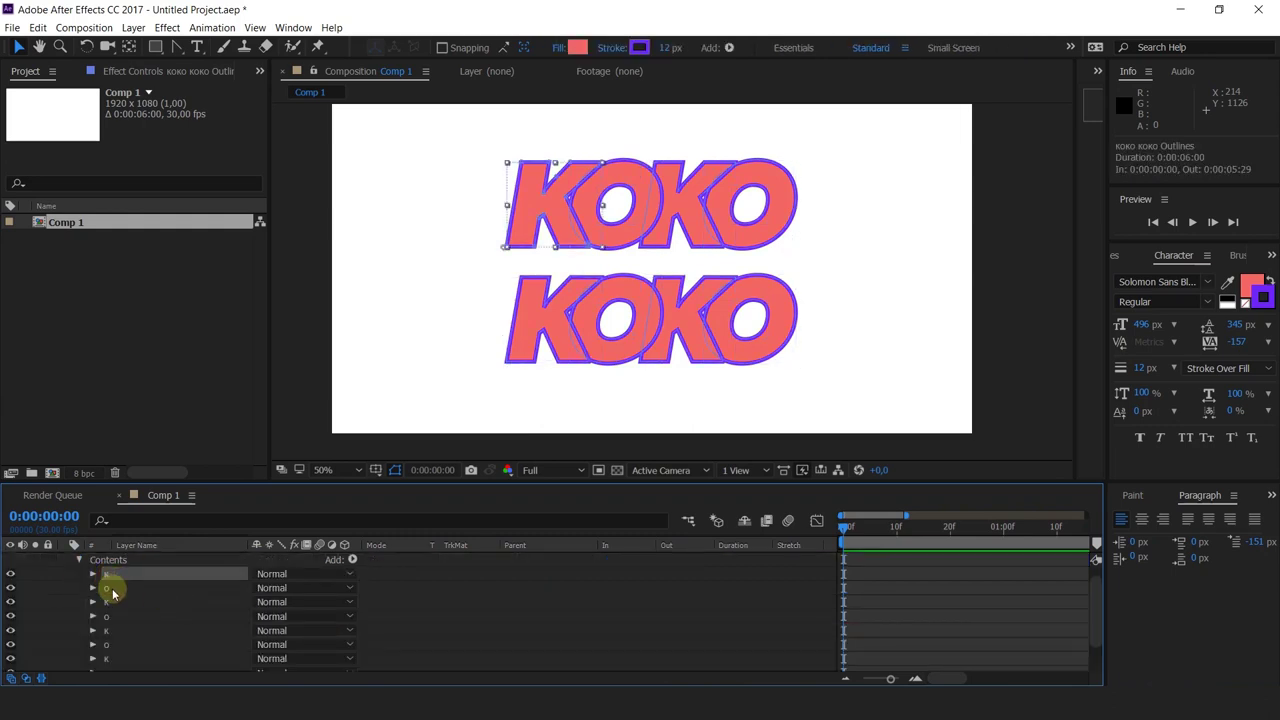
pyautogui.click(107, 588)
pyautogui.click(105, 602)
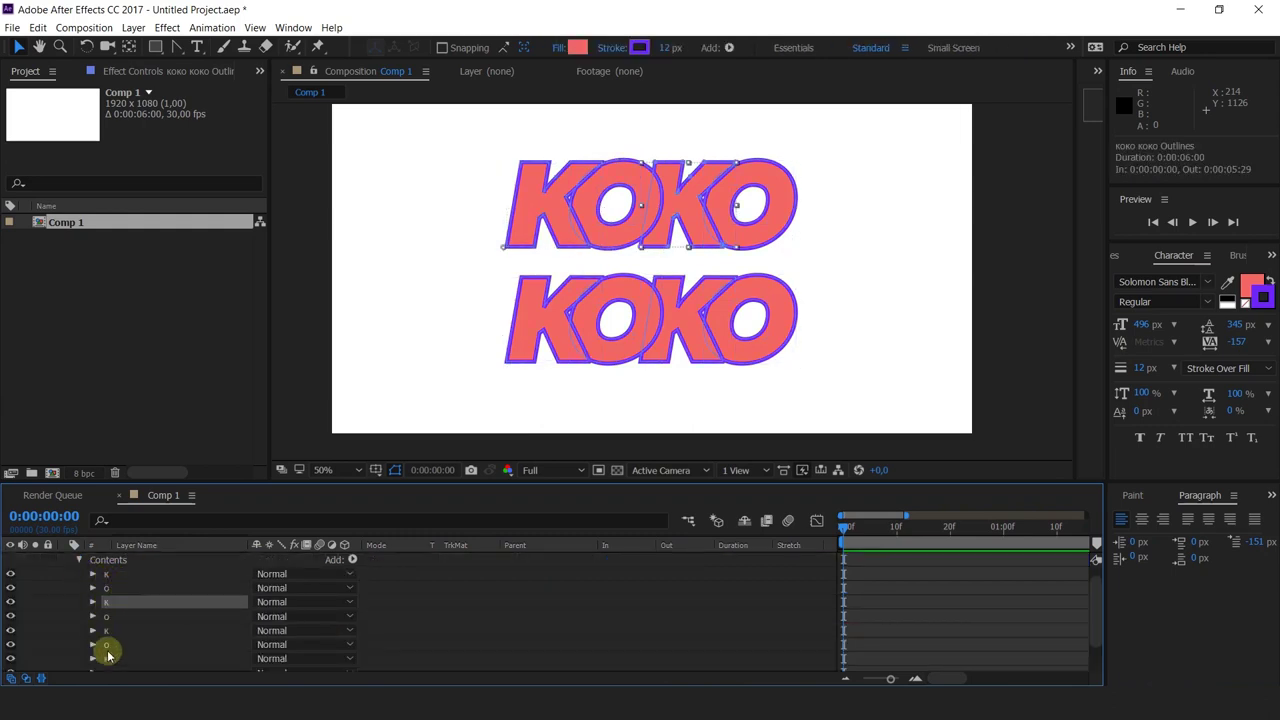
pyautogui.scroll(-1, 118, 640)
pyautogui.scroll(1, 118, 640)
pyautogui.click(106, 588)
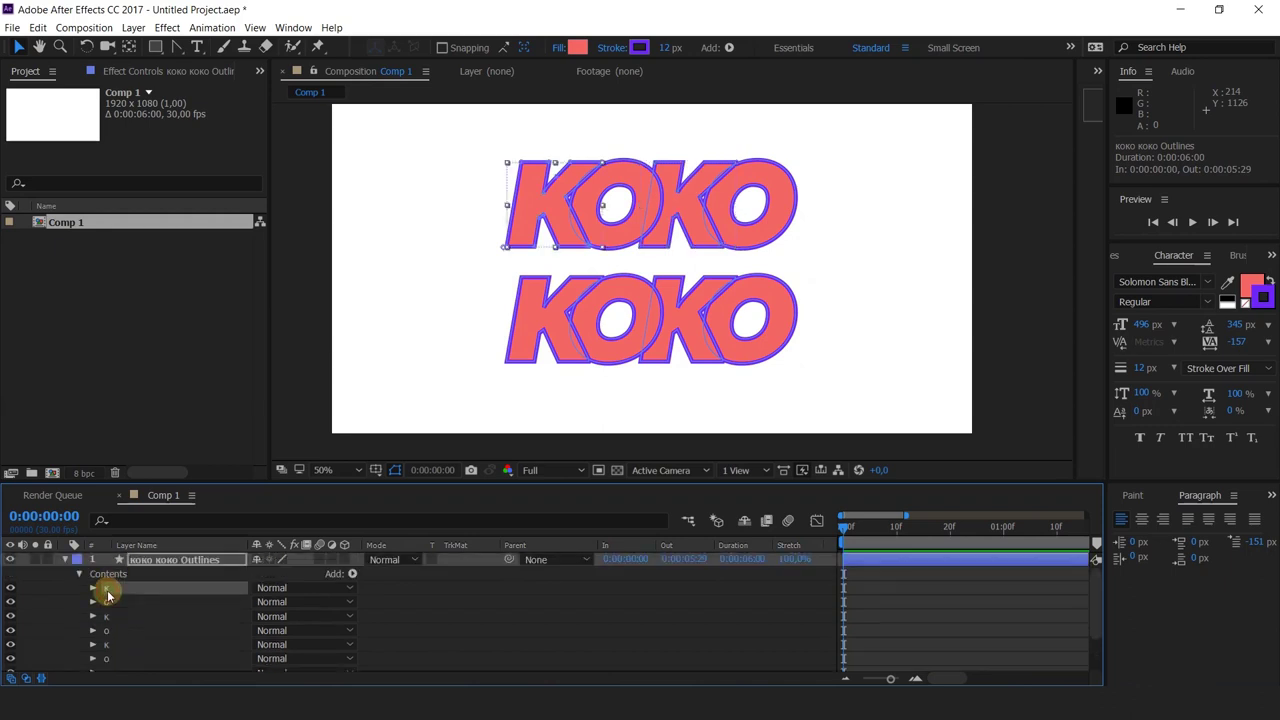
# - Keyframe the first K's path at 0:00:00:00, and at 0:00:00:10 stretch its left edge beyond the frame's left side
pyautogui.click(92, 588)
pyautogui.click(107, 602)
pyautogui.click(133, 616)
pyautogui.click(896, 527)
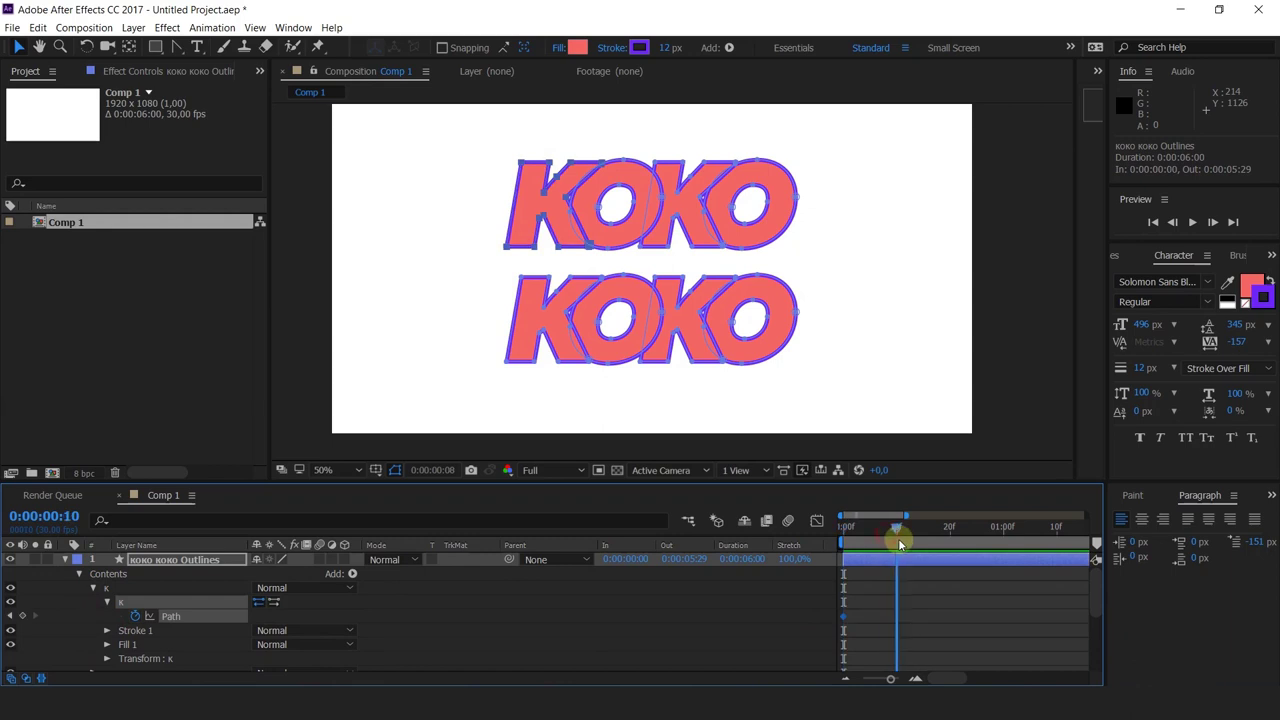
pyautogui.moveTo(500, 134); pyautogui.dragTo(306, 246)
pyautogui.hotkey('ctrl', 'z')
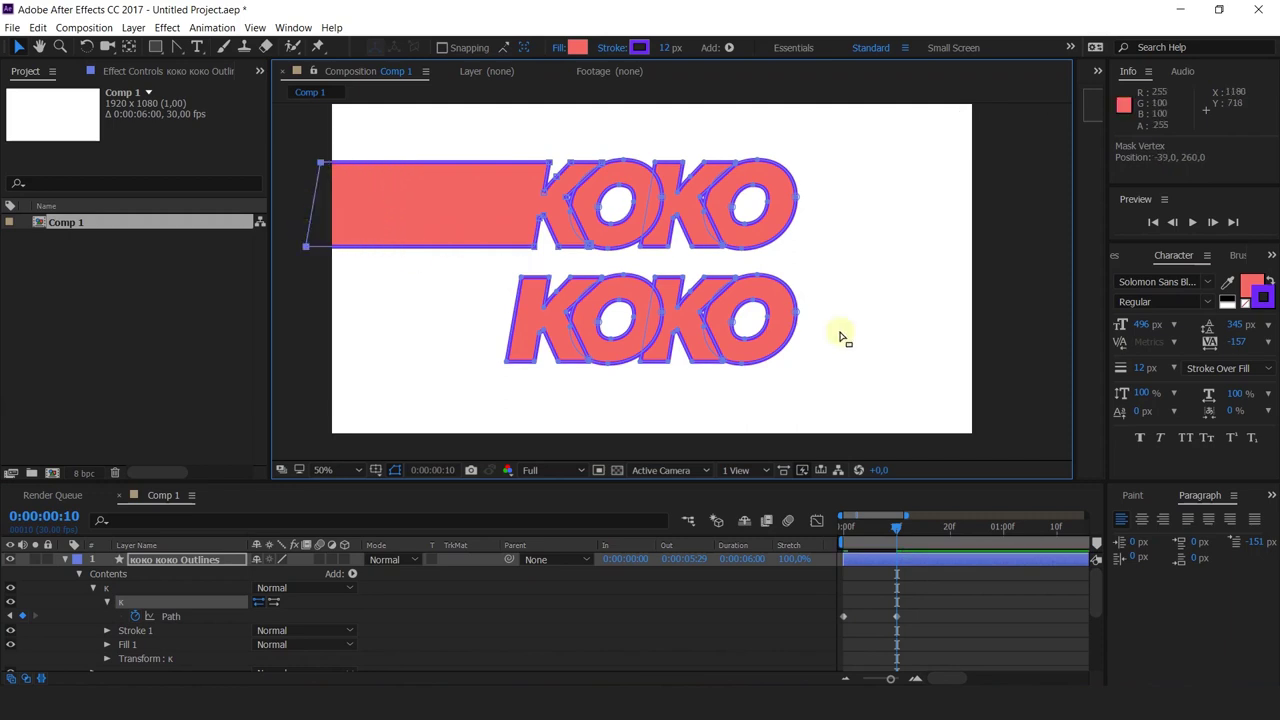
# - Preview the path animation of the first K from the start of the composition
pyautogui.moveTo(869, 526); pyautogui.dragTo(776, 537)
pyautogui.press('space')
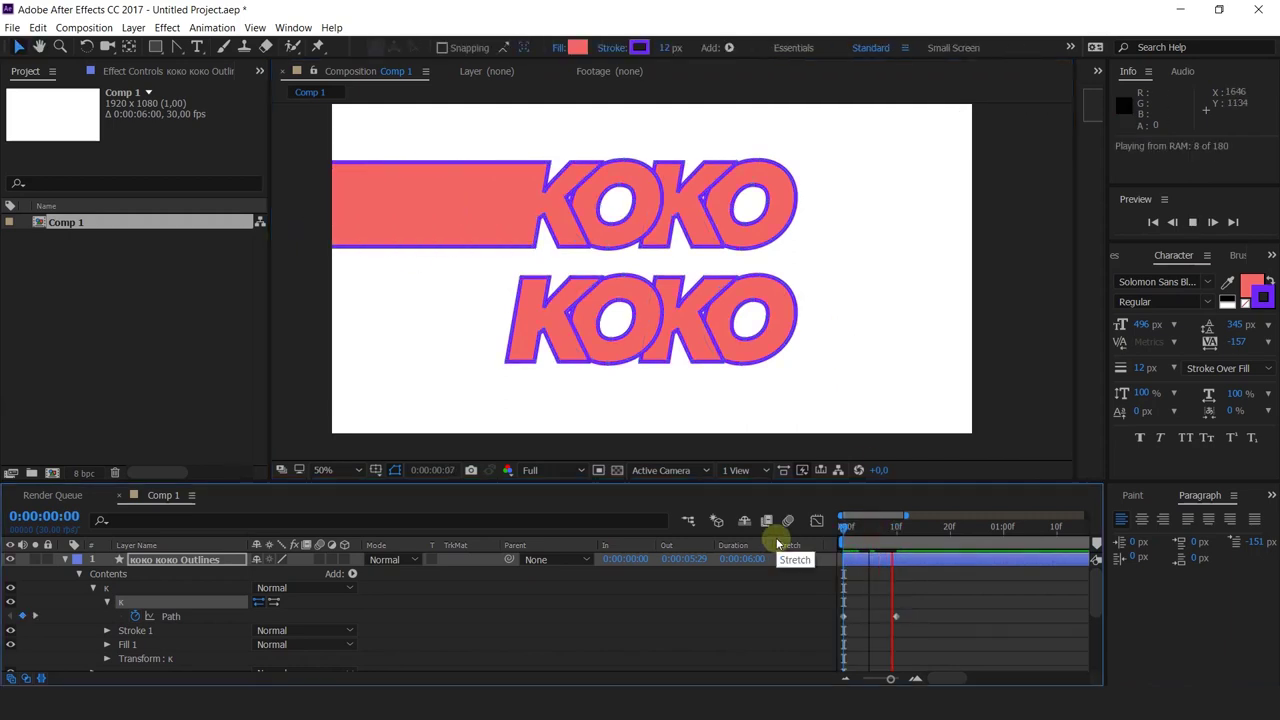
pyautogui.press('space')
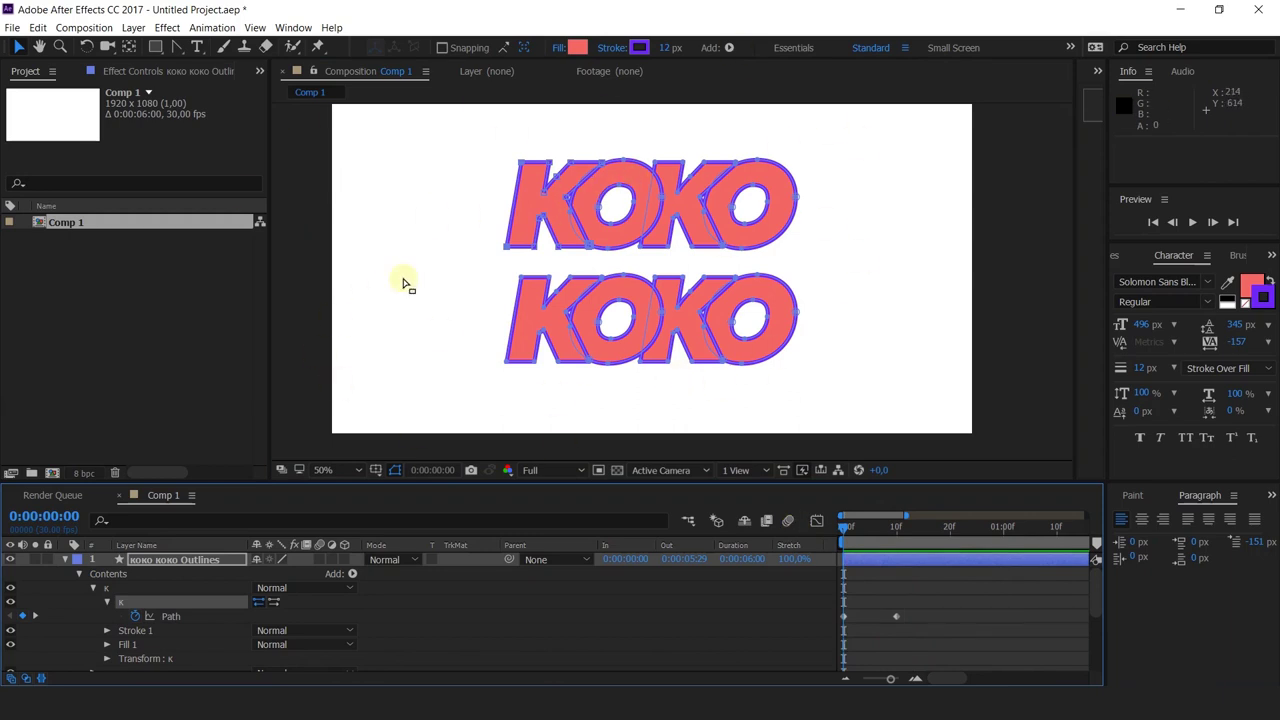
# - Delete the KOKO outlines layer and the original KOKO text layer from Comp 1
pyautogui.click(200, 560)
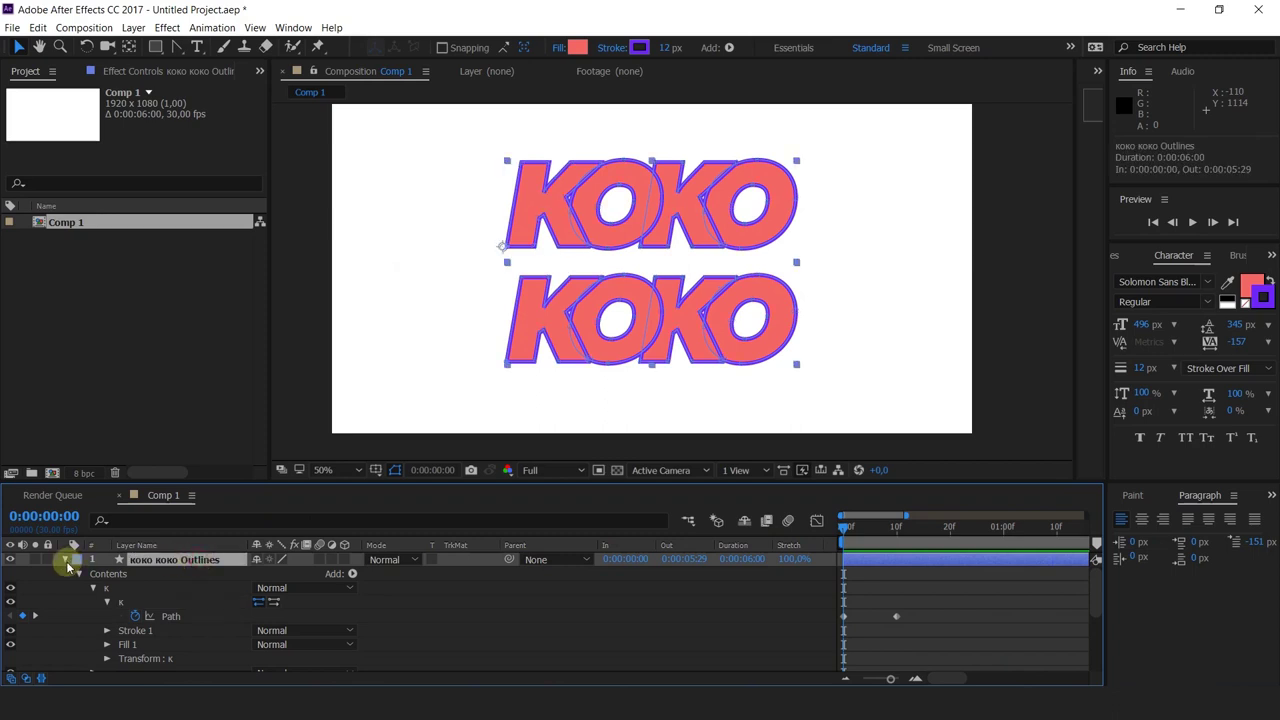
pyautogui.click(66, 562)
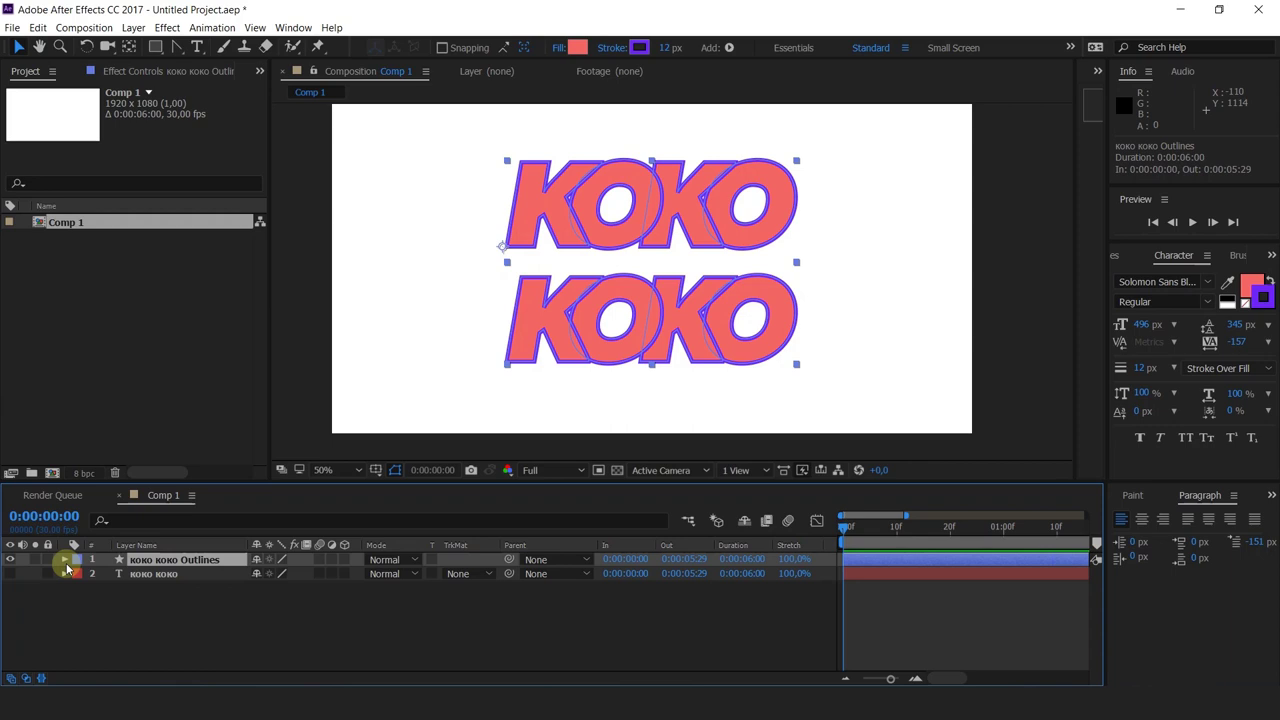
pyautogui.press('Delete')
pyautogui.click(155, 560)
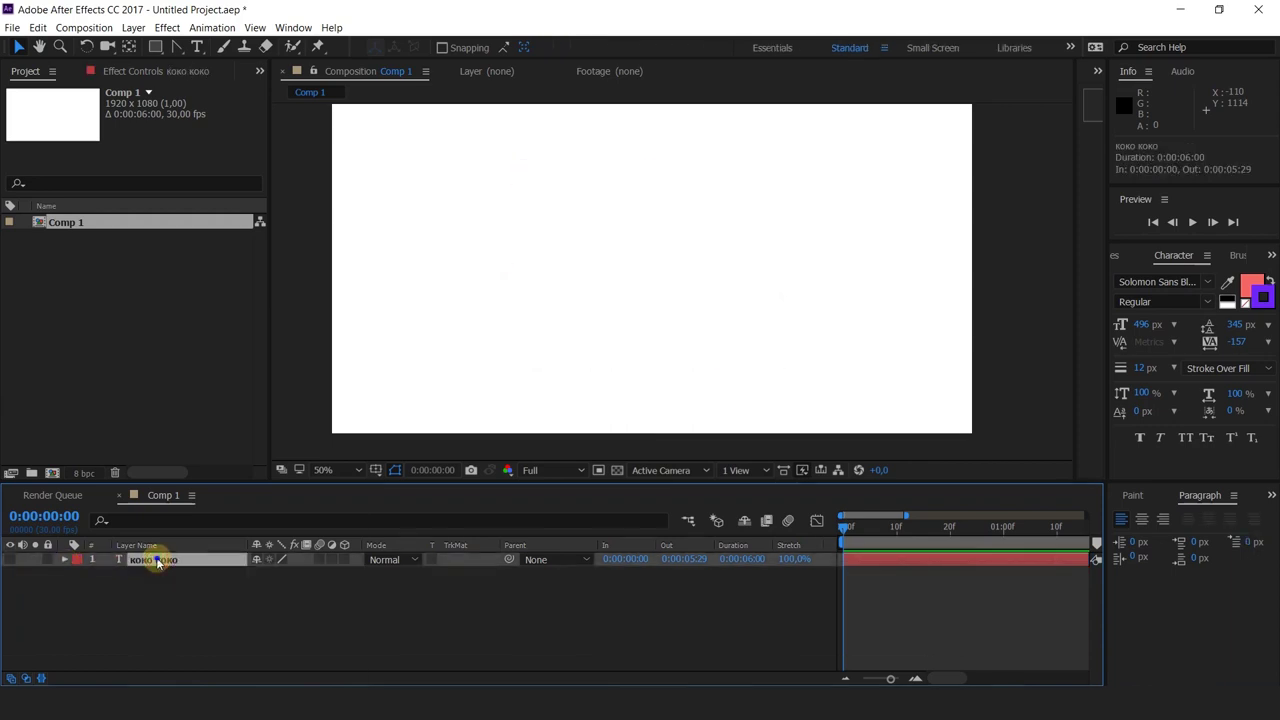
pyautogui.rightClick(155, 560)
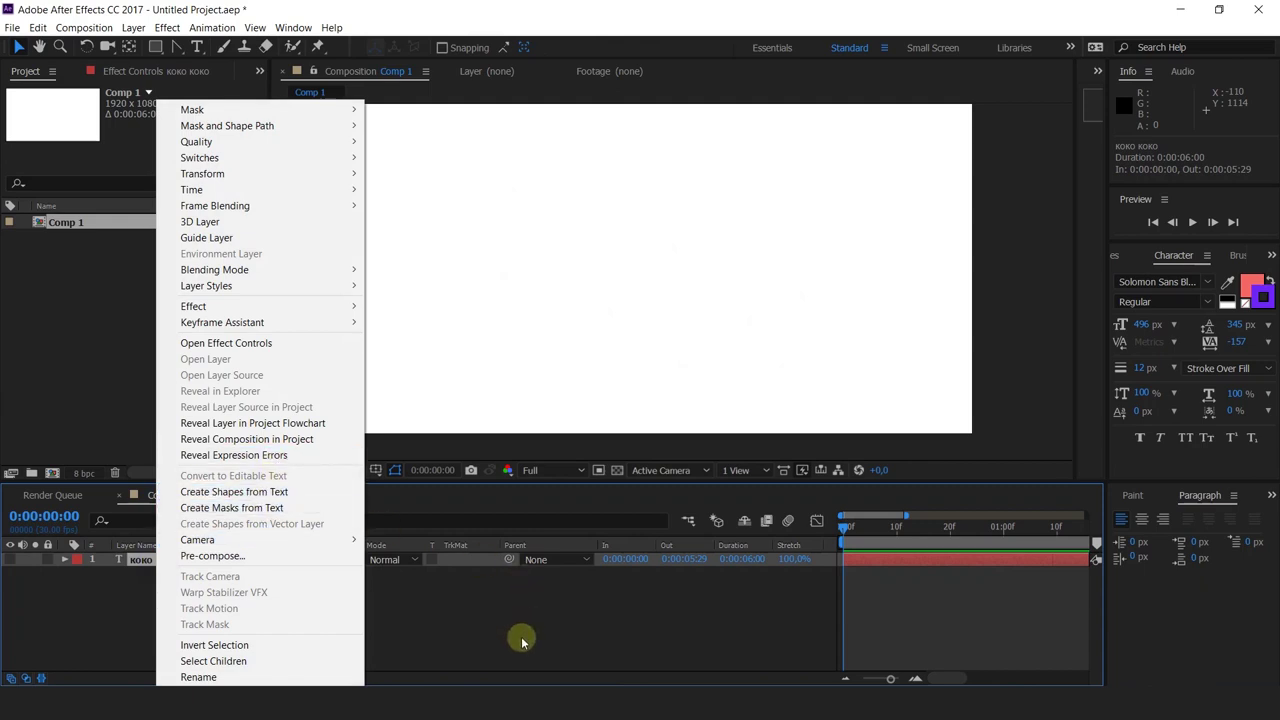
pyautogui.press('Escape')
pyautogui.press('Delete')
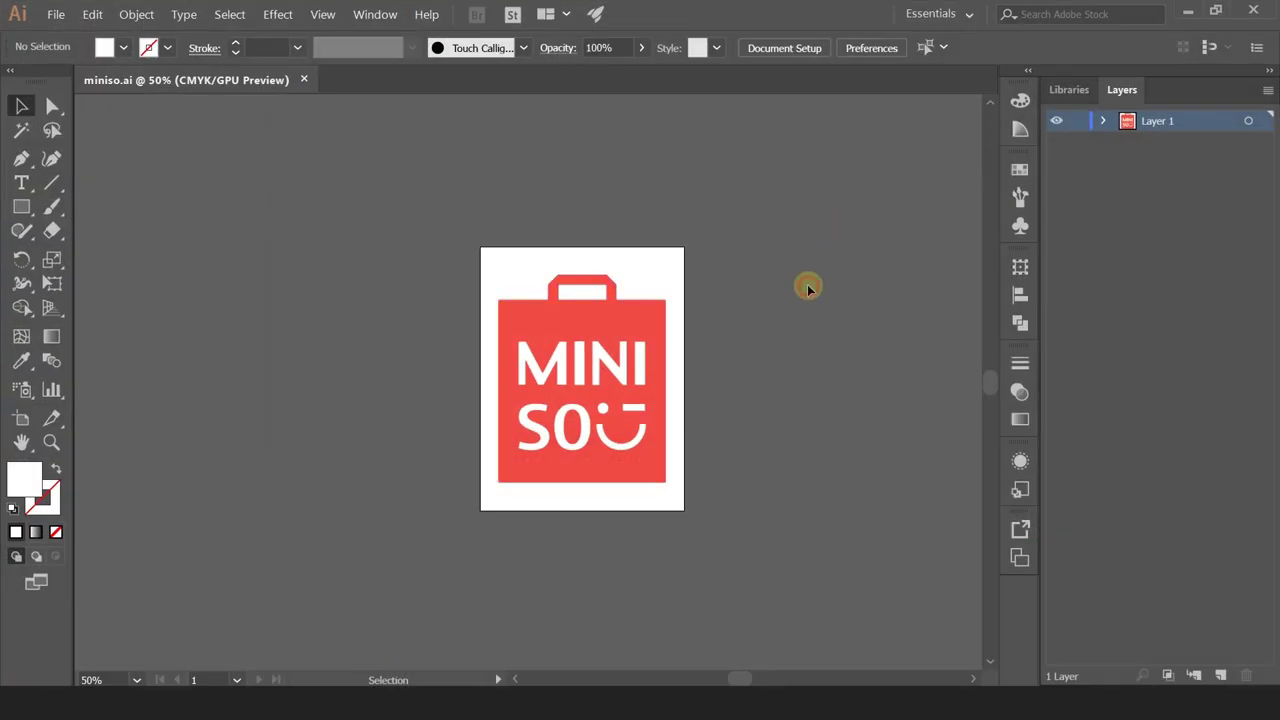
# - Switch to Illustrator and examine the MINISO bag logo in miniso.ai, selecting its artwork group
pyautogui.scroll(-2, 764, 339)
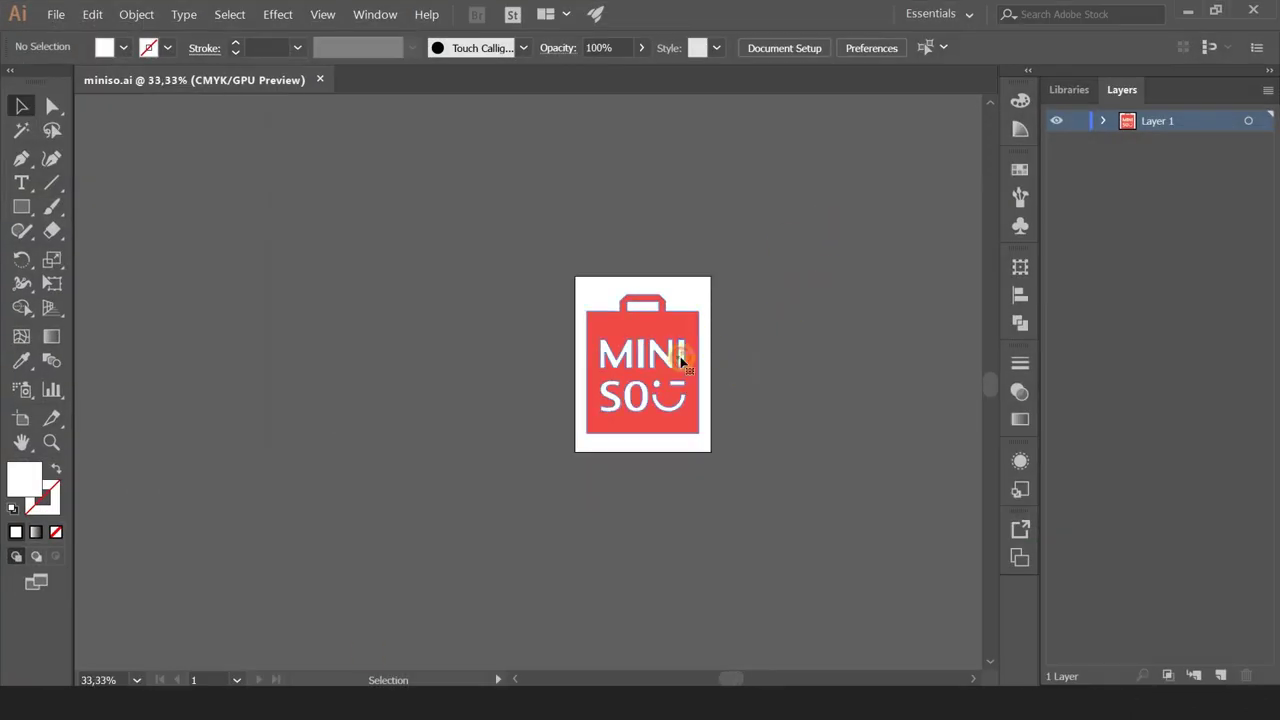
pyautogui.click(680, 358)
pyautogui.hscroll(2, 683, 340)
pyautogui.scroll(2, 594, 366)
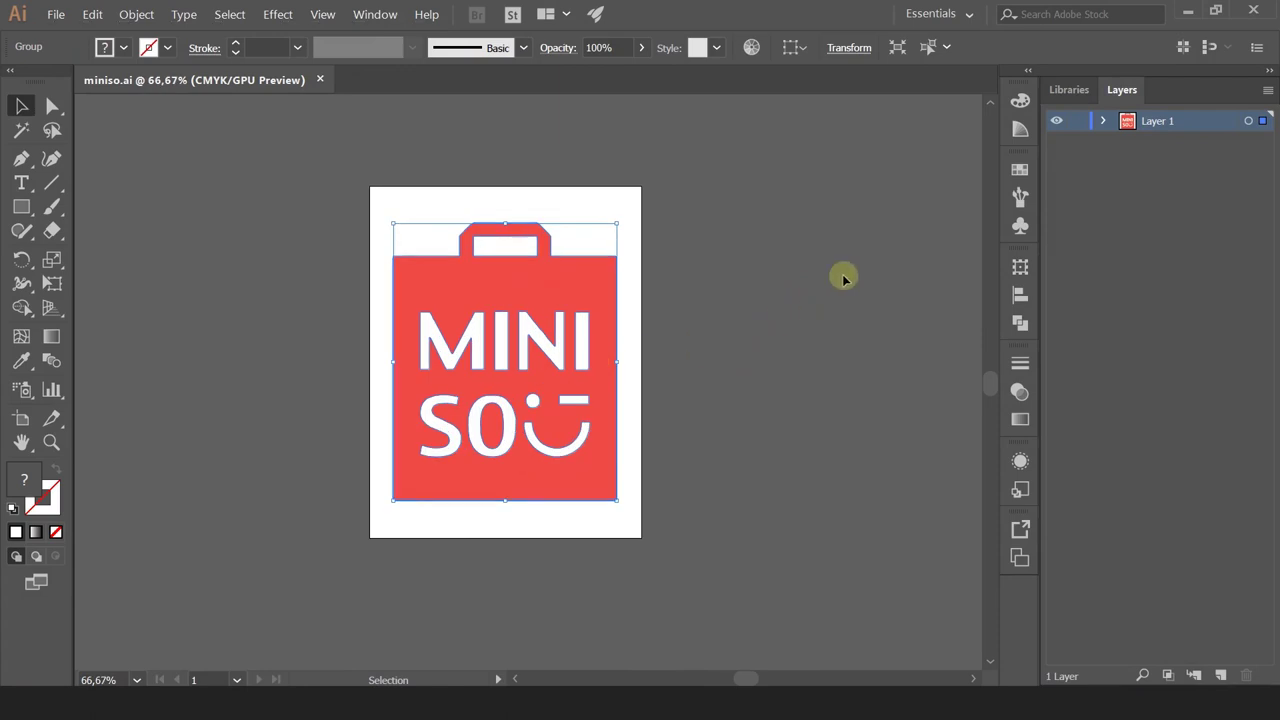
pyautogui.click(613, 206)
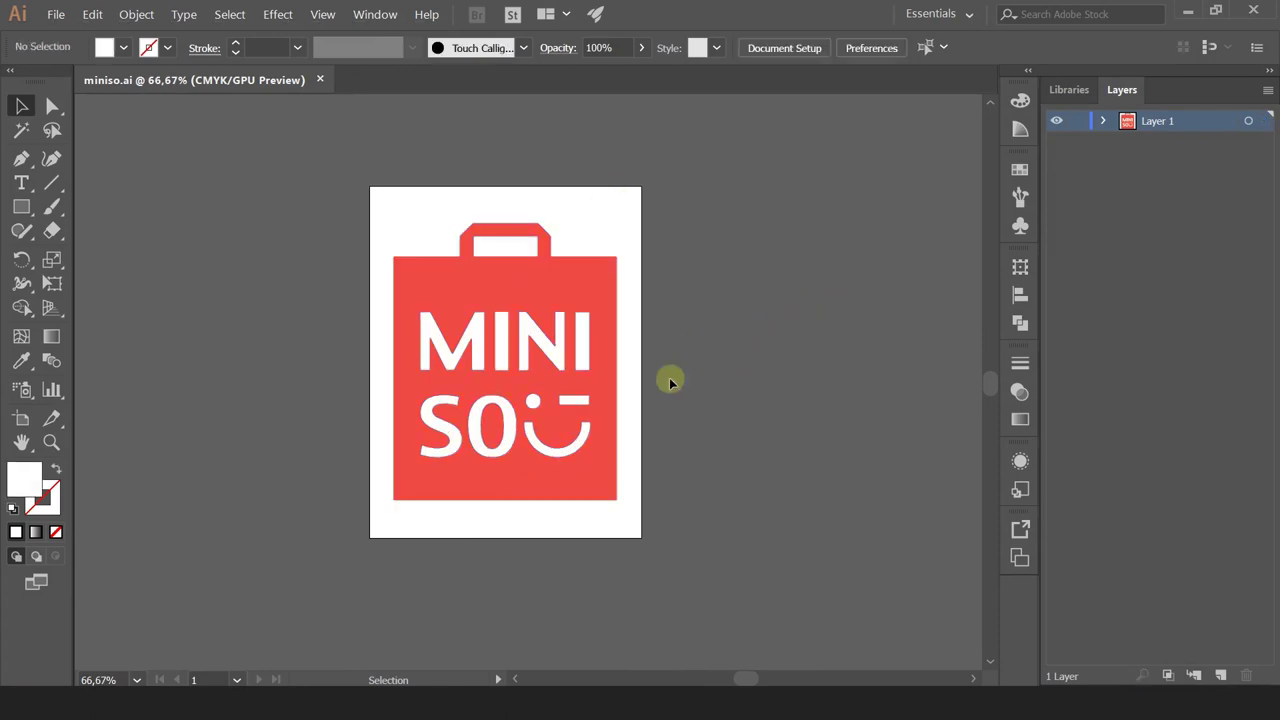
pyautogui.click(582, 290)
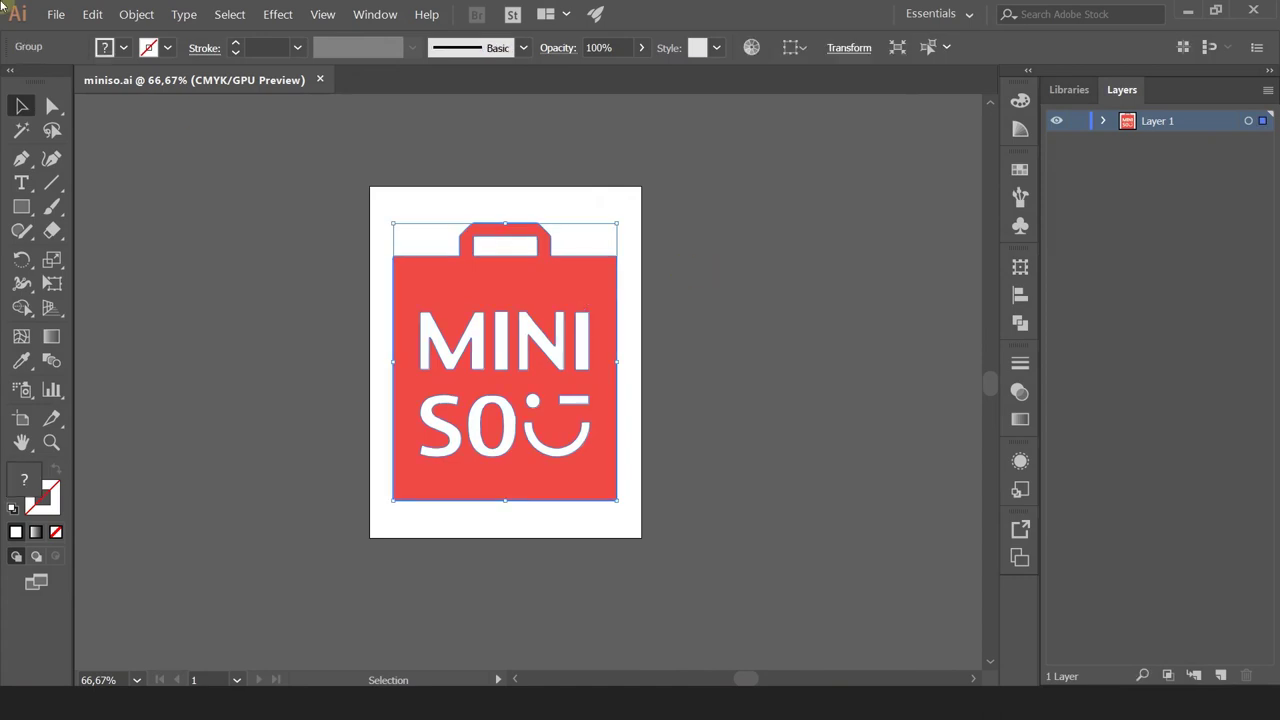
# - Save the logo as the Adobe Illustrator file miniso in D (E:) > Videomatica > 09, with Illustrator CC compatibility
pyautogui.click(54, 13)
pyautogui.click(85, 152)
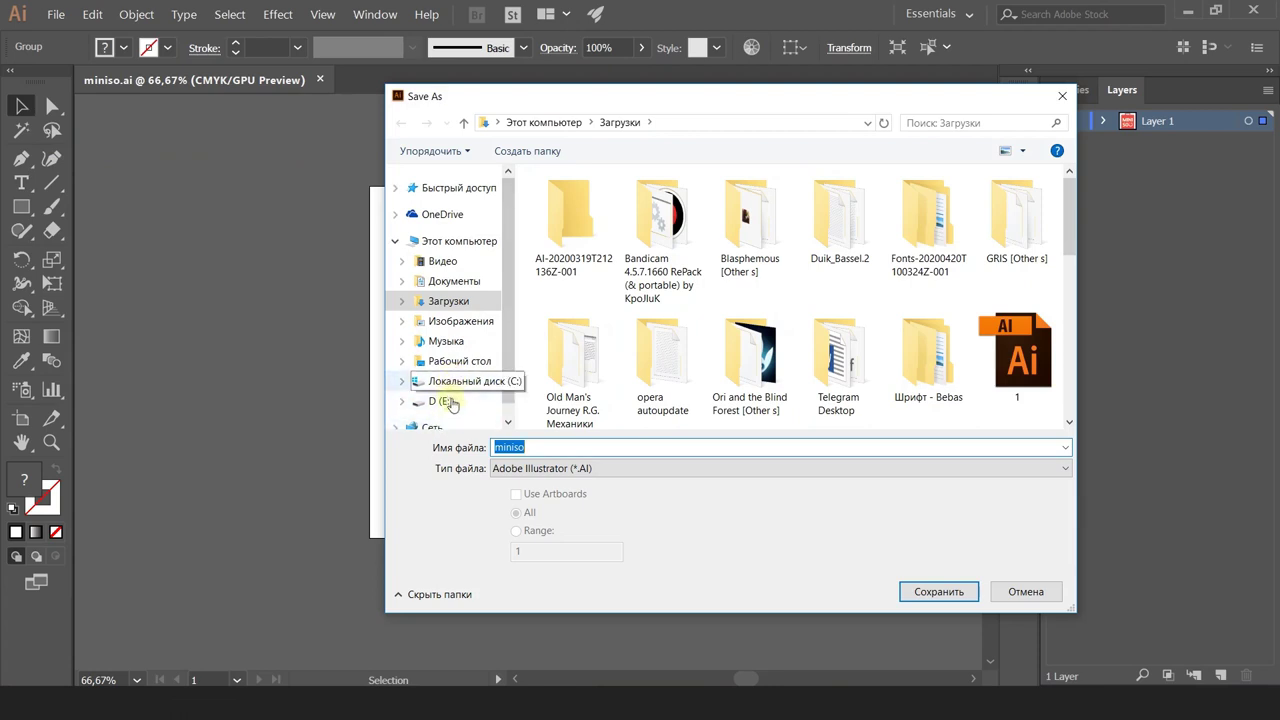
pyautogui.click(440, 401)
pyautogui.click(750, 236)
pyautogui.doubleClick(750, 236)
pyautogui.doubleClick(571, 349)
pyautogui.click(583, 449)
pyautogui.doubleClick(621, 455)
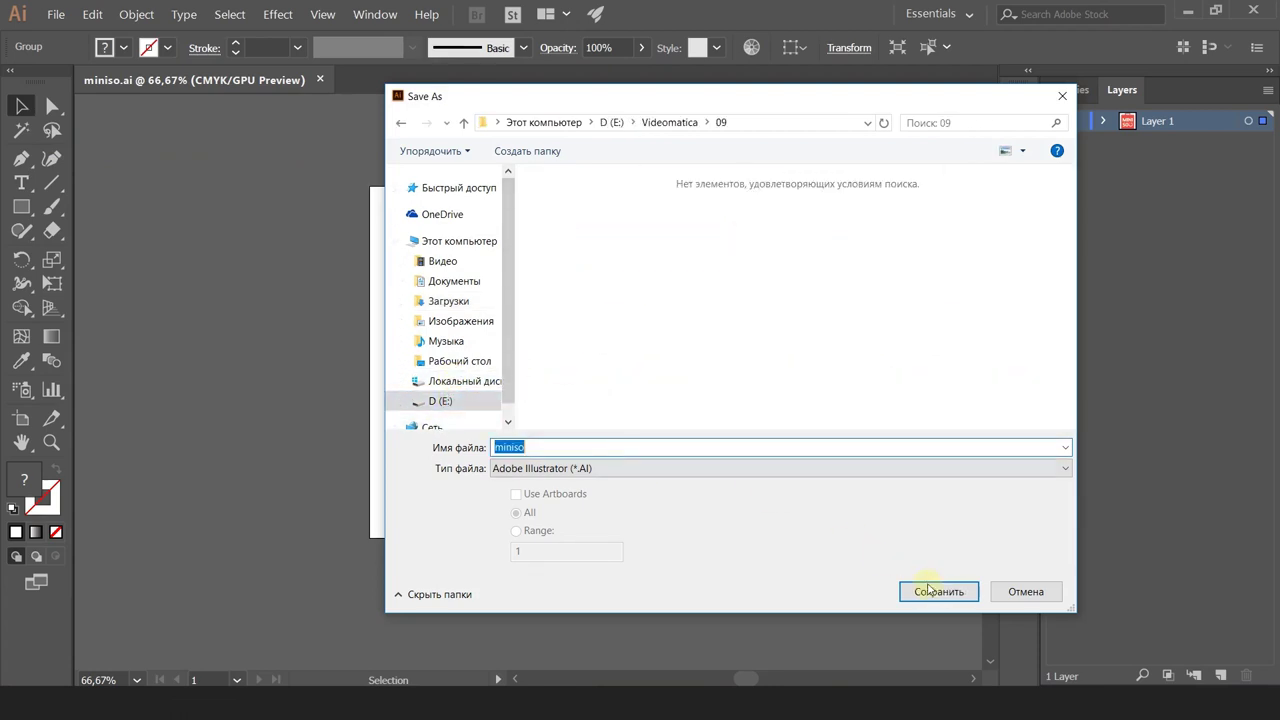
pyautogui.click(930, 590)
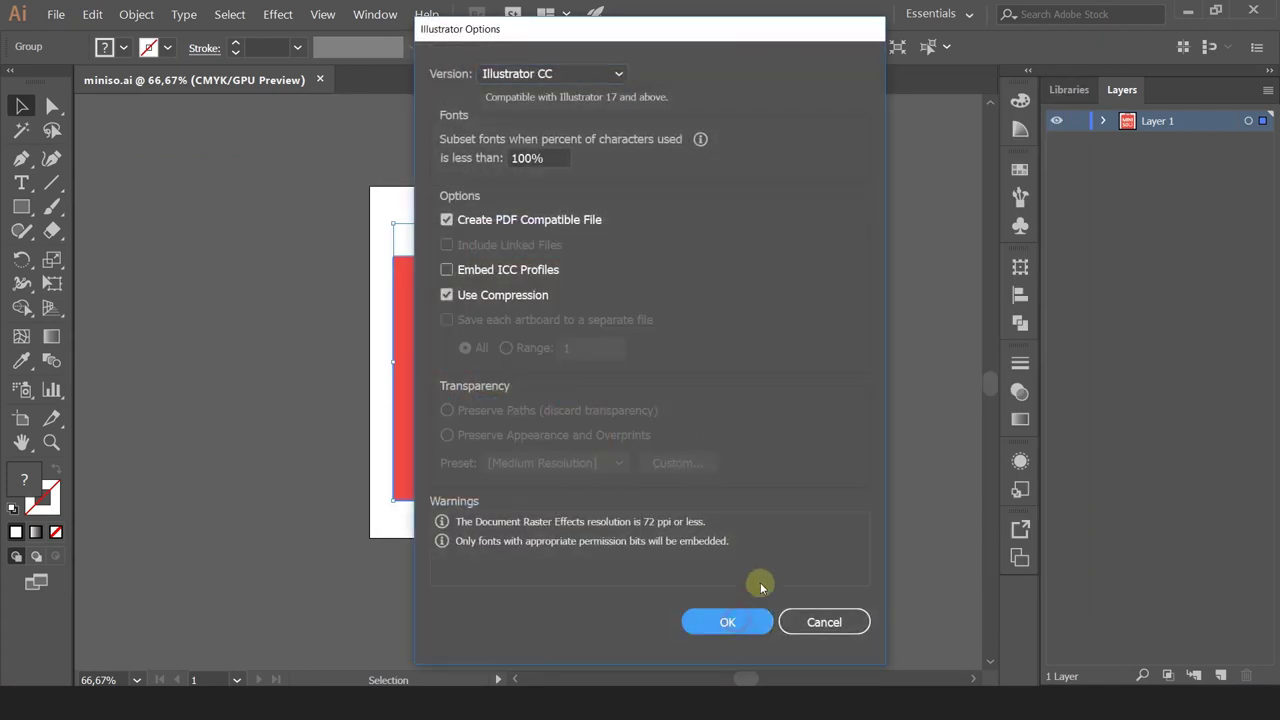
pyautogui.click(722, 622)
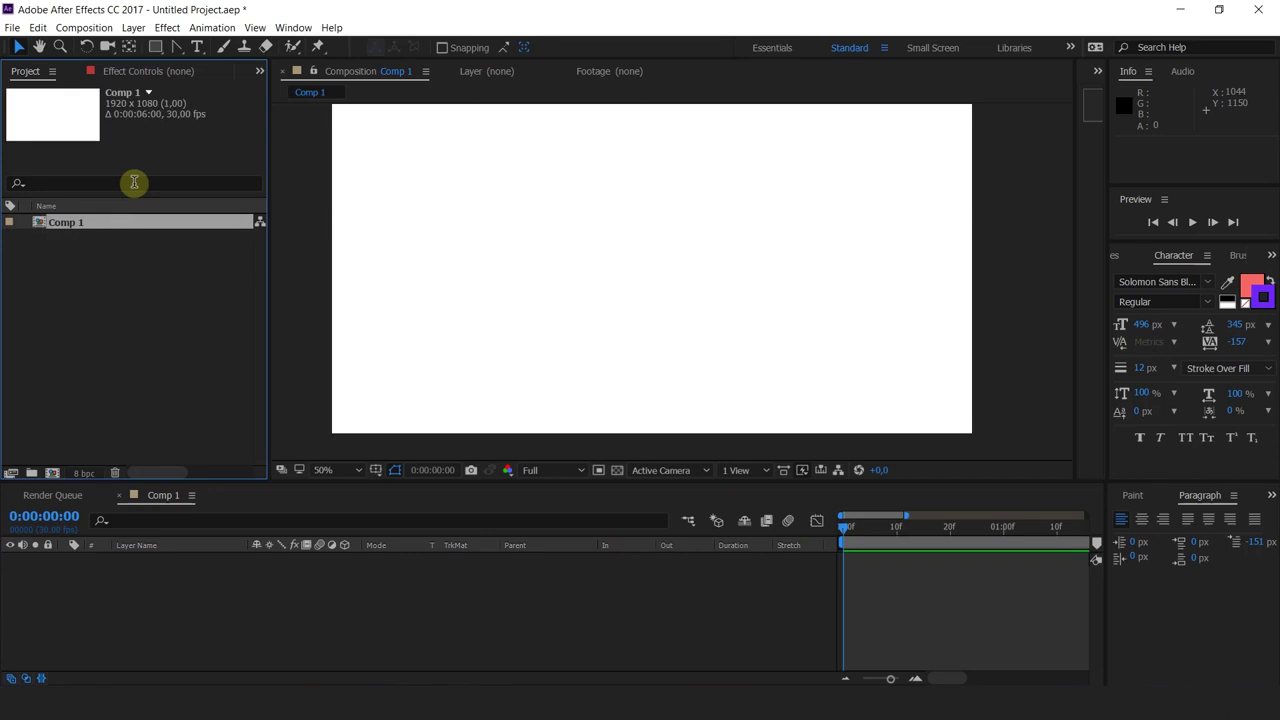
# - Delete Comp 1 from the project and import the miniso Illustrator file from the 09 folder as Footage
pyautogui.press('Delete')
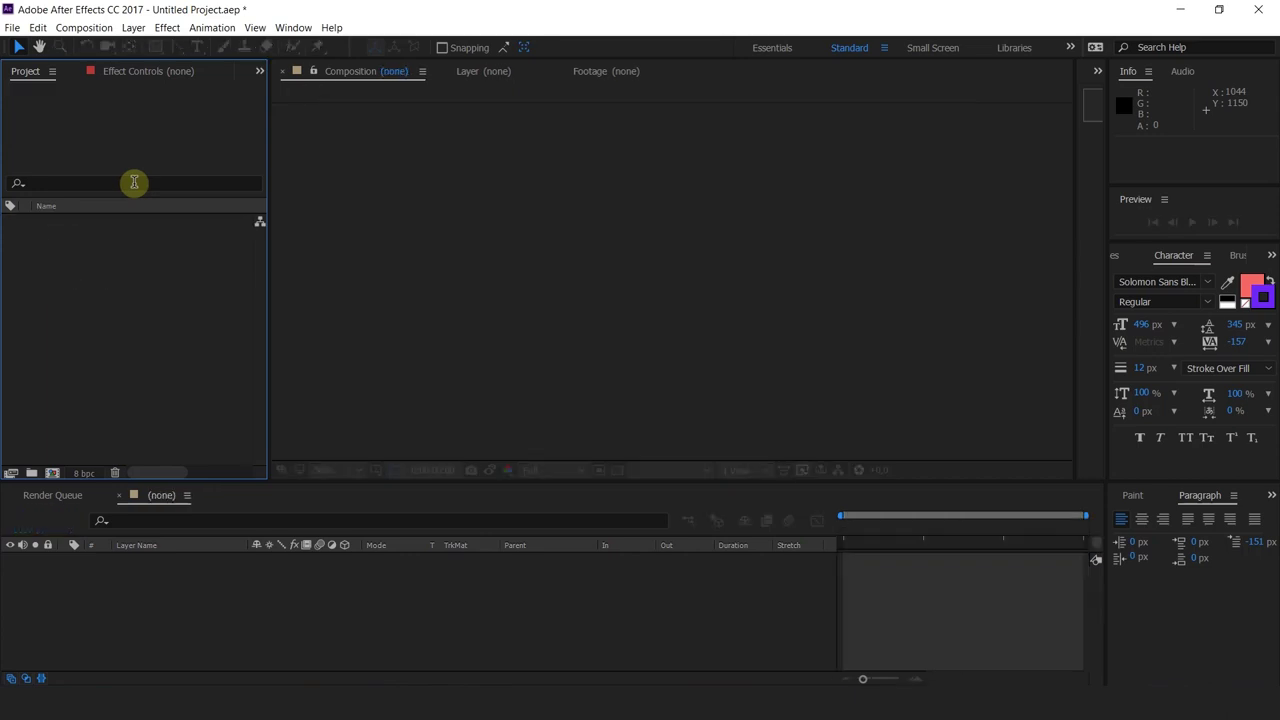
pyautogui.doubleClick(191, 254)
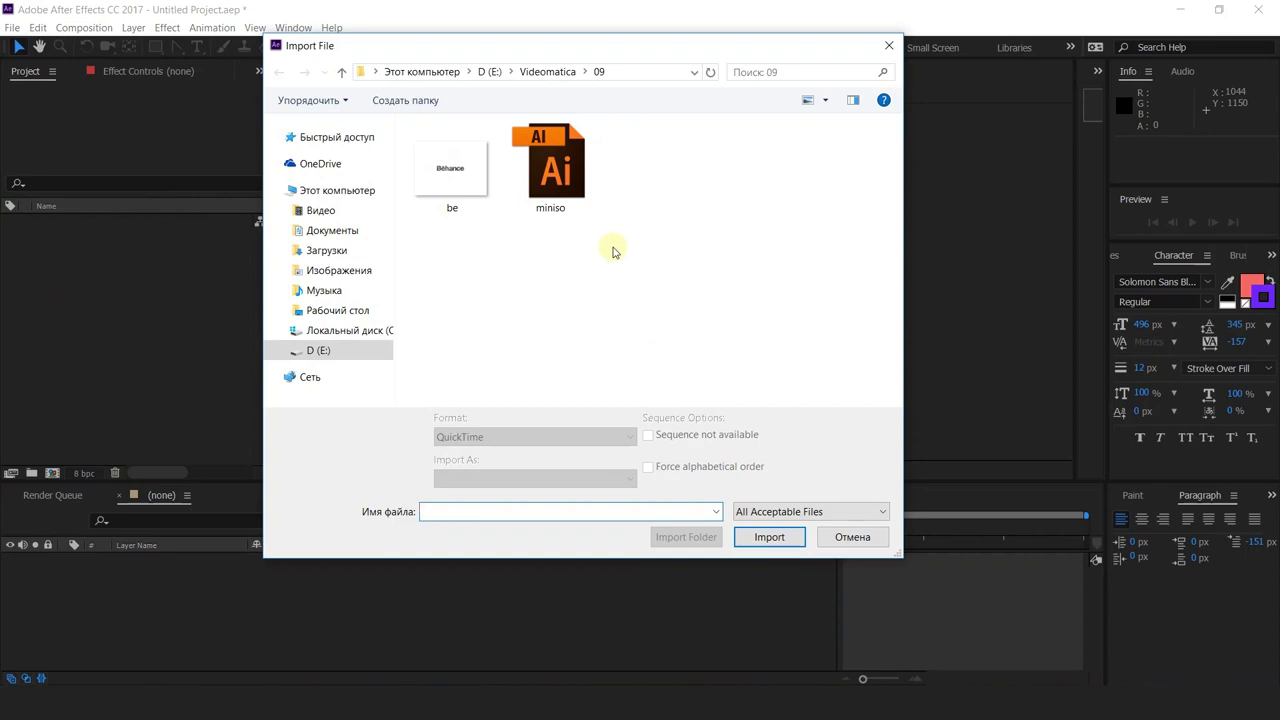
pyautogui.click(562, 172)
pyautogui.click(508, 477)
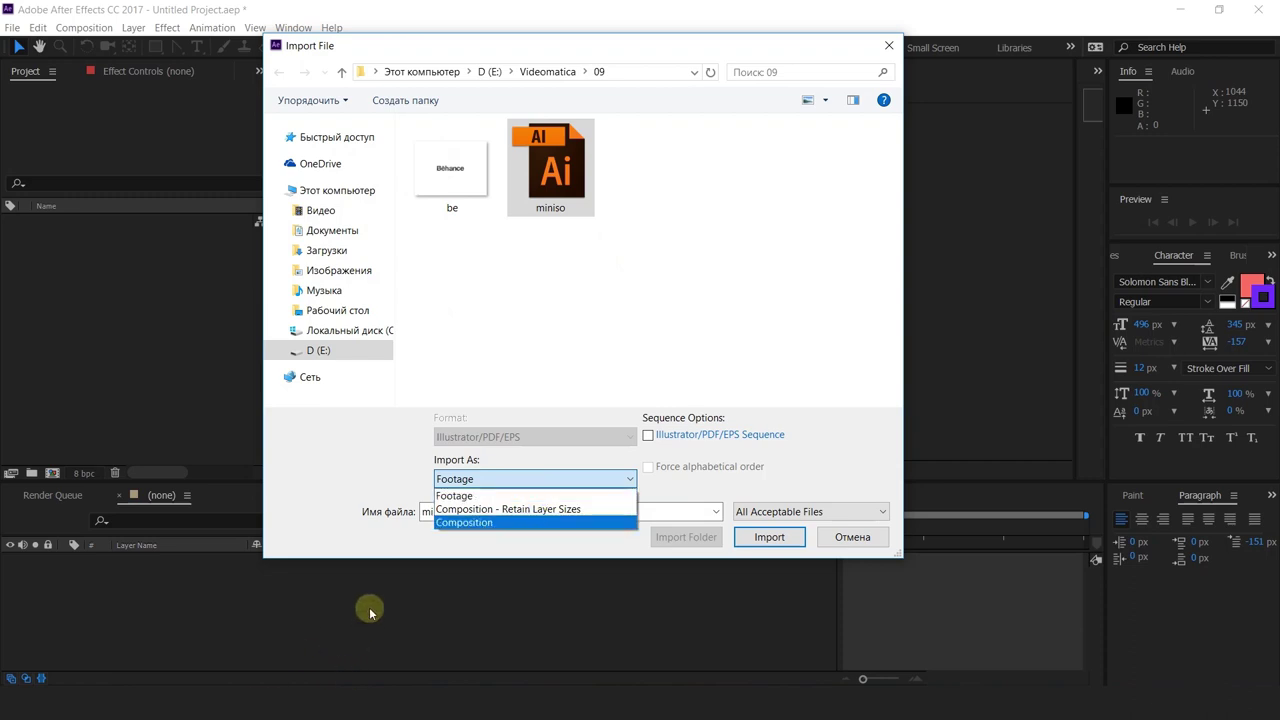
pyautogui.click(460, 495)
pyautogui.click(769, 537)
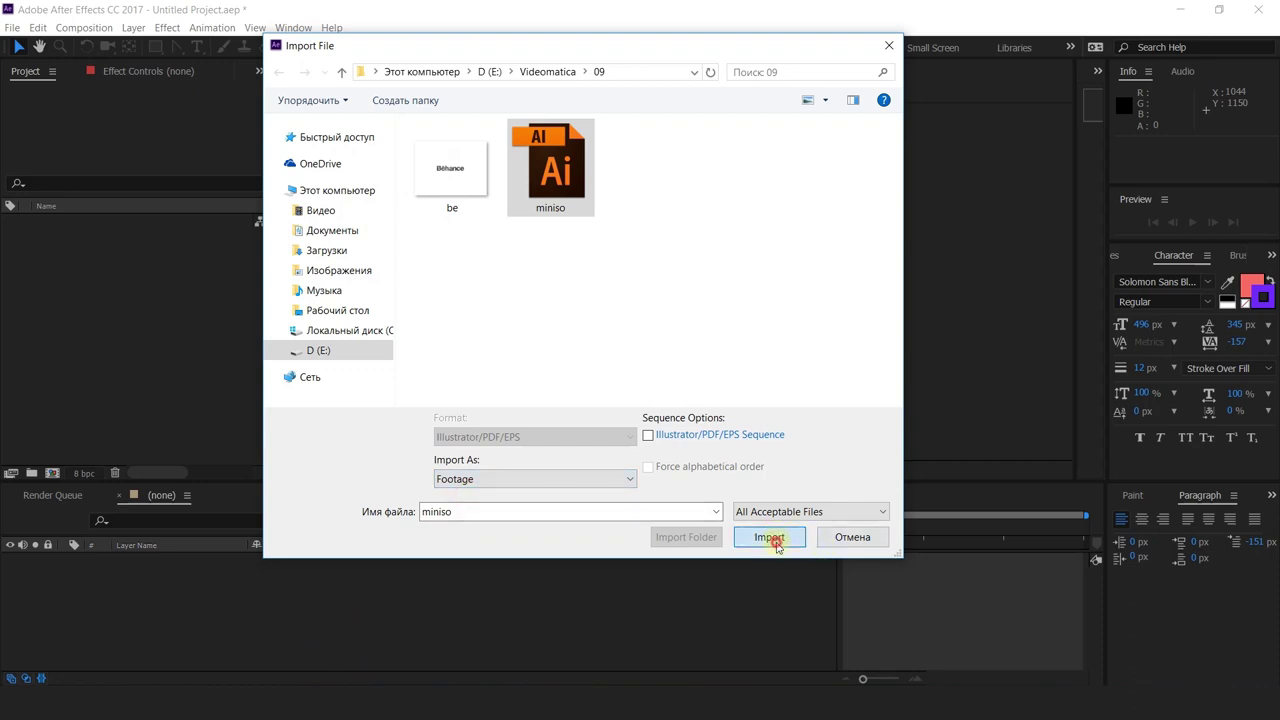
# - View the miniso.ai footage up close and create a new composition from it
pyautogui.doubleClick(76, 220)
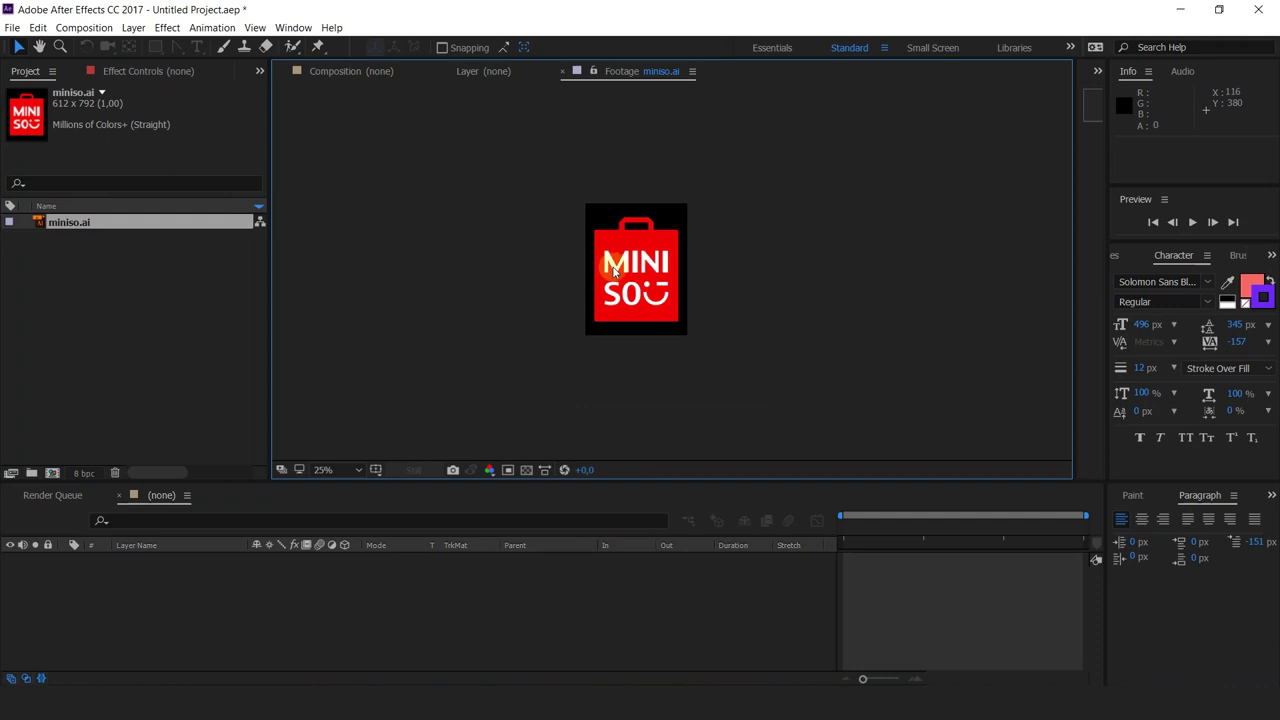
pyautogui.scroll(4, 615, 268)
pyautogui.scroll(-2, 657, 251)
pyautogui.moveTo(674, 294); pyautogui.dragTo(738, 276)
pyautogui.click(174, 600)
pyautogui.moveTo(69, 222); pyautogui.dragTo(52, 471)
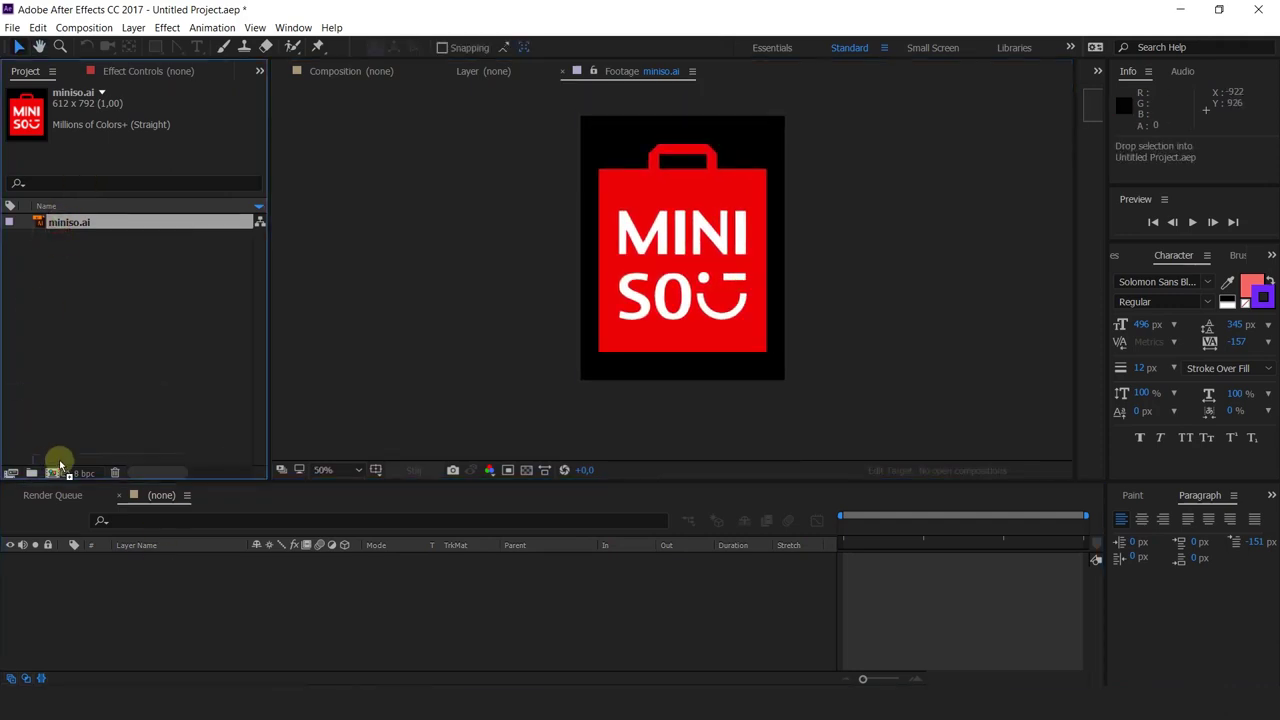
pyautogui.scroll(2, 714, 365)
pyautogui.scroll(-2, 714, 365)
# - Create shapes from the miniso.ai vector layer in the miniso composition
pyautogui.click(150, 545)
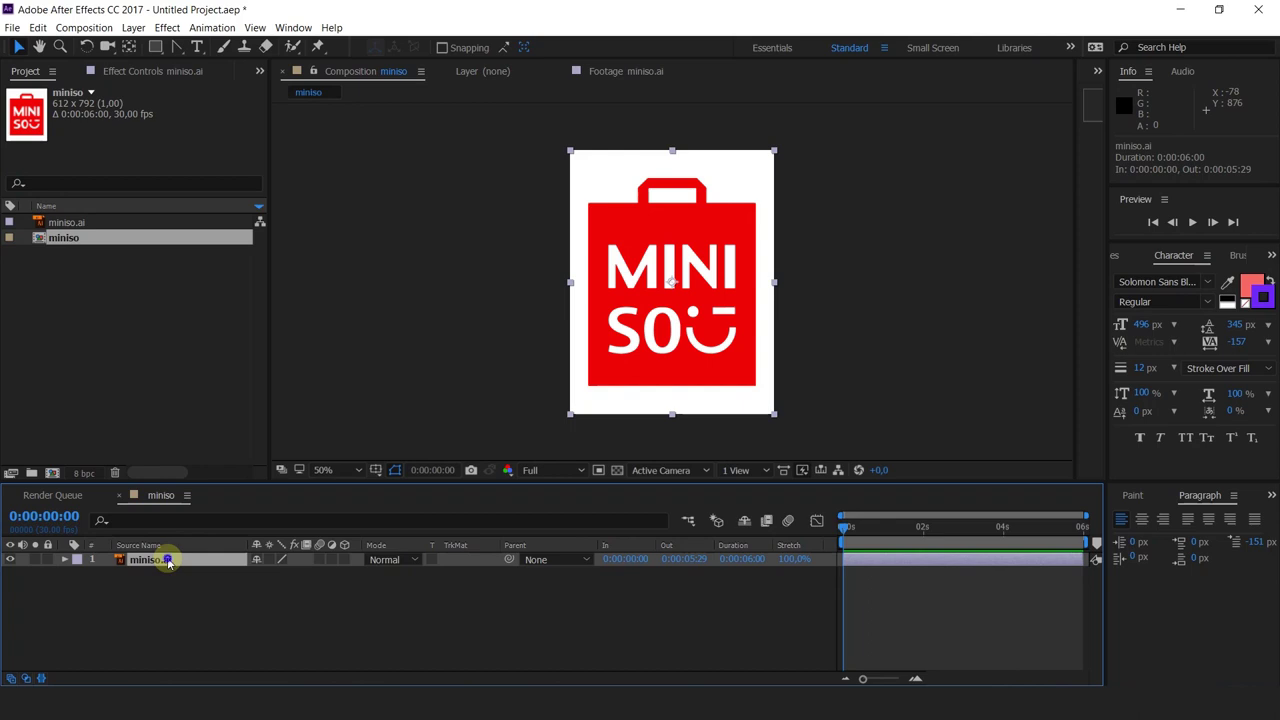
pyautogui.rightClick(168, 563)
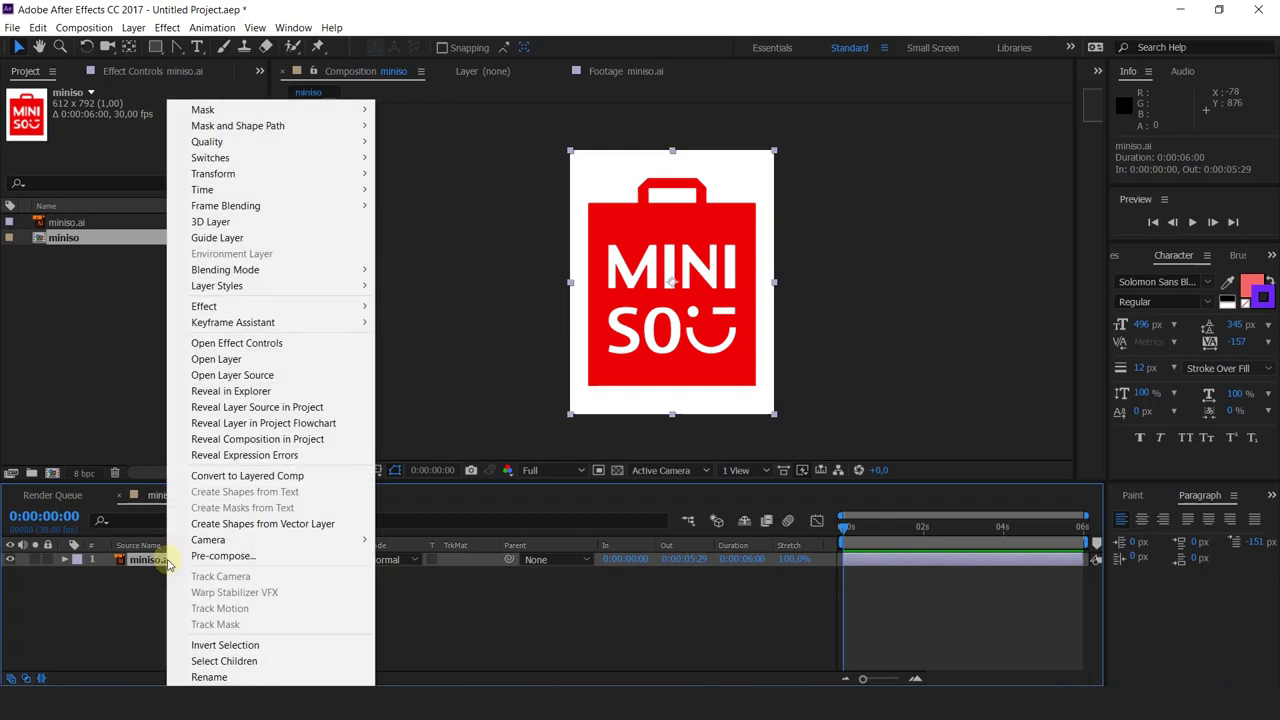
pyautogui.click(228, 524)
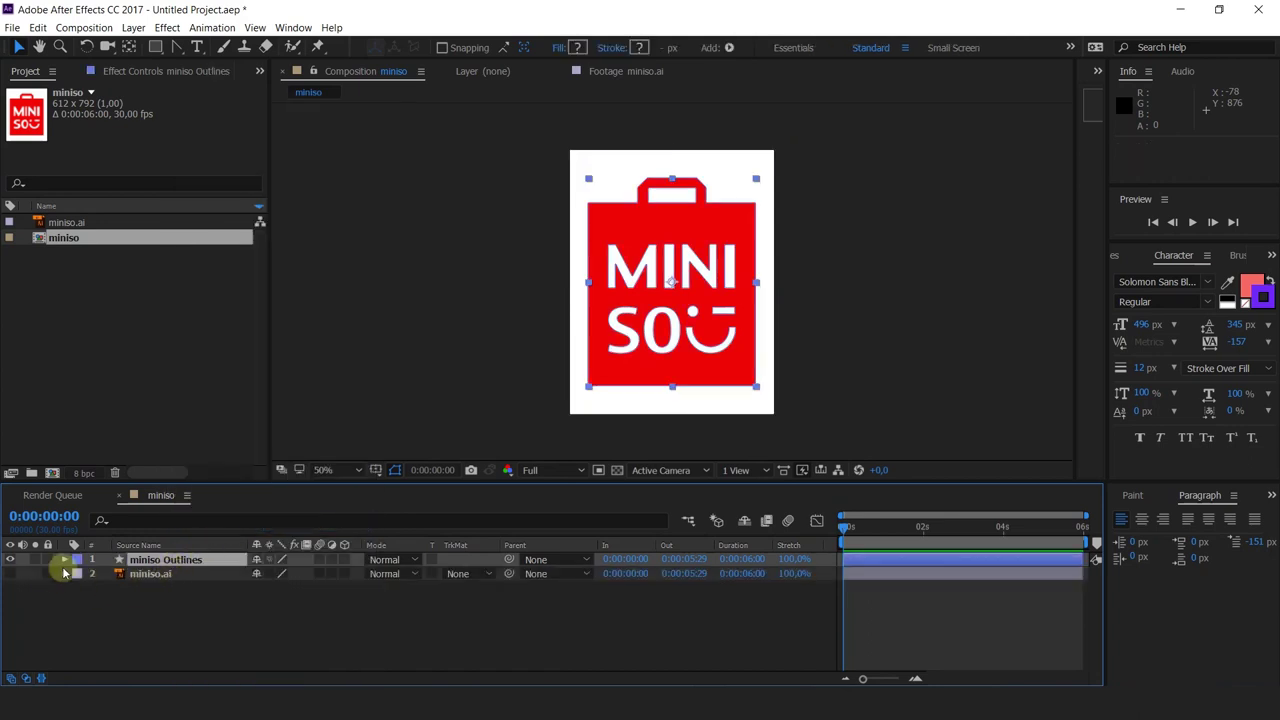
# - Compare the miniso Outlines layer with miniso.ai, then expand its Contents and examine which logo part each group holds
pyautogui.click(136, 576)
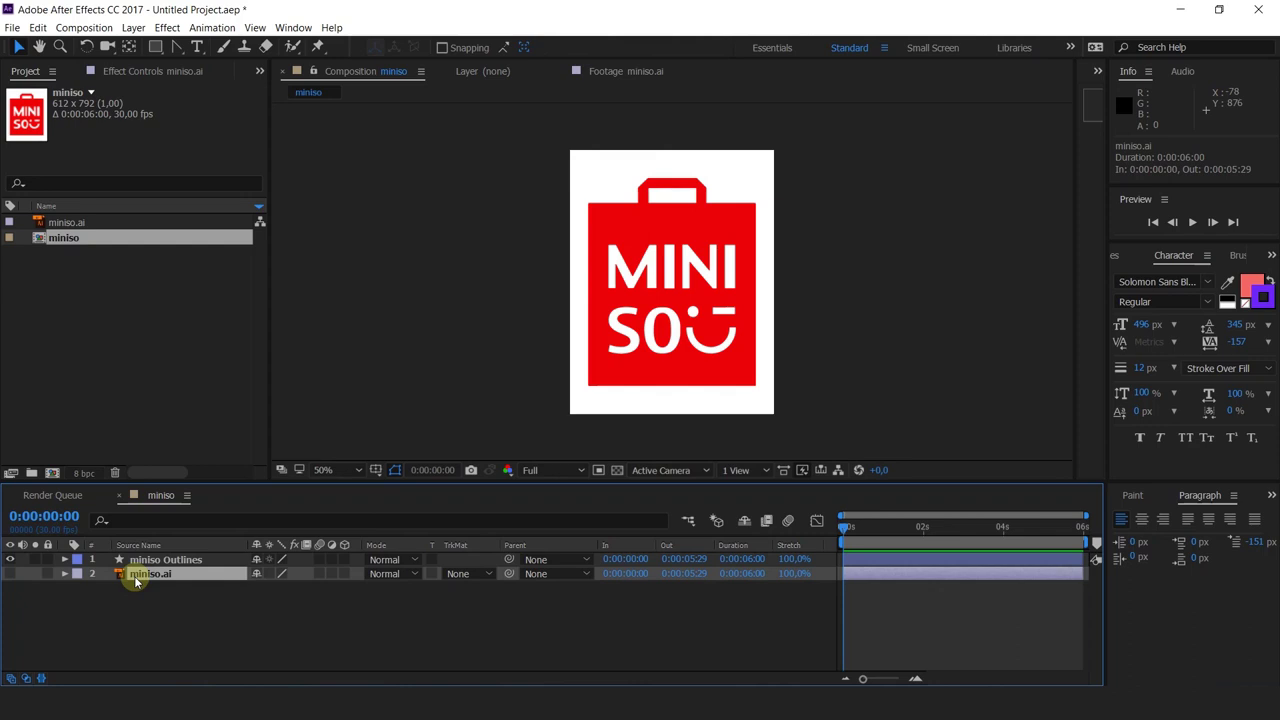
pyautogui.click(148, 561)
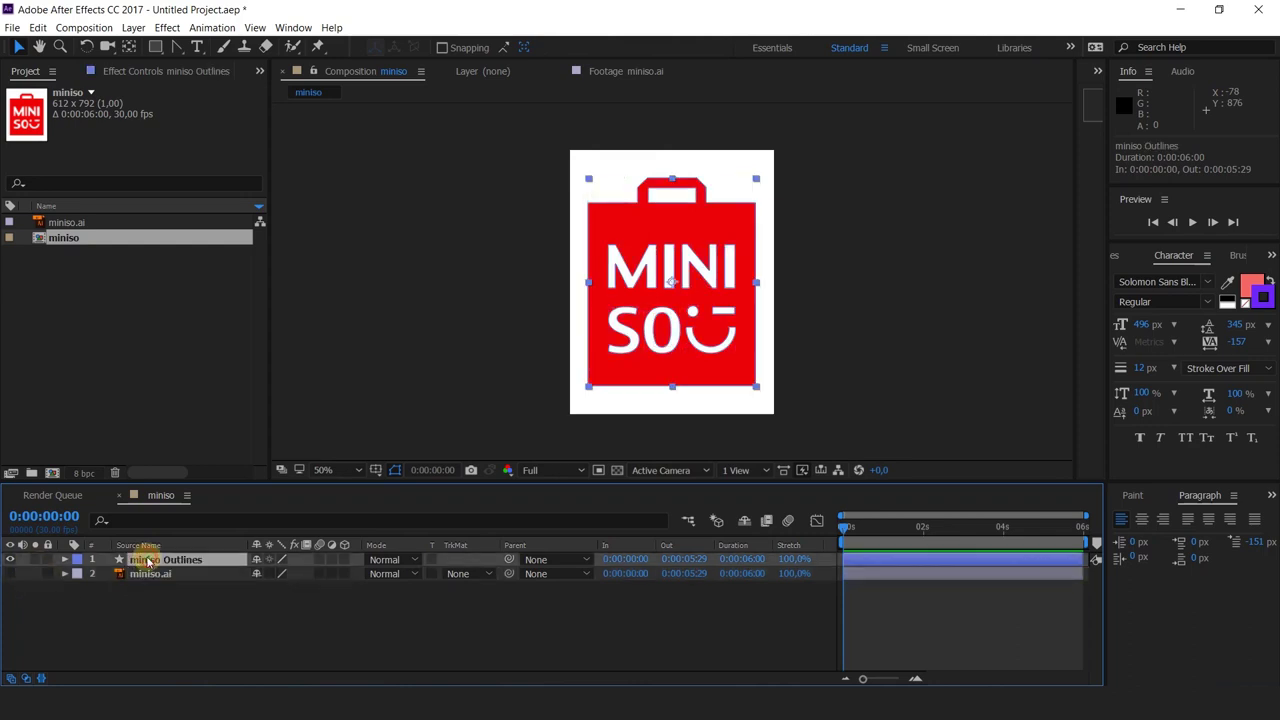
pyautogui.click(64, 560)
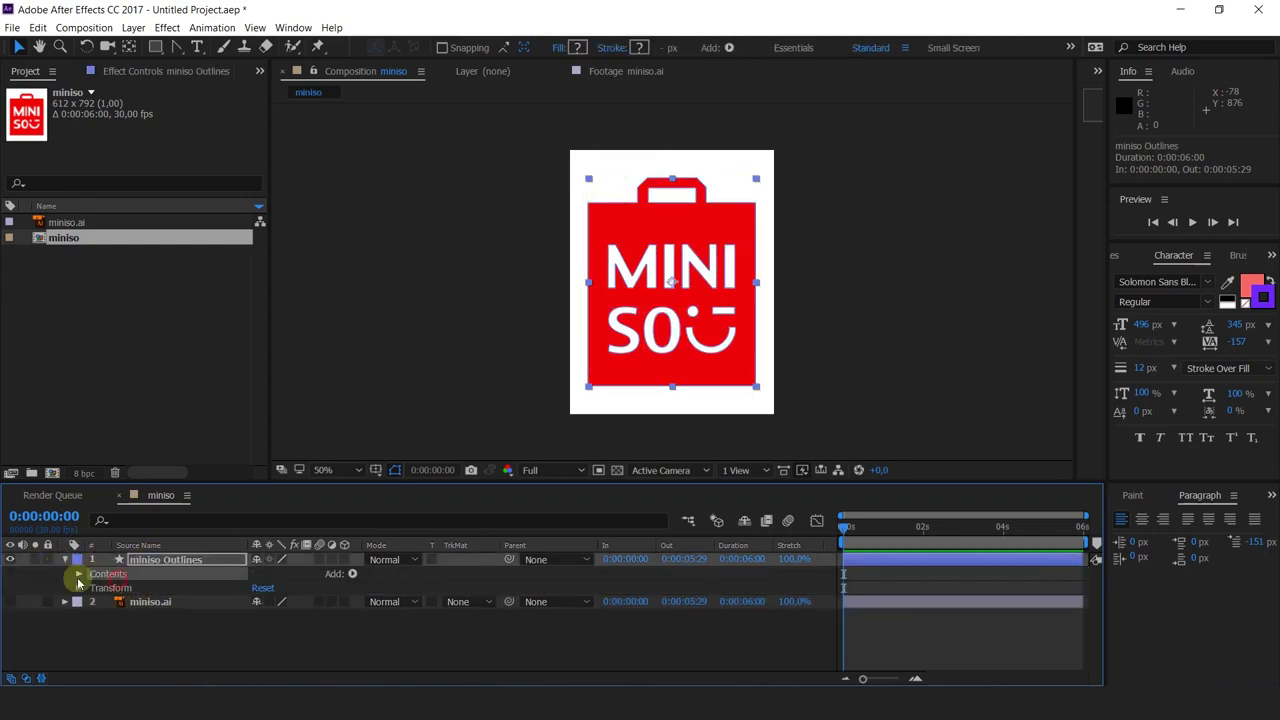
pyautogui.click(78, 574)
pyautogui.click(122, 588)
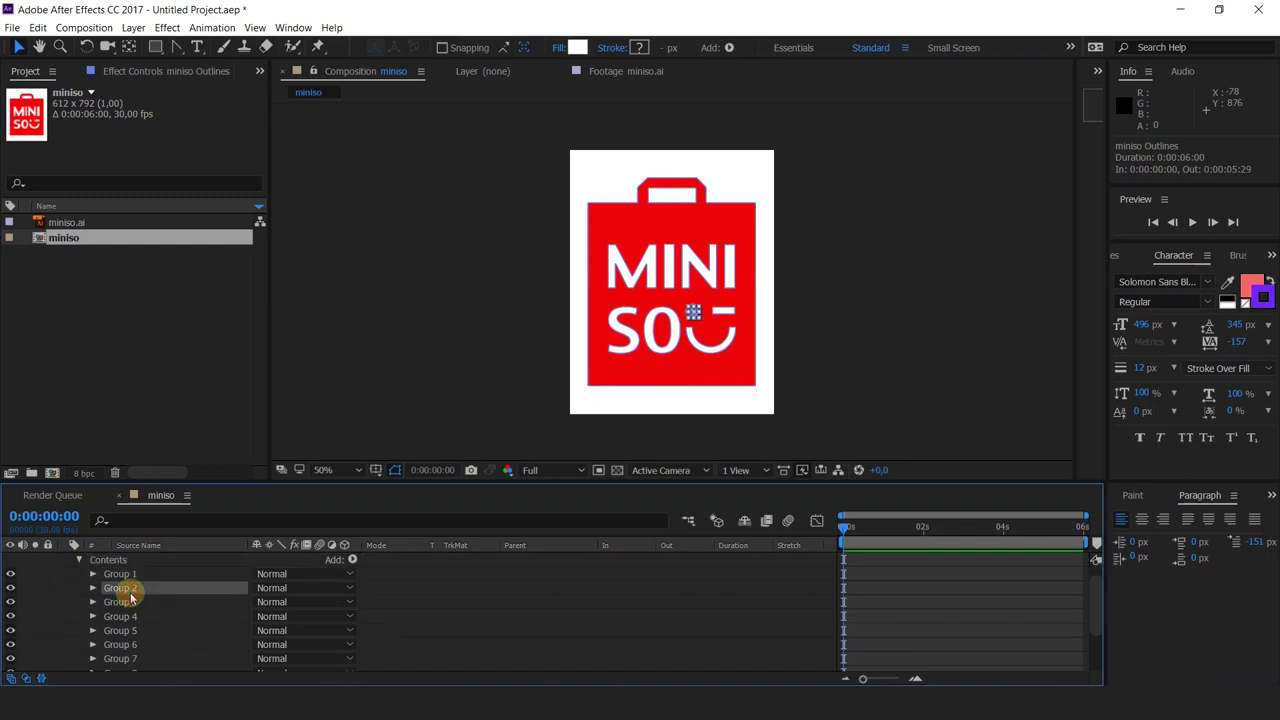
pyautogui.click(126, 602)
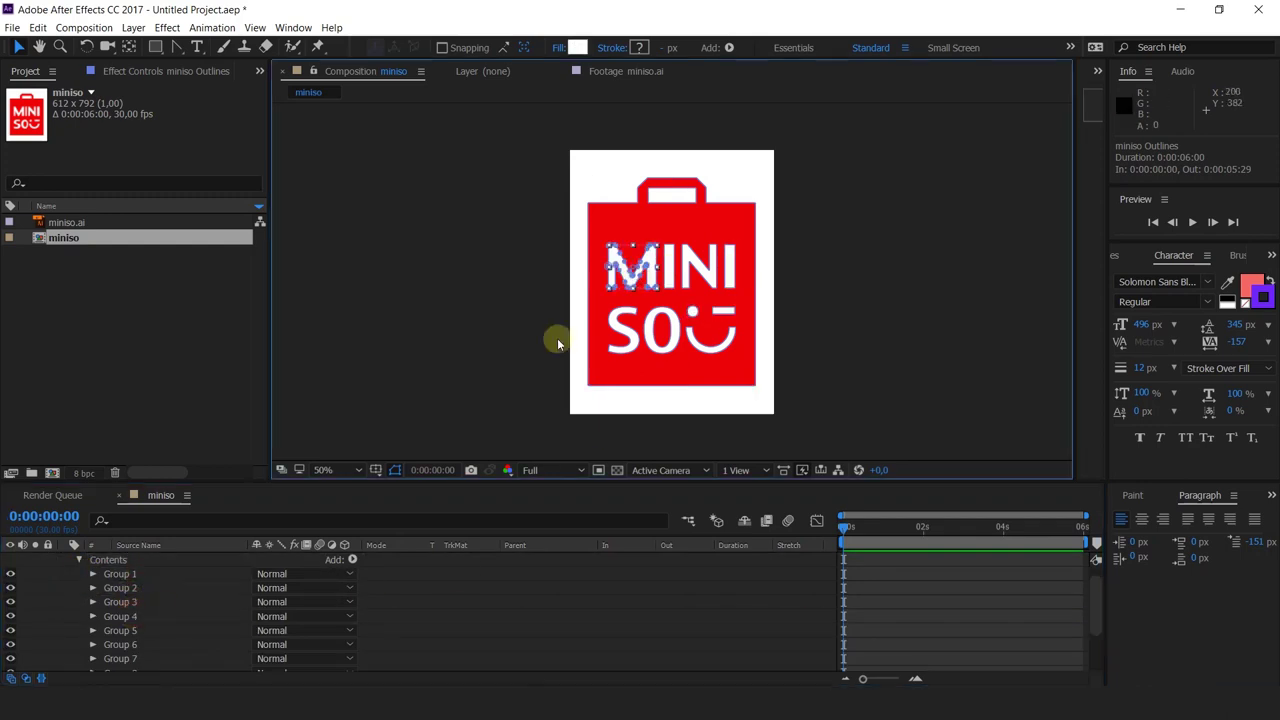
pyautogui.click(122, 616)
pyautogui.scroll(-3, 140, 640)
pyautogui.click(120, 607)
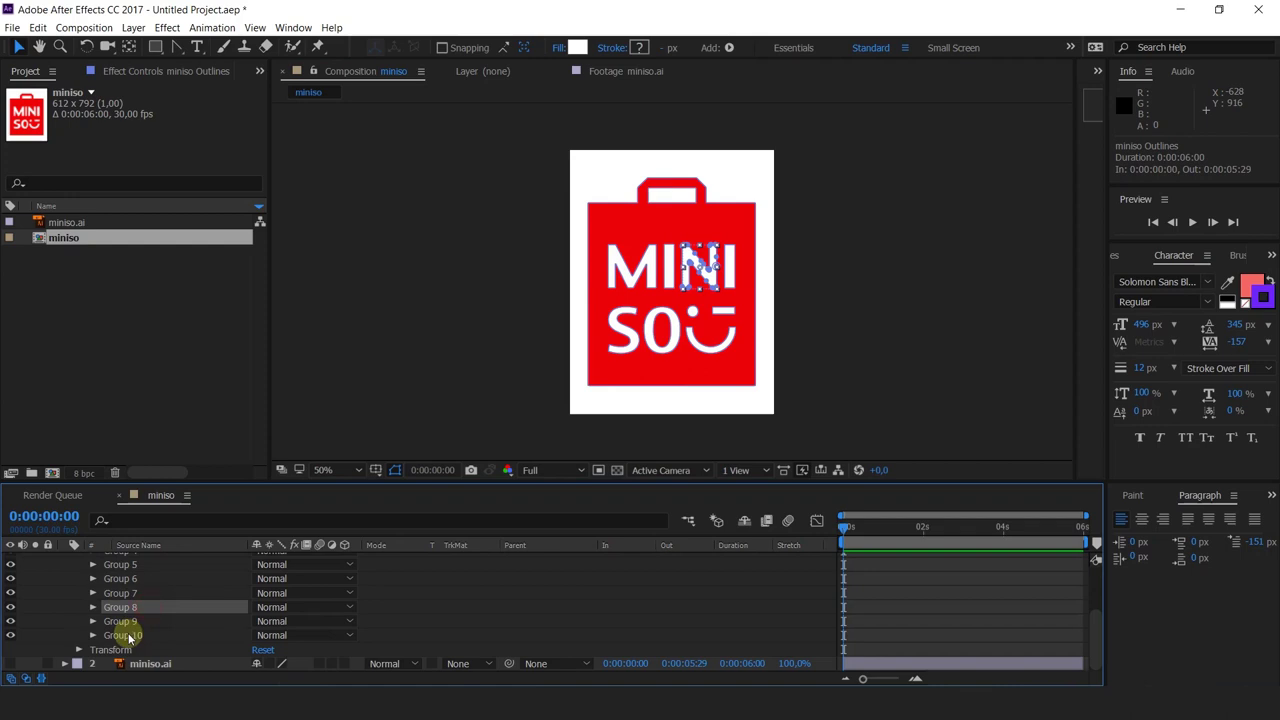
pyautogui.click(142, 595)
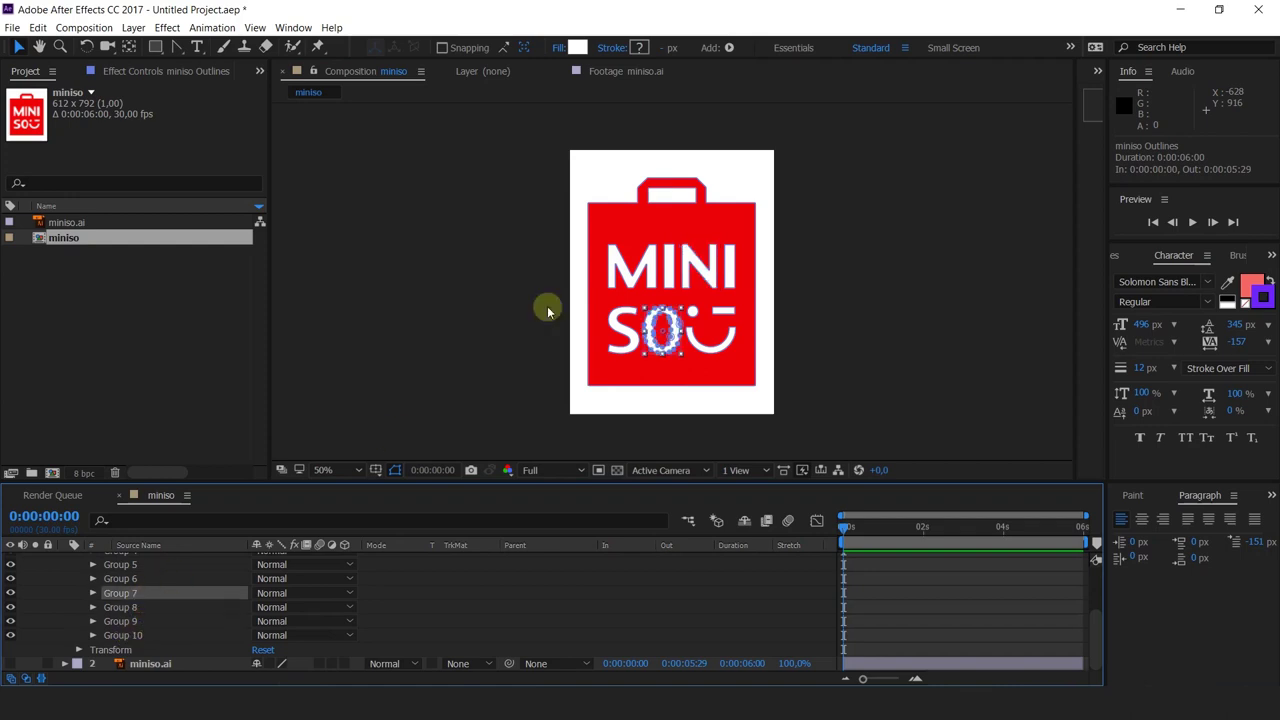
pyautogui.click(641, 215)
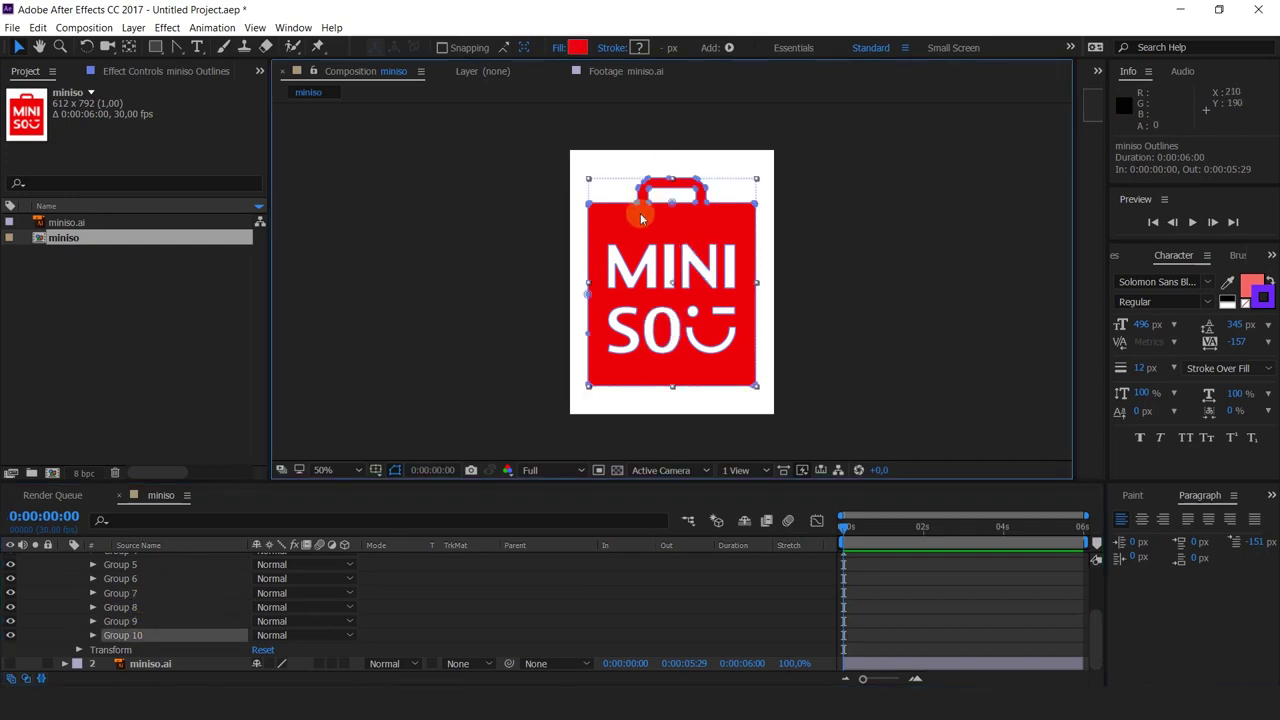
# - Review the miniso Outlines layer again, checking the shapes of Group 10, Group 2 and Group 4
pyautogui.scroll(3, 137, 586)
pyautogui.click(157, 563)
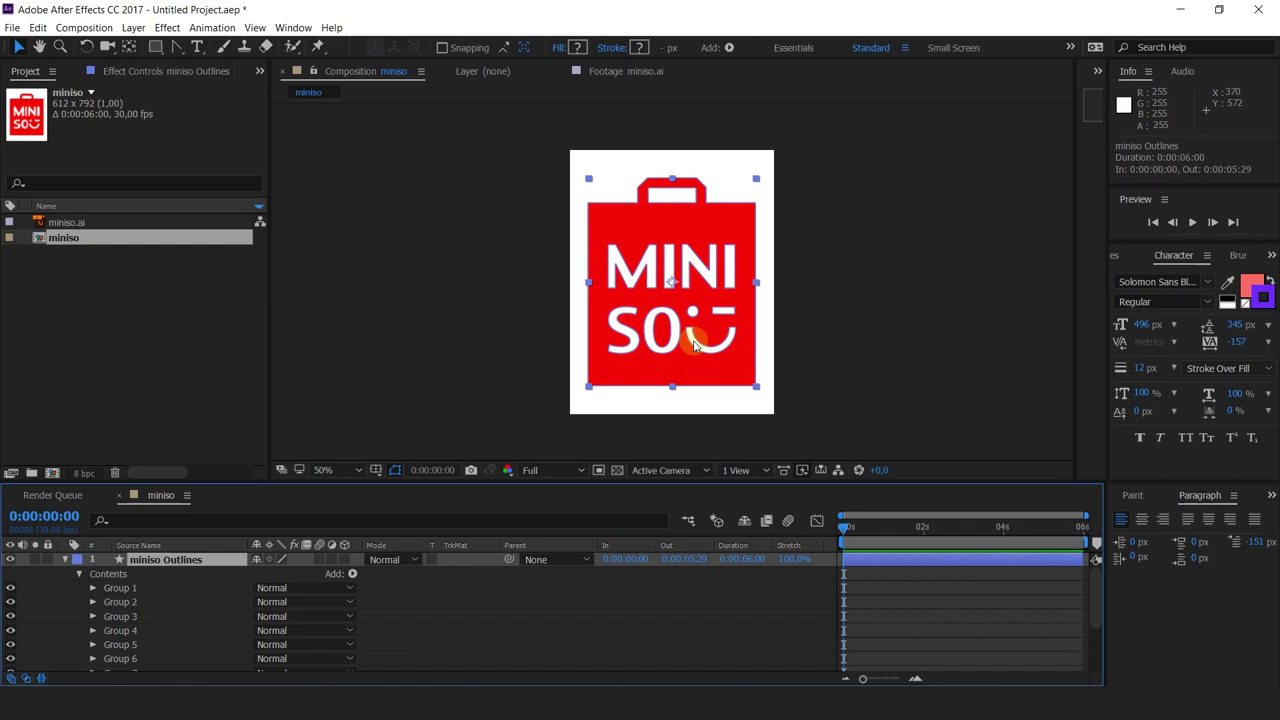
pyautogui.scroll(-3, 171, 591)
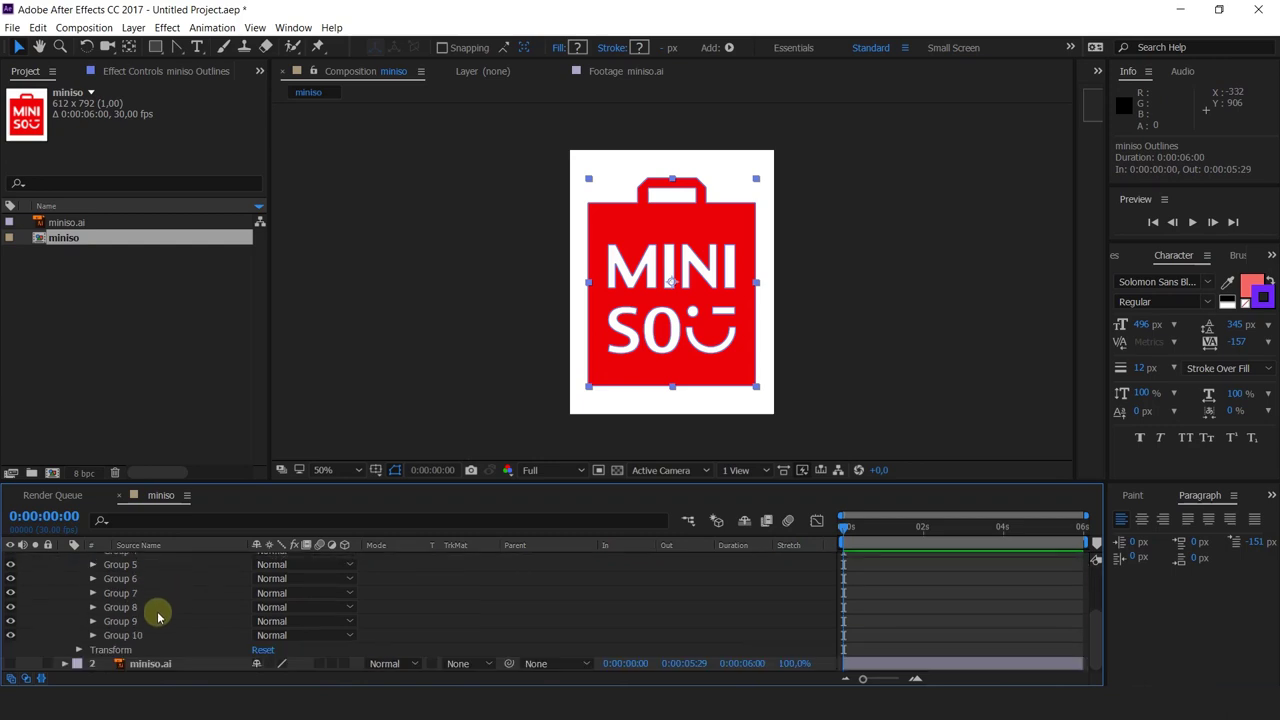
pyautogui.click(137, 636)
pyautogui.scroll(3, 130, 643)
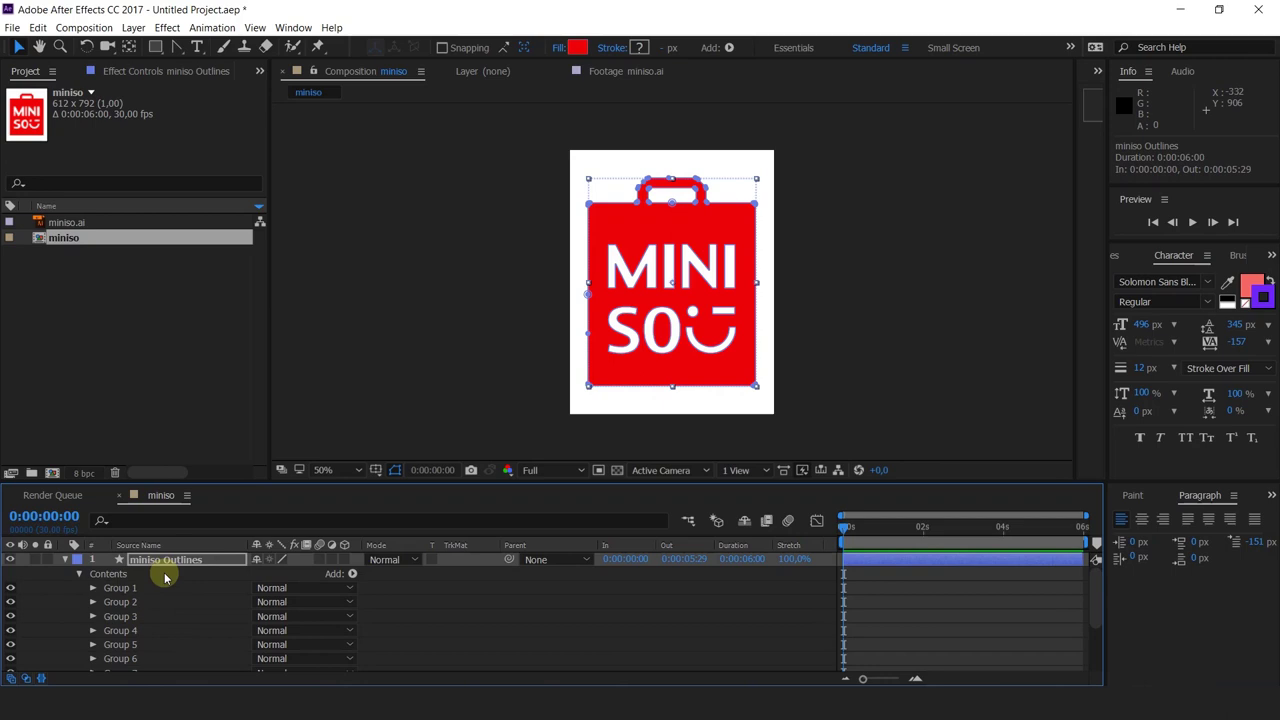
pyautogui.click(118, 602)
pyautogui.click(125, 630)
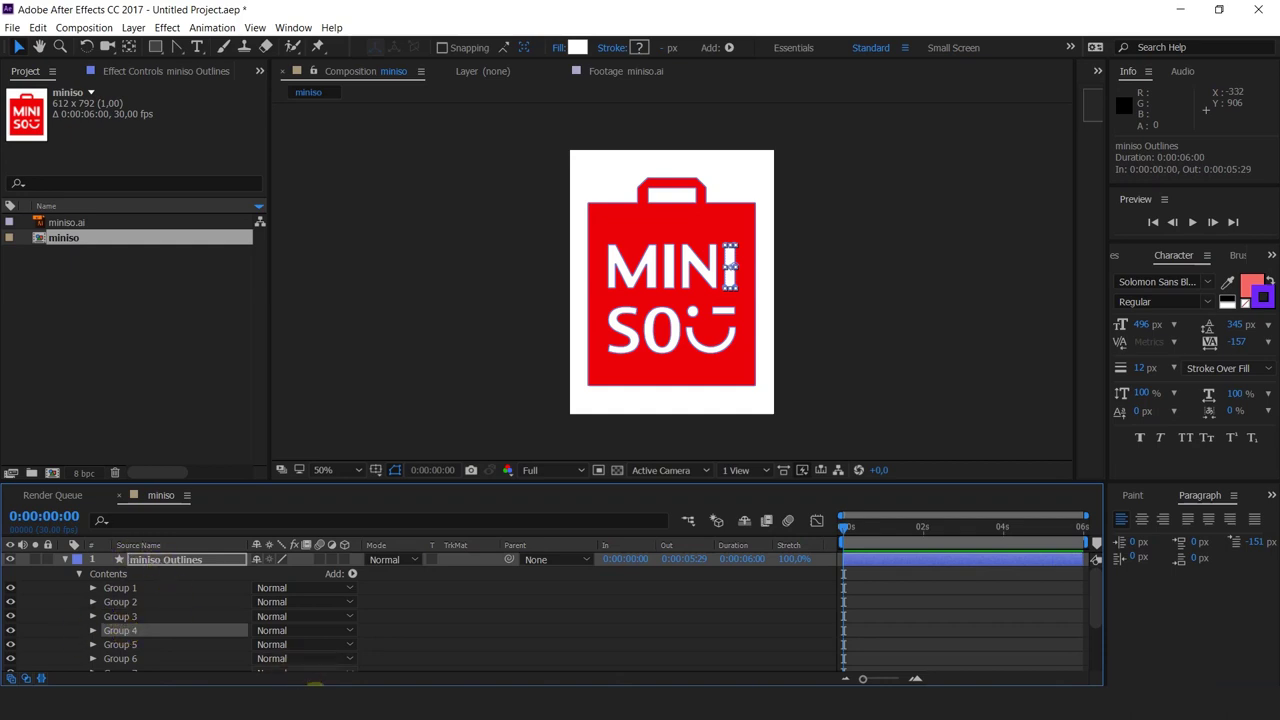
# - Switch to Illustrator, ungroup the MINISO logo artwork and select the red bag shape separately
pyautogui.hotkey('alt', 'Tab')
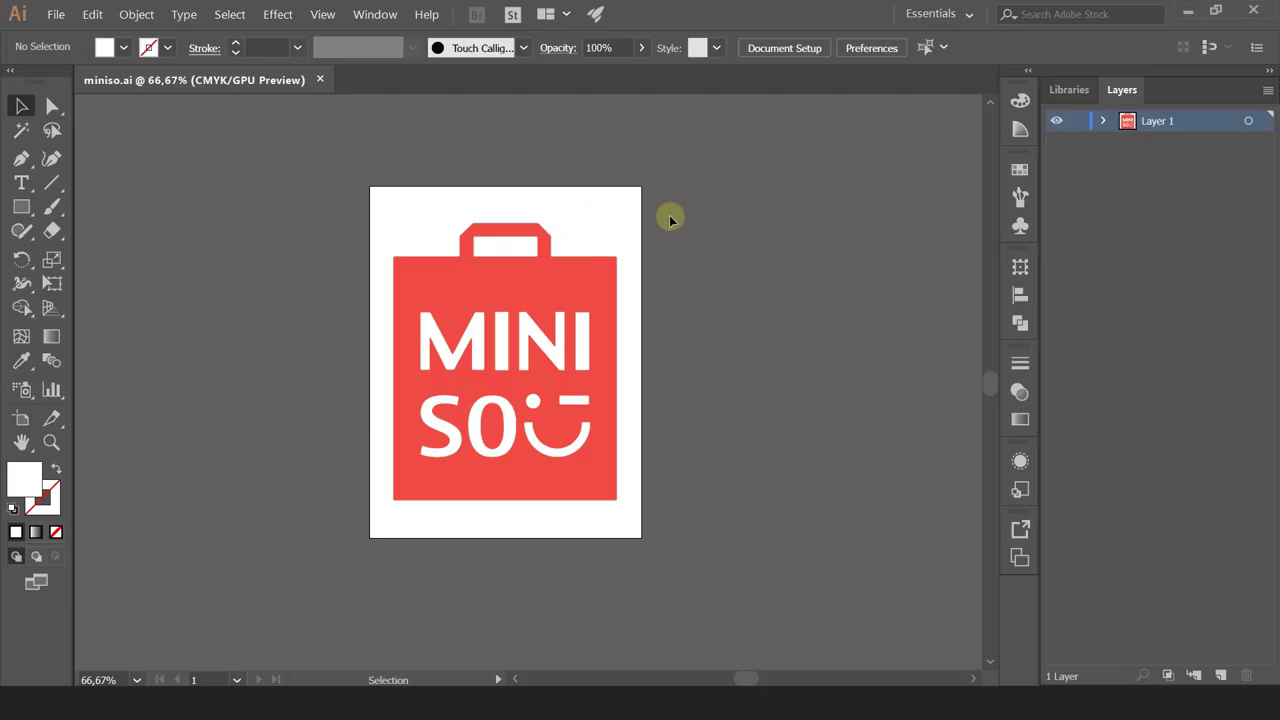
pyautogui.click(590, 286)
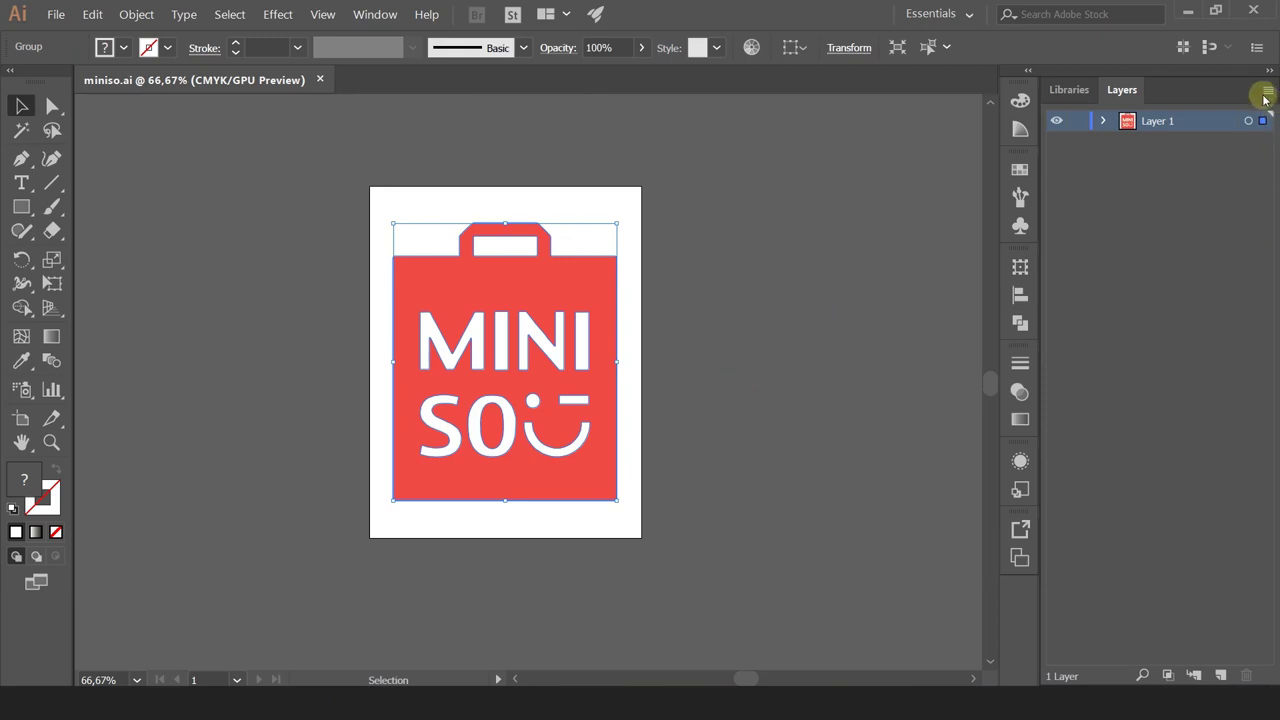
pyautogui.click(531, 322)
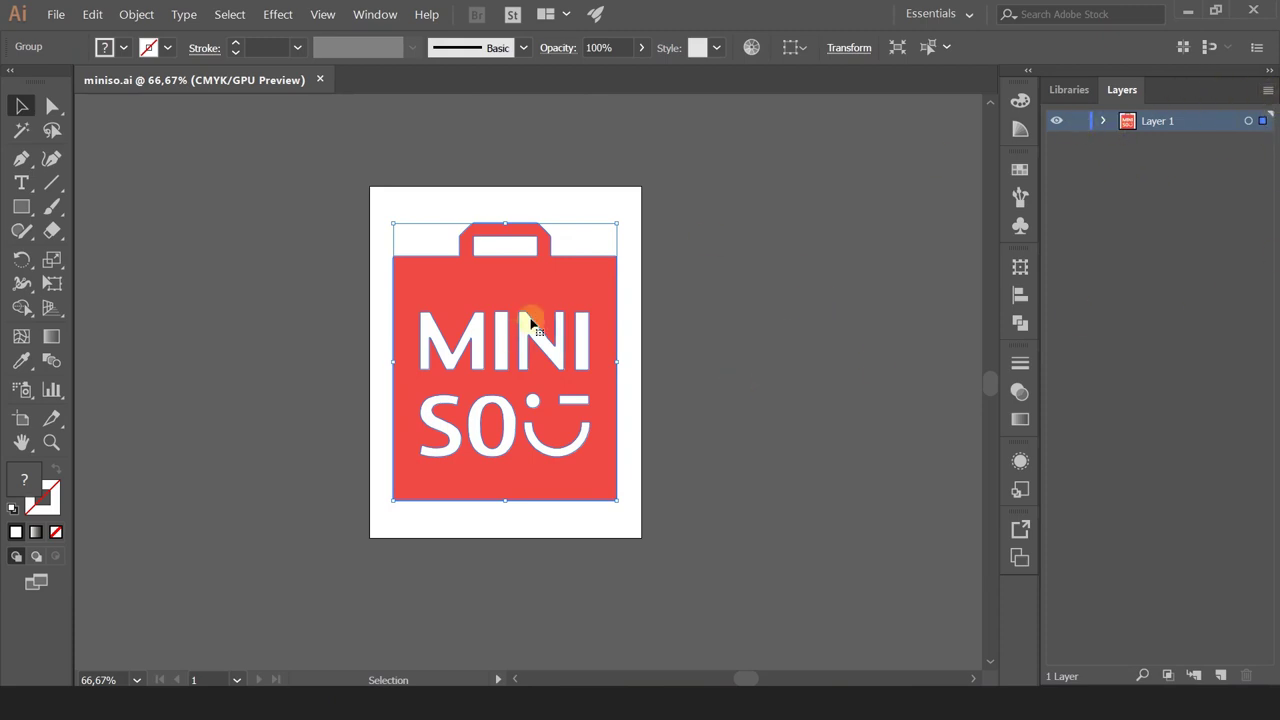
pyautogui.hotkey('ctrl', 'shift', 'g')
pyautogui.click(734, 323)
pyautogui.click(586, 294)
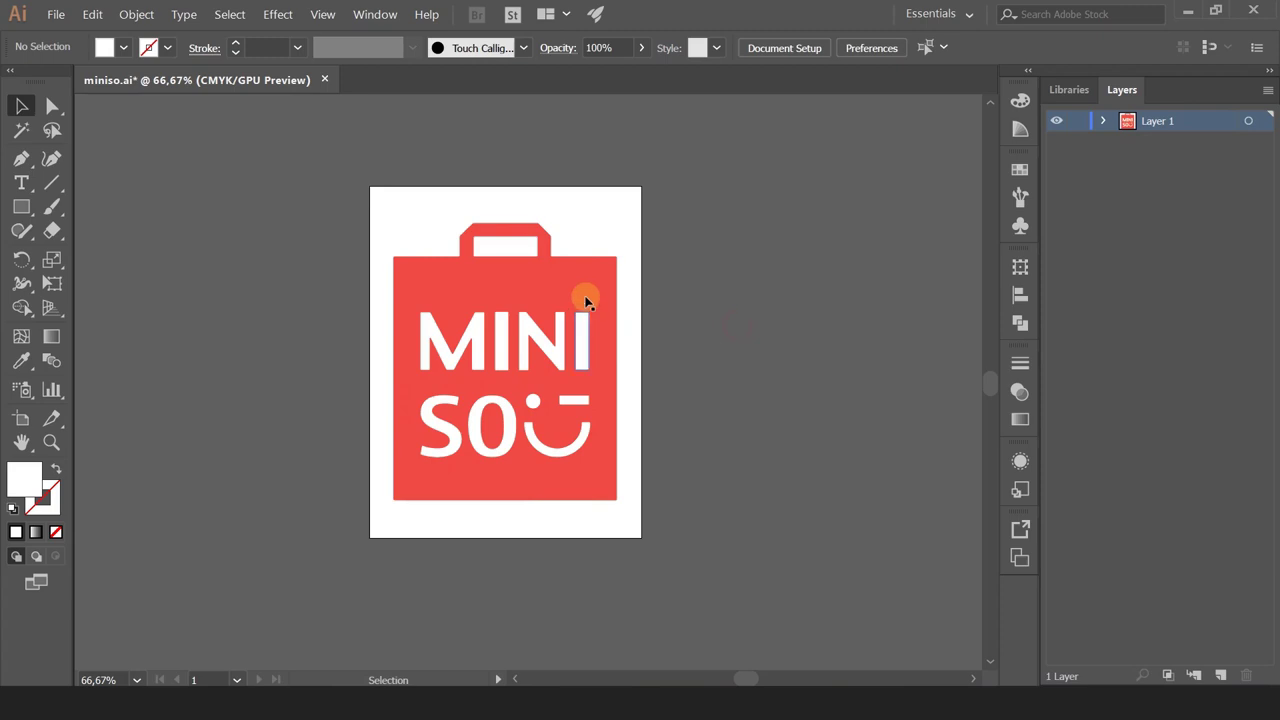
# - Release the contents of Layer 1 to separate layers with the Sequence option
pyautogui.click(1267, 90)
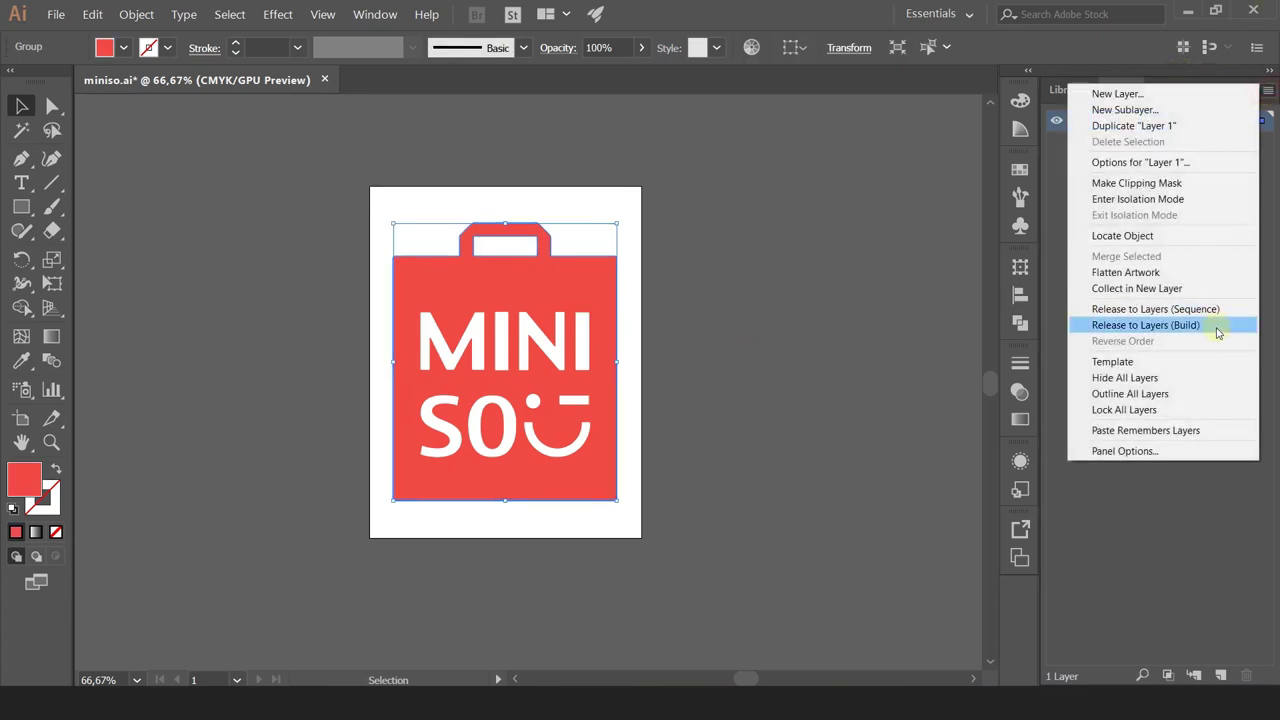
pyautogui.click(1267, 92)
pyautogui.click(1267, 92)
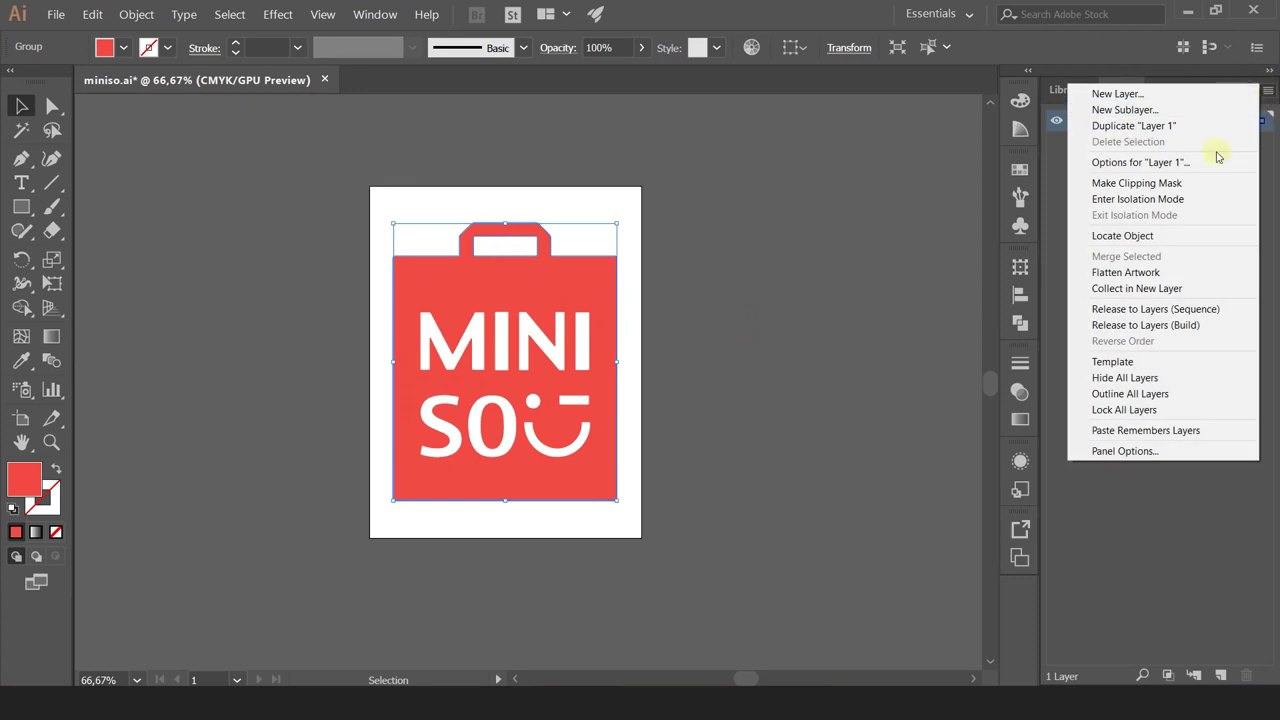
pyautogui.click(1138, 309)
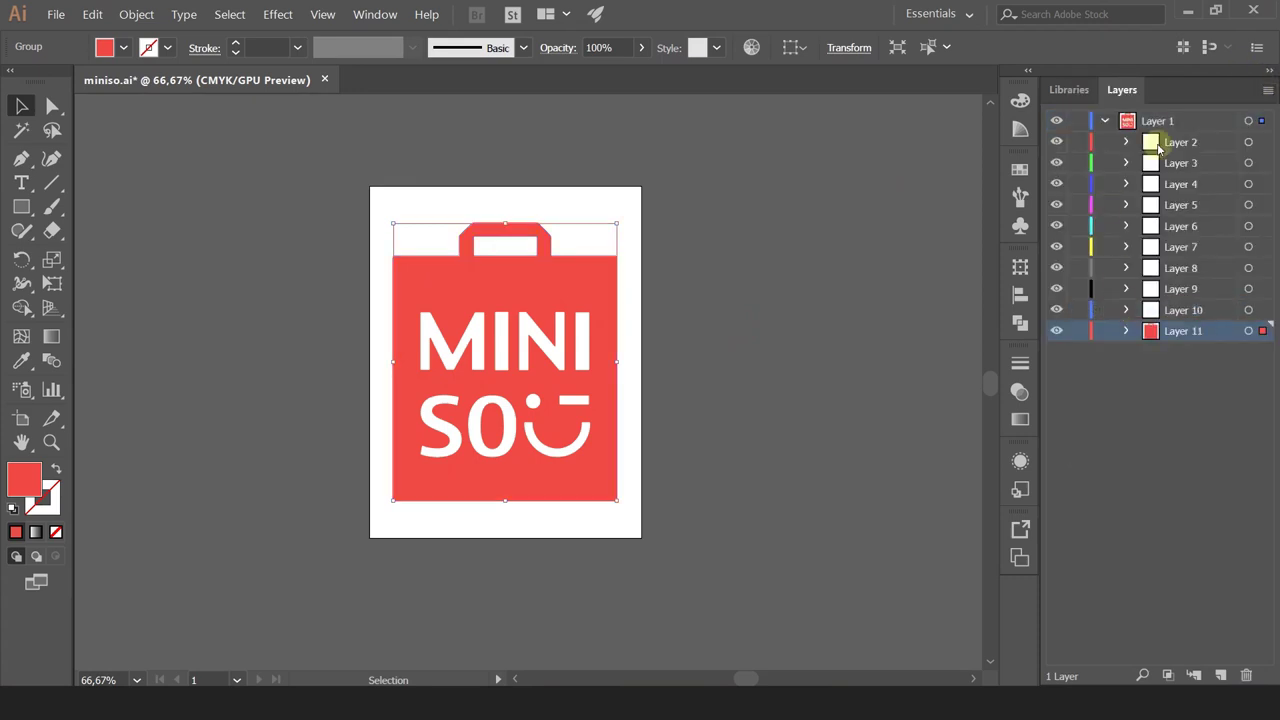
# - Select all the released sublayers from Layer 2 through Layer 11
pyautogui.click(1160, 145)
pyautogui.keyDown('shift'); pyautogui.click(1190, 330); pyautogui.keyUp('shift')
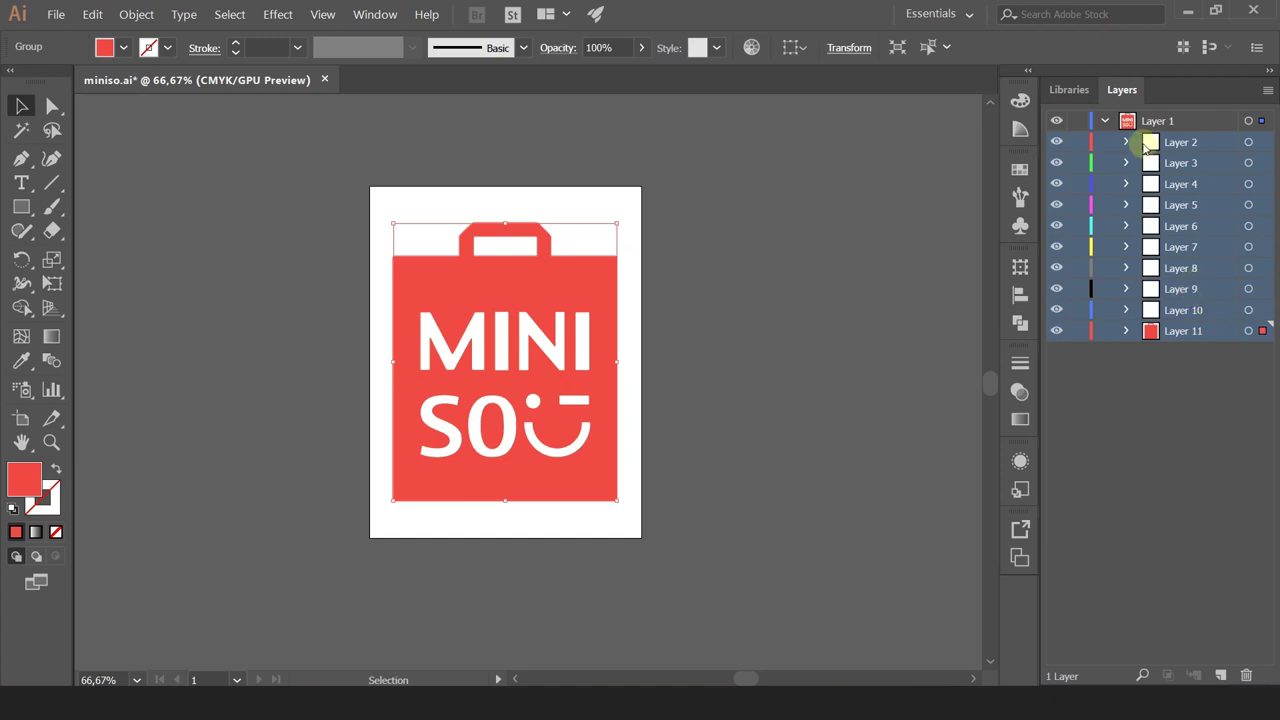
# - Move Layers 2 through 11 out of Layer 1 to the top level and delete the emptied Layer 1
pyautogui.moveTo(1180, 145); pyautogui.dragTo(1180, 114)
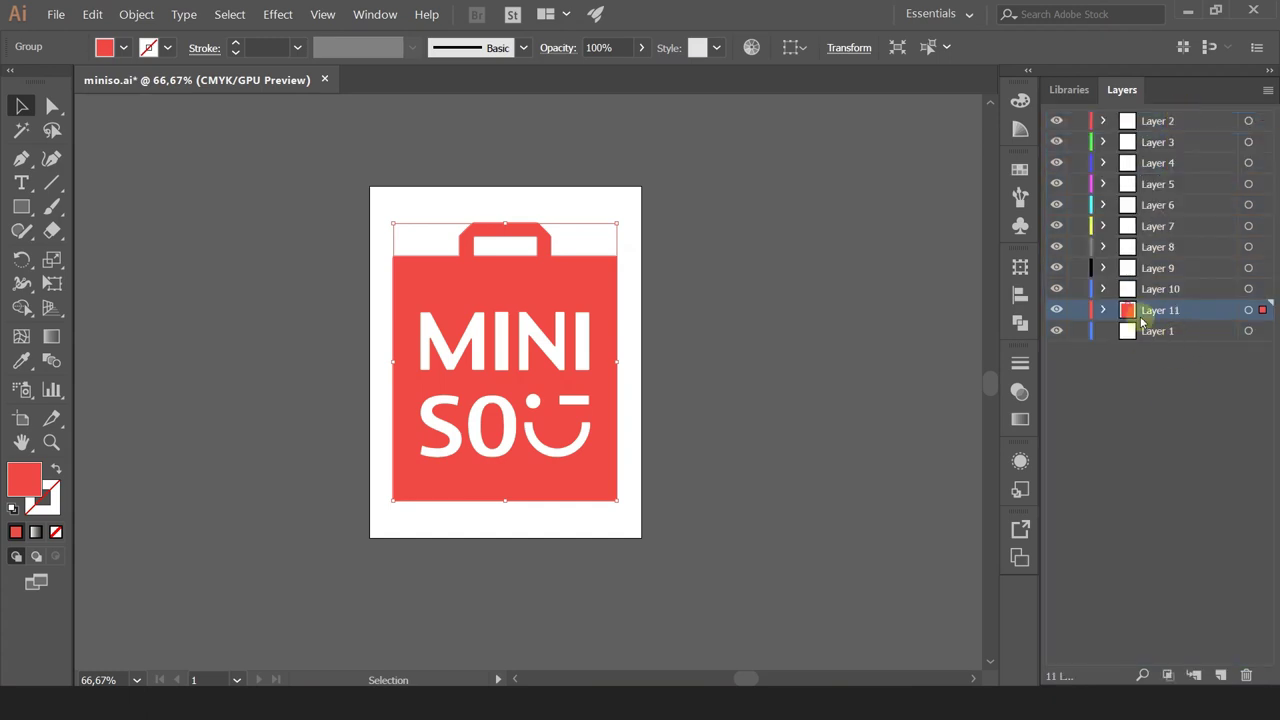
pyautogui.click(1152, 332)
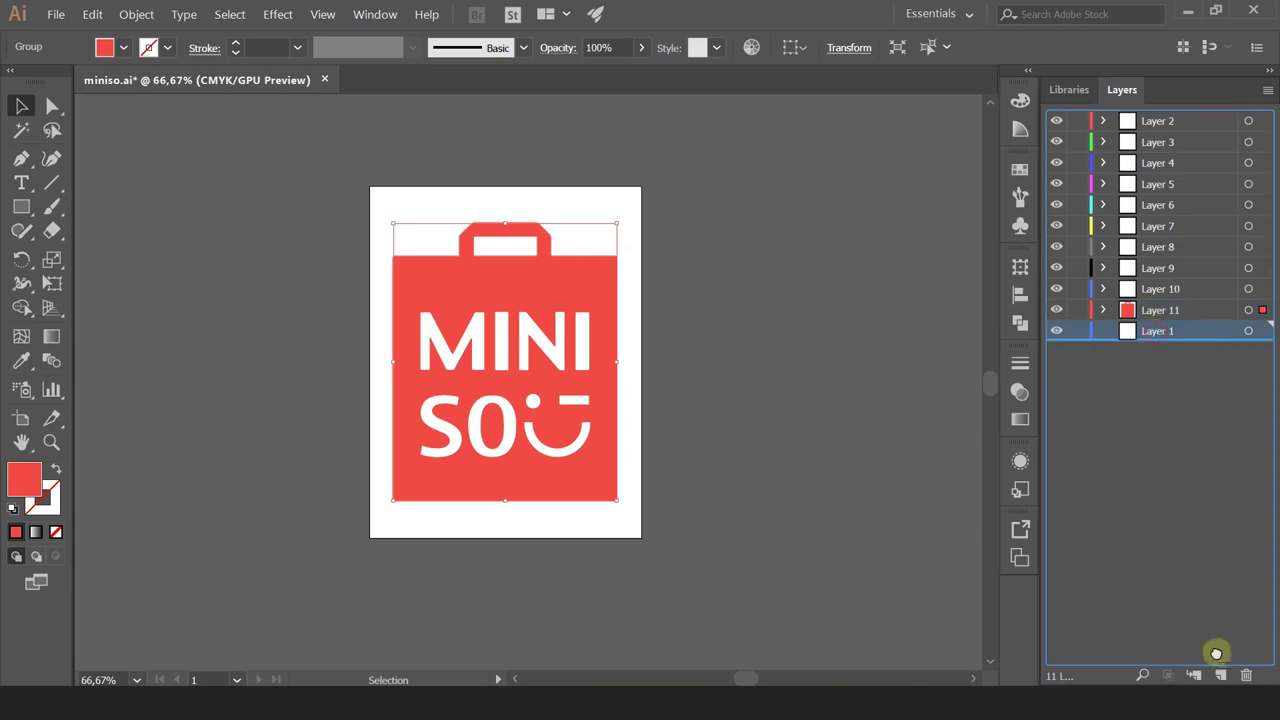
pyautogui.click(1245, 677)
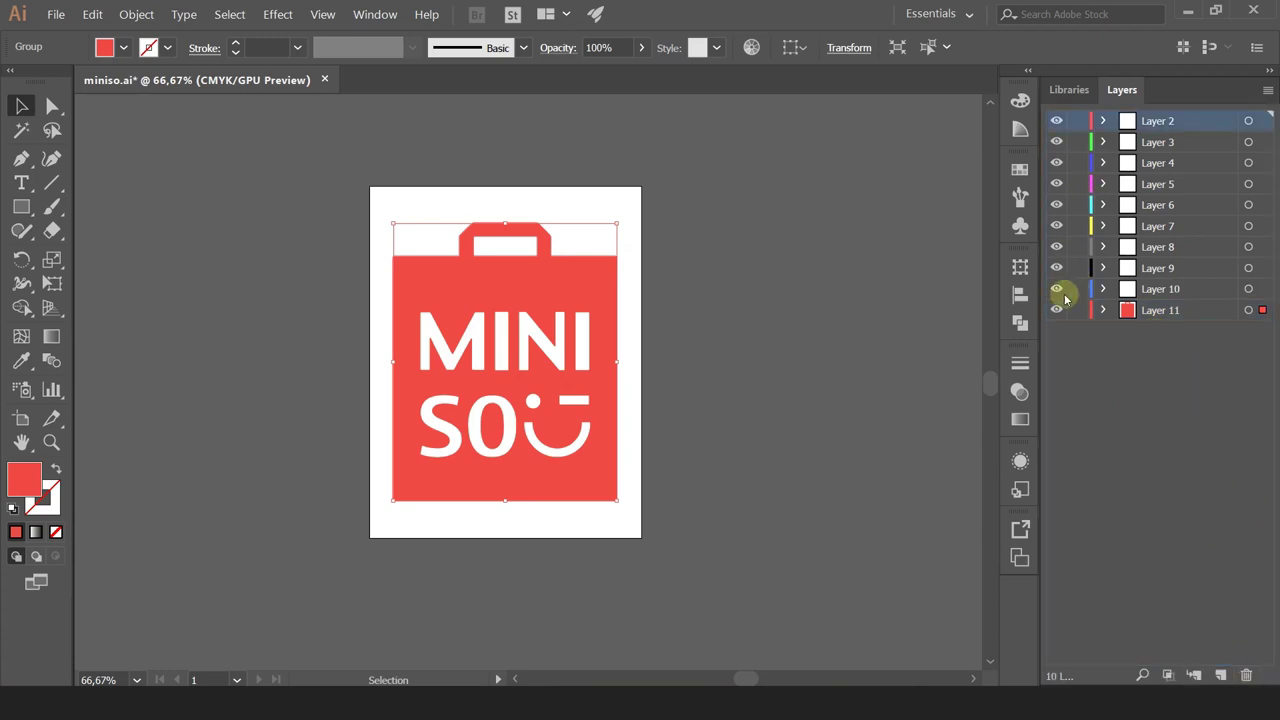
# - Check layer contents by toggling visibility and rename Layer 11, the red bag shape, as pack
pyautogui.moveTo(1055, 122)
pyautogui.mouseDown()
pyautogui.moveTo(1057, 294)
pyautogui.moveTo(1051, 120)
pyautogui.mouseUp()
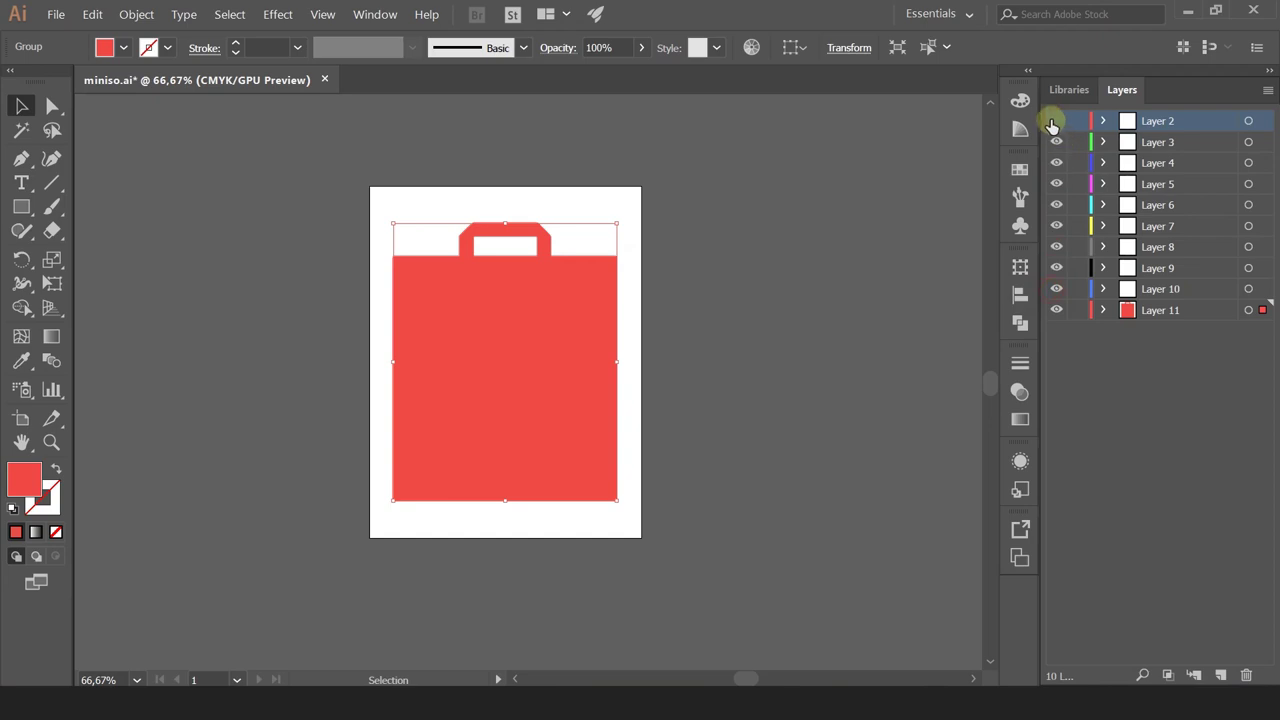
pyautogui.click(731, 237)
pyautogui.click(580, 266)
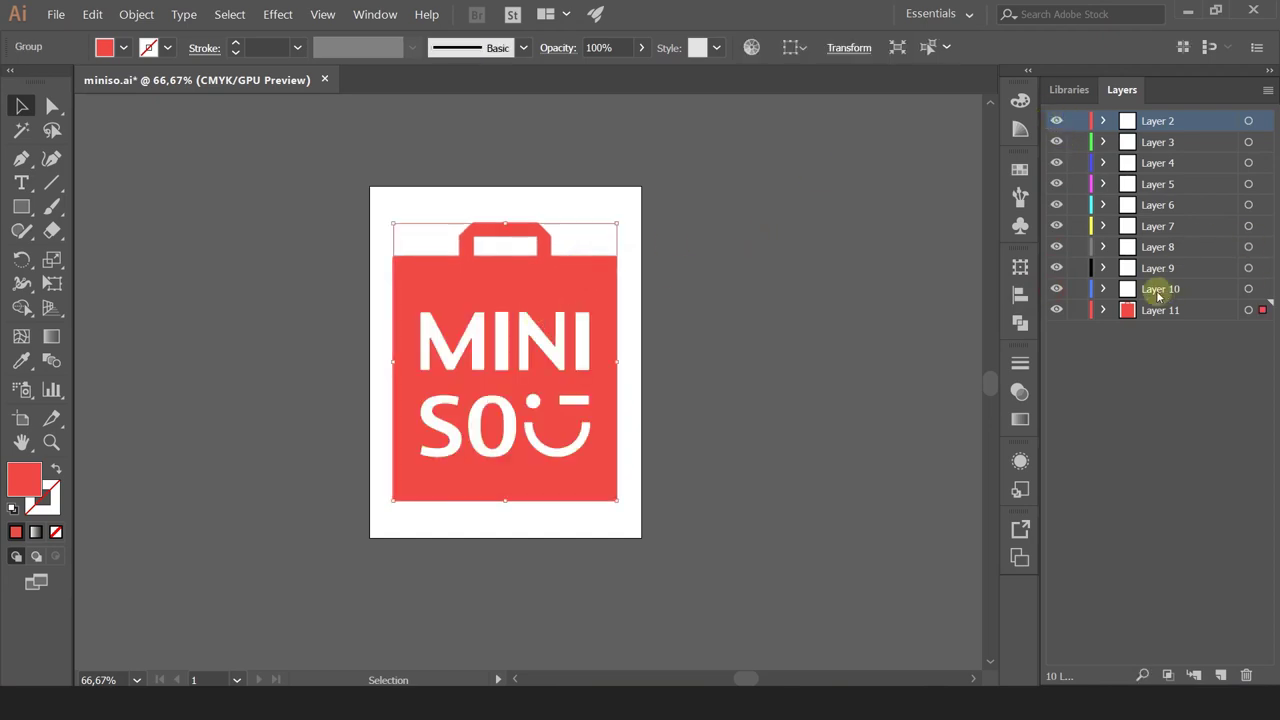
pyautogui.click(1158, 309)
pyautogui.doubleClick(1158, 309)
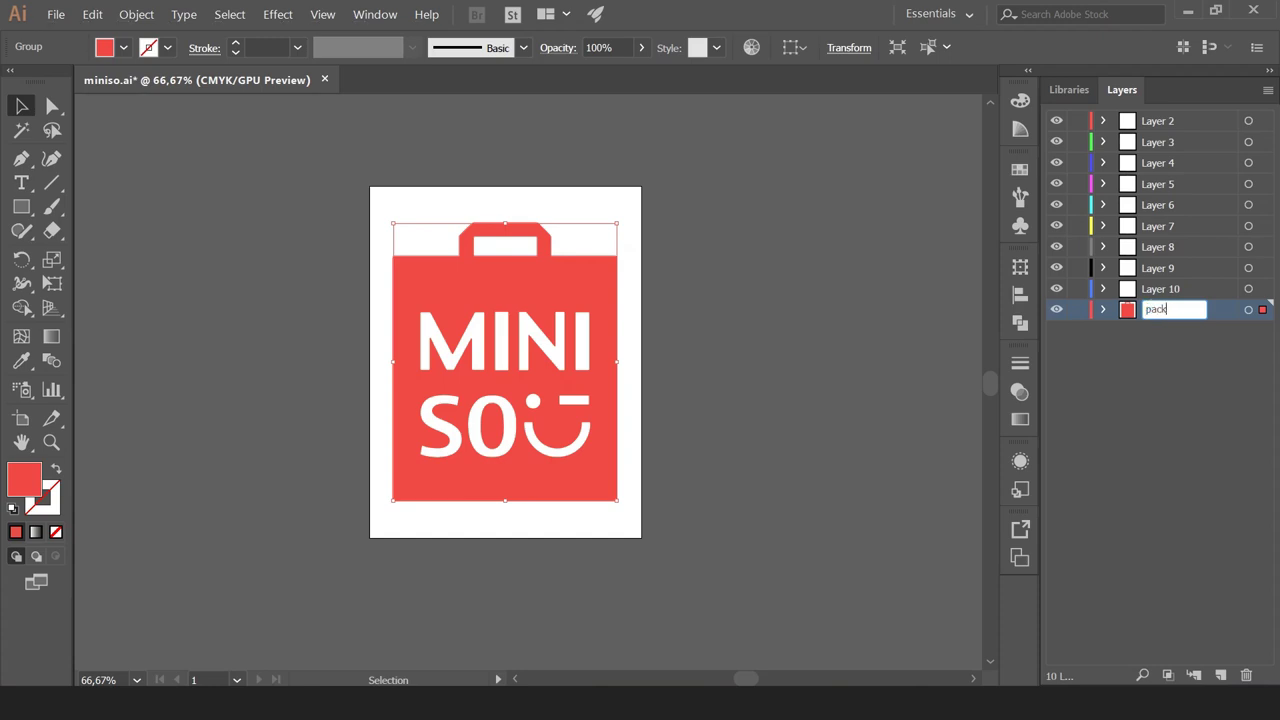
pyautogui.write('pack')
pyautogui.press('Return')
# - Identify the letters on Layer 10 and Layer 9 and rename these layers as m and n
pyautogui.click(1057, 290)
pyautogui.click(1057, 289)
pyautogui.doubleClick(1160, 289)
pyautogui.write('m')
pyautogui.click(1064, 272)
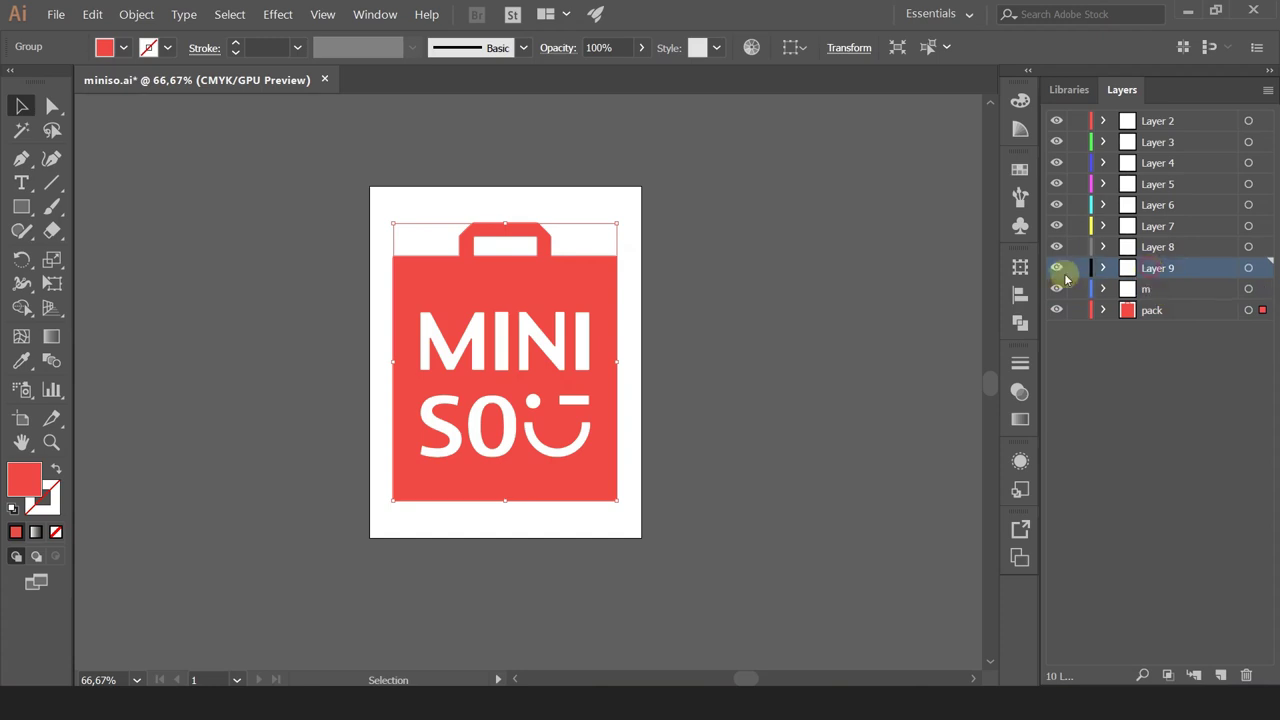
pyautogui.click(1057, 267)
pyautogui.click(1057, 267)
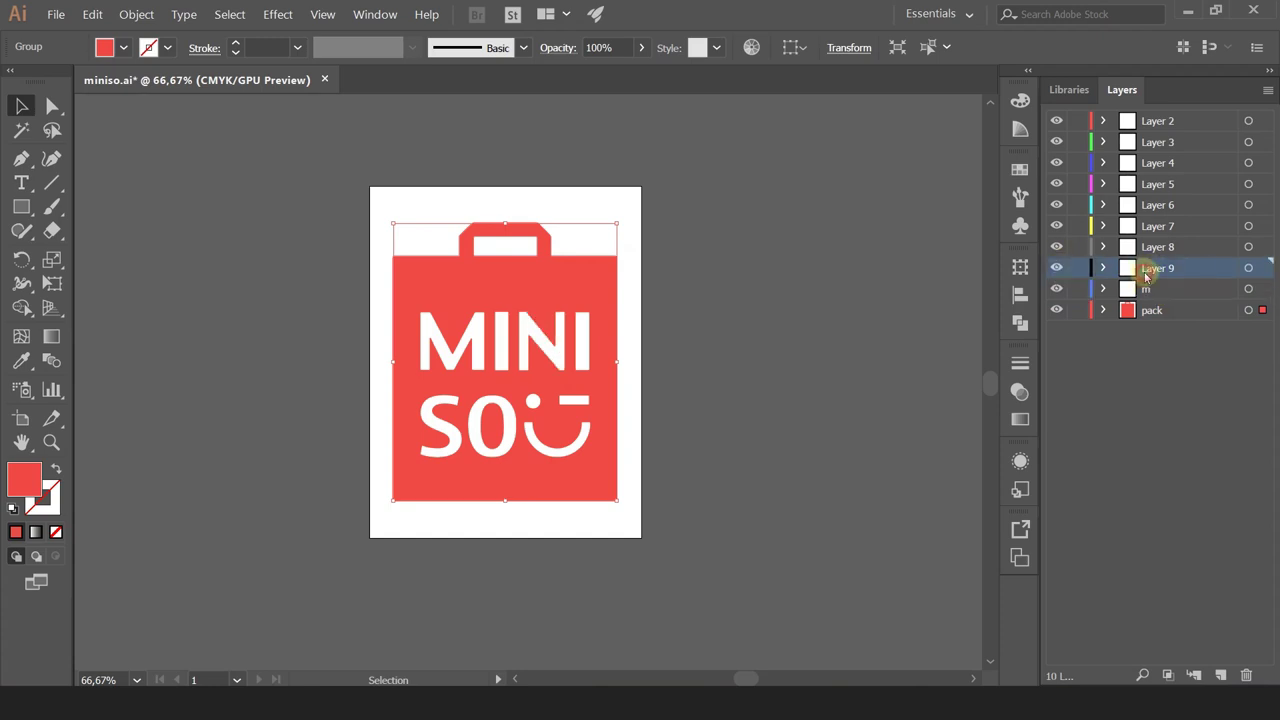
pyautogui.doubleClick(1146, 277)
pyautogui.write('n')
pyautogui.press('Return')
# - Identify the letters on Layer 8 and Layer 7 and rename these layers as o and s
pyautogui.click(1056, 247)
pyautogui.click(1056, 247)
pyautogui.doubleClick(1150, 247)
pyautogui.write('o')
pyautogui.click(1150, 229)
pyautogui.click(1056, 228)
pyautogui.click(1056, 228)
pyautogui.write('s')
pyautogui.press('Return')
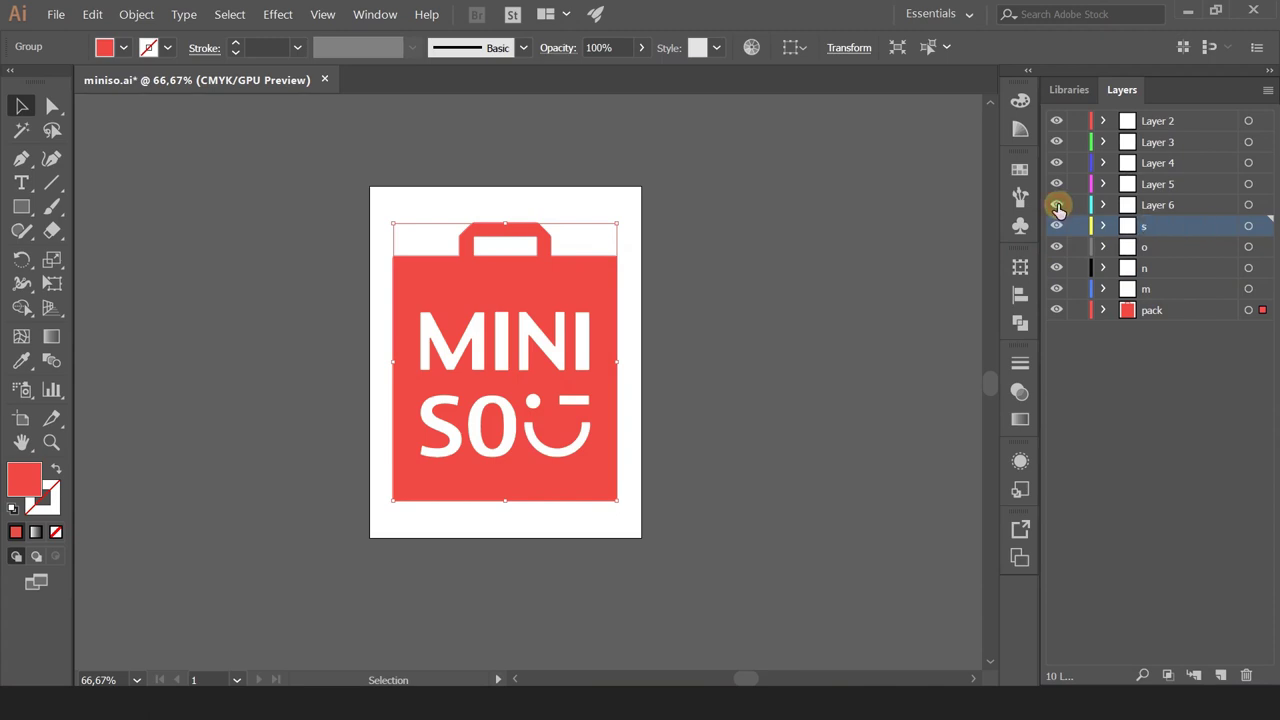
# - Check what Layer 6 contains by toggling its visibility and rename it as smile
pyautogui.click(1056, 204)
pyautogui.click(1158, 205)
pyautogui.click(1056, 204)
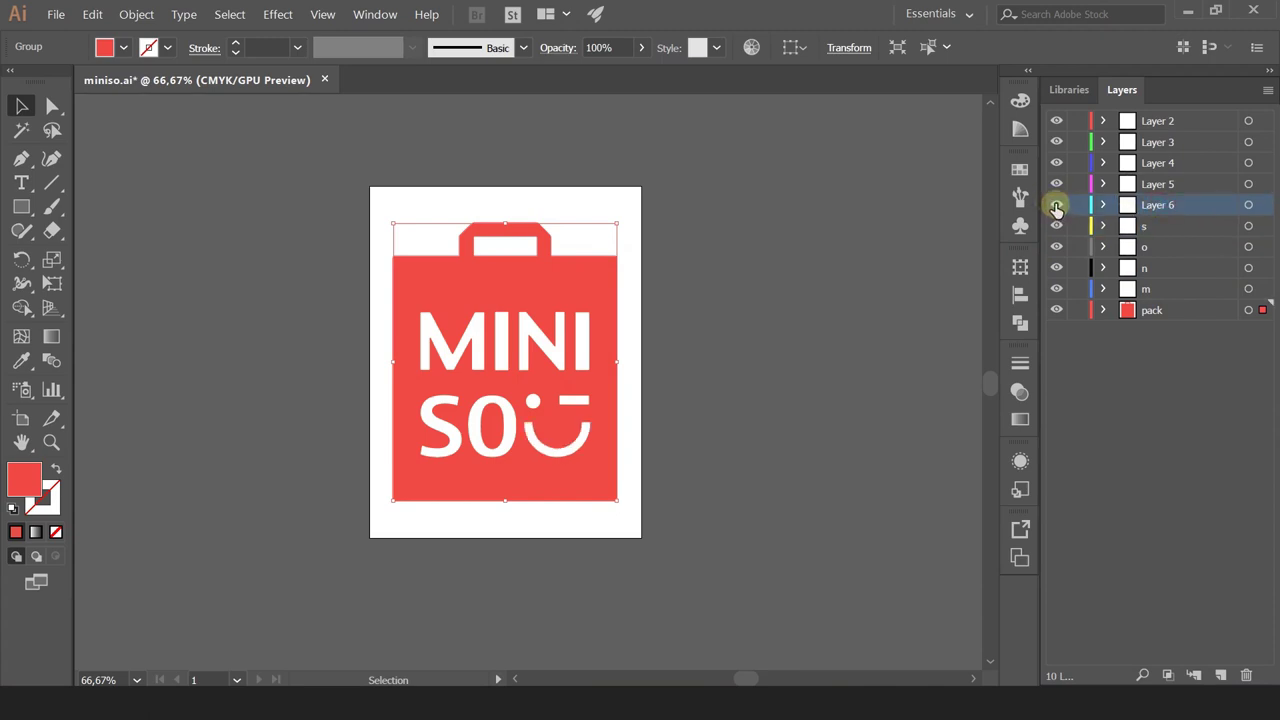
pyautogui.click(1058, 204)
pyautogui.click(1058, 204)
pyautogui.doubleClick(1151, 205)
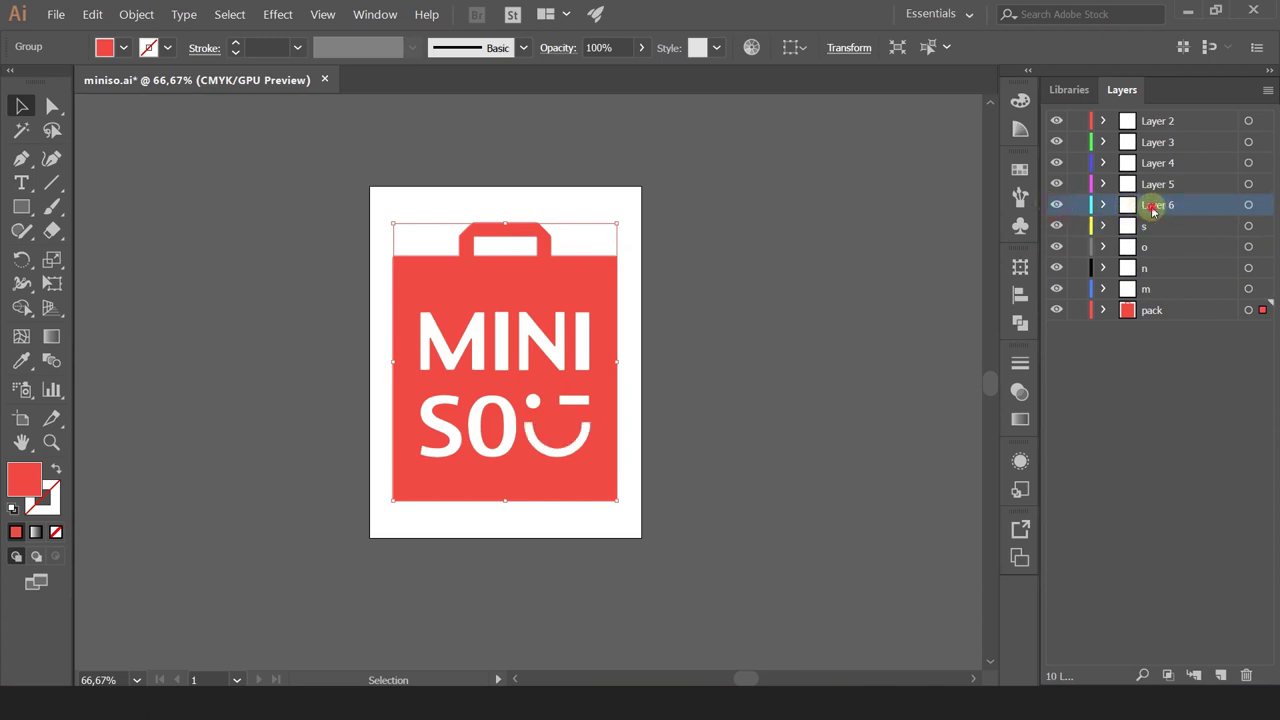
pyautogui.write('smile')
pyautogui.press('Return')
# - Identify the letter on Layer 5 by toggling its visibility and rename the layer as i
pyautogui.click(1058, 186)
pyautogui.click(1058, 186)
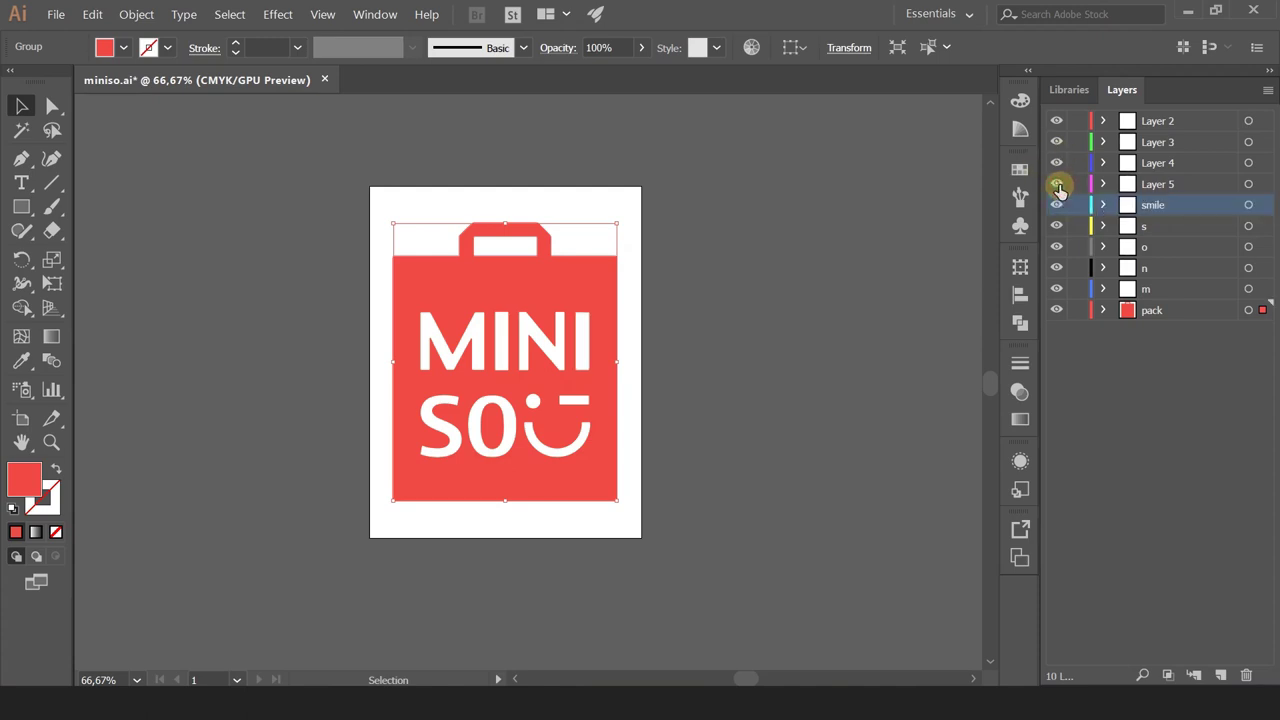
pyautogui.doubleClick(1157, 183)
pyautogui.press('BackSpace')
pyautogui.write('i')
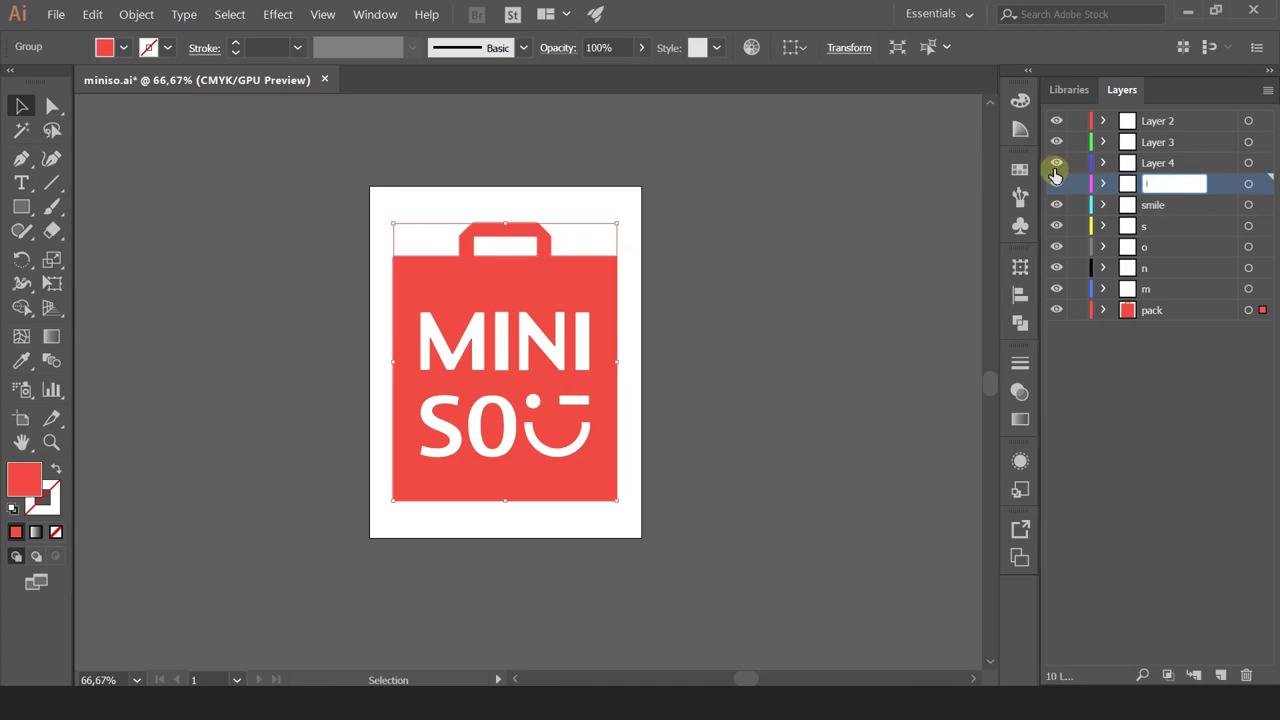
pyautogui.press('Return')
# - Rename Layer 4 as i 1 and the existing i layer as i 2
pyautogui.click(1056, 163)
pyautogui.click(1055, 165)
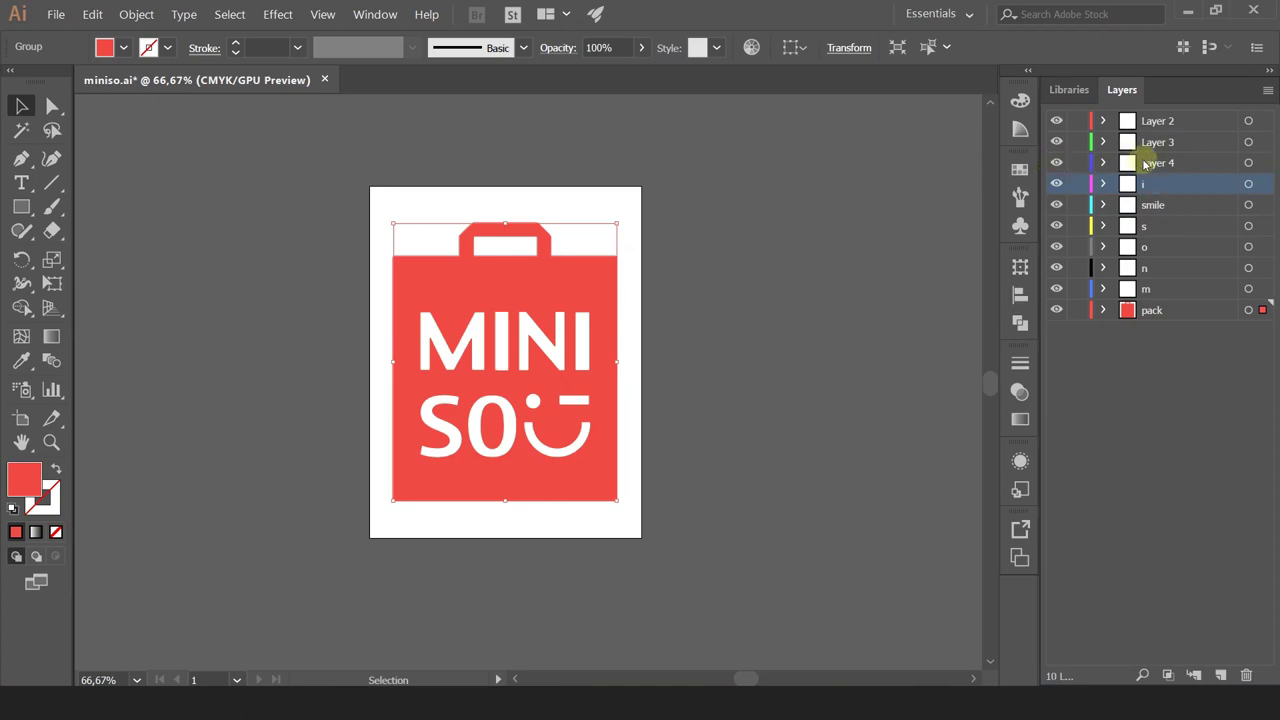
pyautogui.doubleClick(1158, 162)
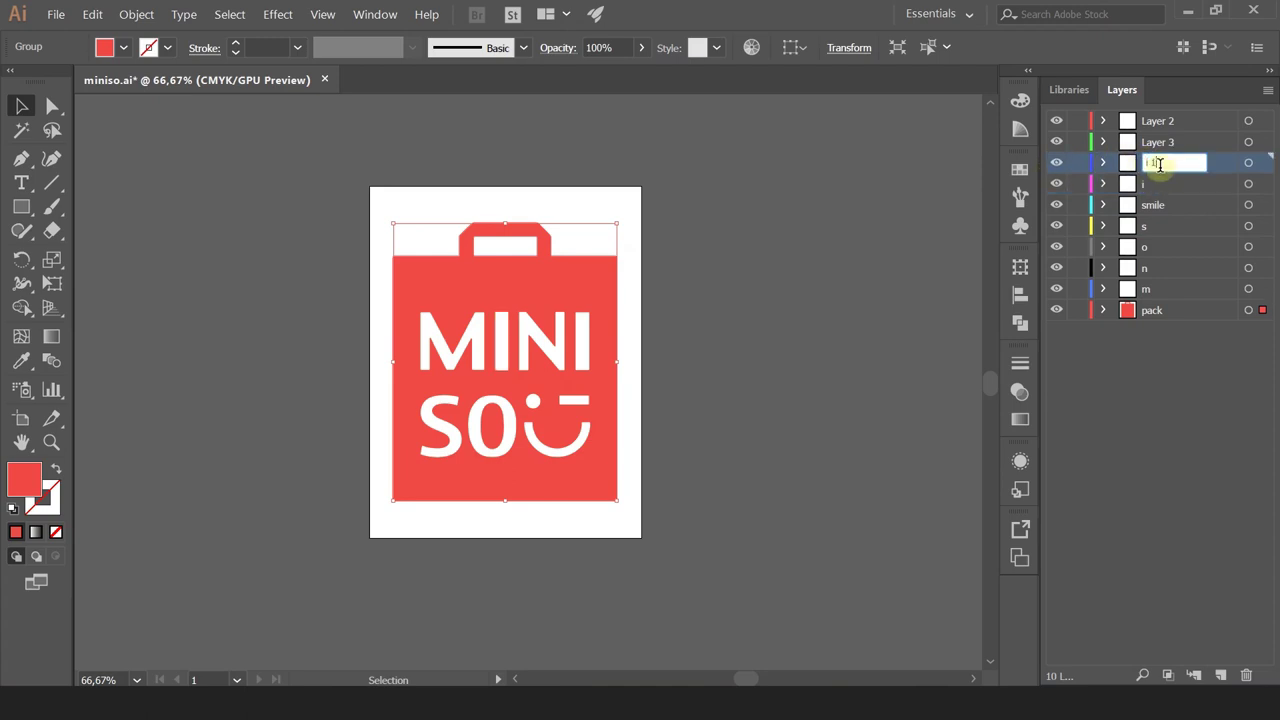
pyautogui.write('i 1')
pyautogui.click(1147, 188)
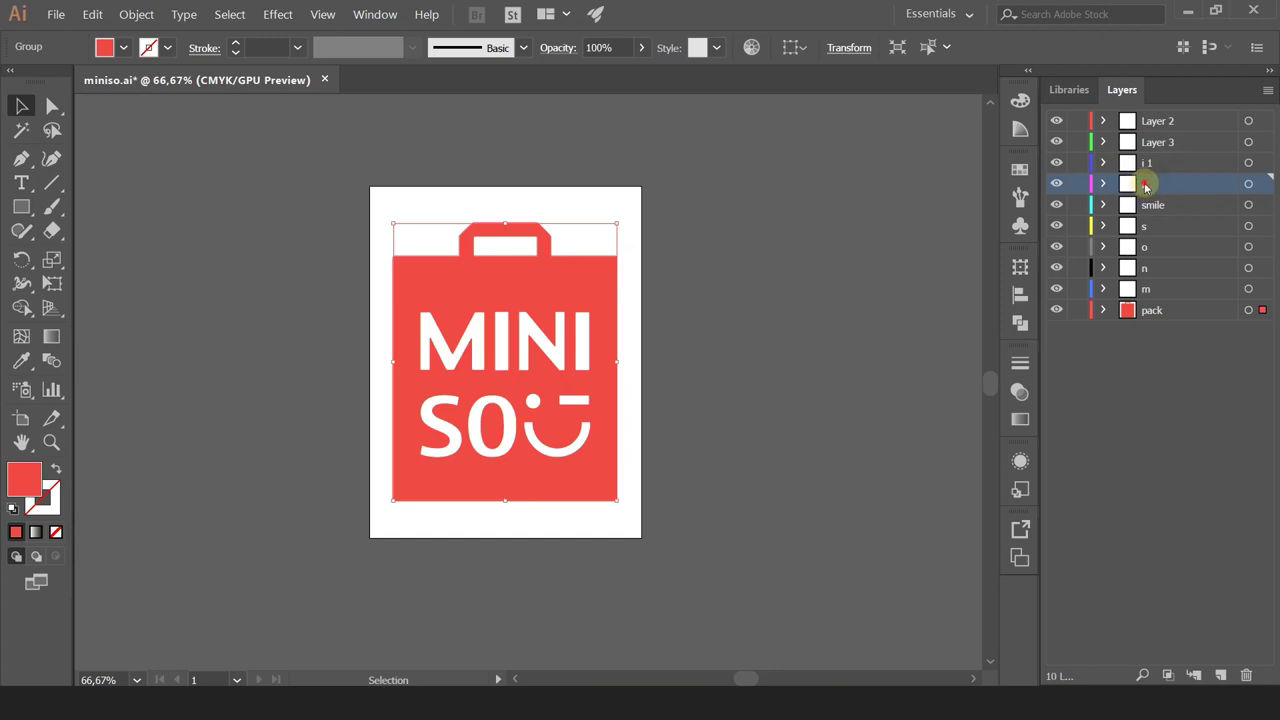
pyautogui.doubleClick(1147, 186)
pyautogui.write('2')
pyautogui.click(634, 437)
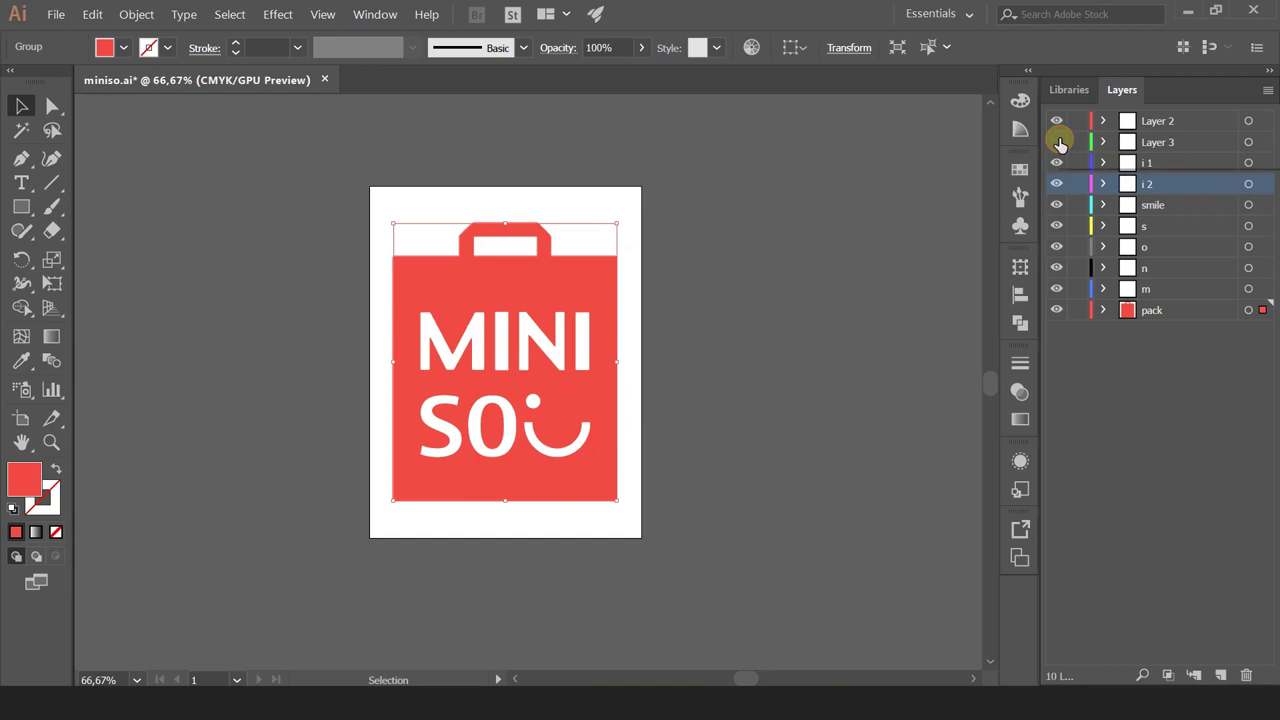
# - Rename Layer 3 as rectangle and Layer 2 as dot
pyautogui.doubleClick(1160, 141)
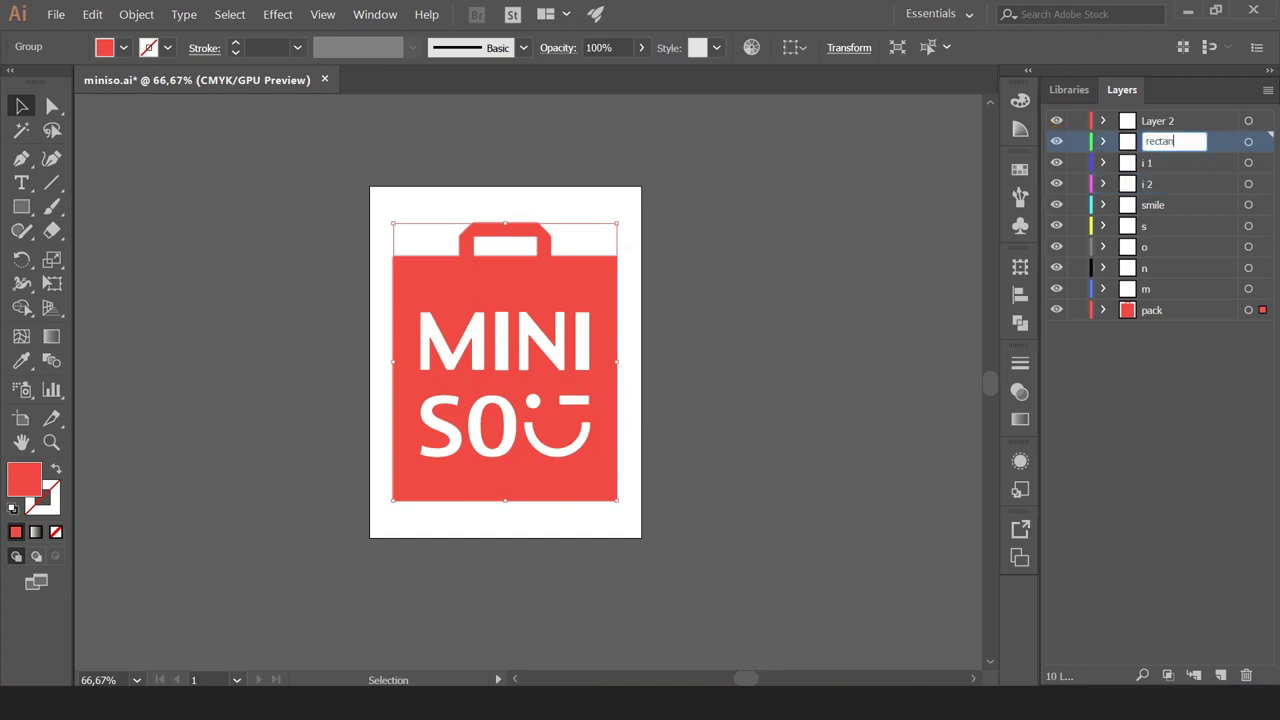
pyautogui.write('rectangle')
pyautogui.press('Return')
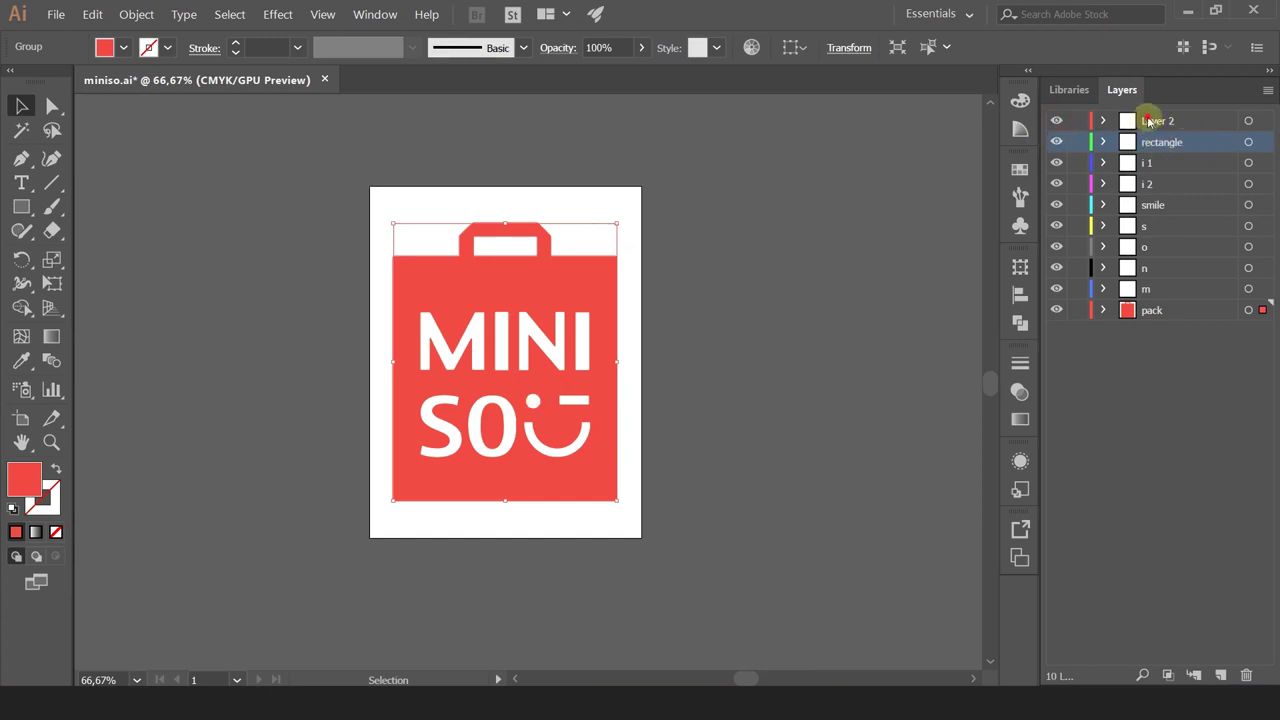
pyautogui.doubleClick(1157, 120)
pyautogui.write('dot')
pyautogui.press('Return')
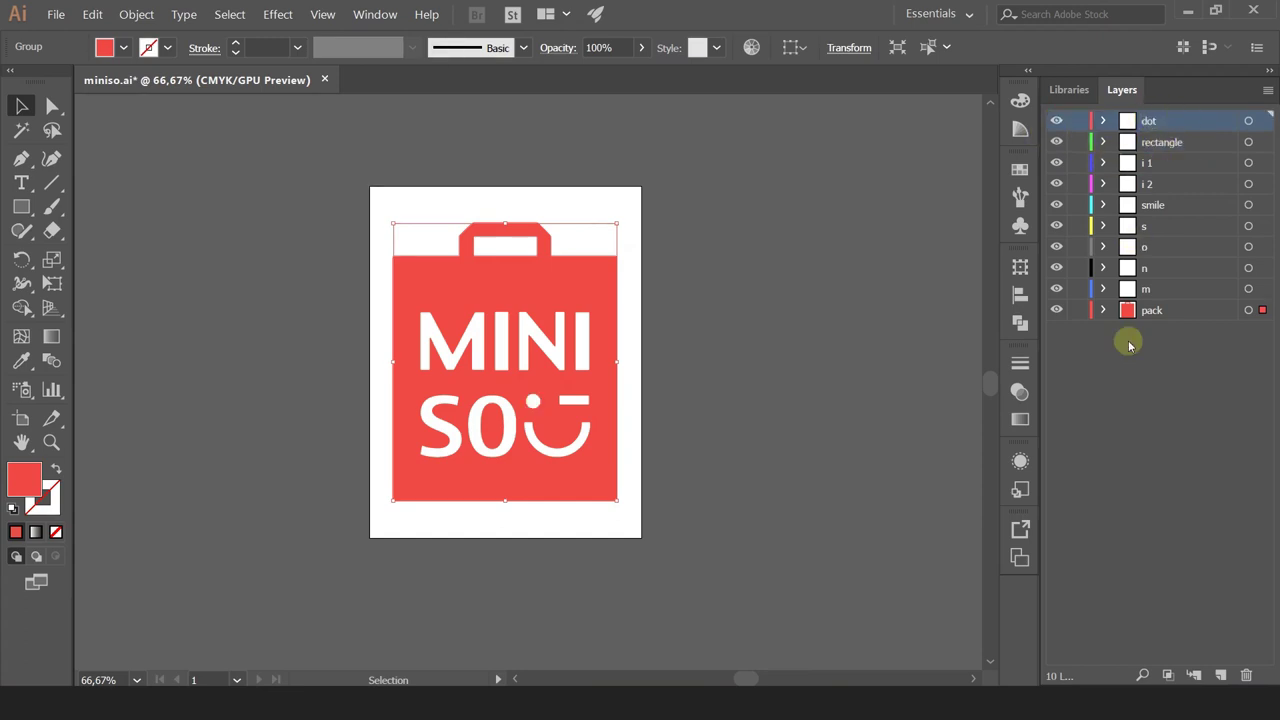
# - Deselect the artwork and save it as miniso in Adobe Illustrator (*.AI) format, Illustrator CC version, overwriting the existing file
pyautogui.press('ctrl')
pyautogui.click(217, 327)
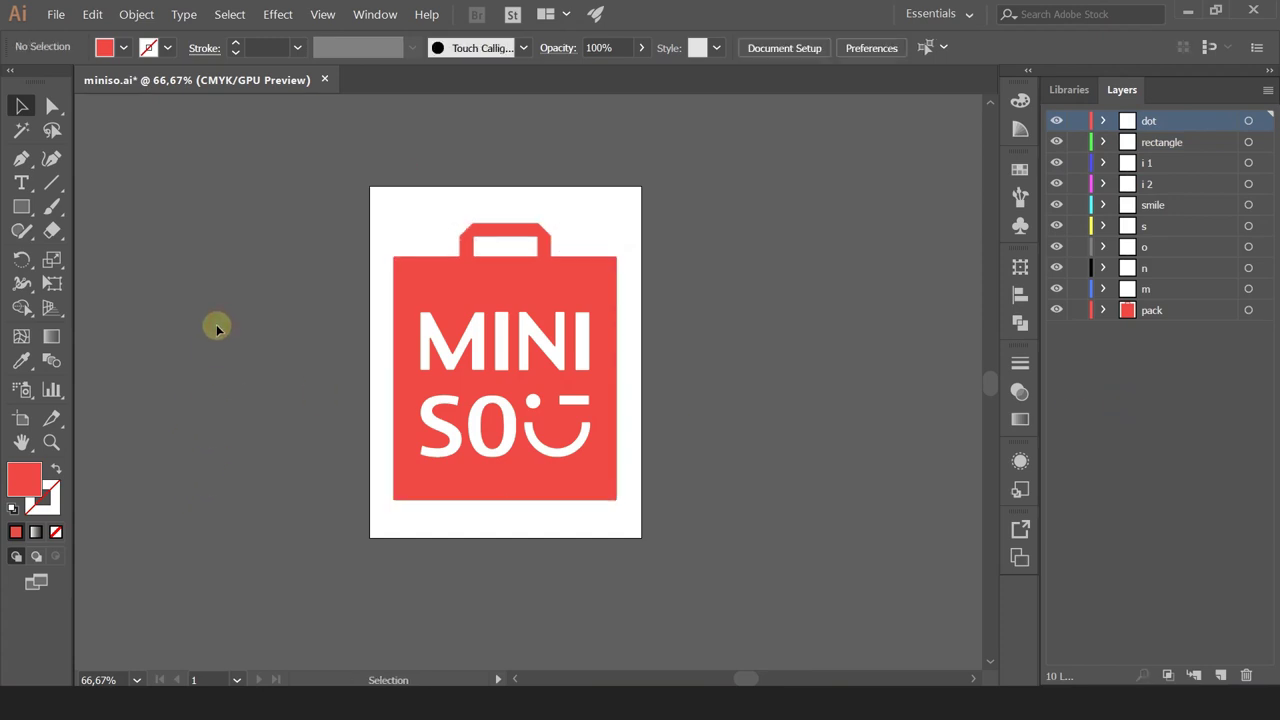
pyautogui.click(57, 14)
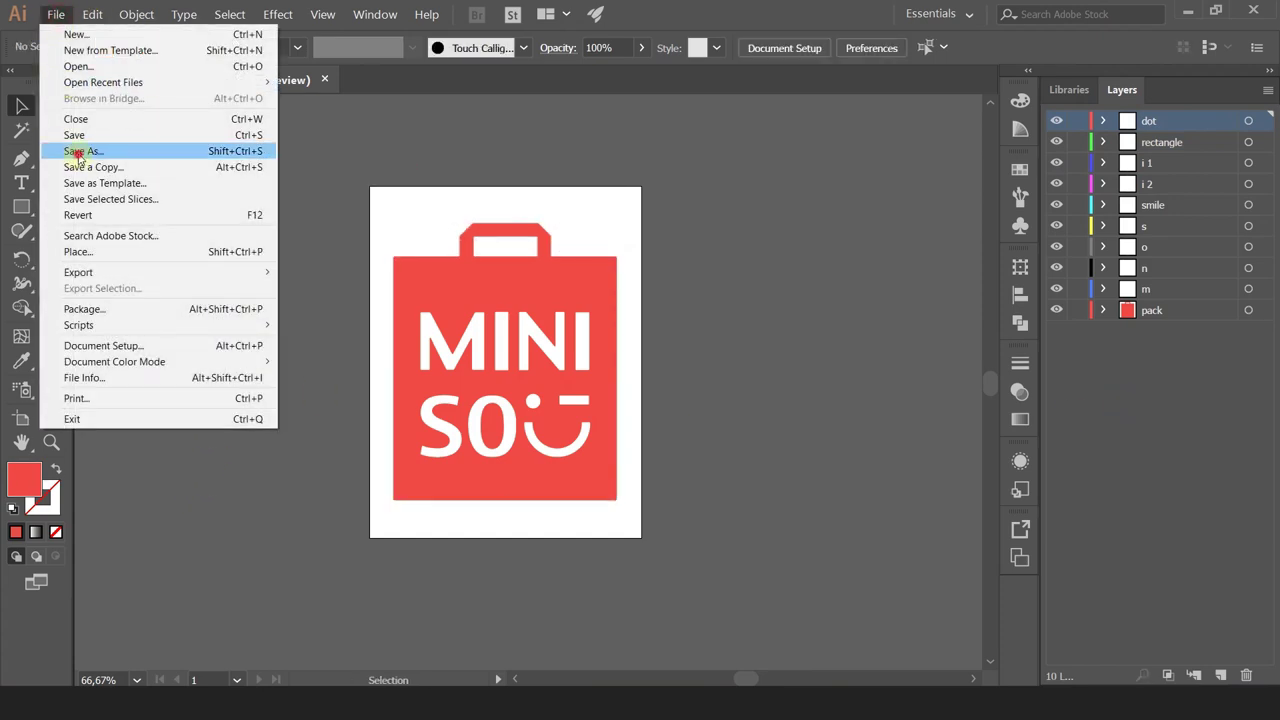
pyautogui.click(80, 152)
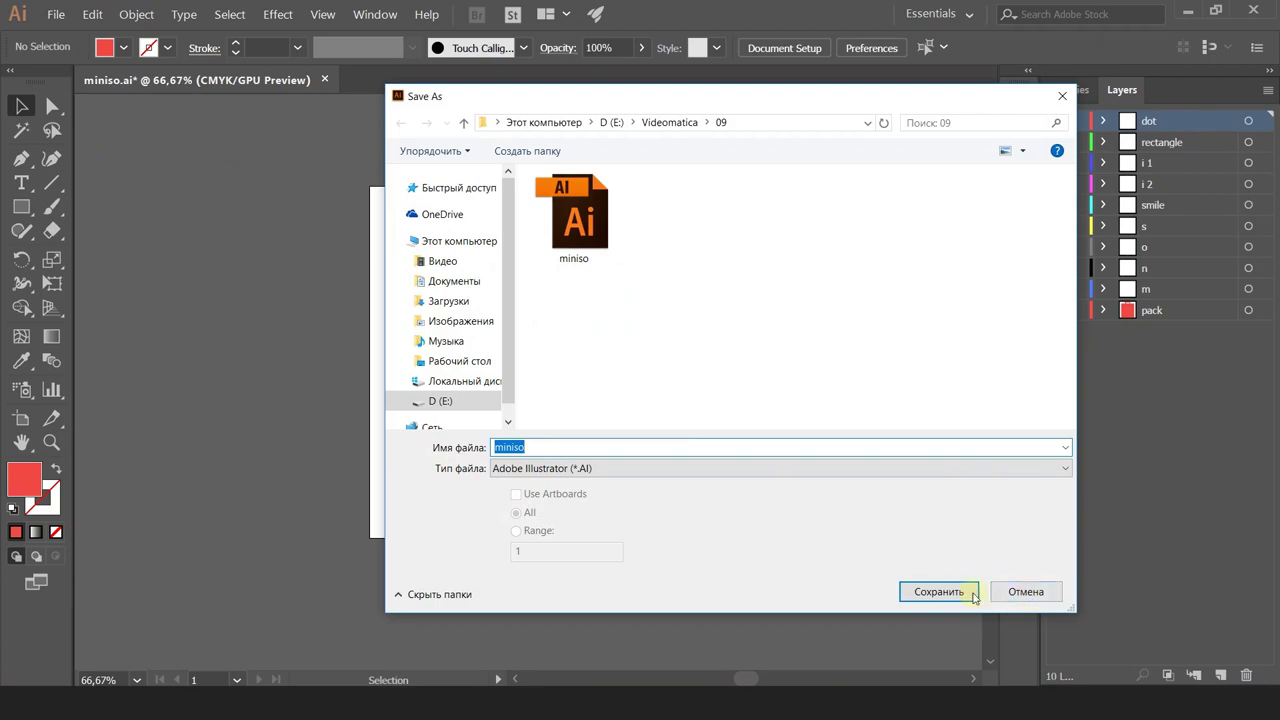
pyautogui.click(975, 597)
pyautogui.click(645, 410)
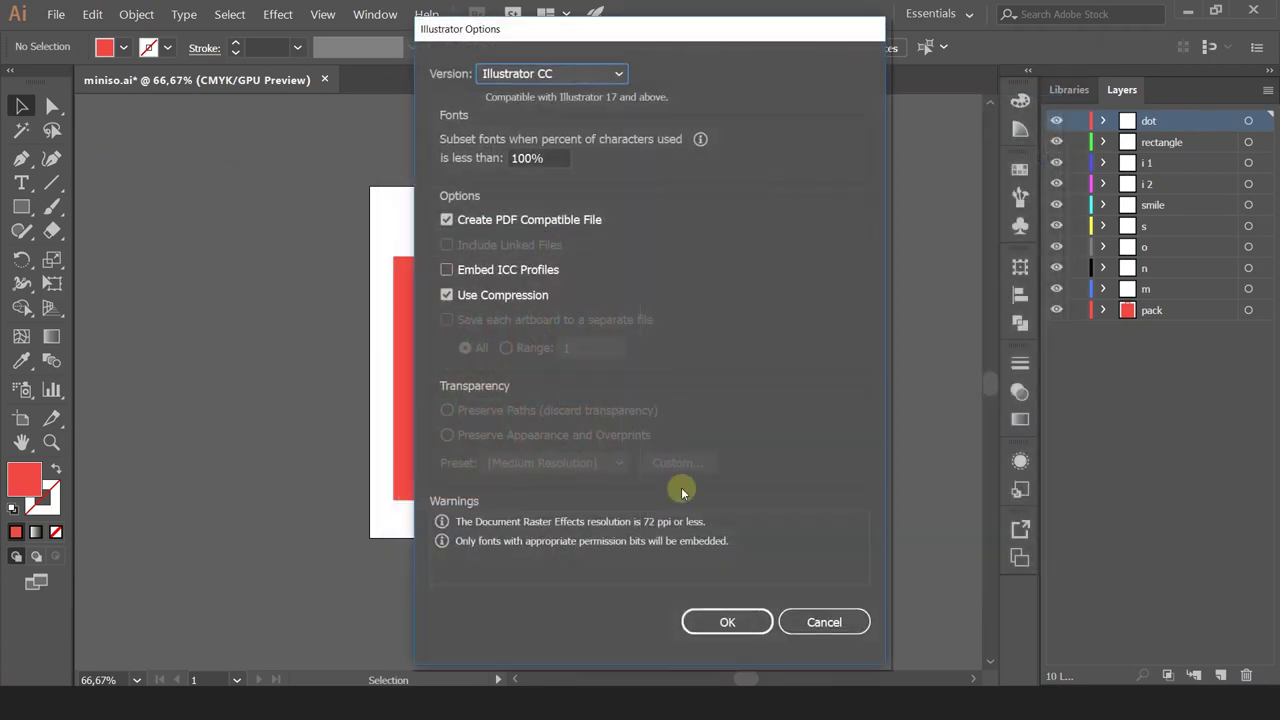
pyautogui.click(729, 620)
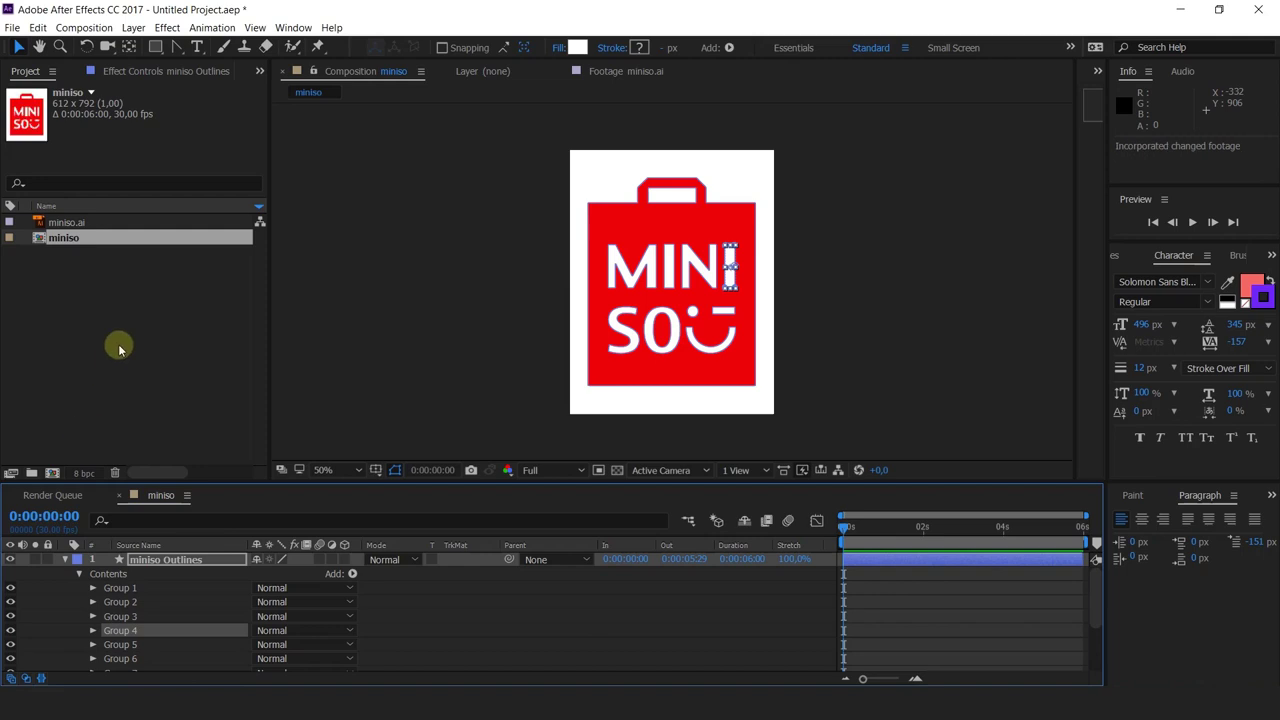
# - Switch to After Effects and delete the miniso.ai footage and the miniso composition from the project
pyautogui.moveTo(114, 346); pyautogui.dragTo(3, 145)
pyautogui.press('Delete')
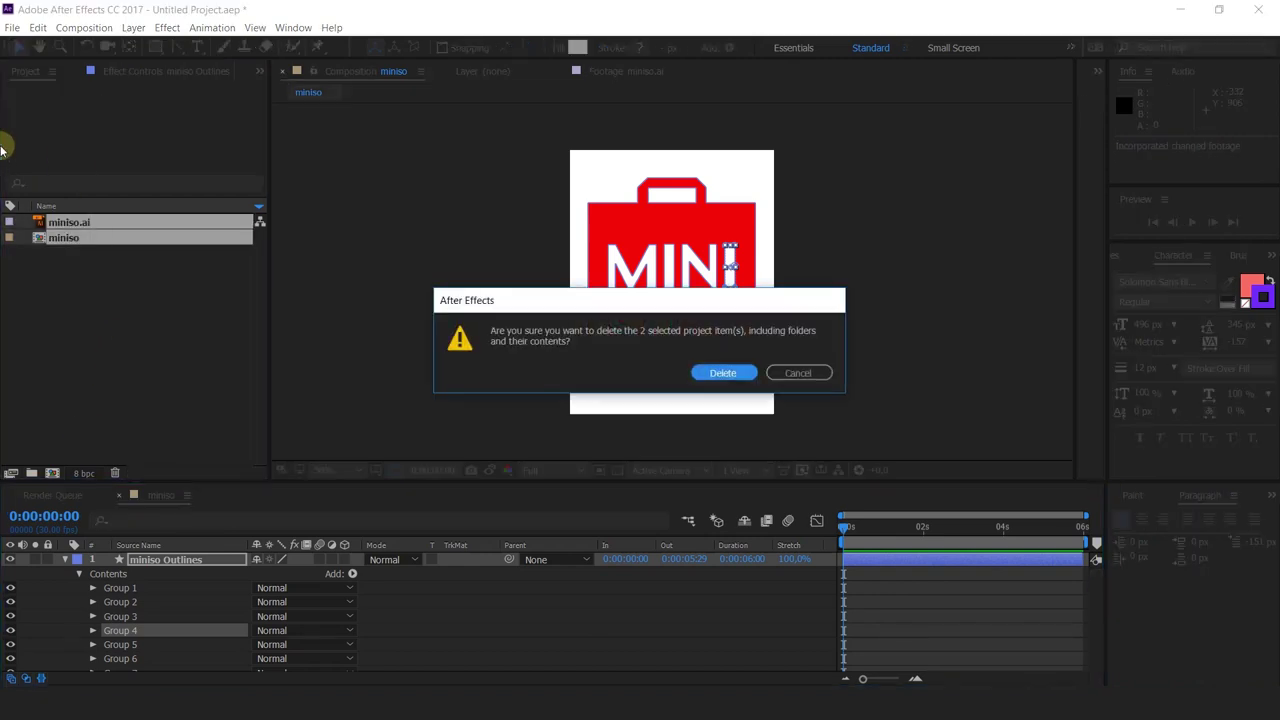
pyautogui.press('Return')
# - Import the miniso Illustrator file from the 09 folder with Import As set to Composition
pyautogui.doubleClick(123, 242)
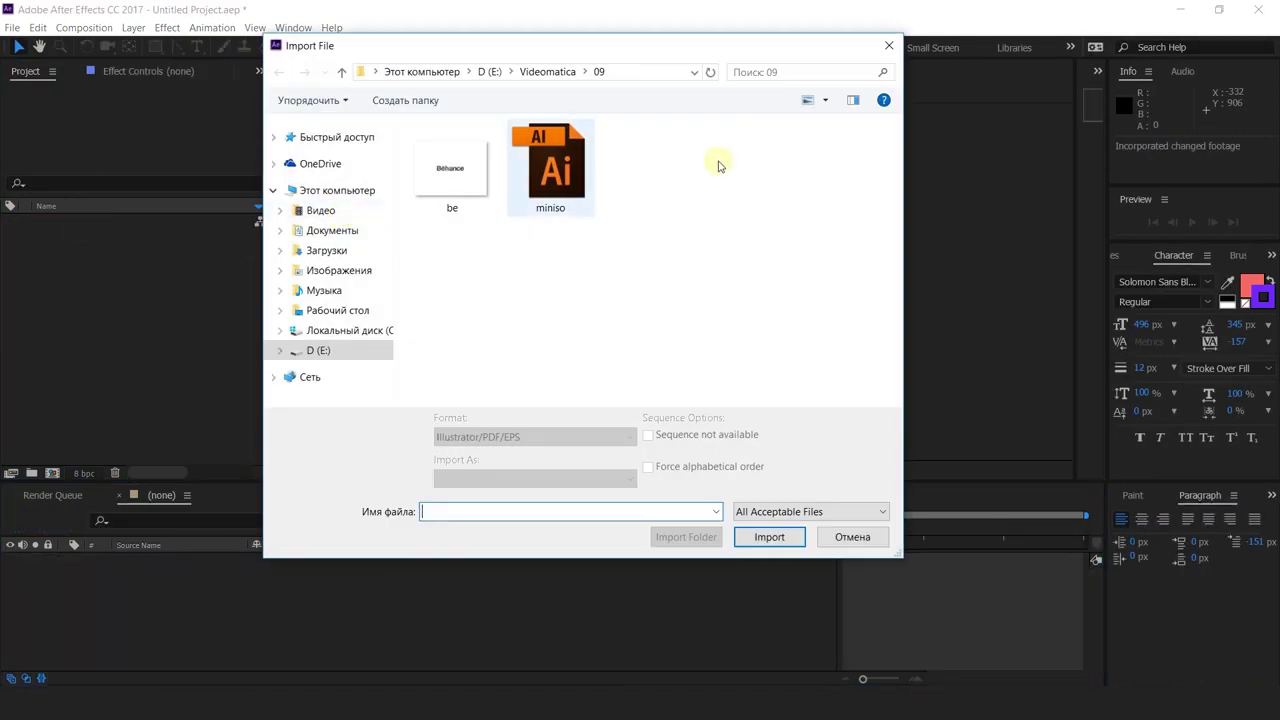
pyautogui.click(550, 165)
pyautogui.click(545, 480)
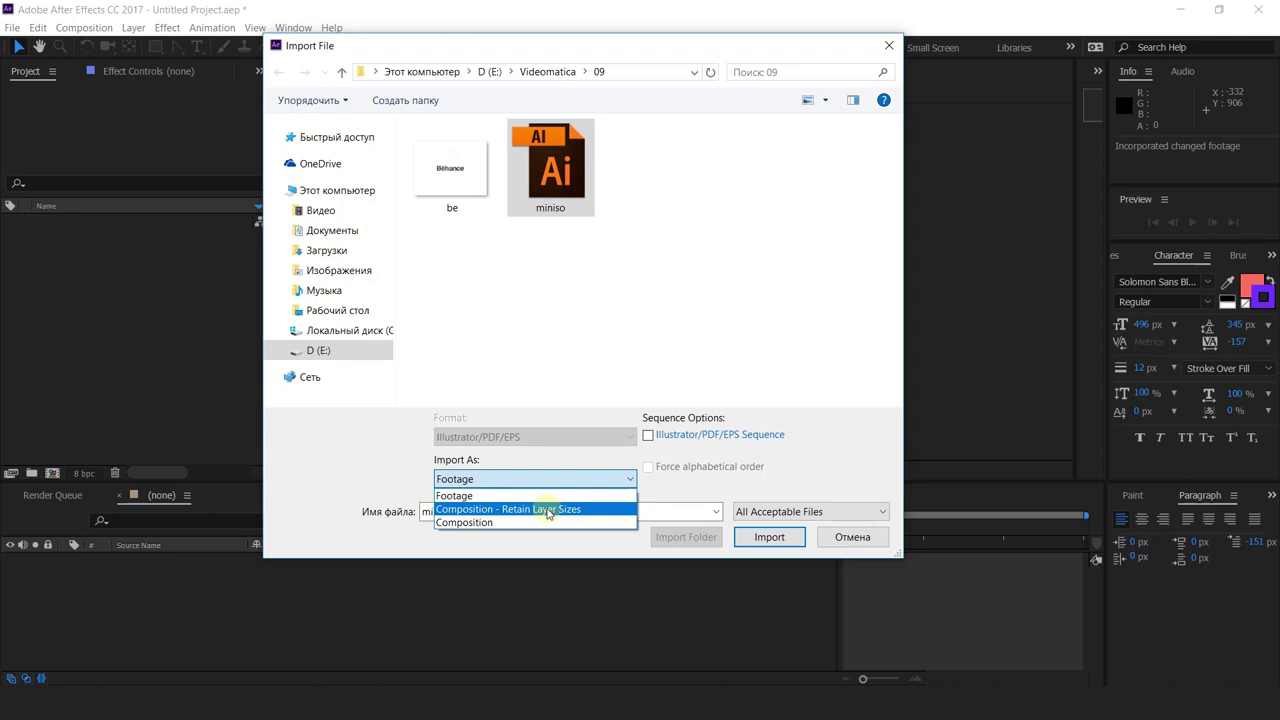
pyautogui.click(494, 523)
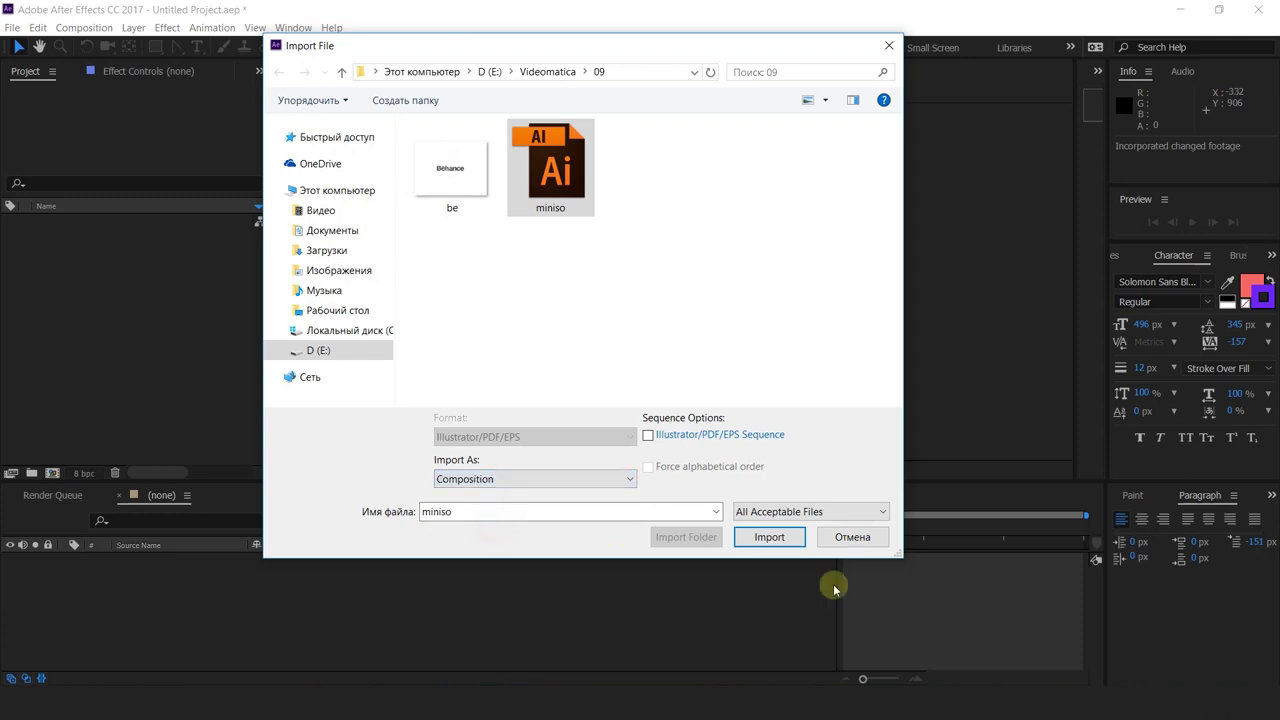
pyautogui.click(772, 537)
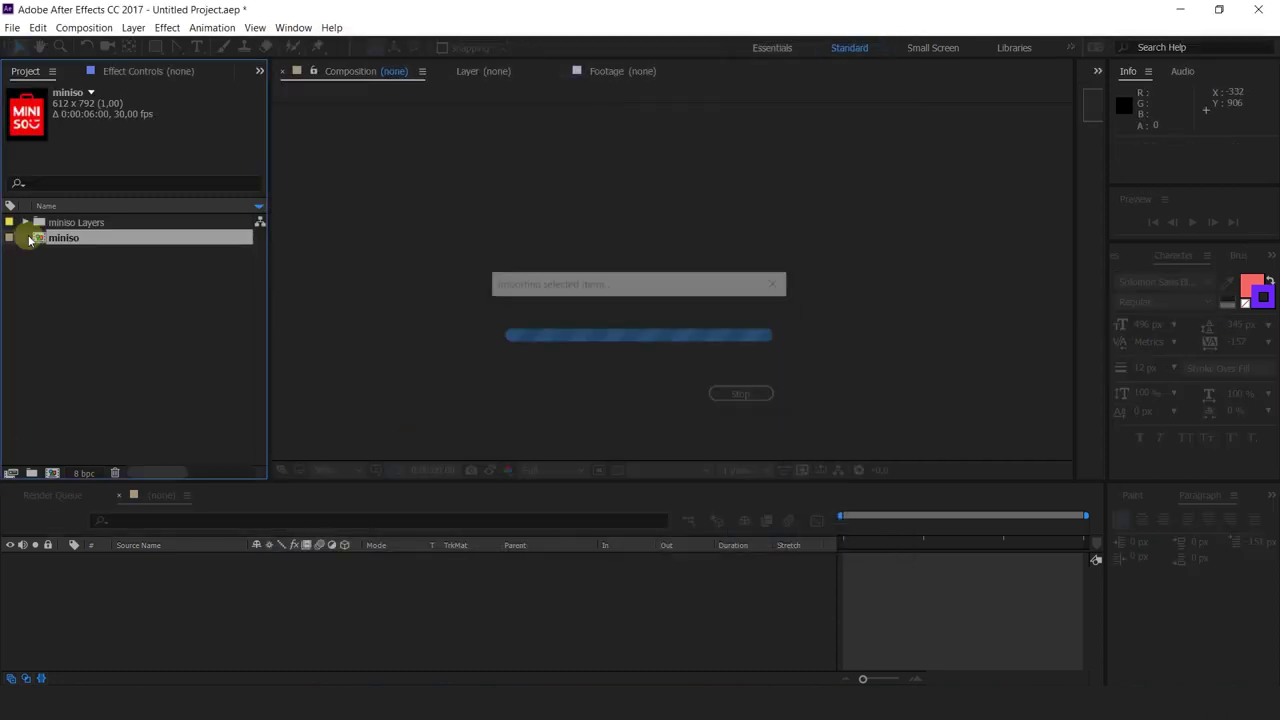
# - Open the miniso composition, try moving the dot layer up and to the right, and undo the move
pyautogui.doubleClick(57, 242)
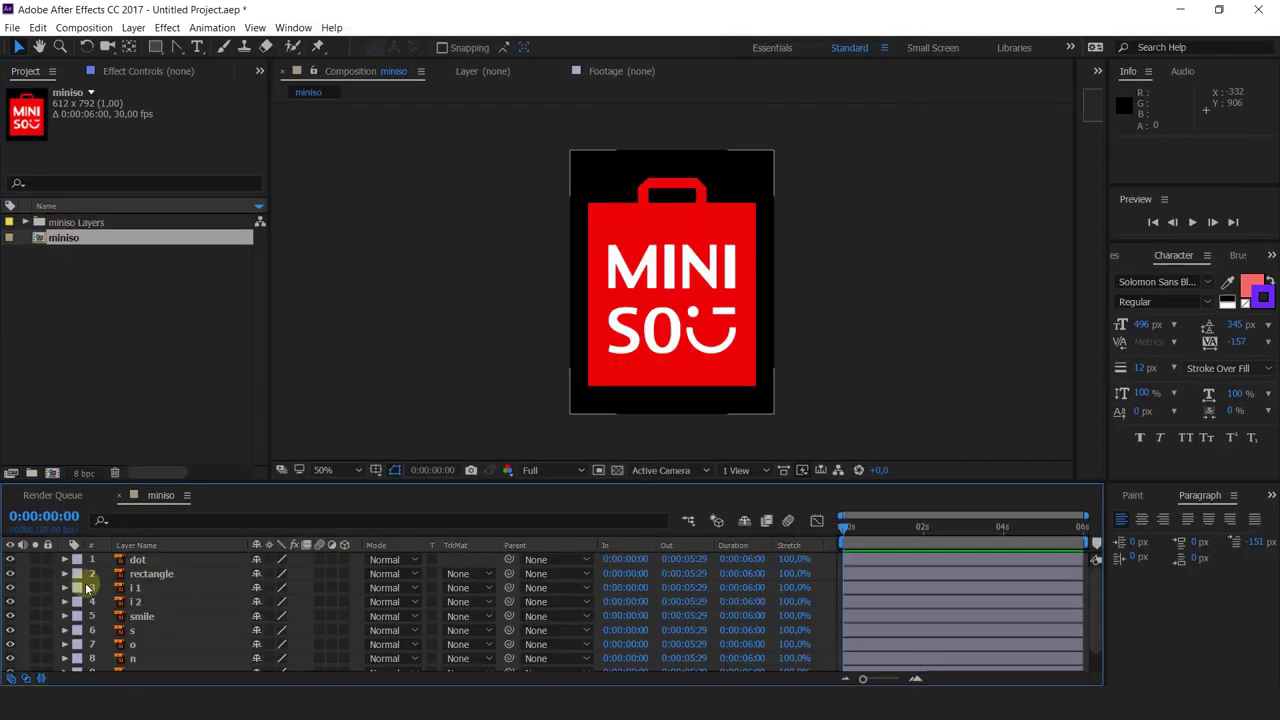
pyautogui.click(150, 560)
pyautogui.click(680, 231)
pyautogui.moveTo(660, 339); pyautogui.dragTo(812, 133)
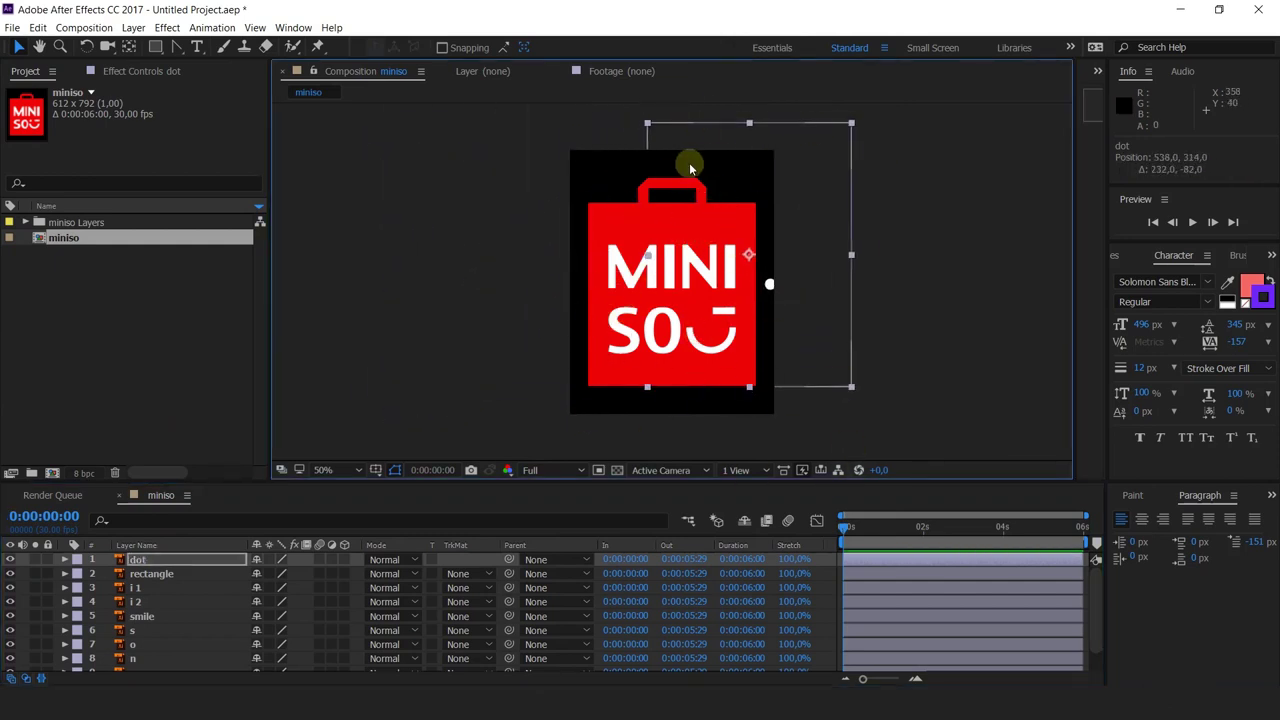
pyautogui.hotkey('ctrl', 'z')
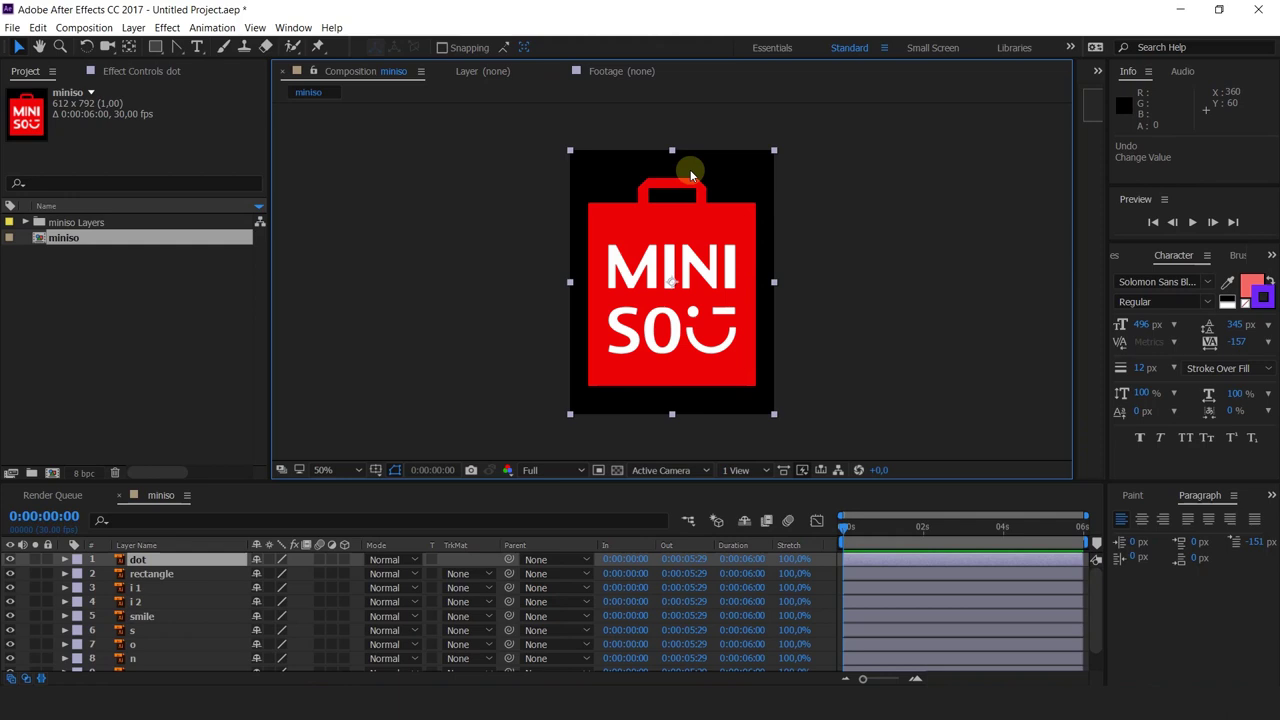
# - Delete the miniso composition and the miniso Layers folder from the project
pyautogui.moveTo(71, 265); pyautogui.dragTo(204, 192)
pyautogui.press('Delete')
pyautogui.press('Return')
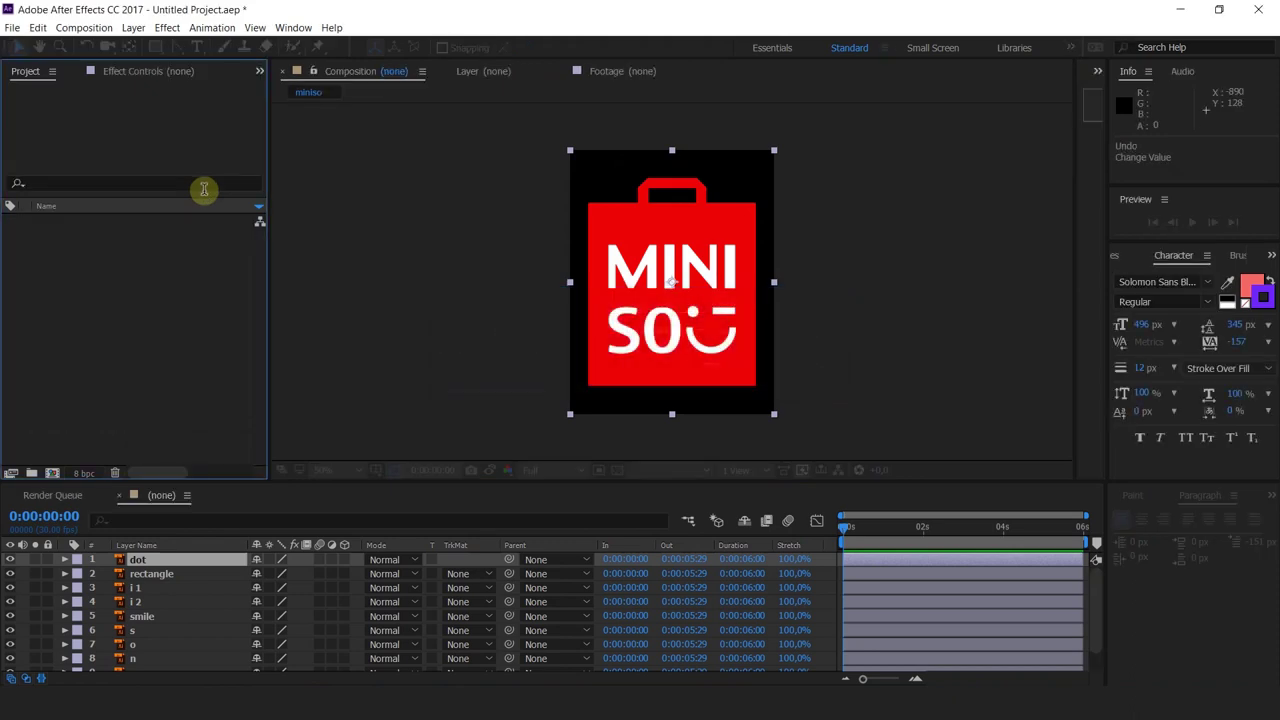
# - Import the miniso Illustrator file with Import As set to Composition - Retain Layer Sizes, and open the resulting miniso composition
pyautogui.doubleClick(246, 240)
pyautogui.click(585, 180)
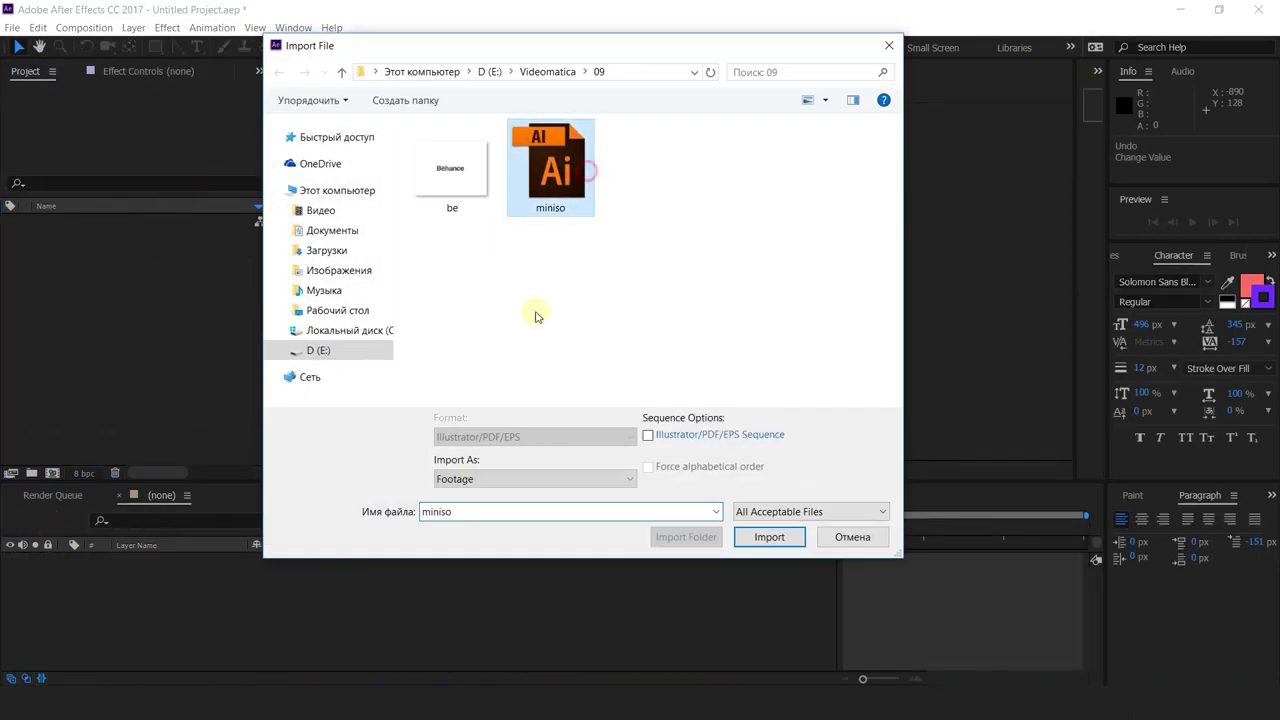
pyautogui.click(628, 478)
pyautogui.click(484, 504)
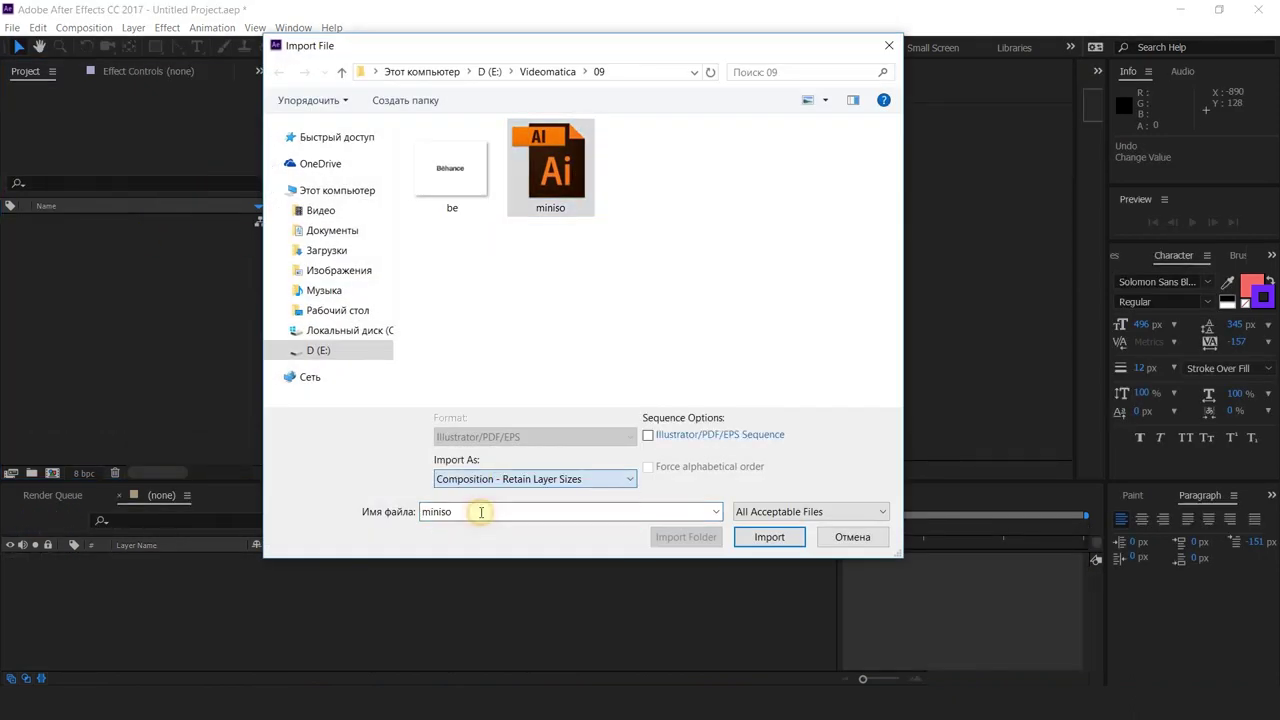
pyautogui.click(752, 541)
pyautogui.doubleClick(90, 240)
# - Set the miniso composition's size to 1920 px wide and 1080 px high
pyautogui.rightClick(433, 272)
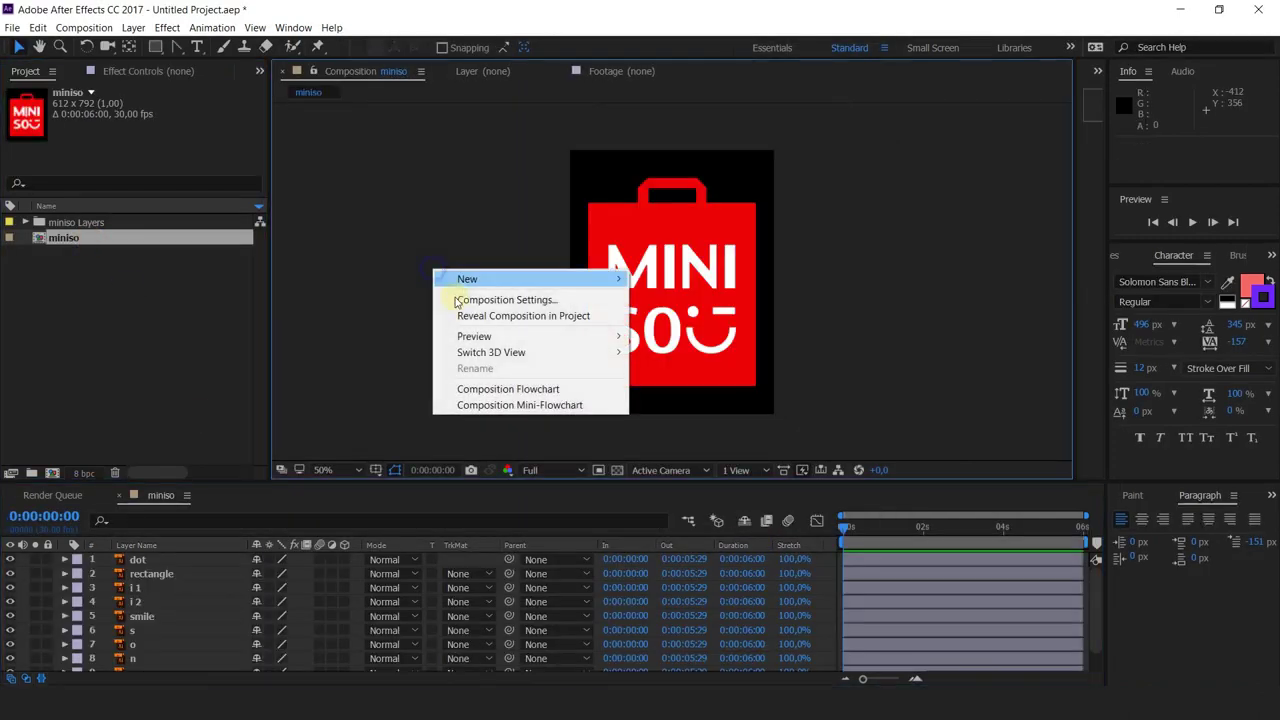
pyautogui.click(490, 300)
pyautogui.click(511, 178)
pyautogui.write('1920')
pyautogui.click(530, 206)
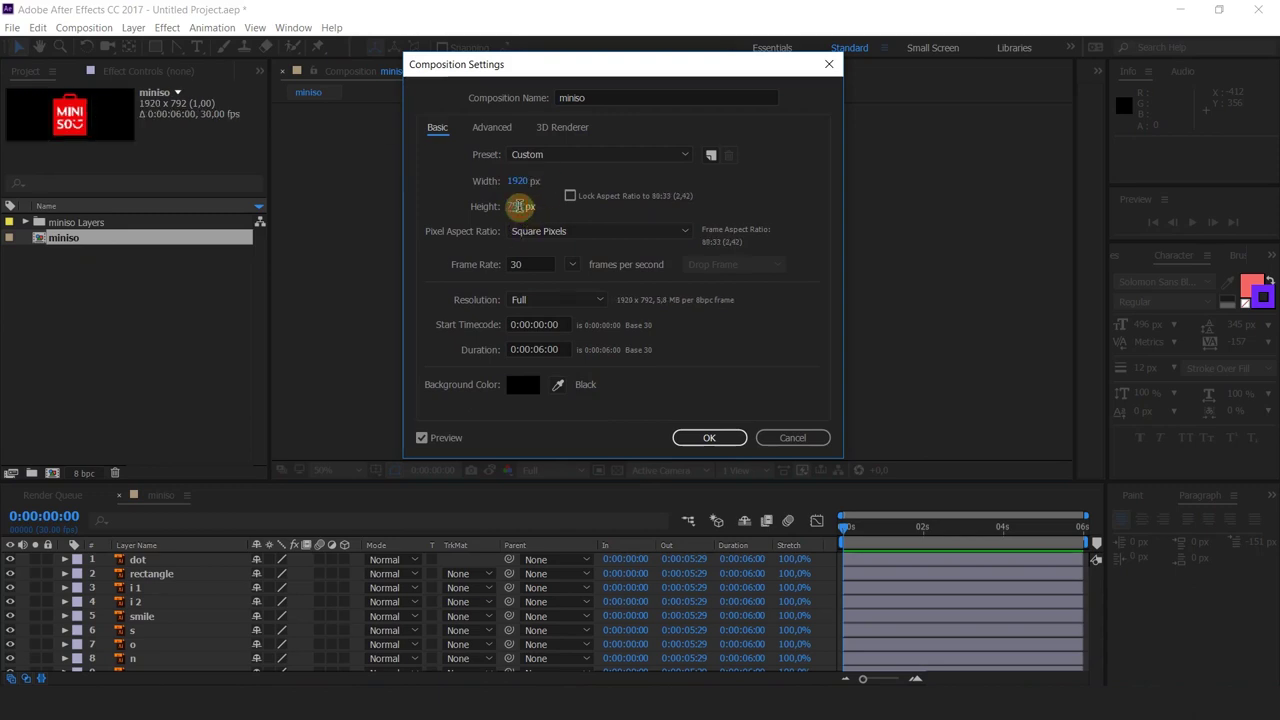
pyautogui.write('1080')
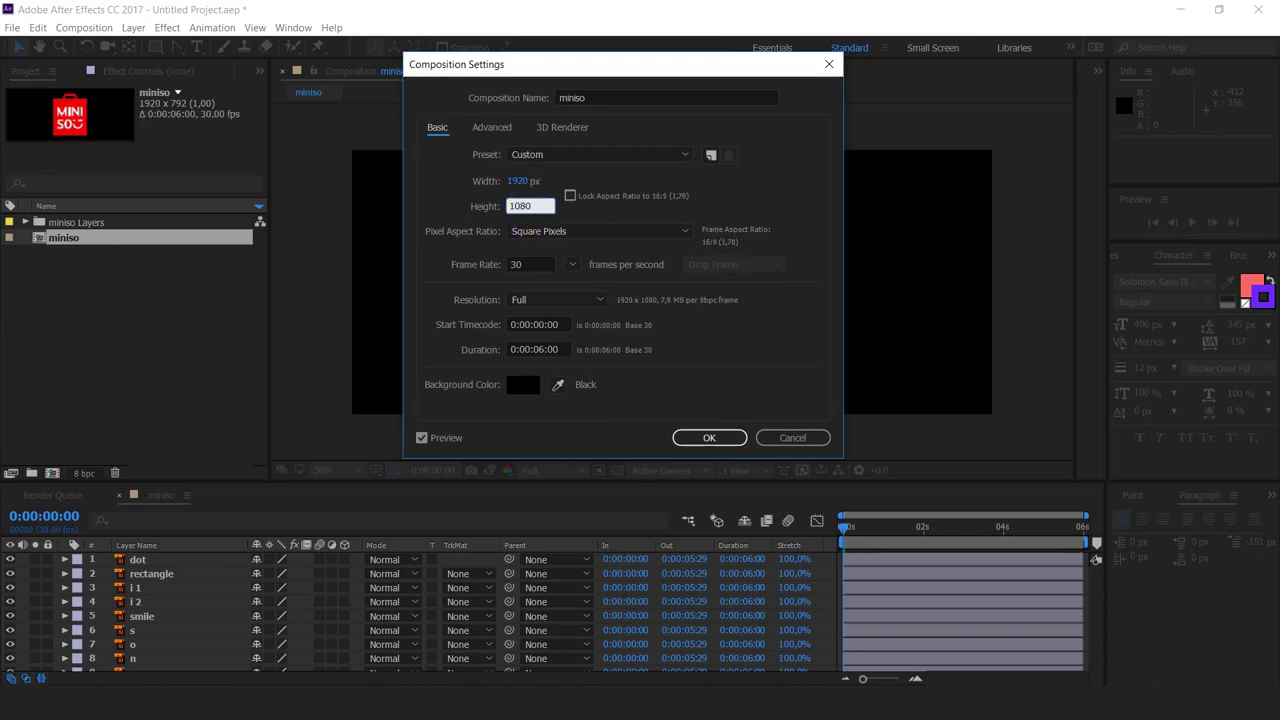
pyautogui.press('Return')
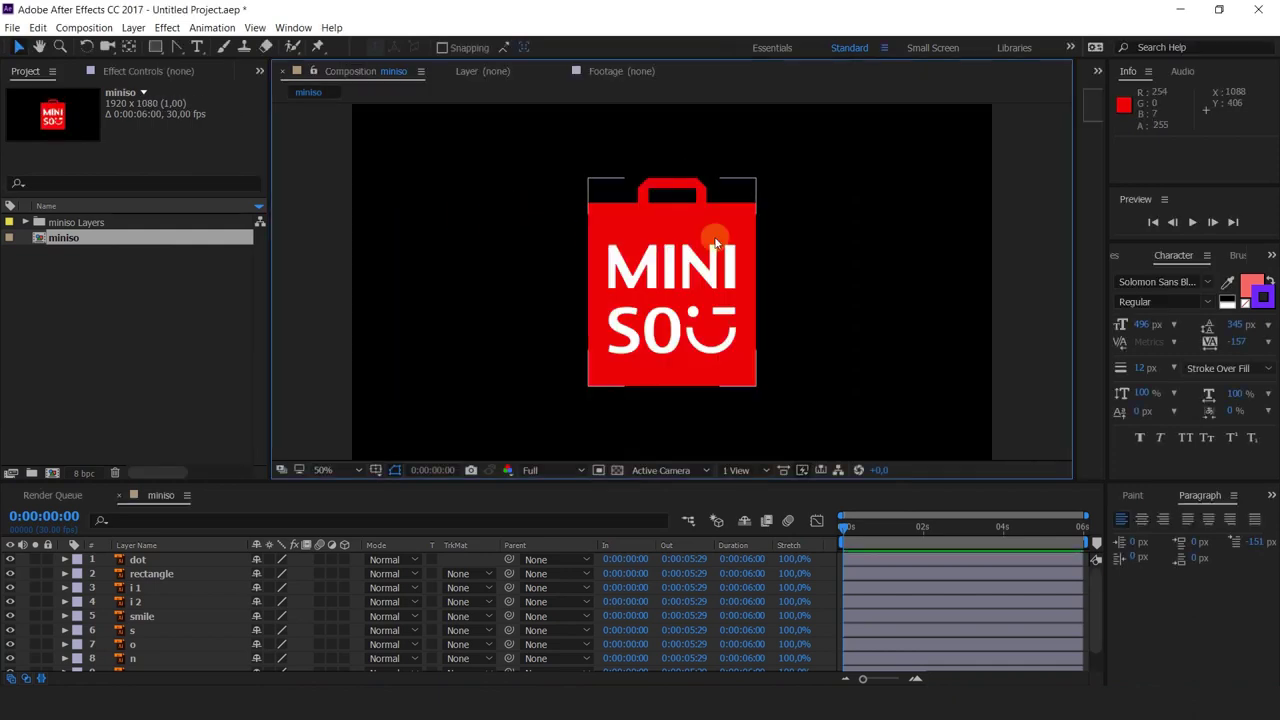
# - Create shapes from vector layers for all ten logo layers, from dot to pack
pyautogui.scroll(-1, 693, 265)
pyautogui.scroll(2, 650, 288)
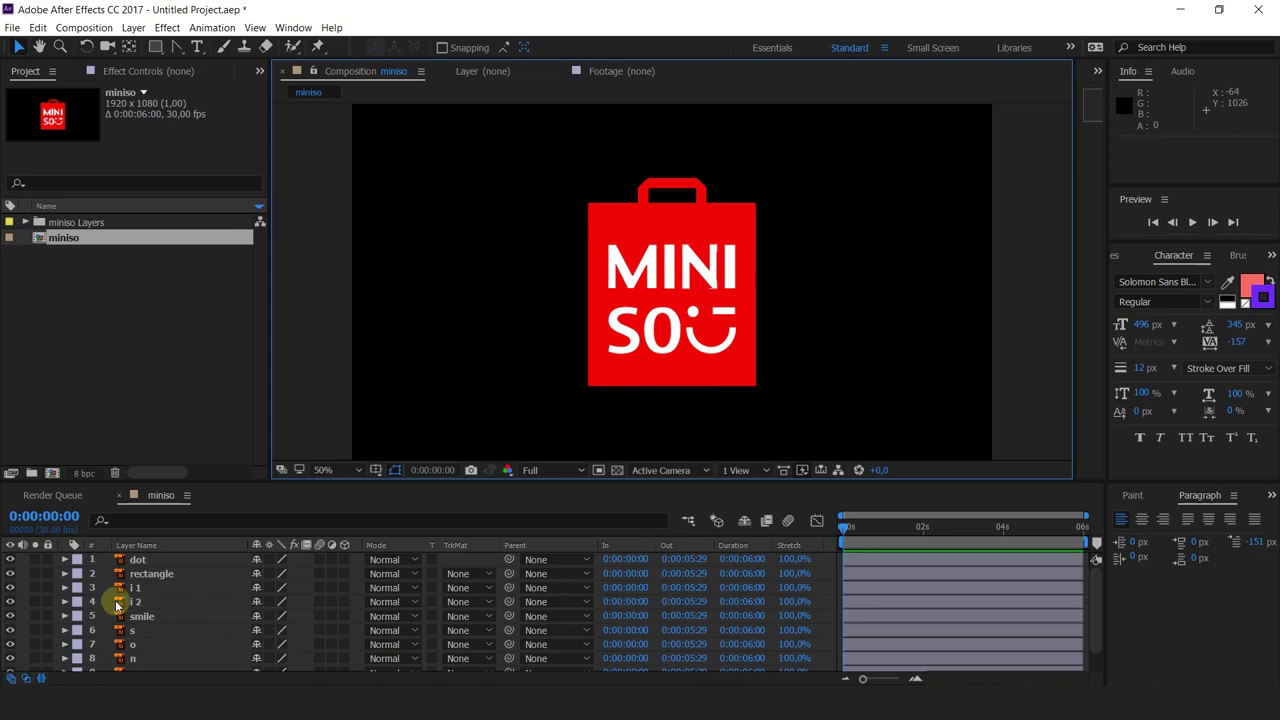
pyautogui.click(152, 560)
pyautogui.scroll(-1, 165, 600)
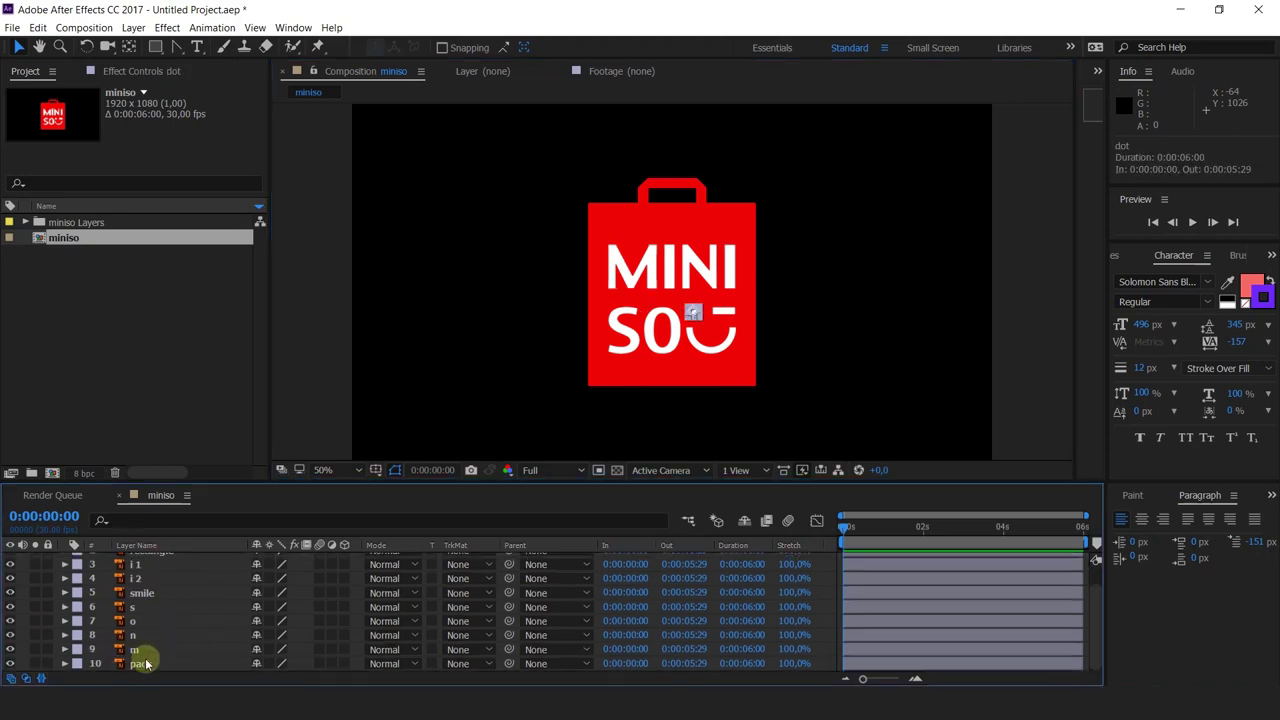
pyautogui.keyDown('shift'); pyautogui.click(140, 663); pyautogui.keyUp('shift')
pyautogui.rightClick(145, 598)
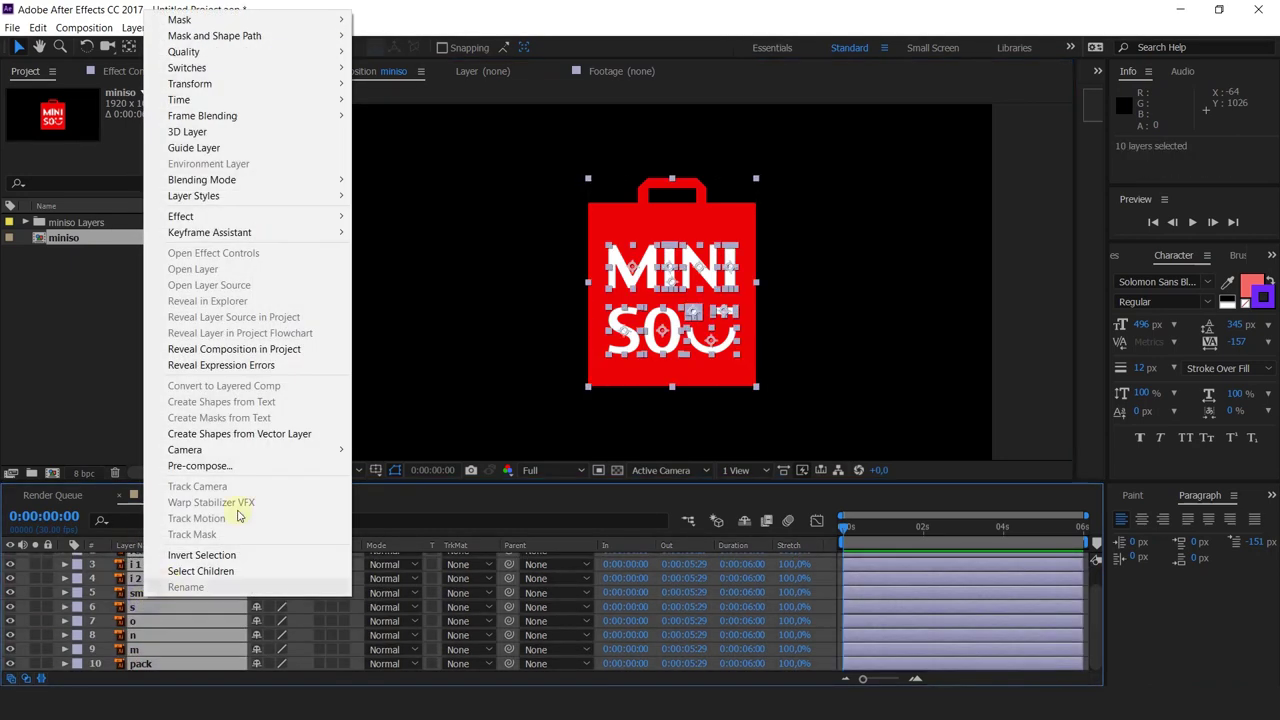
pyautogui.click(243, 436)
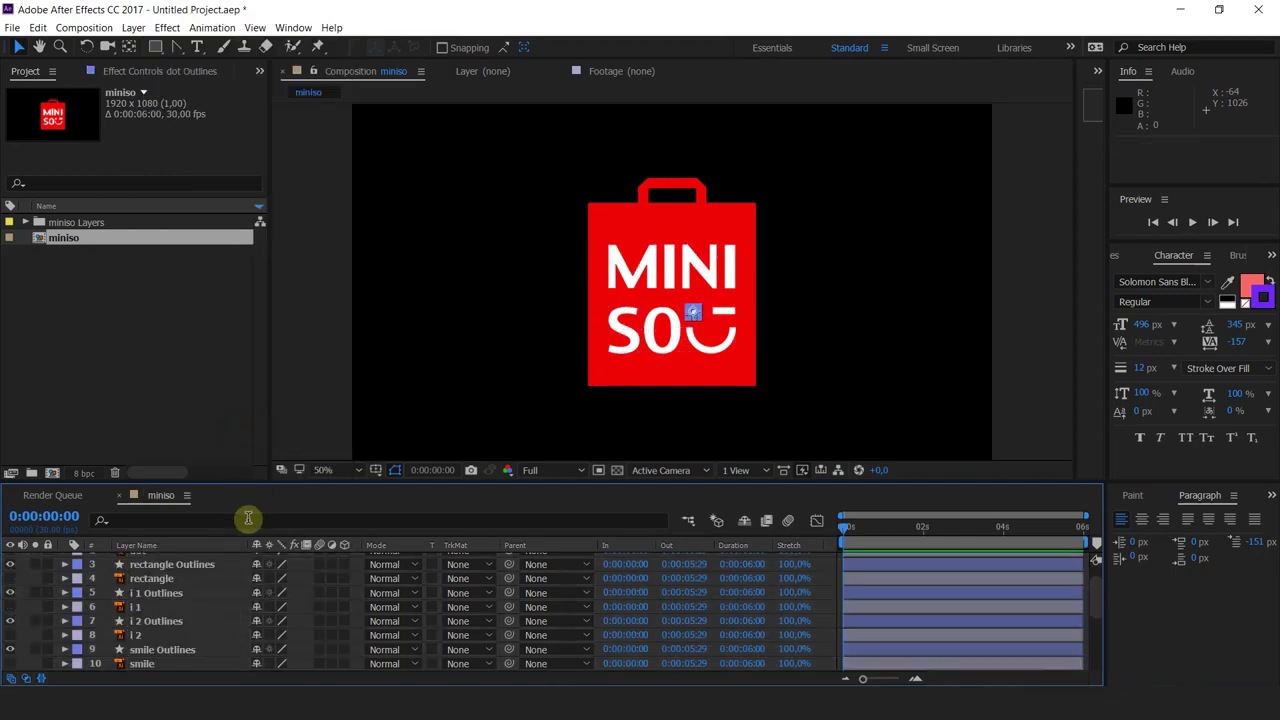
pyautogui.scroll(1, 163, 617)
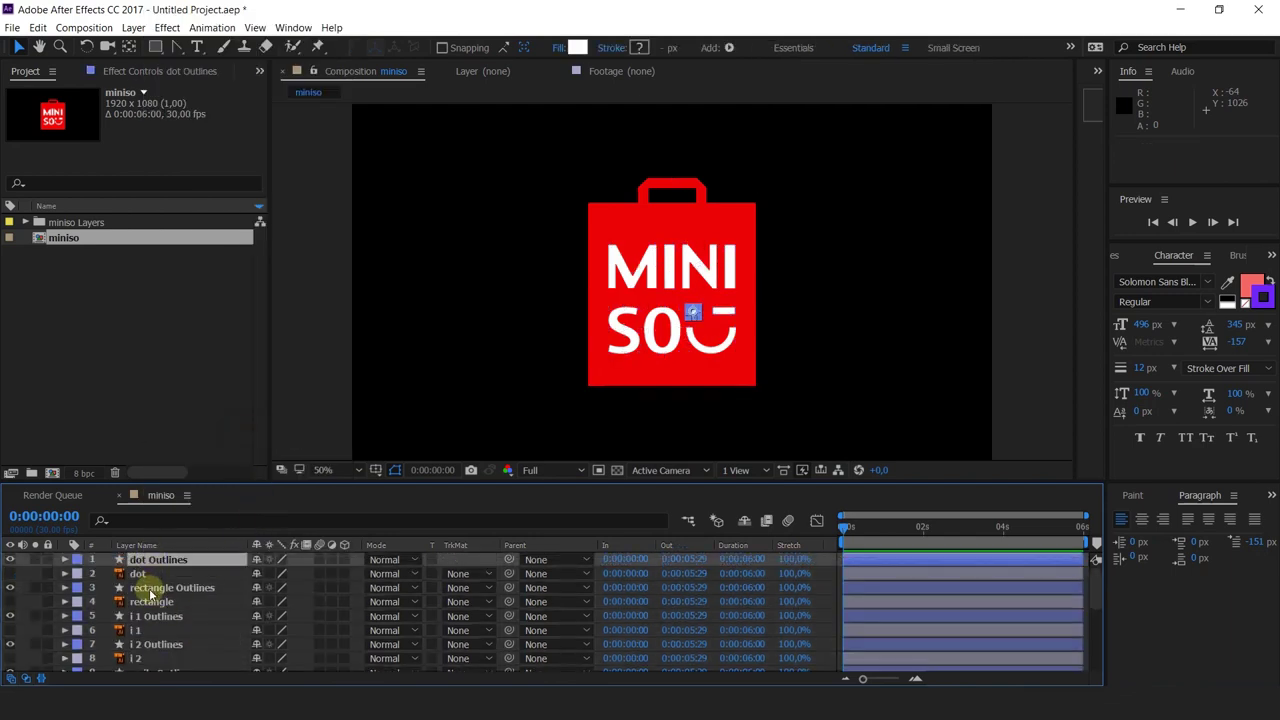
# - Examine the rectangle, i 1 and i 2 outline layers one by one against the logo
pyautogui.click(150, 587)
pyautogui.scroll(3, 721, 307)
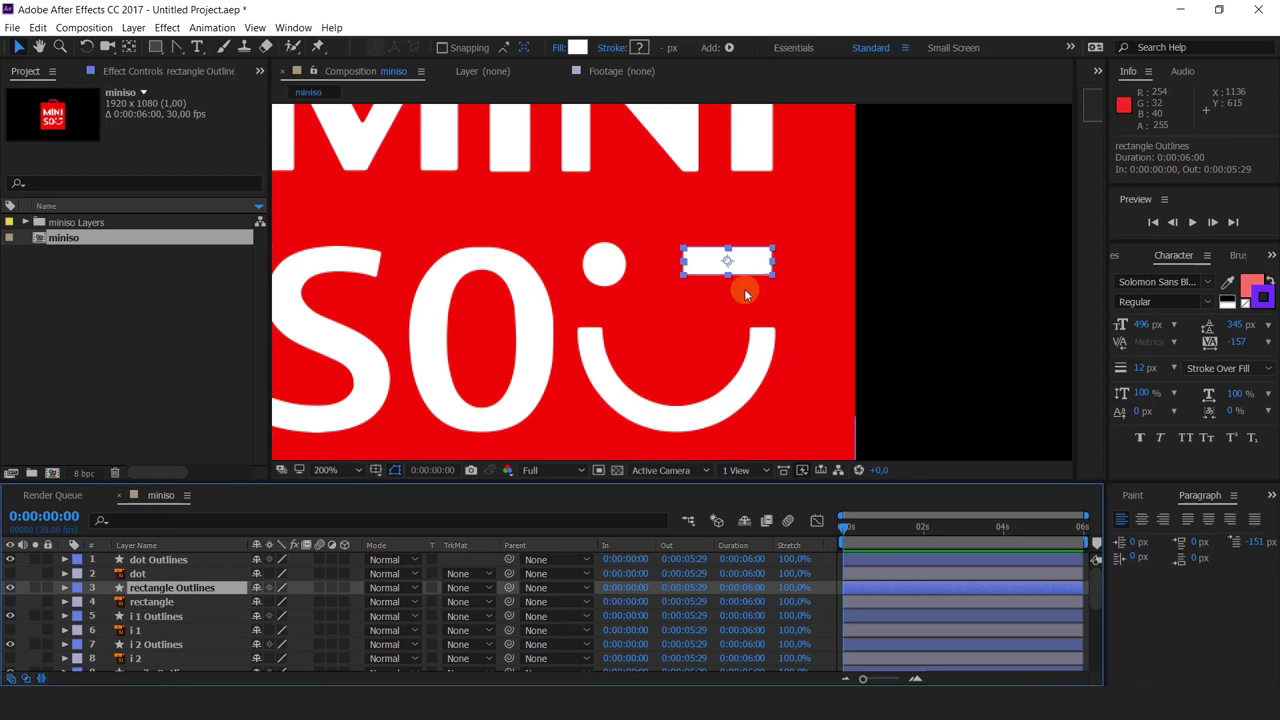
pyautogui.click(147, 617)
pyautogui.scroll(-4, 600, 265)
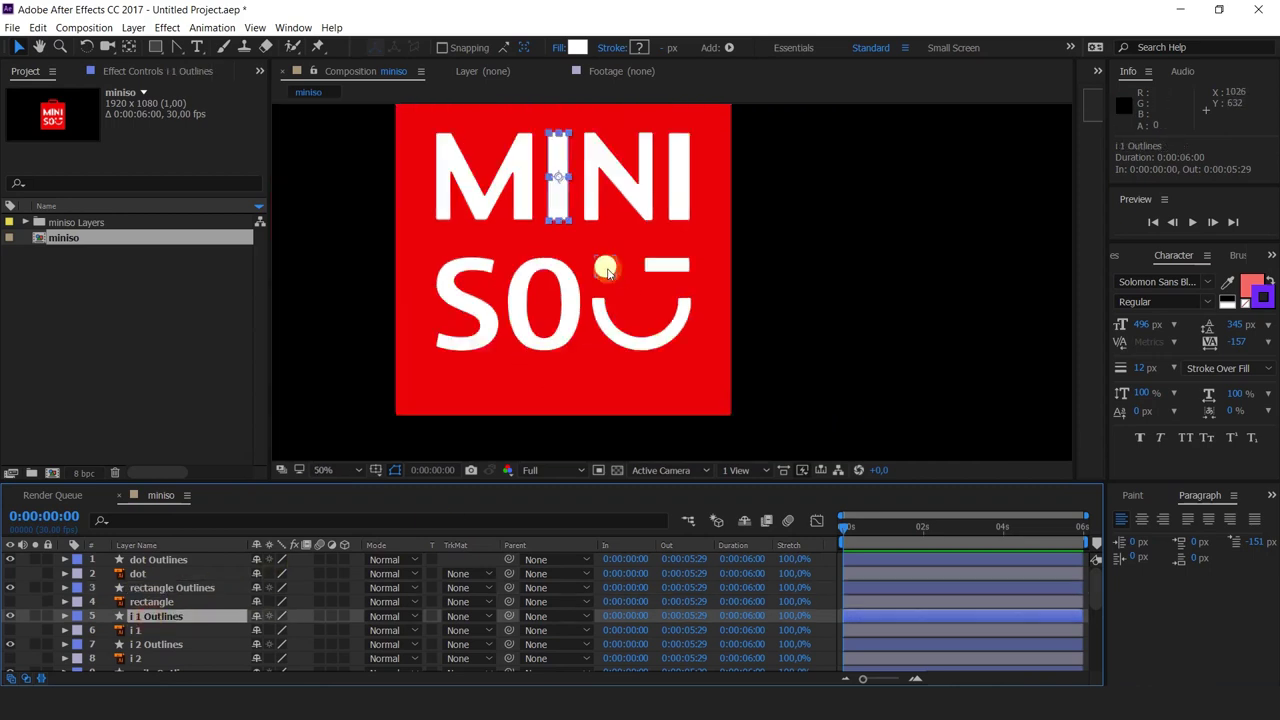
pyautogui.click(166, 645)
# - Move all ten outline layers together to the top of the layer stack, above the original Illustrator layers, and deselect them
pyautogui.click(152, 560)
pyautogui.keyDown('ctrl'); pyautogui.click(170, 588); pyautogui.keyUp('ctrl')
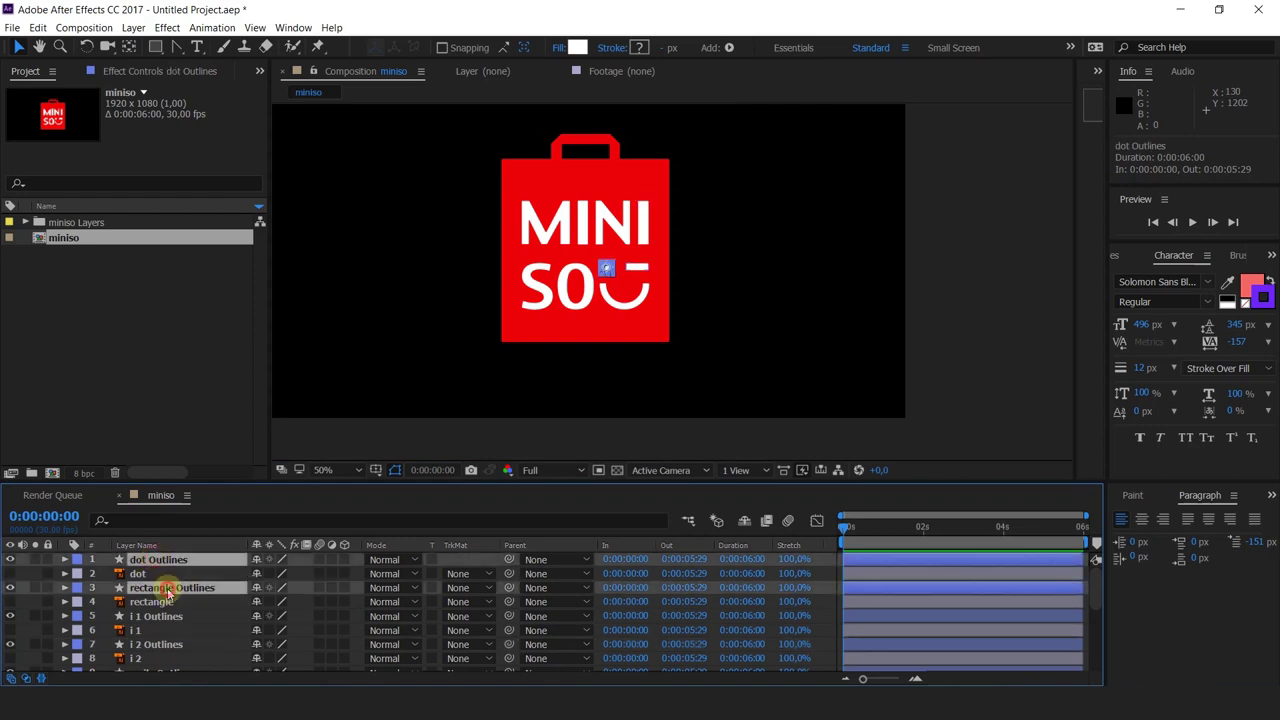
pyautogui.keyDown('ctrl'); pyautogui.click(160, 616); pyautogui.keyUp('ctrl')
pyautogui.keyDown('ctrl'); pyautogui.click(160, 644); pyautogui.keyUp('ctrl')
pyautogui.scroll(-1, 160, 650)
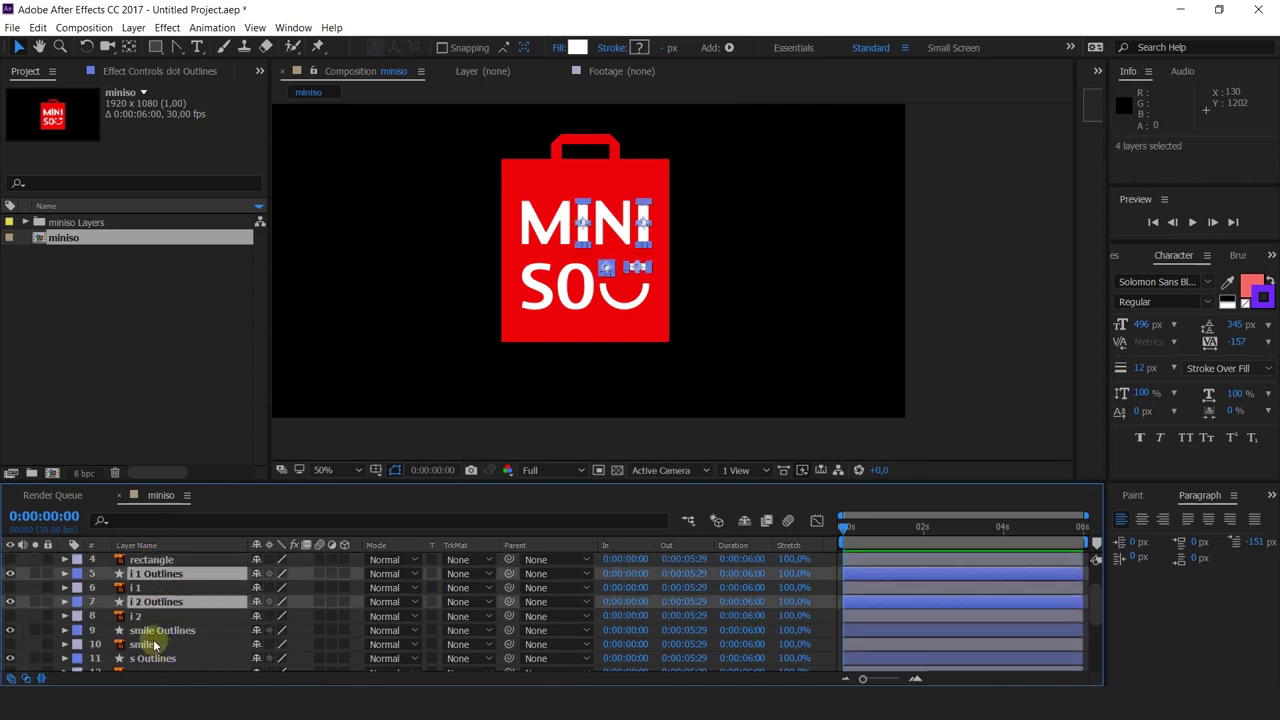
pyautogui.keyDown('ctrl'); pyautogui.click(152, 630); pyautogui.keyUp('ctrl')
pyautogui.keyDown('ctrl'); pyautogui.click(155, 658); pyautogui.keyUp('ctrl')
pyautogui.scroll(-2, 158, 658)
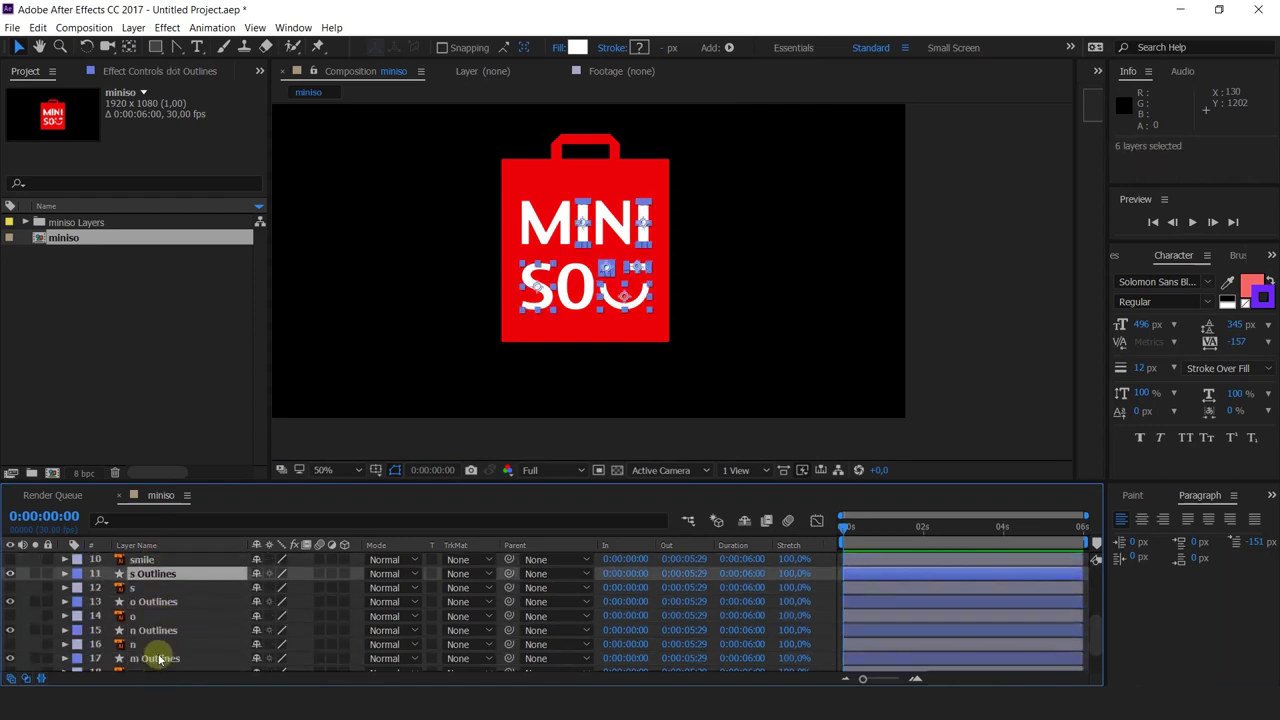
pyautogui.keyDown('ctrl'); pyautogui.click(138, 602); pyautogui.keyUp('ctrl')
pyautogui.keyDown('ctrl'); pyautogui.click(138, 631); pyautogui.keyUp('ctrl')
pyautogui.keyDown('ctrl'); pyautogui.click(140, 660); pyautogui.keyUp('ctrl')
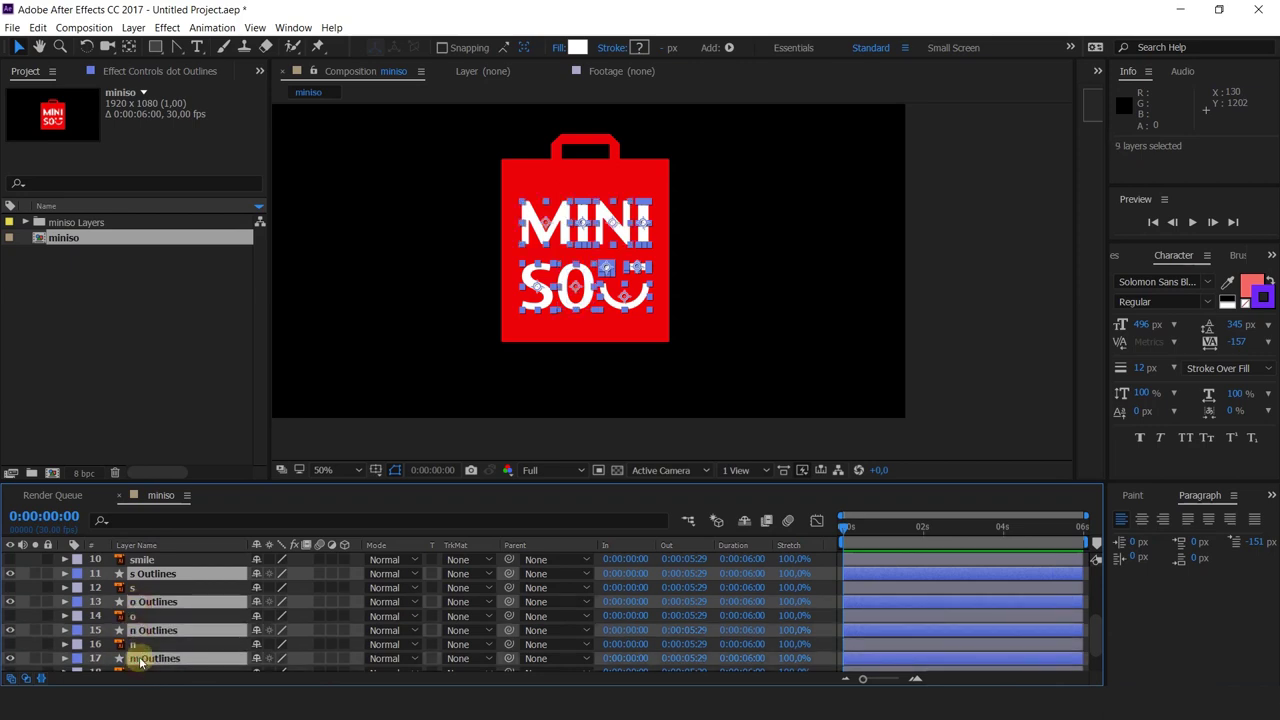
pyautogui.scroll(-1, 135, 654)
pyautogui.keyDown('ctrl'); pyautogui.click(149, 649); pyautogui.keyUp('ctrl')
pyautogui.scroll(4, 147, 645)
pyautogui.moveTo(147, 645); pyautogui.dragTo(146, 574)
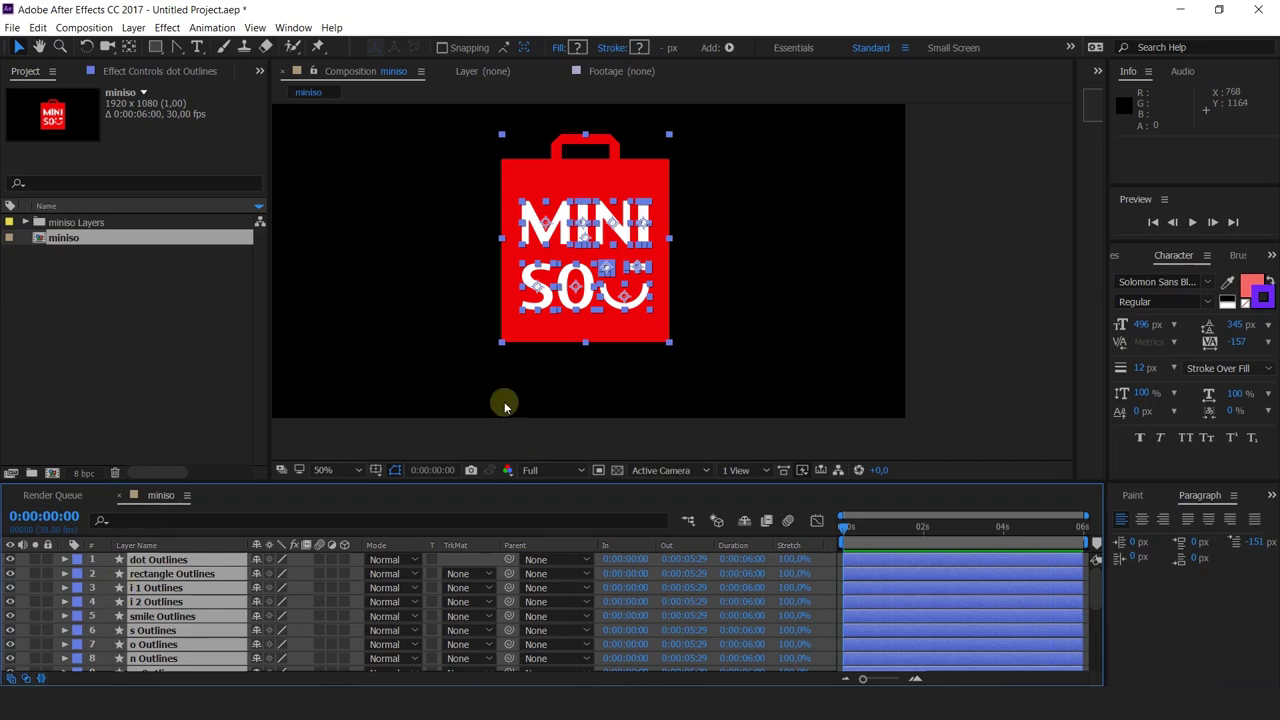
pyautogui.click(452, 385)
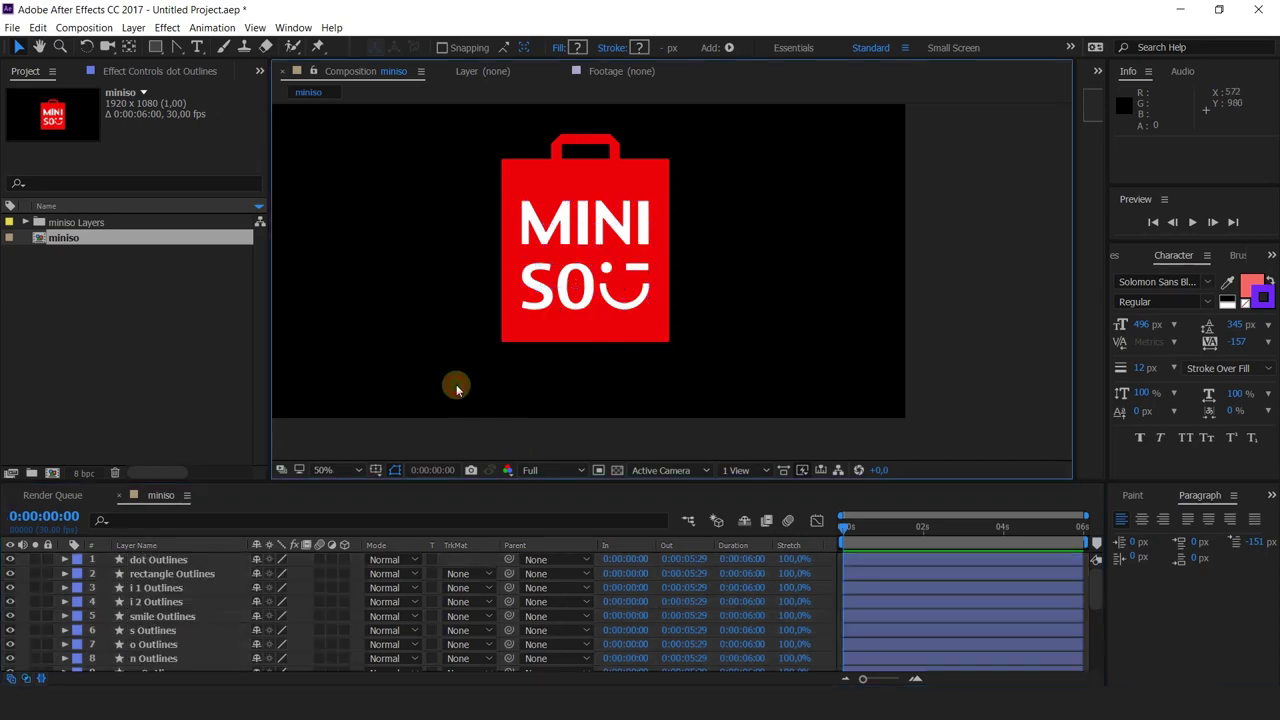
# - Examine the dot, i 1, smile and pack outline layers one by one in the composition
pyautogui.click(160, 561)
pyautogui.click(145, 589)
pyautogui.click(157, 616)
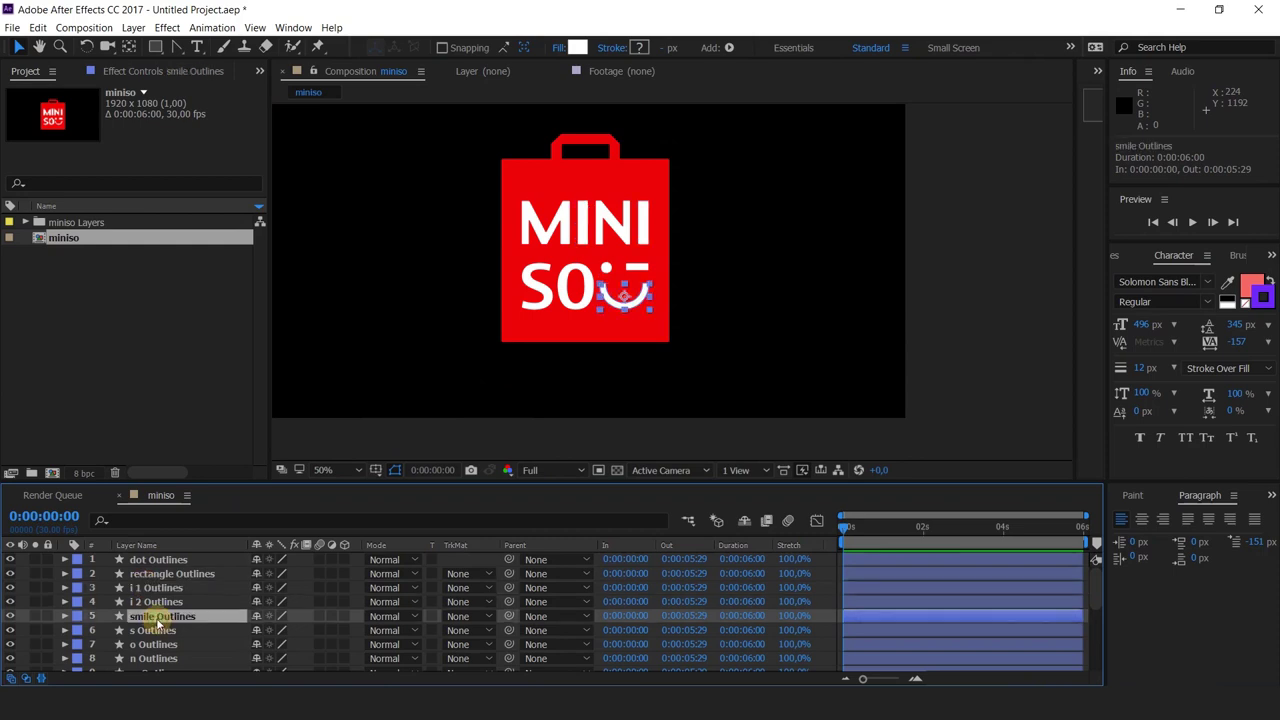
pyautogui.scroll(-2, 160, 605)
pyautogui.click(163, 604)
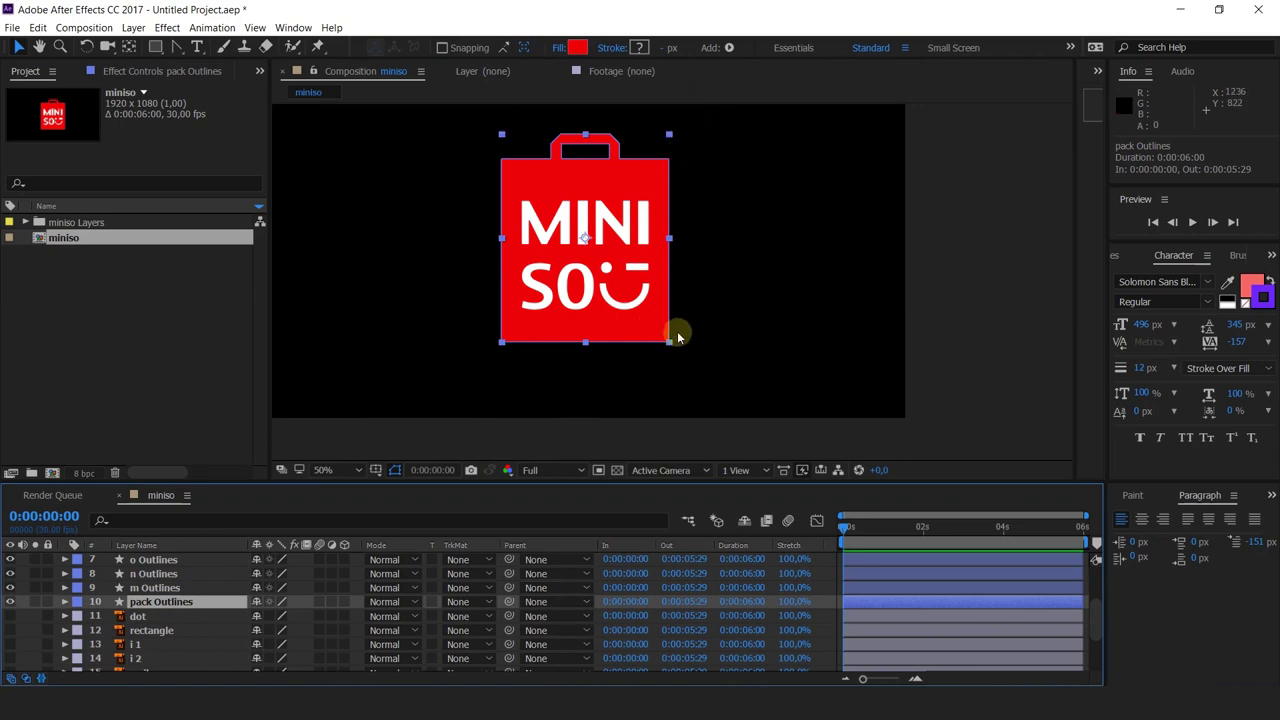
# - Select all the original Illustrator layers below the outline layers, starting from dot
pyautogui.click(138, 618)
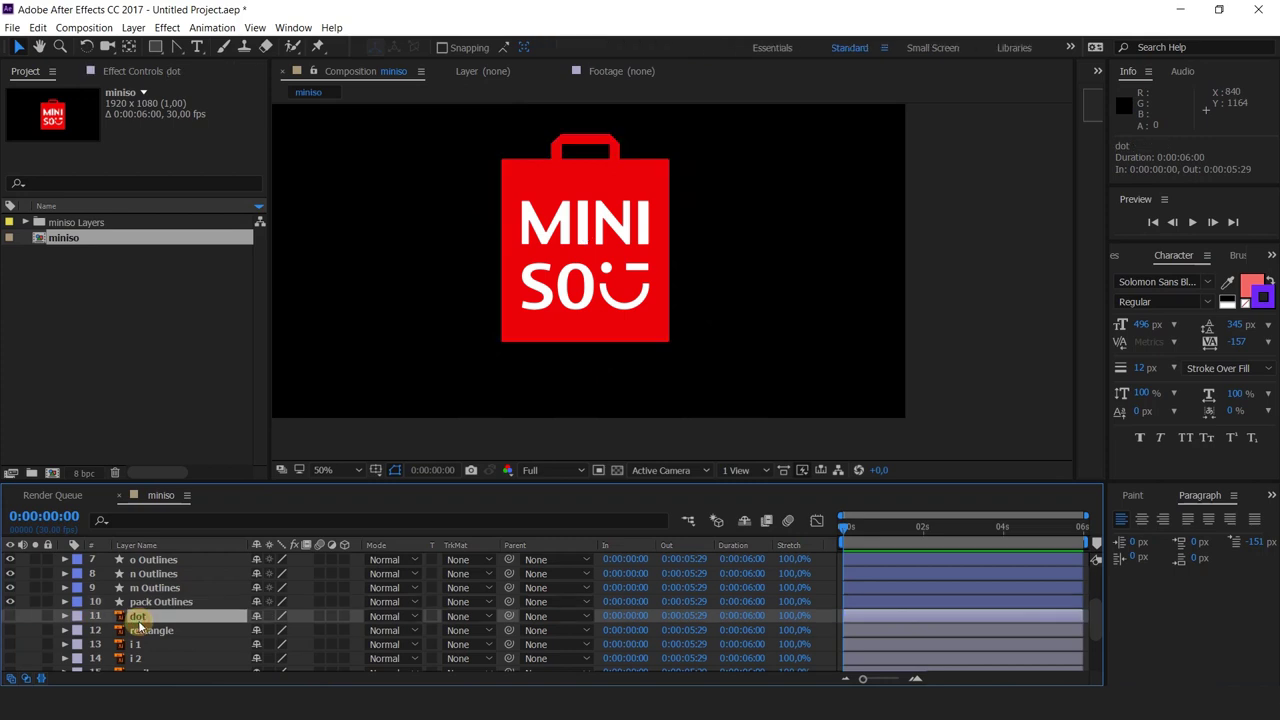
pyautogui.scroll(-3, 138, 640)
pyautogui.keyDown('shift'); pyautogui.click(137, 665); pyautogui.keyUp('shift')
pyautogui.scroll(5, 145, 663)
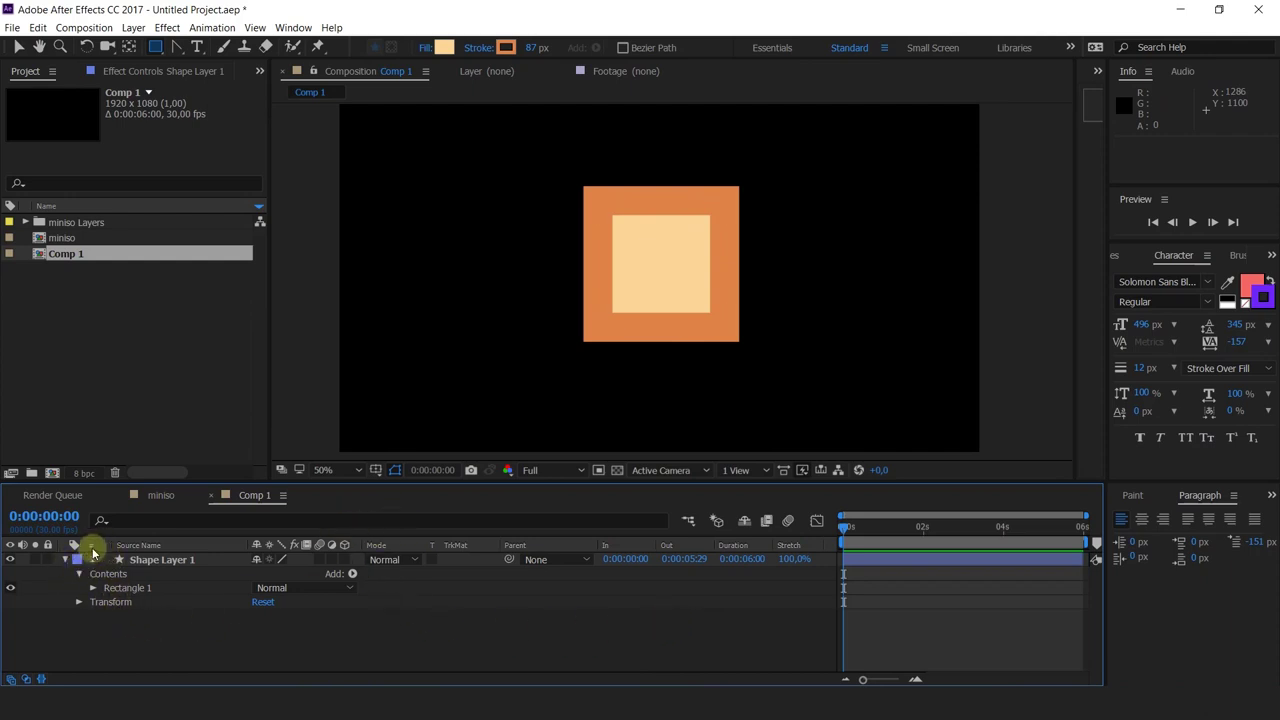
# - Add an empty group to the contents of Shape Layer 1 in Comp 1
pyautogui.click(153, 563)
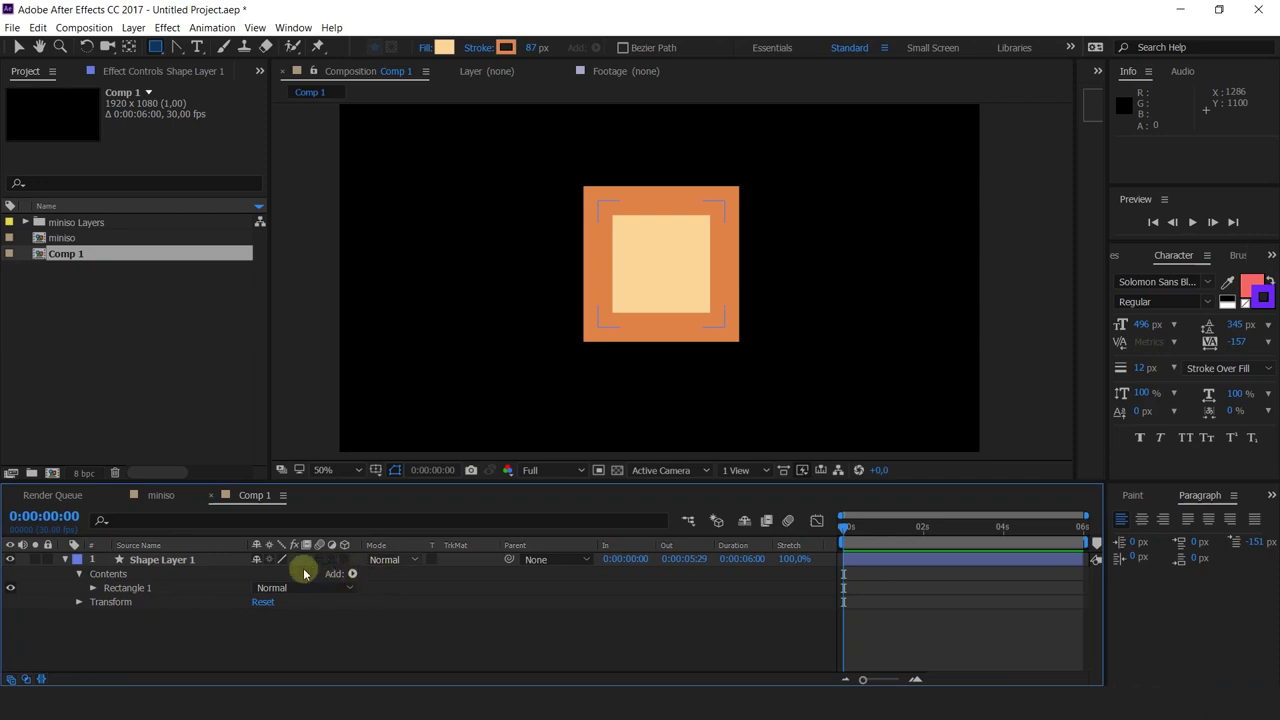
pyautogui.click(352, 574)
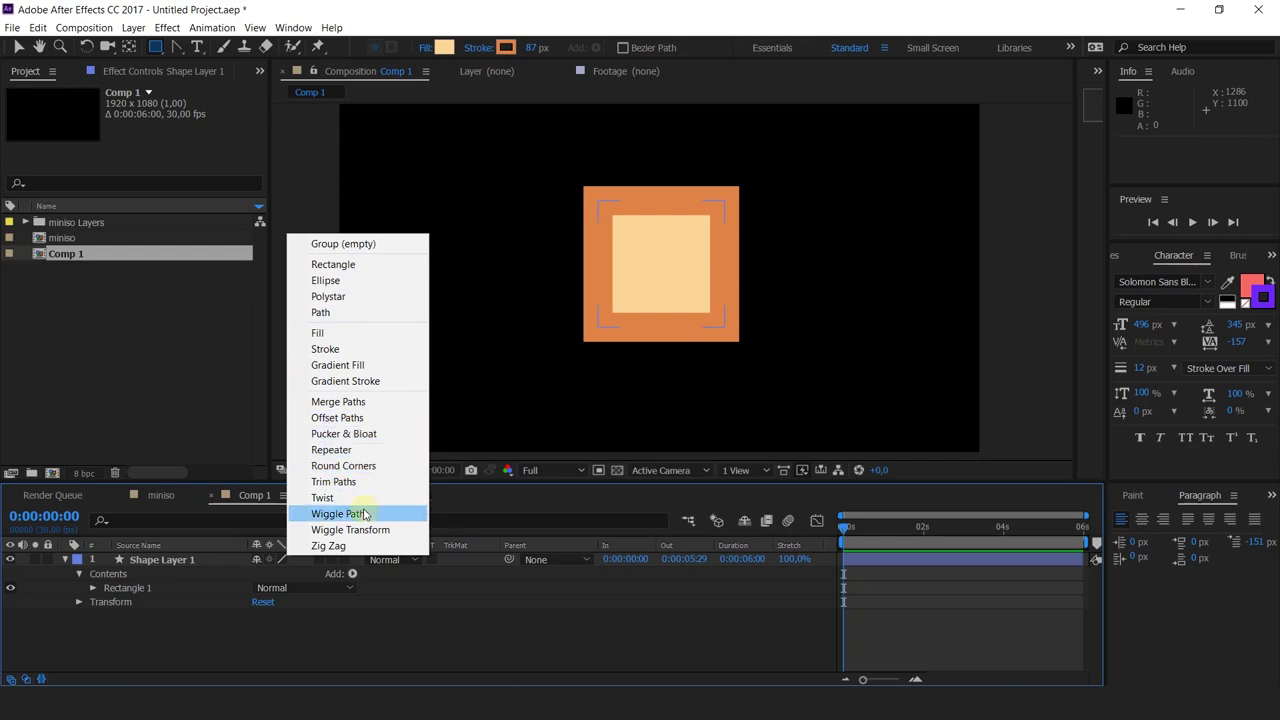
pyautogui.click(414, 254)
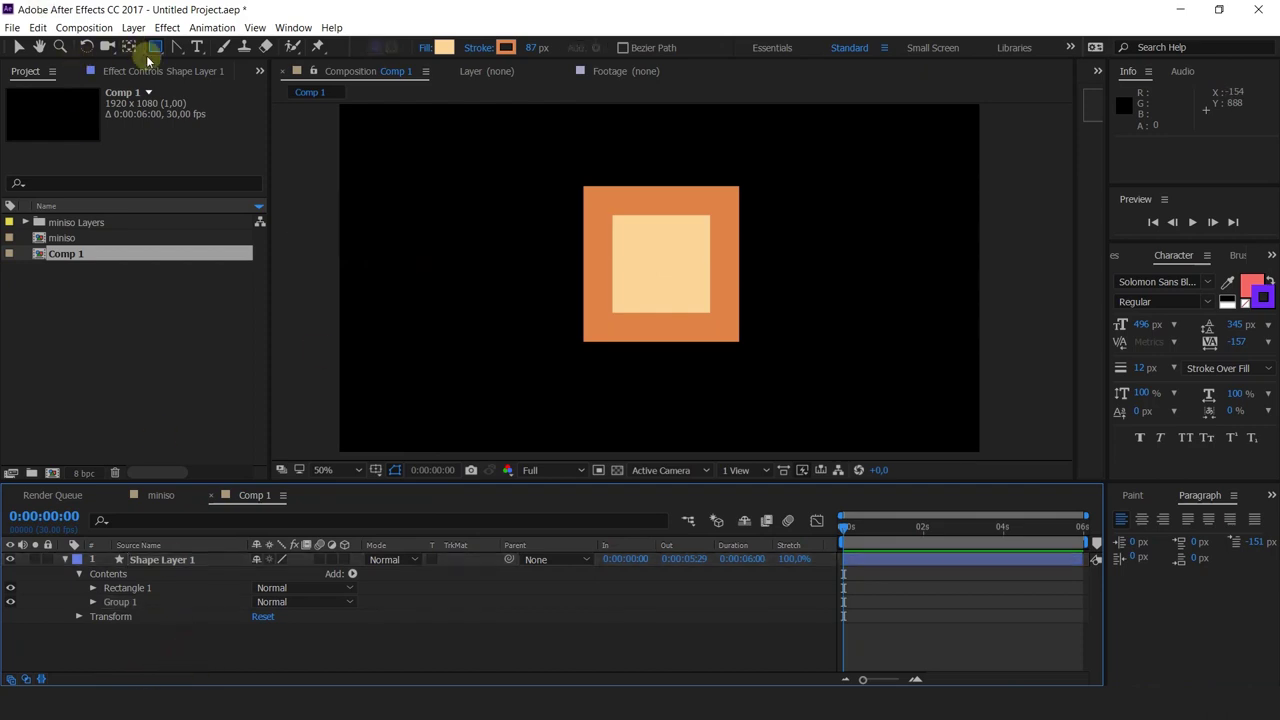
pyautogui.moveTo(375, 125)
pyautogui.mouseDown()
pyautogui.moveTo(646, 202)
pyautogui.moveTo(685, 245)
pyautogui.mouseUp()
pyautogui.moveTo(877, 317)
pyautogui.mouseDown()
pyautogui.moveTo(680, 434)
pyautogui.moveTo(634, 434)
pyautogui.moveTo(688, 399)
pyautogui.mouseUp()
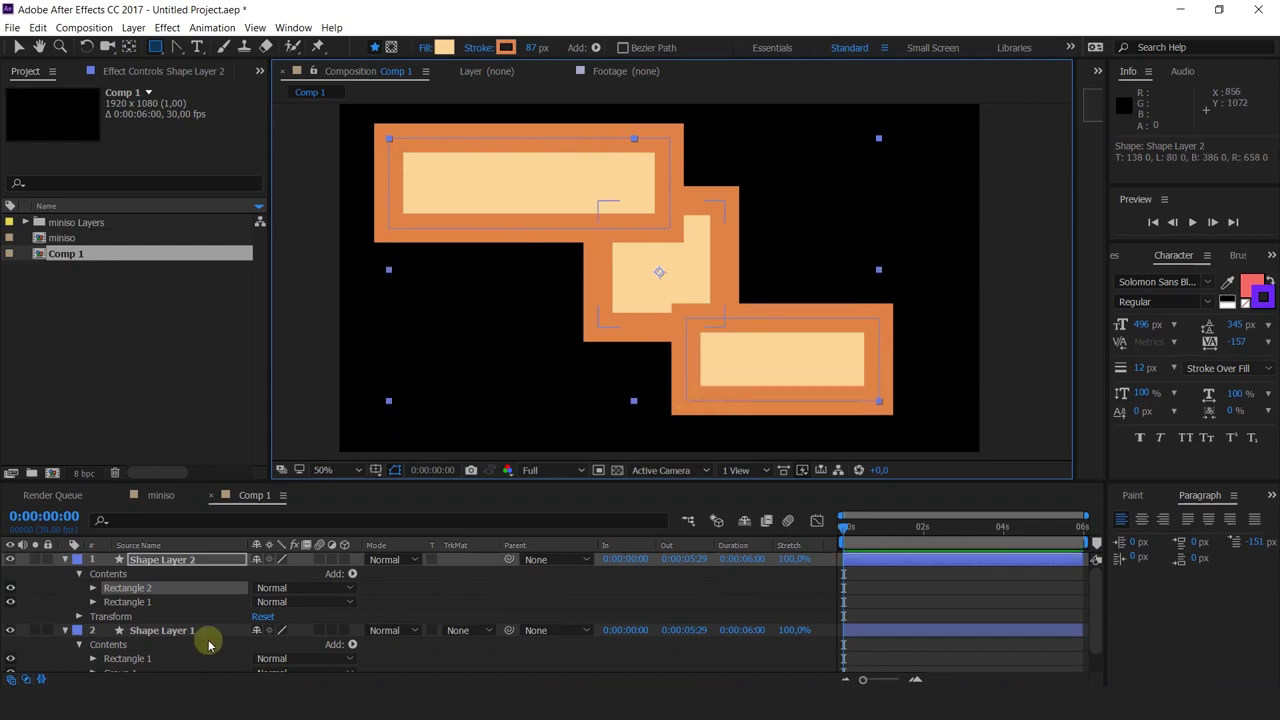
pyautogui.click(172, 561)
pyautogui.press('Delete')
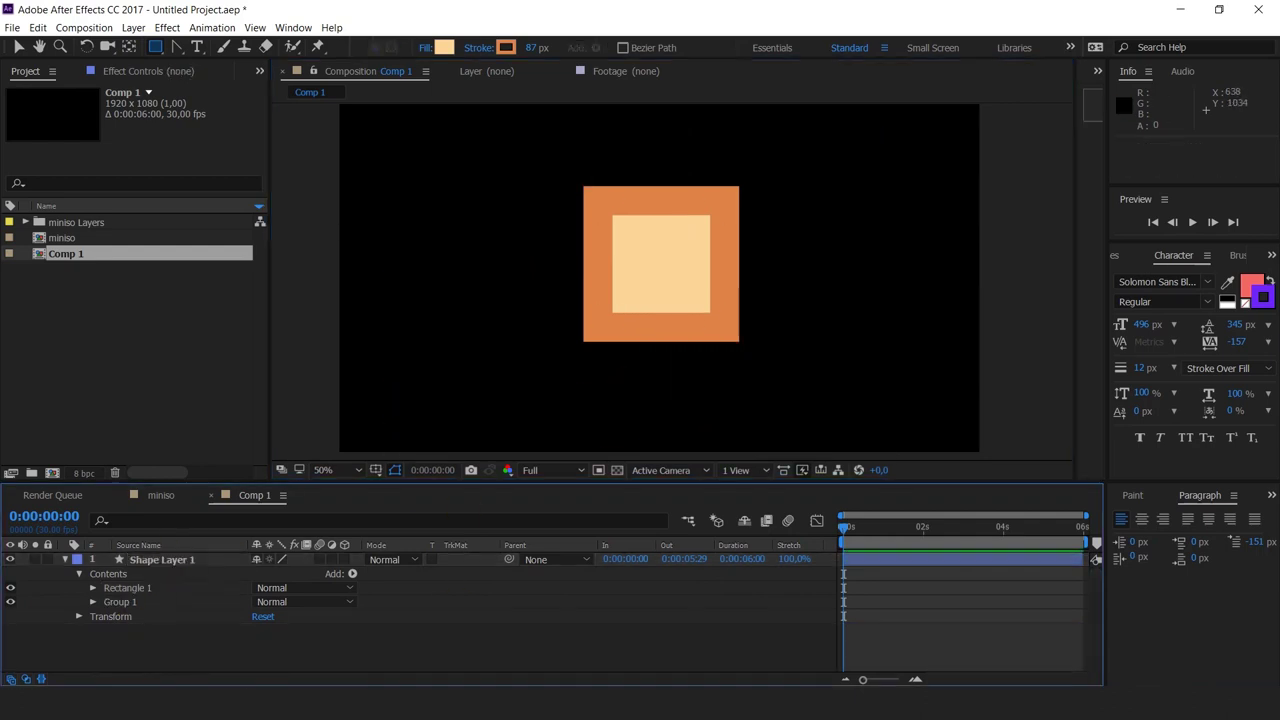
# - Draw two more rectangles inside Shape Layer 1, overlapping the square at opposite corners, and move all three rectangles into Group 1
pyautogui.click(157, 573)
pyautogui.moveTo(455, 157); pyautogui.dragTo(660, 242)
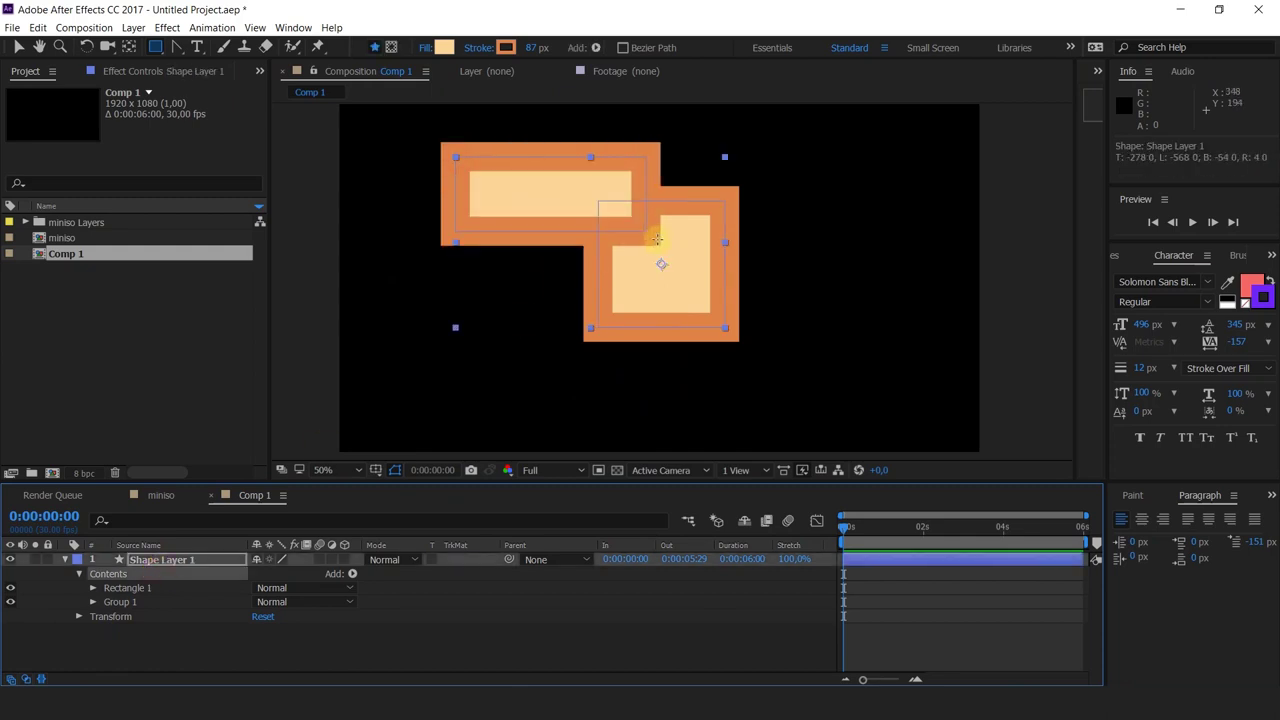
pyautogui.moveTo(884, 260)
pyautogui.mouseDown()
pyautogui.moveTo(752, 353)
pyautogui.moveTo(684, 374)
pyautogui.mouseUp()
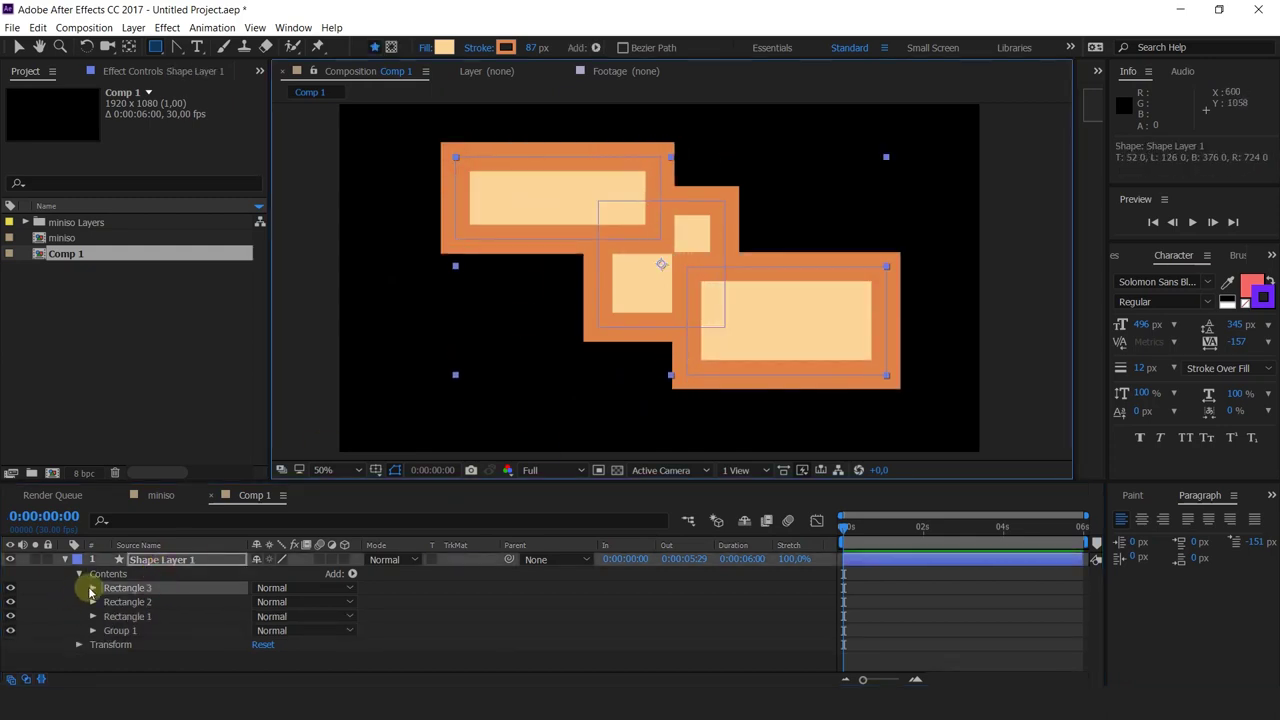
pyautogui.keyDown('shift'); pyautogui.click(122, 617); pyautogui.keyUp('shift')
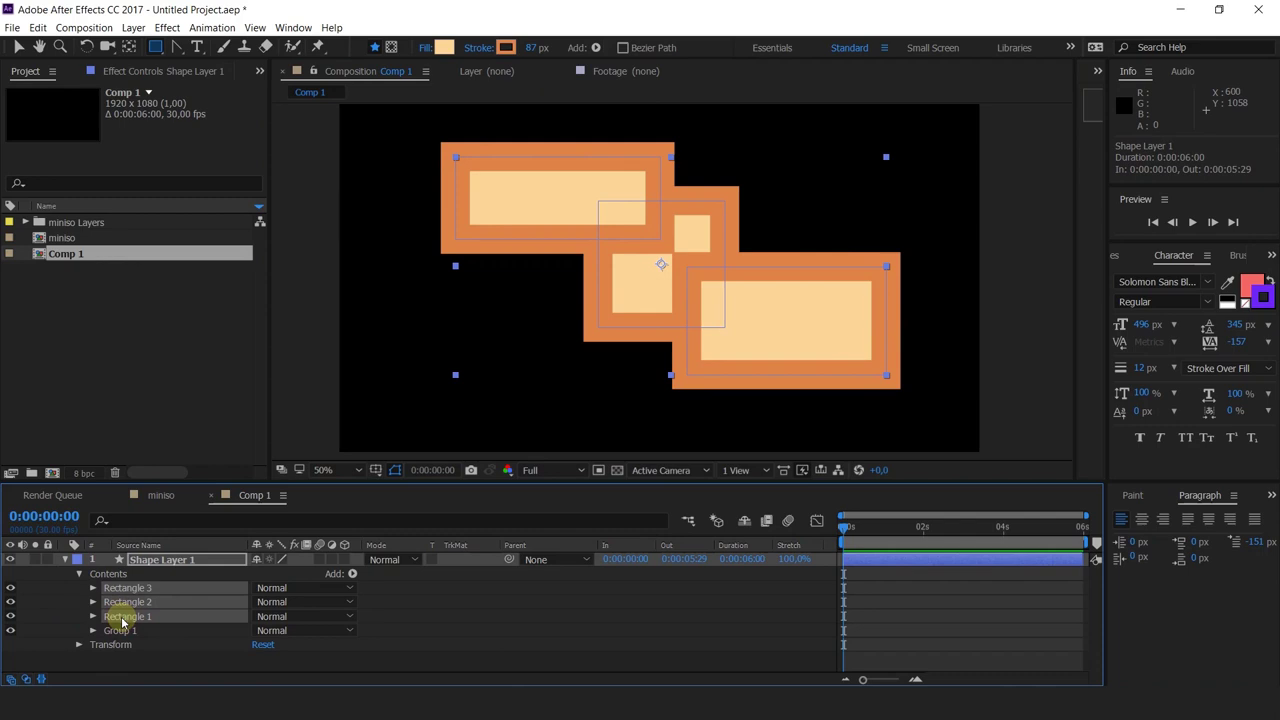
pyautogui.moveTo(109, 614); pyautogui.dragTo(108, 633)
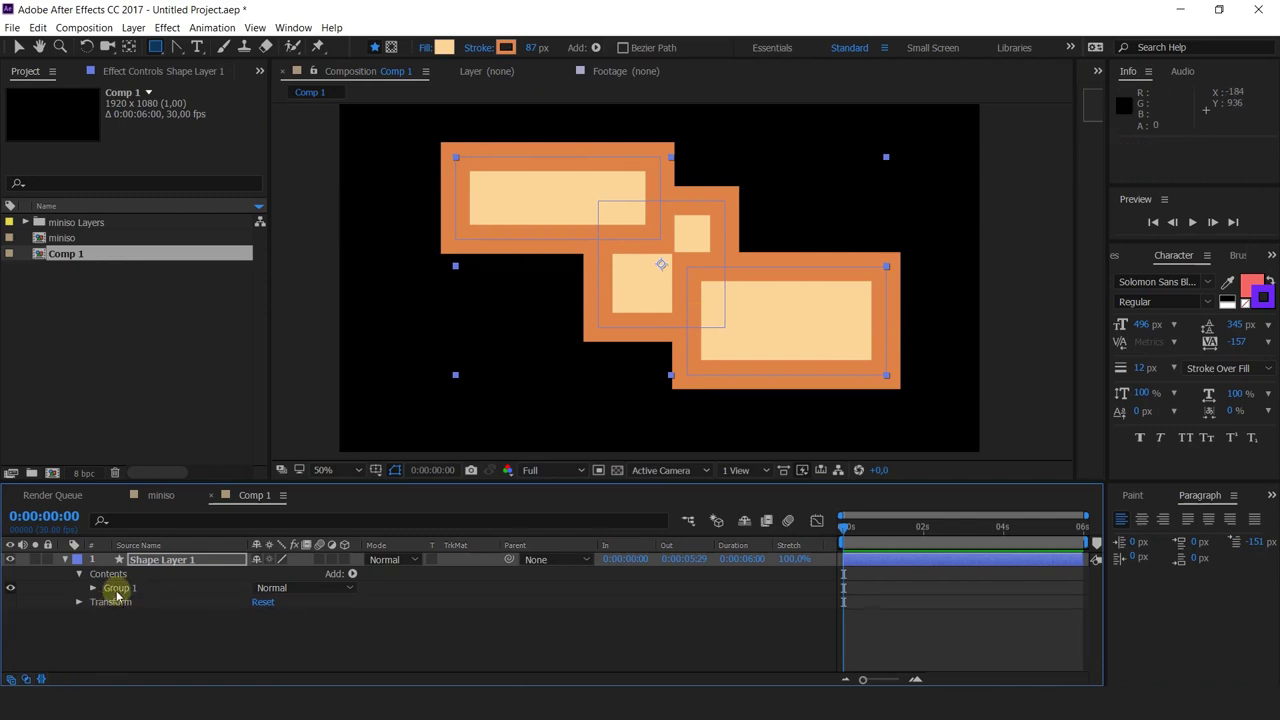
# - Animate Group 1's Position to the right with keyframes at 0:00:00:00 and 0:00:01:01, and play the animation from the start
pyautogui.click(93, 589)
pyautogui.click(108, 645)
pyautogui.scroll(-3, 117, 650)
pyautogui.click(261, 594)
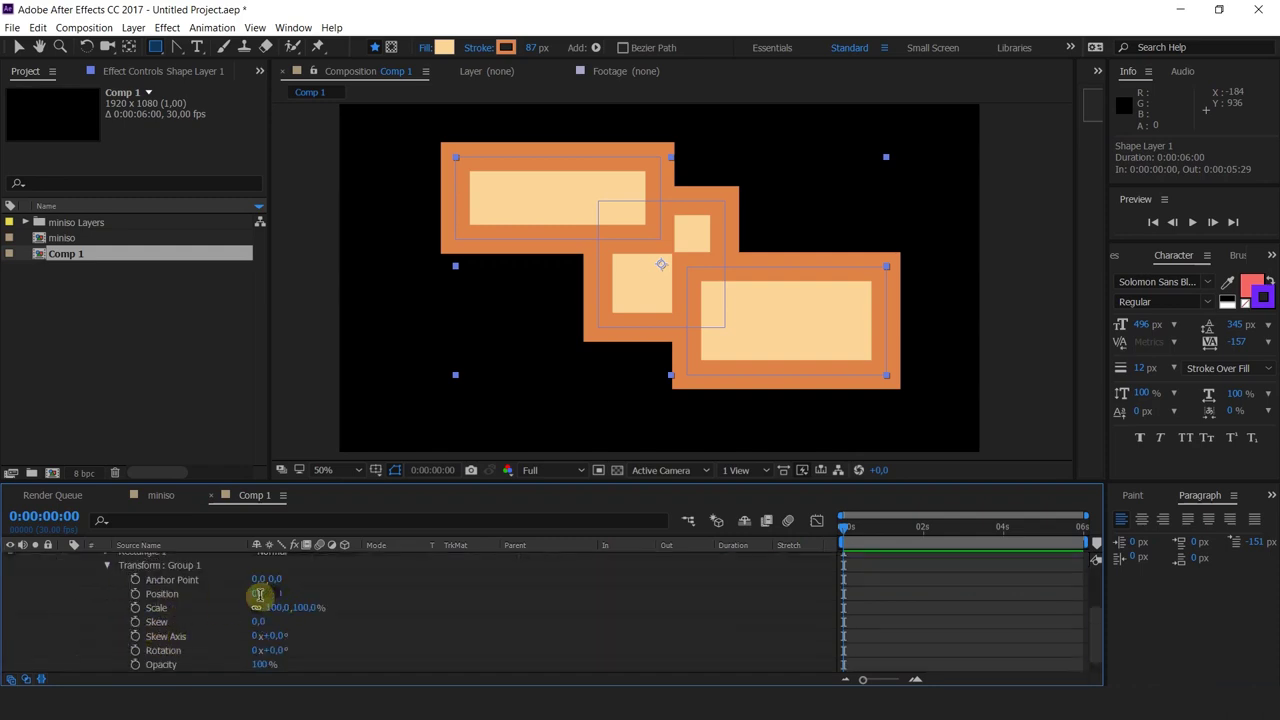
pyautogui.click(135, 594)
pyautogui.click(884, 527)
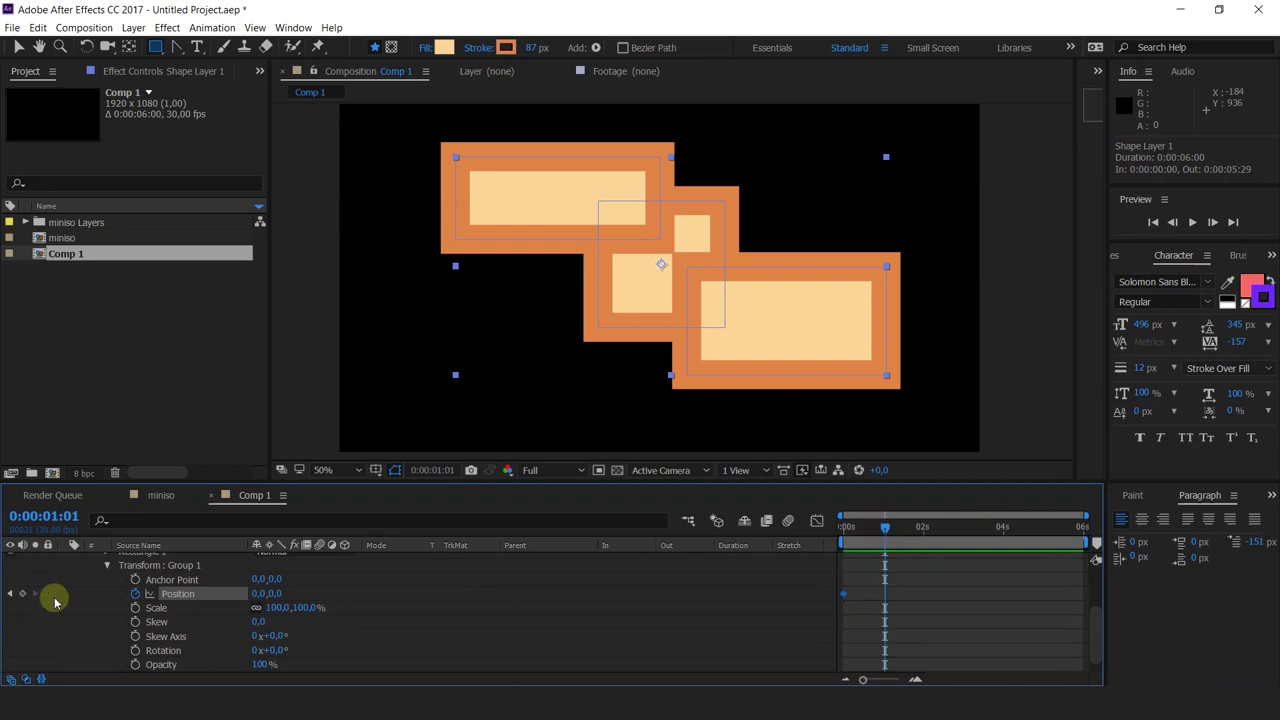
pyautogui.moveTo(258, 608); pyautogui.dragTo(835, 540)
pyautogui.press('Home')
pyautogui.press('space')
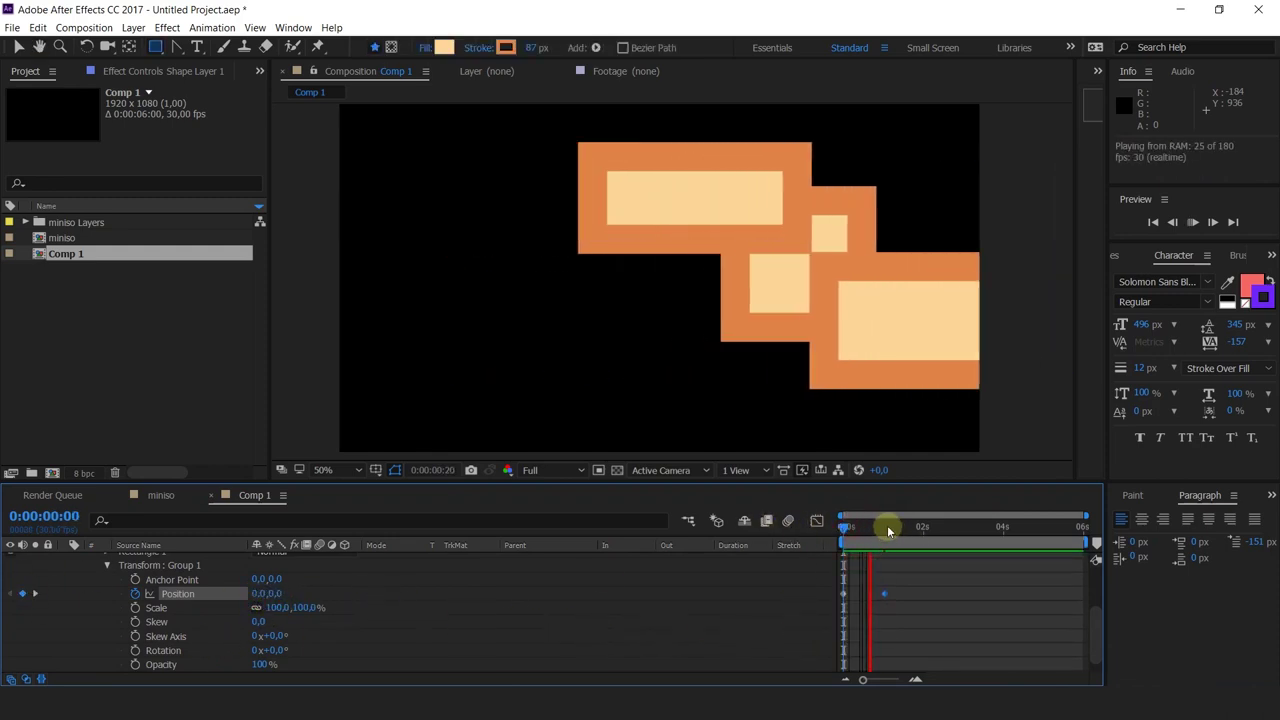
# - Stop the playback at 0:00:01:01 and set Group 1's Skew to 42
pyautogui.click(884, 530)
pyautogui.scroll(1, 160, 612)
pyautogui.scroll(1, 165, 621)
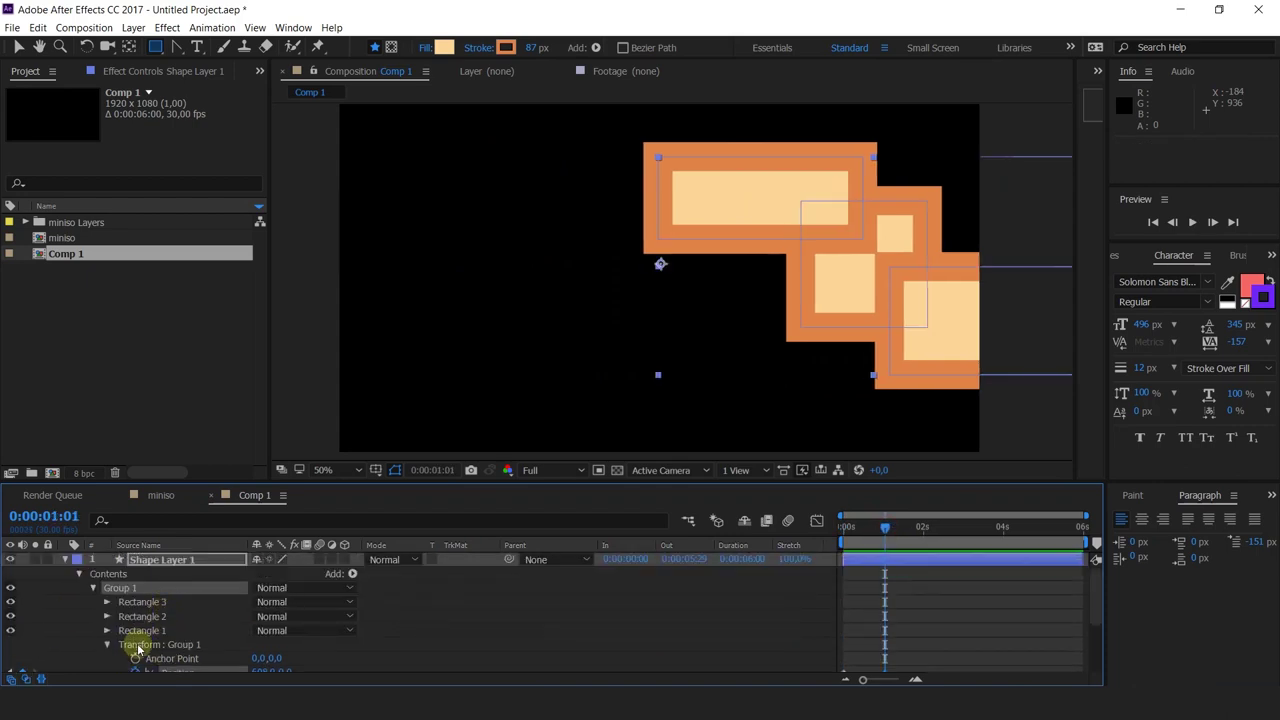
pyautogui.scroll(-2, 160, 648)
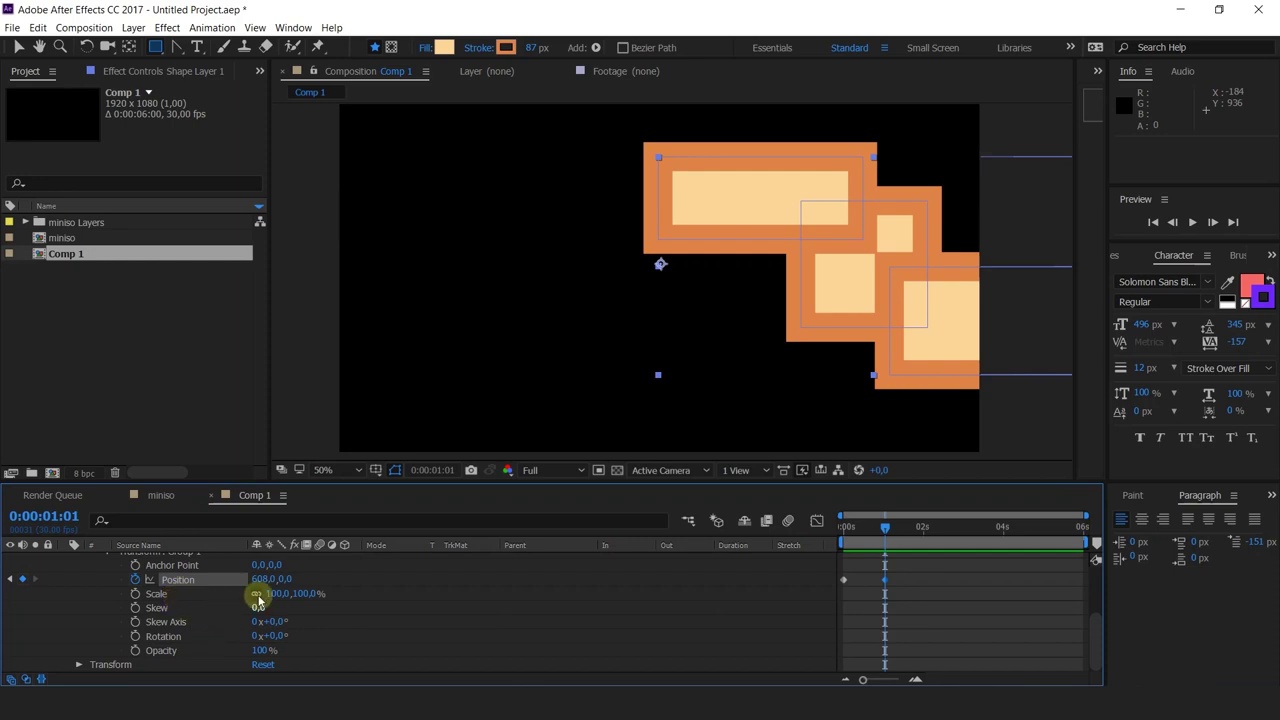
pyautogui.moveTo(260, 607); pyautogui.dragTo(531, 583)
pyautogui.click(531, 583)
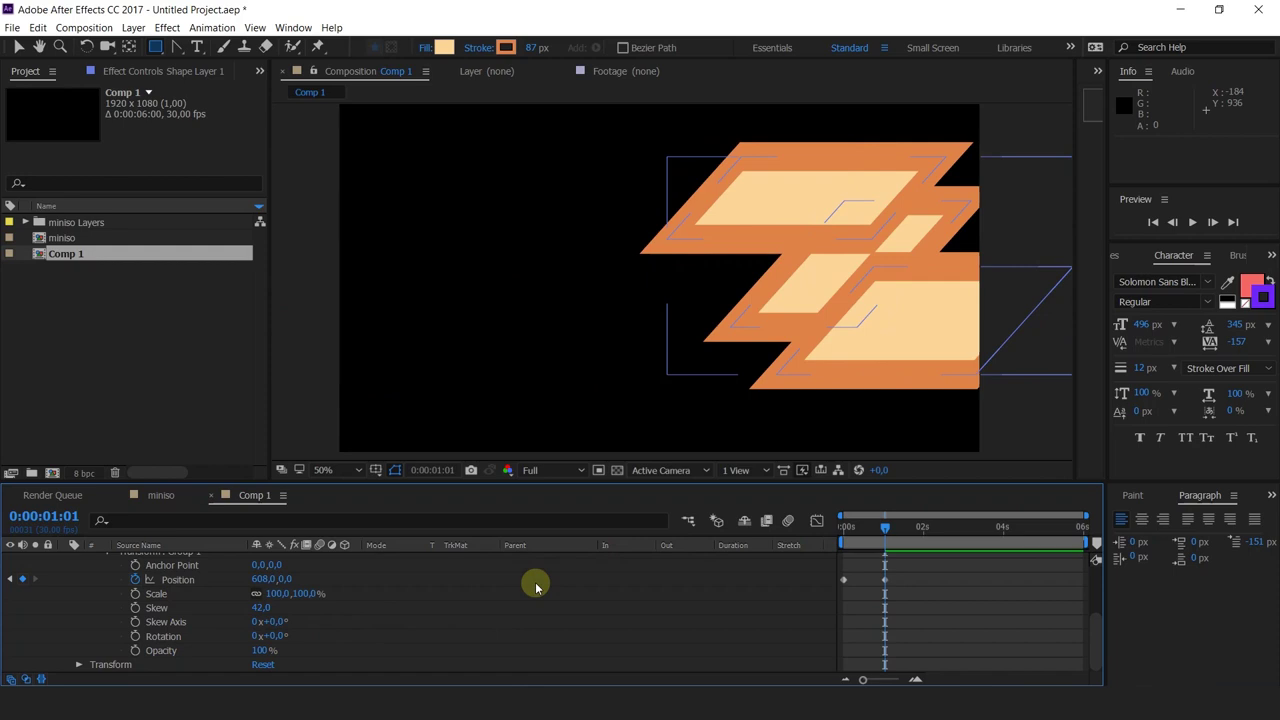
# - Delete Group 1 from the shape contents and remove the emptied Shape Layer 1 from Comp 1
pyautogui.scroll(5, 535, 587)
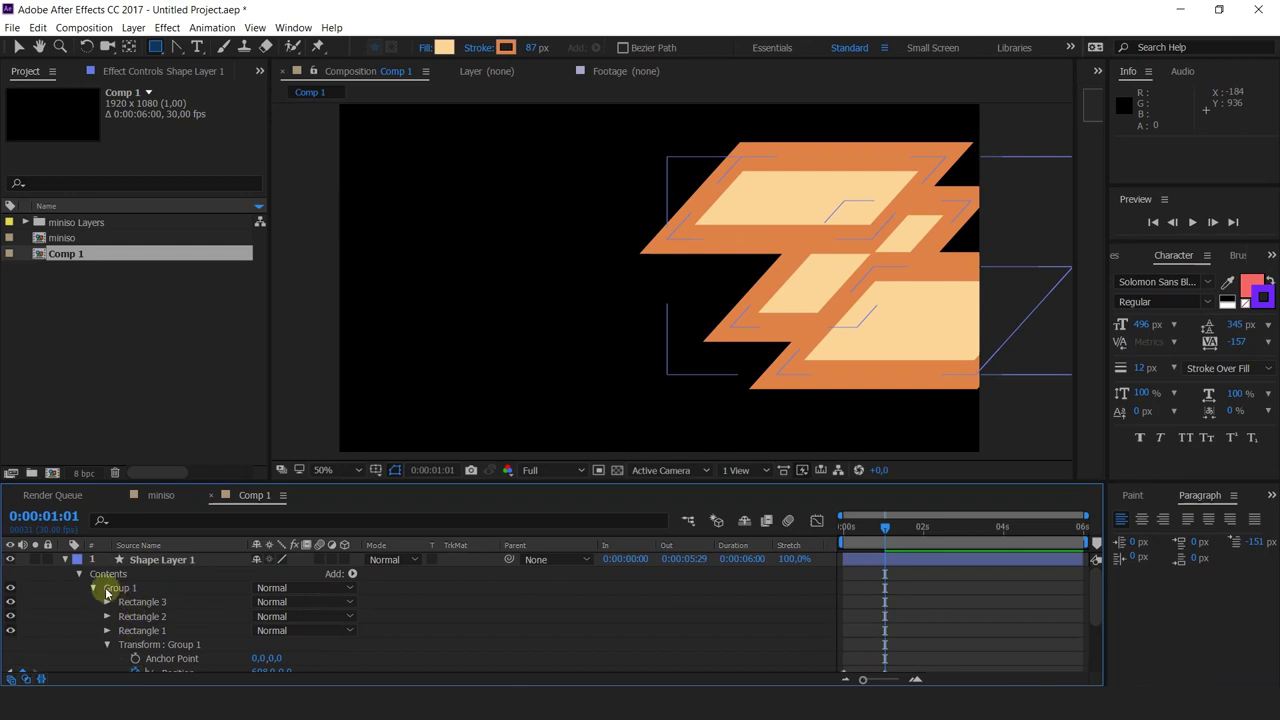
pyautogui.click(117, 588)
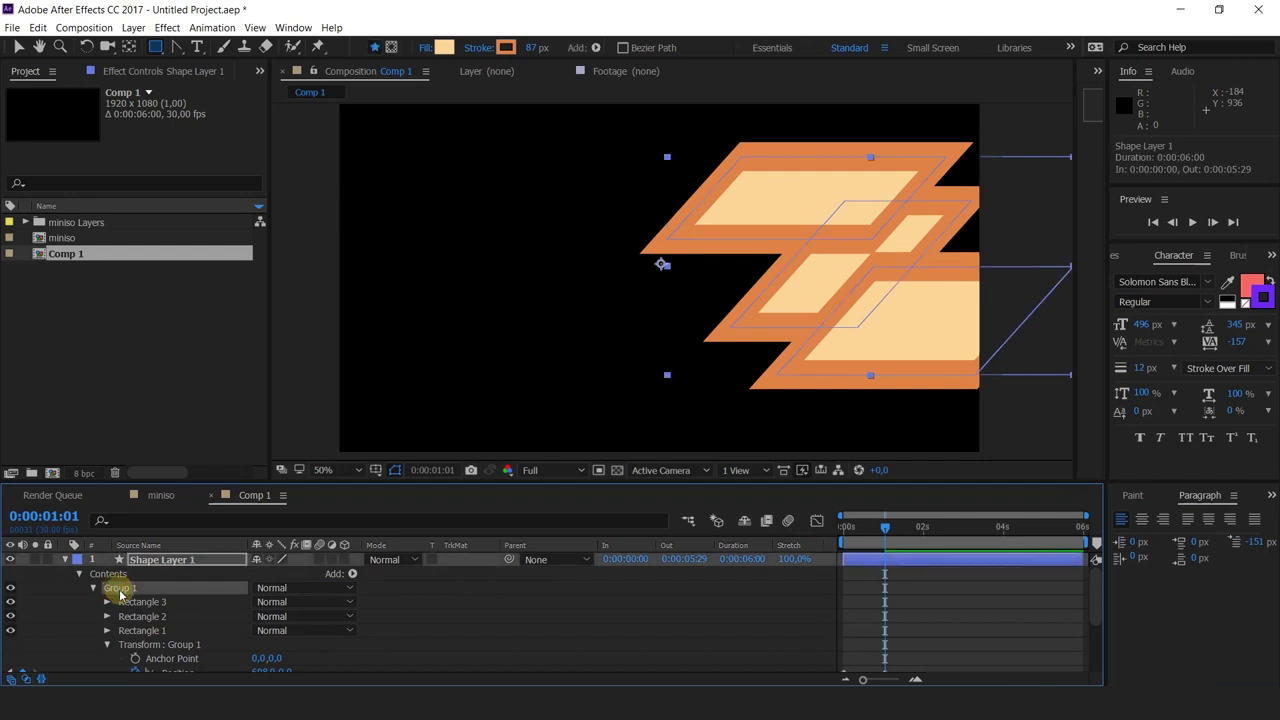
pyautogui.press('Delete')
pyautogui.click(140, 559)
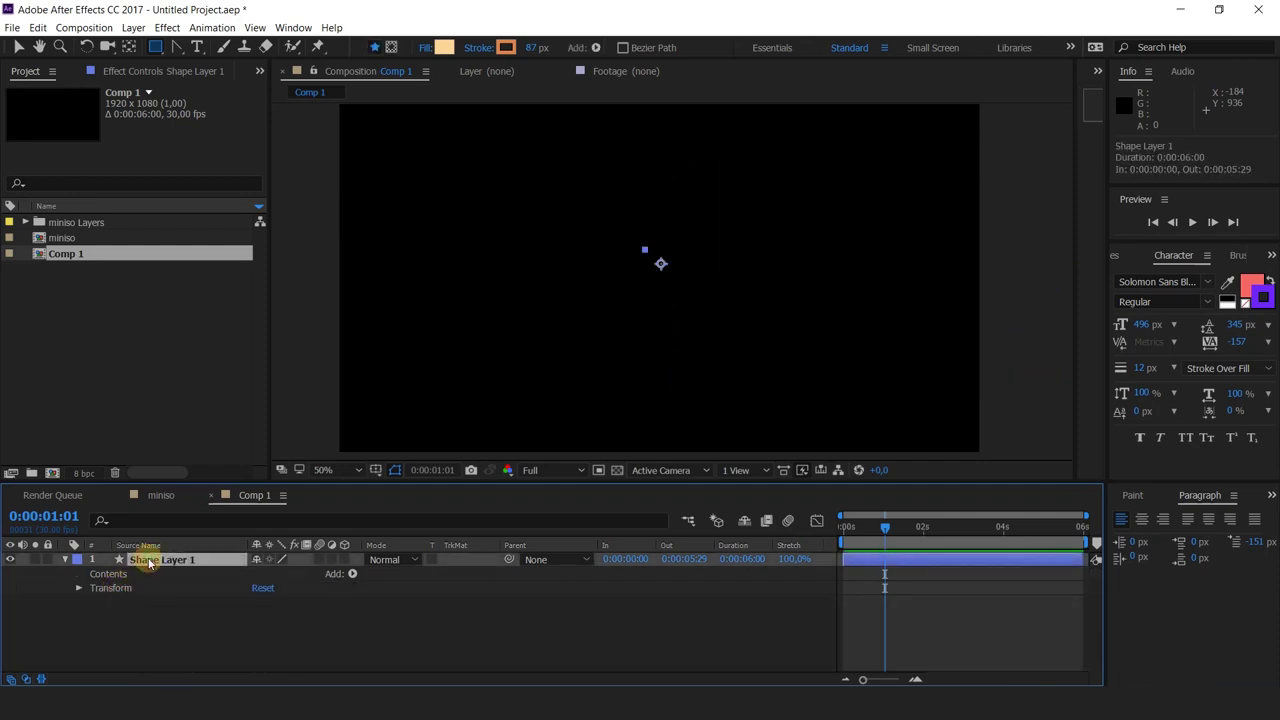
pyautogui.press('Delete')
# - Draw a new square about 400 px wide near the composition's center and add a Gradient Fill to its shape contents
pyautogui.moveTo(592, 189)
pyautogui.mouseDown()
pyautogui.moveTo(689, 306)
pyautogui.moveTo(725, 321)
pyautogui.mouseUp()
pyautogui.click(352, 573)
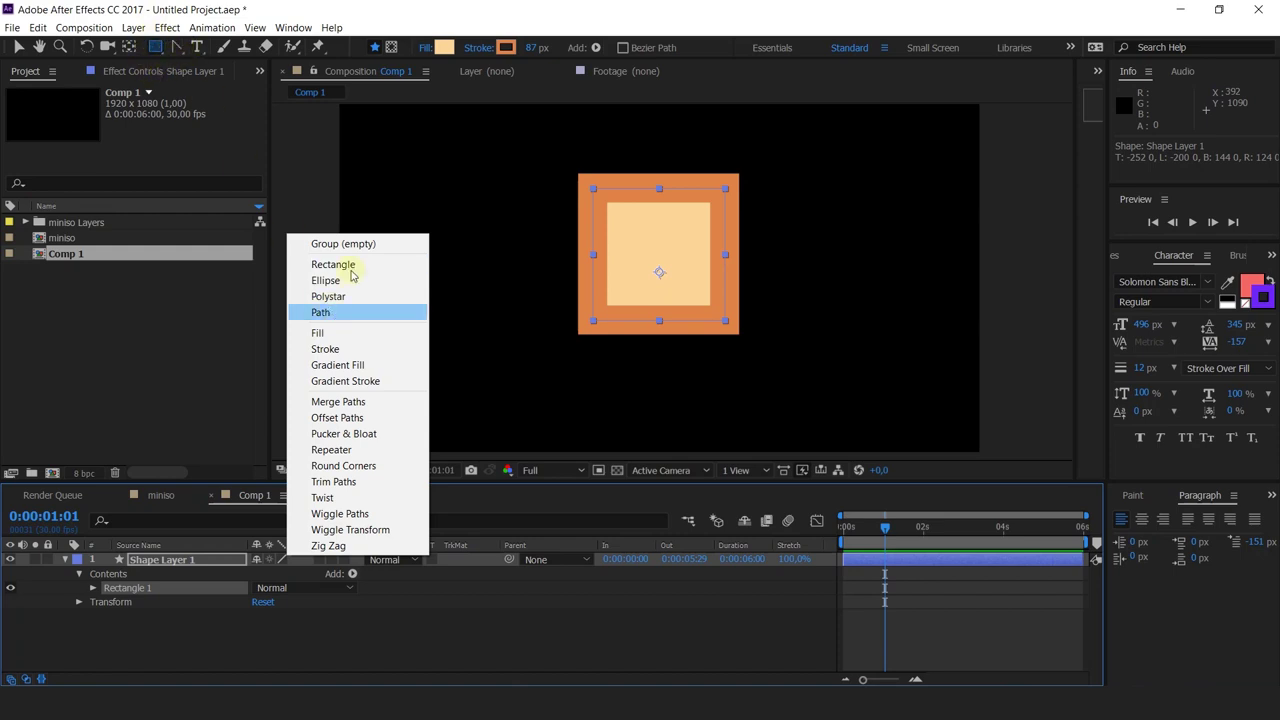
pyautogui.click(382, 368)
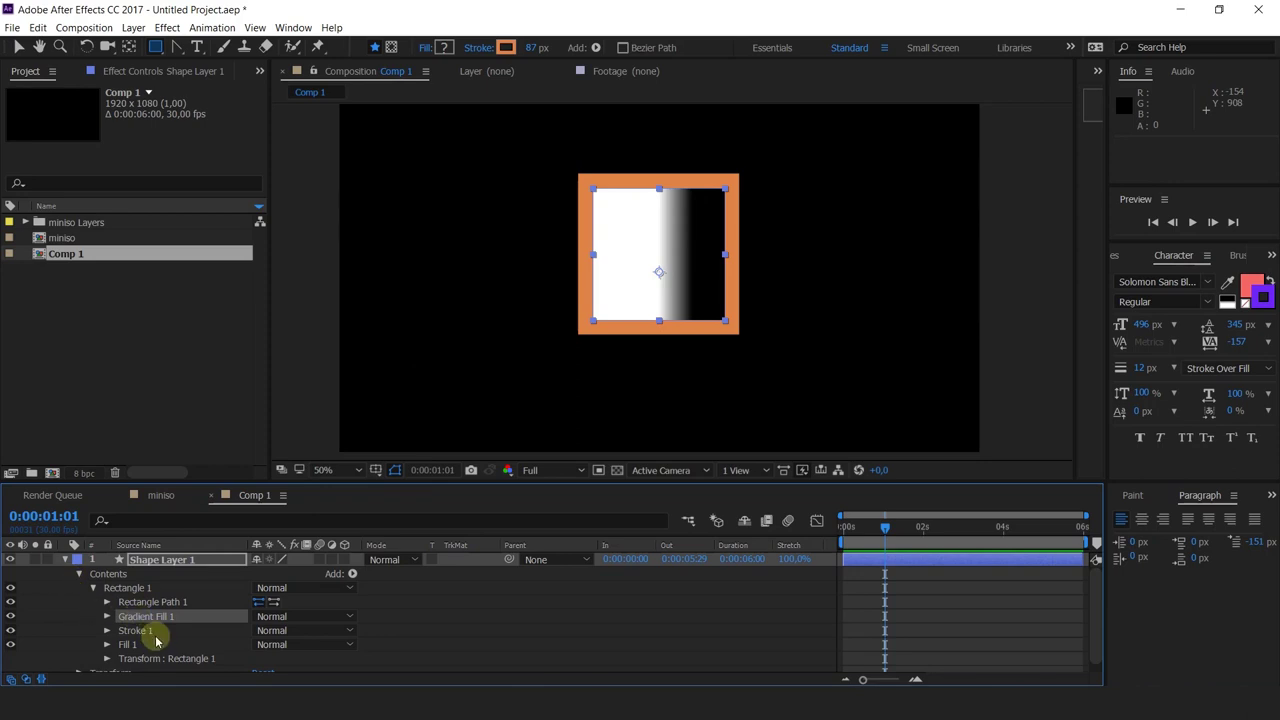
# - Move Gradient Fill 1 below Fill 1 within Rectangle 1 and delete the solid Fill 1
pyautogui.scroll(-1, 156, 640)
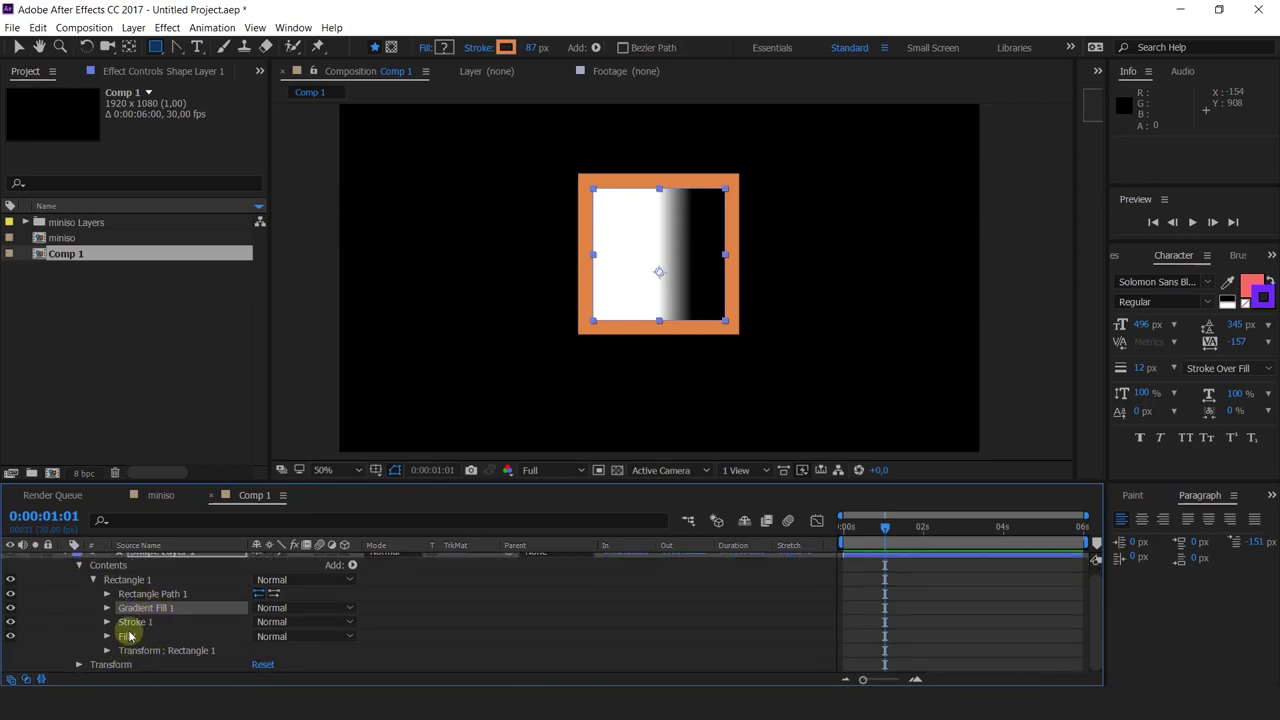
pyautogui.moveTo(134, 608); pyautogui.dragTo(124, 640)
pyautogui.click(136, 624)
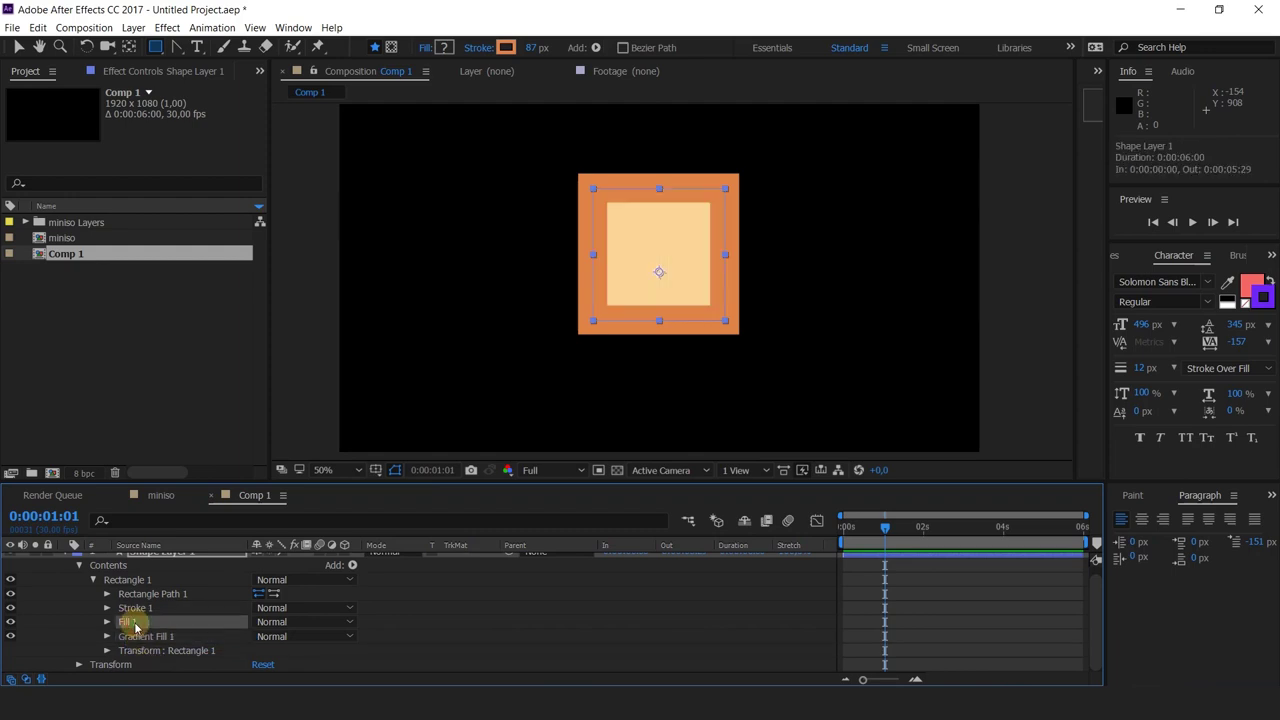
pyautogui.press('Delete')
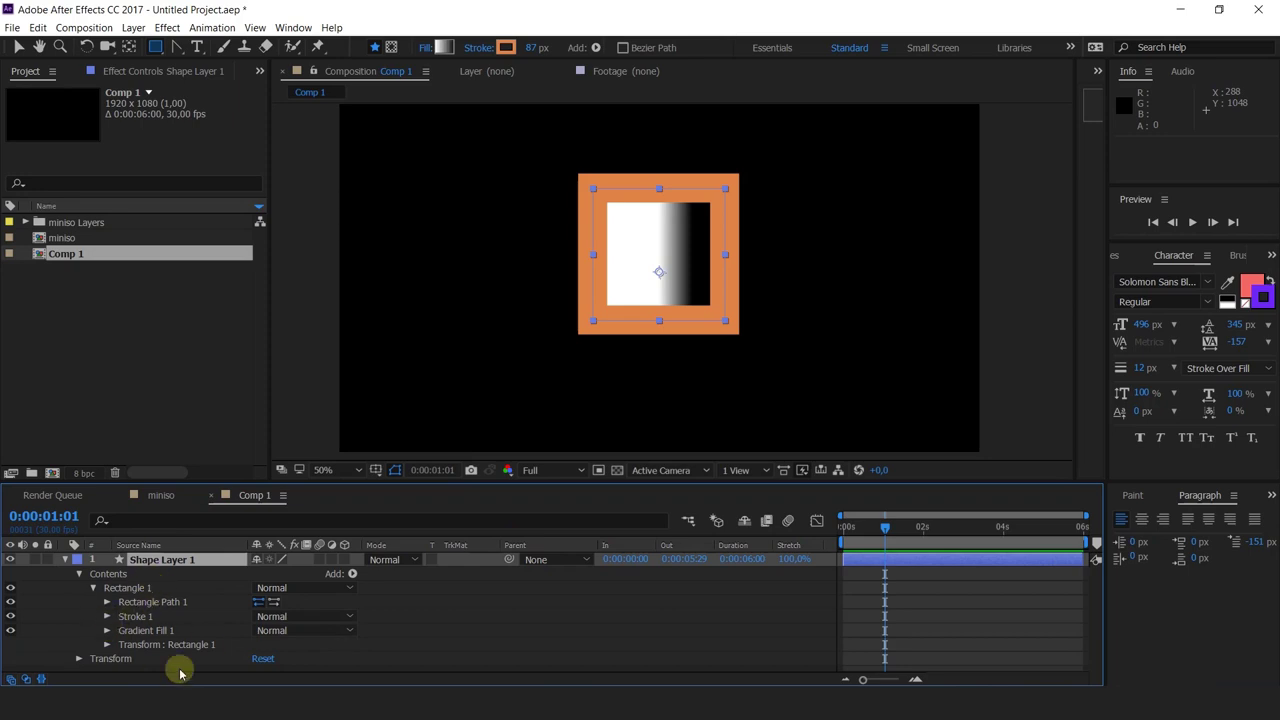
# - Edit Gradient Fill 1's colors, setting the start color stop to FF8C8C and the end stop to C40000
pyautogui.click(107, 630)
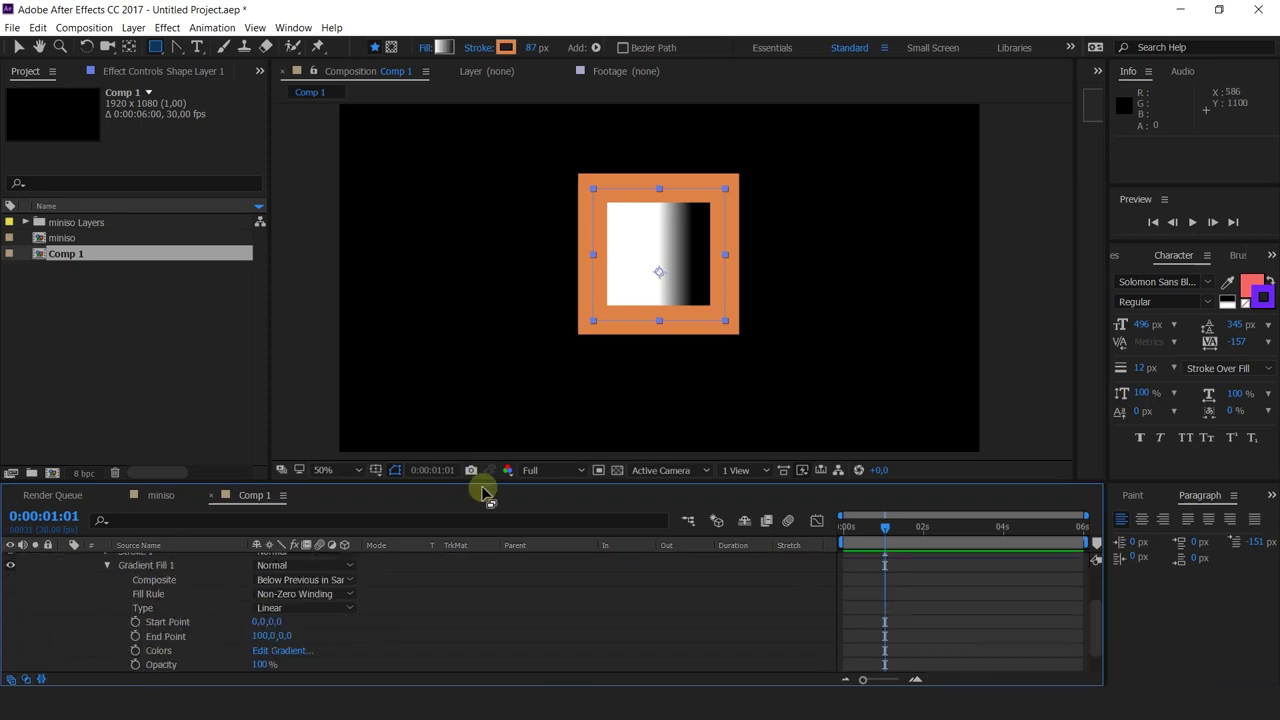
pyautogui.moveTo(480, 482); pyautogui.dragTo(517, 360)
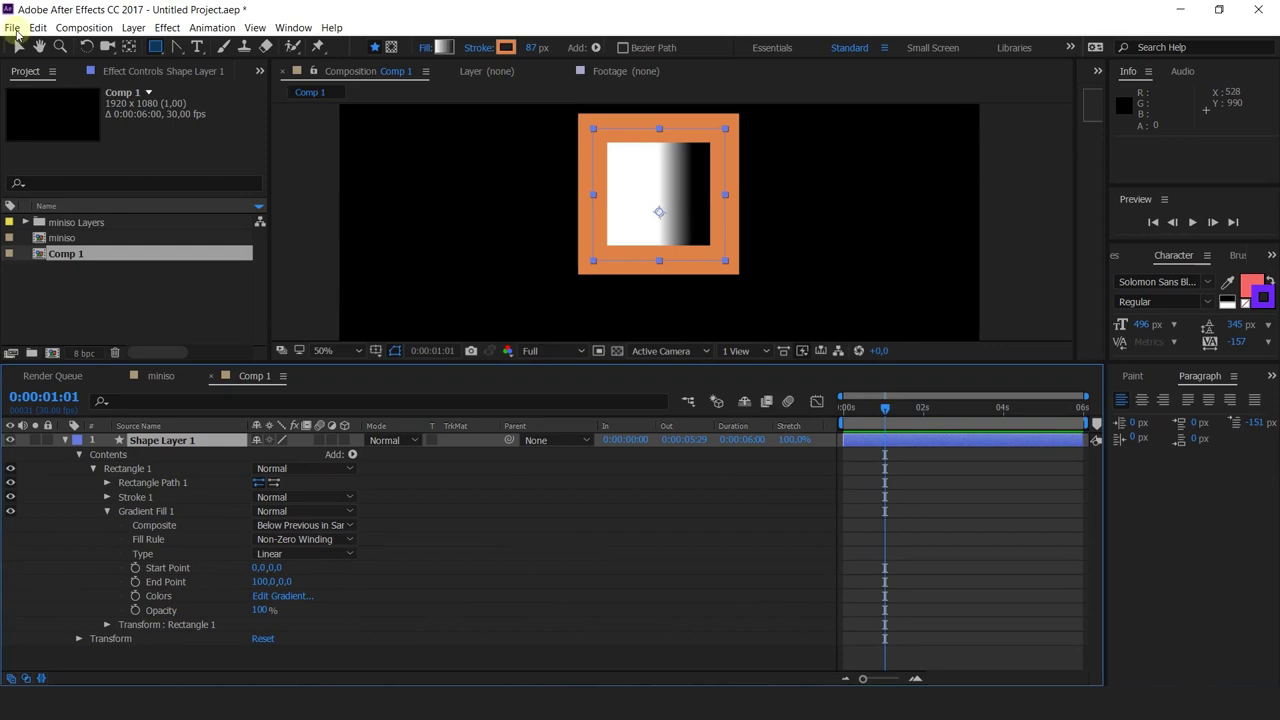
pyautogui.click(17, 47)
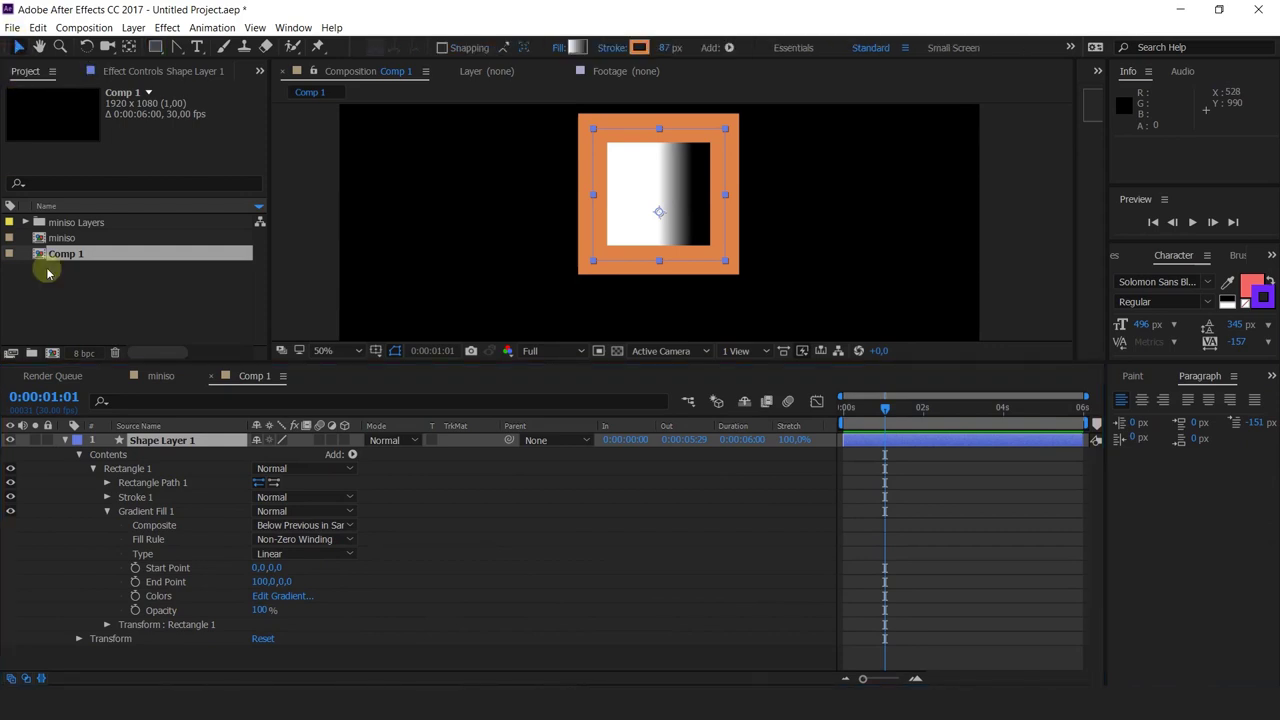
pyautogui.click(283, 595)
pyautogui.moveTo(830, 75); pyautogui.dragTo(829, 214)
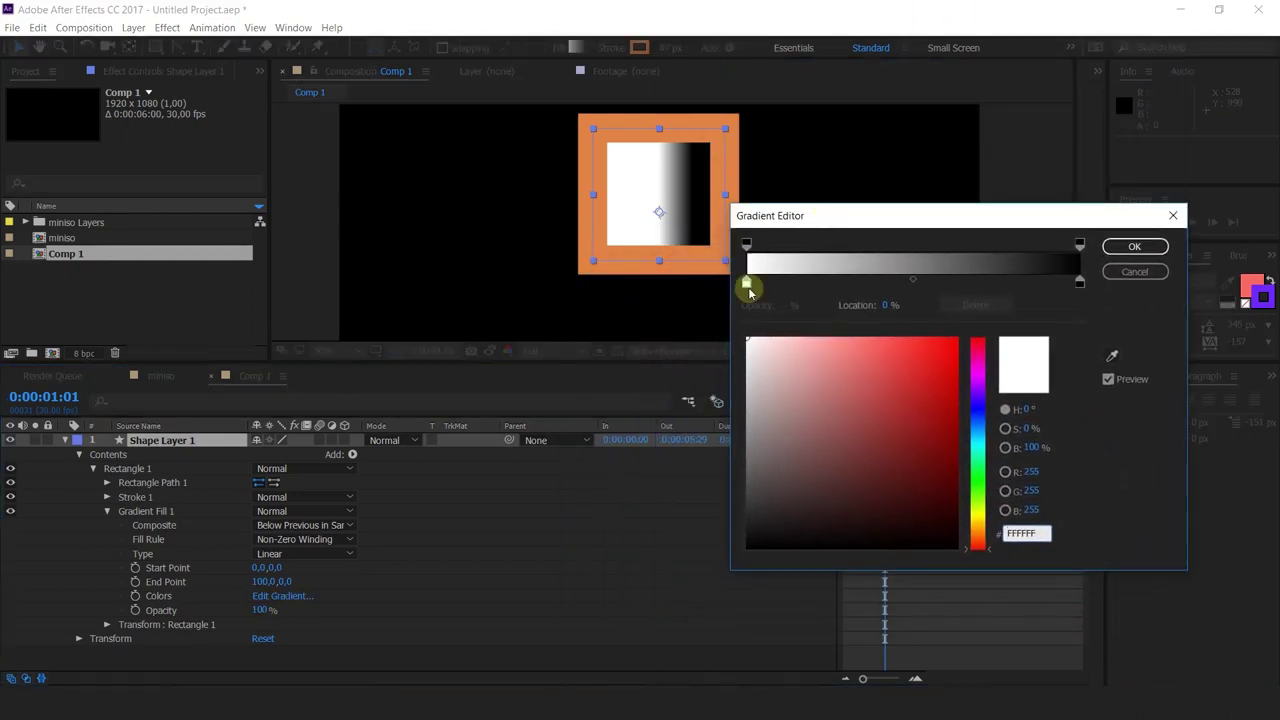
pyautogui.click(841, 337)
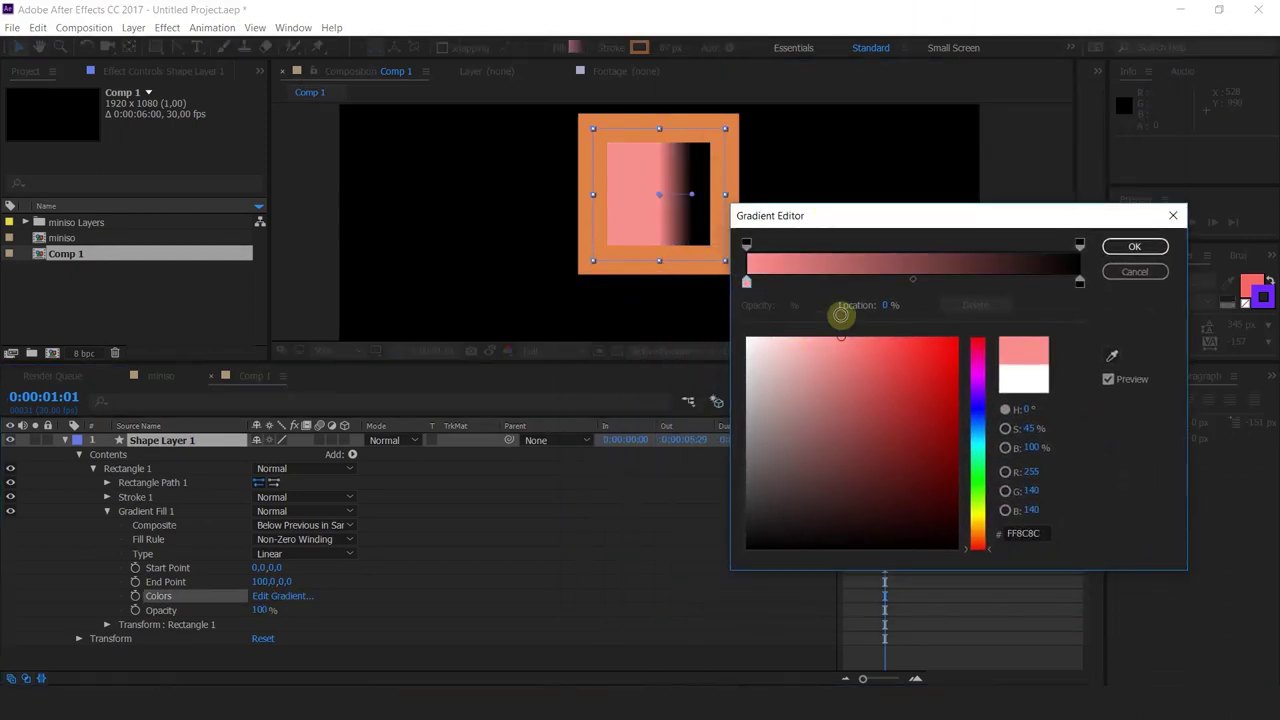
pyautogui.click(1079, 282)
pyautogui.click(941, 338)
pyautogui.moveTo(981, 384); pyautogui.dragTo(981, 384)
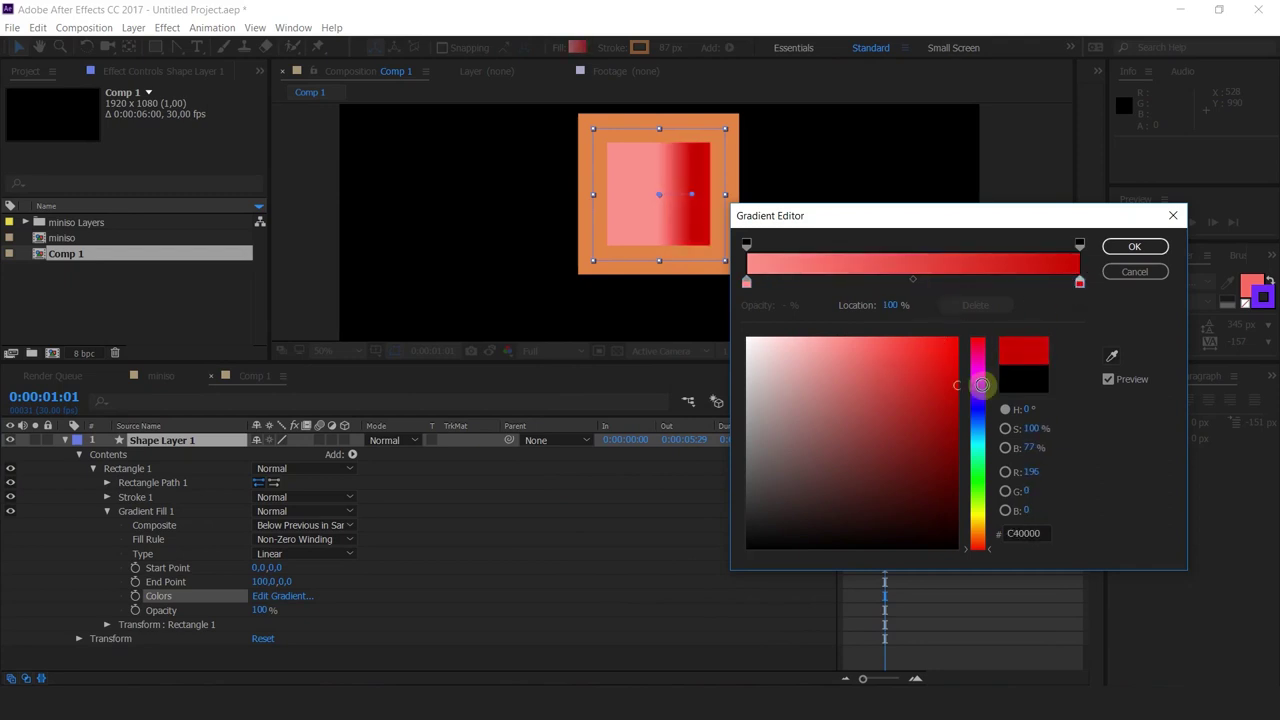
# - Shift the gradient's color midpoint to 30.6% and slightly lower the opacity of the starting opacity stop
pyautogui.moveTo(919, 284); pyautogui.dragTo(848, 279)
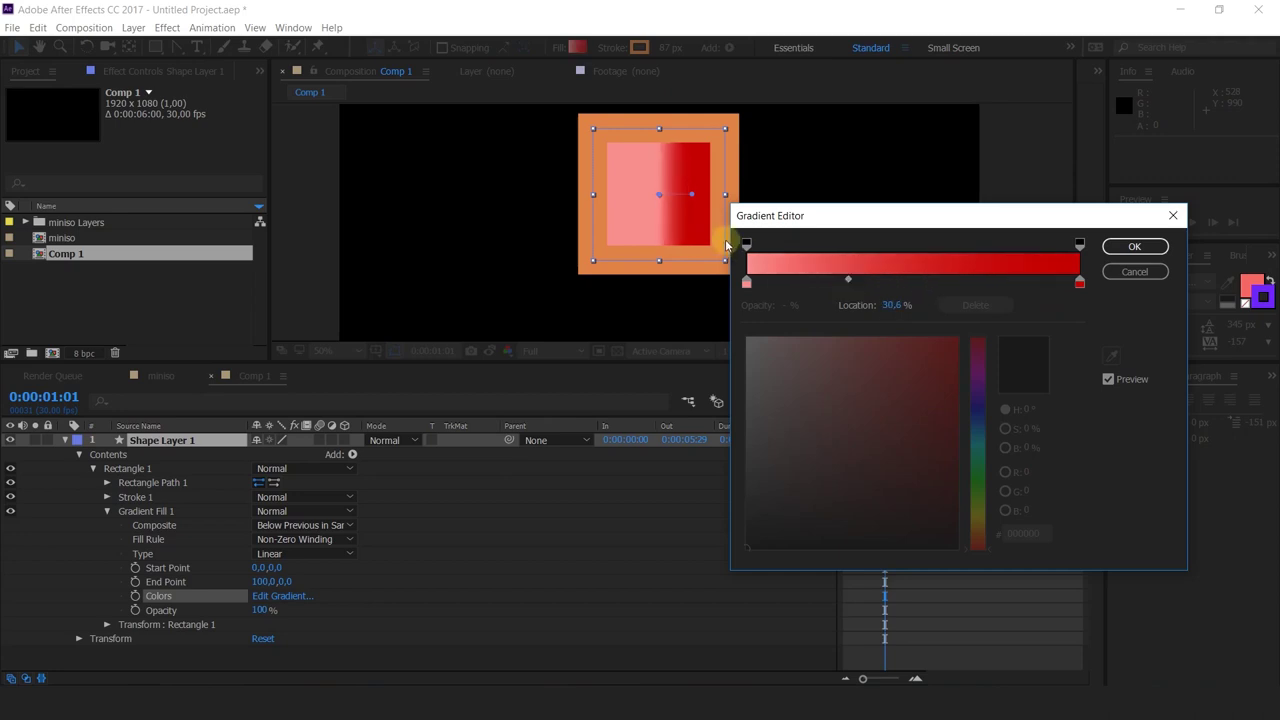
pyautogui.click(746, 248)
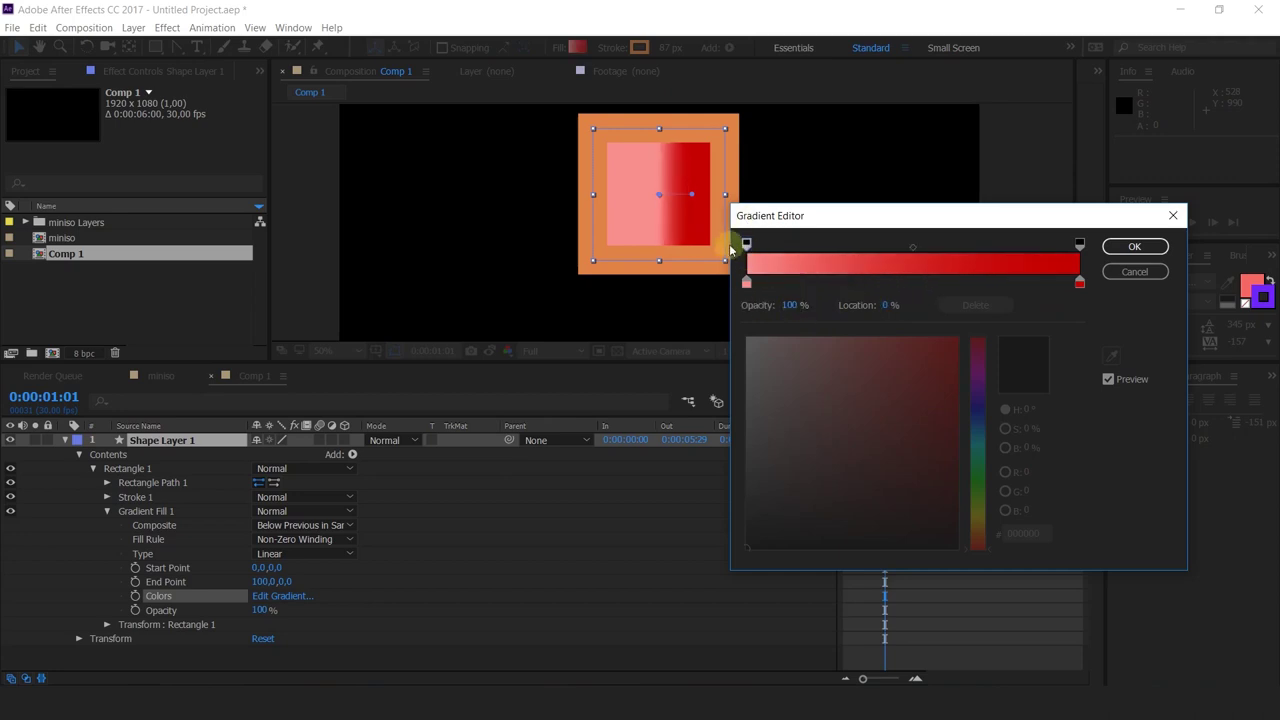
pyautogui.moveTo(790, 305); pyautogui.dragTo(1270, 278)
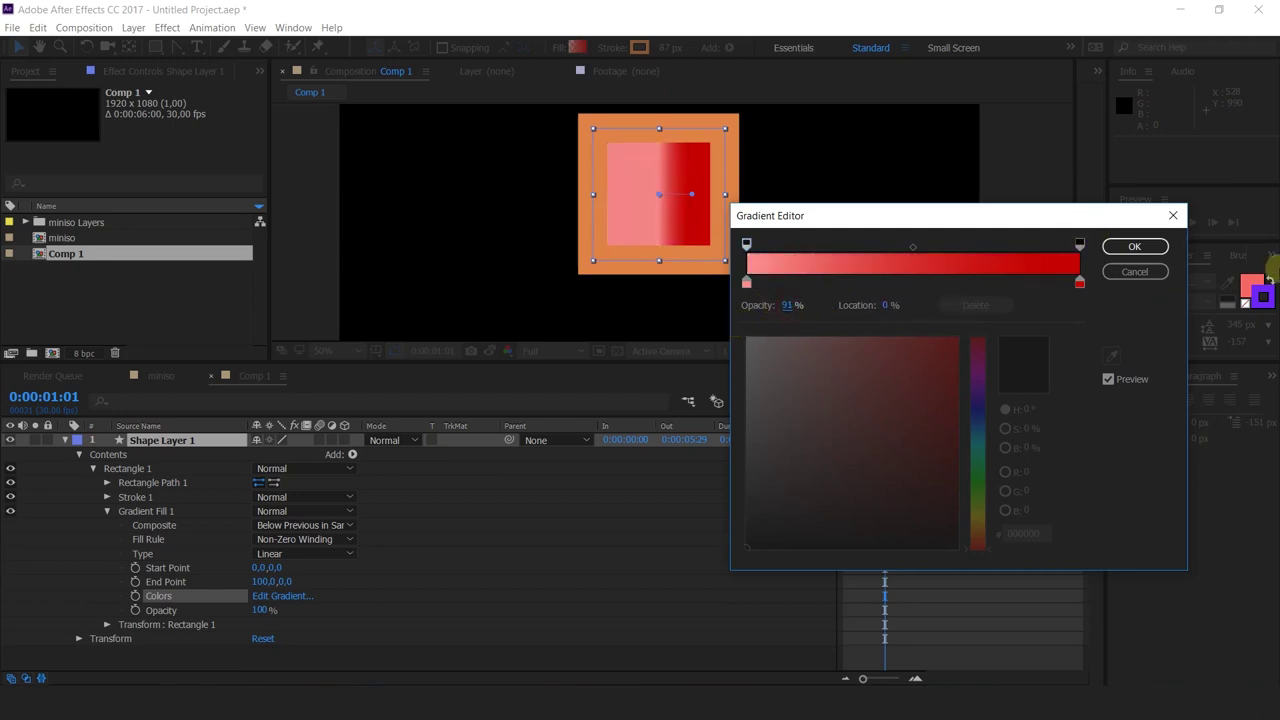
# - Add three inner color stops, using FF8CEC at 77.7% and 8C9AFF at 29.2%, plus a 0% opacity stop at 48.3%
pyautogui.click(747, 285)
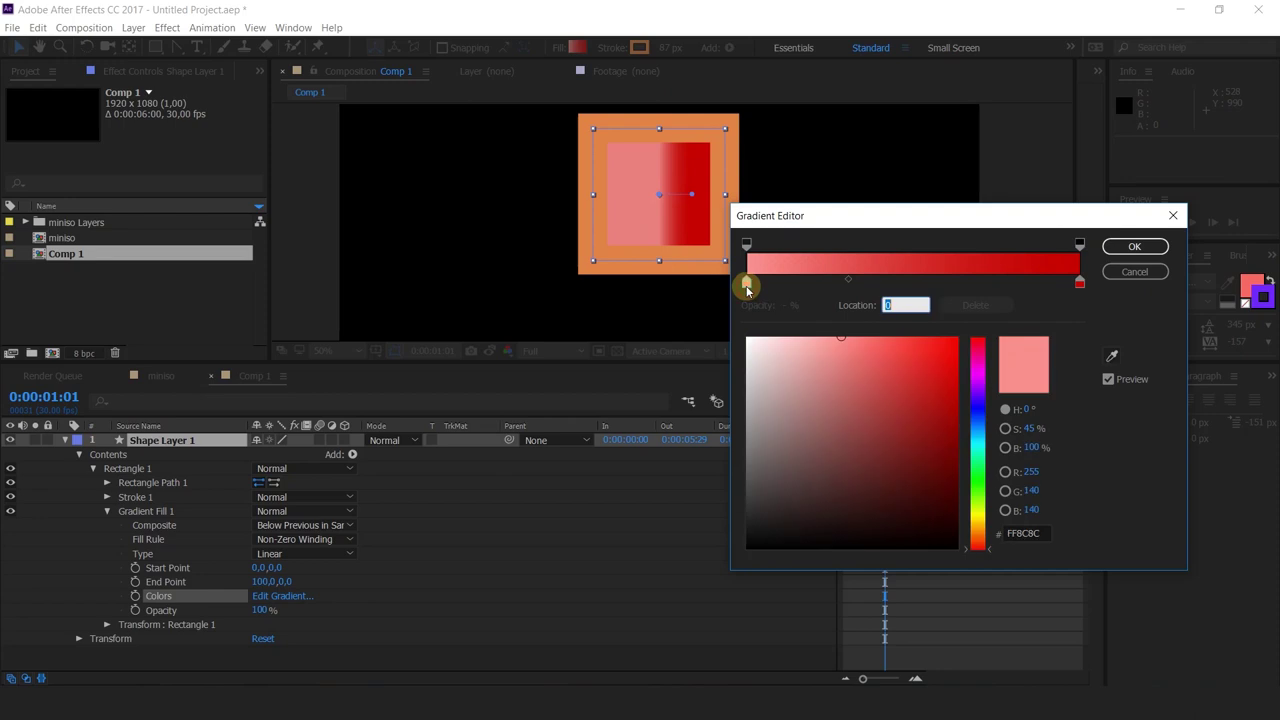
pyautogui.click(929, 283)
pyautogui.click(844, 283)
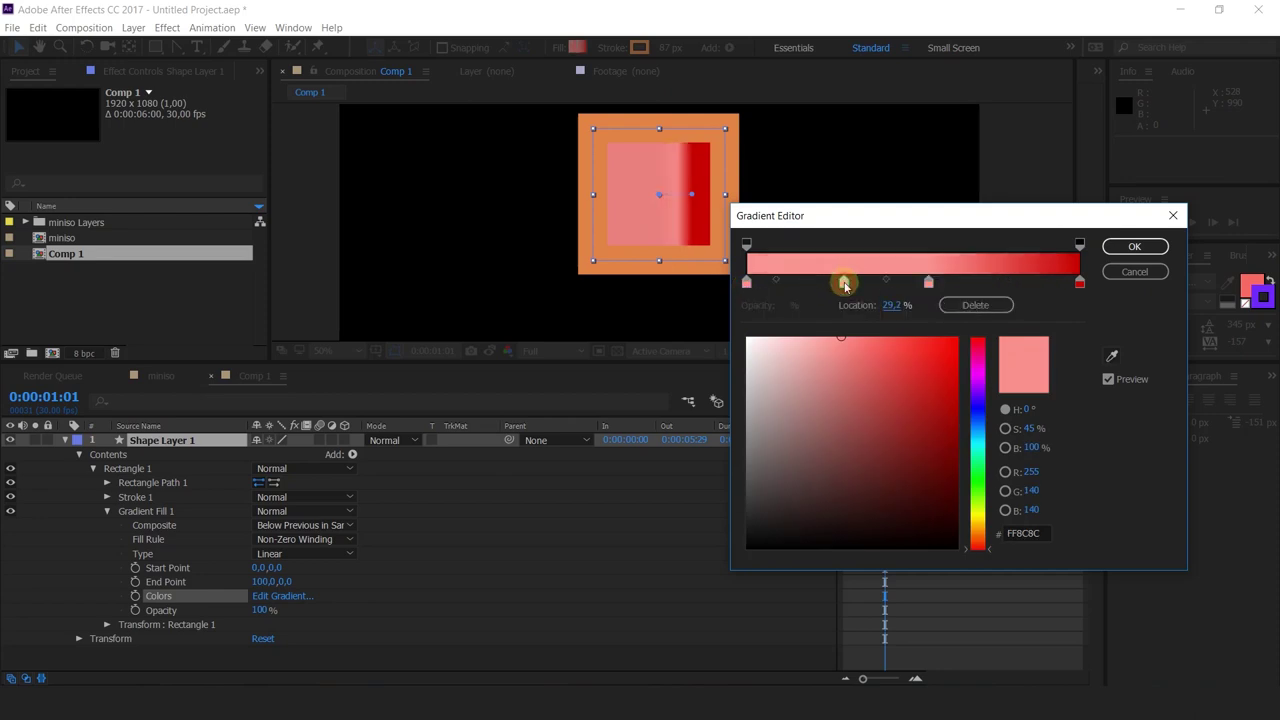
pyautogui.click(1006, 283)
pyautogui.click(978, 360)
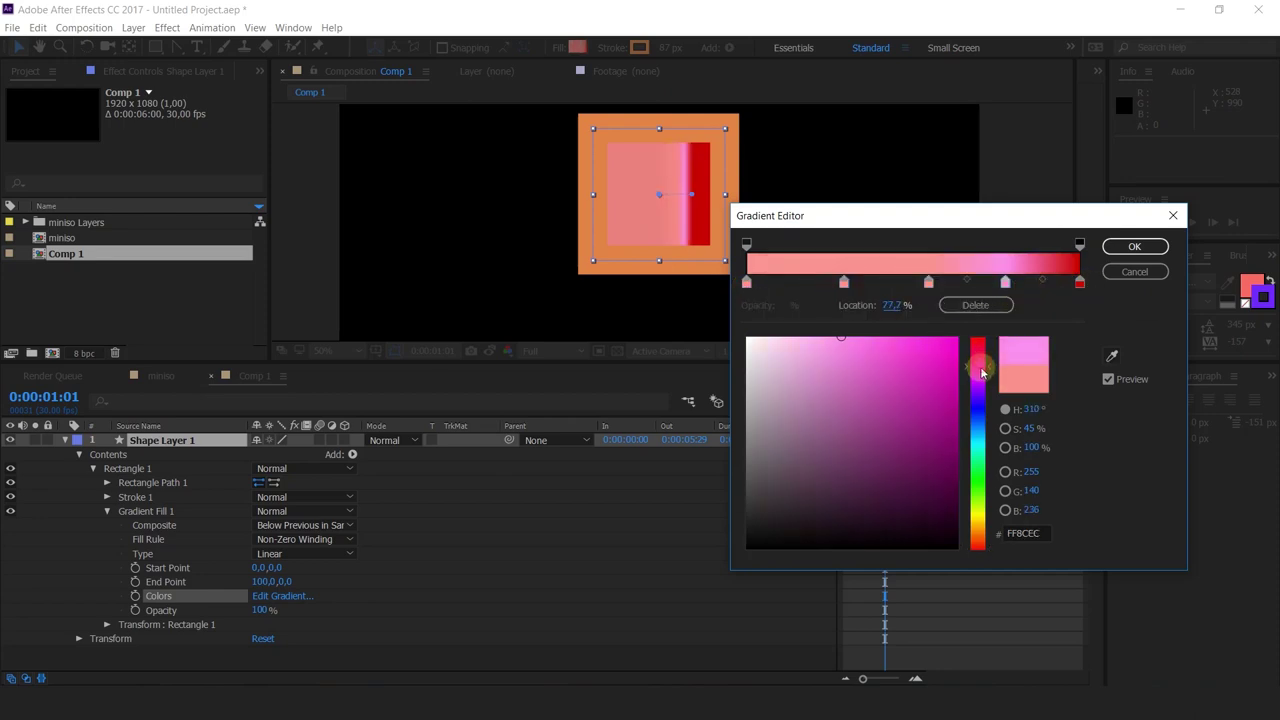
pyautogui.click(844, 283)
pyautogui.moveTo(980, 368); pyautogui.dragTo(976, 410)
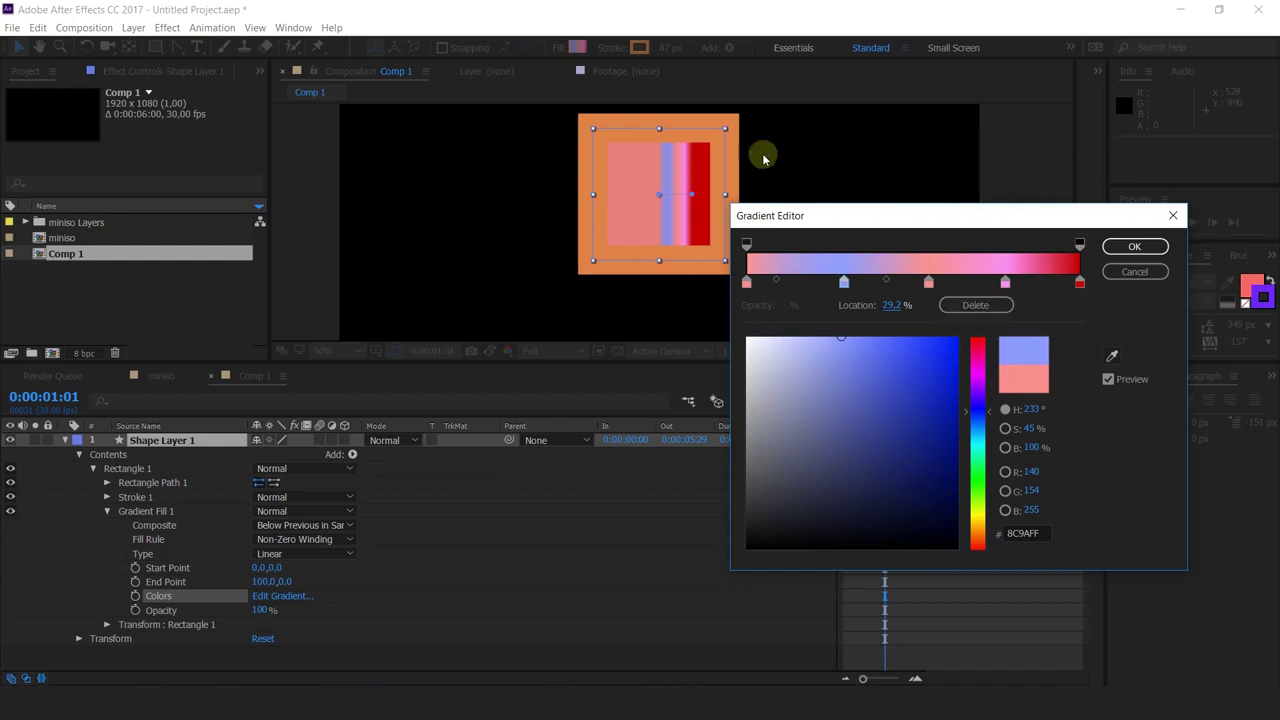
pyautogui.click(907, 245)
pyautogui.moveTo(794, 306); pyautogui.dragTo(744, 318)
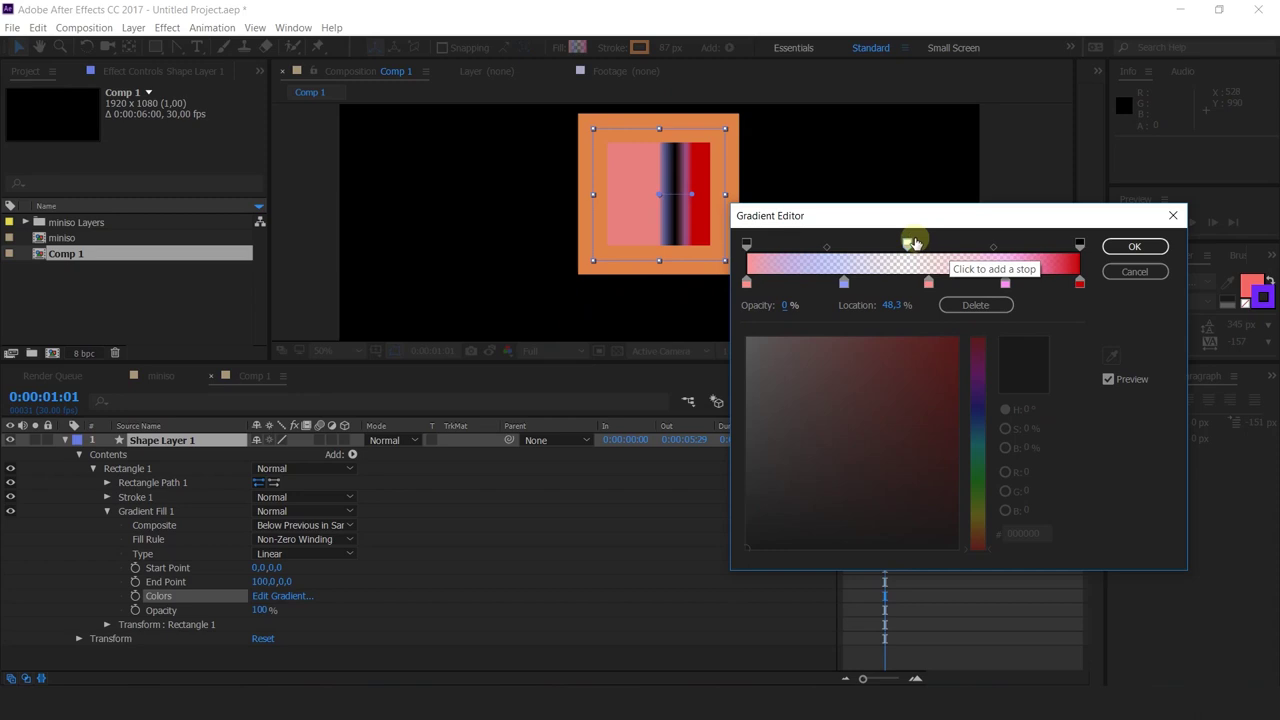
# - Remove the three inner color stops and the middle opacity stop, and confirm the two-color gradient
pyautogui.click(843, 284)
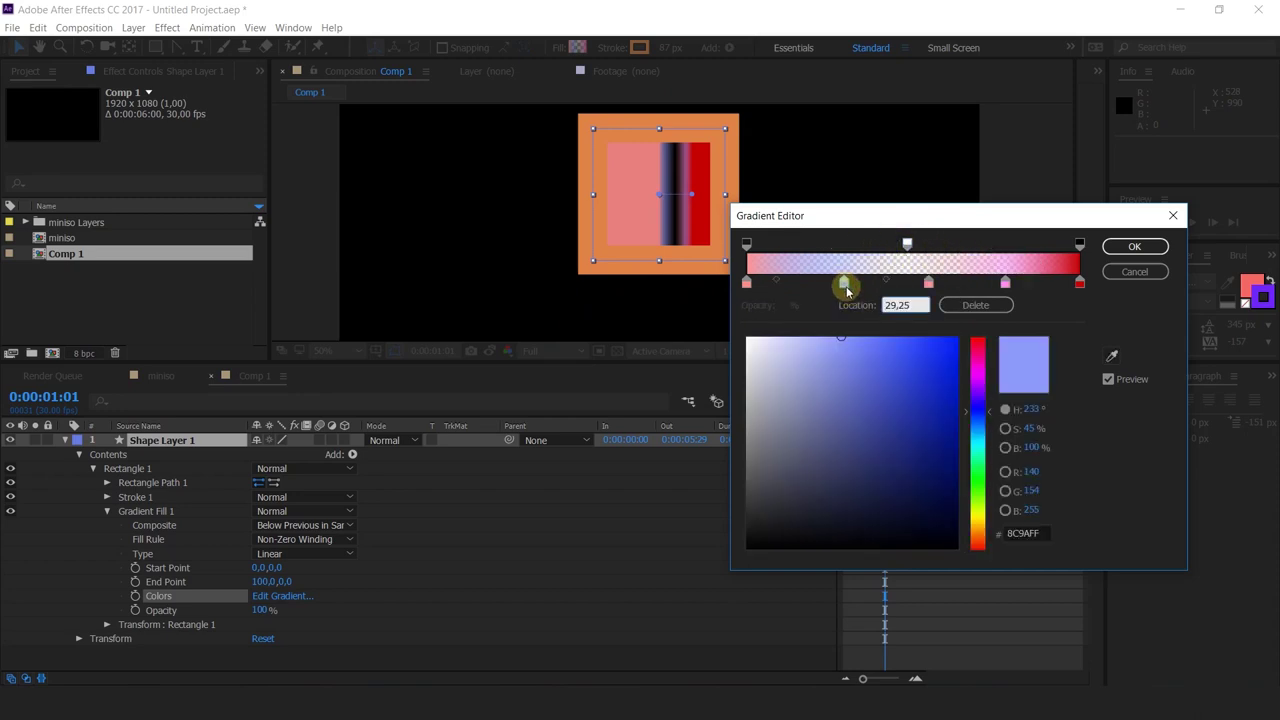
pyautogui.click(973, 304)
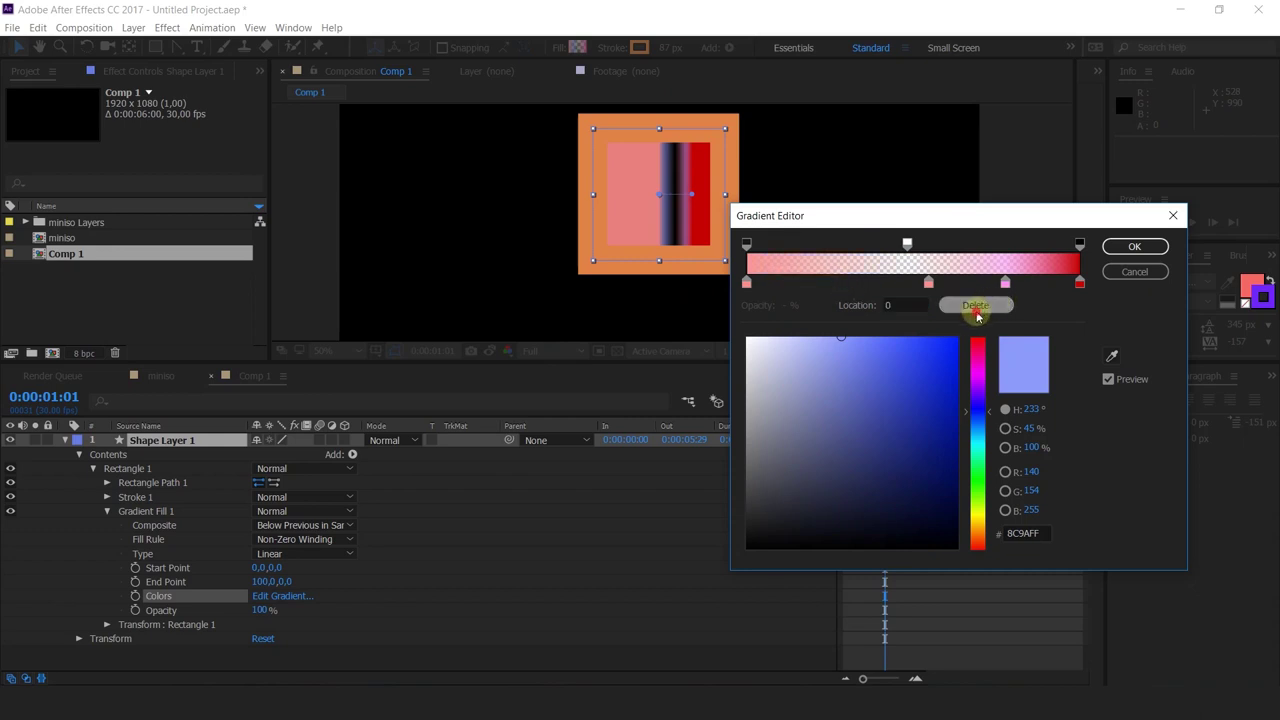
pyautogui.click(932, 284)
pyautogui.moveTo(936, 289)
pyautogui.mouseDown()
pyautogui.moveTo(971, 292)
pyautogui.moveTo(913, 290)
pyautogui.mouseUp()
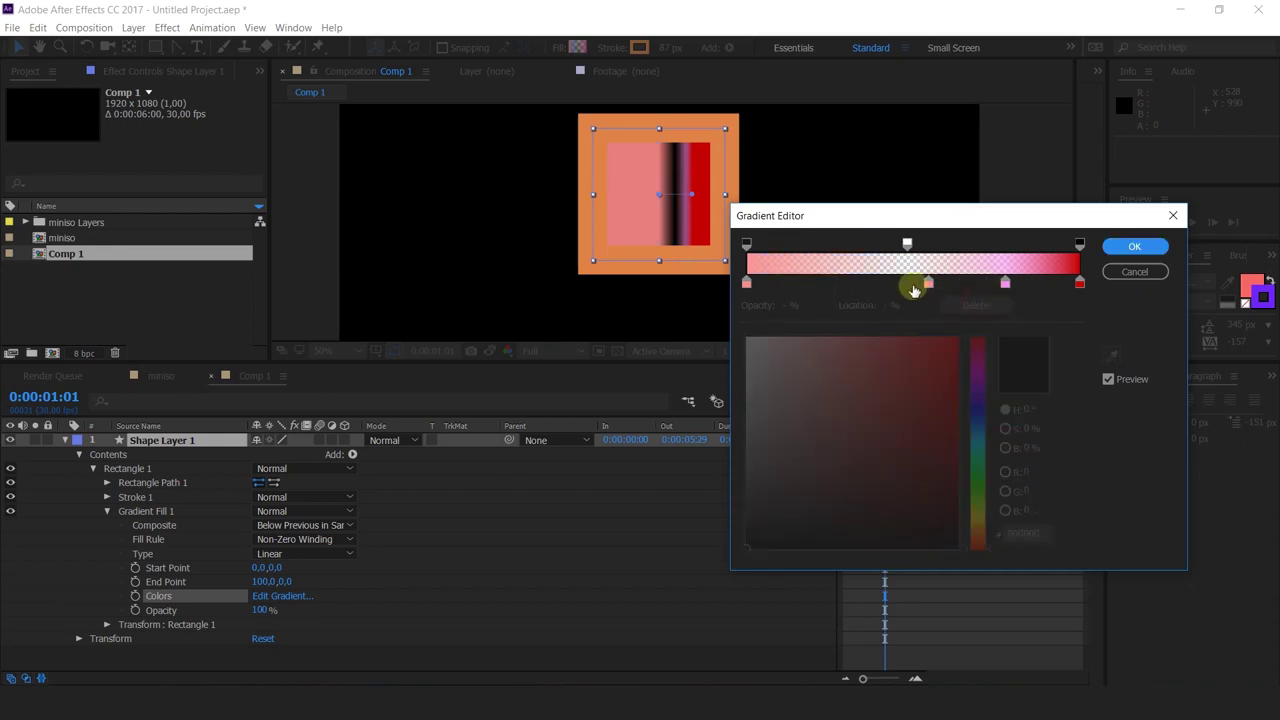
pyautogui.click(932, 285)
pyautogui.click(975, 304)
pyautogui.click(1005, 284)
pyautogui.click(981, 306)
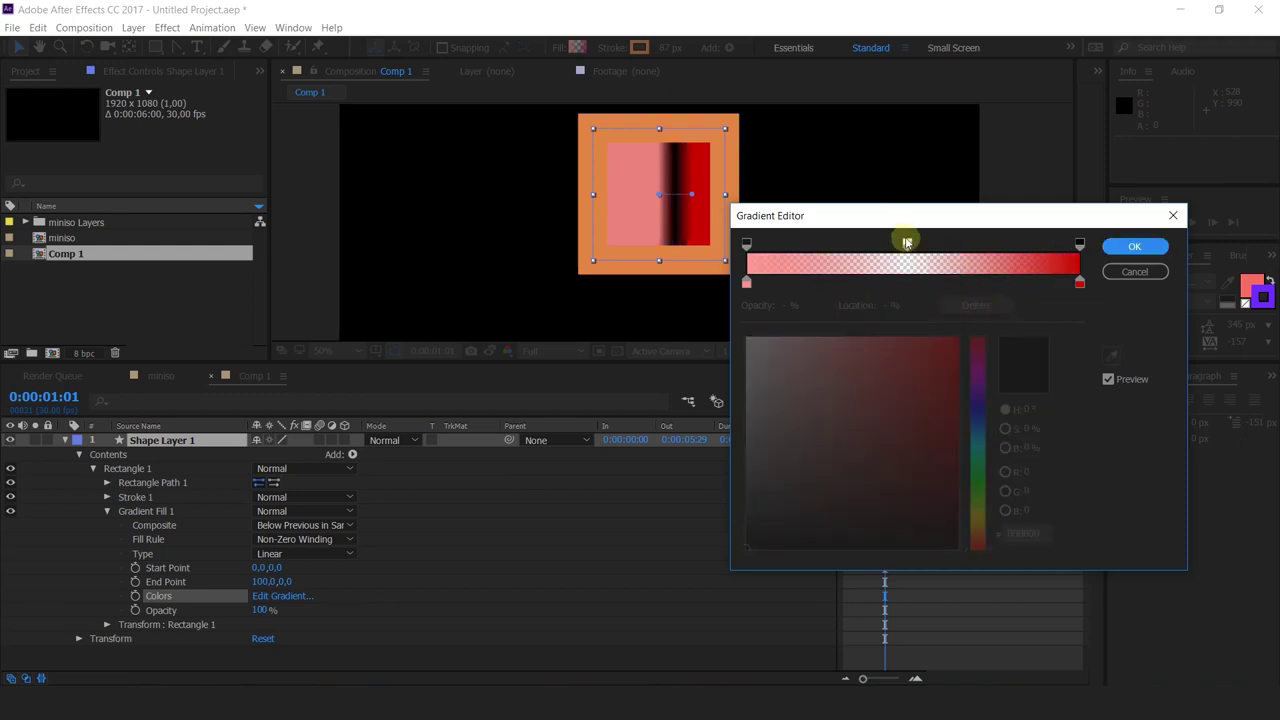
pyautogui.moveTo(907, 242); pyautogui.dragTo(886, 323)
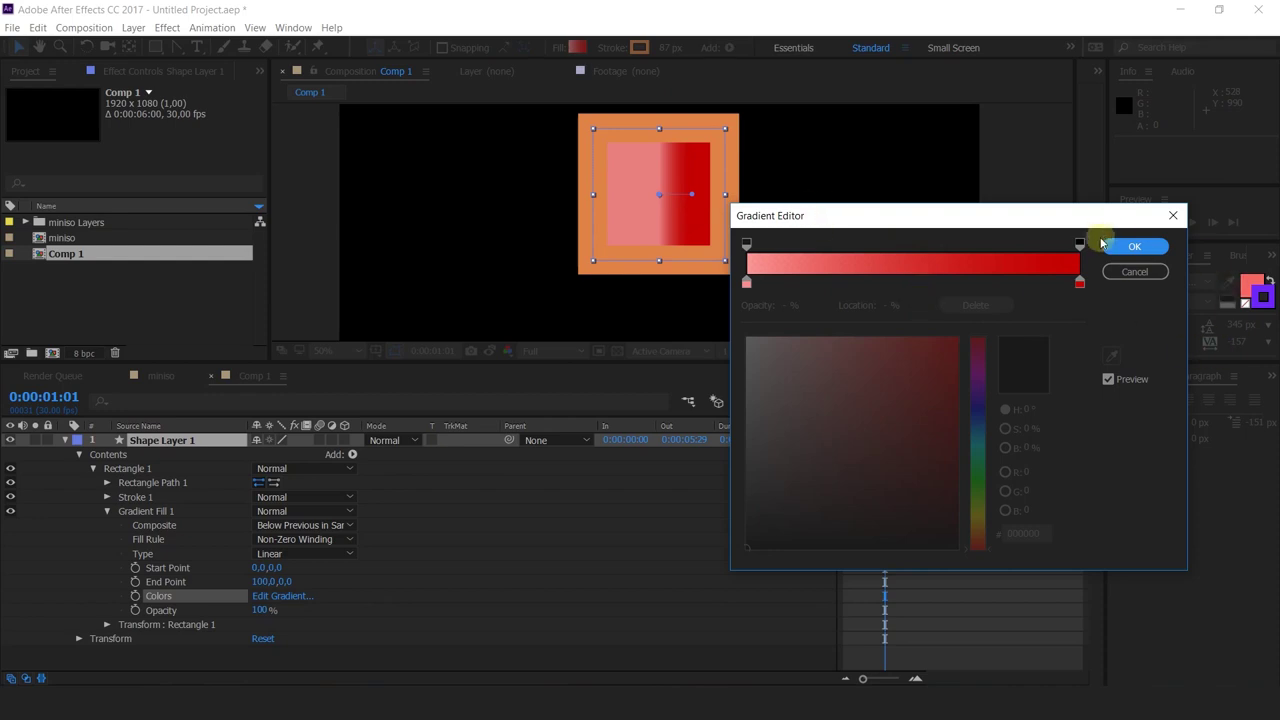
pyautogui.click(1133, 247)
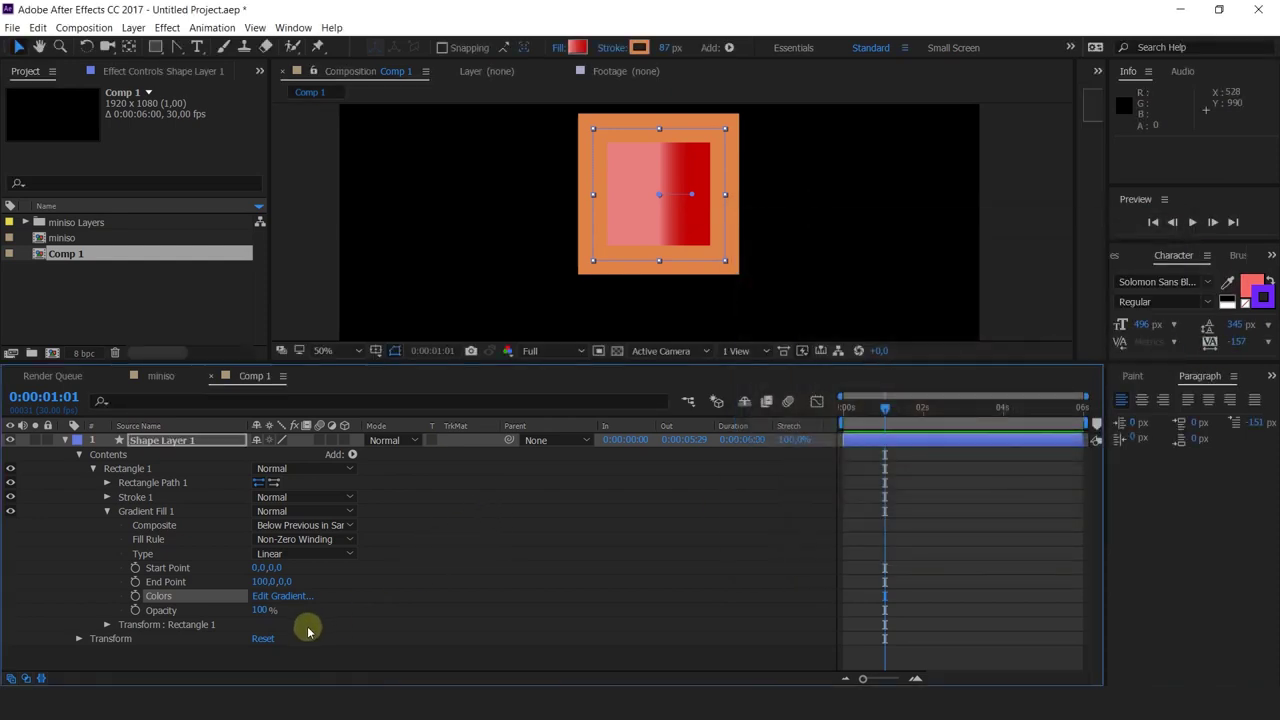
# - Place the gradient's Start Point at -108,-104 and End Point at 152,158, and set its Type to Radial
pyautogui.moveTo(263, 614); pyautogui.dragTo(389, 601)
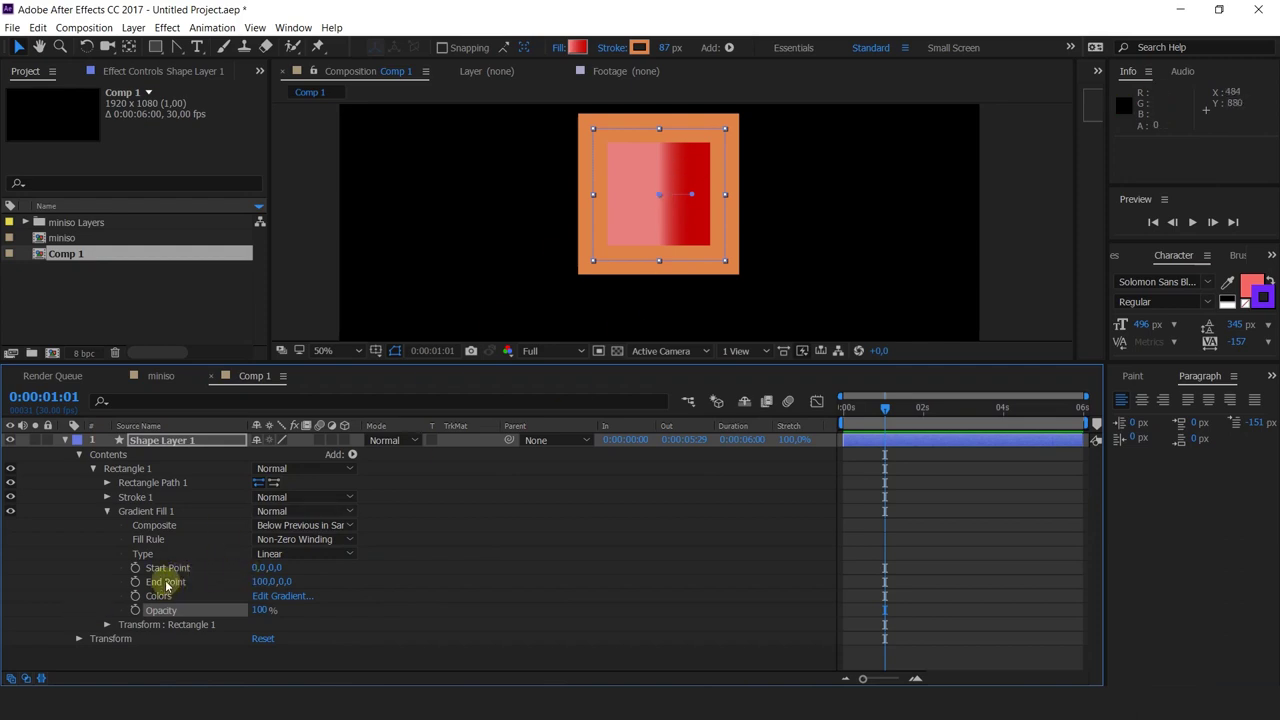
pyautogui.moveTo(658, 197); pyautogui.dragTo(628, 167)
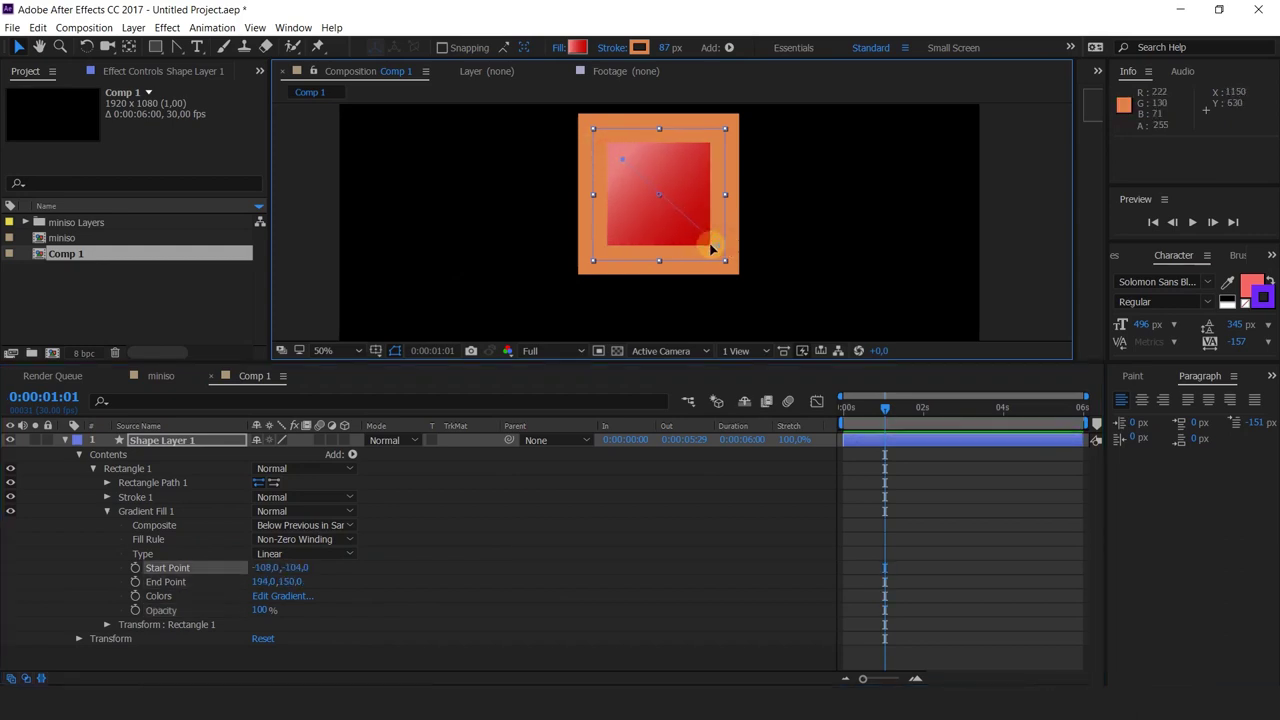
pyautogui.moveTo(712, 248); pyautogui.dragTo(708, 248)
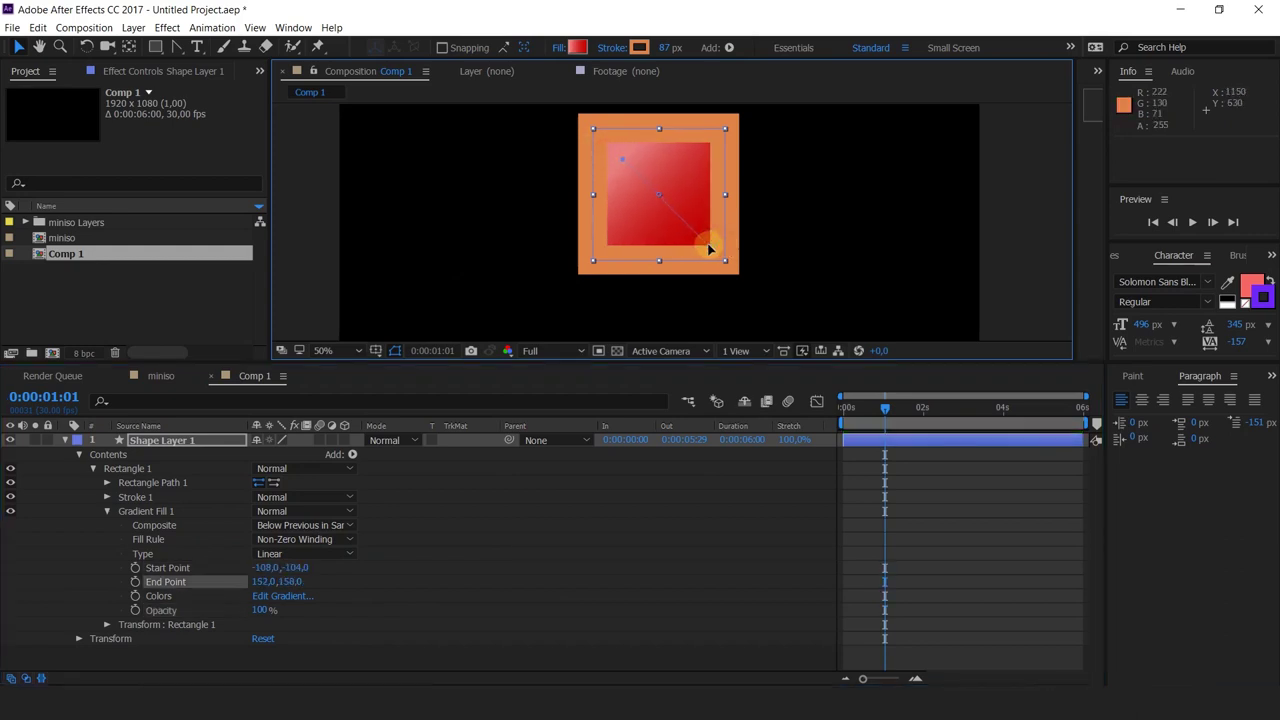
pyautogui.click(293, 555)
pyautogui.click(300, 587)
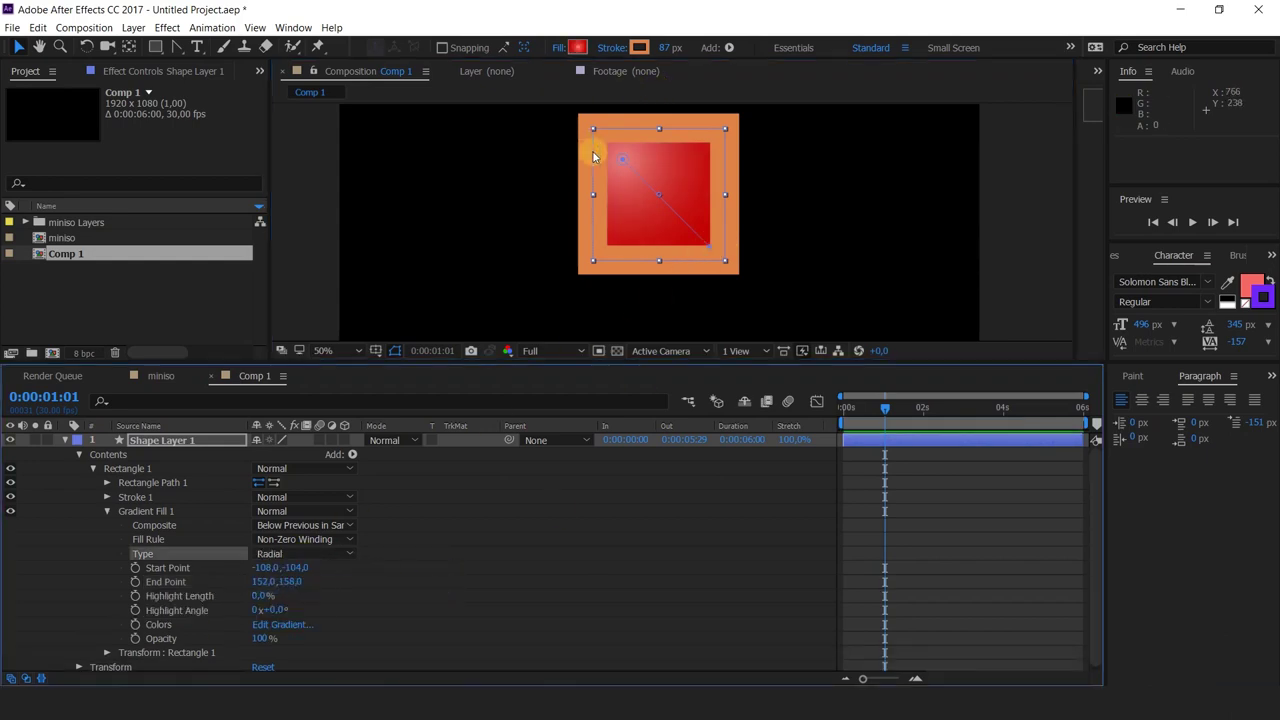
# - Move the radial gradient's Start Point to -24,8 near the square's center and its End Point outside the square to 392,-74
pyautogui.moveTo(622, 161); pyautogui.dragTo(655, 199)
pyautogui.moveTo(708, 246); pyautogui.dragTo(776, 167)
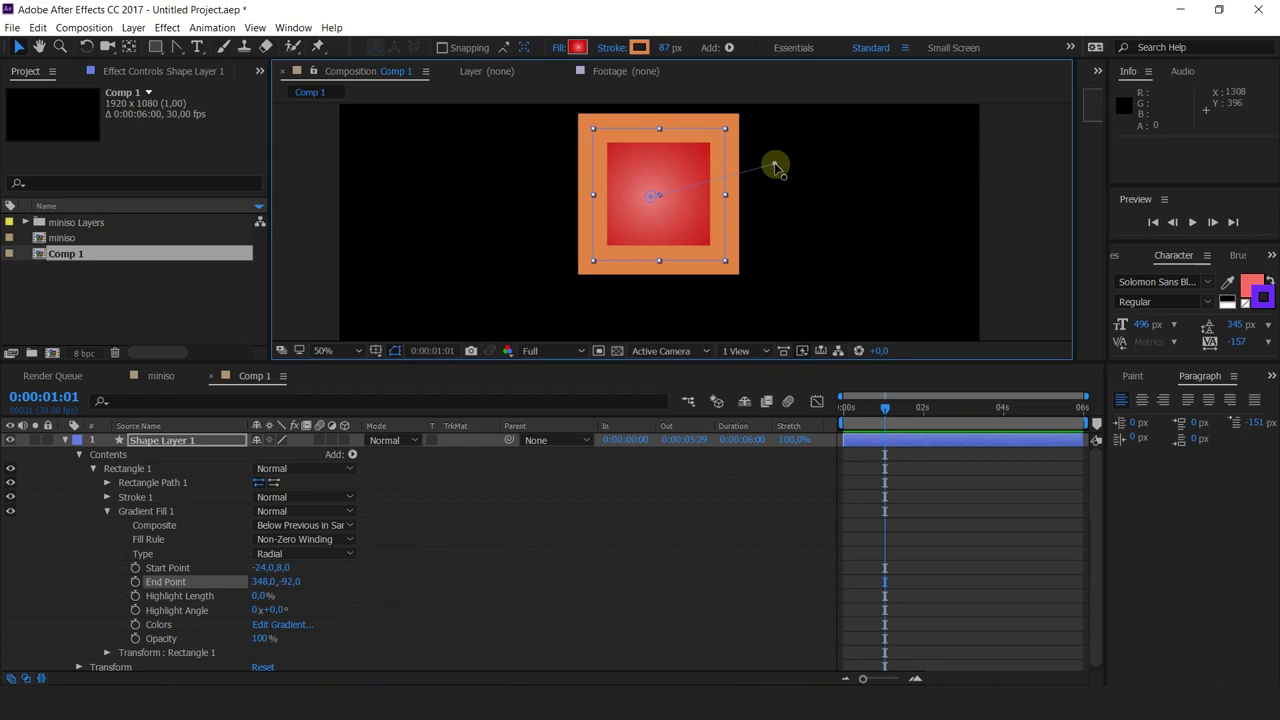
pyautogui.moveTo(776, 167)
pyautogui.mouseDown()
pyautogui.moveTo(714, 200)
pyautogui.moveTo(773, 182)
pyautogui.mouseUp()
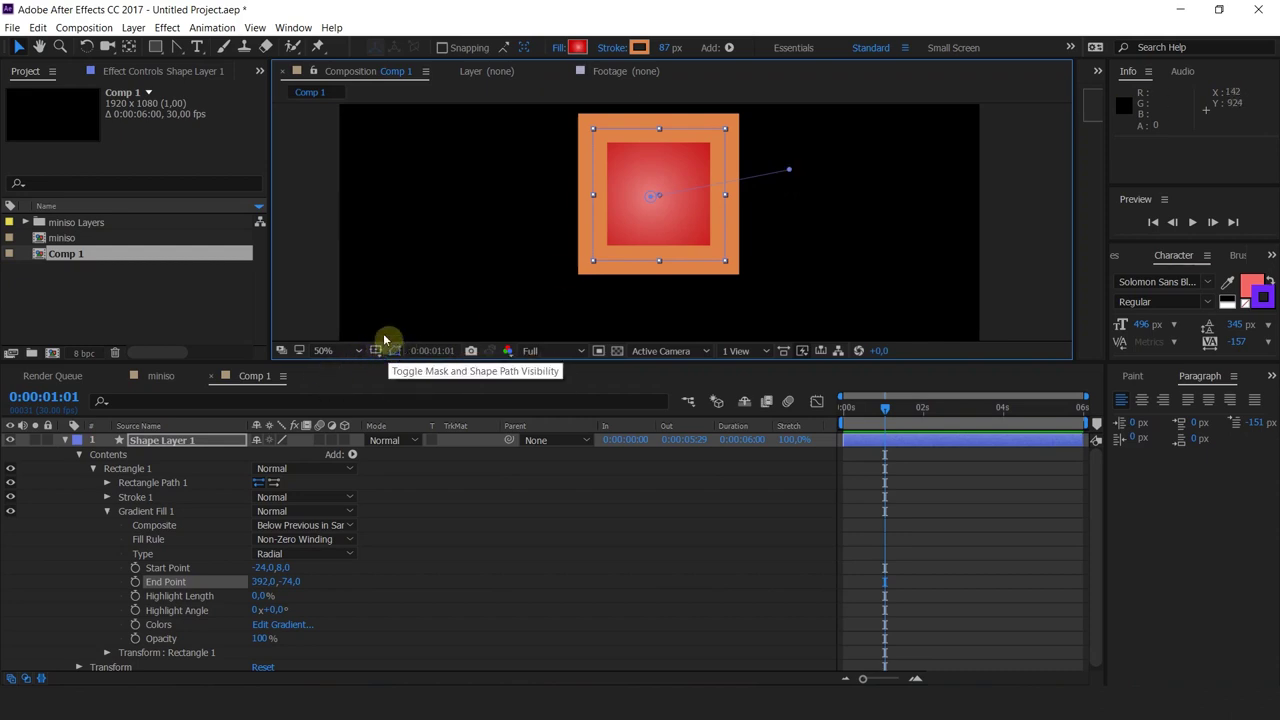
pyautogui.click(17, 48)
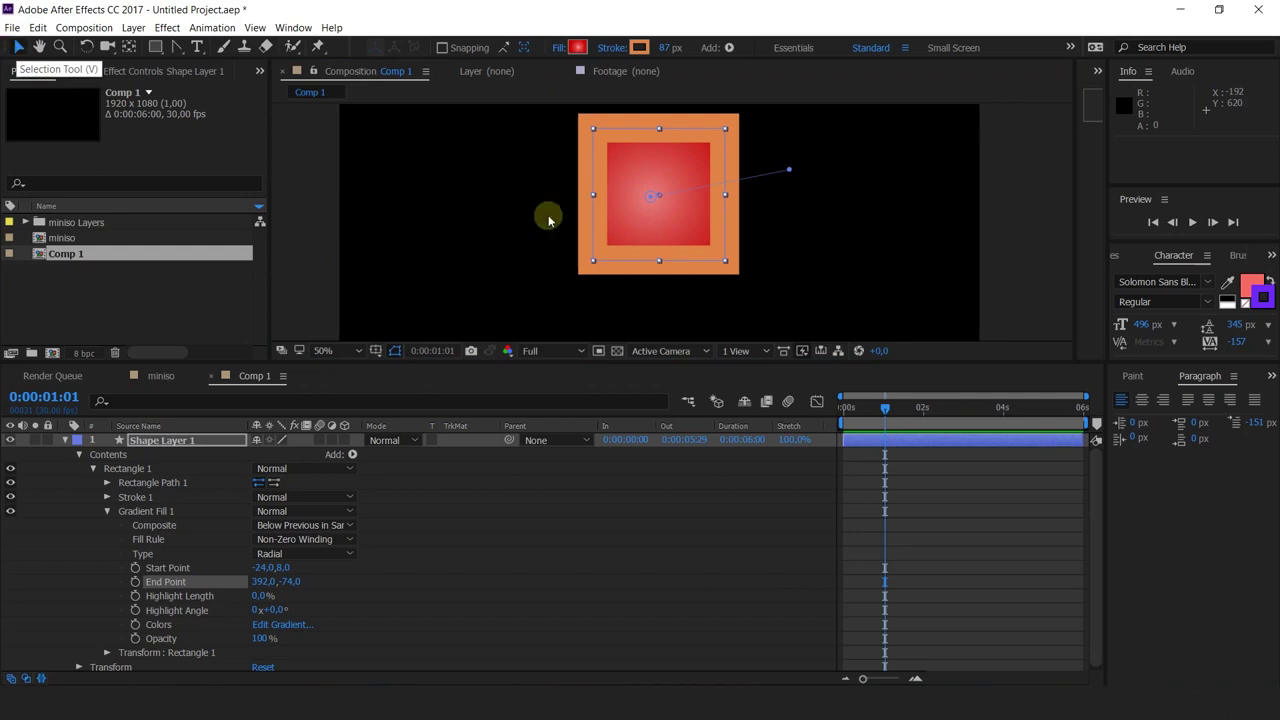
# - Move the gradient's Start Point to -124,-146 and End Point to 158,146, and set its Composite to Above Previous in Same Group
pyautogui.moveTo(654, 199); pyautogui.dragTo(617, 146)
pyautogui.moveTo(789, 169); pyautogui.dragTo(707, 254)
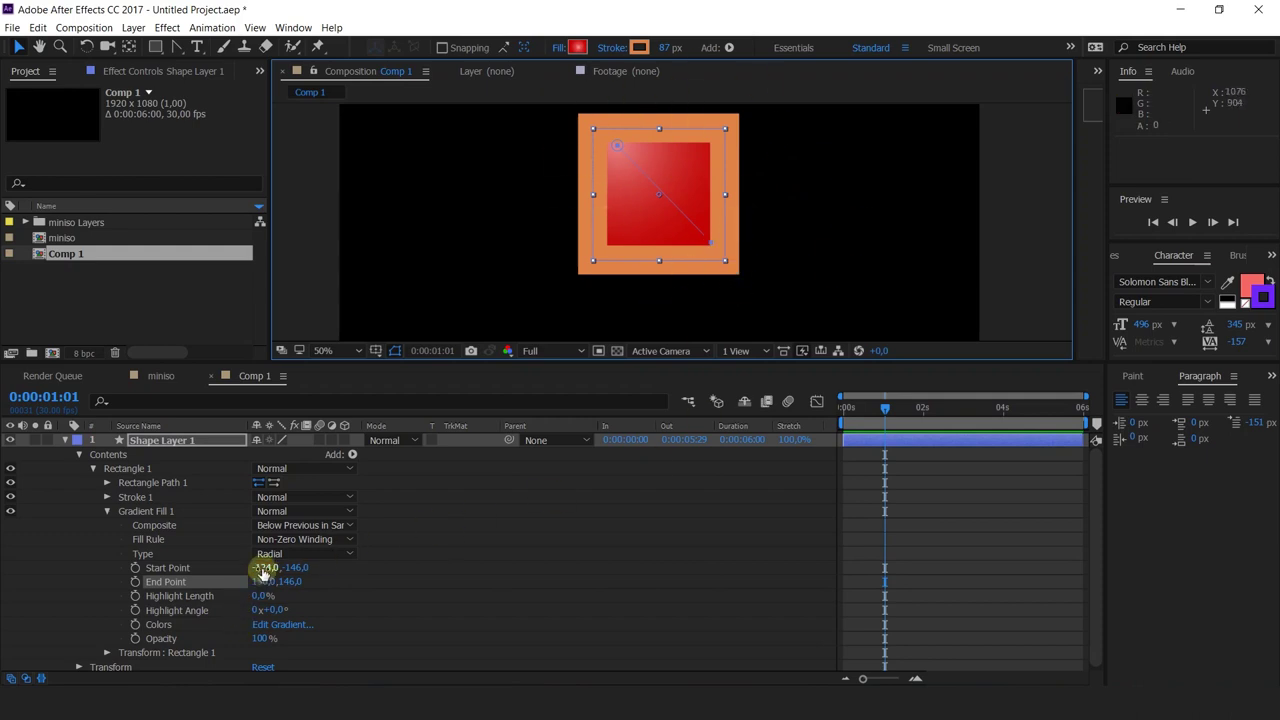
pyautogui.moveTo(273, 567)
pyautogui.mouseDown()
pyautogui.moveTo(689, 534)
pyautogui.moveTo(380, 551)
pyautogui.moveTo(429, 543)
pyautogui.moveTo(501, 540)
pyautogui.moveTo(337, 554)
pyautogui.moveTo(363, 551)
pyautogui.moveTo(343, 563)
pyautogui.moveTo(283, 558)
pyautogui.moveTo(292, 552)
pyautogui.mouseUp()
pyautogui.click(303, 525)
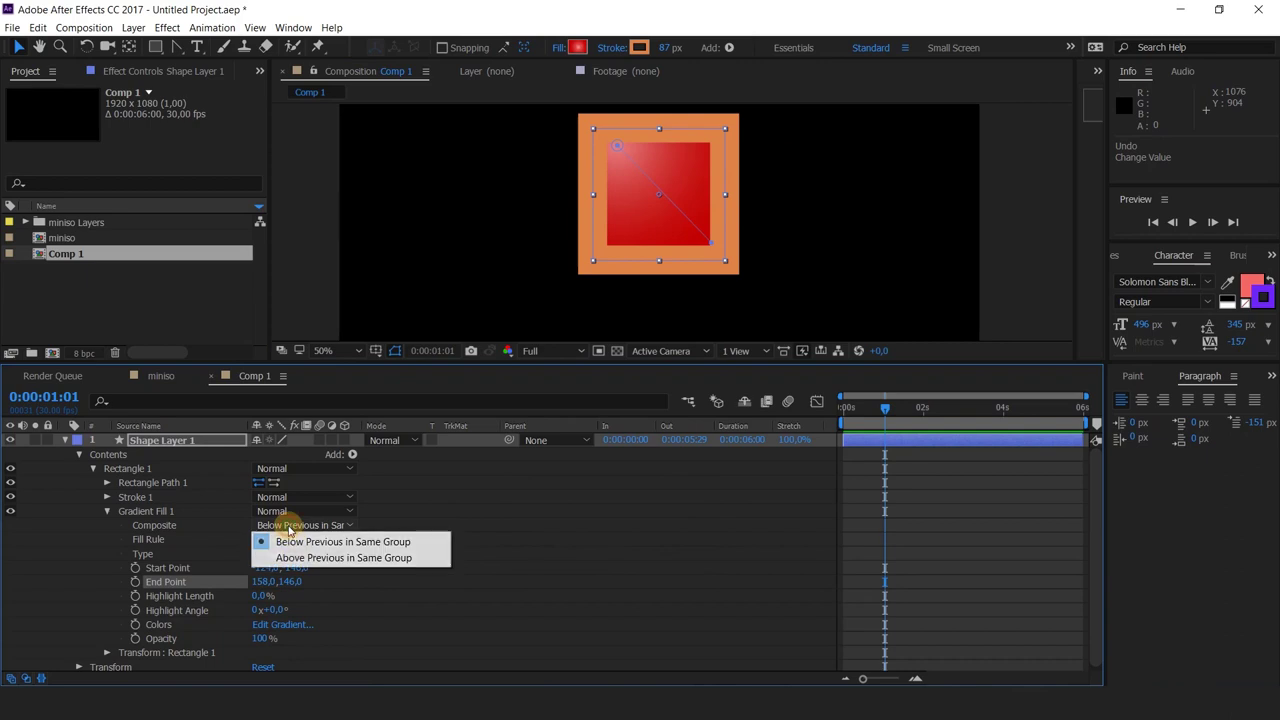
pyautogui.click(301, 558)
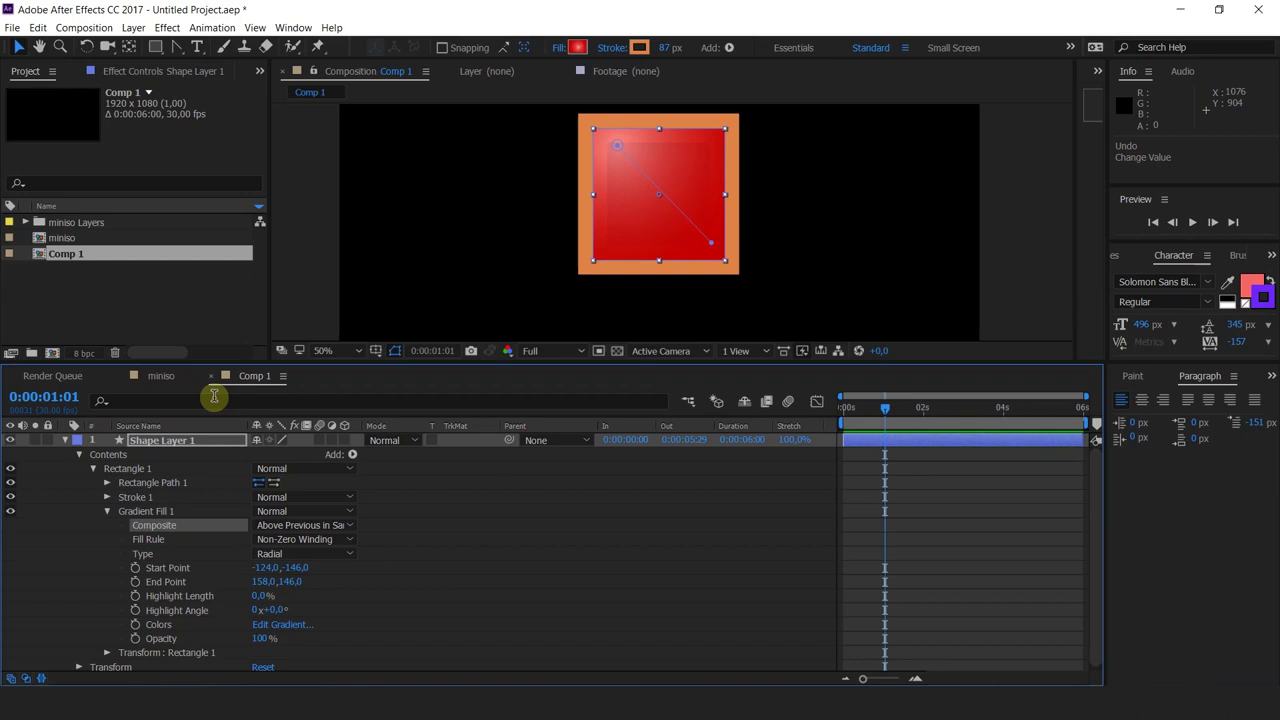
# - Delete the gradient fill and the orange stroke from Rectangle 1
pyautogui.click(370, 611)
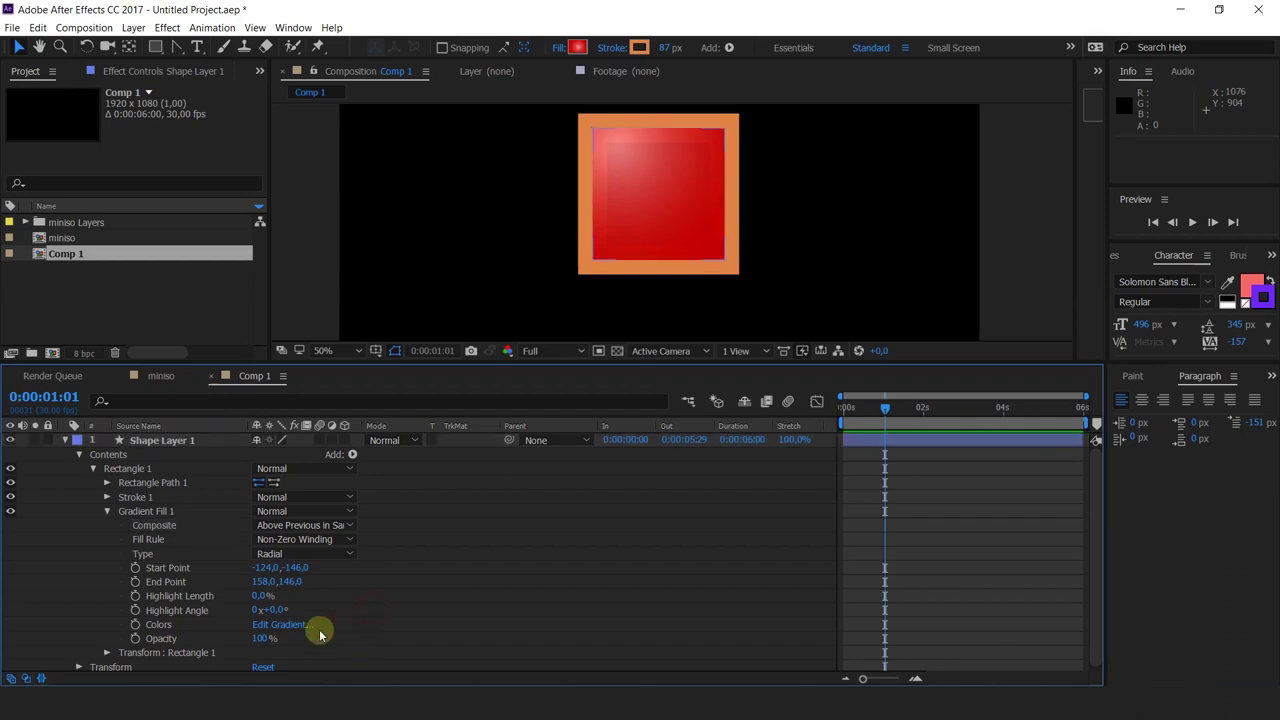
pyautogui.scroll(-1, 218, 665)
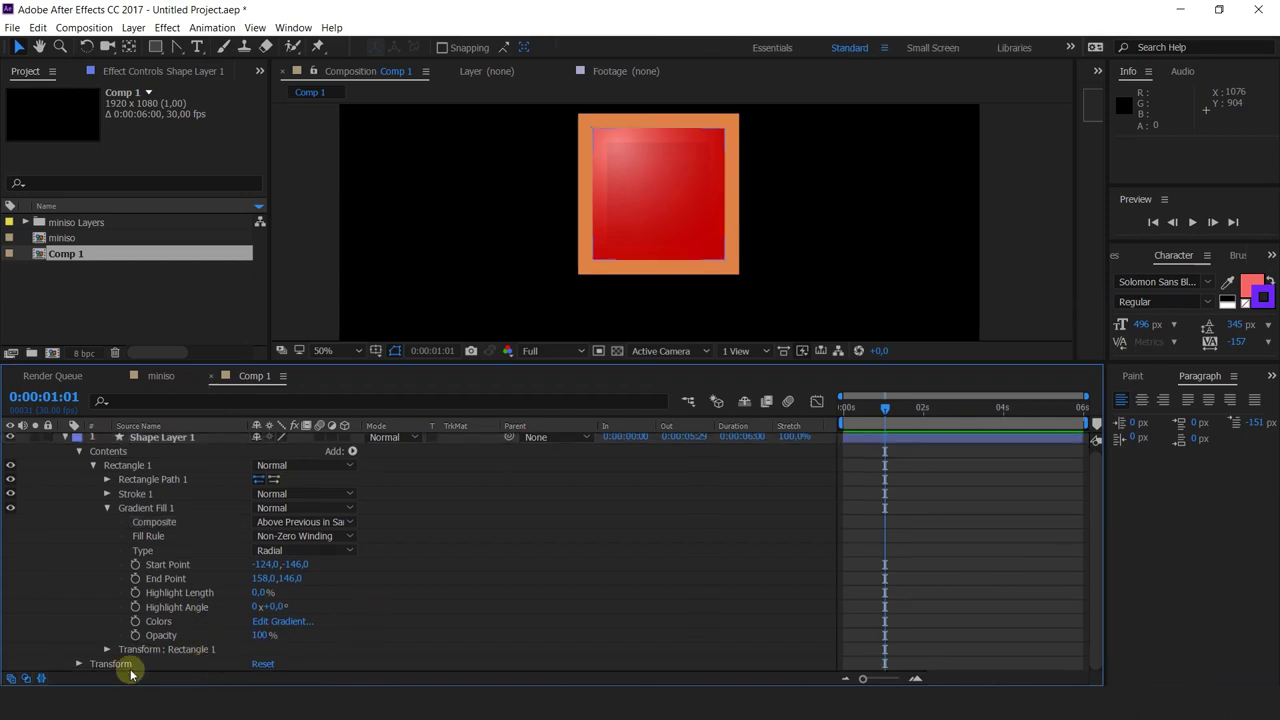
pyautogui.click(168, 510)
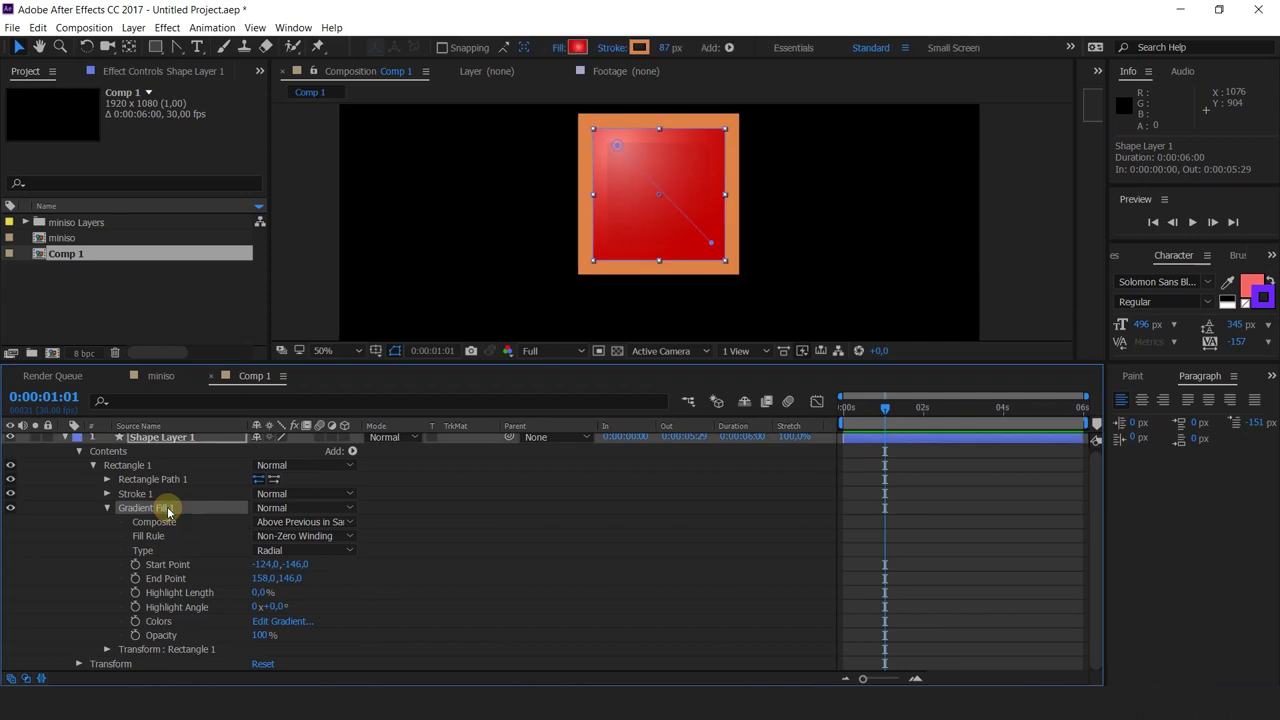
pyautogui.press('Delete')
pyautogui.click(133, 498)
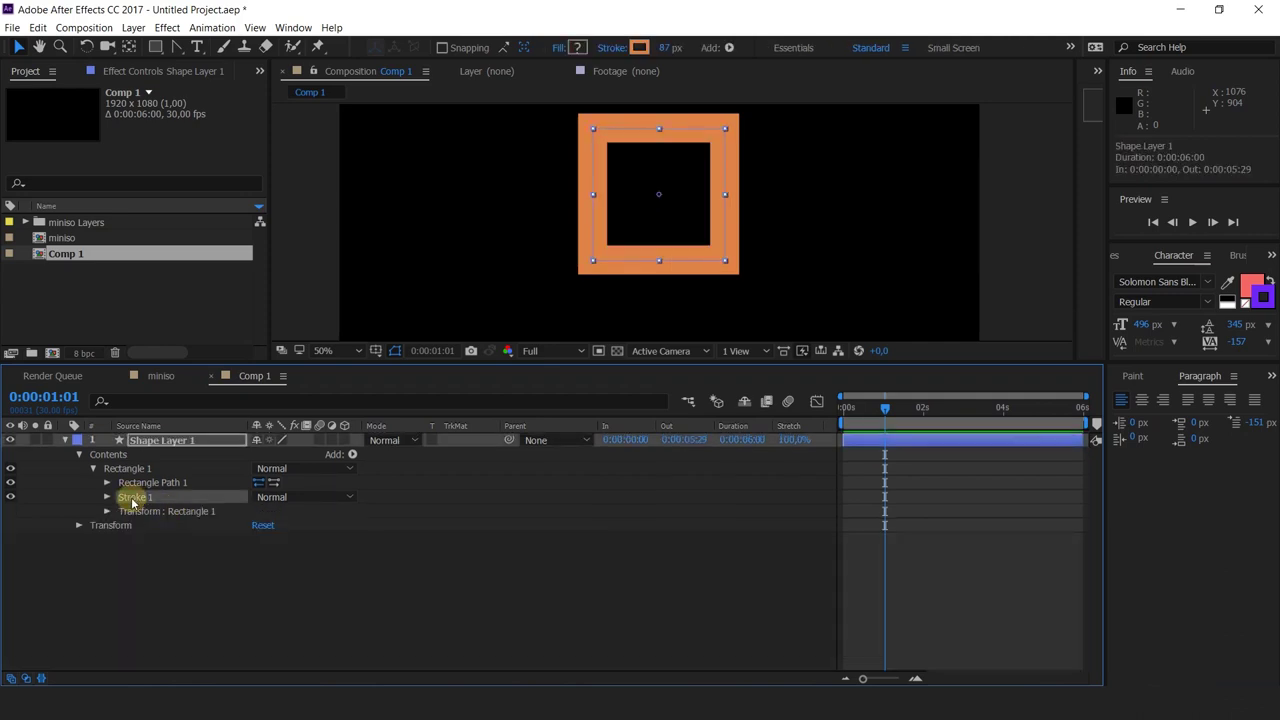
pyautogui.press('Delete')
# - Add a gradient stroke to Shape Layer 1 and set its Stroke Width to 92
pyautogui.click(351, 454)
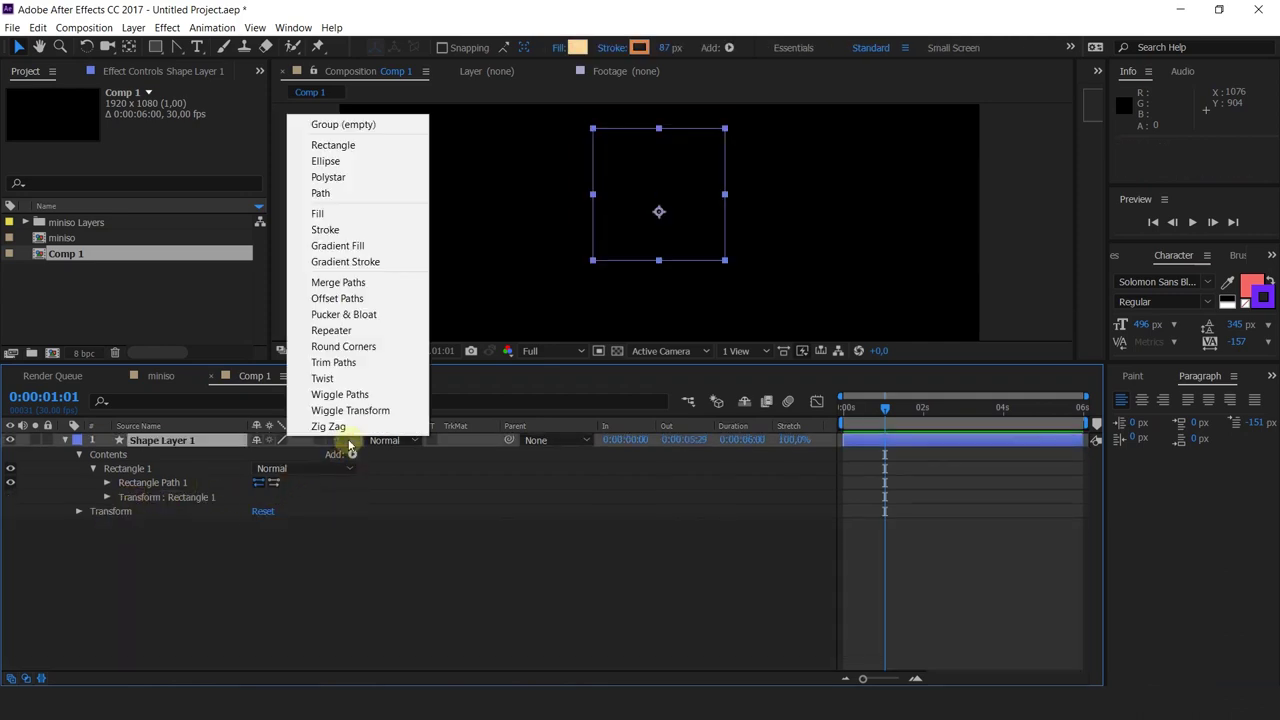
pyautogui.click(358, 262)
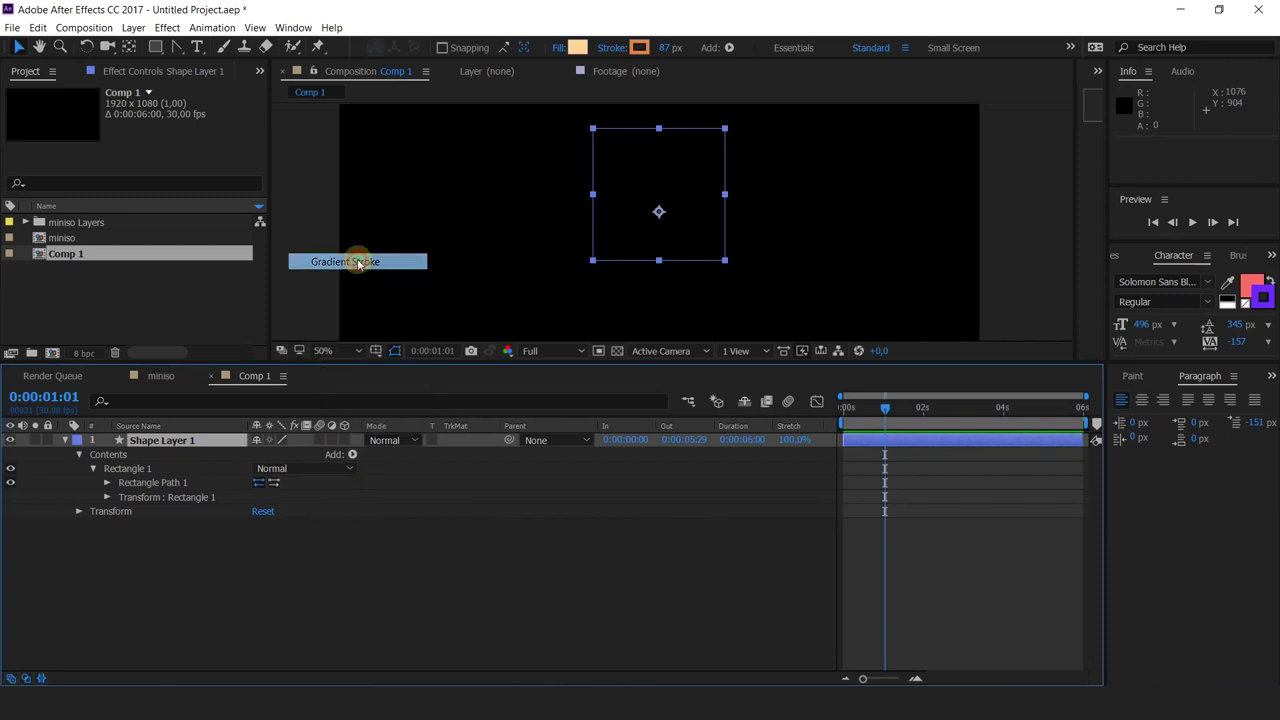
pyautogui.click(95, 511)
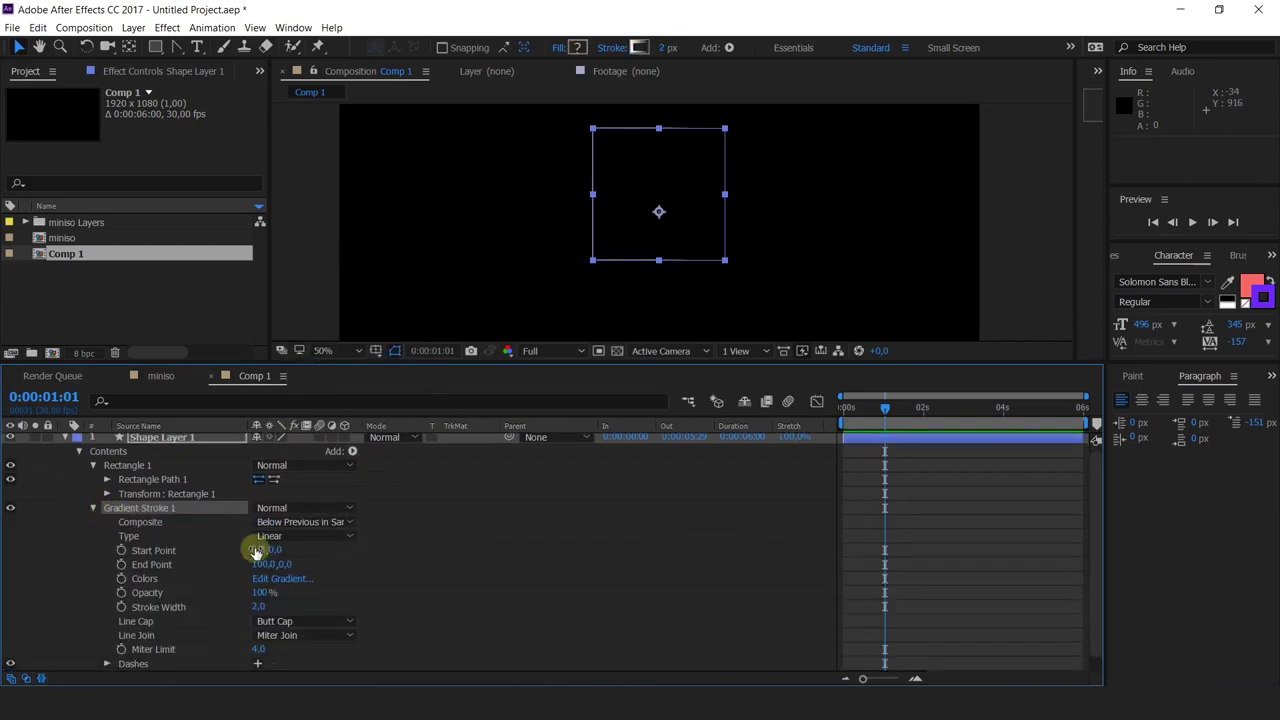
pyautogui.moveTo(261, 606)
pyautogui.mouseDown()
pyautogui.moveTo(370, 600)
pyautogui.moveTo(340, 600)
pyautogui.moveTo(311, 628)
pyautogui.mouseUp()
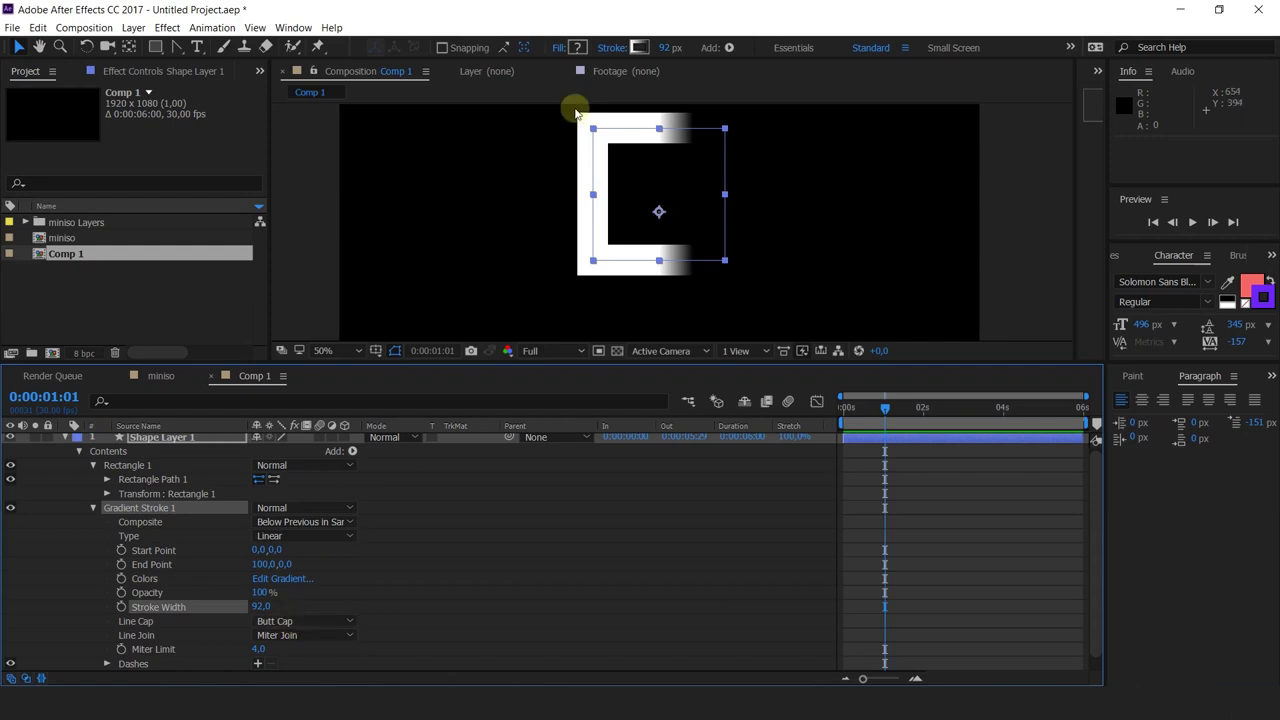
# - Try Round Cap as the gradient stroke's Line Cap, return it to Butt Cap, and set the Line Join to Round Join
pyautogui.click(280, 621)
pyautogui.click(286, 652)
pyautogui.click(288, 621)
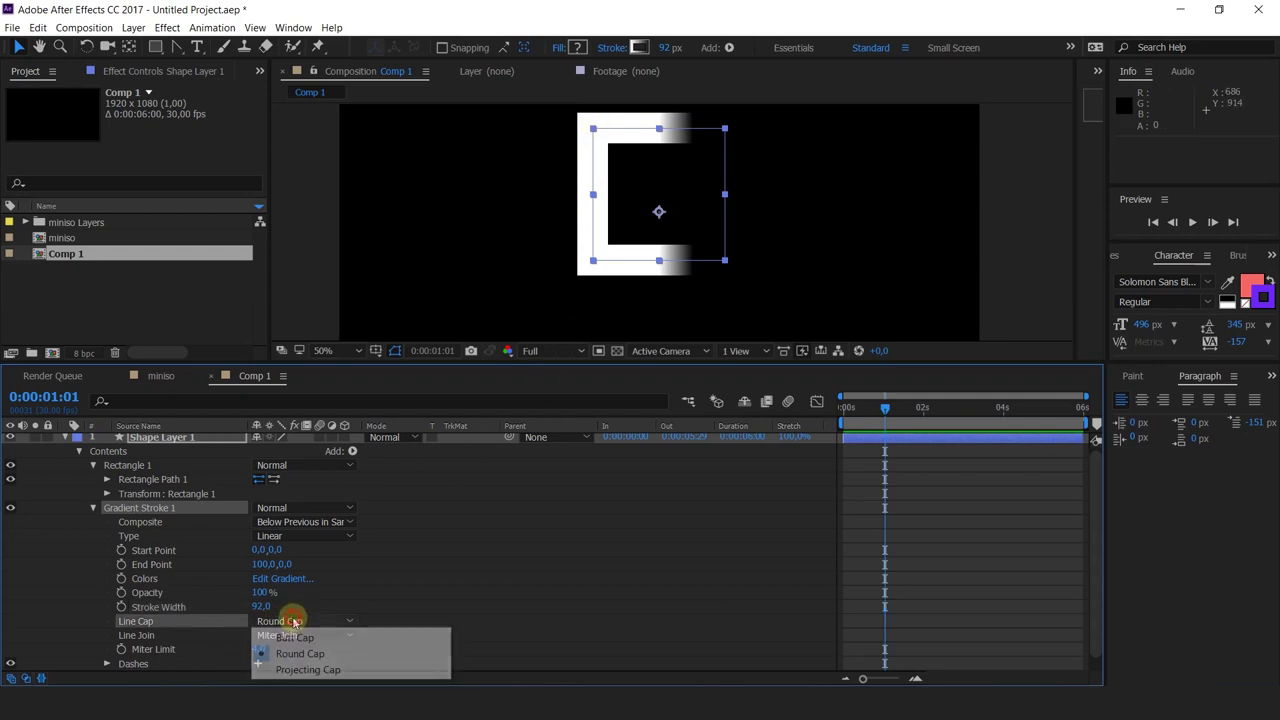
pyautogui.click(294, 637)
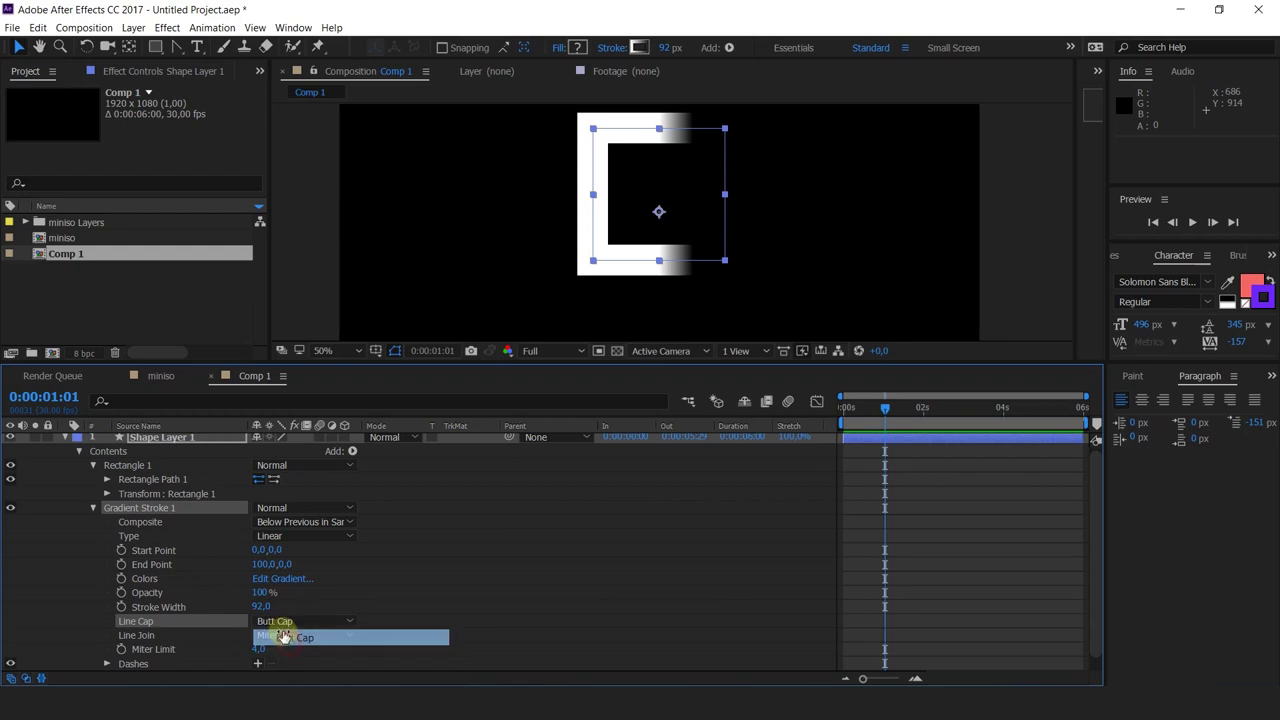
pyautogui.click(284, 635)
pyautogui.click(290, 604)
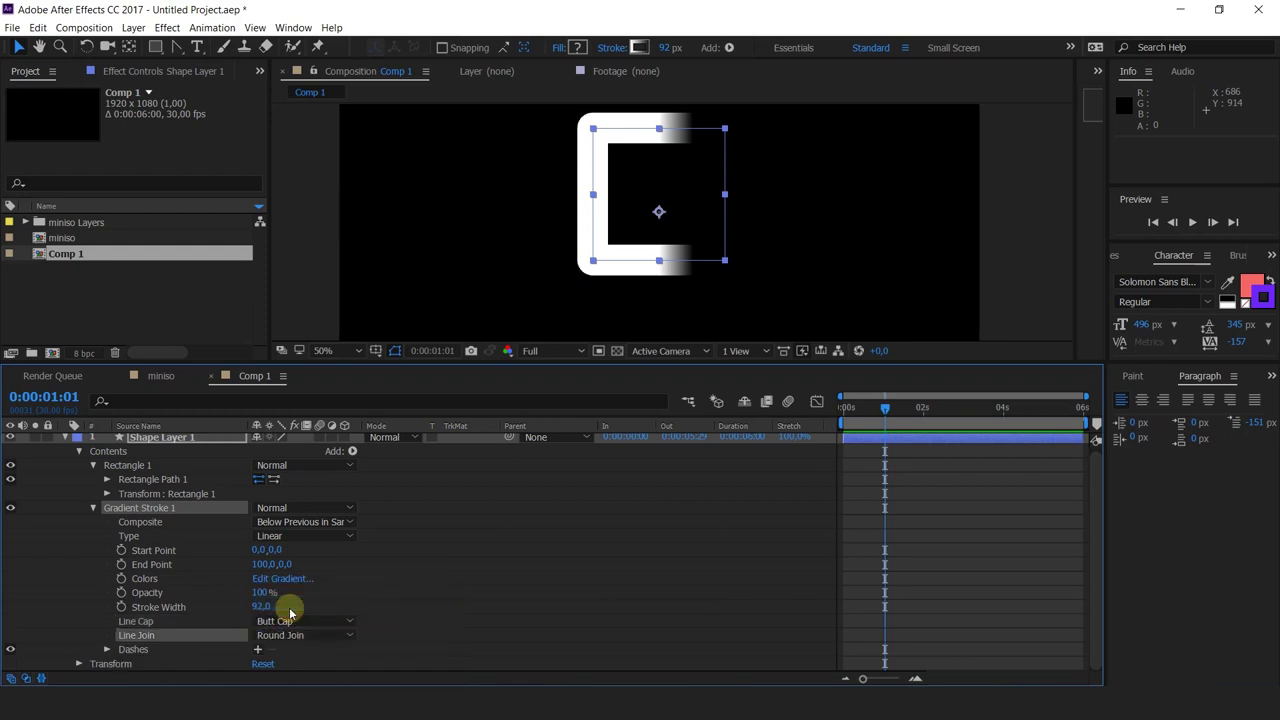
# - Change the gradient stroke's Line Join to Bevel Join, keeping Butt Cap as its Line Cap
pyautogui.moveTo(706, 227); pyautogui.dragTo(675, 293)
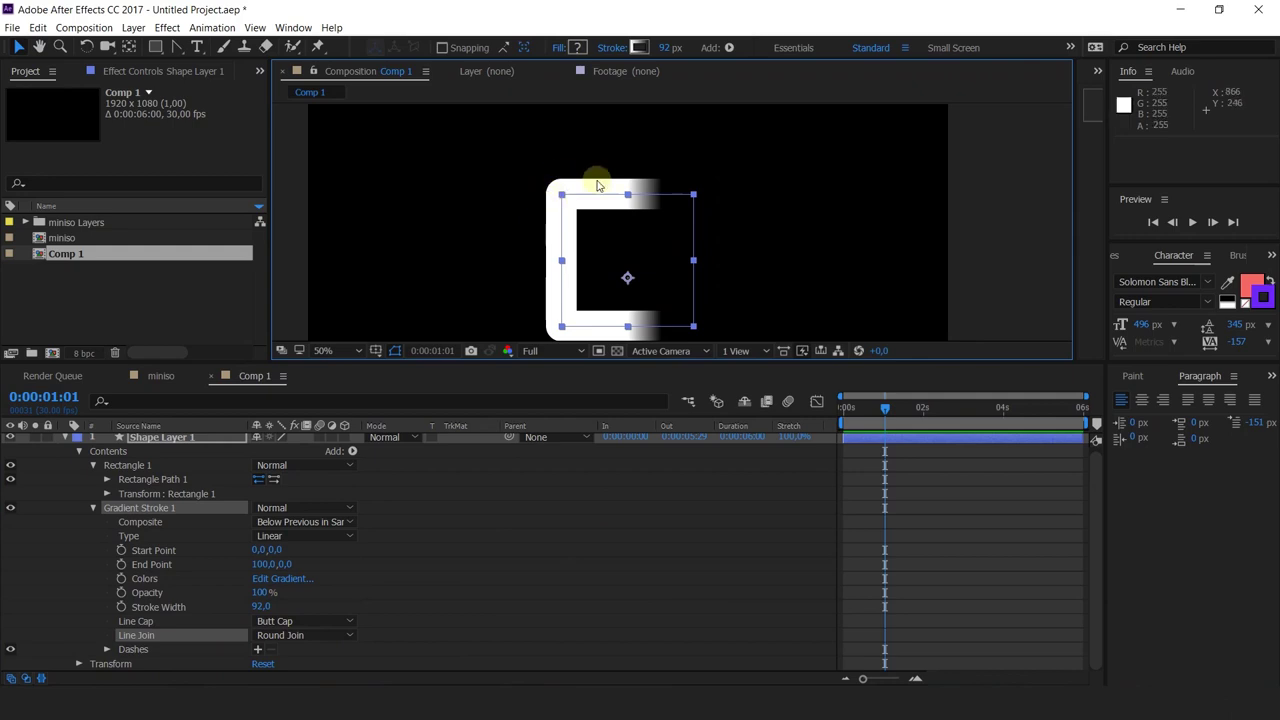
pyautogui.click(320, 636)
pyautogui.click(315, 621)
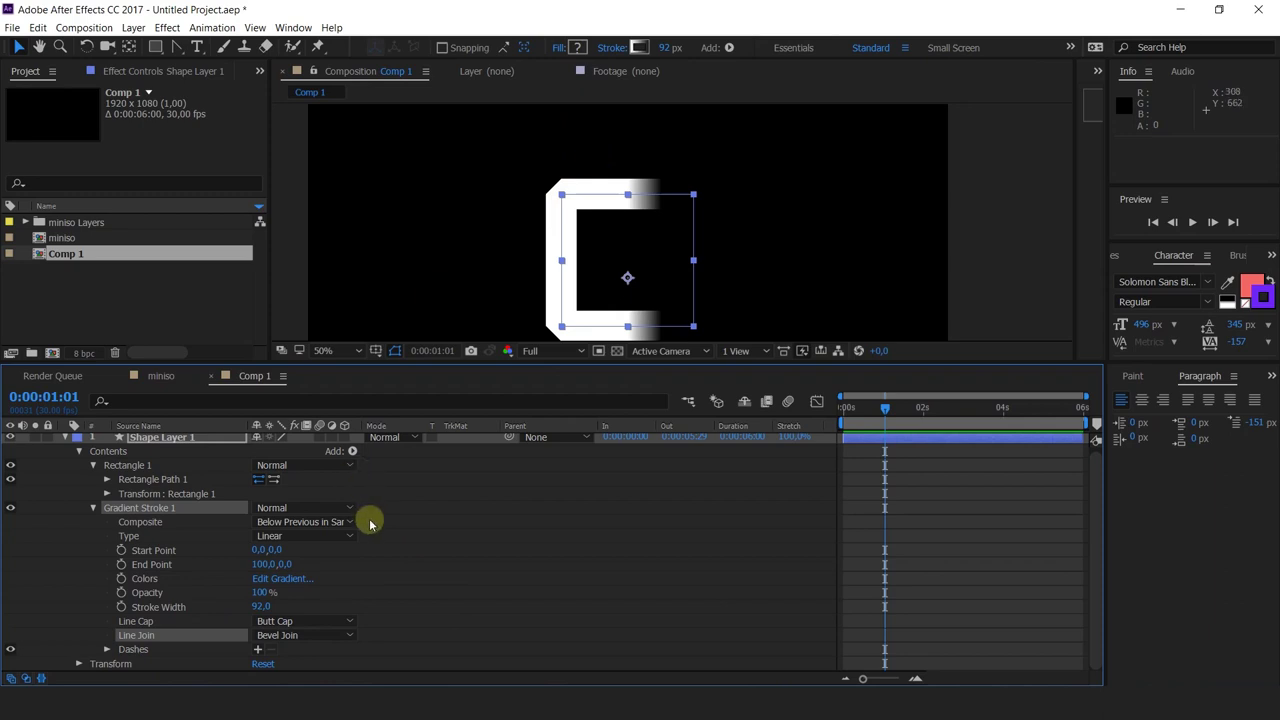
pyautogui.click(363, 558)
pyautogui.click(285, 621)
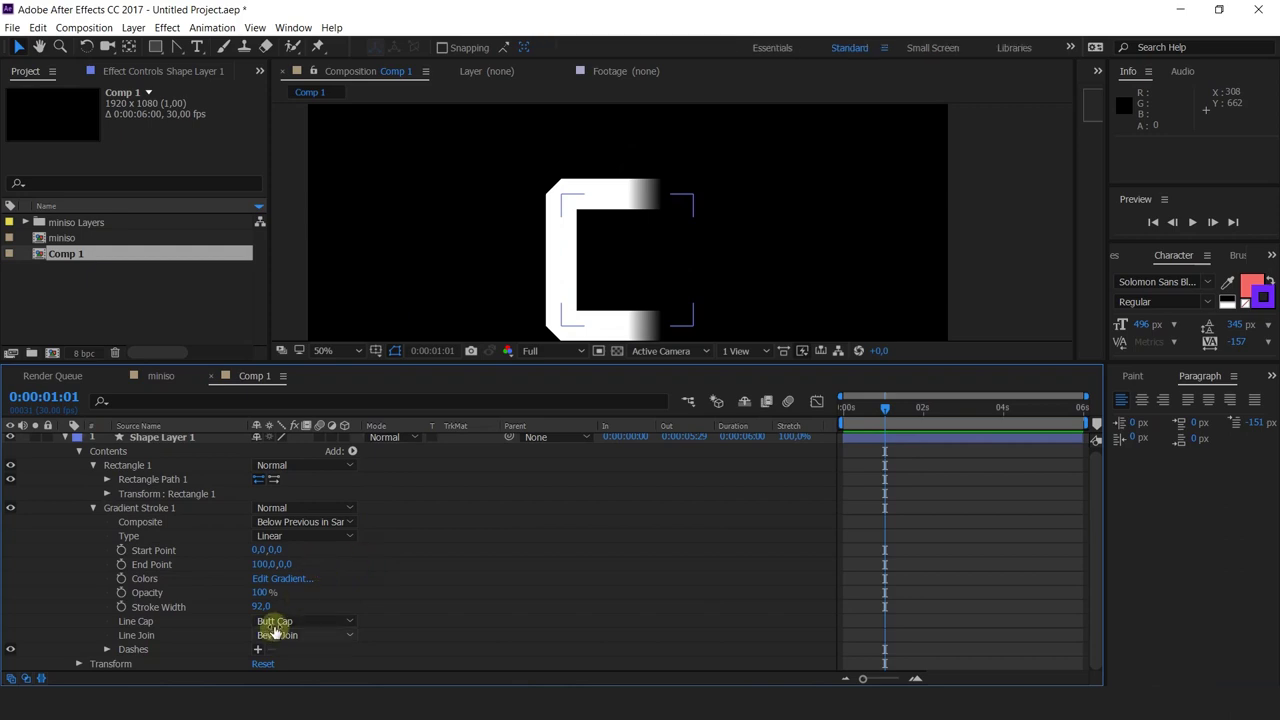
pyautogui.click(285, 615)
pyautogui.click(477, 186)
# - Add dashes to the gradient stroke and set the Dash length to 78
pyautogui.click(140, 508)
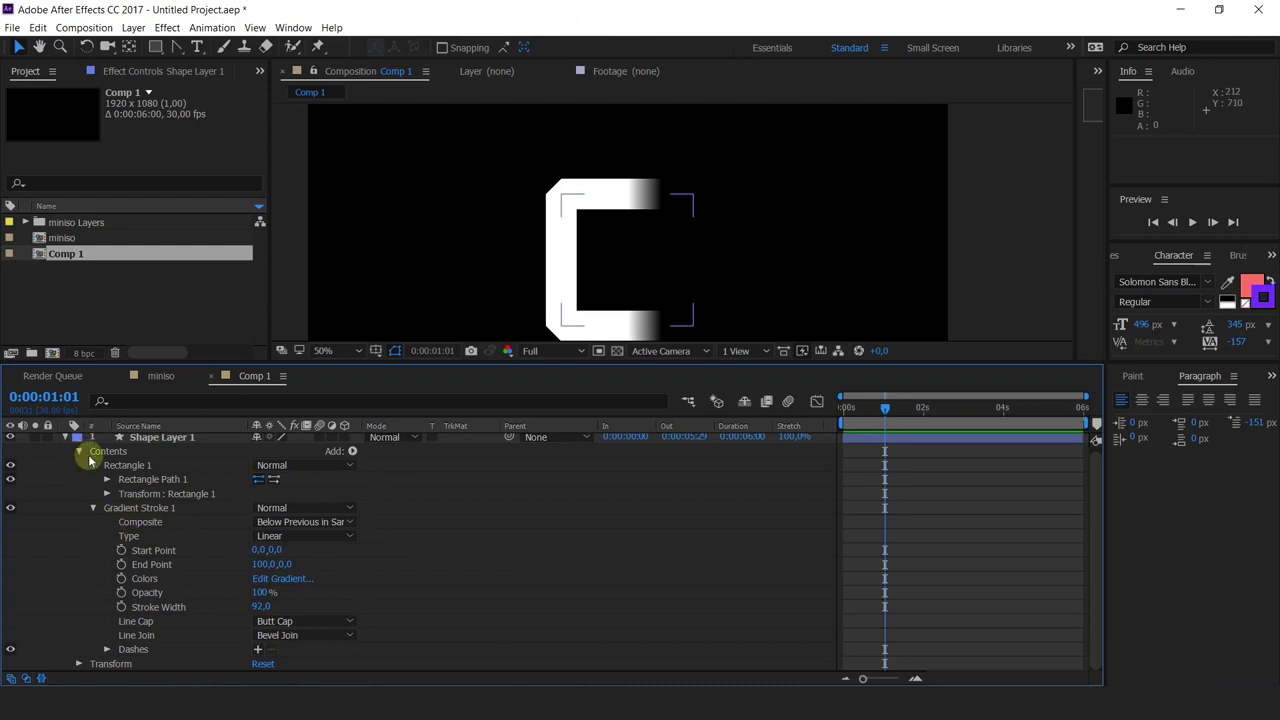
pyautogui.click(259, 651)
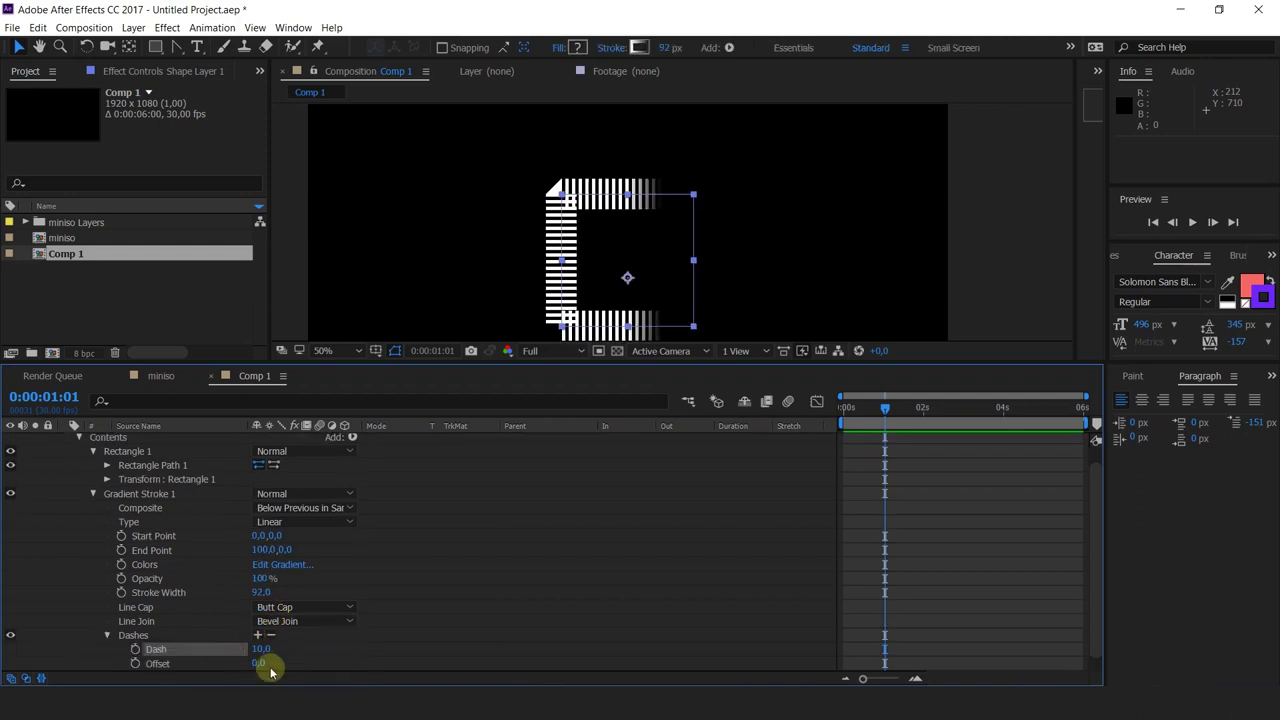
pyautogui.moveTo(263, 651); pyautogui.dragTo(321, 652)
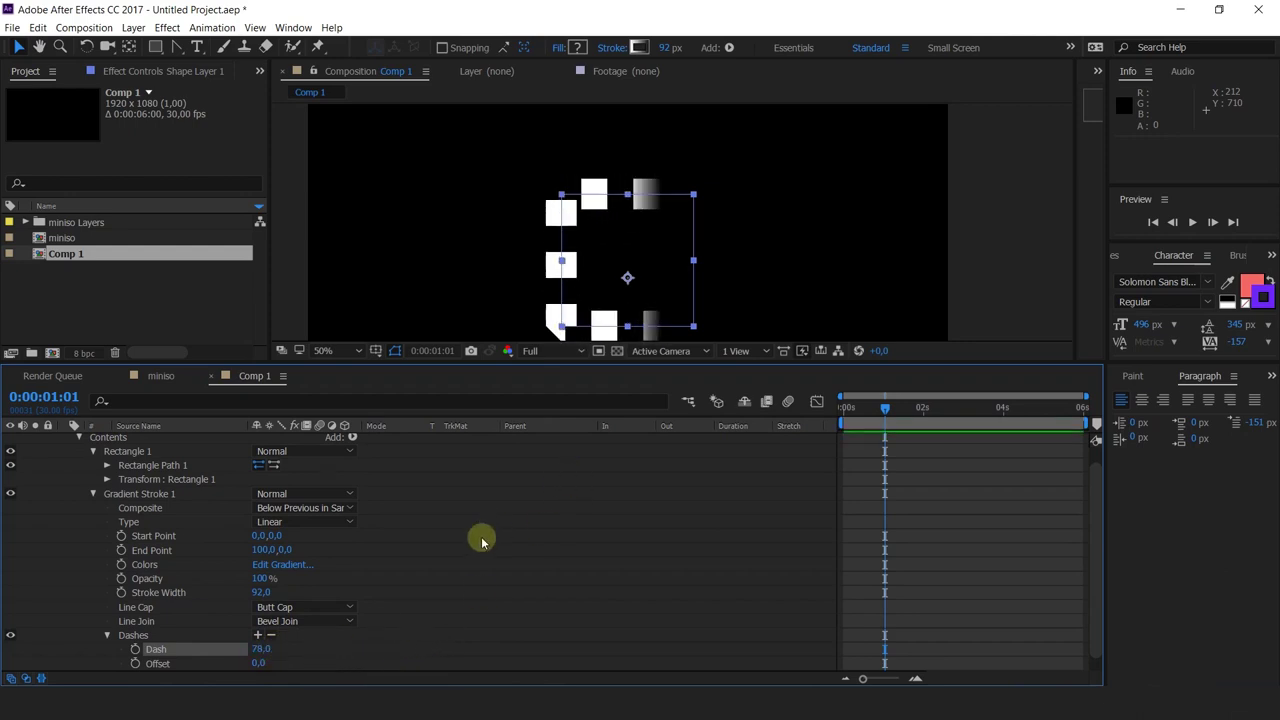
pyautogui.scroll(1, 481, 540)
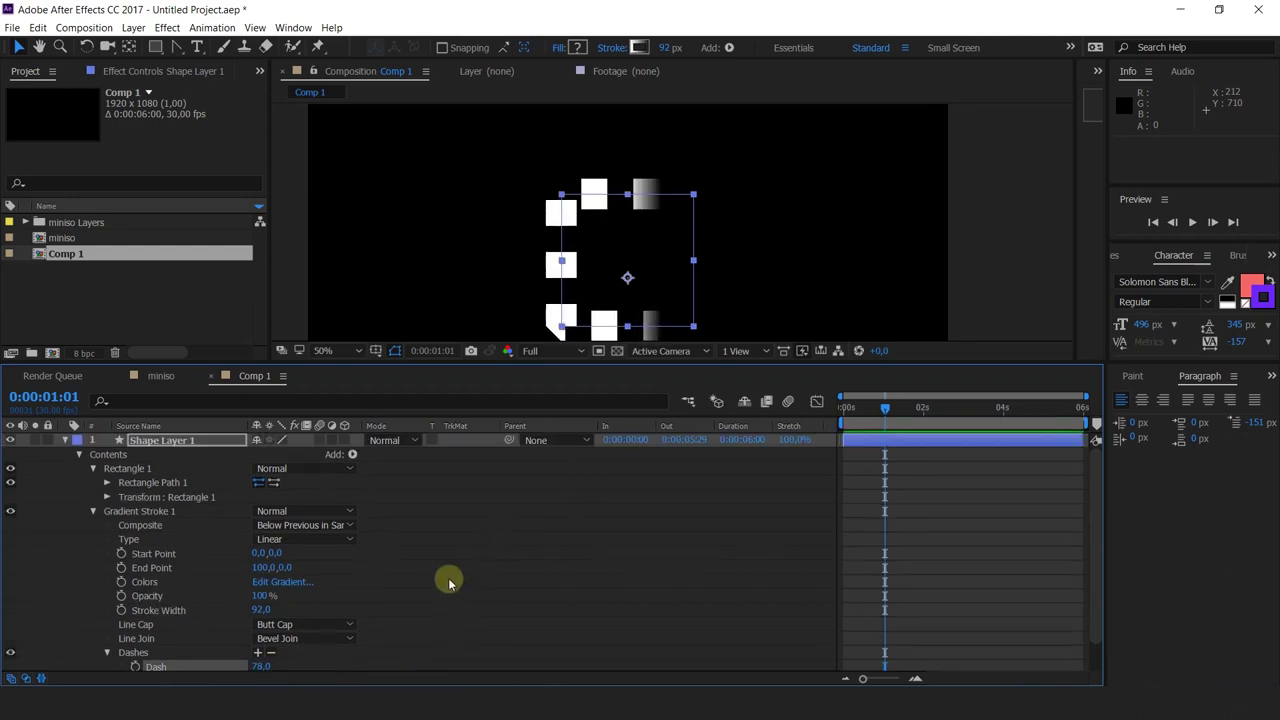
# - Delete Shape Layer 1 and draw a new filled and stroked square, about 430 px wide, in the middle of the composition
pyautogui.click(150, 441)
pyautogui.press('Delete')
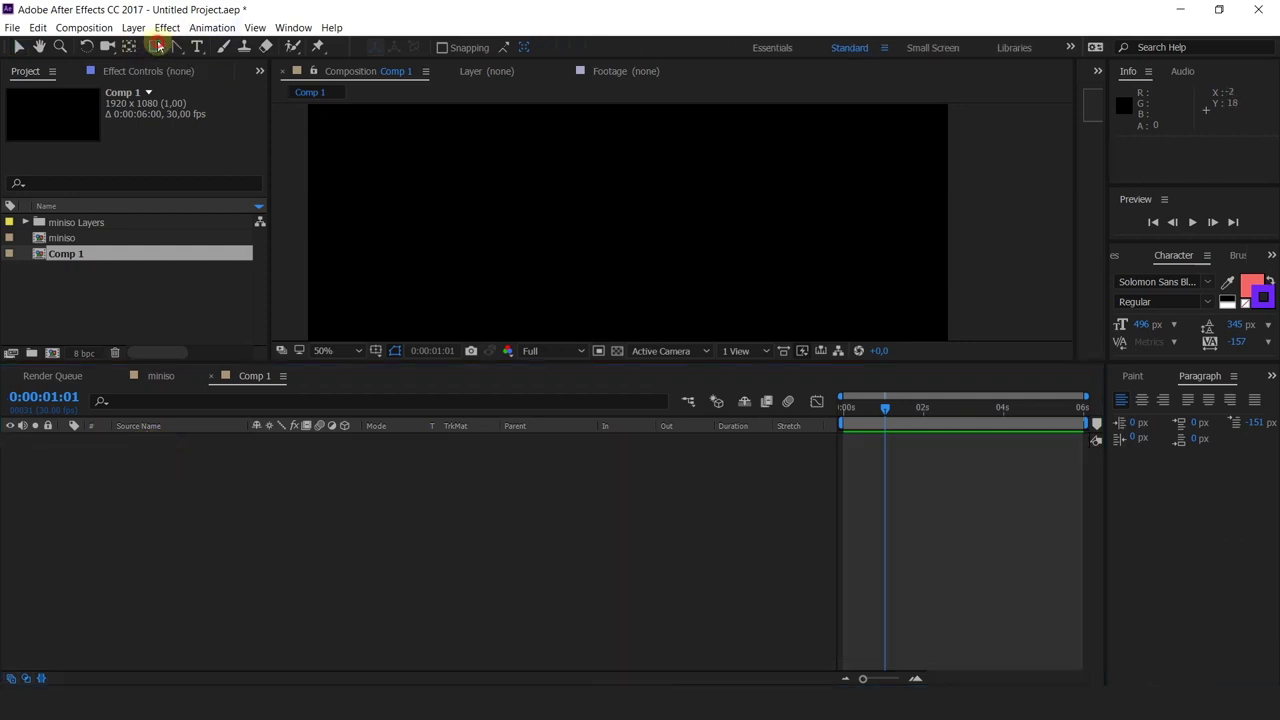
pyautogui.click(158, 46)
pyautogui.moveTo(562, 170); pyautogui.dragTo(703, 310)
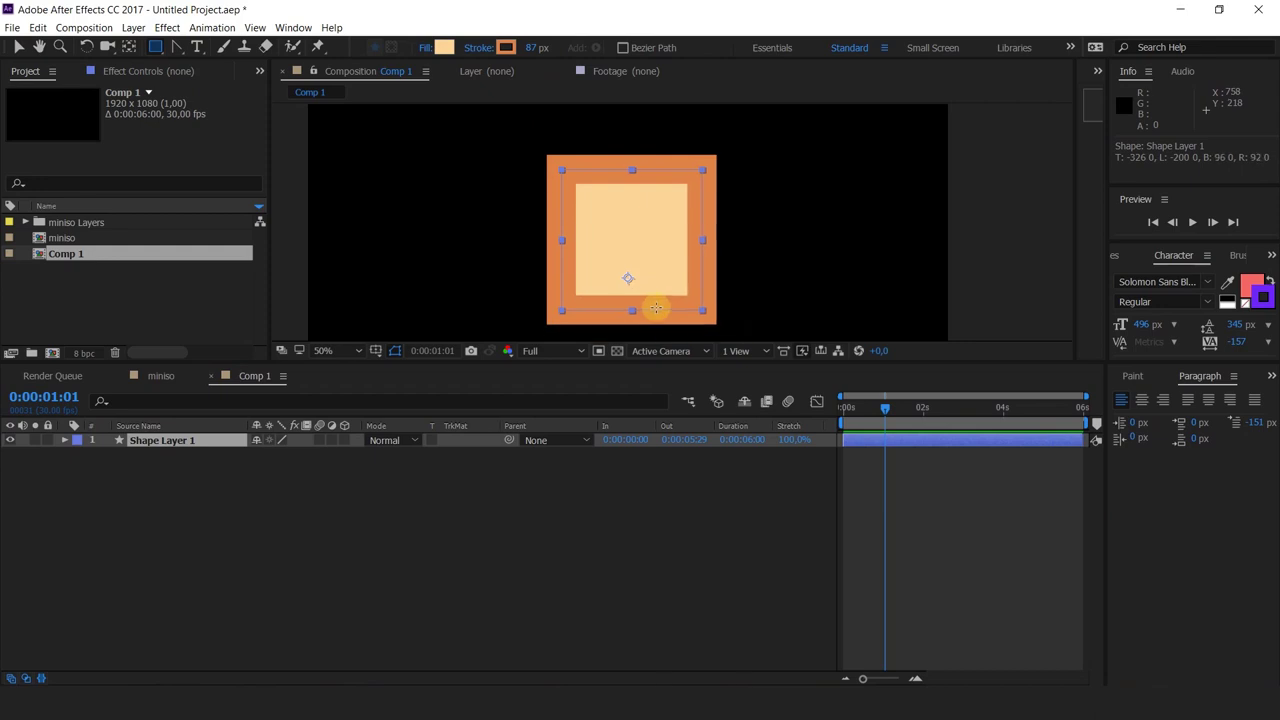
pyautogui.click(176, 440)
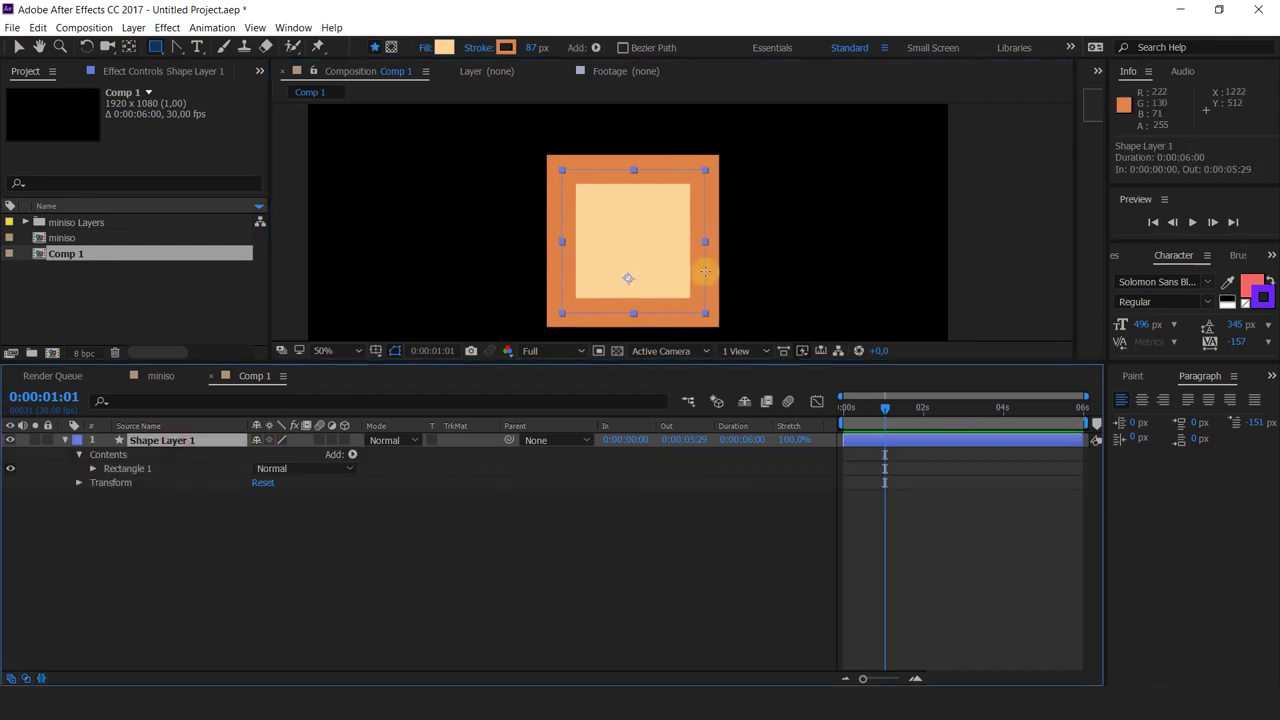
pyautogui.click(352, 454)
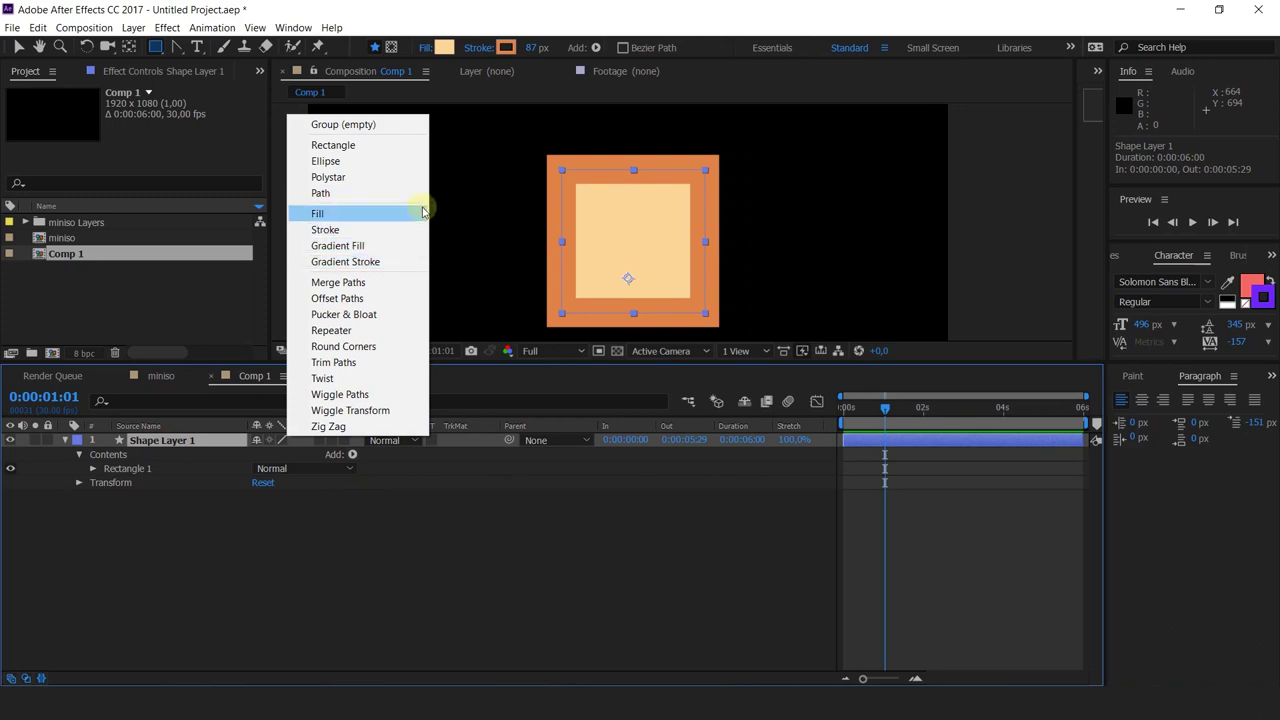
pyautogui.click(392, 286)
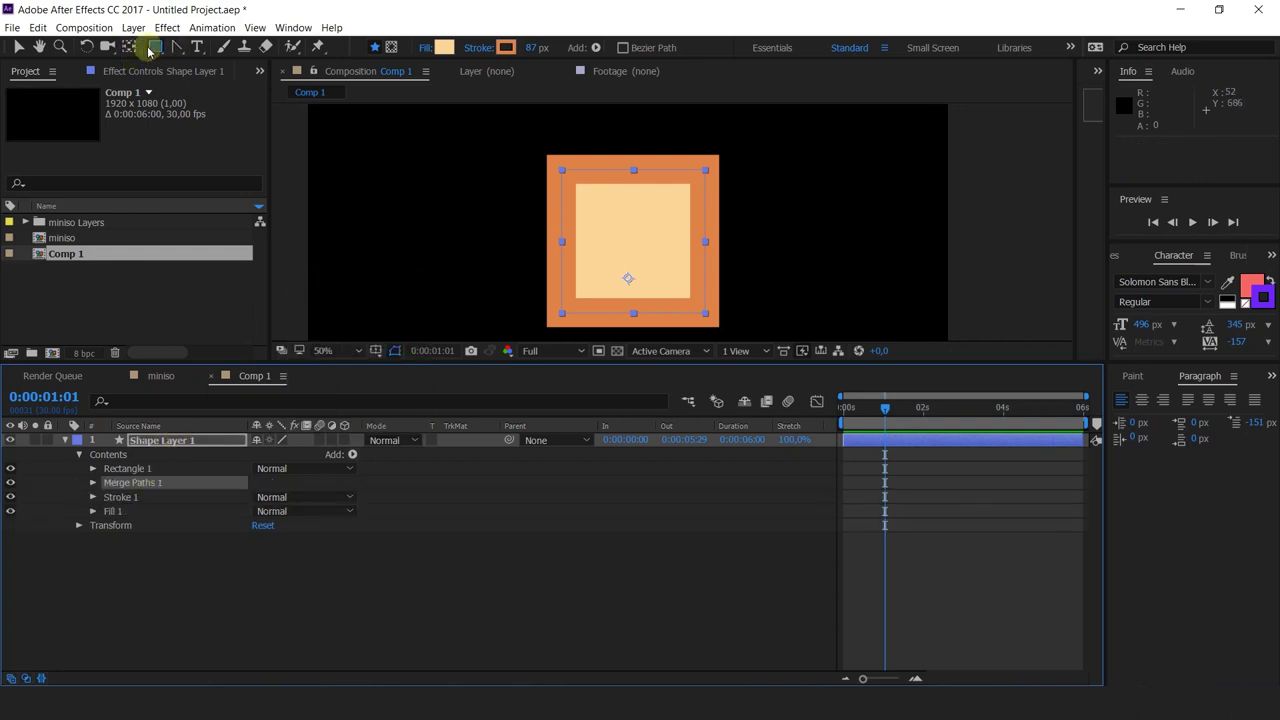
pyautogui.hotkey('ctrl', 'z')
# - Draw a circle about 380 px across in the same shape layer, overlapping the square's lower-left corner
pyautogui.moveTo(165, 58); pyautogui.dragTo(210, 80)
pyautogui.moveTo(500, 242); pyautogui.dragTo(626, 363)
pyautogui.scroll(-1, 714, 240)
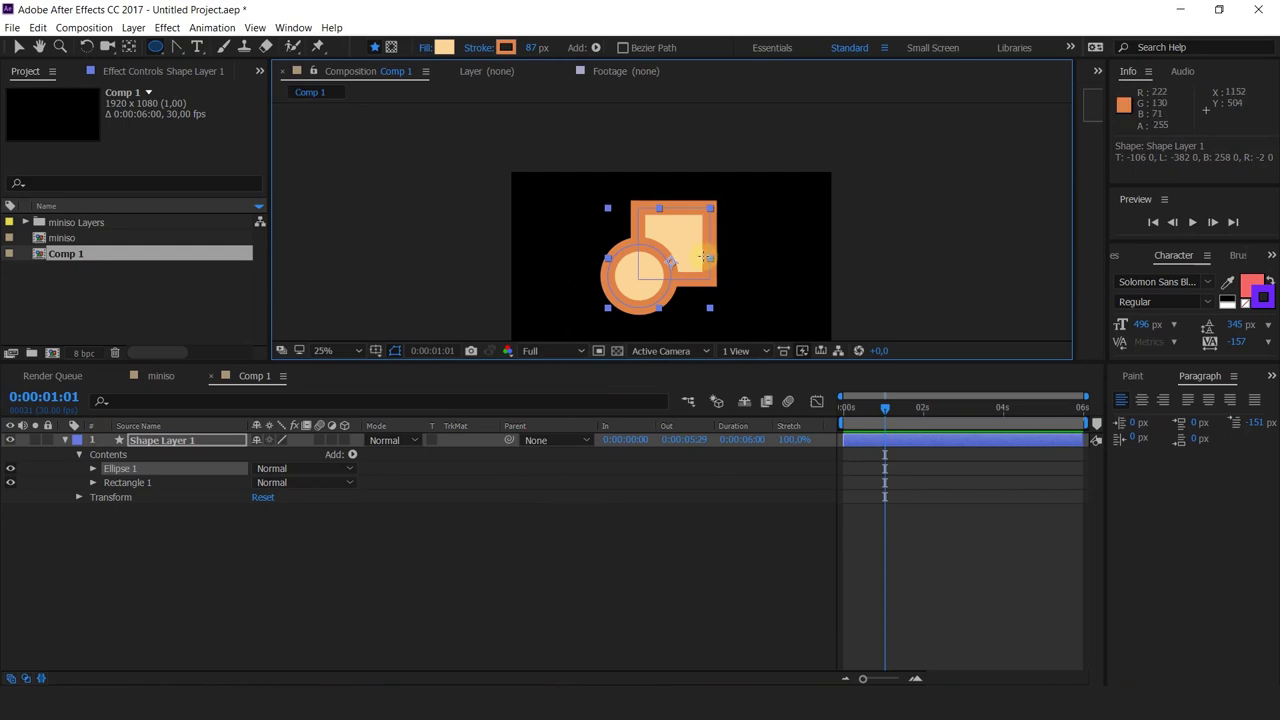
pyautogui.moveTo(671, 191); pyautogui.dragTo(618, 123)
pyautogui.moveTo(600, 362); pyautogui.dragTo(583, 493)
pyautogui.press('space')
pyautogui.moveTo(614, 274); pyautogui.dragTo(687, 337)
pyautogui.scroll(1, 623, 289)
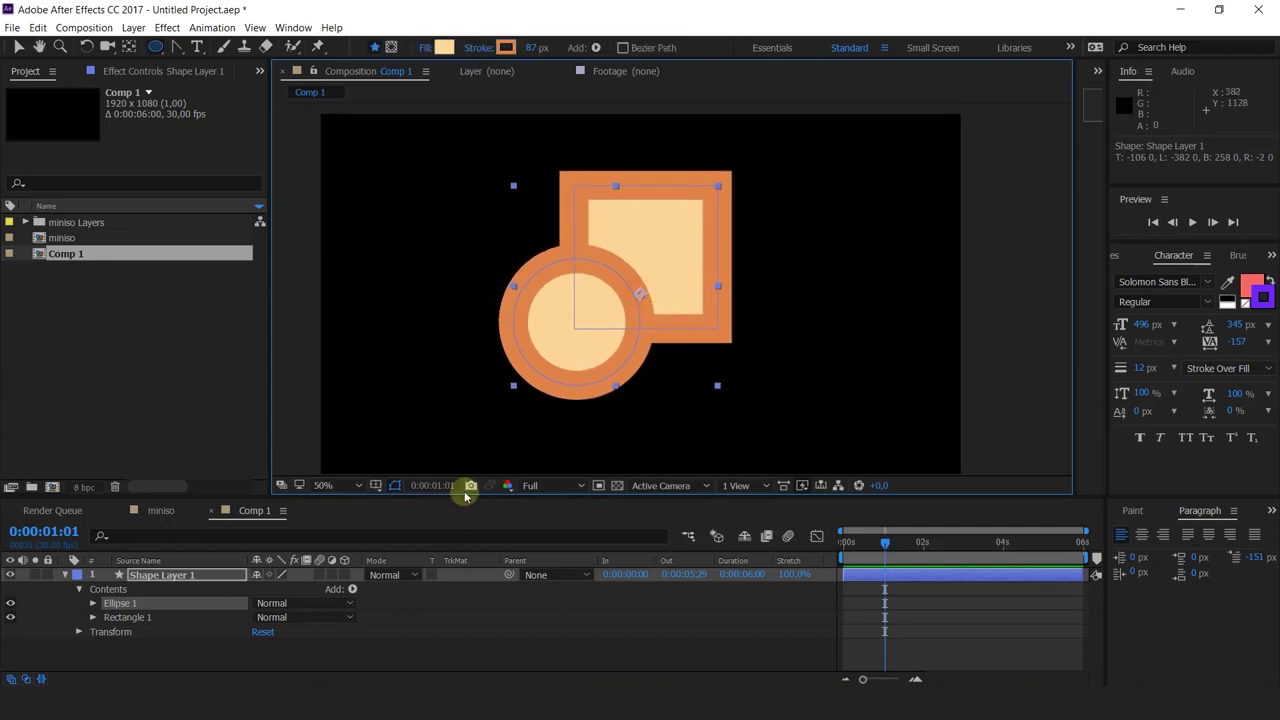
pyautogui.moveTo(466, 497)
pyautogui.mouseDown()
pyautogui.moveTo(471, 477)
pyautogui.moveTo(457, 474)
pyautogui.mouseUp()
# - Scale Shape Layer 1 to 59% and move it to position 1014,560
pyautogui.click(209, 550)
pyautogui.press('s')
pyautogui.moveTo(277, 566); pyautogui.dragTo(235, 566)
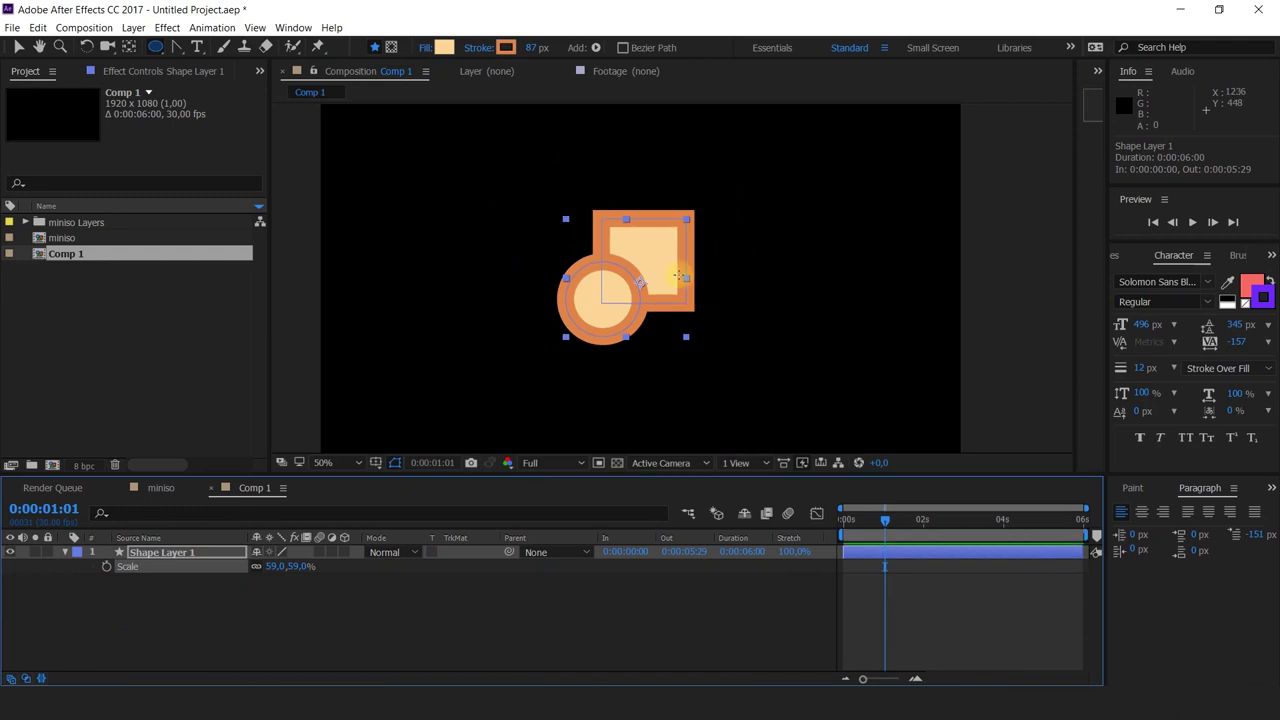
pyautogui.press('v')
pyautogui.moveTo(655, 268)
pyautogui.mouseDown()
pyautogui.moveTo(491, 271)
pyautogui.moveTo(671, 290)
pyautogui.moveTo(667, 266)
pyautogui.mouseUp()
pyautogui.click(100, 600)
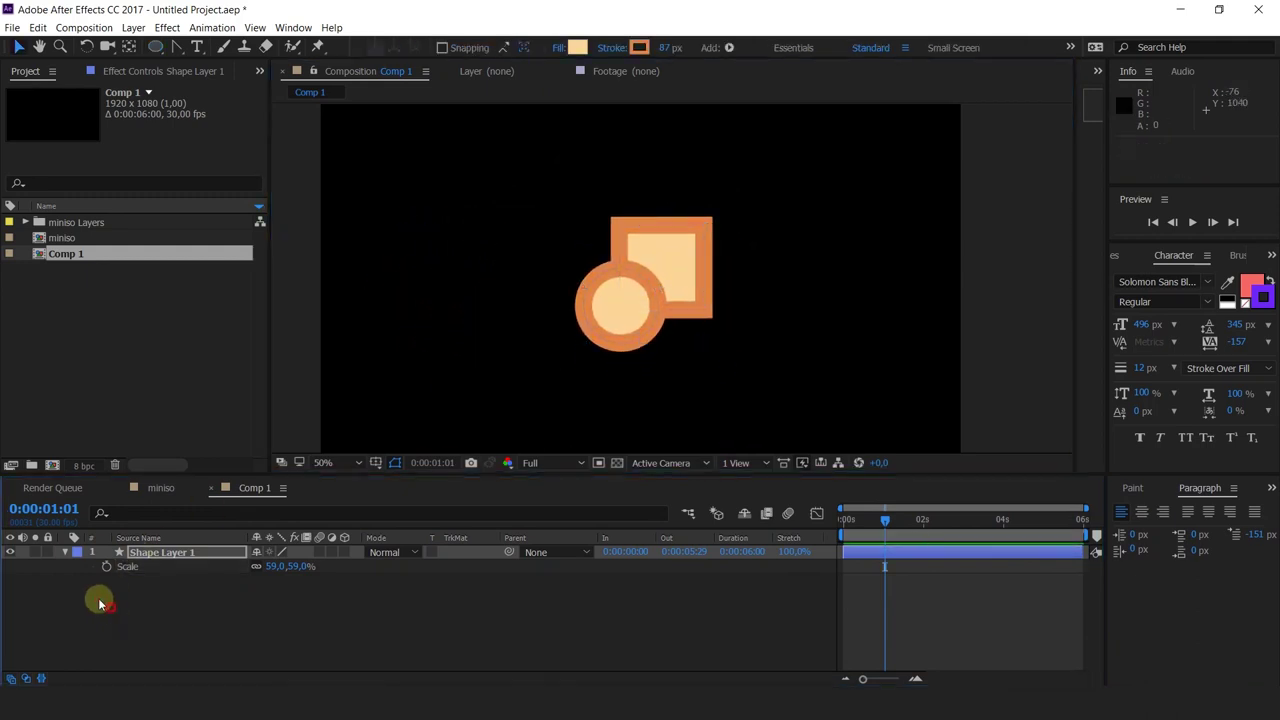
# - Add Merge Paths to the contents of Shape Layer 1 holding the circle and the square
pyautogui.click(64, 553)
pyautogui.click(352, 566)
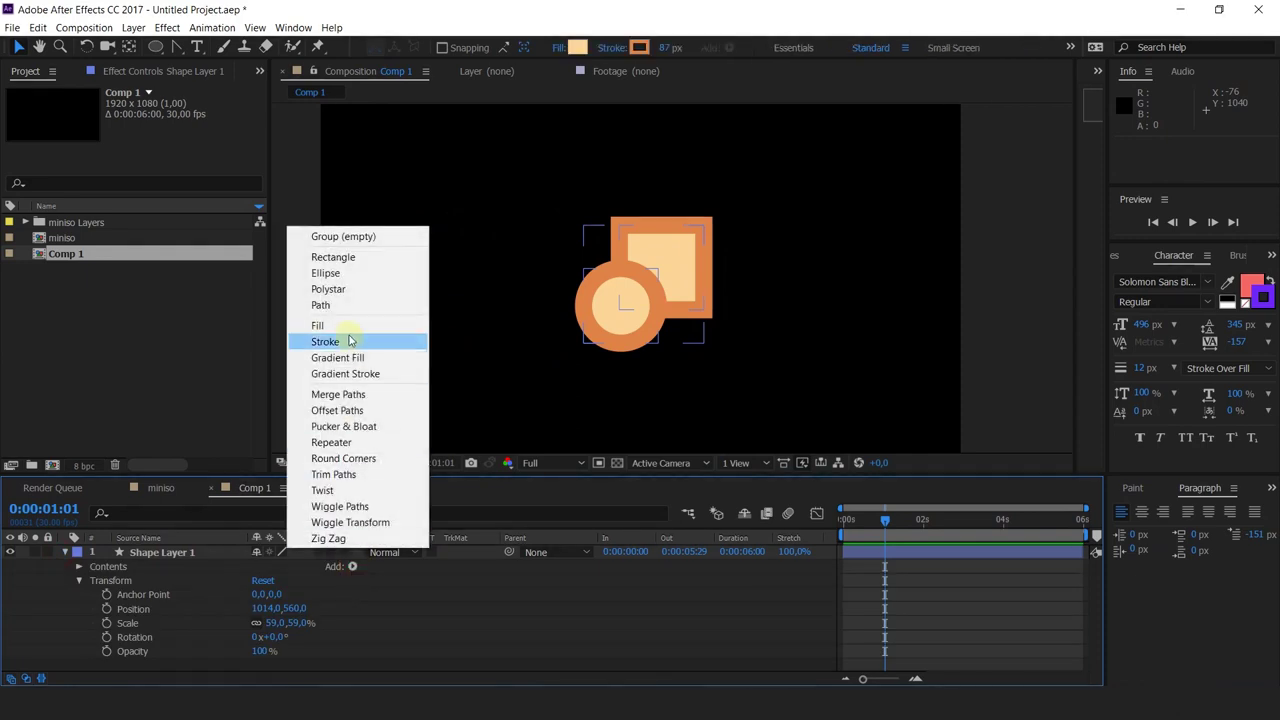
pyautogui.click(330, 394)
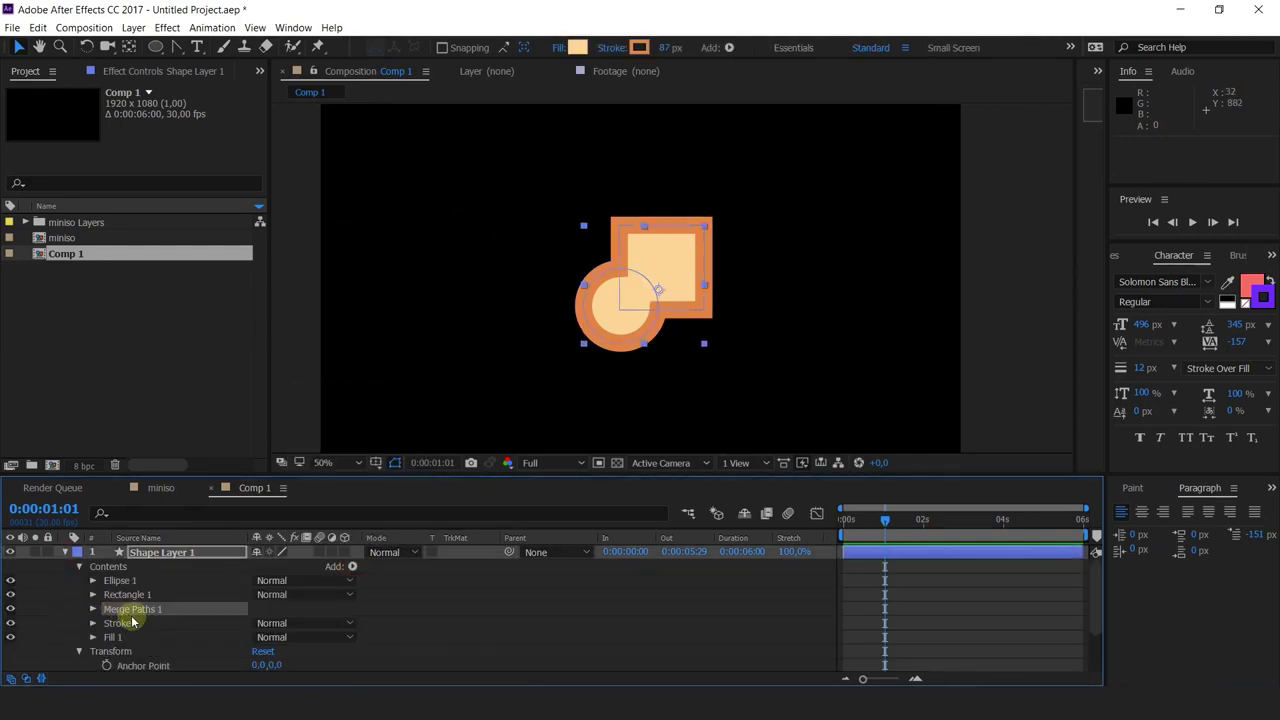
pyautogui.moveTo(129, 612)
pyautogui.mouseDown()
pyautogui.moveTo(131, 648)
pyautogui.moveTo(137, 611)
pyautogui.moveTo(130, 623)
pyautogui.mouseUp()
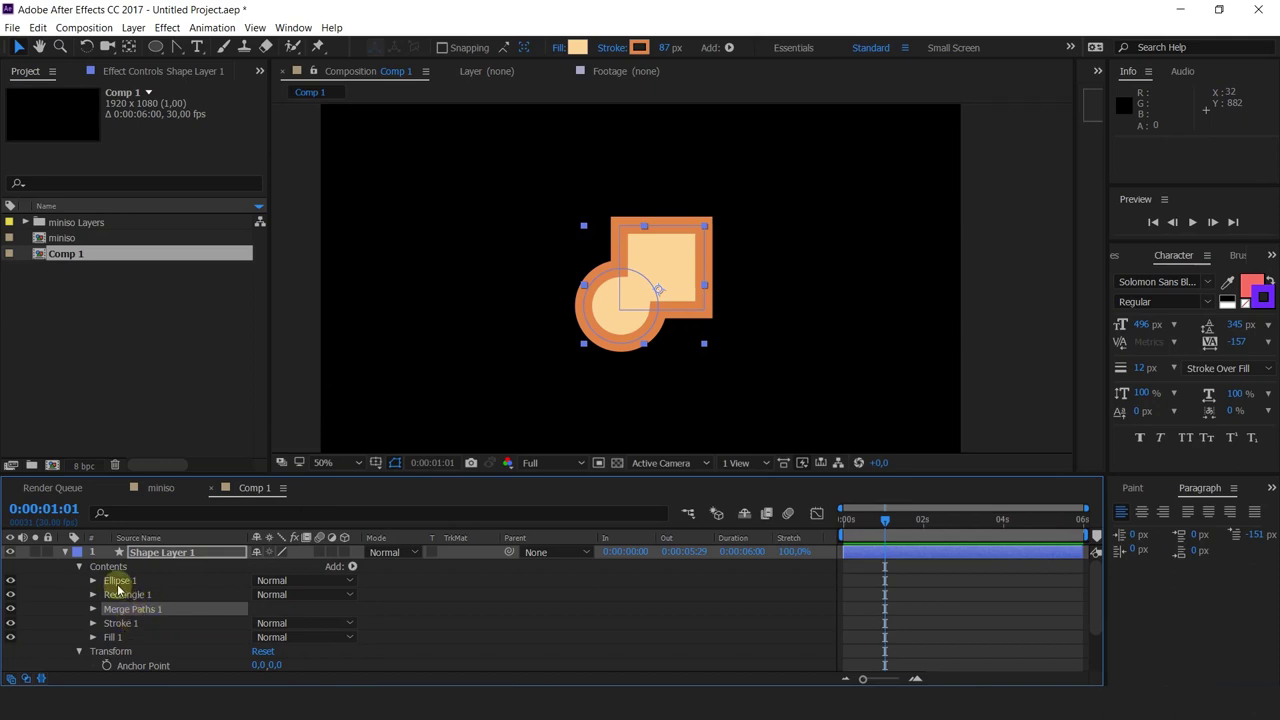
pyautogui.click(118, 582)
pyautogui.keyDown('shift'); pyautogui.click(121, 594); pyautogui.keyUp('shift')
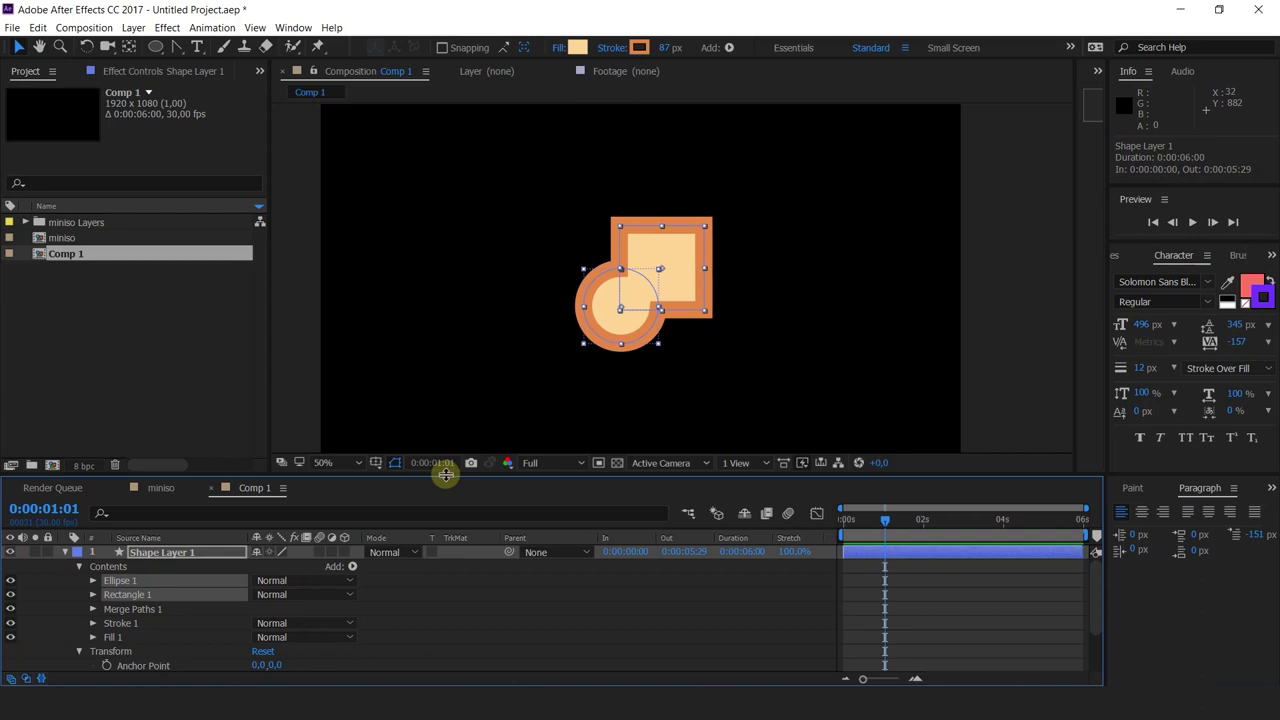
pyautogui.click(138, 611)
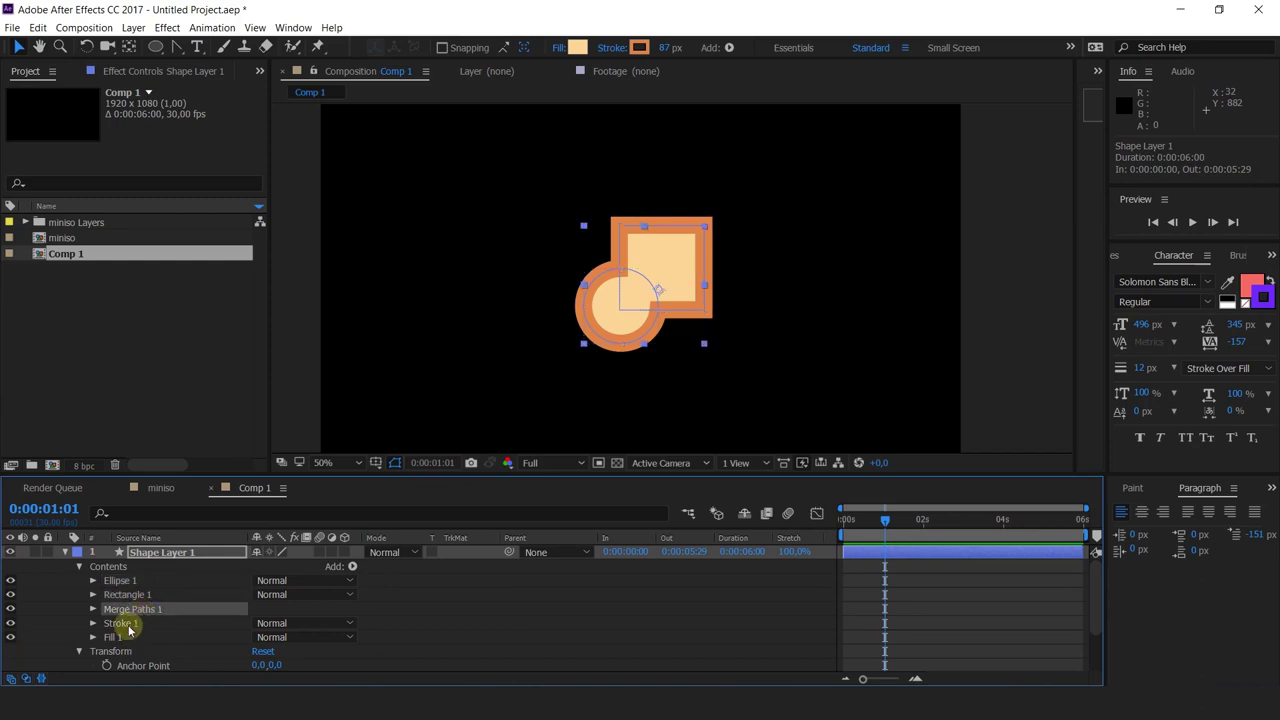
# - Try placing Stroke 1 and Fill 1 above Merge Paths 1 in Shape Layer 1, and return both below it
pyautogui.click(125, 625)
pyautogui.keyDown('shift'); pyautogui.click(112, 637); pyautogui.keyUp('shift')
pyautogui.moveTo(112, 637)
pyautogui.mouseDown()
pyautogui.moveTo(128, 600)
pyautogui.moveTo(138, 611)
pyautogui.mouseUp()
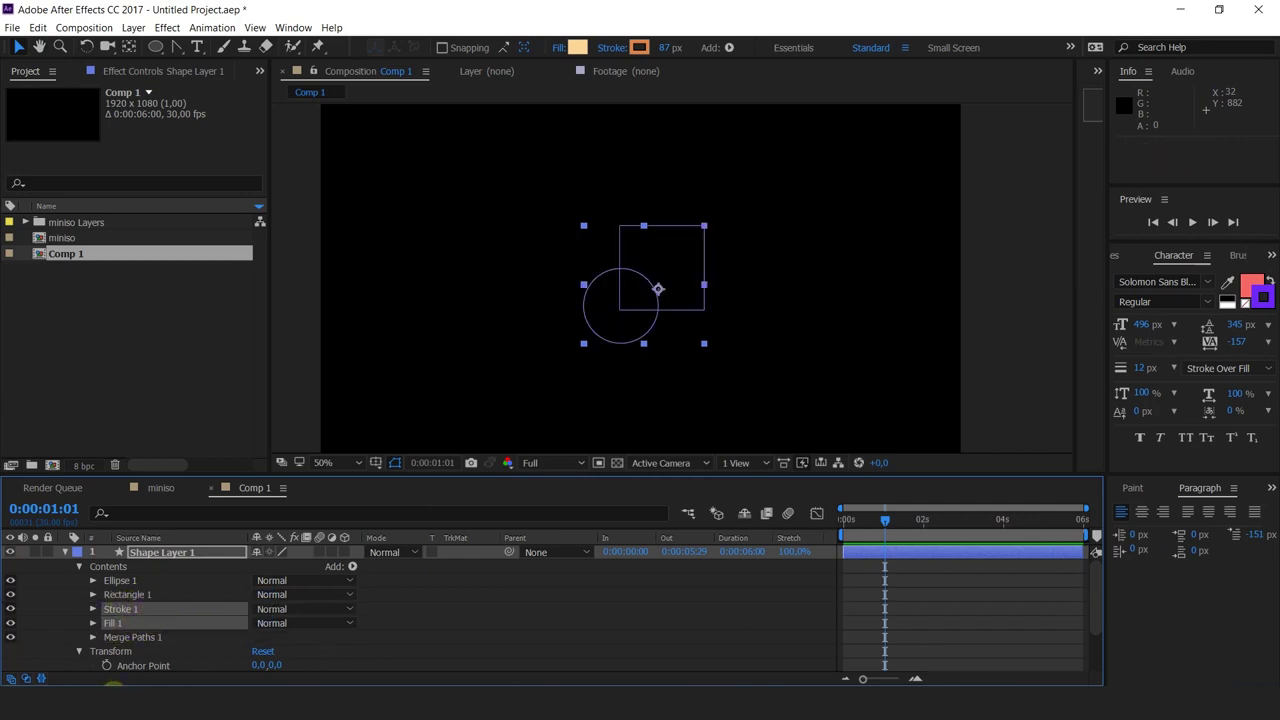
pyautogui.moveTo(114, 626); pyautogui.dragTo(116, 650)
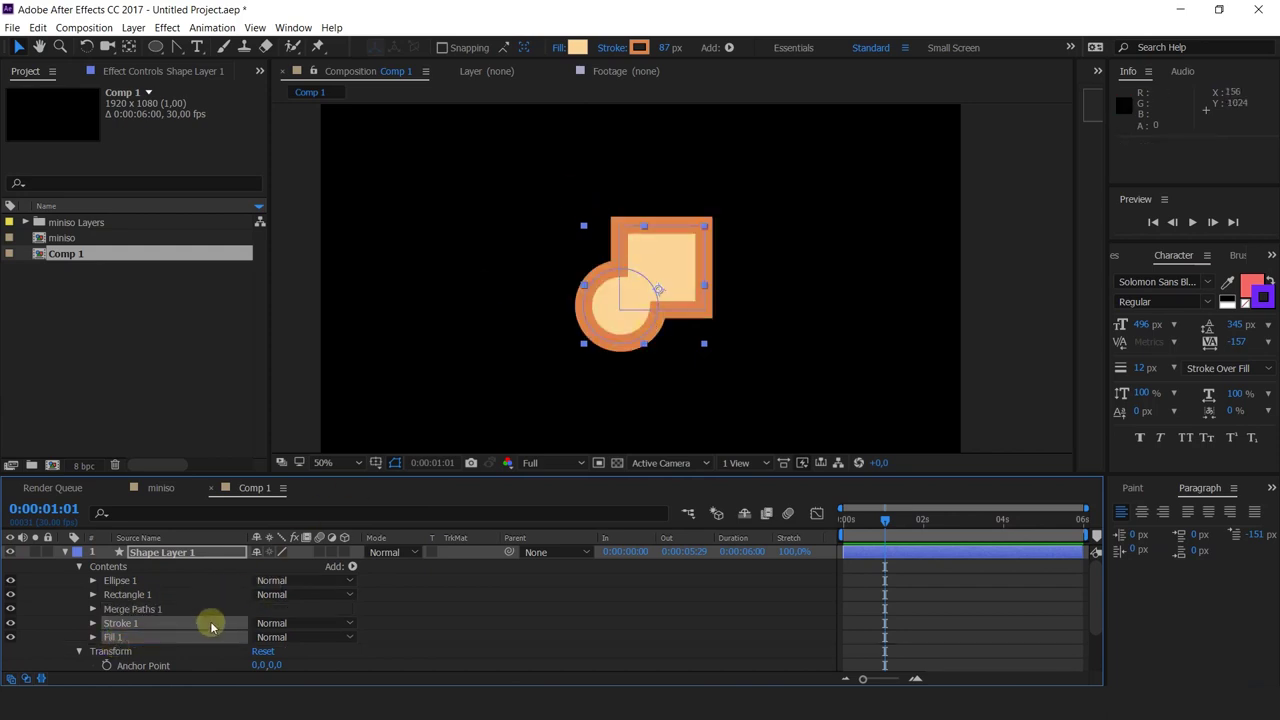
# - Try the Subtract, Intersect, Exclude Intersections and Merge modes of Merge Paths 1, and set the mode back to Add
pyautogui.click(126, 609)
pyautogui.click(93, 609)
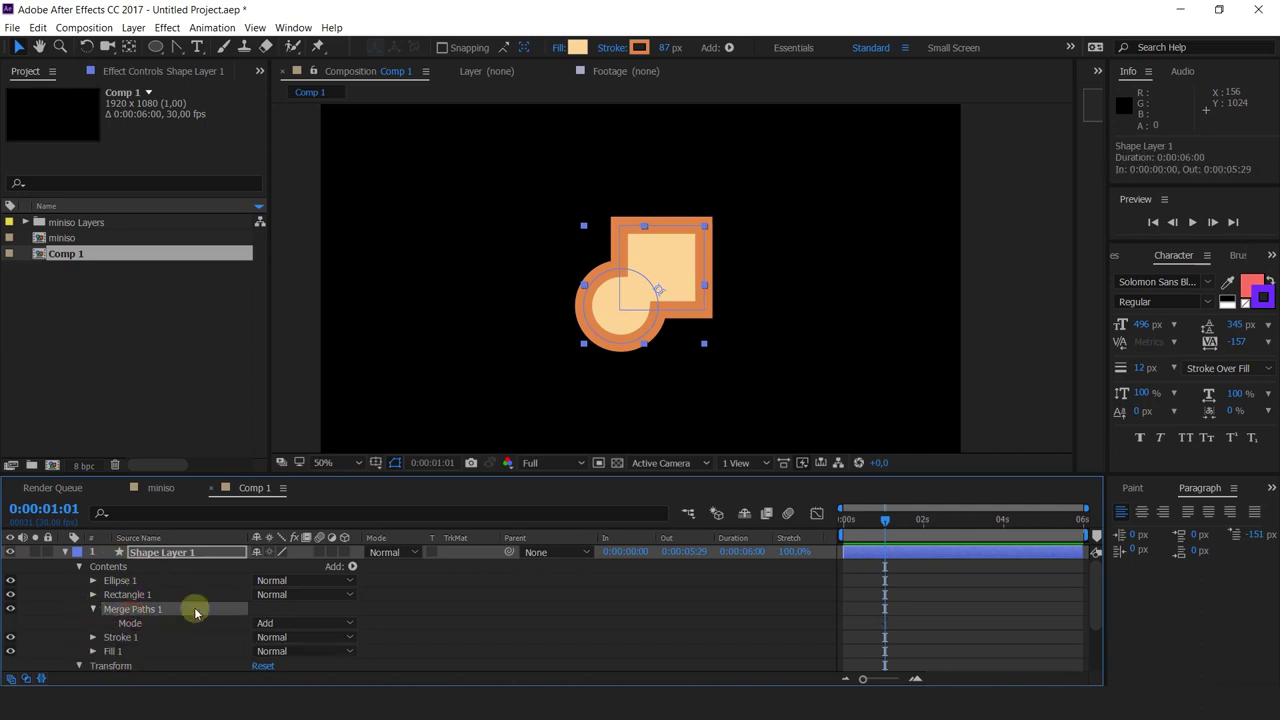
pyautogui.click(278, 627)
pyautogui.click(298, 575)
pyautogui.click(300, 625)
pyautogui.click(294, 591)
pyautogui.click(305, 623)
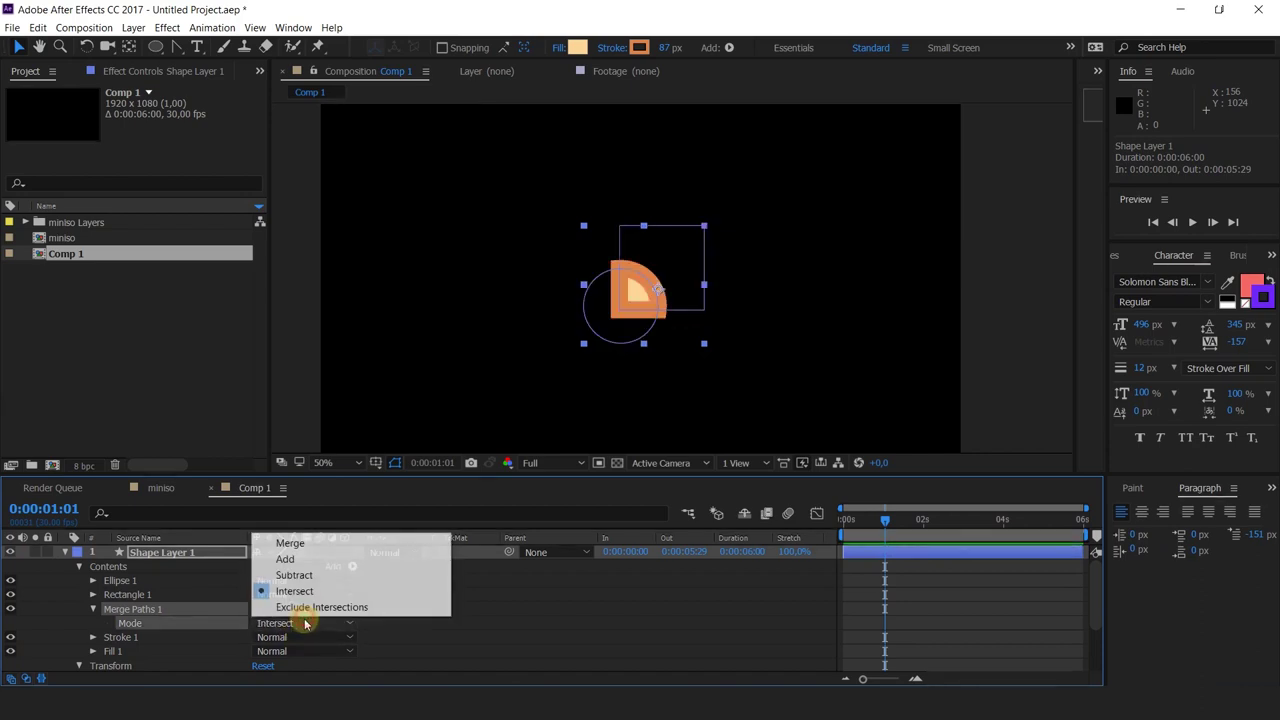
pyautogui.click(294, 607)
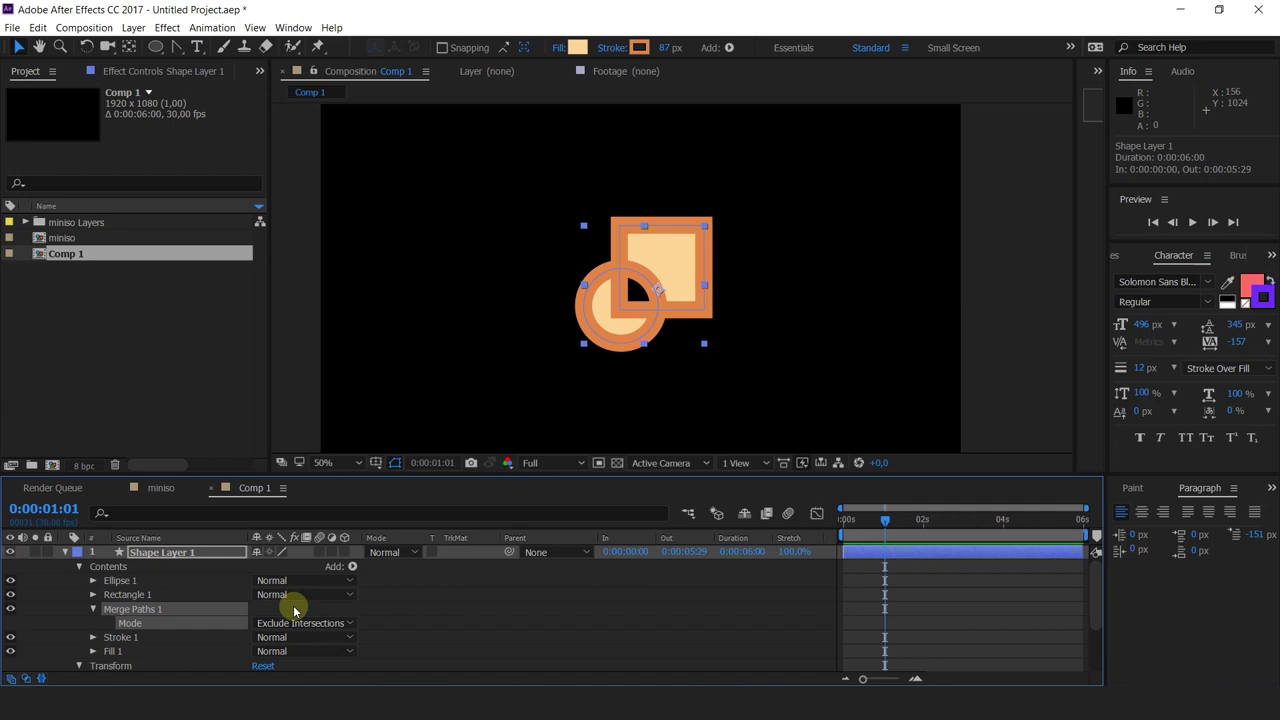
pyautogui.click(290, 623)
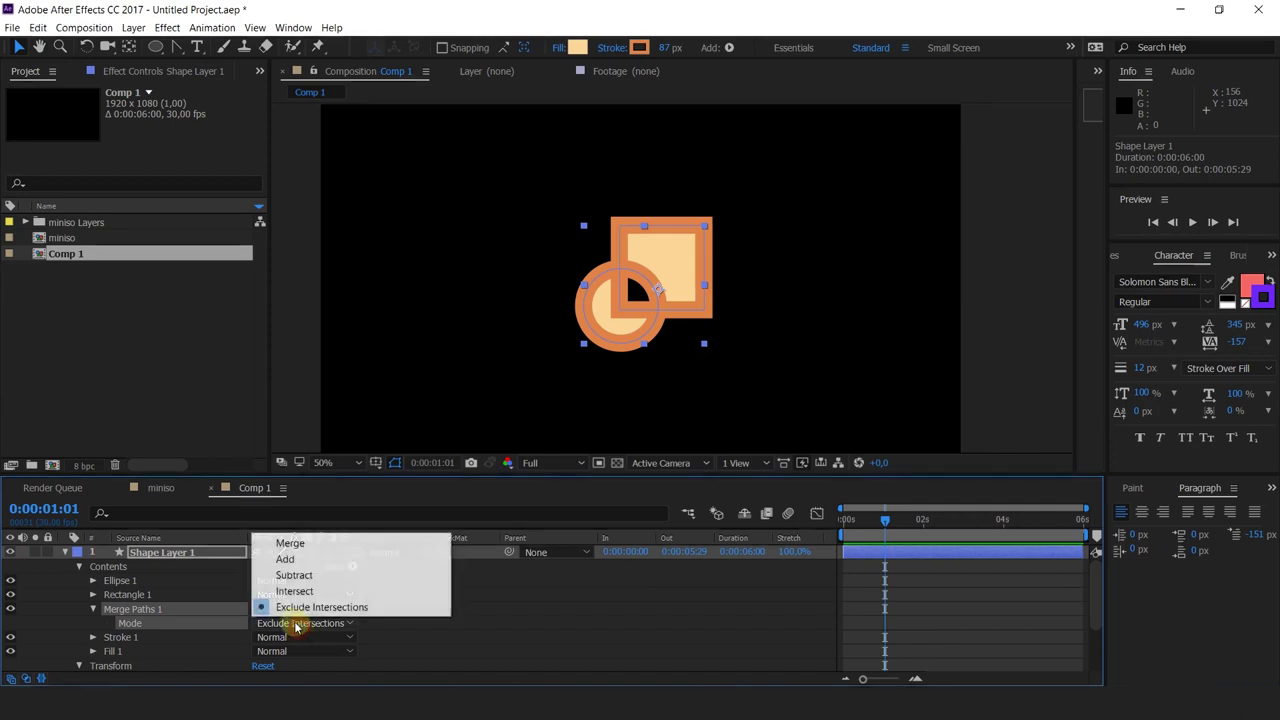
pyautogui.click(290, 545)
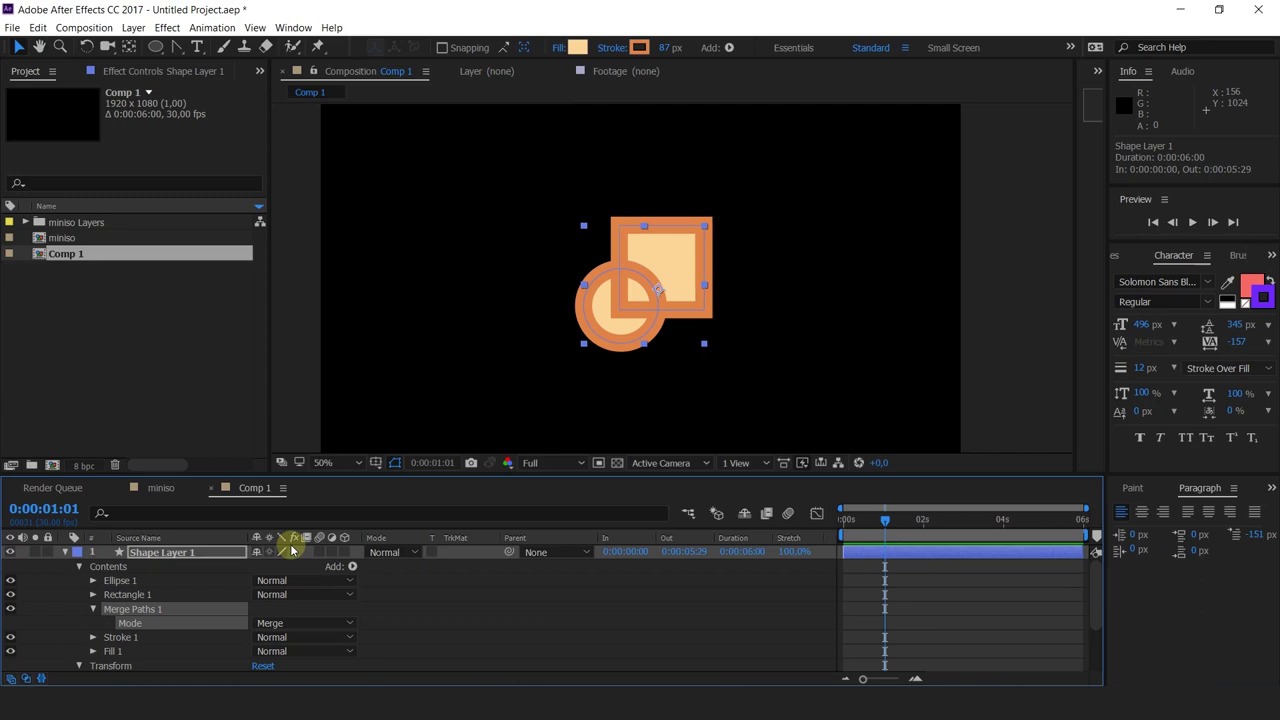
pyautogui.click(294, 623)
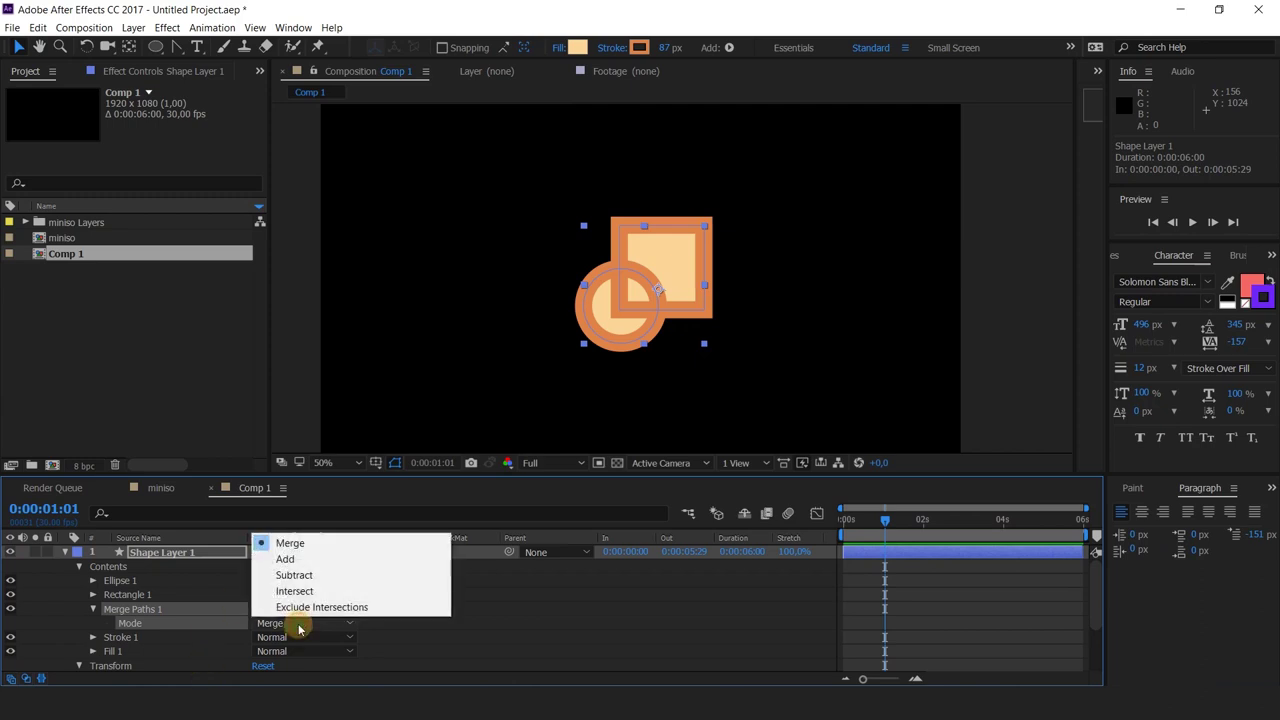
pyautogui.click(286, 559)
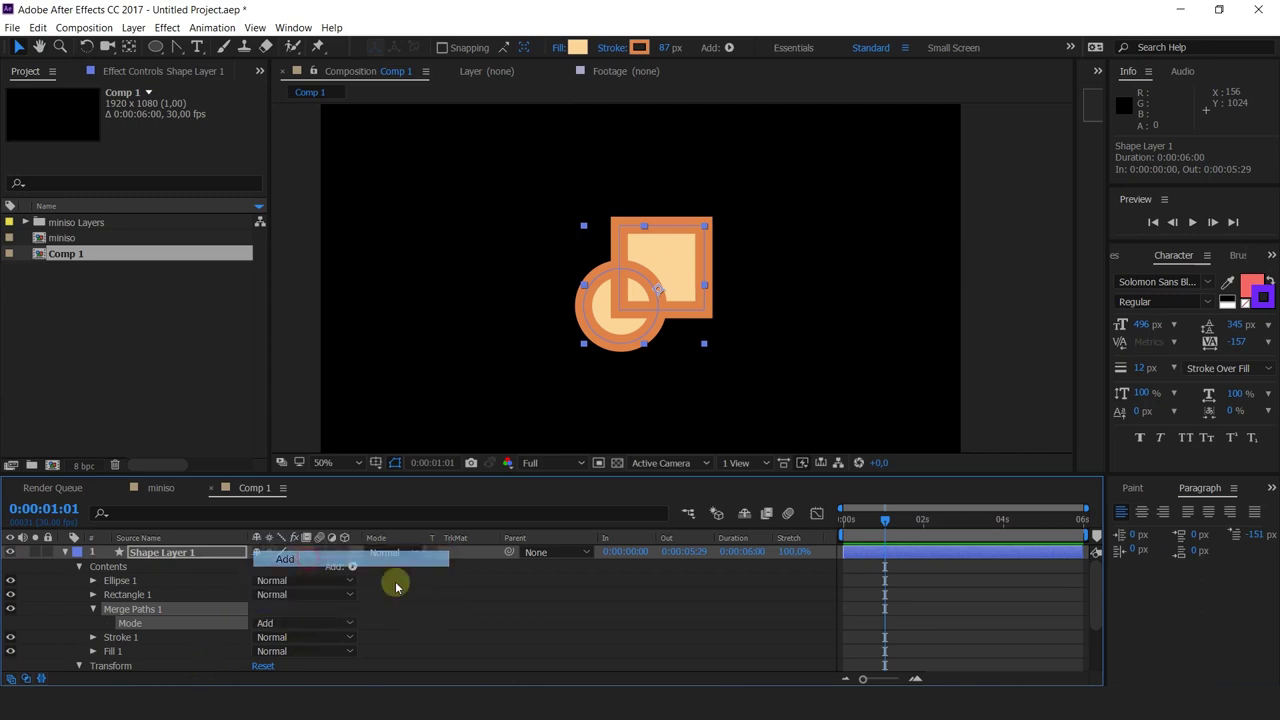
# - Move Shape Layer 1 horizontally to position 612,560 in the composition
pyautogui.click(147, 558)
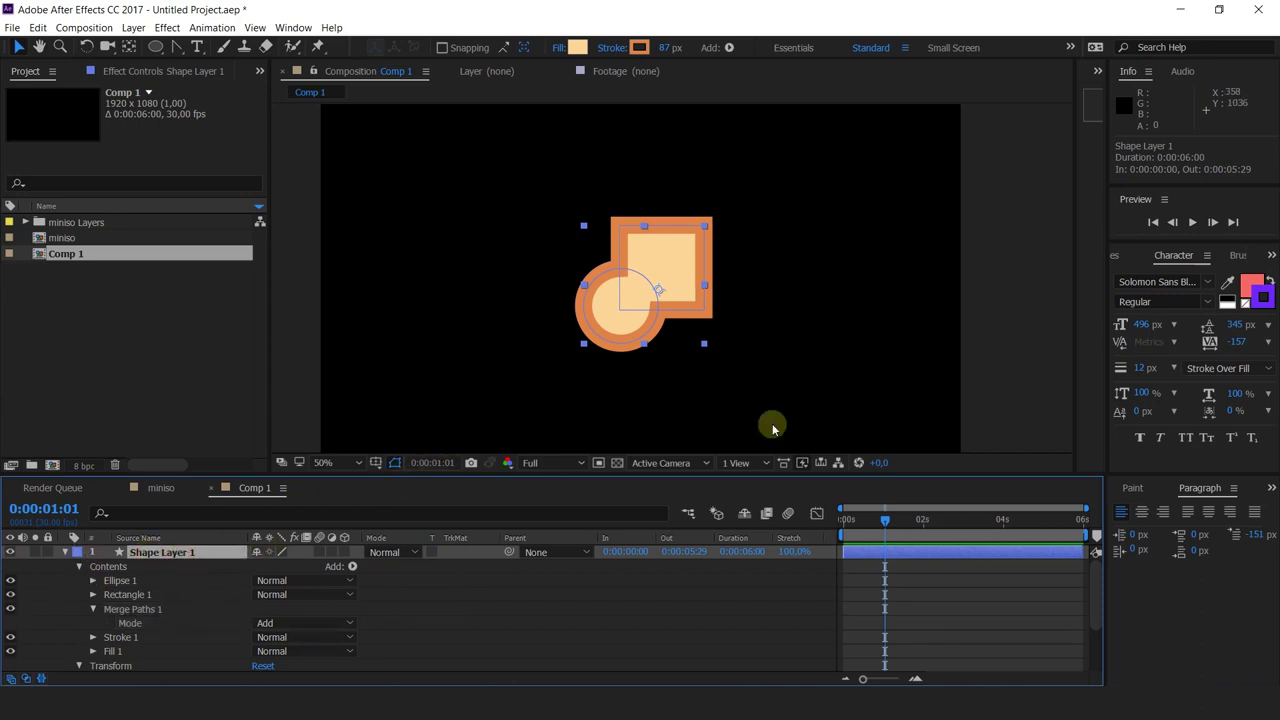
pyautogui.moveTo(660, 288); pyautogui.dragTo(525, 288)
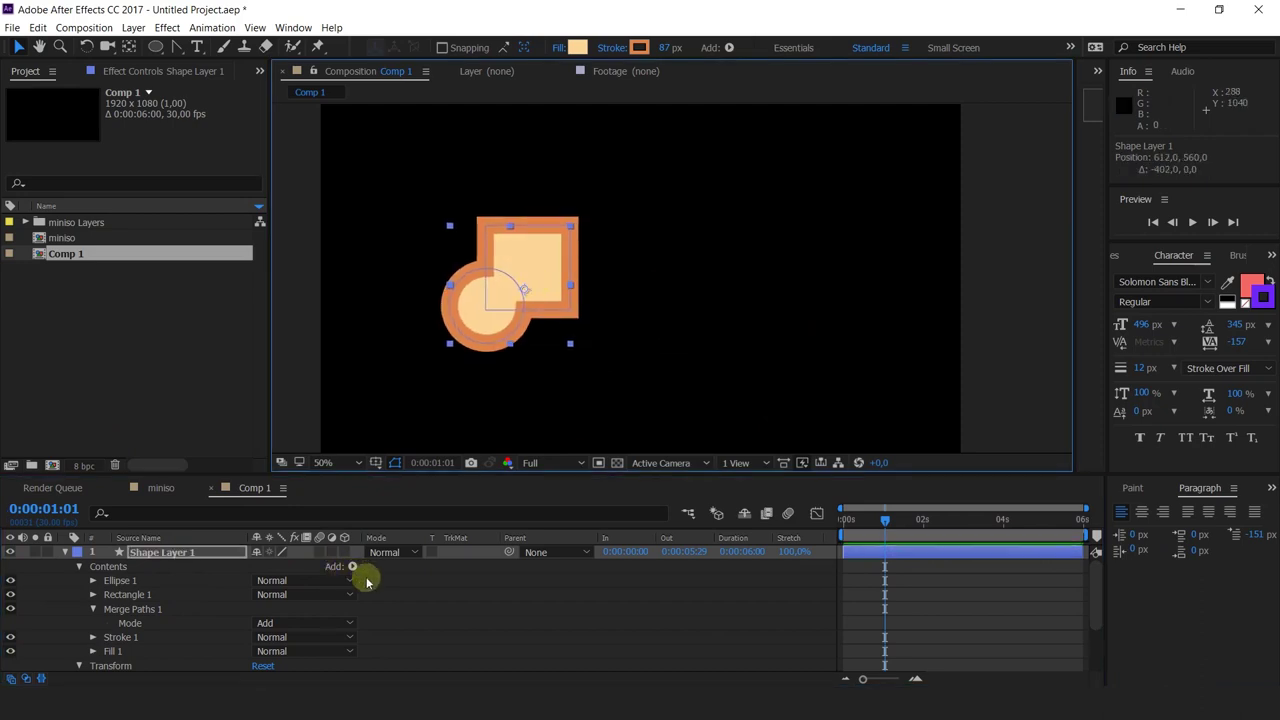
pyautogui.click(365, 582)
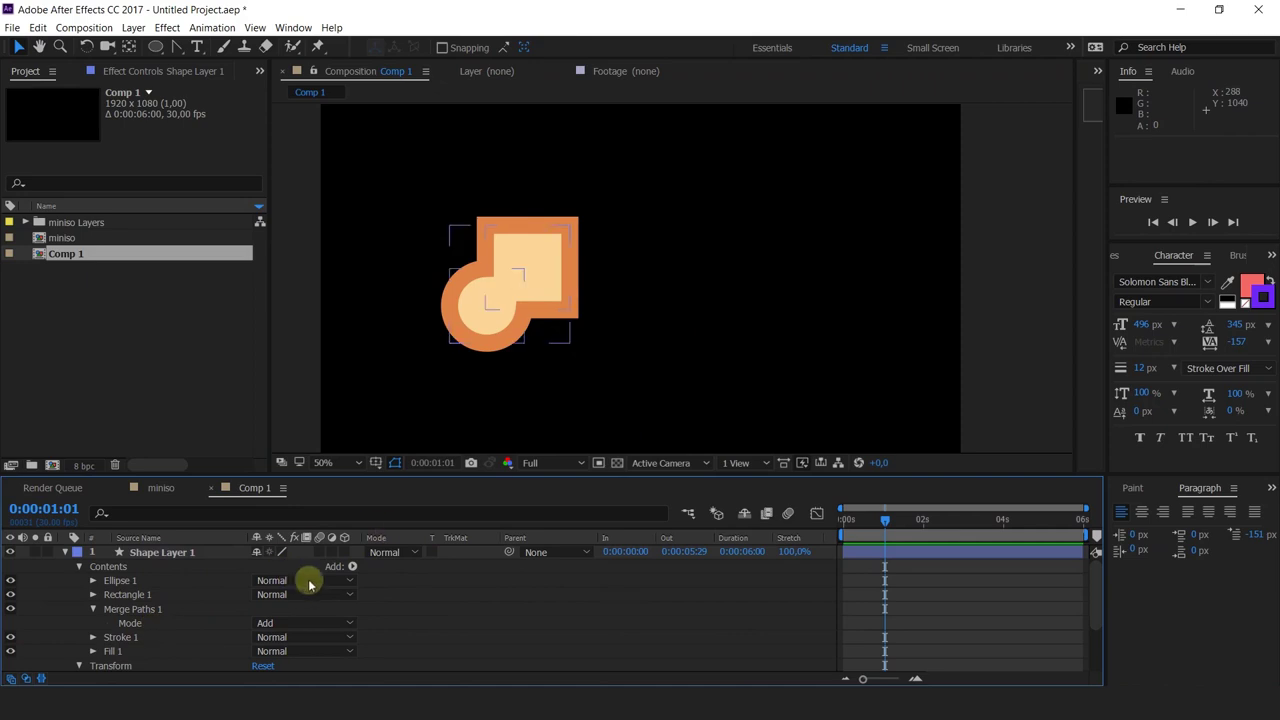
pyautogui.click(352, 566)
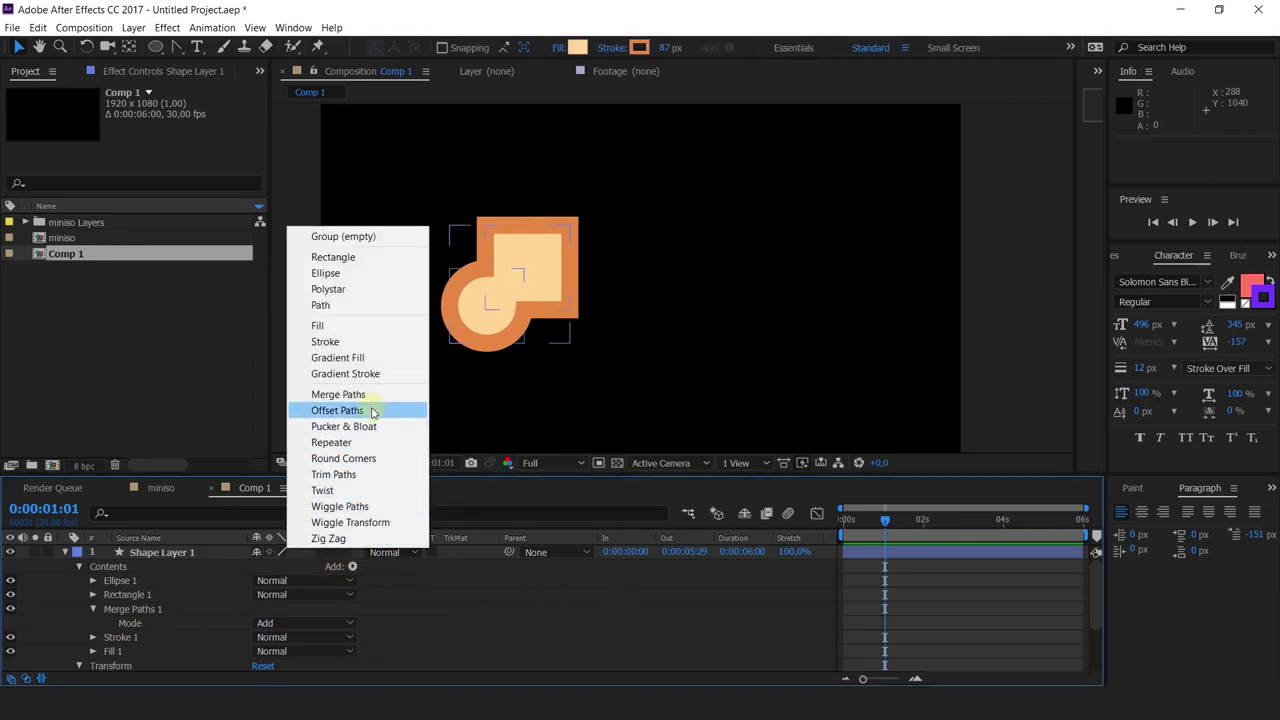
pyautogui.click(466, 634)
# - Duplicate Shape Layer 1 and scale the original layer beneath the copy to 130%
pyautogui.click(171, 553)
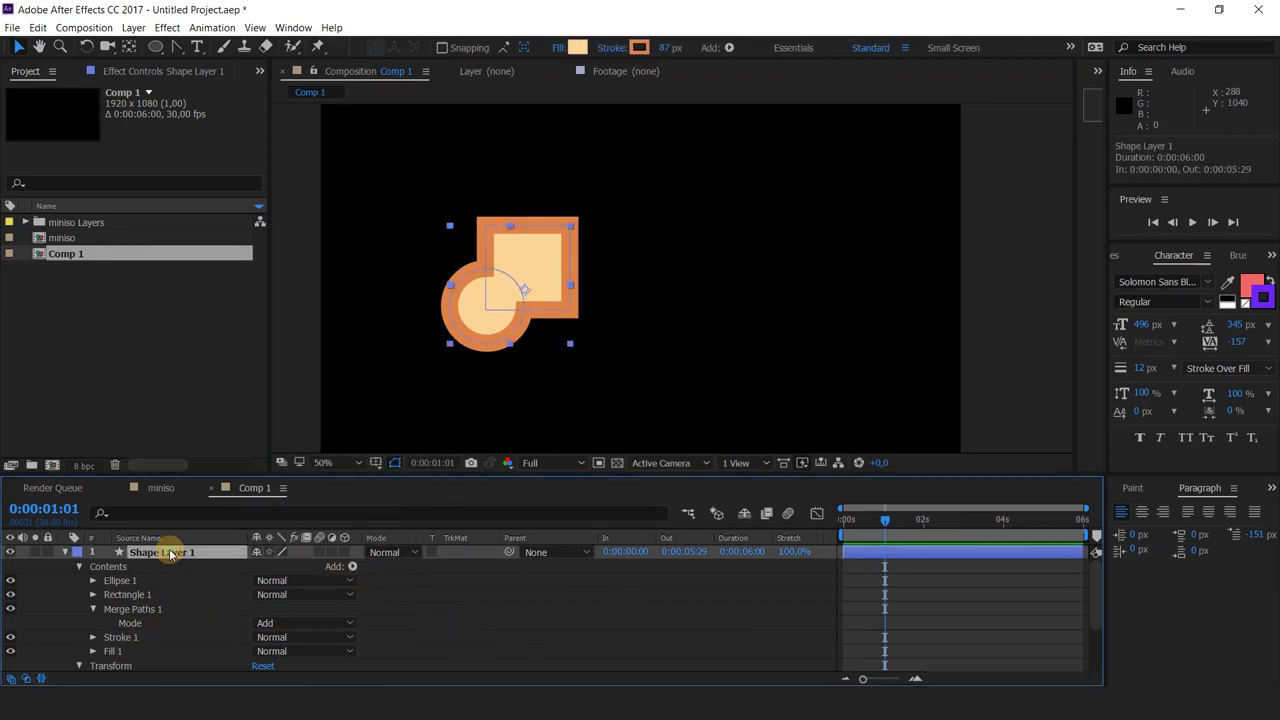
pyautogui.hotkey('ctrl', 'd')
pyautogui.click(150, 566)
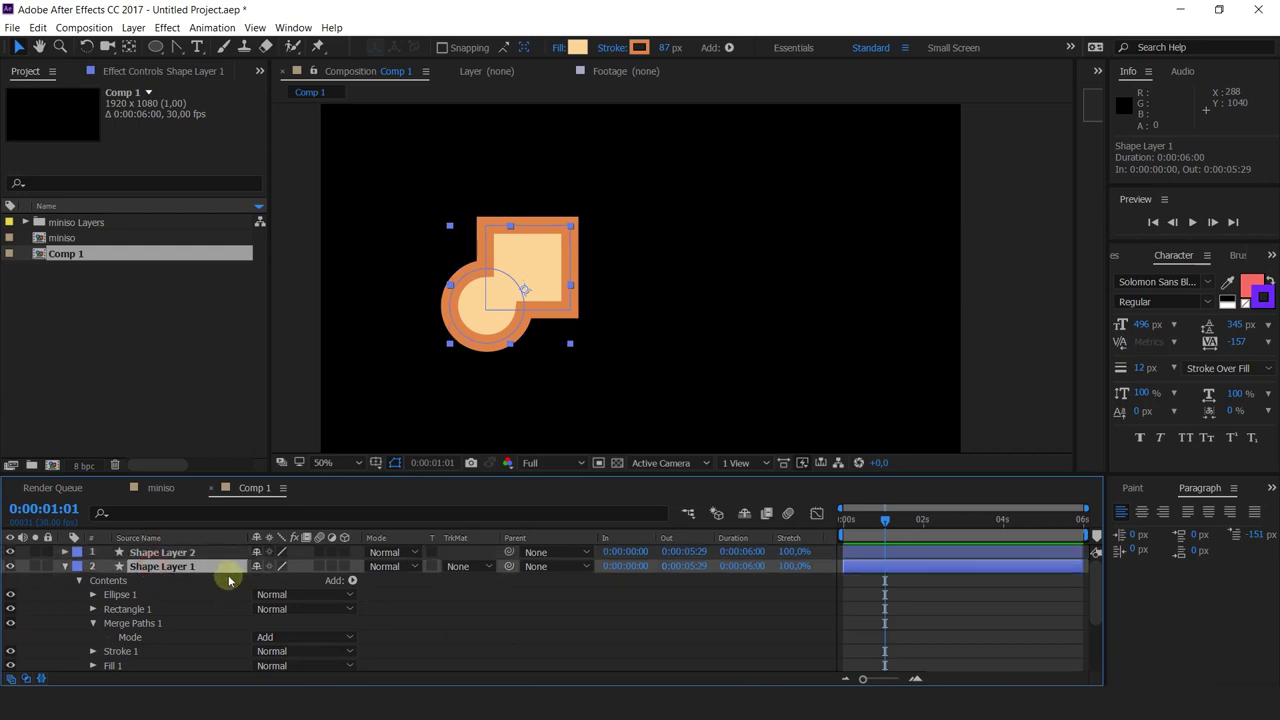
pyautogui.press('s')
pyautogui.moveTo(271, 582); pyautogui.dragTo(313, 598)
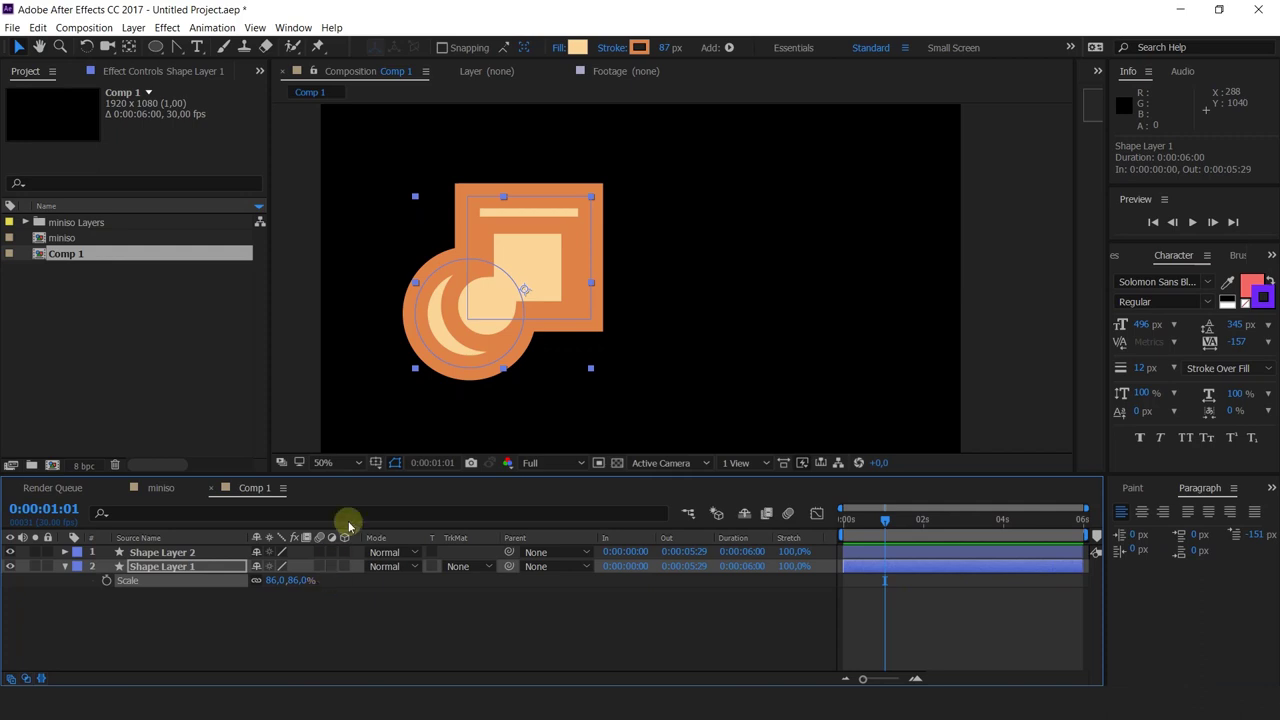
pyautogui.scroll(2, 495, 224)
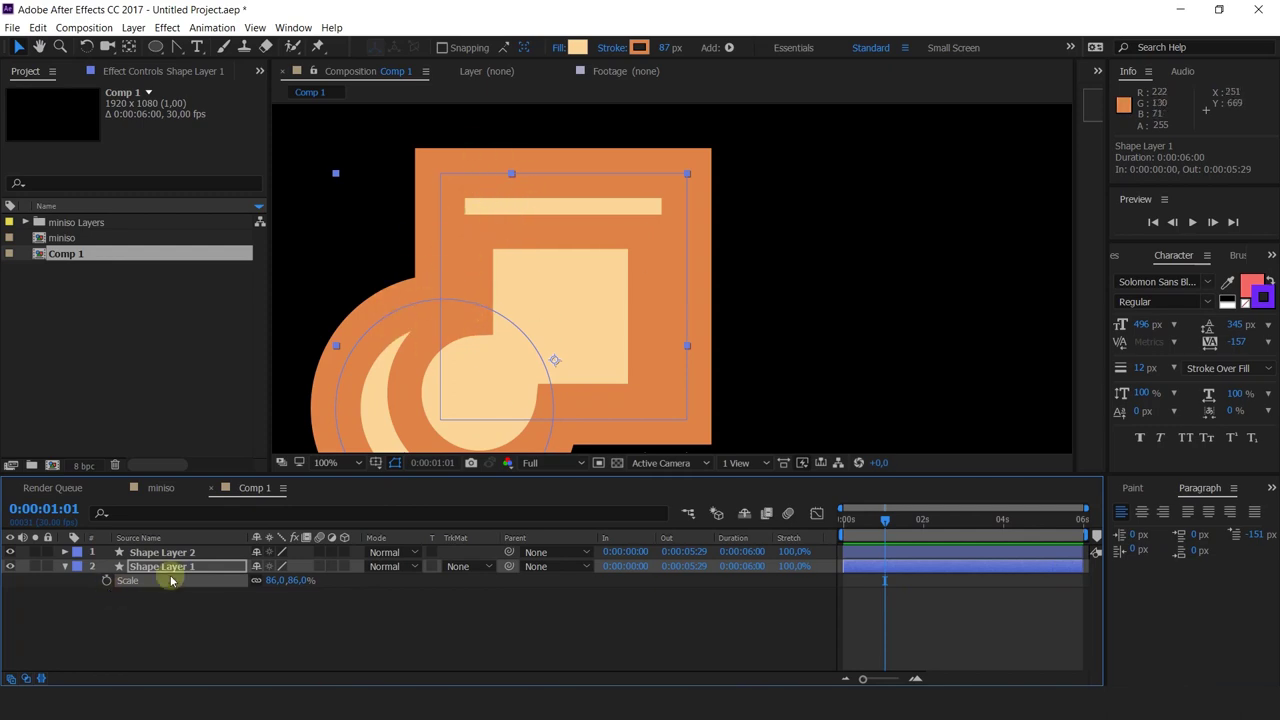
pyautogui.moveTo(270, 581); pyautogui.dragTo(620, 257)
# - Compare the stroke width and outline of the enlarged Shape Layer 1 with those of the smaller copy on top
pyautogui.scroll(-2, 630, 300)
pyautogui.scroll(2, 574, 263)
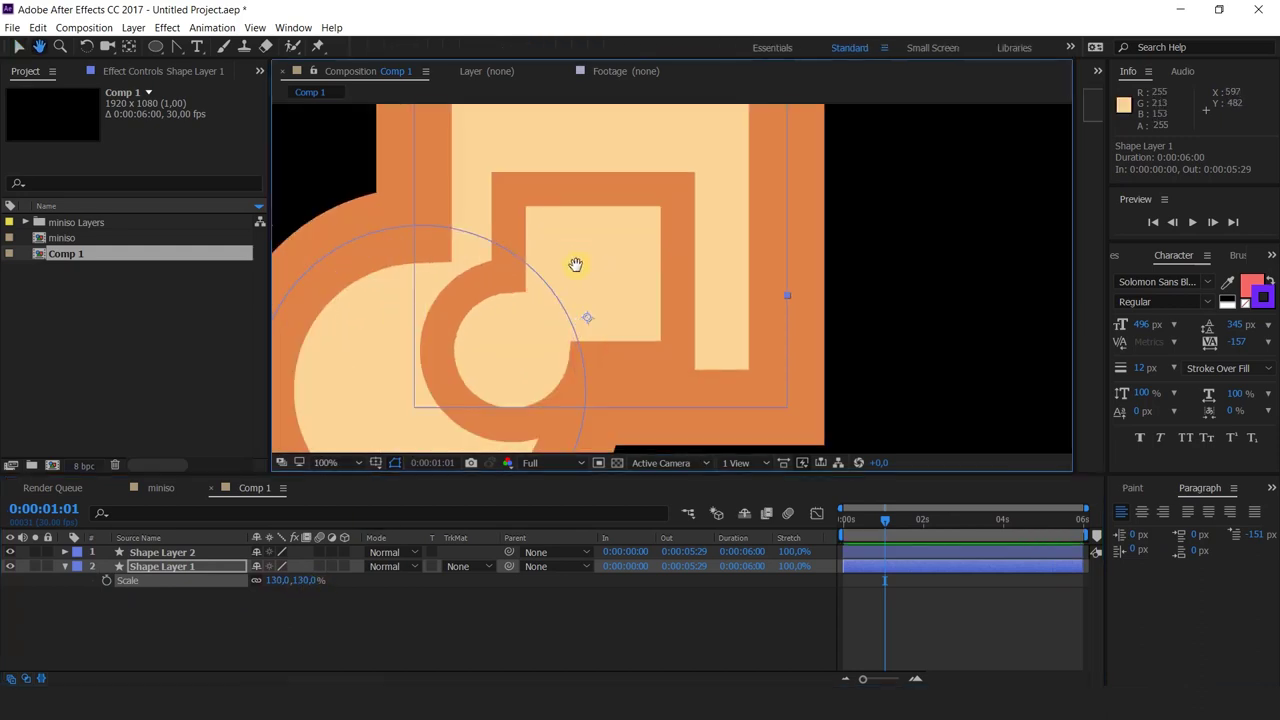
pyautogui.scroll(2, 597, 294)
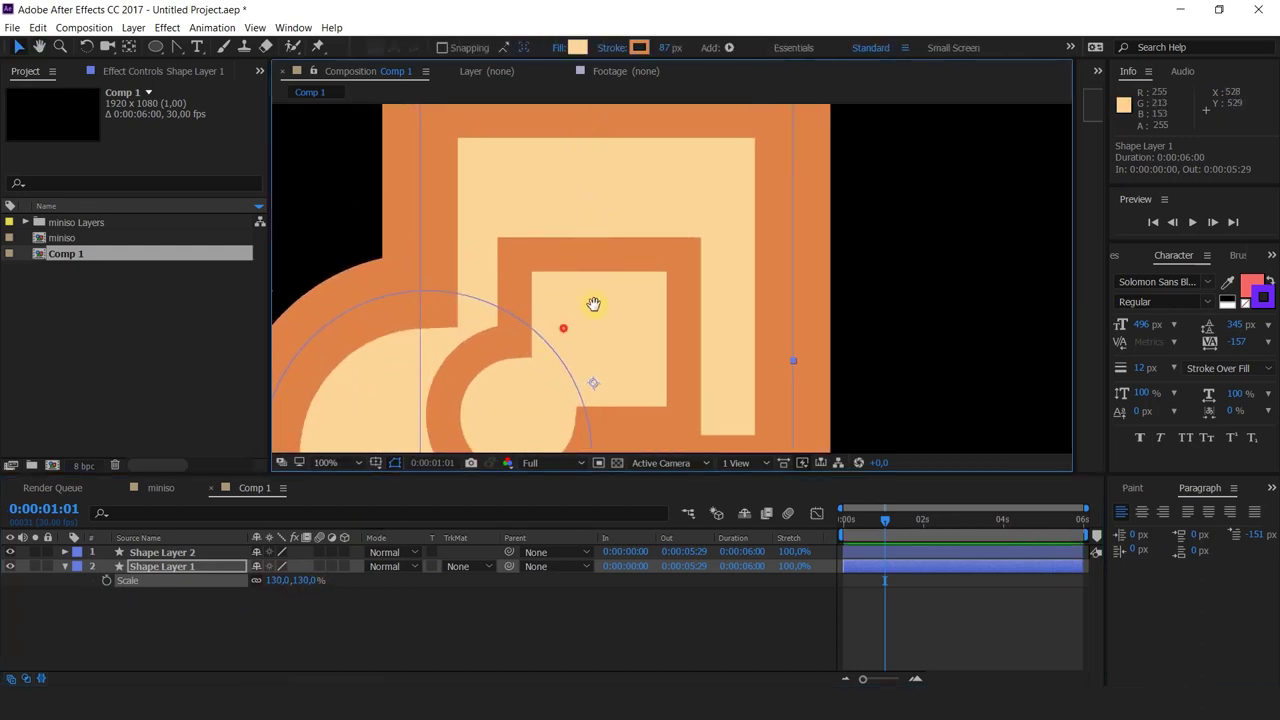
pyautogui.scroll(-2, 594, 303)
pyautogui.hscroll(-2, 594, 303)
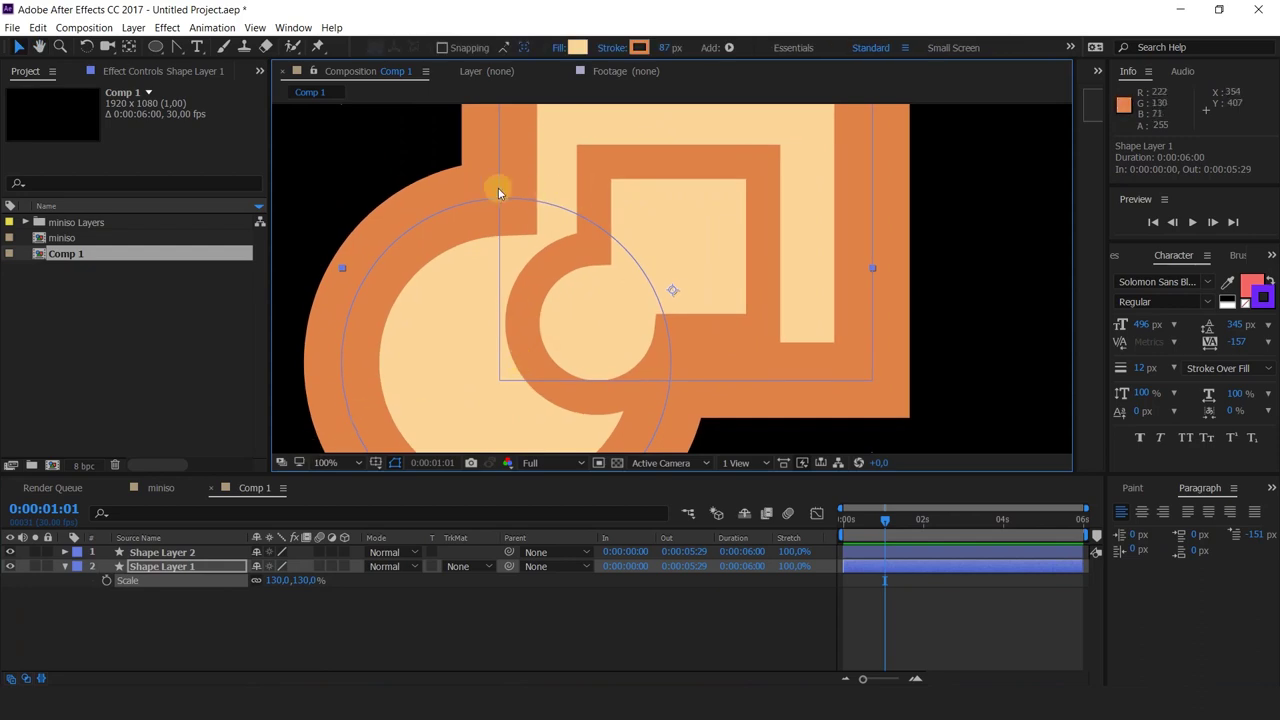
pyautogui.scroll(-2, 783, 311)
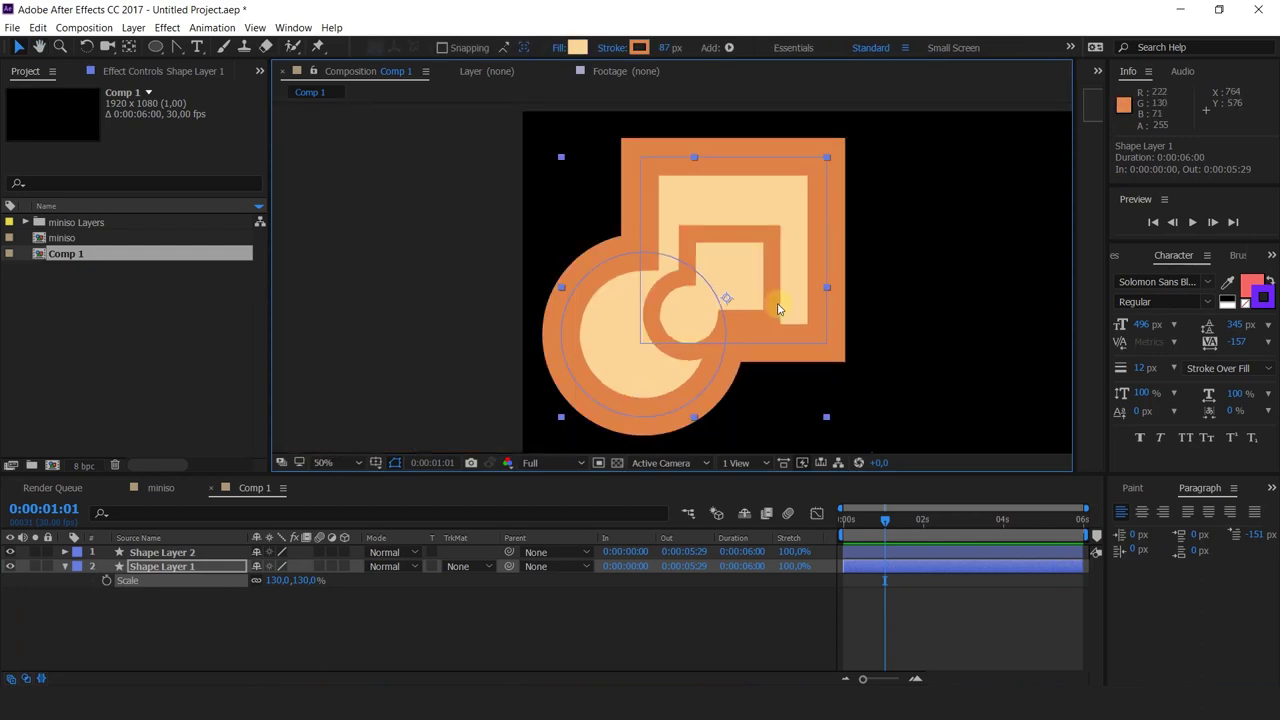
pyautogui.press('h')
pyautogui.moveTo(786, 297); pyautogui.dragTo(706, 296)
pyautogui.press('v')
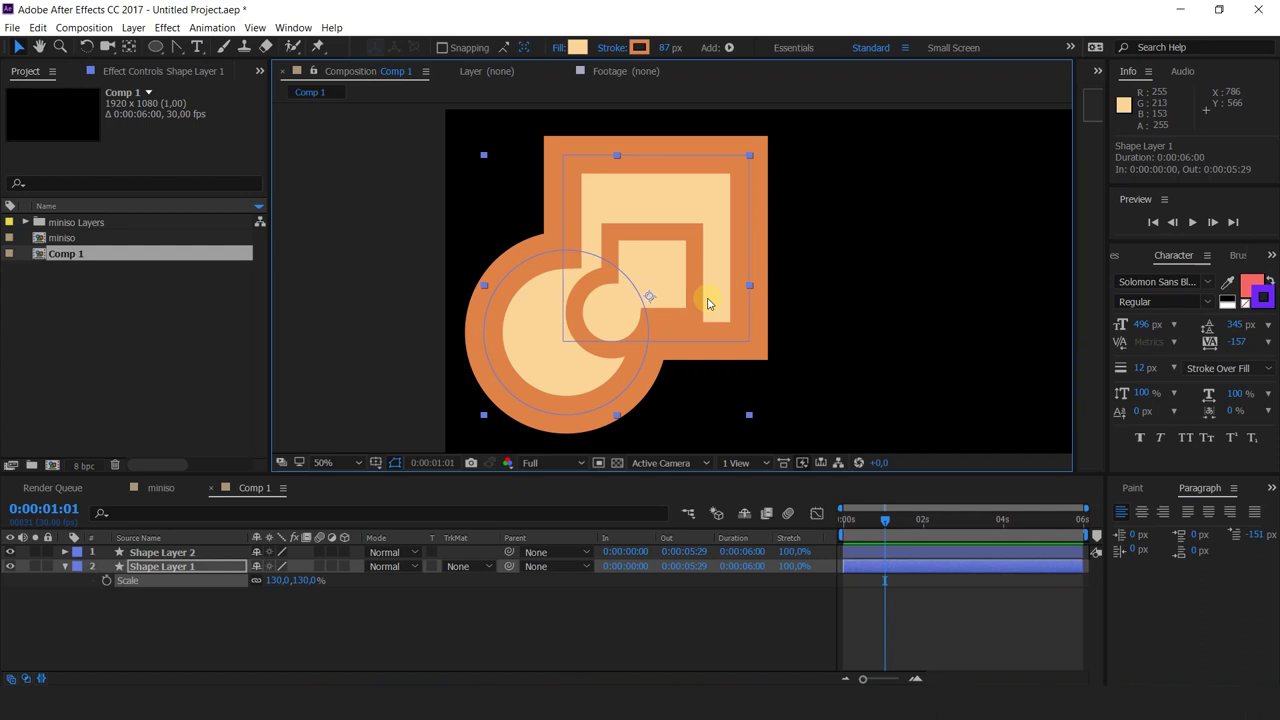
# - Duplicate Shape Layers 1 and 2, place both copies above the originals in the layer stack, and move them horizontally to position 1500,560
pyautogui.keyDown('shift'); pyautogui.click(186, 553); pyautogui.keyUp('shift')
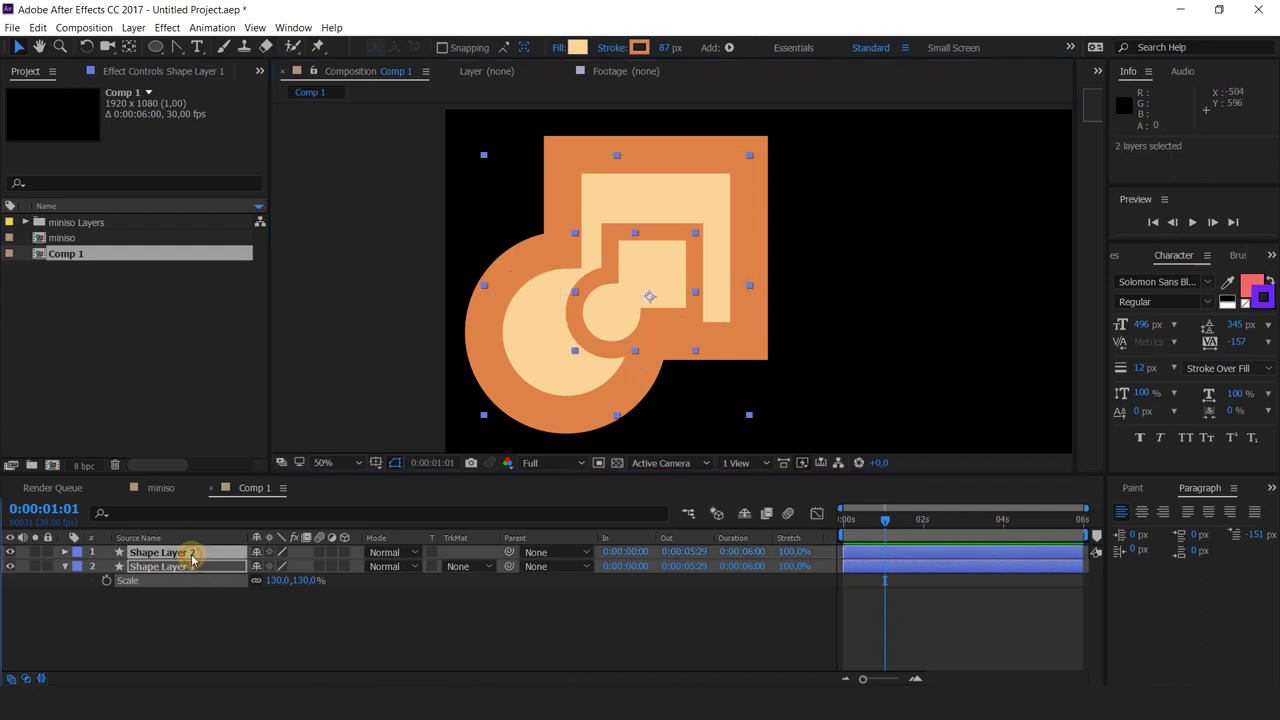
pyautogui.hotkey('ctrl', 'd')
pyautogui.moveTo(771, 303); pyautogui.dragTo(560, 308)
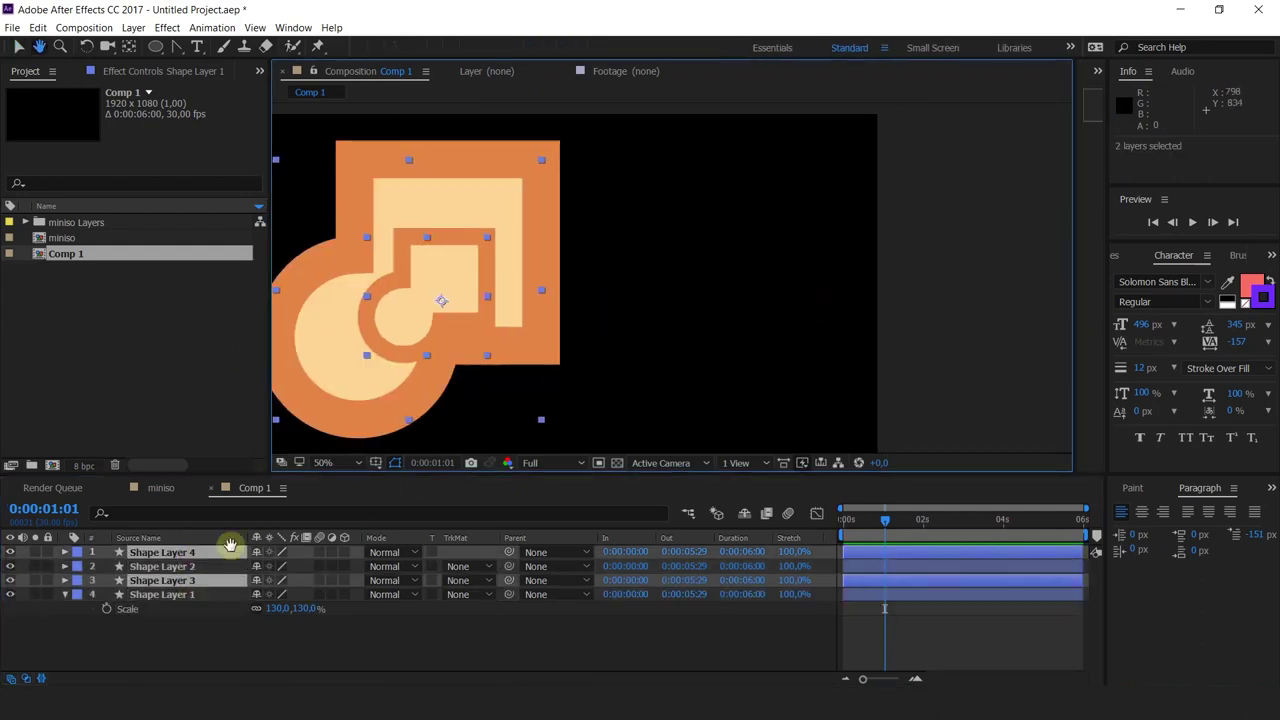
pyautogui.moveTo(128, 590); pyautogui.dragTo(235, 490)
pyautogui.moveTo(528, 289); pyautogui.dragTo(733, 268)
pyautogui.click(571, 350)
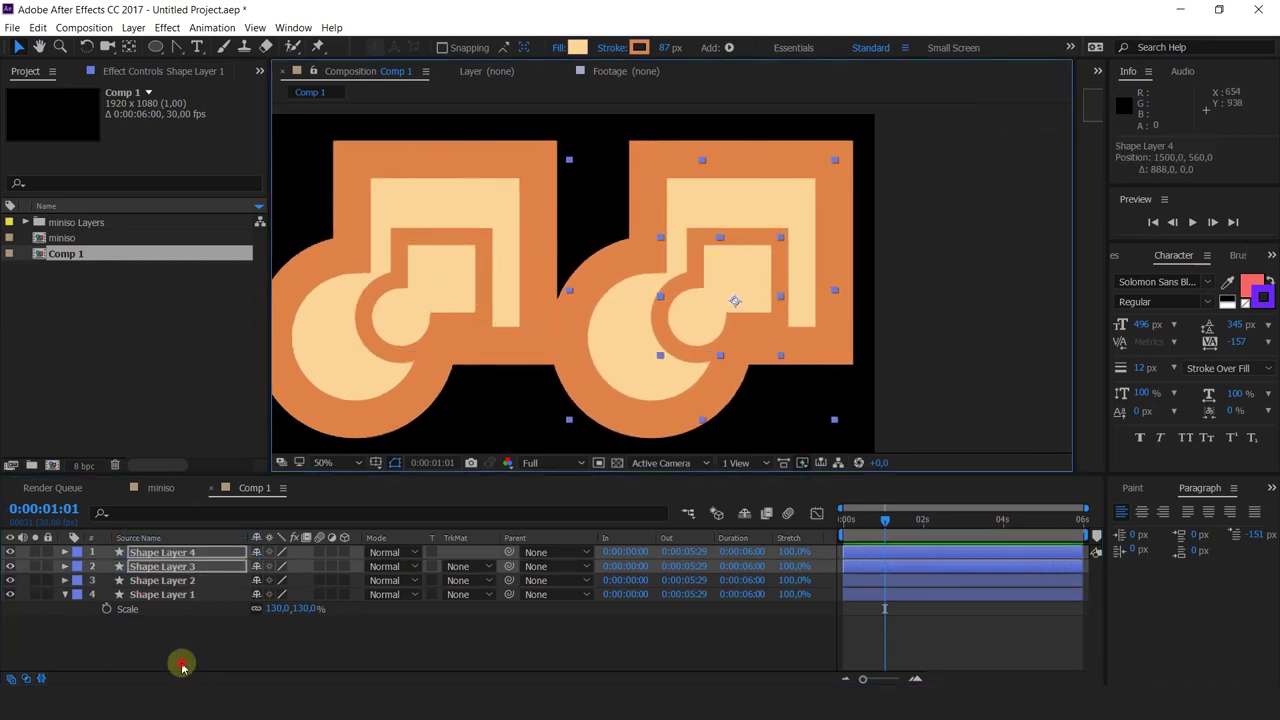
# - Delete Shape Layer 3, the large copy, and duplicate the small Shape Layer 4
pyautogui.click(177, 663)
pyautogui.click(170, 567)
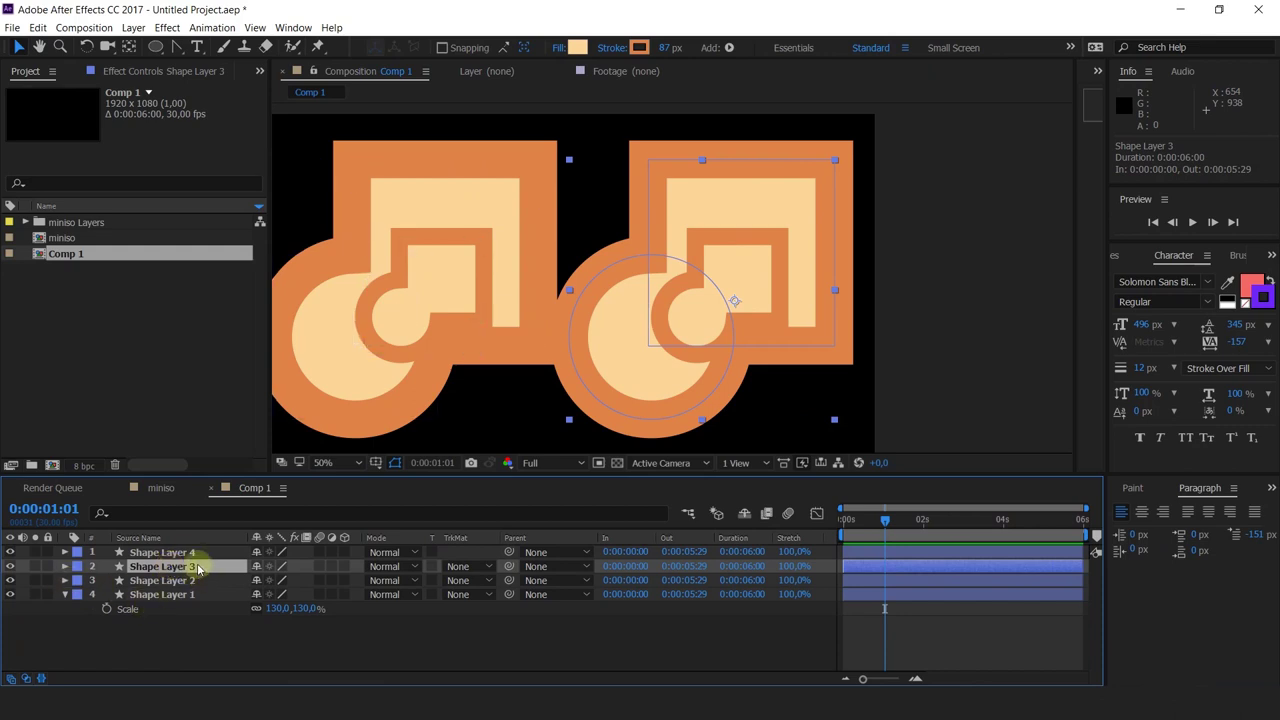
pyautogui.press('Delete')
pyautogui.click(165, 553)
pyautogui.hotkey('ctrl', 'd')
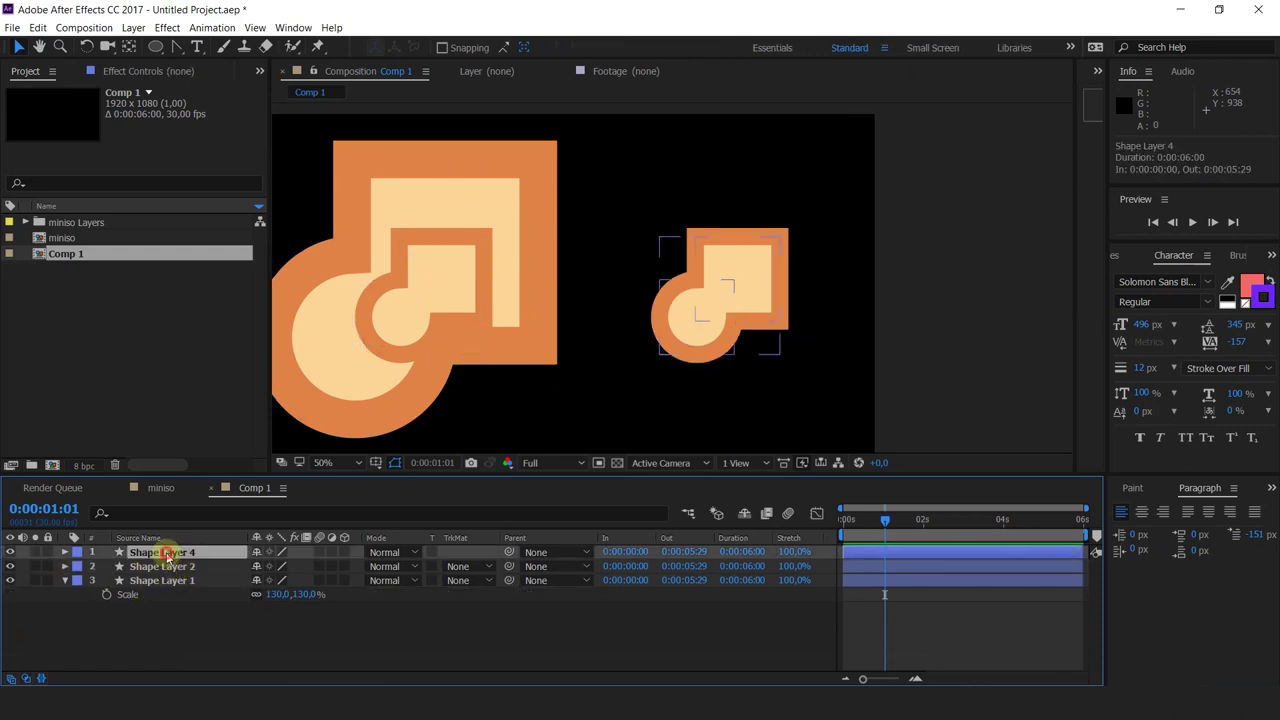
# - Add Offset Paths to Shape Layer 4 beneath its duplicate and set the offset amount to 354
pyautogui.click(157, 568)
pyautogui.click(65, 566)
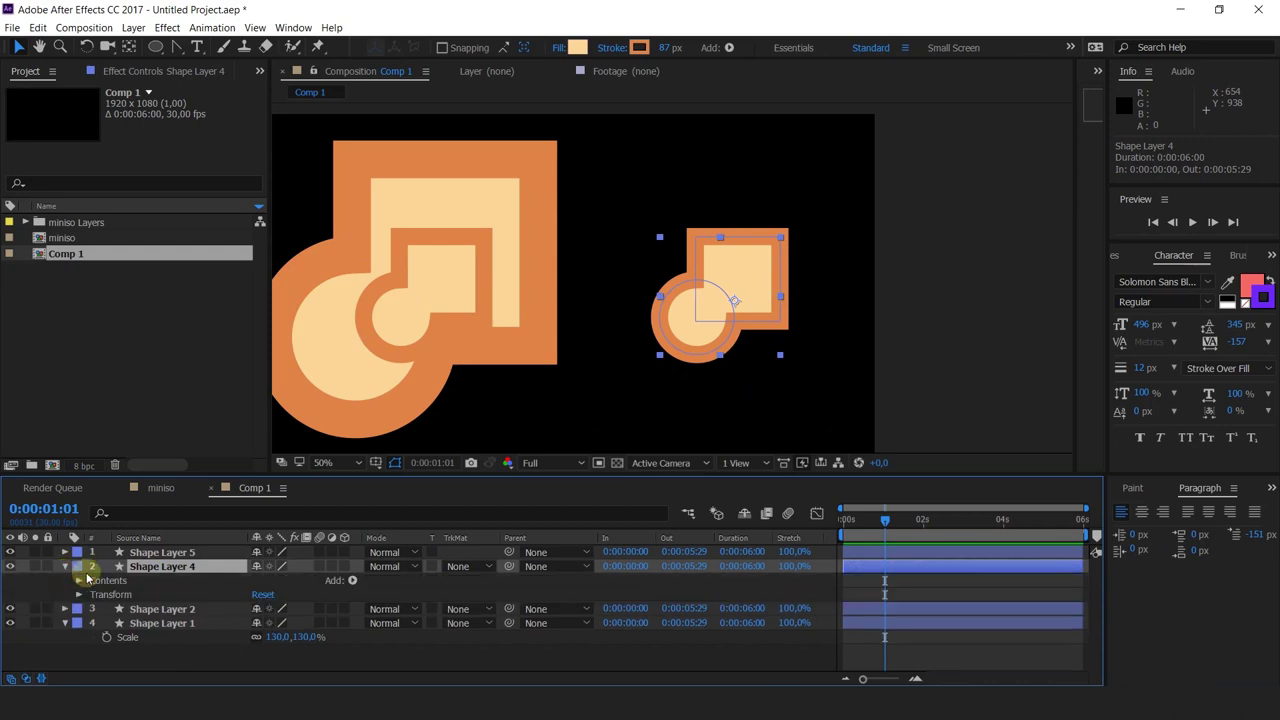
pyautogui.click(352, 580)
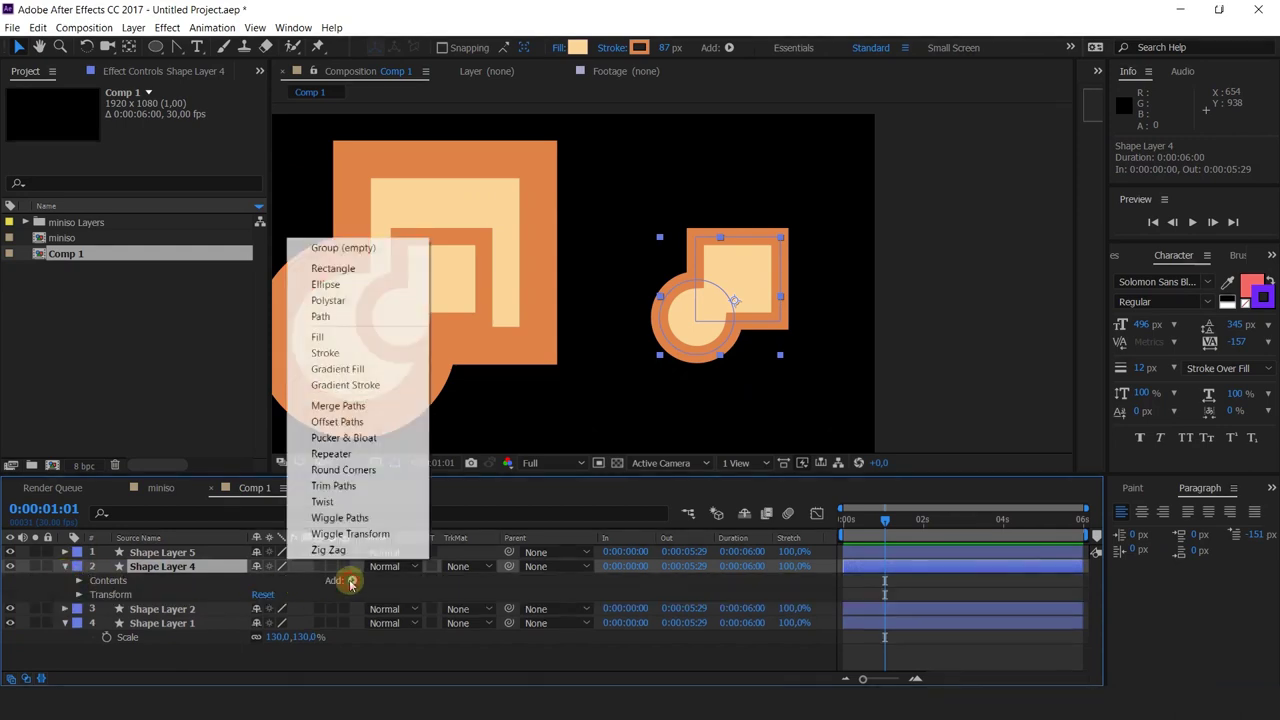
pyautogui.click(337, 421)
pyautogui.click(80, 581)
pyautogui.scroll(-2, 100, 600)
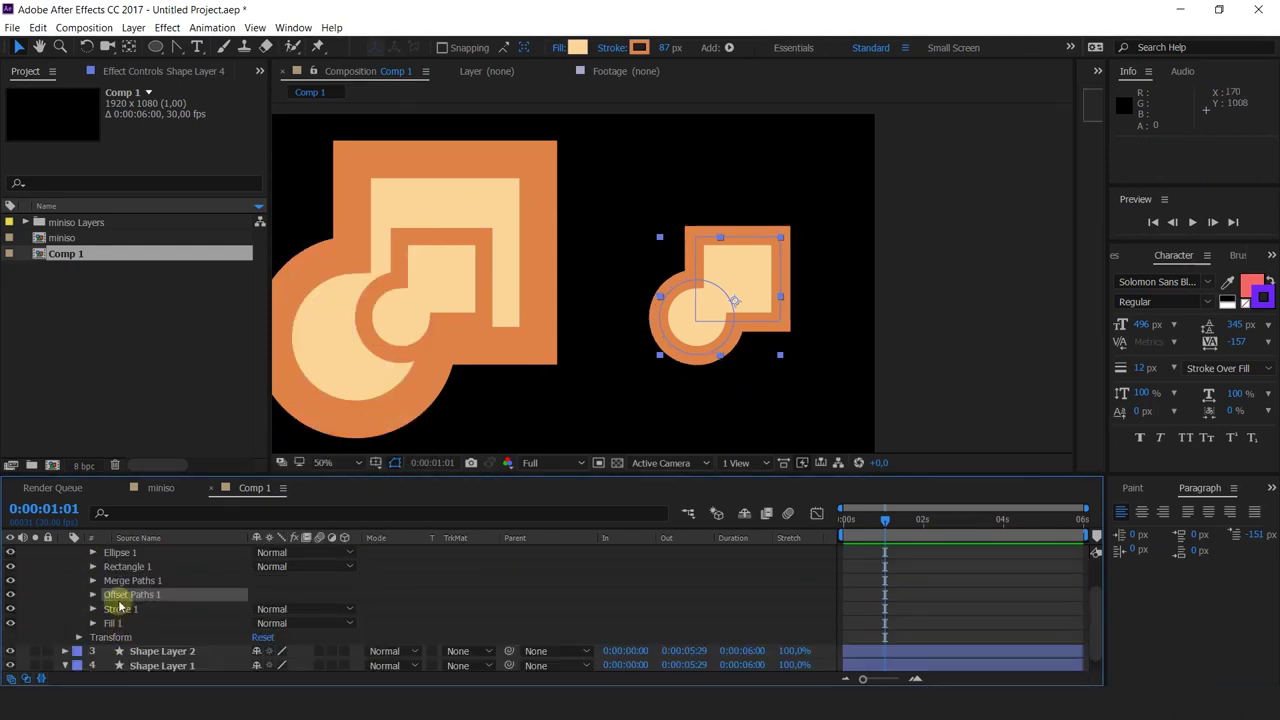
pyautogui.click(93, 594)
pyautogui.moveTo(258, 609); pyautogui.dragTo(514, 580)
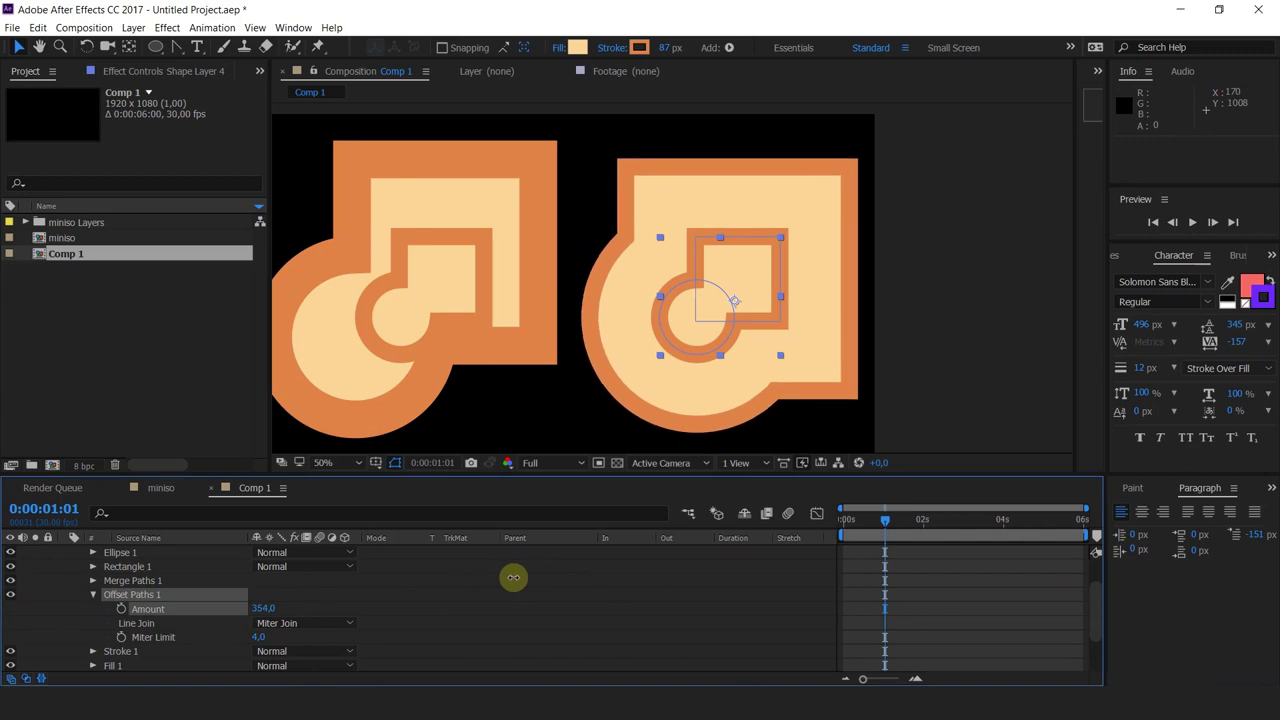
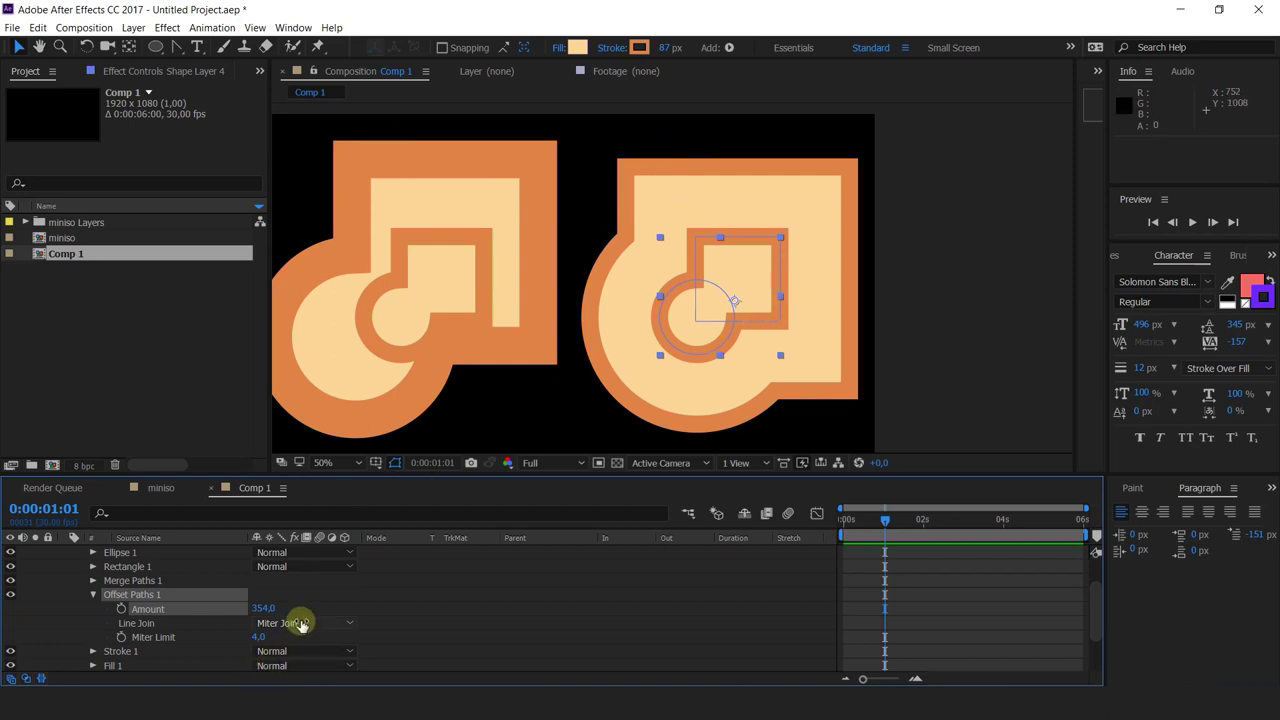
# - Try the Round Join and Bevel Join line joins on Shape Layer 4's Offset Paths
pyautogui.scroll(-3, 517, 614)
pyautogui.scroll(2, 517, 614)
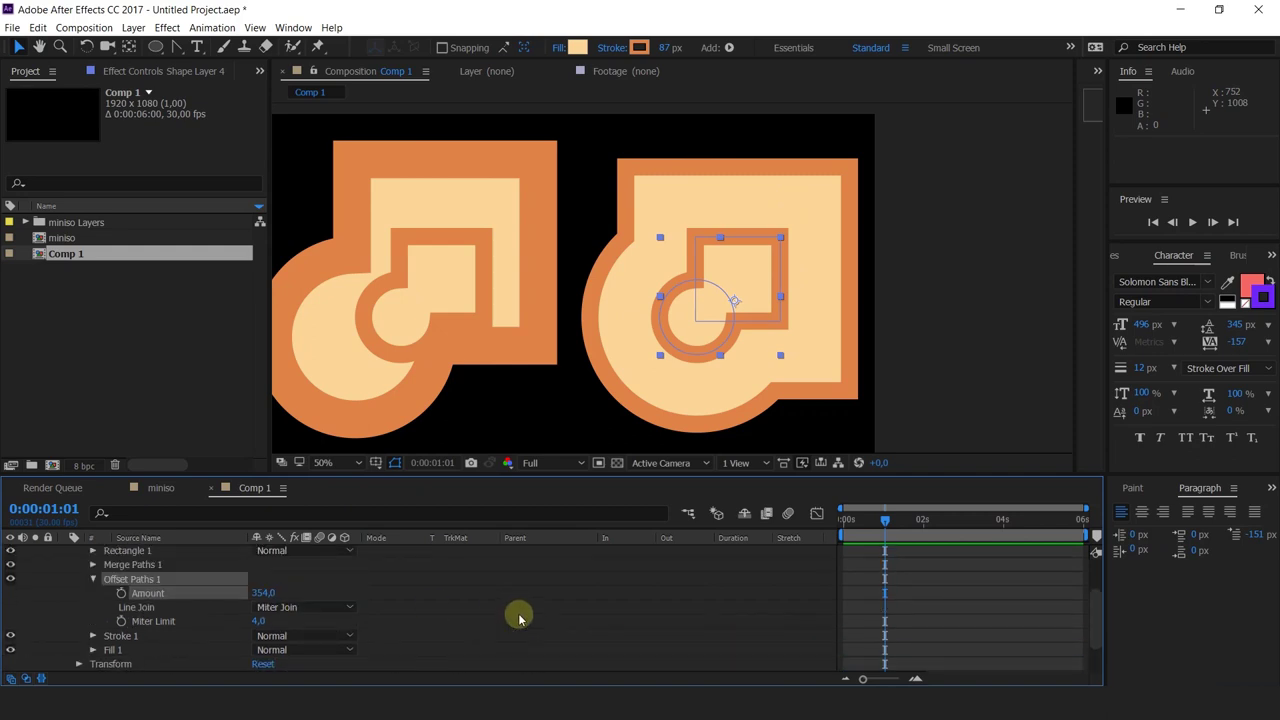
pyautogui.click(294, 607)
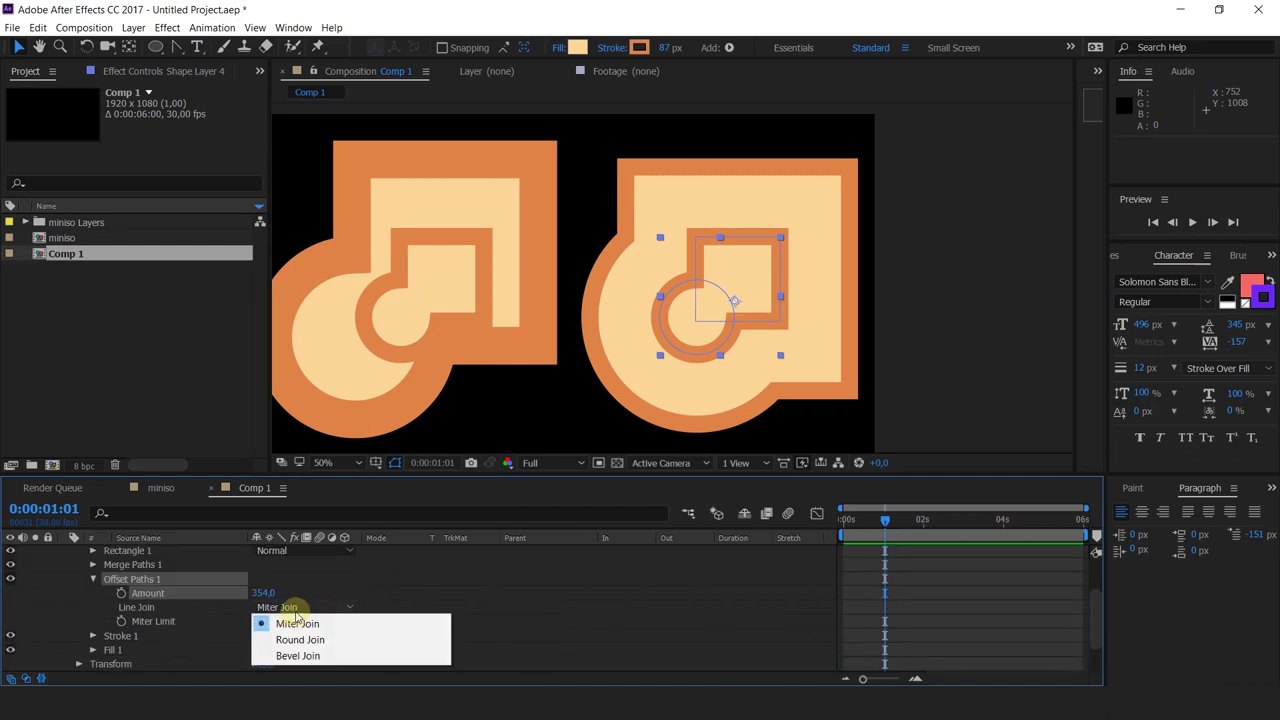
pyautogui.click(345, 578)
pyautogui.click(326, 606)
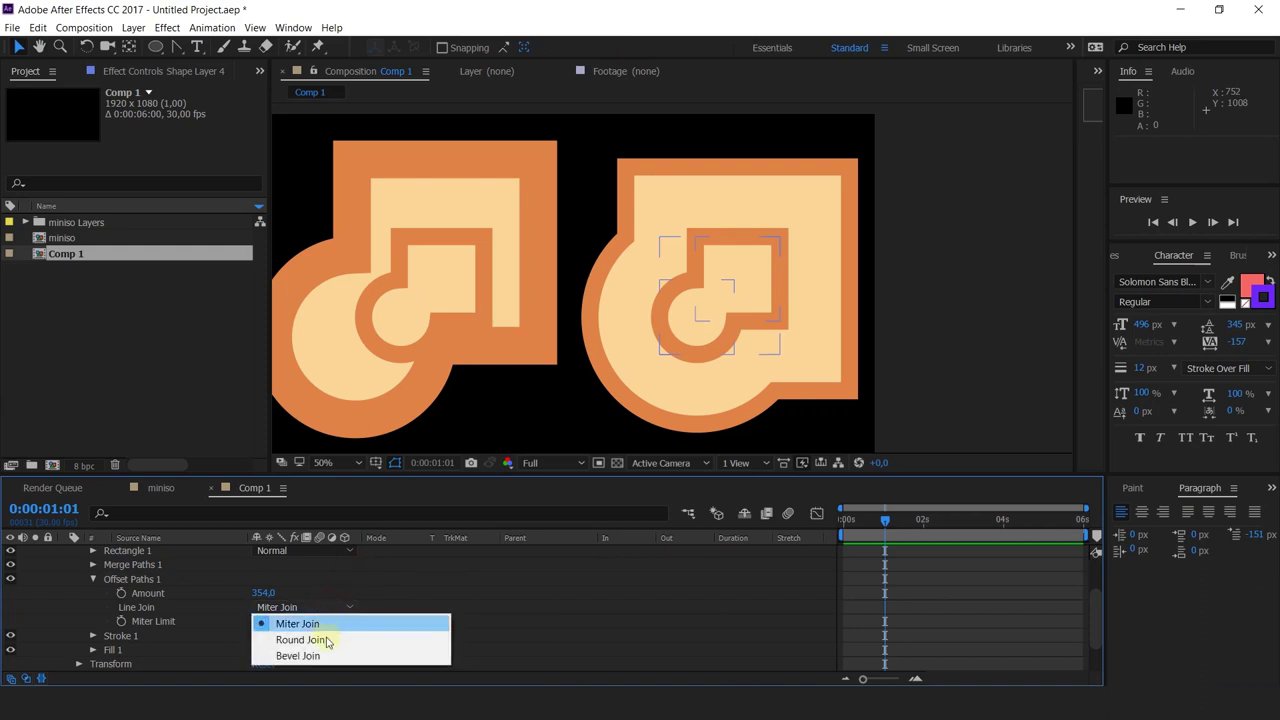
pyautogui.click(326, 641)
pyautogui.click(306, 606)
pyautogui.click(310, 655)
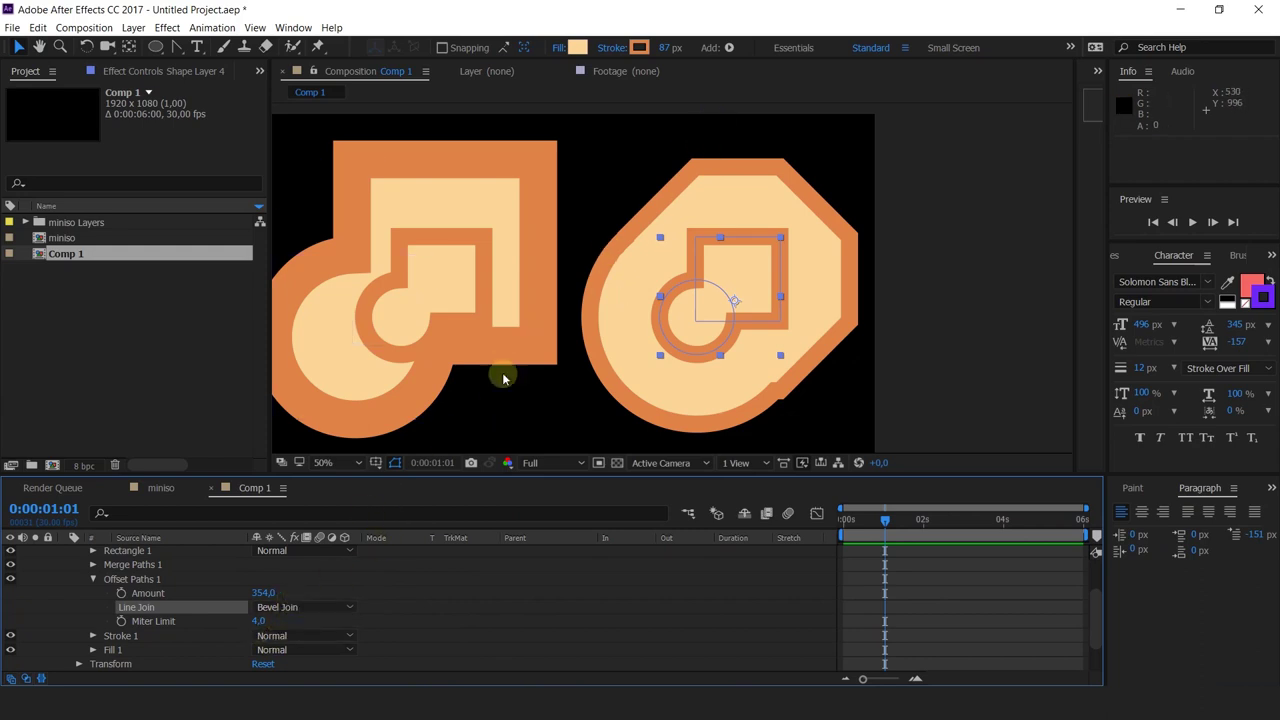
# - Return the Offset Paths line join to Miter Join, try changing the miter limit, and undo that change
pyautogui.click(300, 607)
pyautogui.click(303, 620)
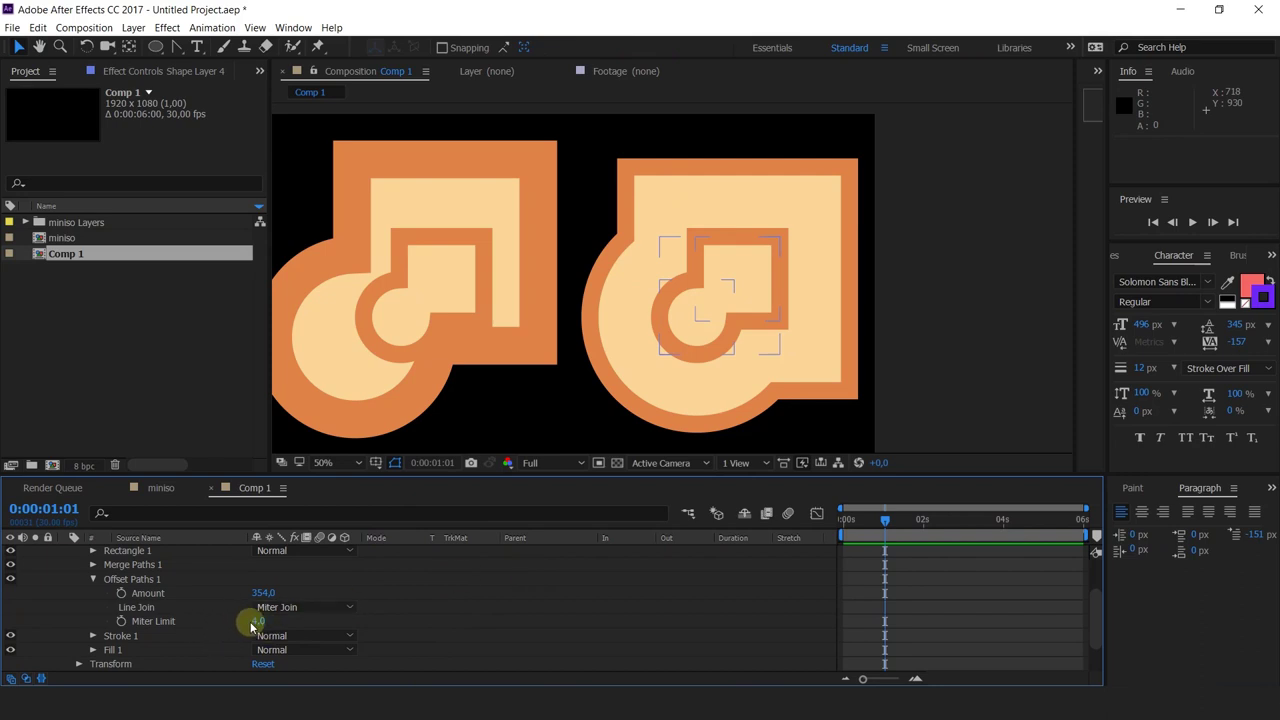
pyautogui.moveTo(262, 622)
pyautogui.mouseDown()
pyautogui.moveTo(289, 620)
pyautogui.moveTo(268, 630)
pyautogui.mouseUp()
pyautogui.hotkey('ctrl', 'z')
pyautogui.scroll(3, 114, 614)
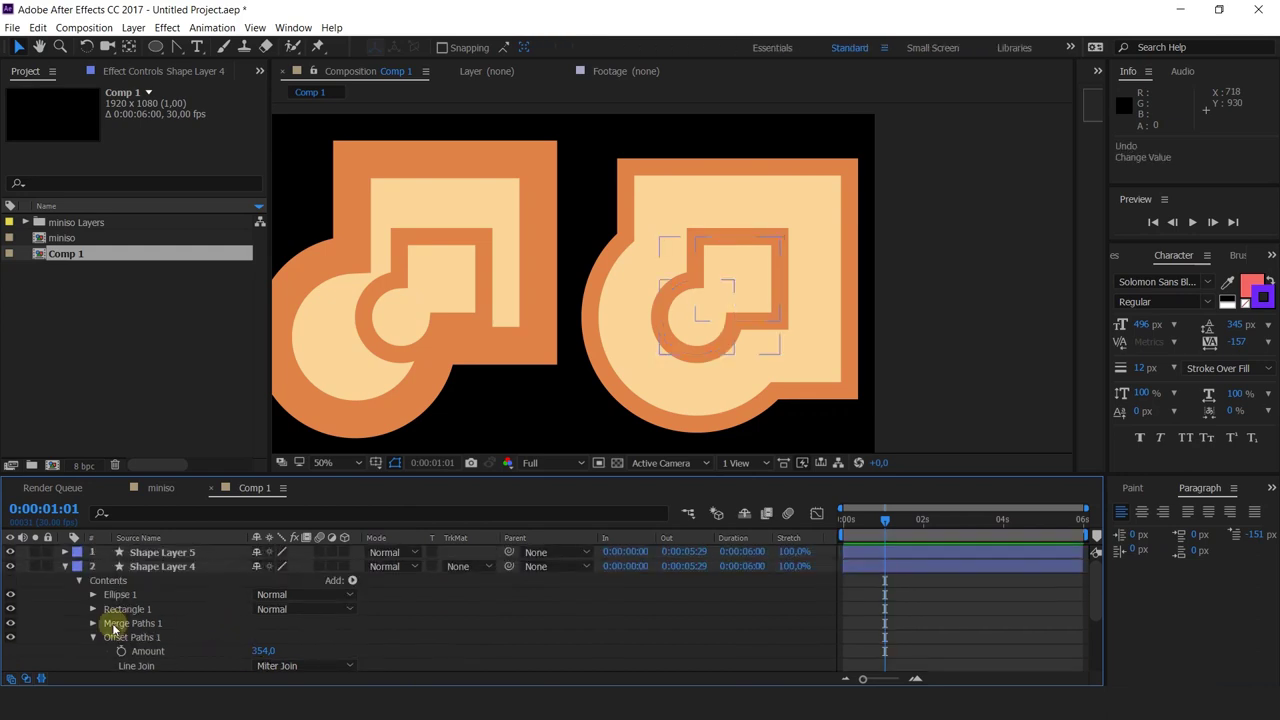
# - Delete all layers from Comp 1 and draw a square about 466 px wide near the centre with the Rectangle tool
pyautogui.hotkey('ctrl', 'a')
pyautogui.press('Delete')
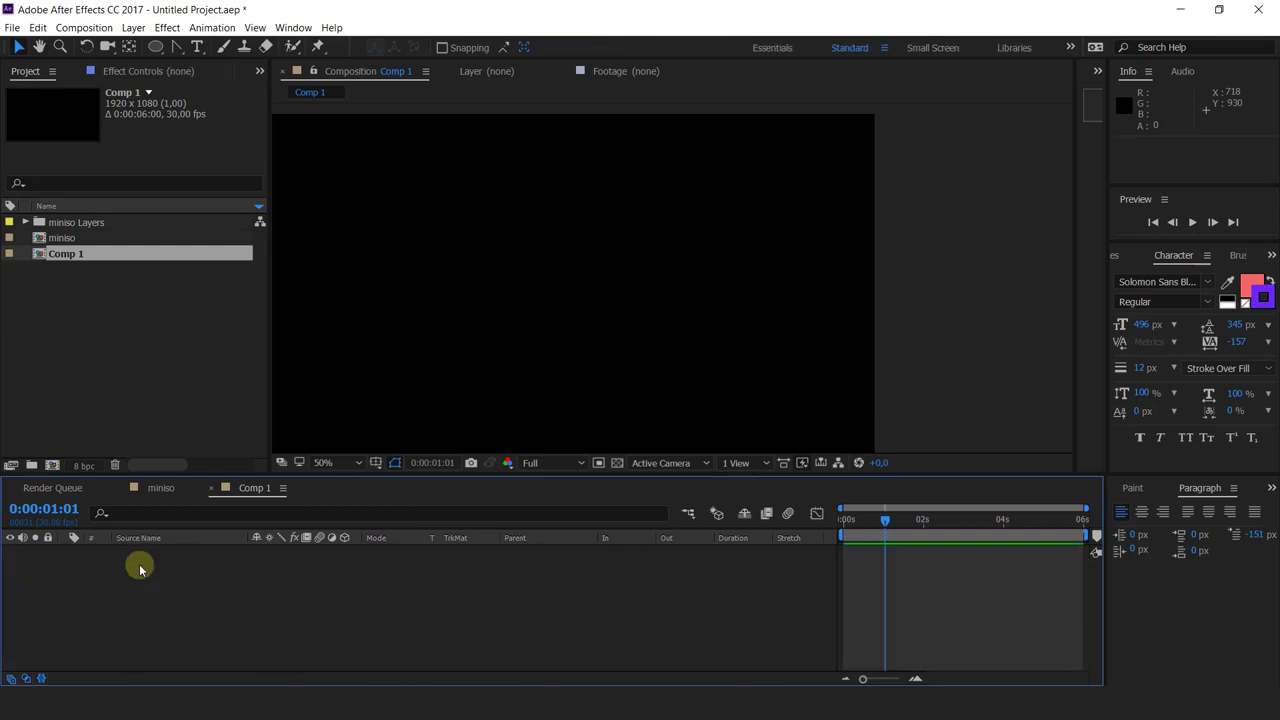
pyautogui.click(414, 206)
pyautogui.click(155, 47)
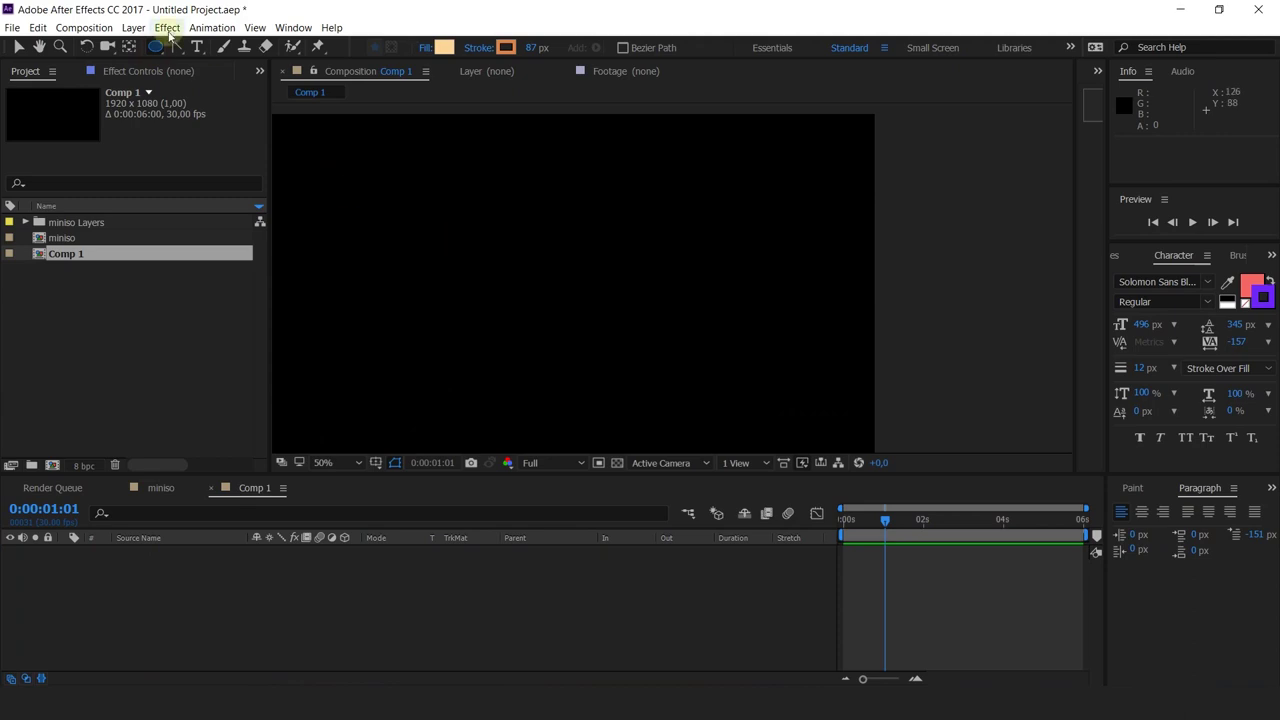
pyautogui.moveTo(164, 55)
pyautogui.mouseDown()
pyautogui.moveTo(229, 63)
pyautogui.moveTo(229, 46)
pyautogui.mouseUp()
pyautogui.moveTo(461, 227); pyautogui.dragTo(617, 381)
pyautogui.click(64, 552)
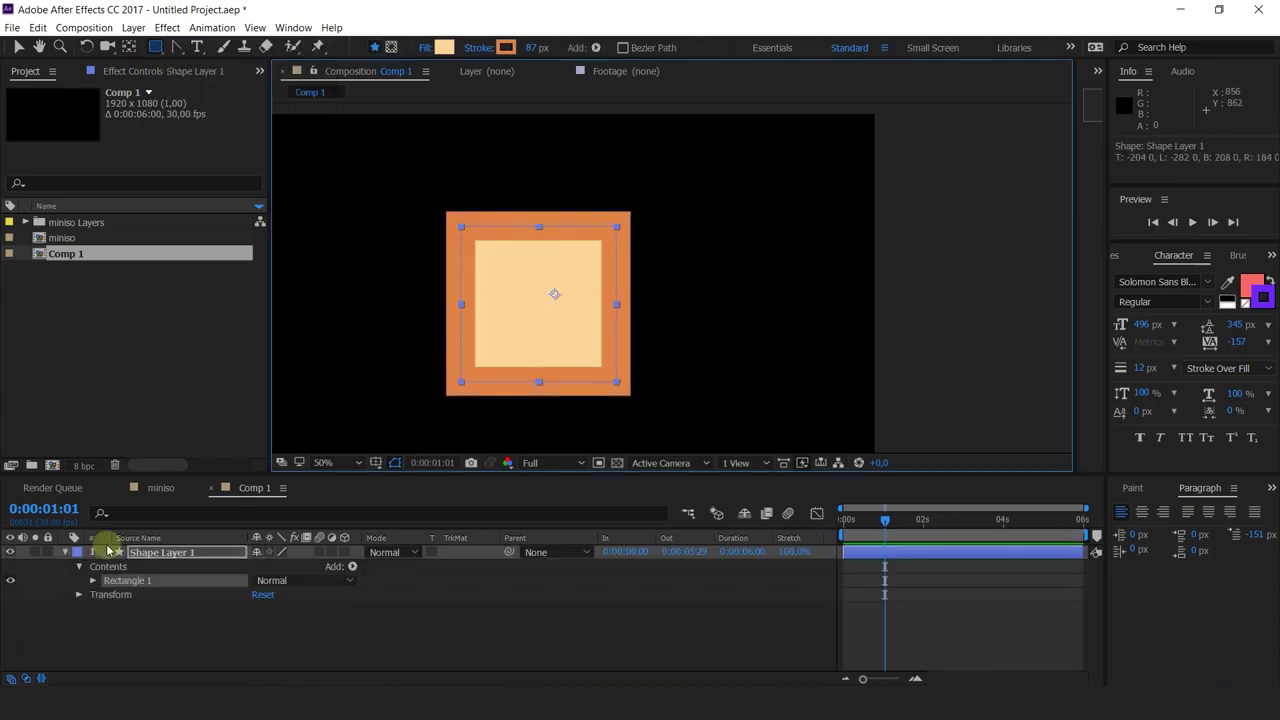
# - Add Pucker & Bloat to the square on Shape Layer 1 and set its amount to -62
pyautogui.click(352, 567)
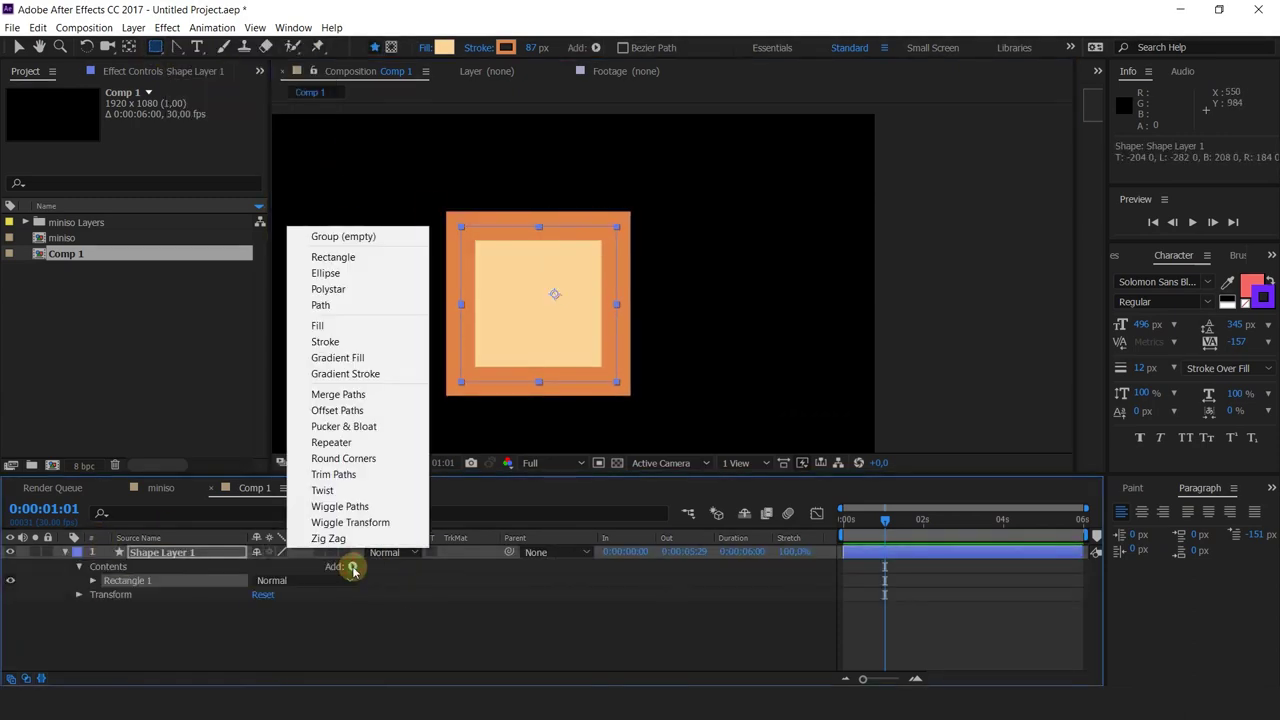
pyautogui.click(356, 429)
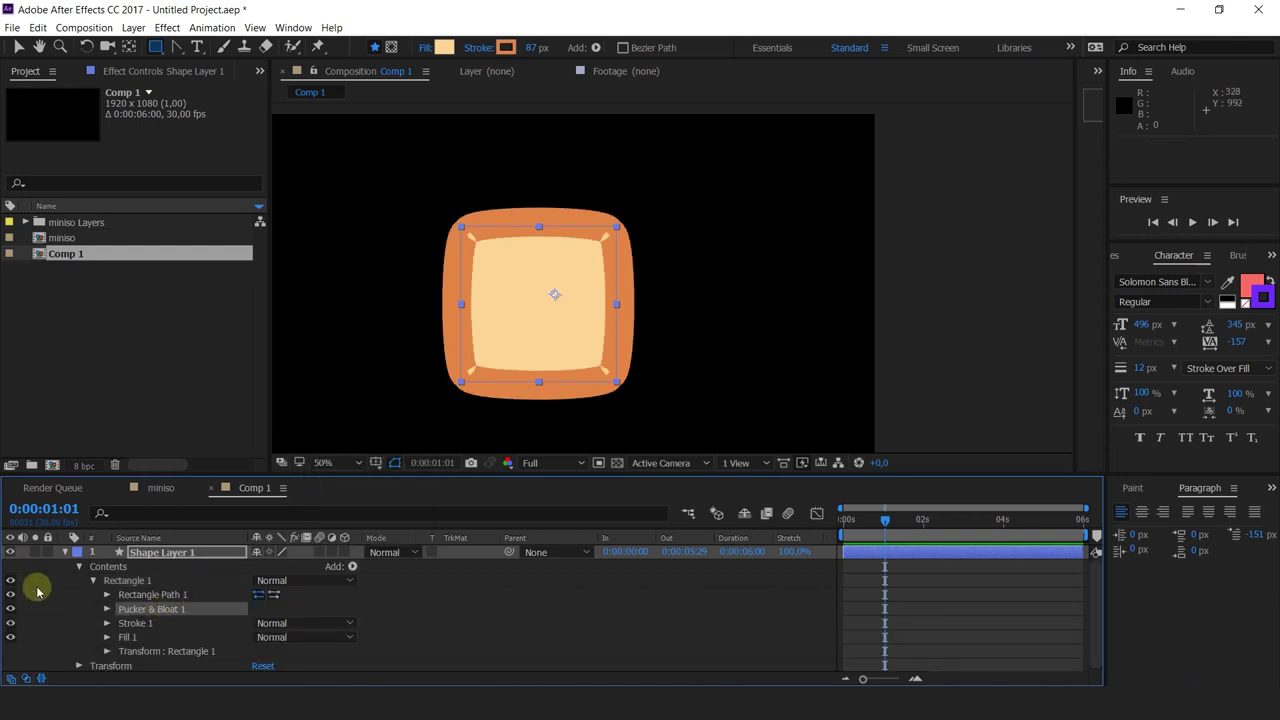
pyautogui.click(107, 610)
pyautogui.press('h')
pyautogui.moveTo(683, 306); pyautogui.dragTo(731, 276)
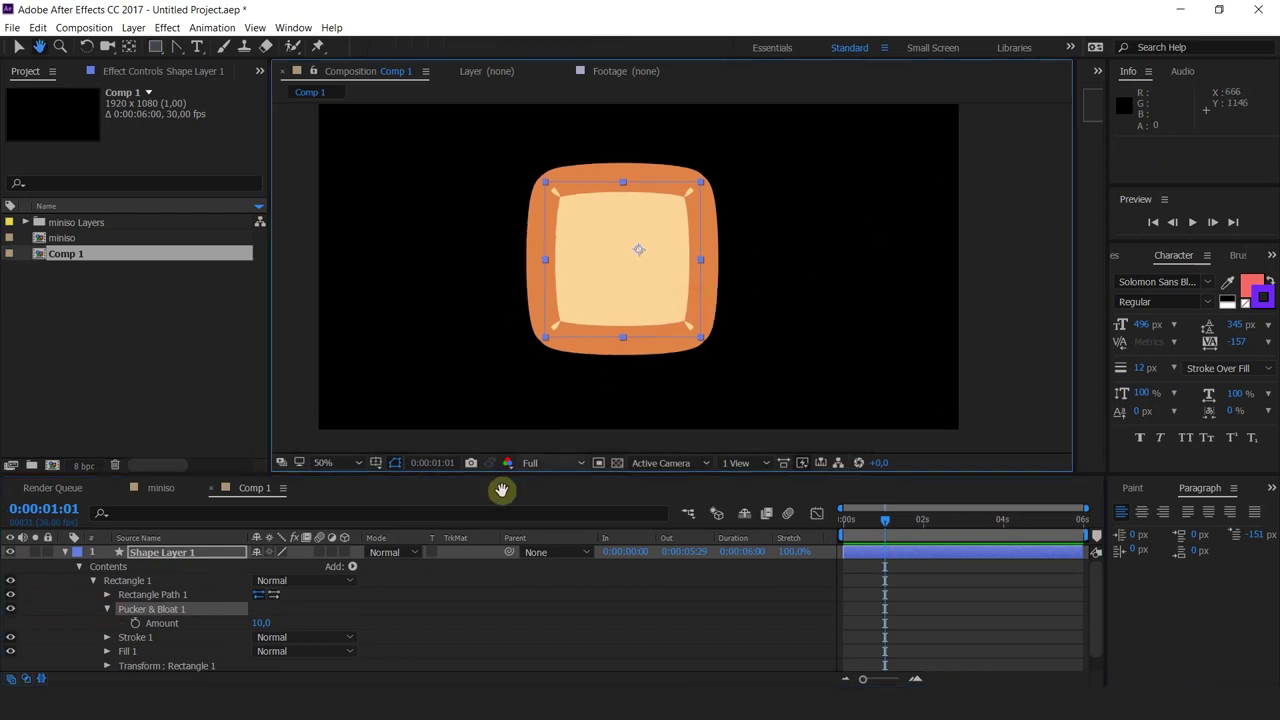
pyautogui.moveTo(262, 622); pyautogui.dragTo(206, 630)
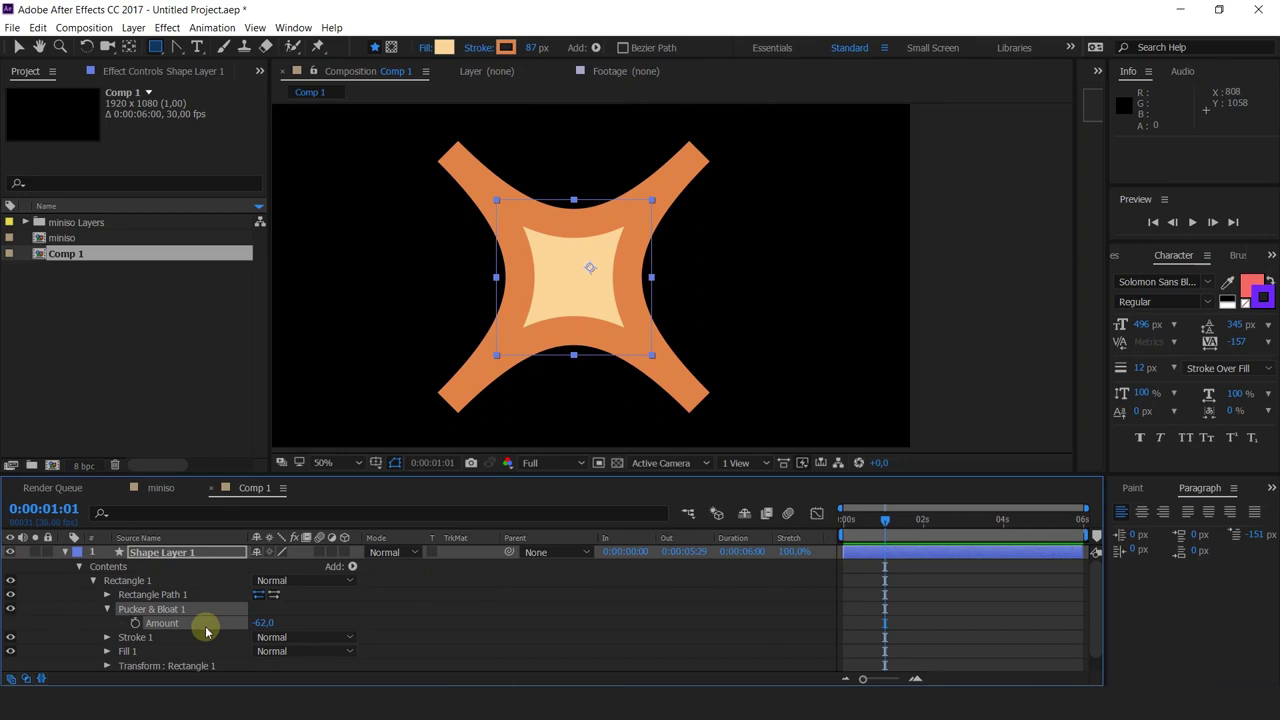
# - Try Pucker & Bloat amounts of 216 and -153 on the square, and remove the Pucker & Bloat operation
pyautogui.moveTo(262, 624); pyautogui.dragTo(598, 631)
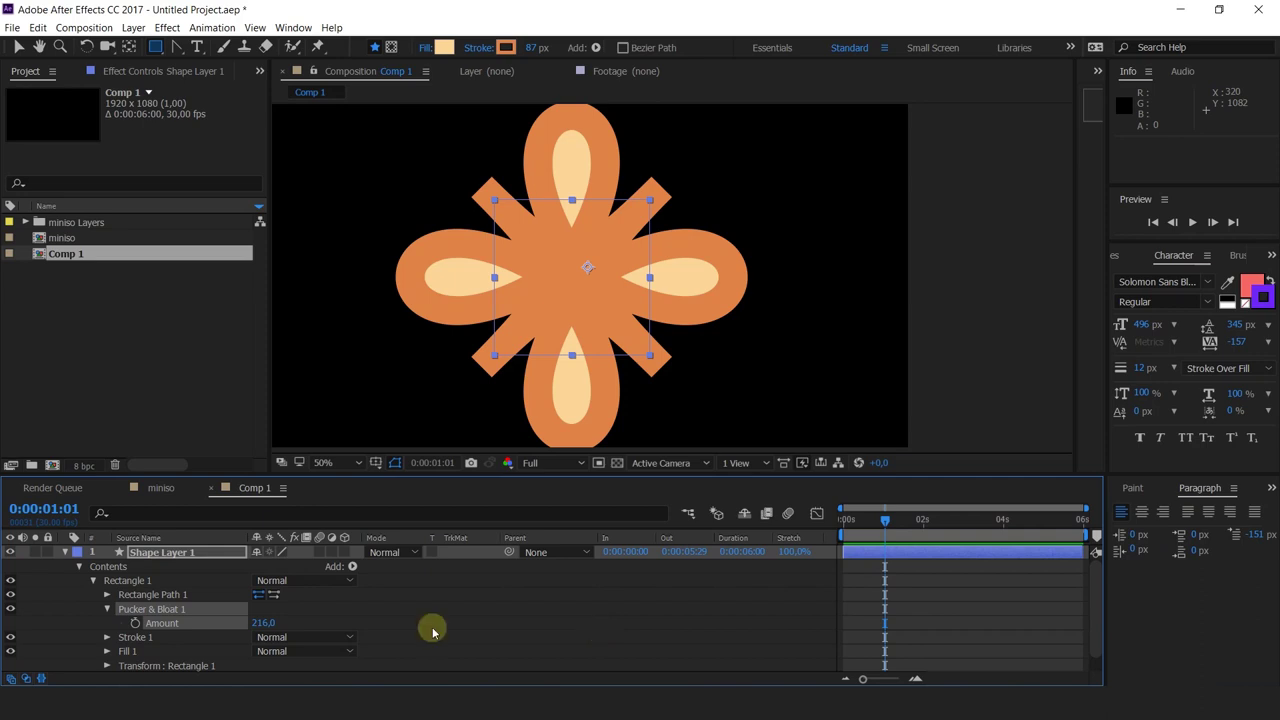
pyautogui.moveTo(262, 620); pyautogui.dragTo(27, 678)
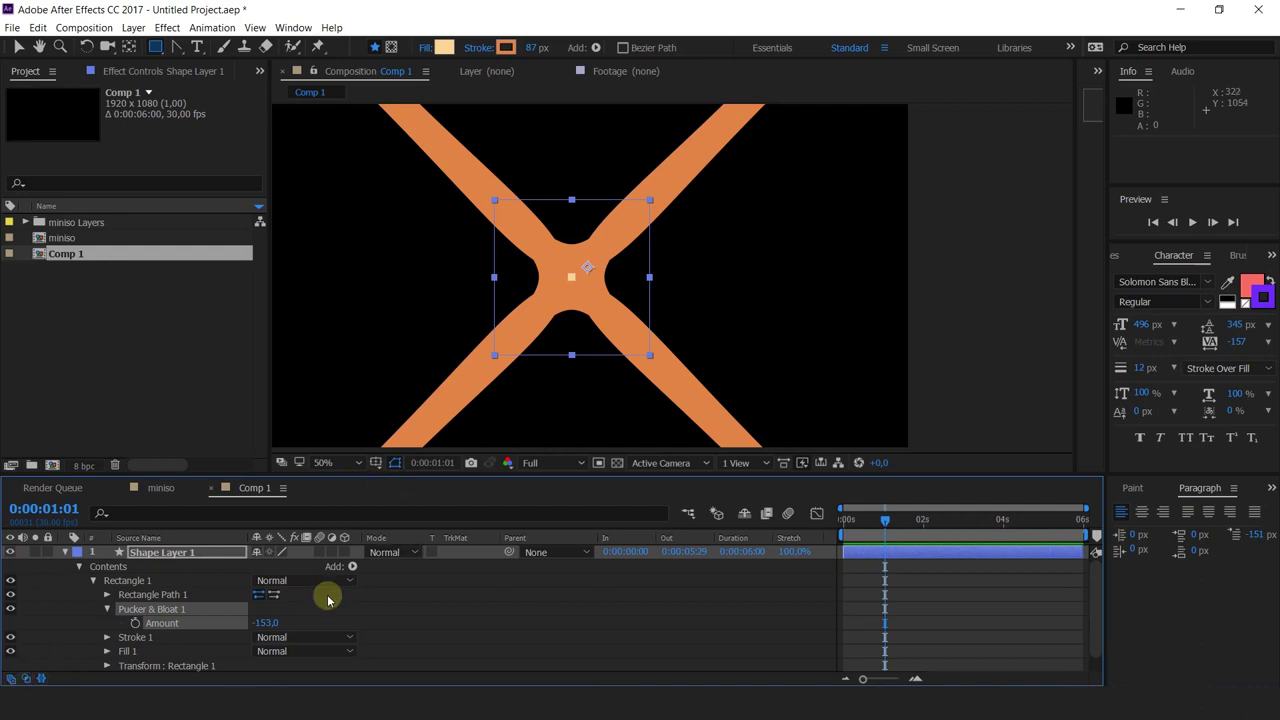
pyautogui.press('Delete')
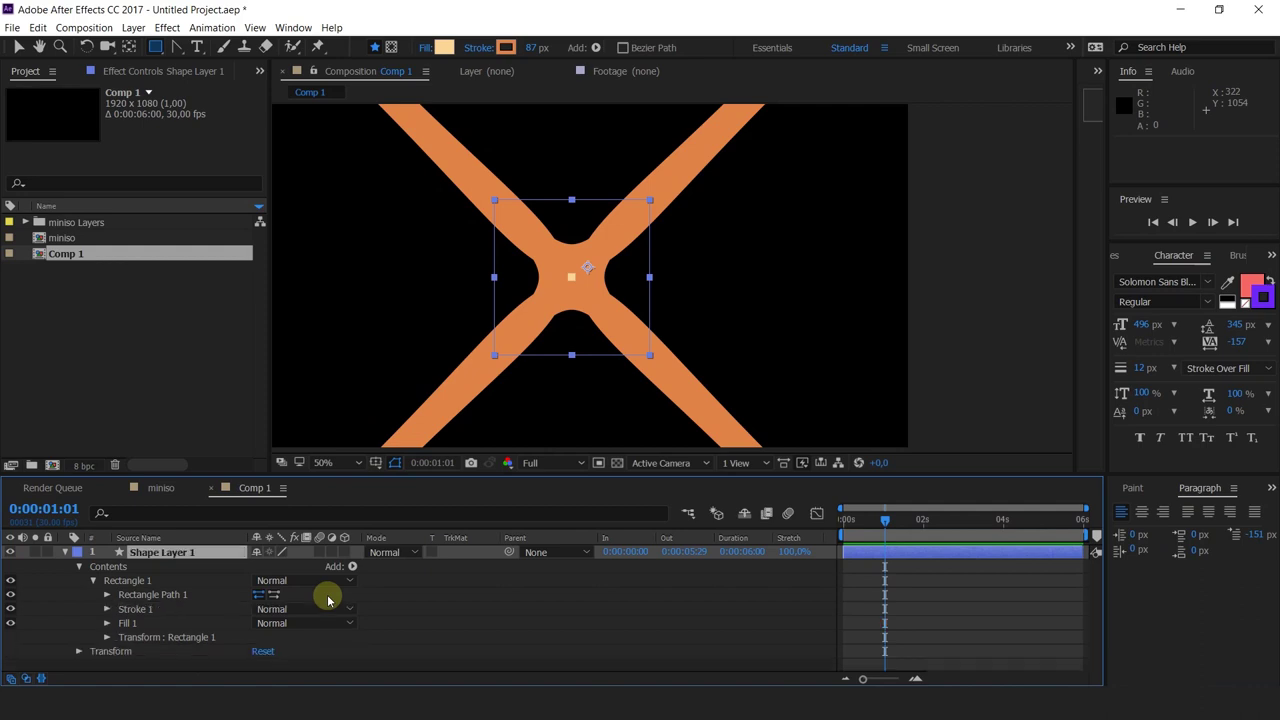
# - Add a Repeater to the square, and delete Shape Layer 1 altogether
pyautogui.click(353, 566)
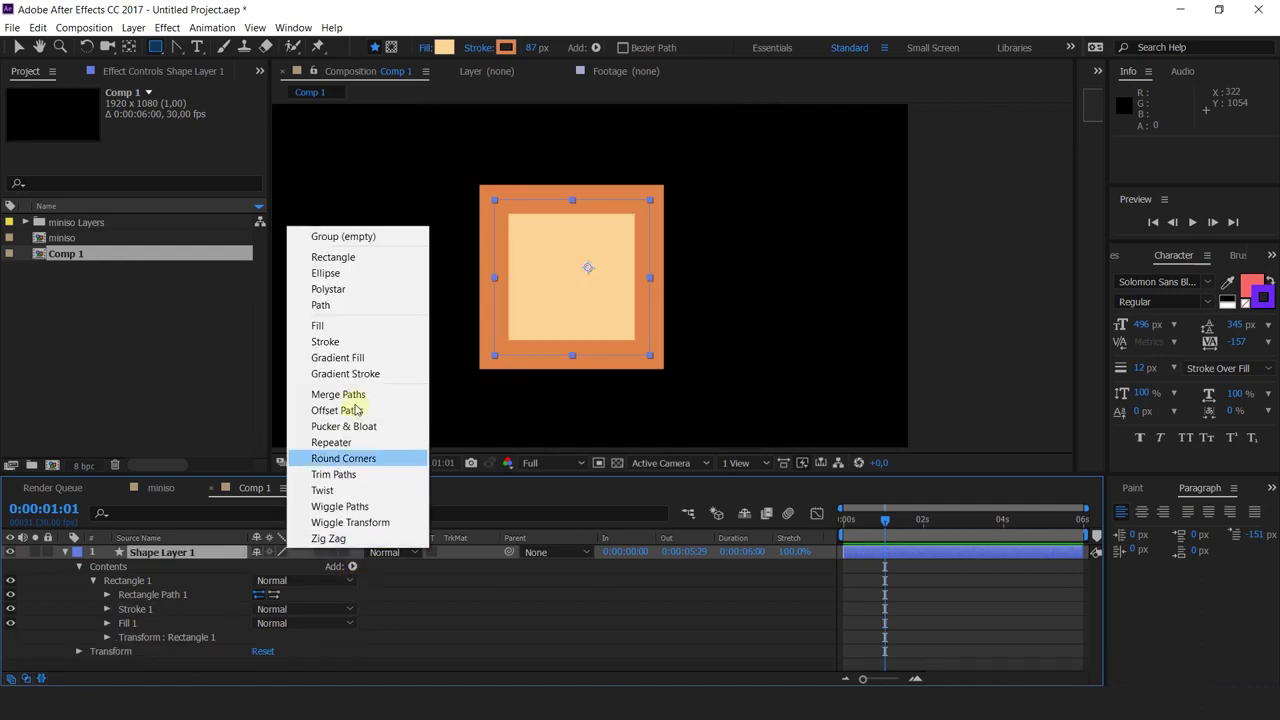
pyautogui.click(355, 442)
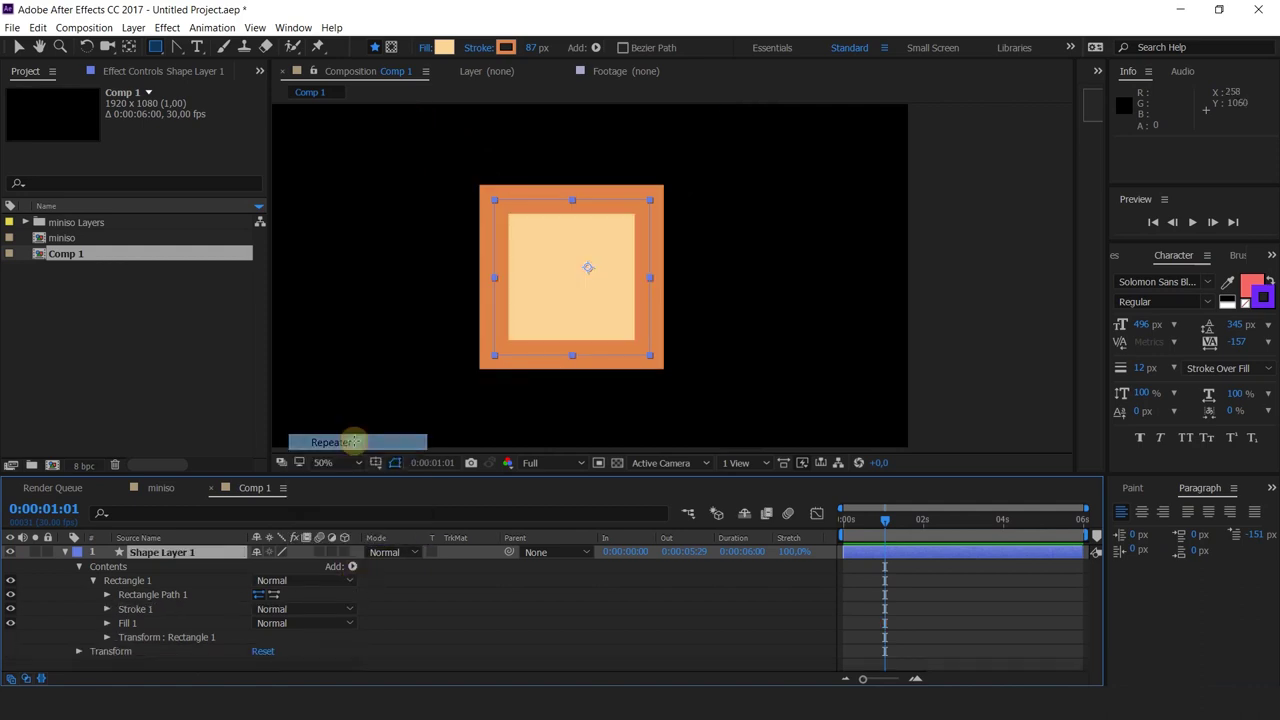
pyautogui.click(143, 554)
pyautogui.press('Delete')
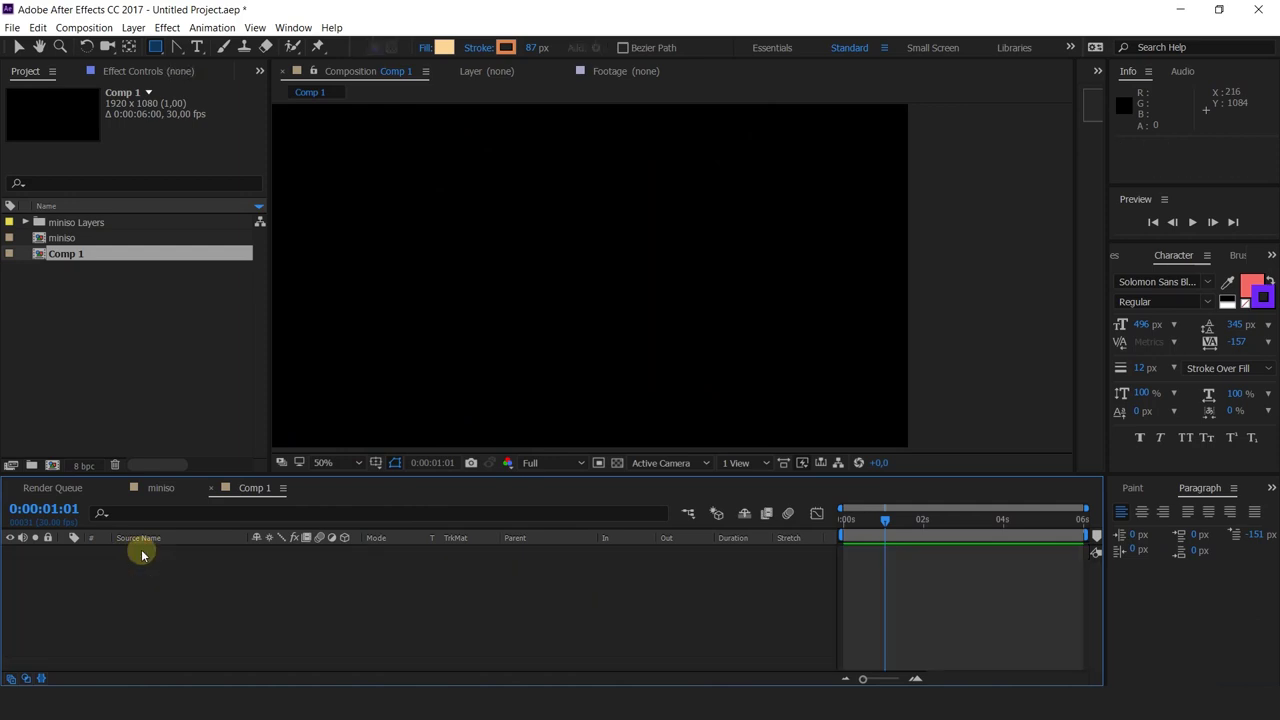
# - Show the title/action safe guides and draw a vertical line about 320 px long upward from the composition centre with the Pen tool
pyautogui.click(157, 48)
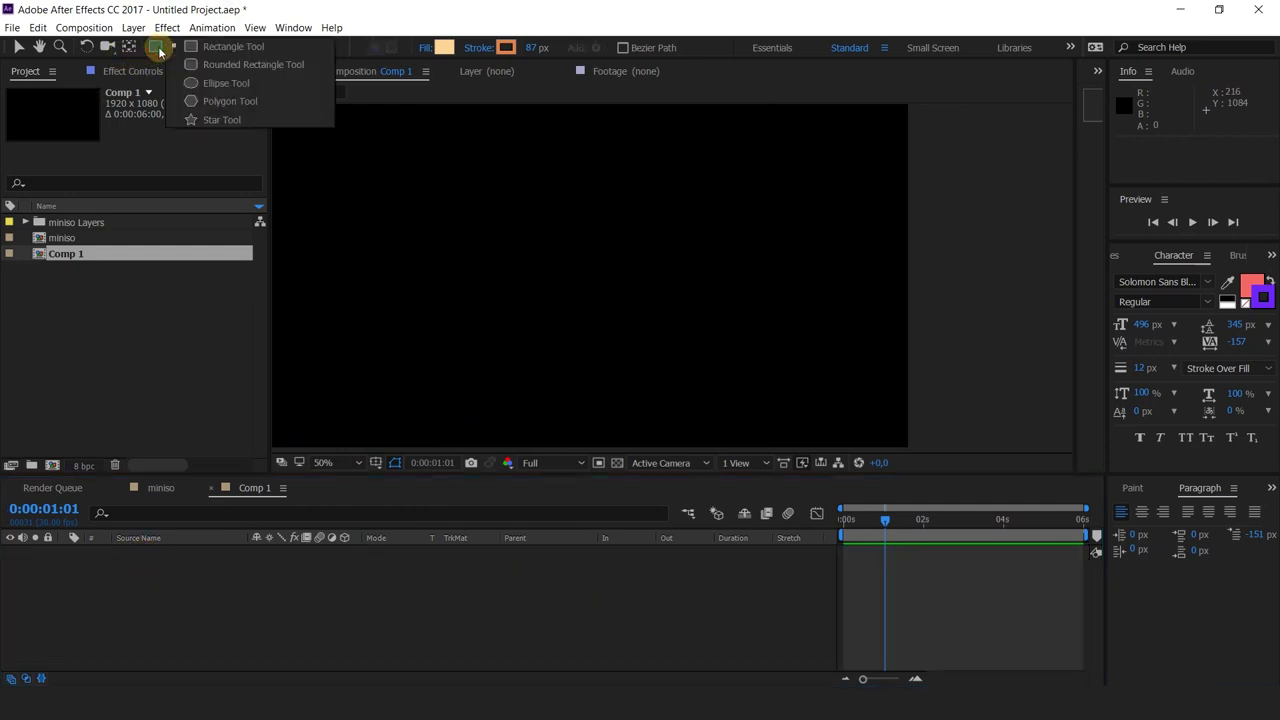
pyautogui.moveTo(175, 47); pyautogui.dragTo(213, 52)
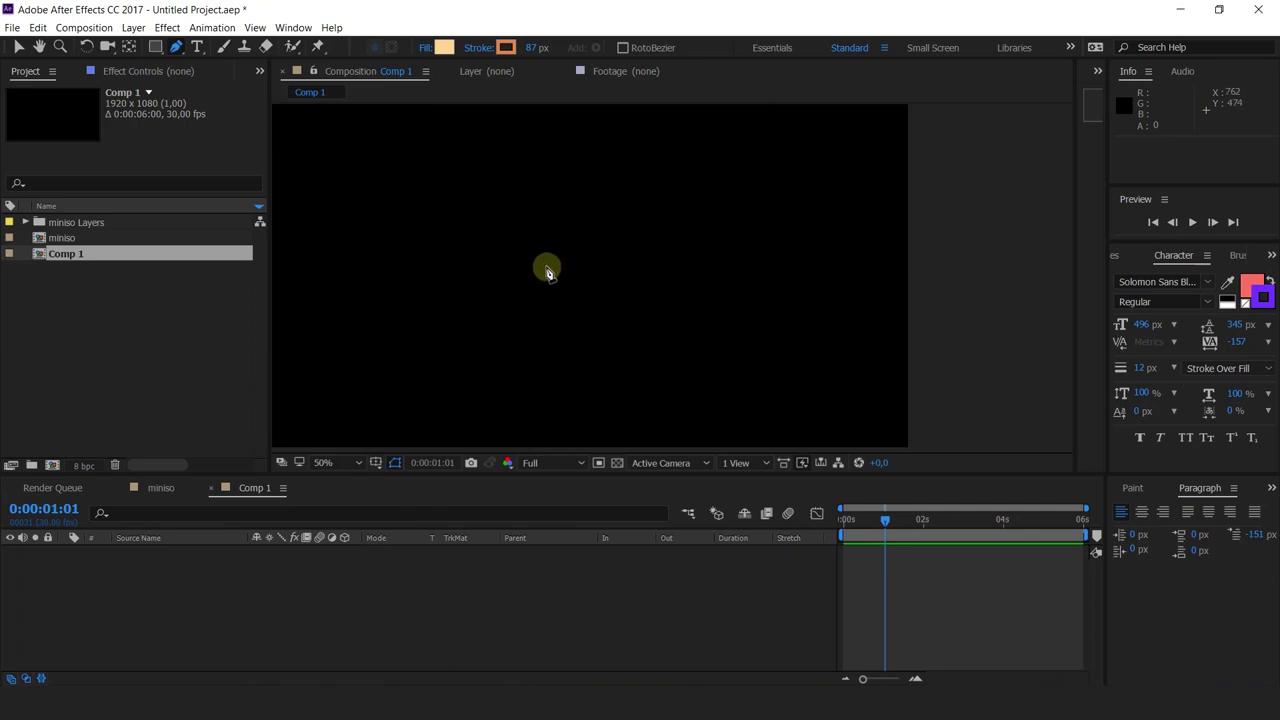
pyautogui.click(375, 462)
pyautogui.click(403, 481)
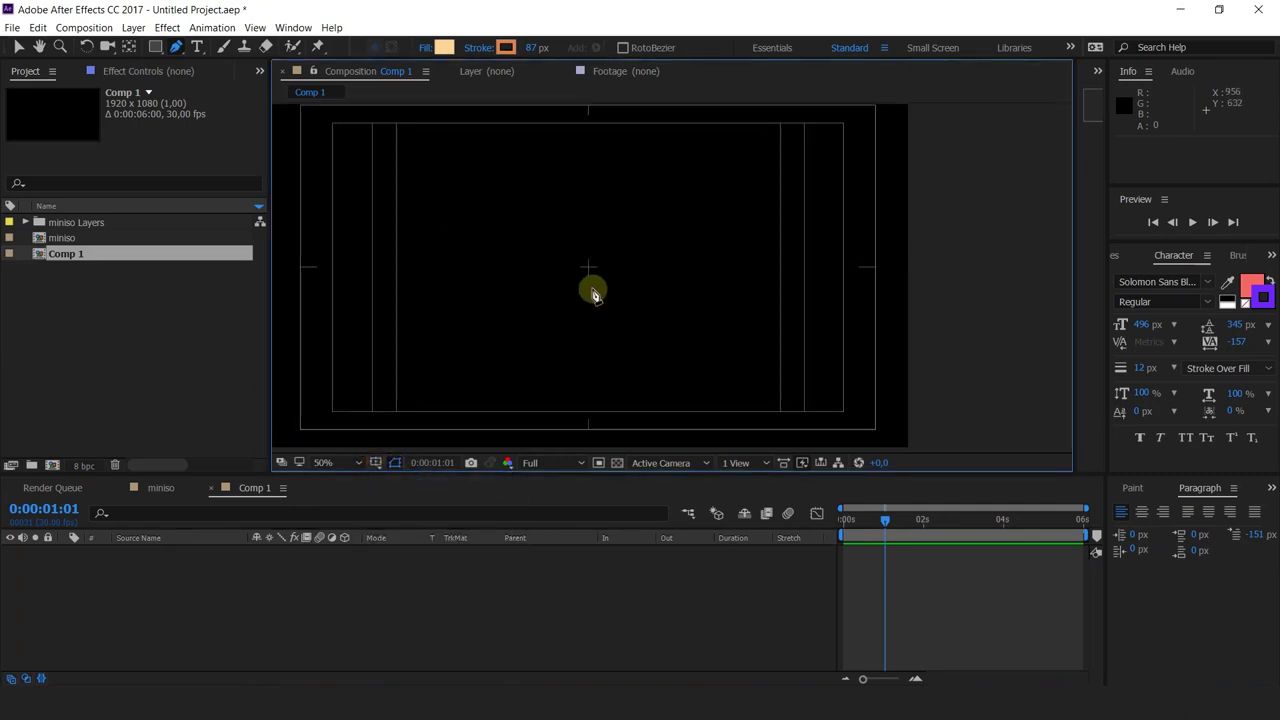
pyautogui.click(589, 268)
pyautogui.click(589, 160)
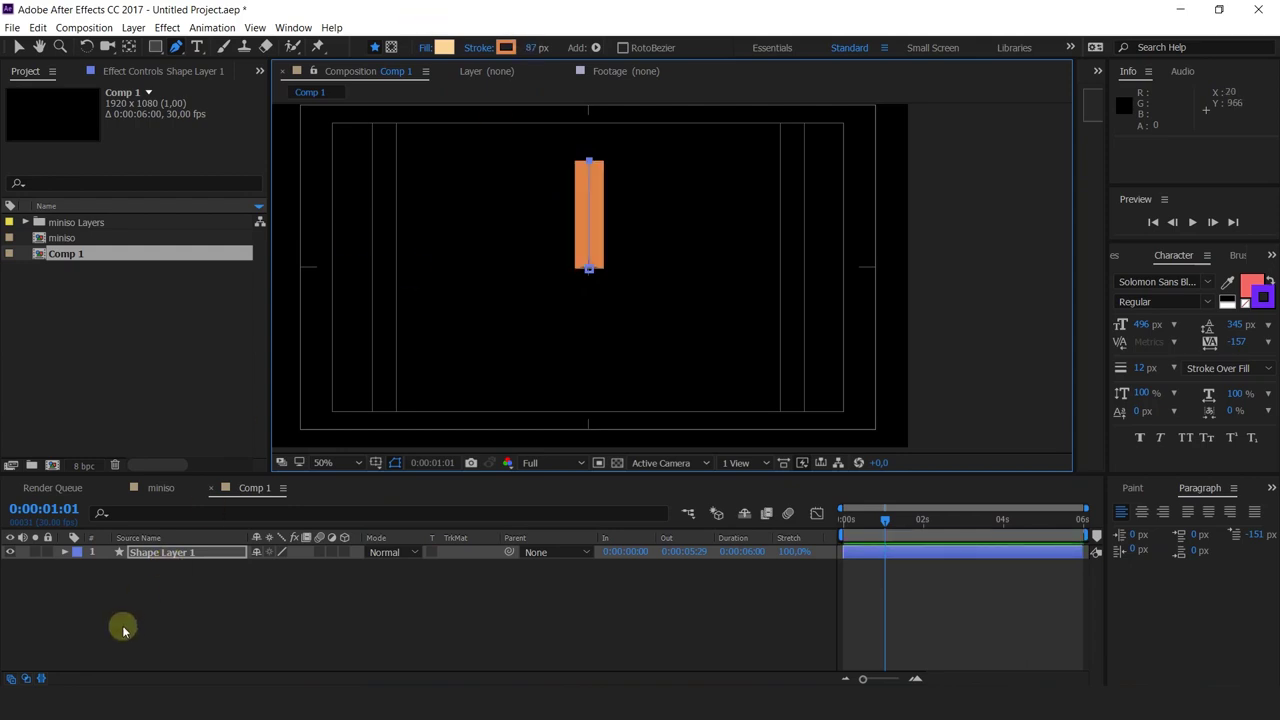
# - Align the line's lower end with the composition centre and try to fine-tune the layer's anchor point there
pyautogui.click(145, 550)
pyautogui.scroll(2, 634, 269)
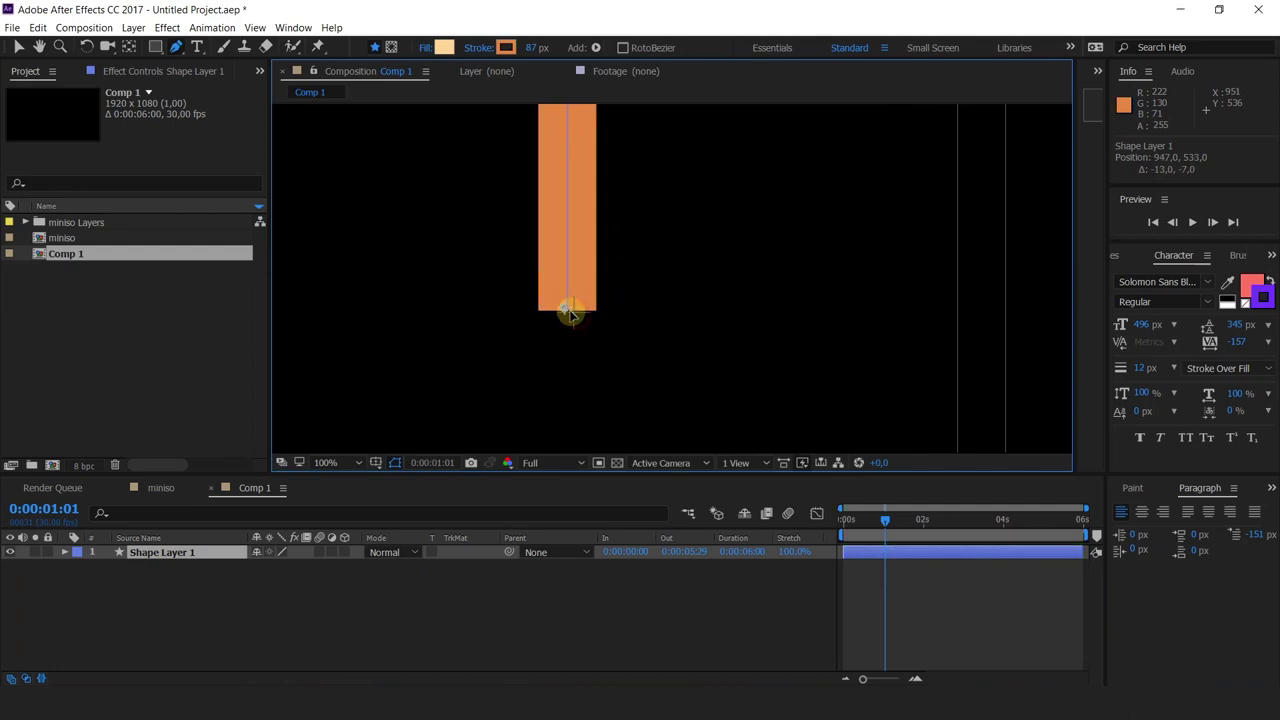
pyautogui.press('v')
pyautogui.moveTo(576, 318)
pyautogui.mouseDown()
pyautogui.moveTo(566, 303)
pyautogui.moveTo(566, 314)
pyautogui.mouseUp()
pyautogui.scroll(4, 576, 311)
pyautogui.press('y')
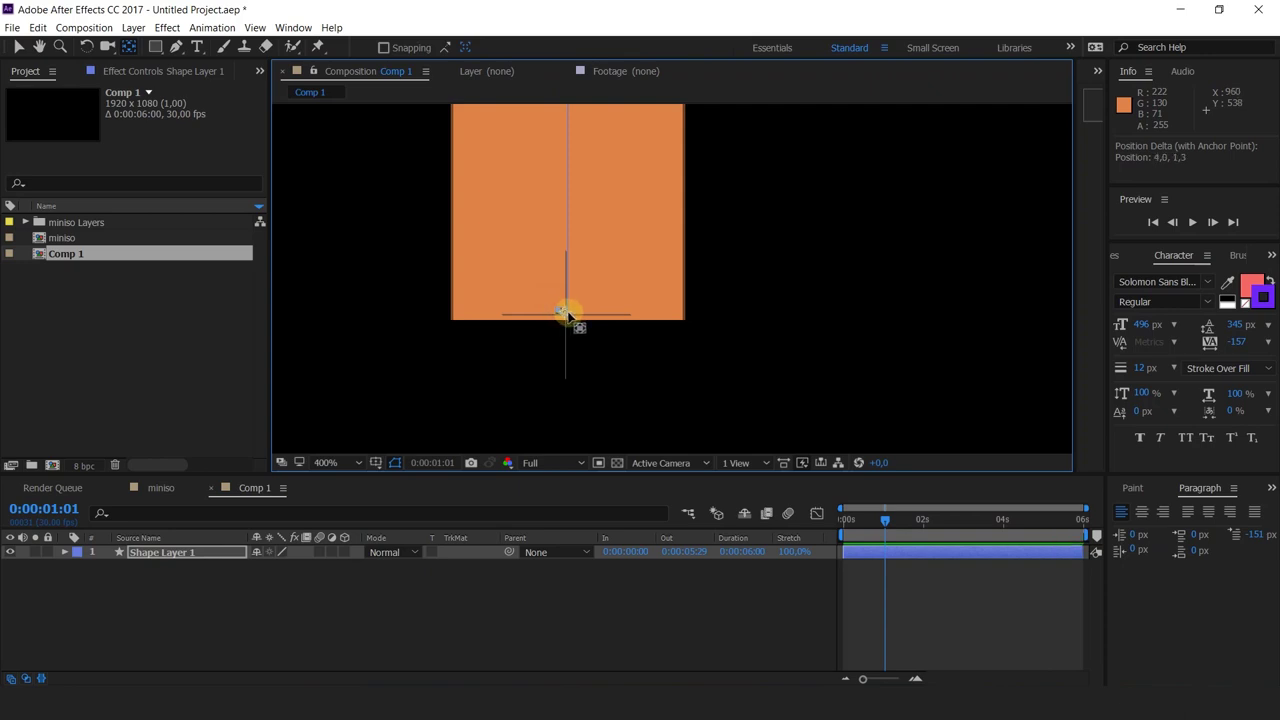
pyautogui.scroll(-4, 585, 355)
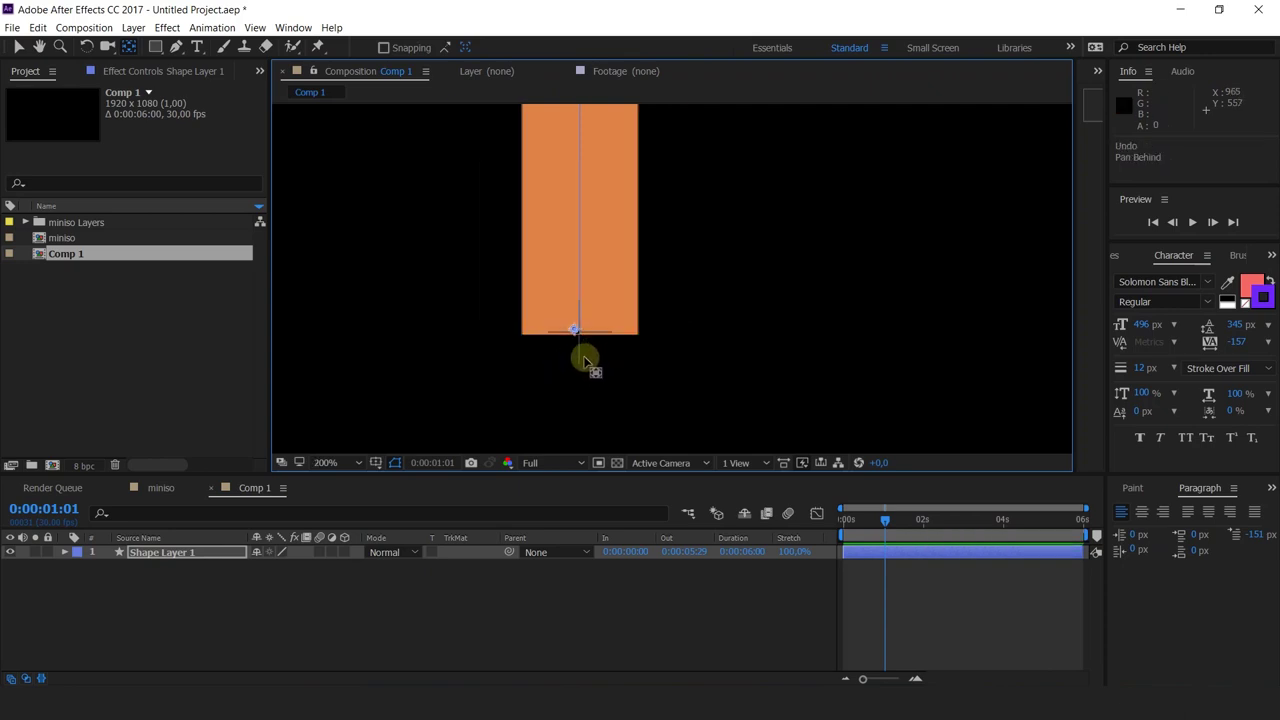
# - Add a Repeater to the vertical line's Shape Layer 1
pyautogui.click(63, 555)
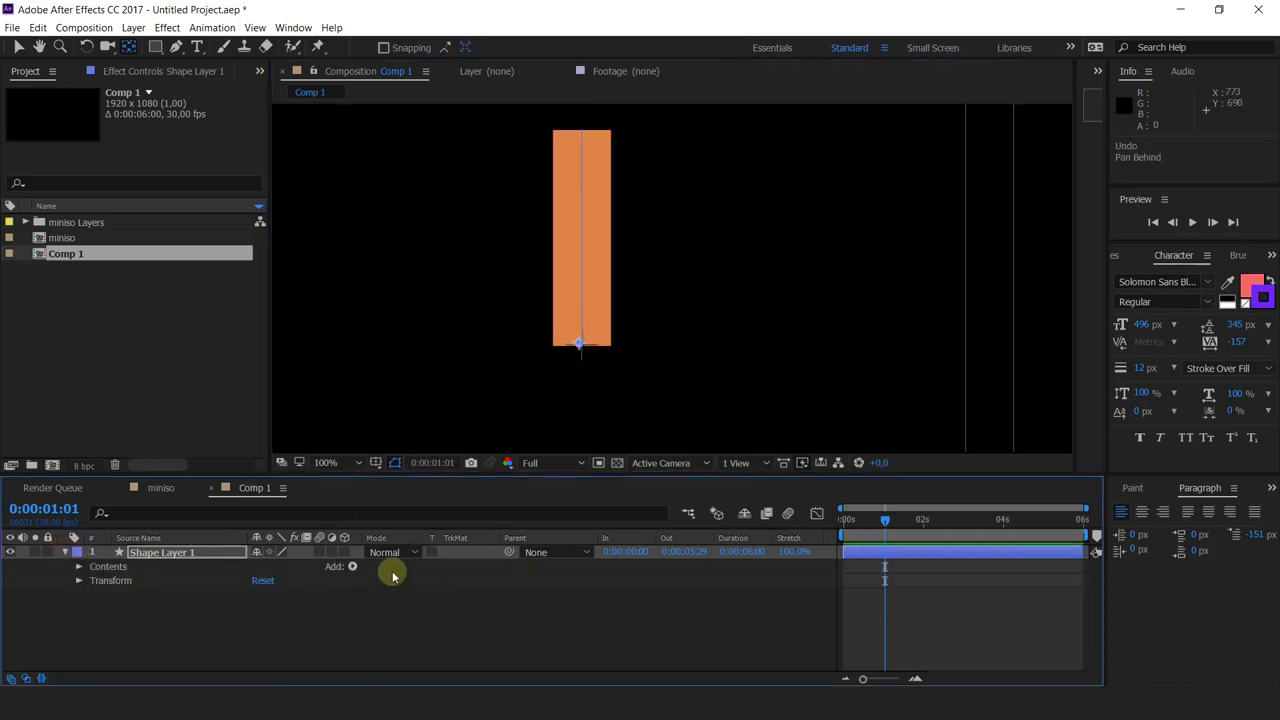
pyautogui.click(352, 566)
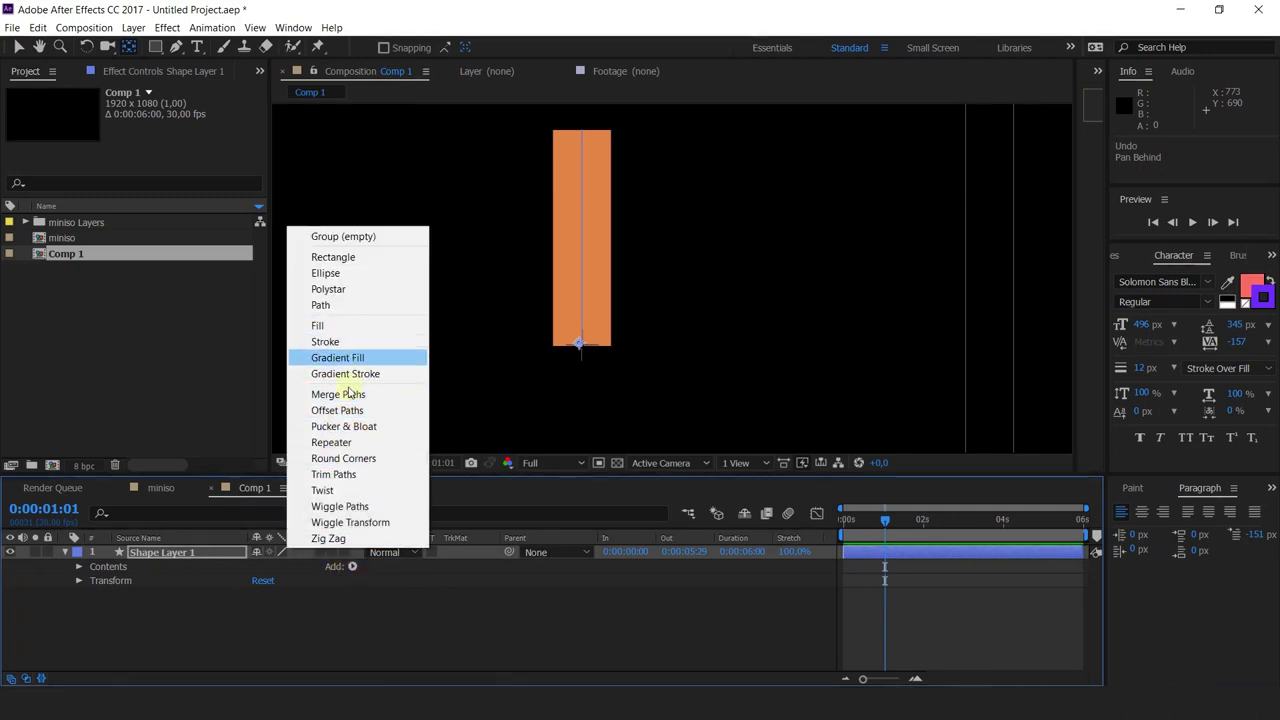
pyautogui.click(355, 443)
pyautogui.scroll(-4, 760, 300)
pyautogui.moveTo(770, 290); pyautogui.dragTo(686, 277)
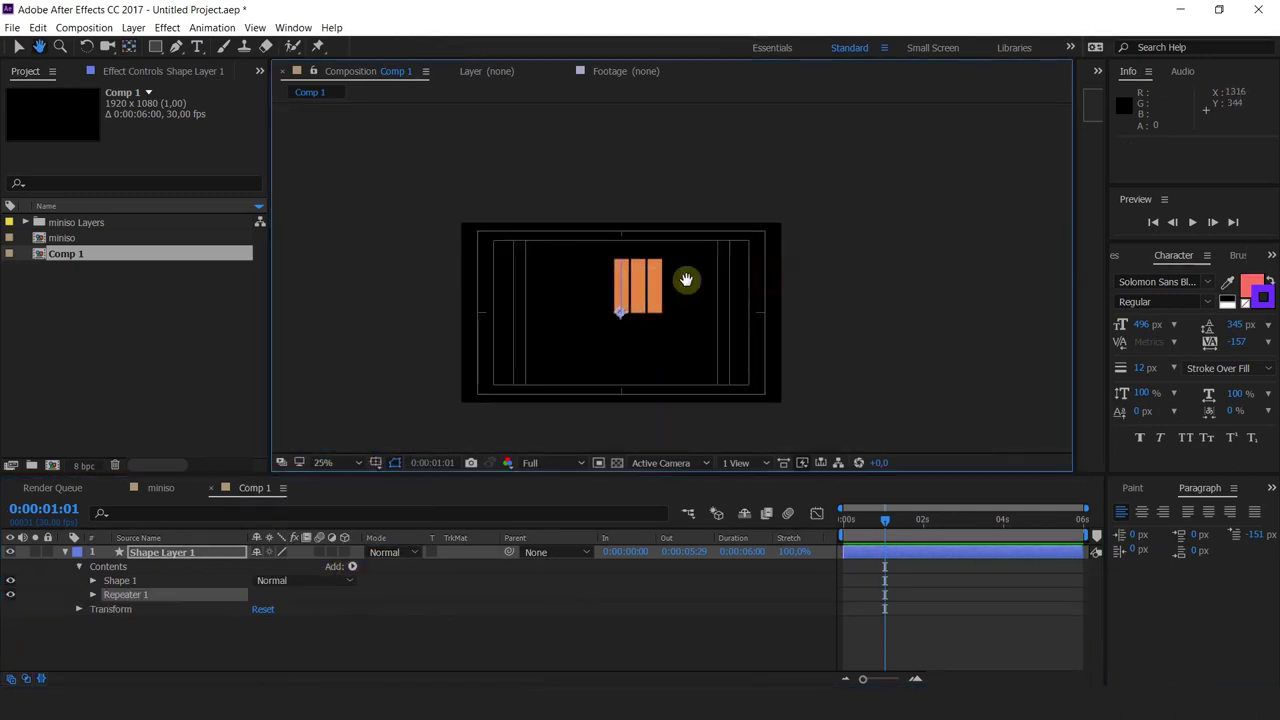
pyautogui.scroll(2, 680, 294)
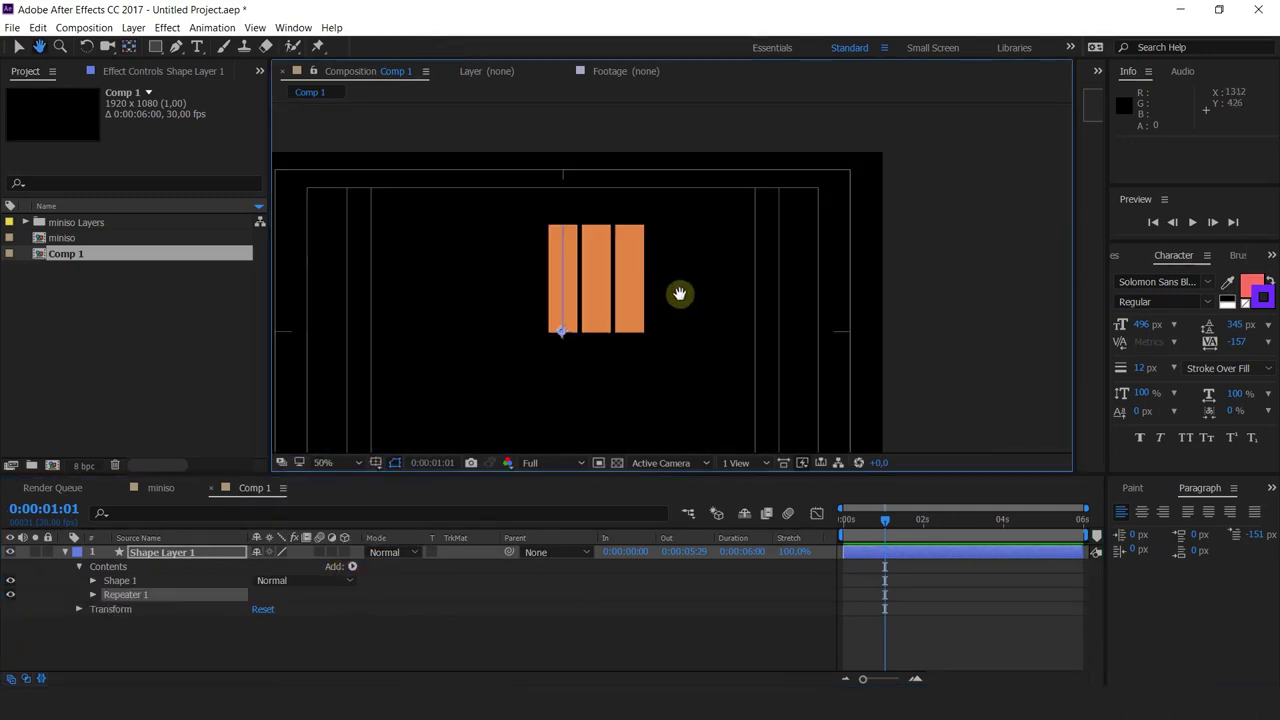
# - Set the Repeater's number of copies to 7
pyautogui.click(92, 594)
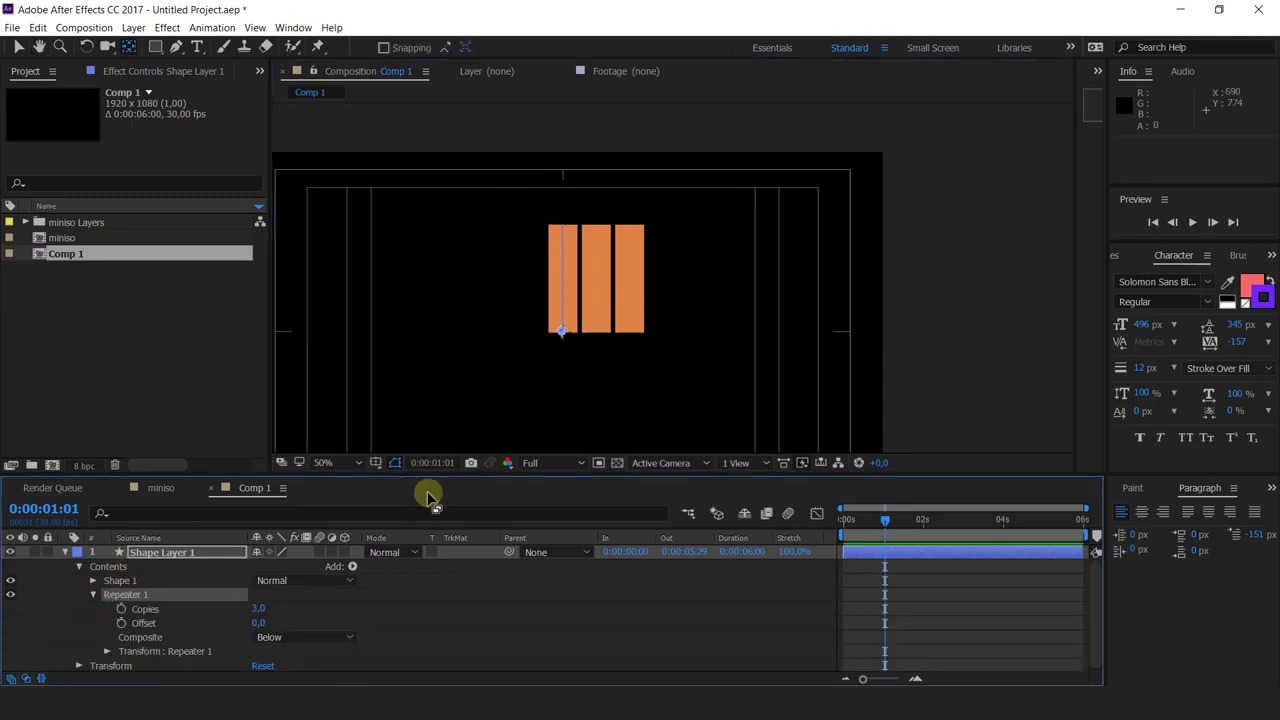
pyautogui.moveTo(259, 612)
pyautogui.mouseDown()
pyautogui.moveTo(280, 609)
pyautogui.moveTo(249, 609)
pyautogui.moveTo(257, 620)
pyautogui.mouseUp()
pyautogui.hotkey('ctrl', 'z')
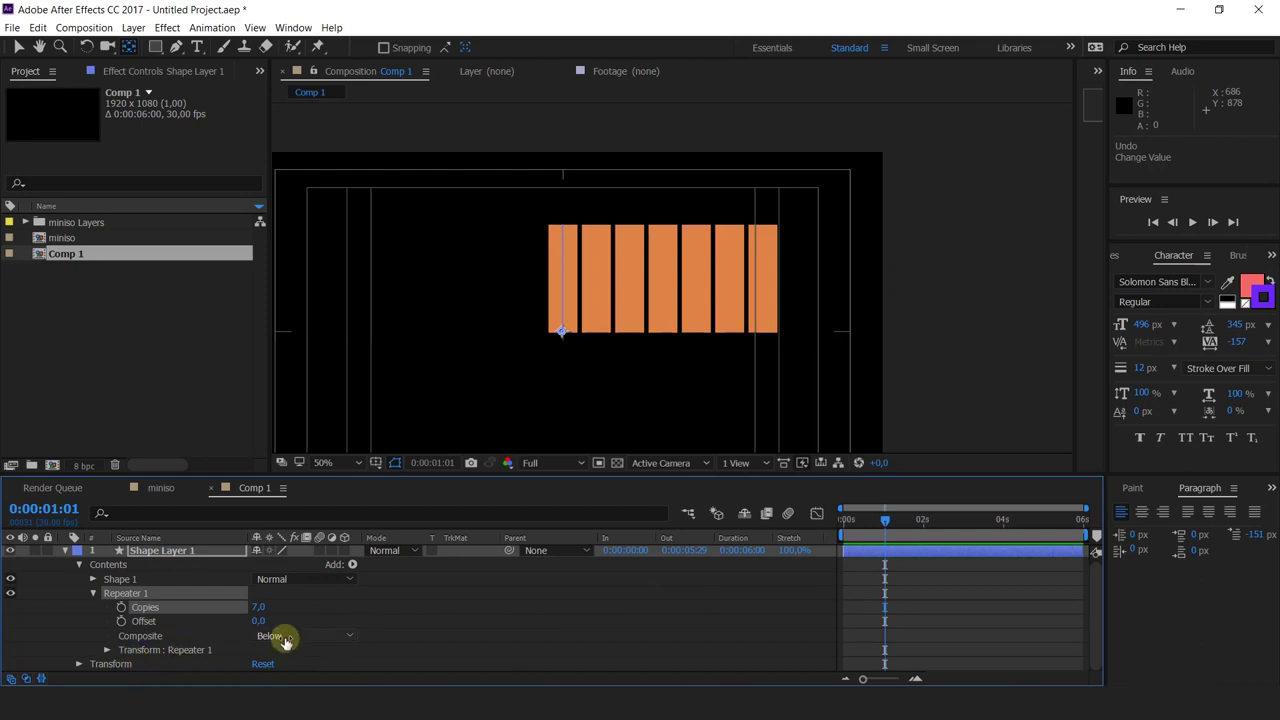
# - Check the Repeater's Composite options and reveal its transform properties
pyautogui.click(285, 640)
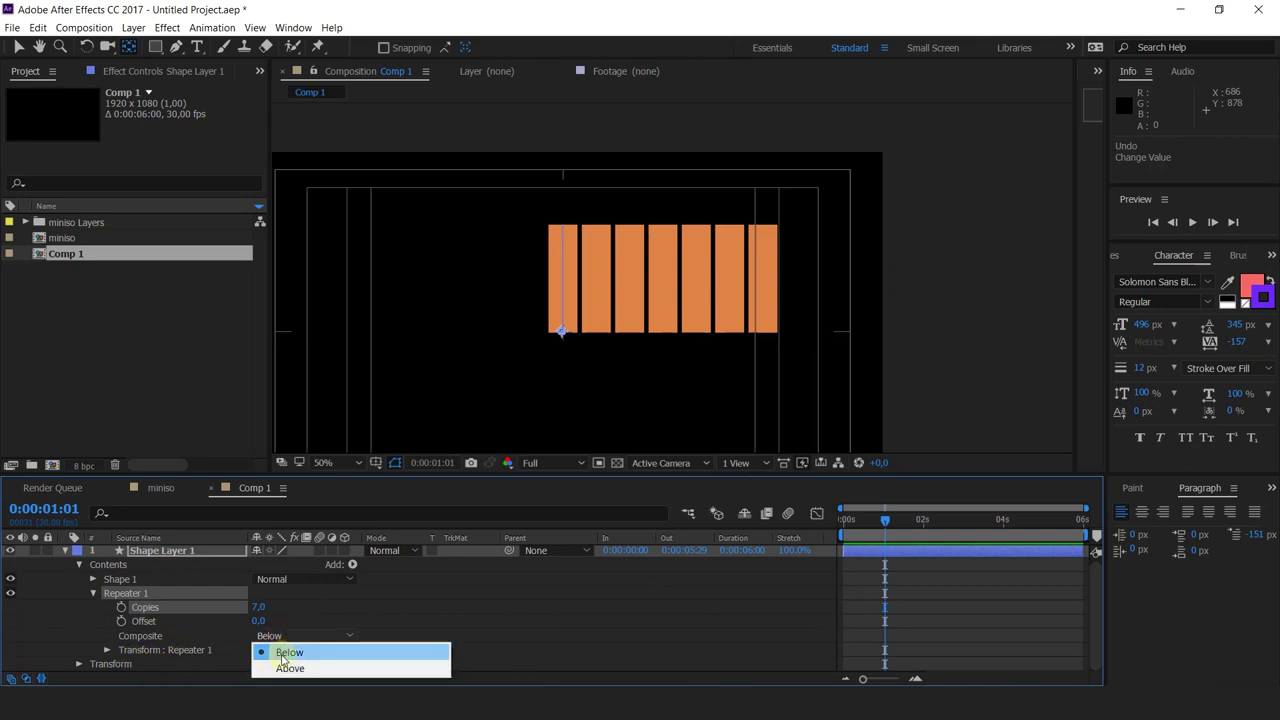
pyautogui.click(349, 603)
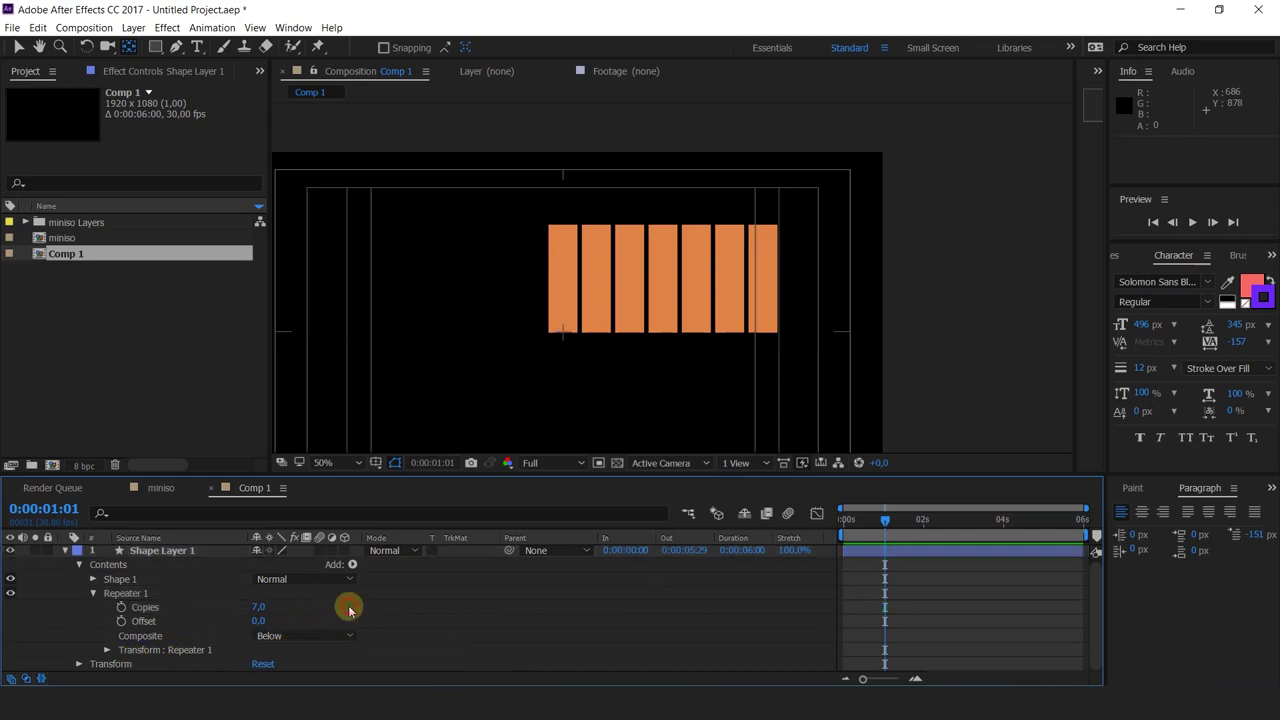
pyautogui.click(106, 651)
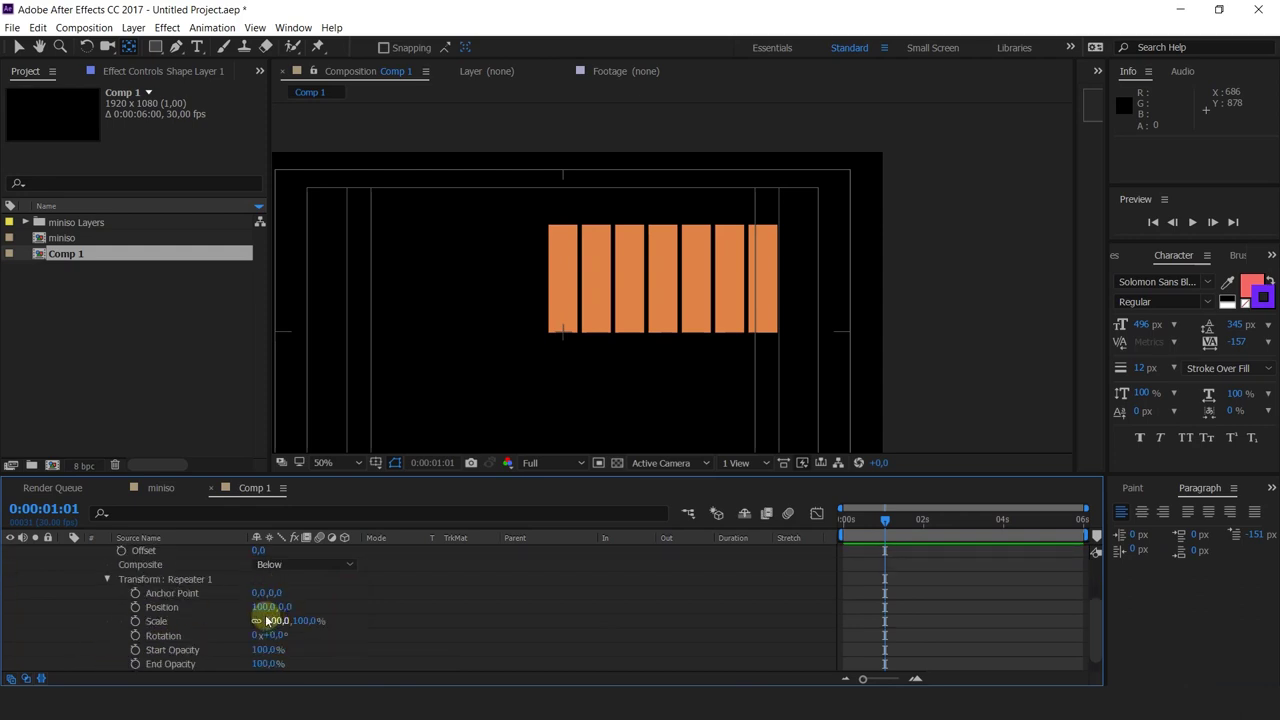
# - Try offsetting, shrinking and turning the Repeater copies with position 102, 93, scale 70% and rotation -58°
pyautogui.moveTo(260, 607)
pyautogui.mouseDown()
pyautogui.moveTo(223, 608)
pyautogui.moveTo(250, 620)
pyautogui.moveTo(205, 612)
pyautogui.moveTo(251, 628)
pyautogui.moveTo(343, 606)
pyautogui.moveTo(229, 606)
pyautogui.moveTo(386, 597)
pyautogui.moveTo(196, 608)
pyautogui.moveTo(257, 620)
pyautogui.moveTo(271, 586)
pyautogui.mouseUp()
pyautogui.scroll(-1, 273, 621)
pyautogui.moveTo(704, 300); pyautogui.dragTo(724, 253)
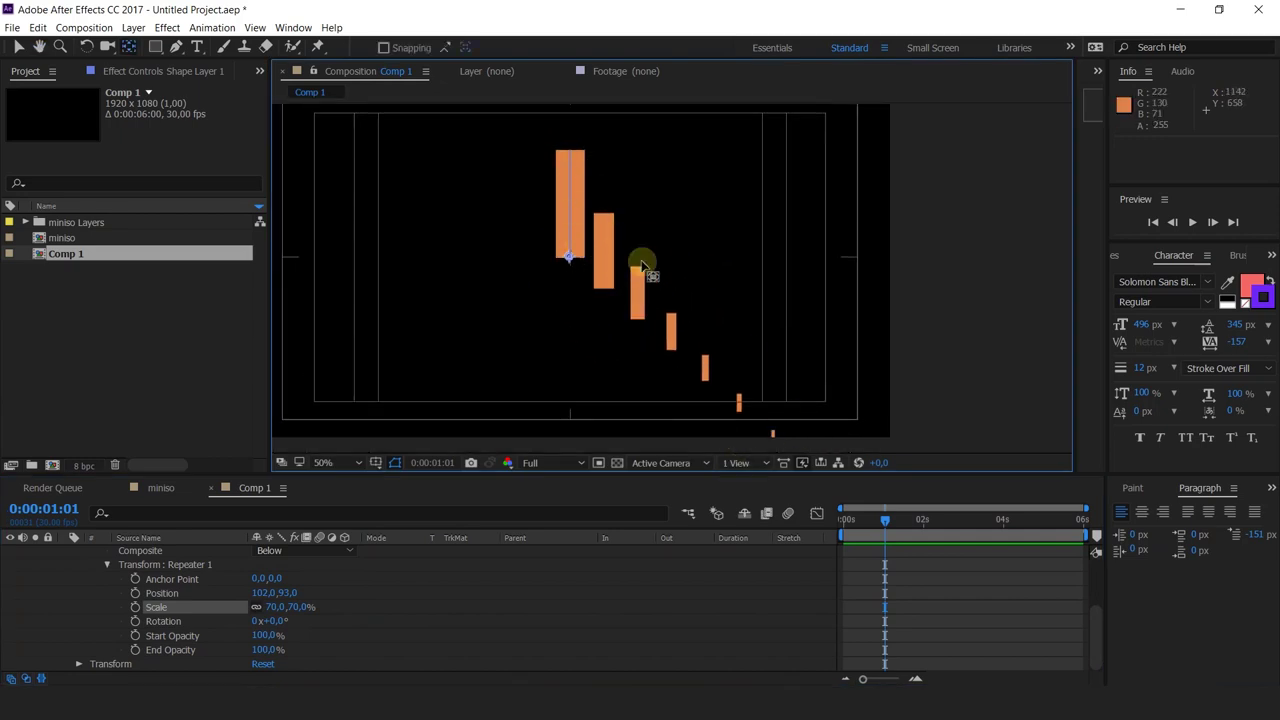
pyautogui.moveTo(266, 621); pyautogui.dragTo(229, 629)
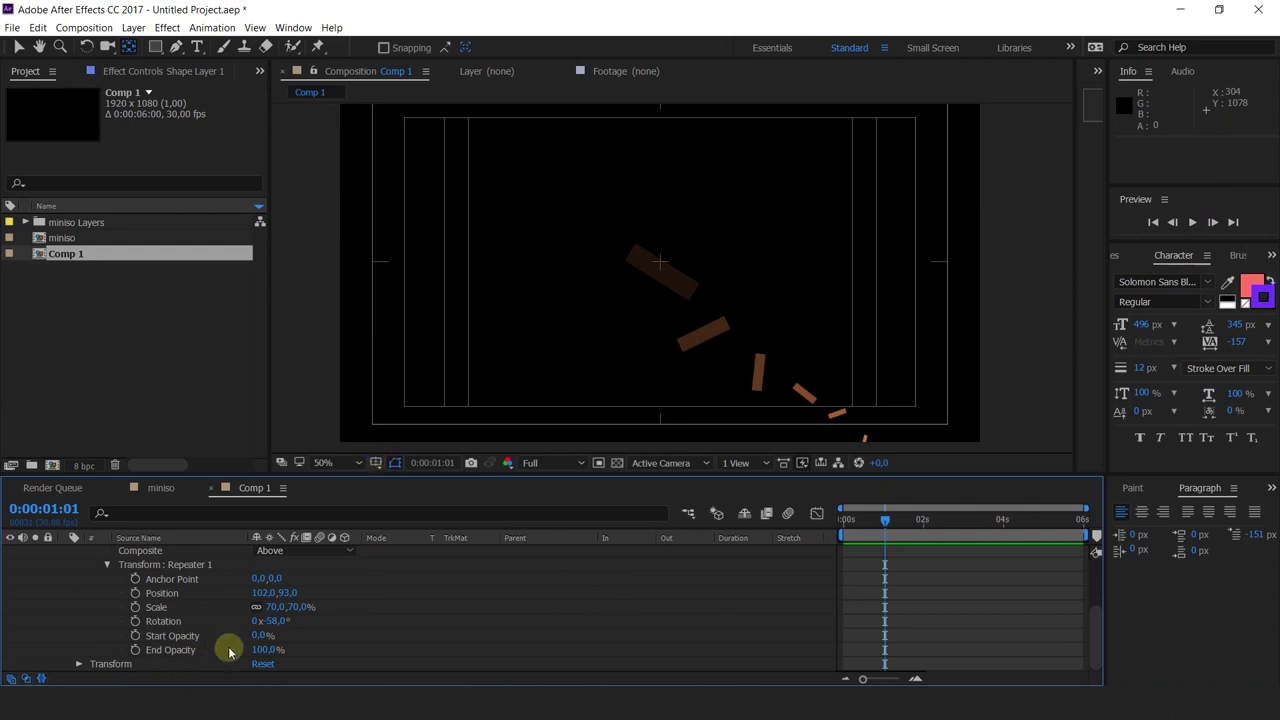
# - Try fading the Repeater copies with Start Opacity 100% and End Opacity 1%, and vary the Start Opacity again
pyautogui.moveTo(261, 641); pyautogui.dragTo(420, 611)
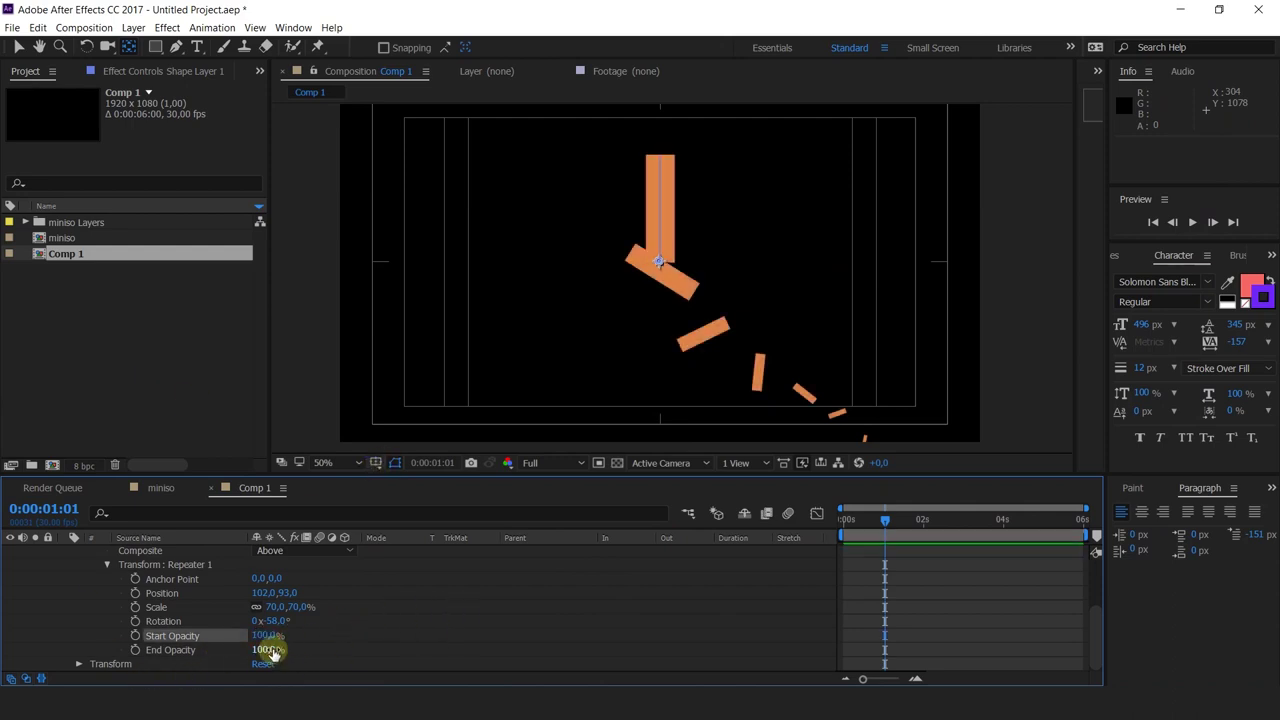
pyautogui.moveTo(265, 650); pyautogui.dragTo(51, 651)
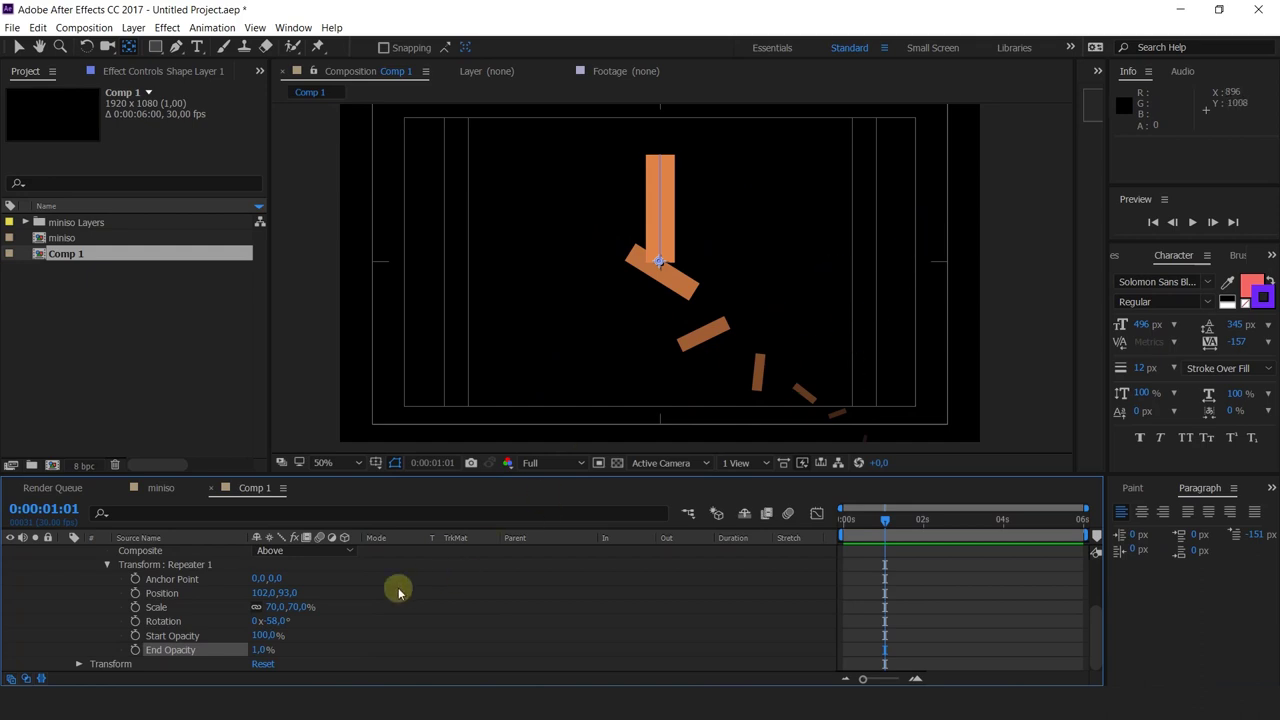
pyautogui.scroll(3, 153, 618)
pyautogui.scroll(-3, 205, 614)
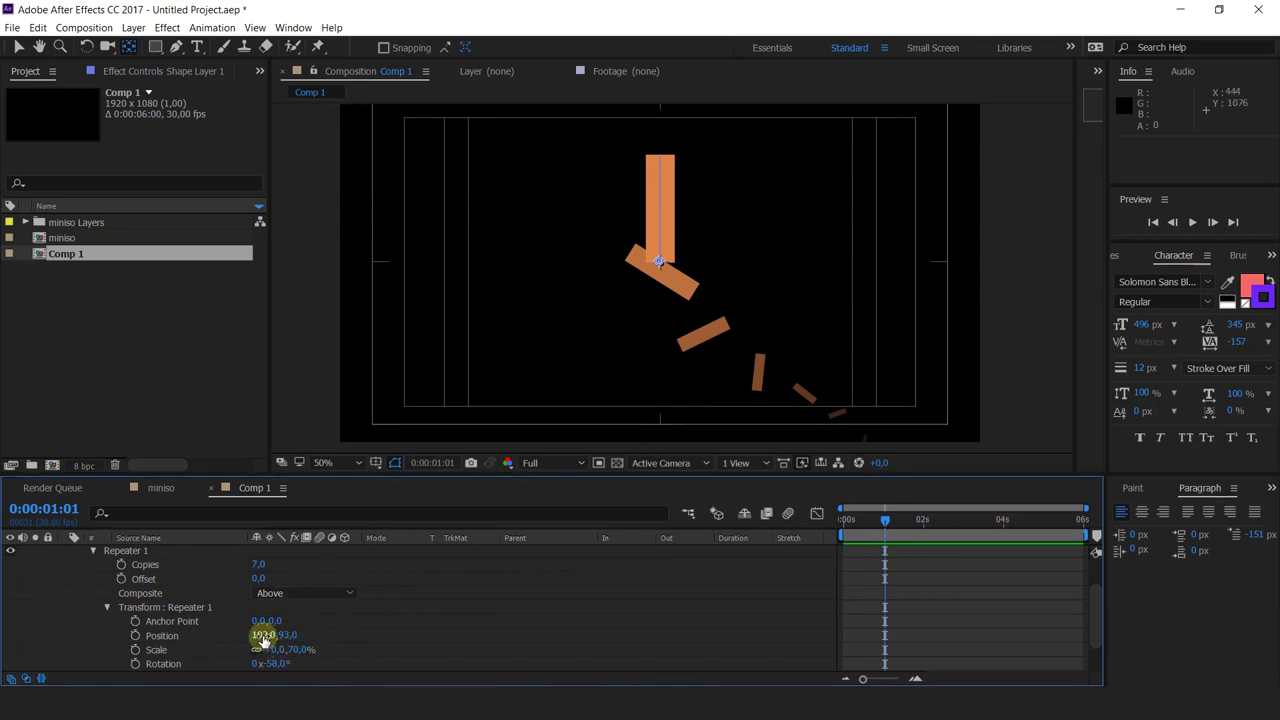
pyautogui.scroll(-3, 262, 640)
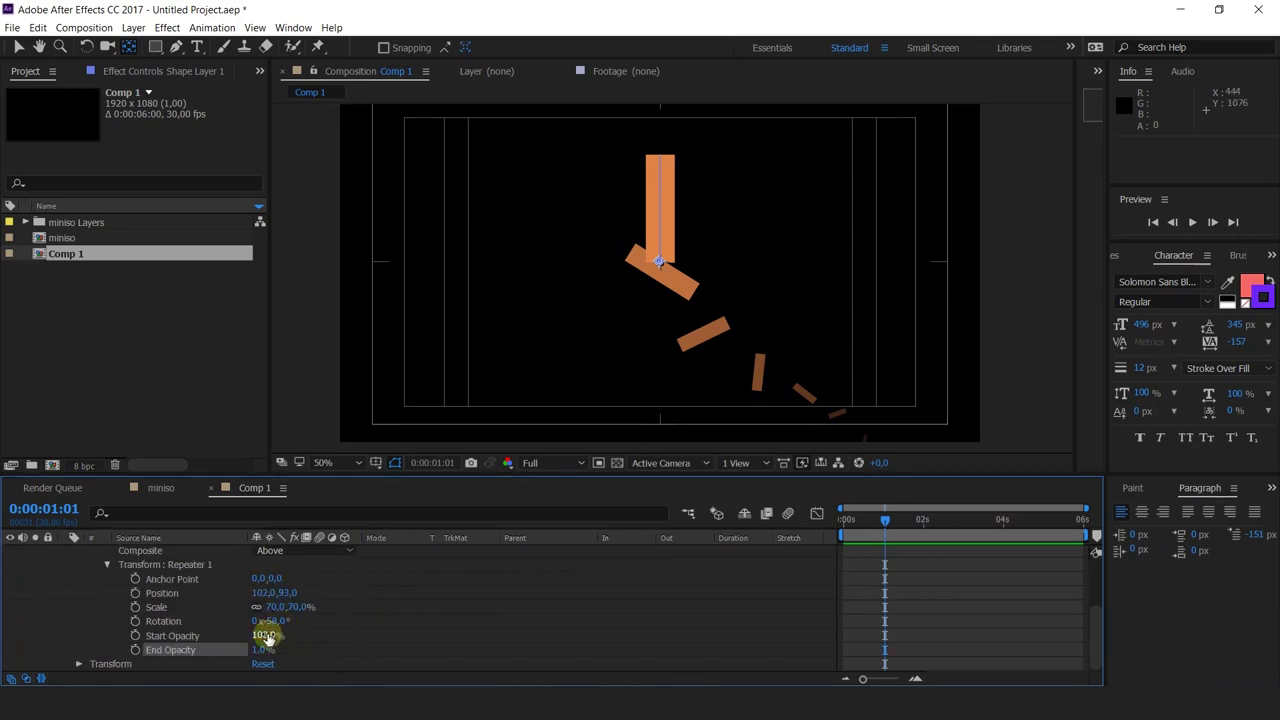
pyautogui.moveTo(283, 644); pyautogui.dragTo(451, 609)
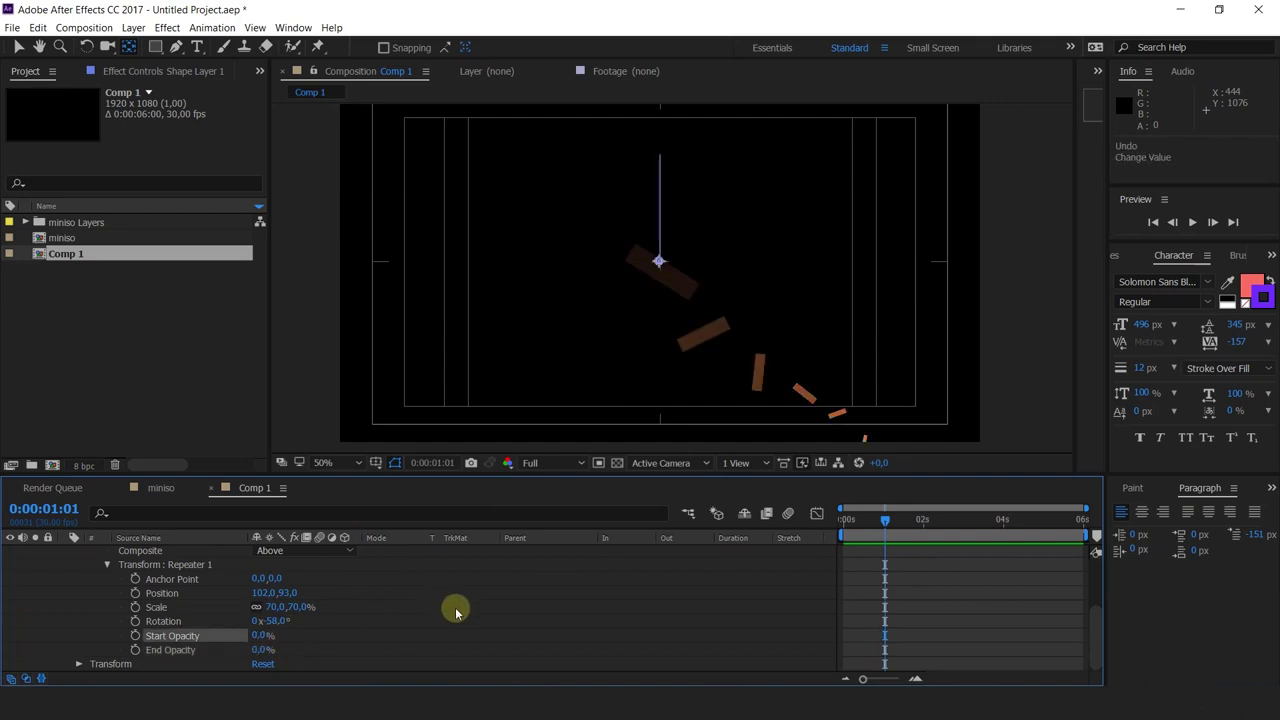
# - Undo the Repeater's opacity, composite, rotation, scale and vertical position changes
pyautogui.hotkey('ctrl', 'z')
pyautogui.hotkey('ctrl', 'z')
pyautogui.hotkey('ctrl', 'z')
pyautogui.hotkey('ctrl', 'z')
pyautogui.hotkey('ctrl', 'z')
pyautogui.hotkey('ctrl', 'z')
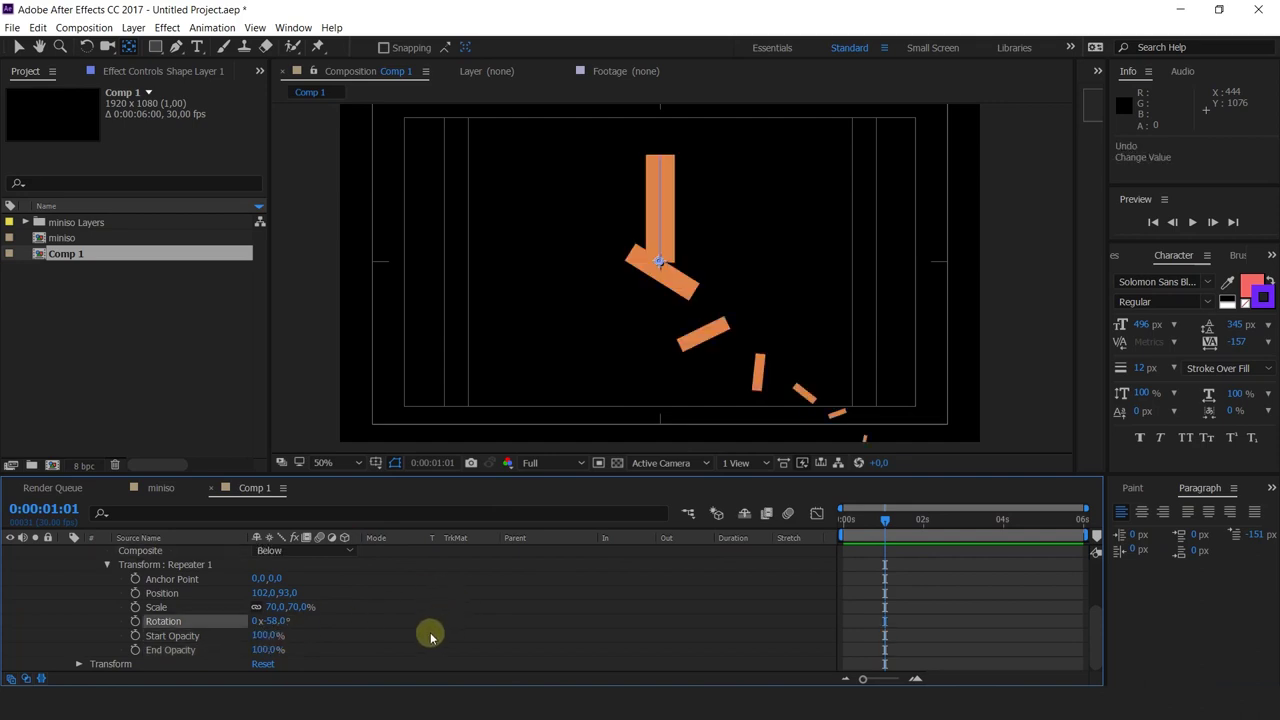
# - Set the Repeater's transform position to 0, 0 and its rotation to 50° to fan the copies around the centre
pyautogui.scroll(3, 270, 652)
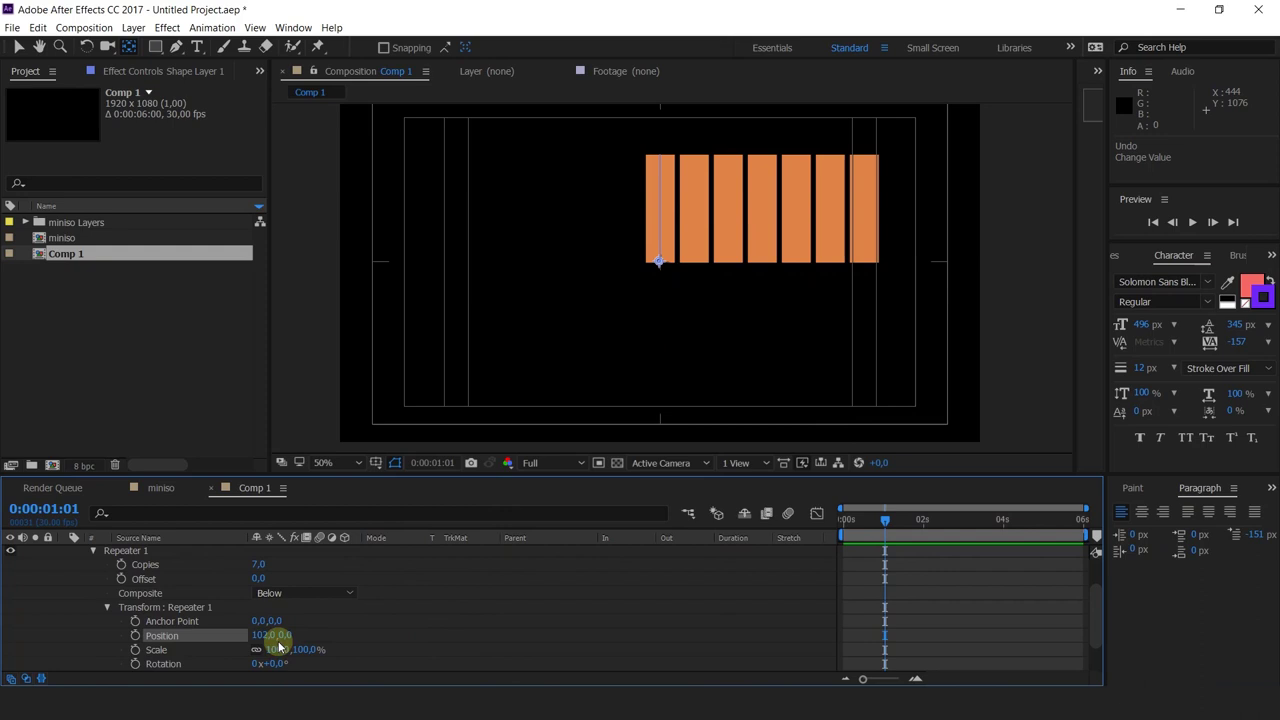
pyautogui.press('Return')
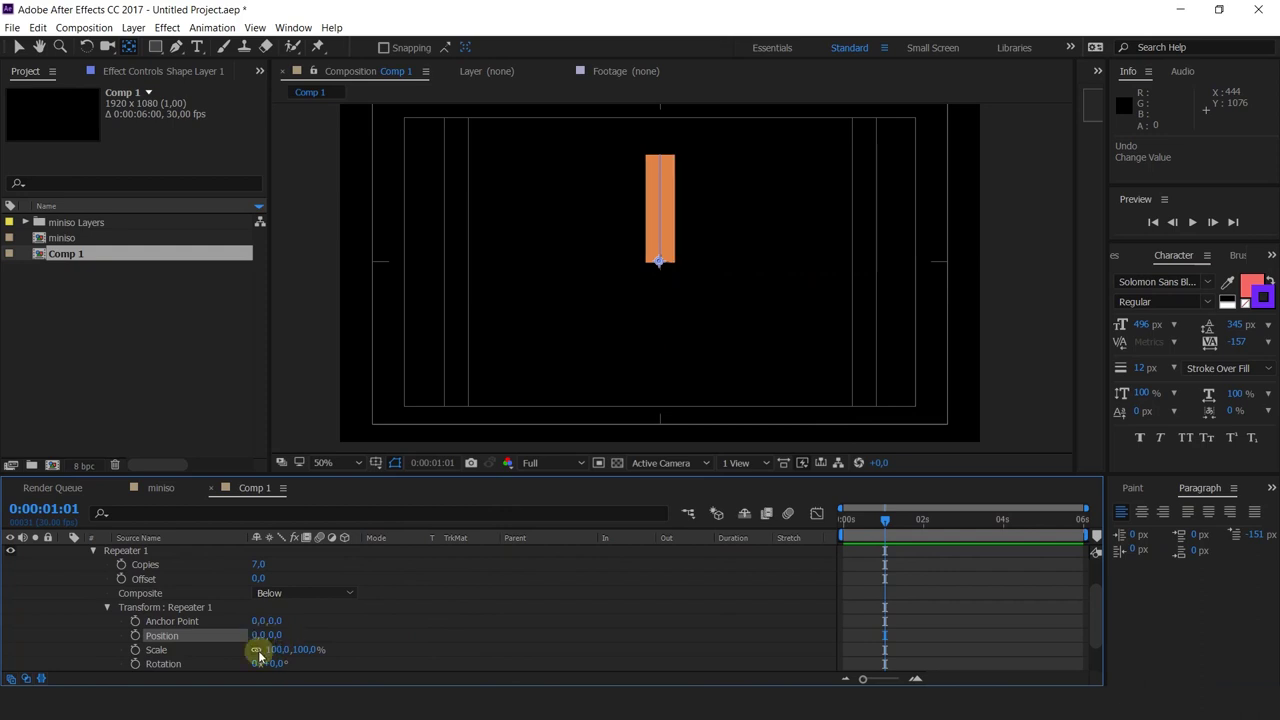
pyautogui.scroll(-3, 270, 628)
pyautogui.moveTo(277, 628); pyautogui.dragTo(323, 631)
pyautogui.write('50')
pyautogui.press('Return')
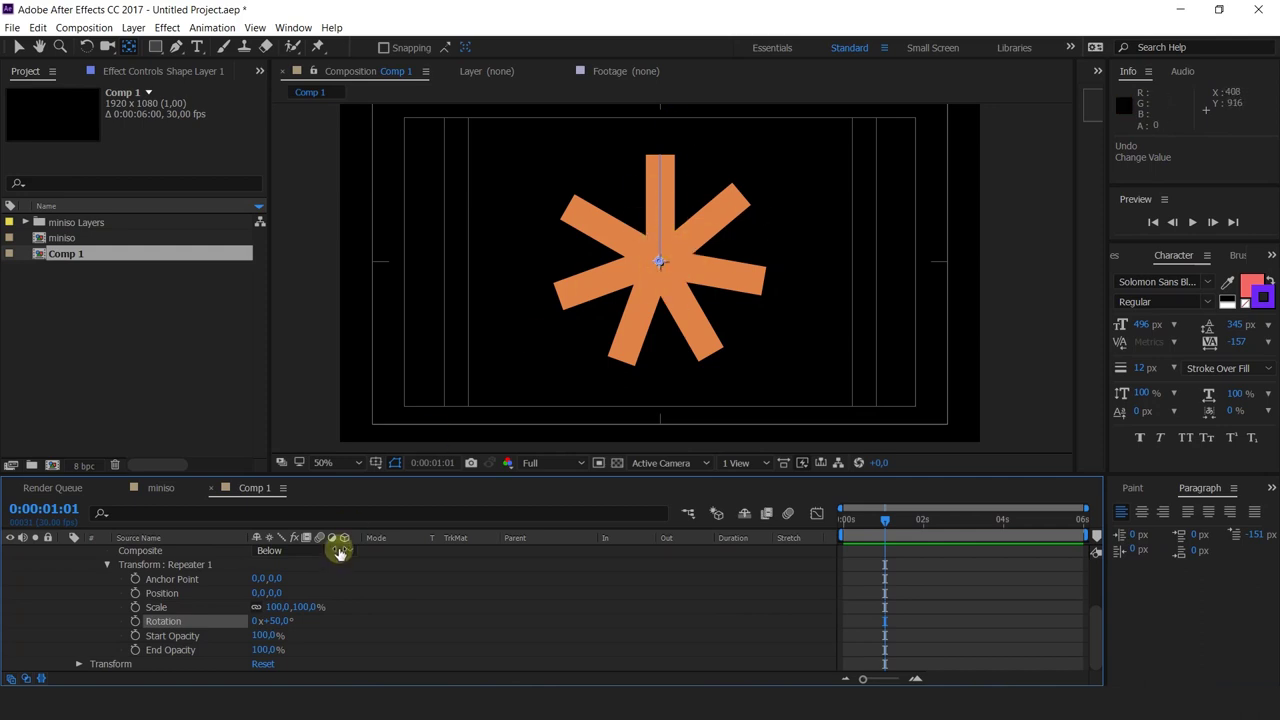
# - Add Trim Paths to Shape Layer 1, reveal its properties with the Repeater collapsed, and go to the first frame
pyautogui.scroll(1, 106, 597)
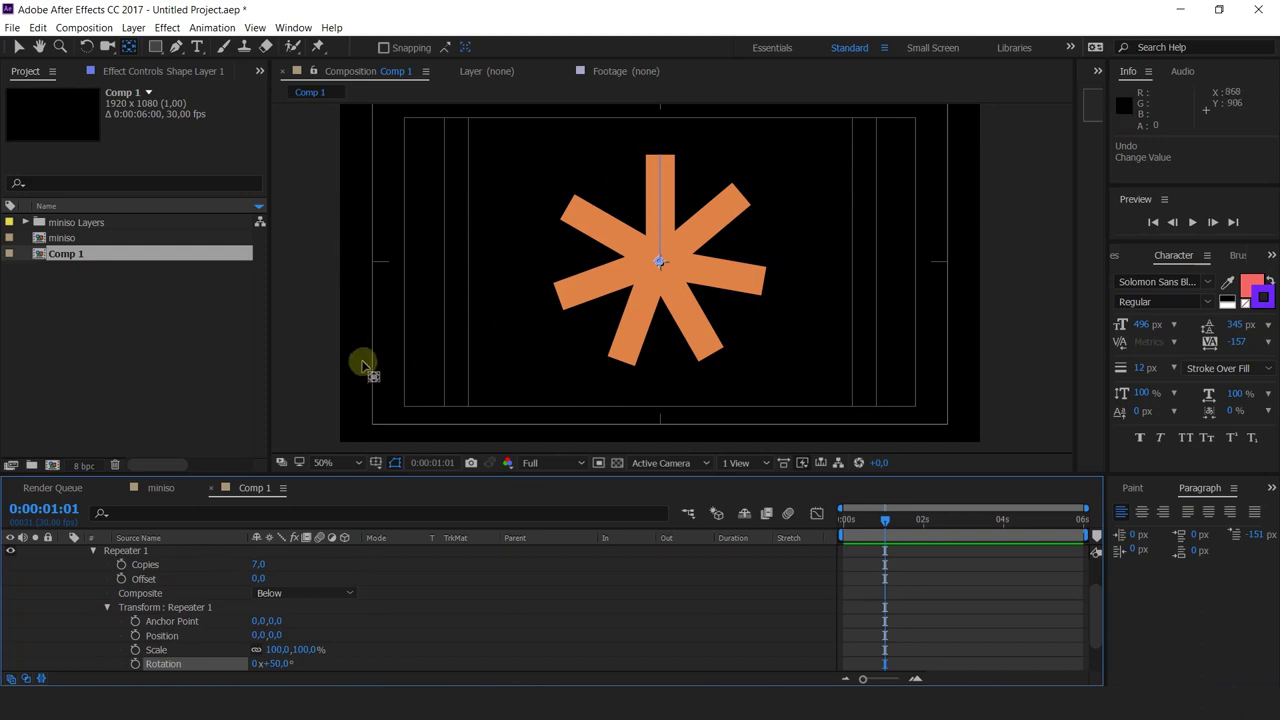
pyautogui.scroll(1, 190, 632)
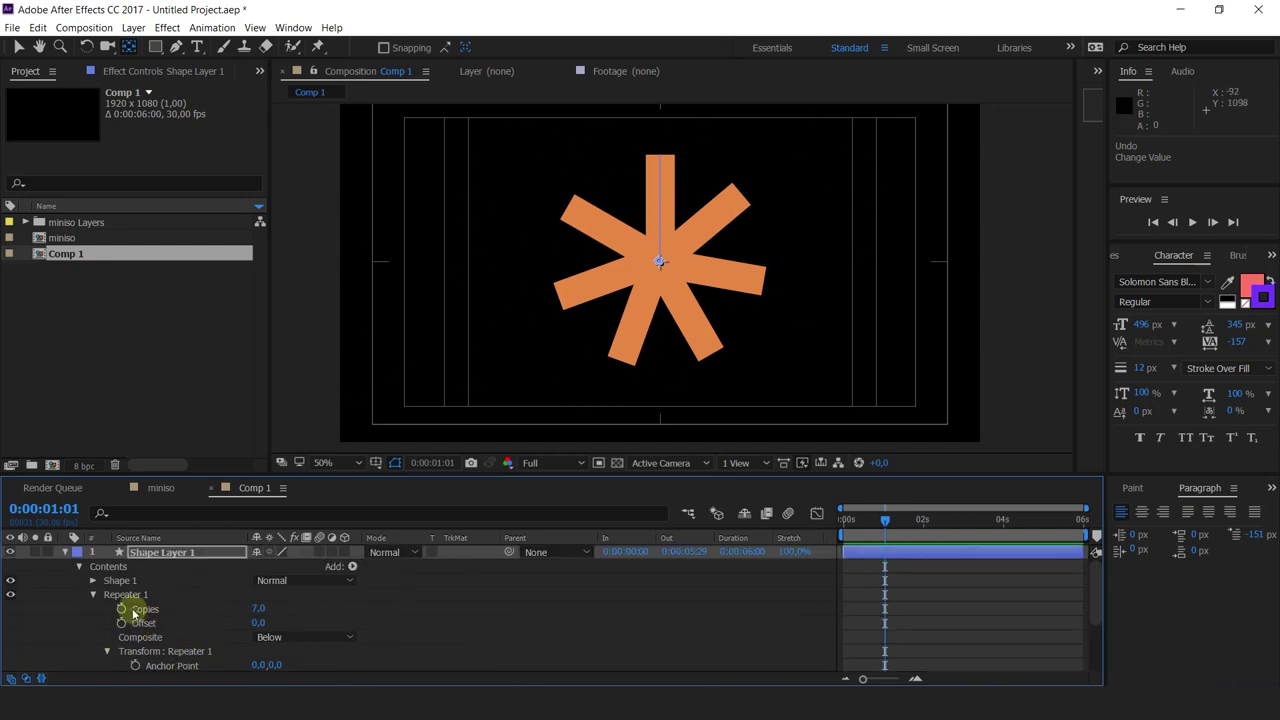
pyautogui.click(352, 567)
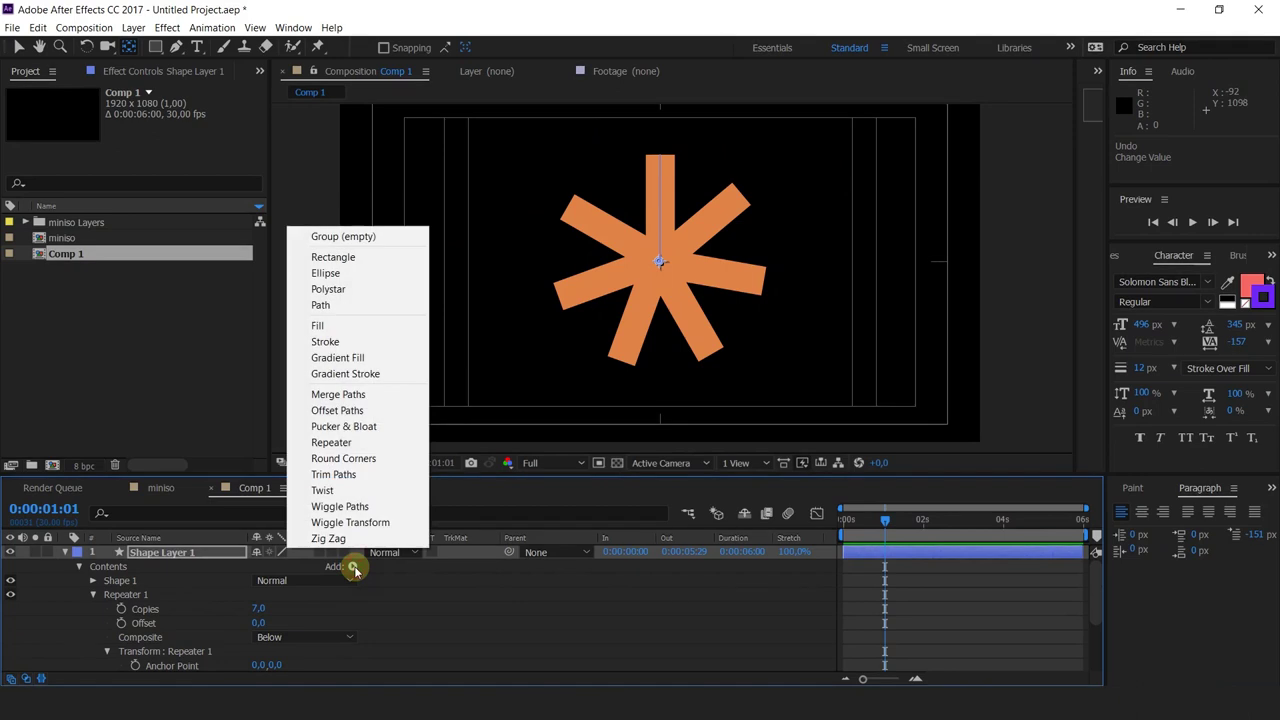
pyautogui.click(357, 478)
pyautogui.click(94, 609)
pyautogui.click(93, 594)
pyautogui.moveTo(882, 520); pyautogui.dragTo(872, 520)
pyautogui.press('Home')
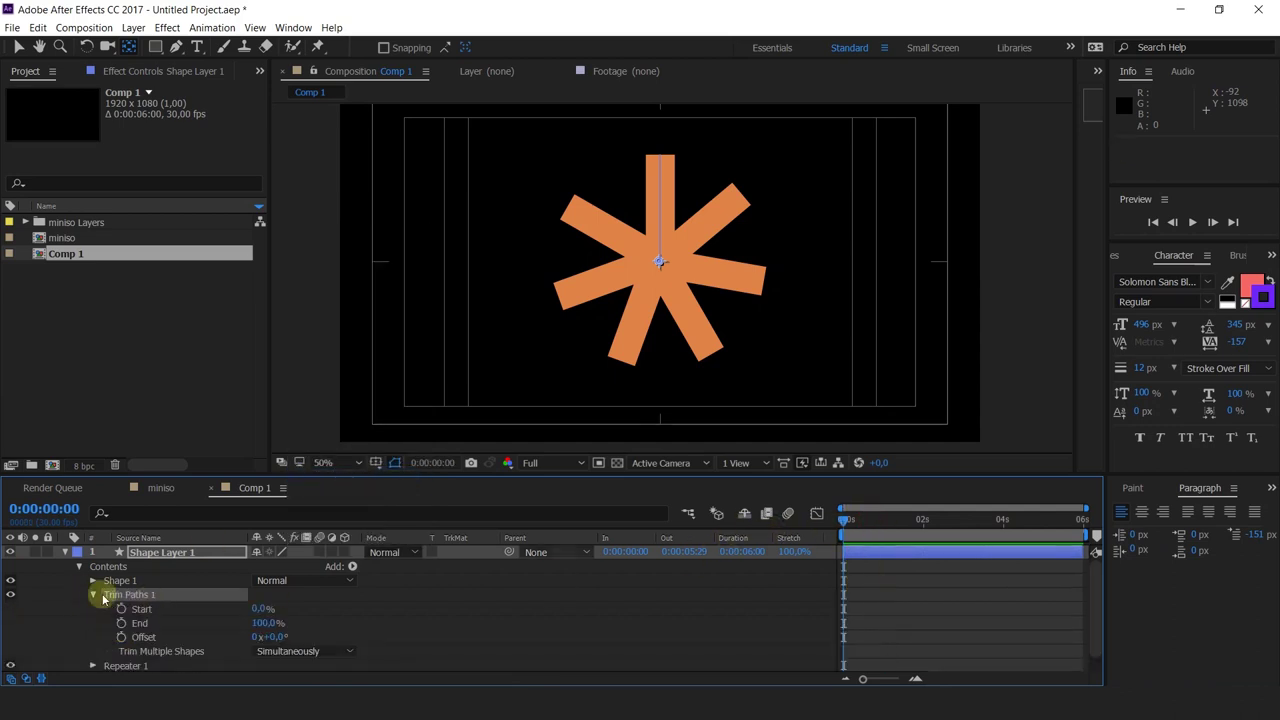
# - Try trimming the lines by raising the Trim Paths Start to 81%, and undo it
pyautogui.moveTo(257, 611); pyautogui.dragTo(332, 610)
pyautogui.scroll(2, 620, 251)
pyautogui.scroll(-2, 626, 251)
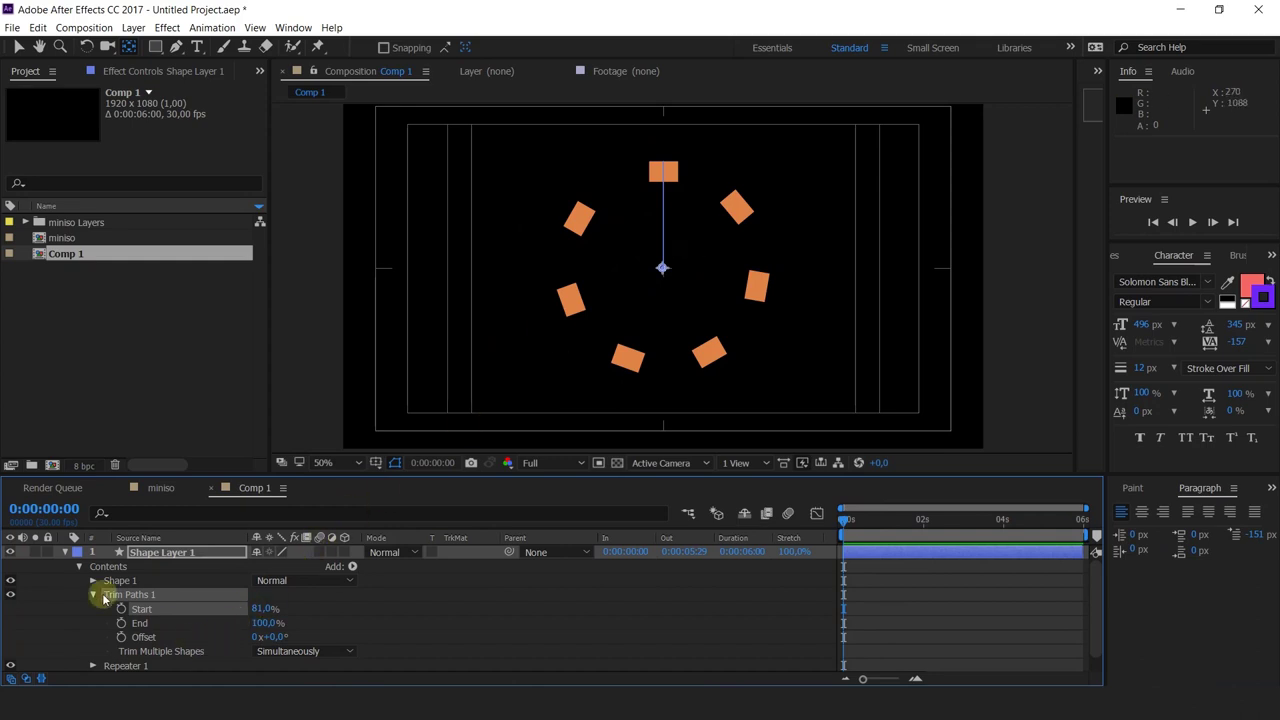
pyautogui.hotkey('ctrl', 'z')
# - Keyframe the Trim Paths End from 0% at the first frame to 100% at 0:00:00:18
pyautogui.click(121, 623)
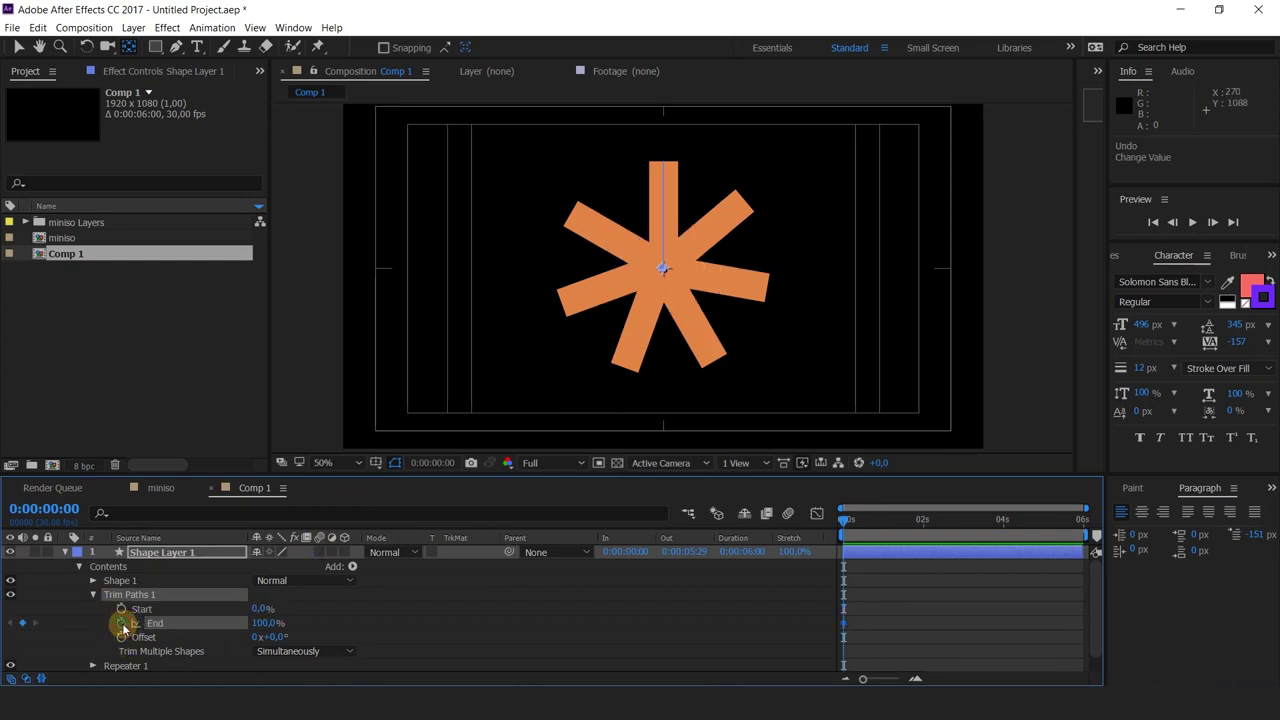
pyautogui.moveTo(267, 623); pyautogui.dragTo(177, 634)
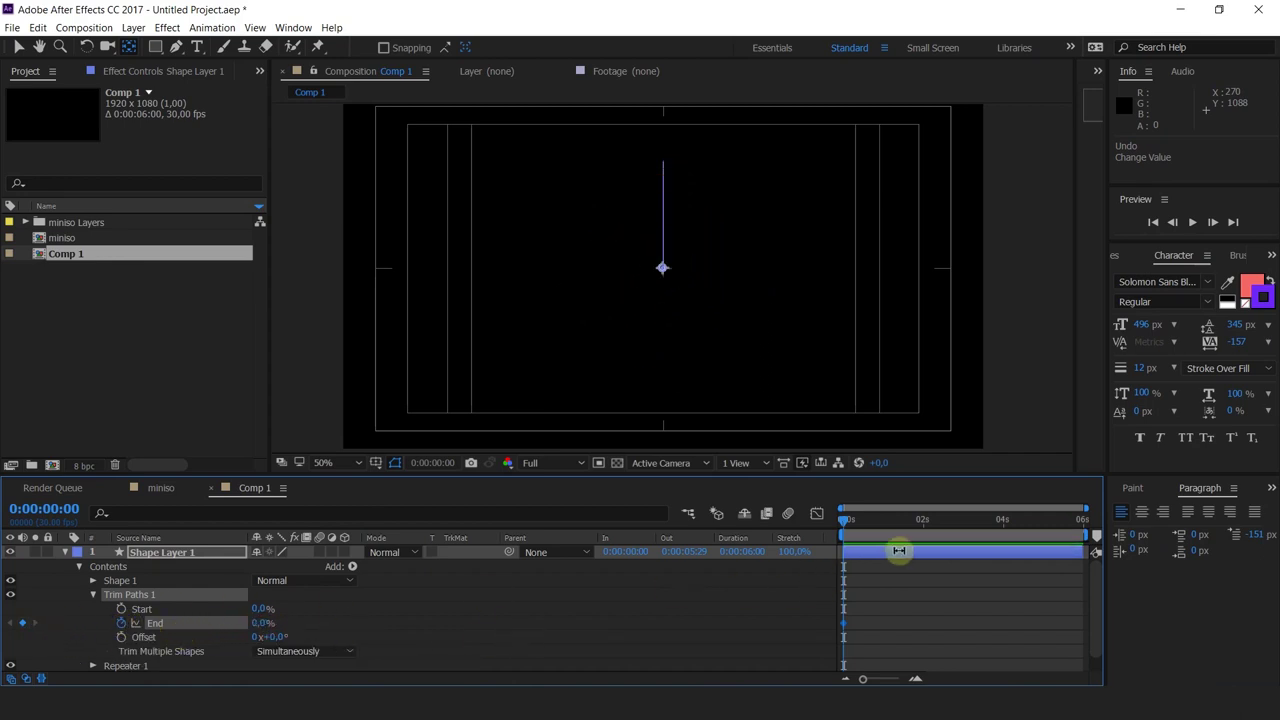
pyautogui.press('=')
pyautogui.moveTo(899, 528)
pyautogui.mouseDown()
pyautogui.moveTo(920, 530)
pyautogui.moveTo(891, 528)
pyautogui.mouseUp()
pyautogui.moveTo(275, 628); pyautogui.dragTo(466, 586)
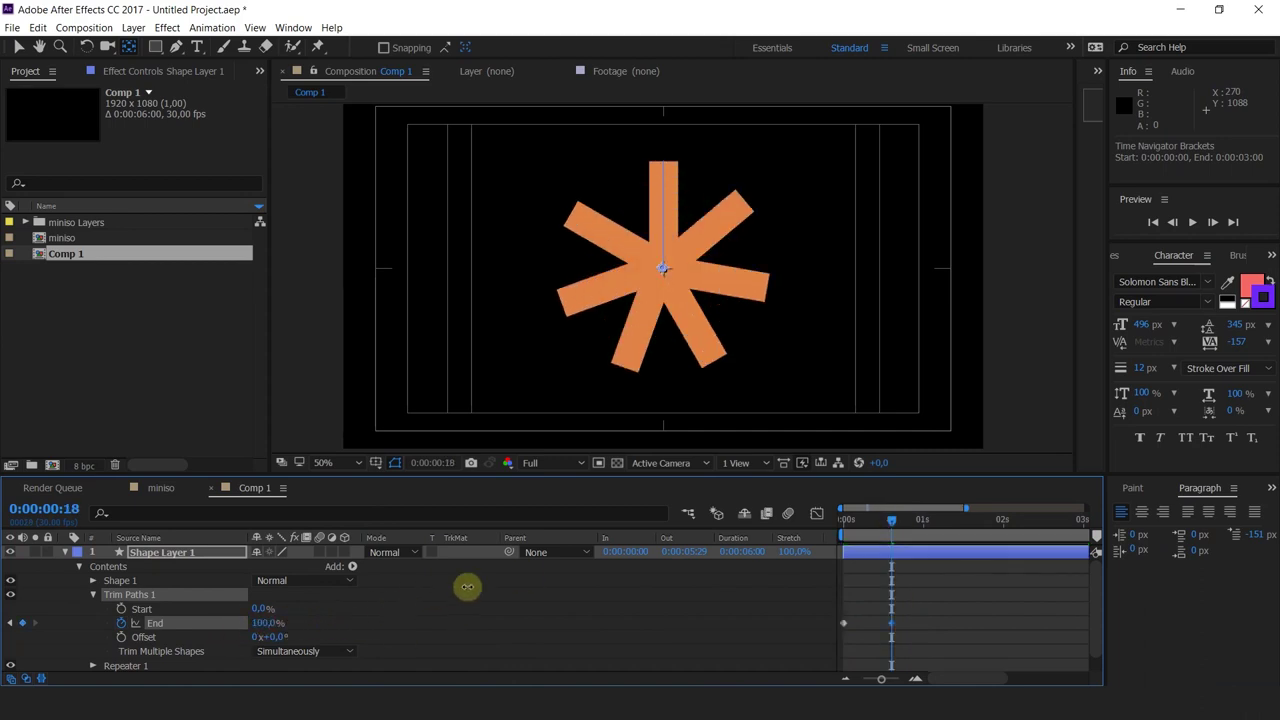
# - Keyframe the Trim Paths Start from 0% at 0:00:00:18 to 100% just after one second, and preview the animation
pyautogui.click(121, 609)
pyautogui.moveTo(893, 521); pyautogui.dragTo(928, 521)
pyautogui.moveTo(250, 612); pyautogui.dragTo(409, 606)
pyautogui.press('space')
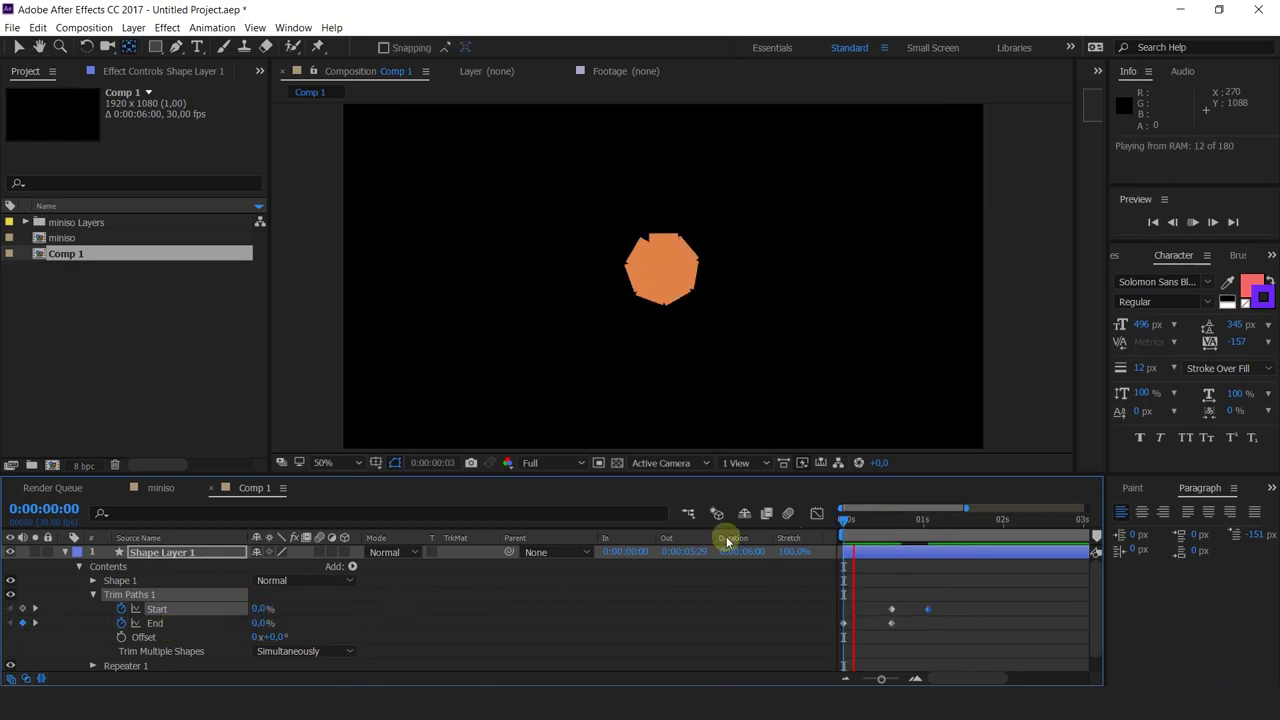
# - Move the first Start keyframe earlier to 0:00:00:14 and replay the animation
pyautogui.moveTo(848, 522); pyautogui.dragTo(874, 609)
pyautogui.click(889, 612)
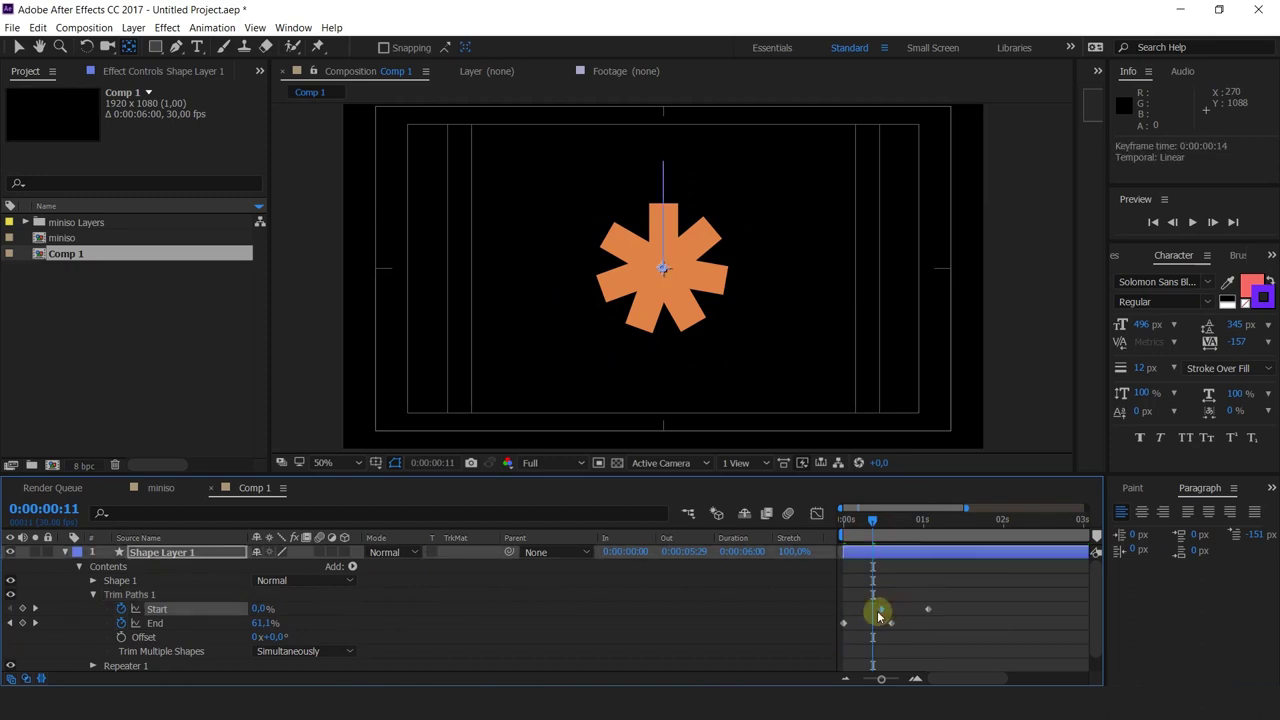
pyautogui.moveTo(871, 521); pyautogui.dragTo(800, 524)
pyautogui.press('space')
# - Move the first Start keyframe to 0:00:00:09 and the last End keyframe to 0:00:00:14, and preview the burst
pyautogui.moveTo(914, 527); pyautogui.dragTo(874, 528)
pyautogui.moveTo(1019, 603); pyautogui.dragTo(946, 608)
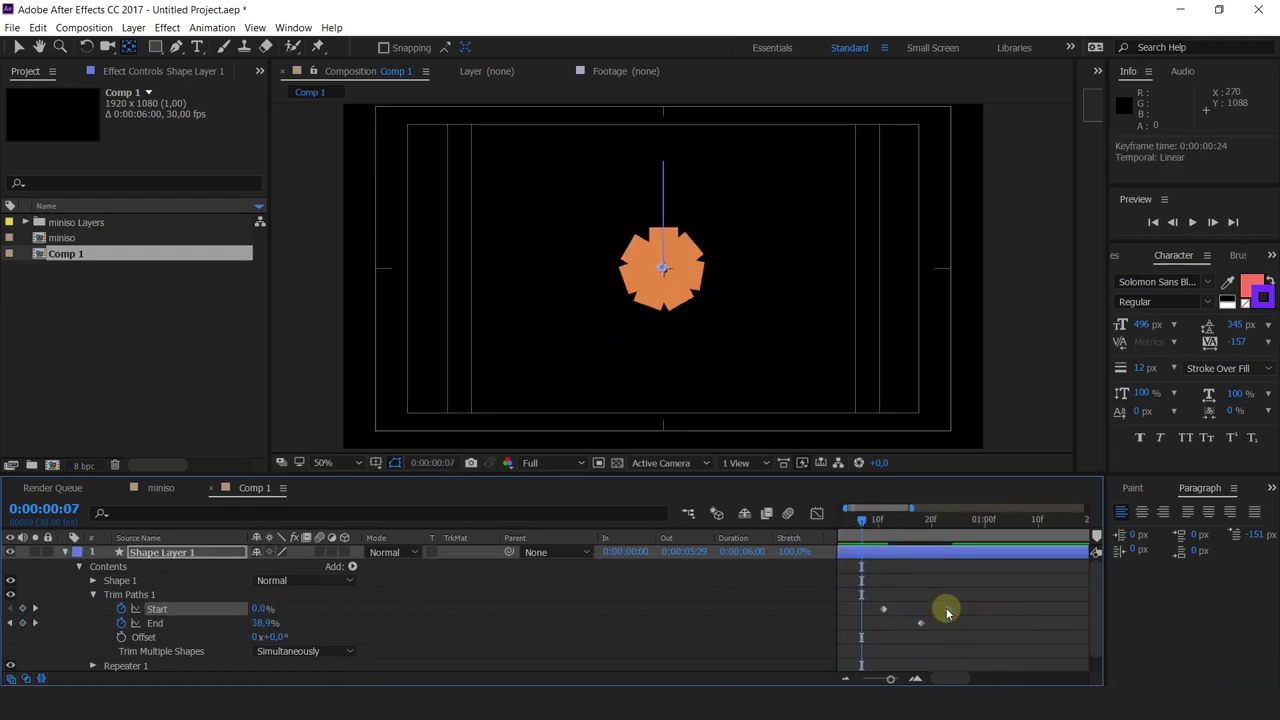
pyautogui.scroll(-1, 950, 590)
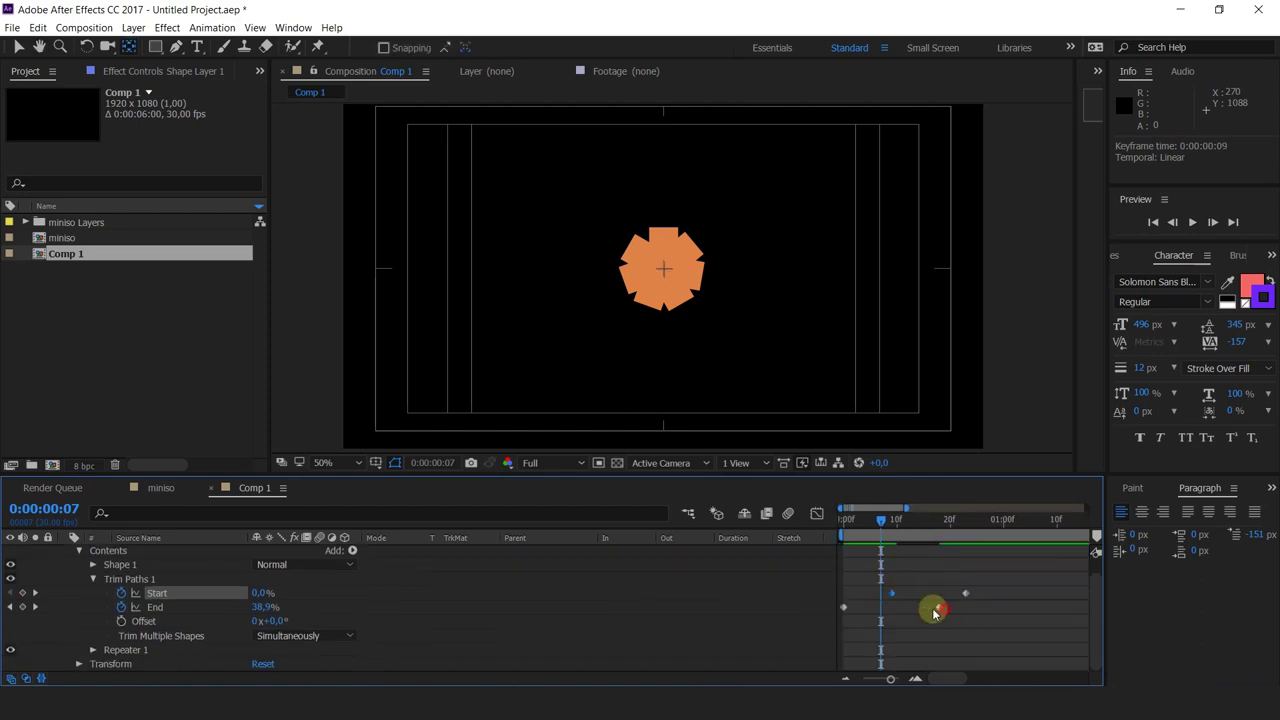
pyautogui.click(938, 607)
pyautogui.moveTo(930, 610); pyautogui.dragTo(918, 607)
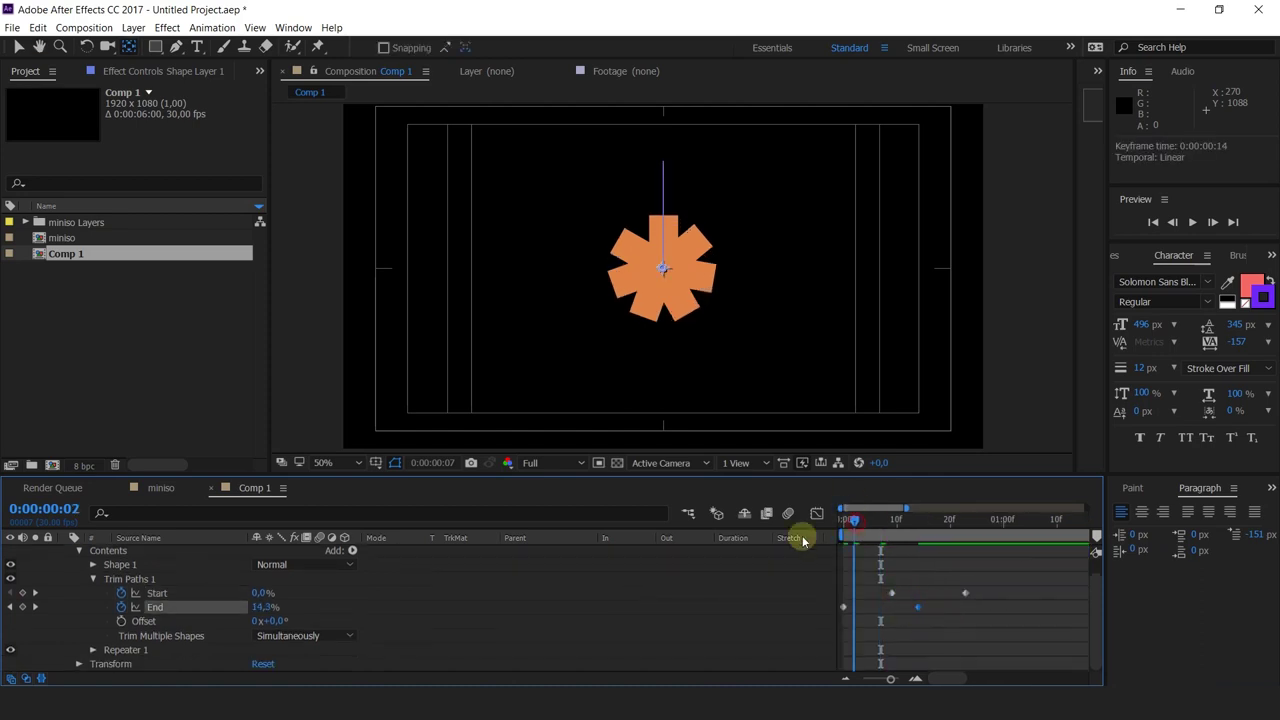
pyautogui.press('Home')
pyautogui.press('space')
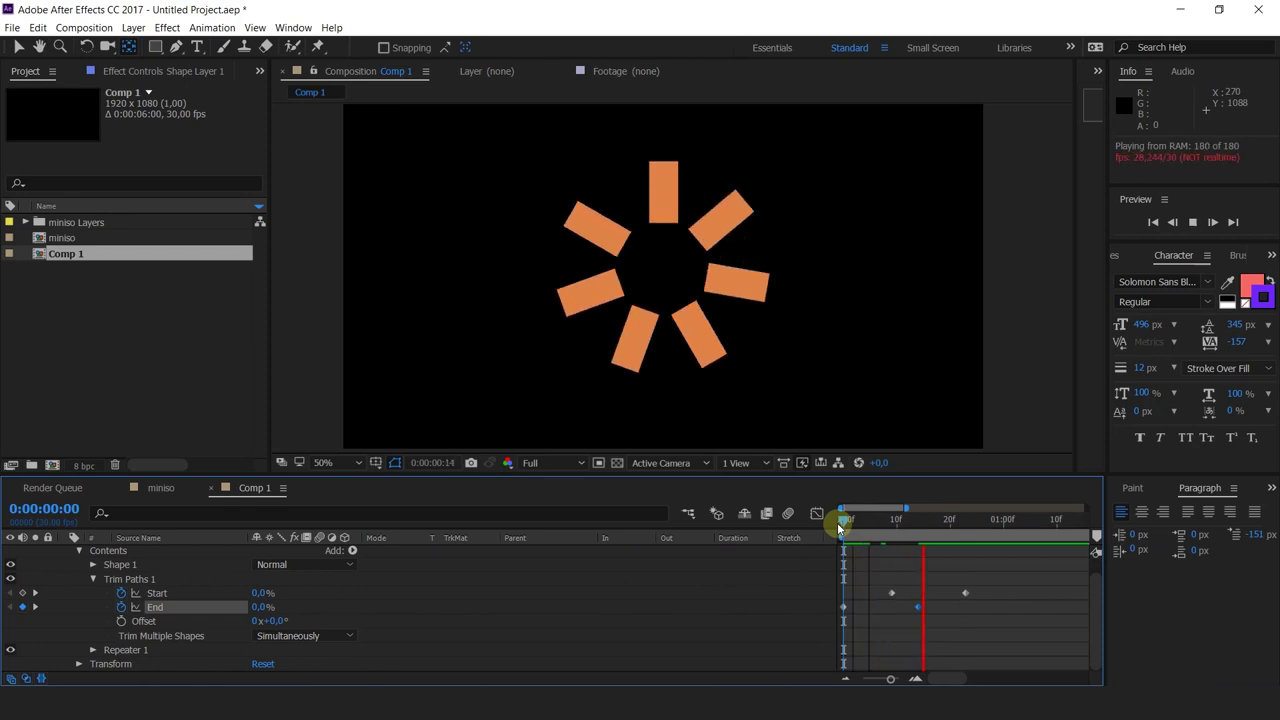
# - Compress all Start and End keyframes in time so the burst finishes at about frame 13, and preview it
pyautogui.moveTo(891, 593); pyautogui.dragTo(876, 595)
pyautogui.moveTo(995, 580); pyautogui.dragTo(901, 604)
pyautogui.press('space')
pyautogui.press('space')
pyautogui.scroll(-2, 731, 371)
# - Reduce Shape Layer 1's stroke width to 23 px, checking the lines at 0:00:00:09
pyautogui.click(951, 523)
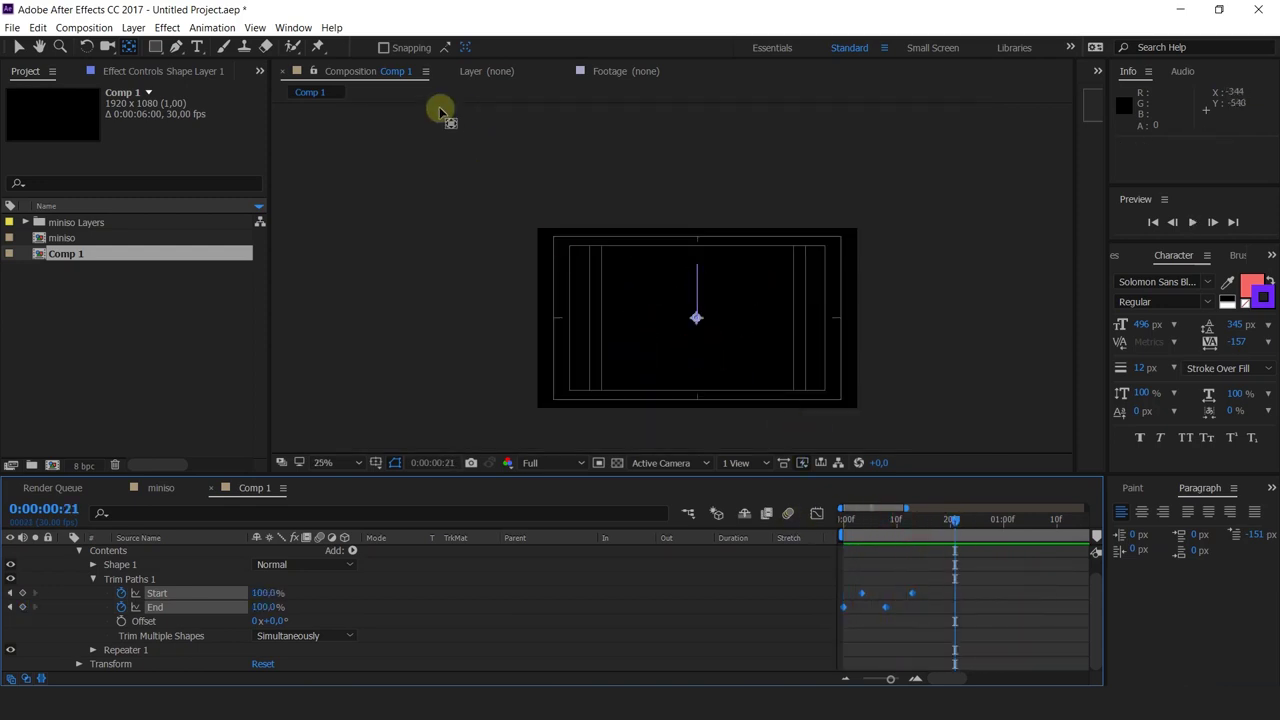
pyautogui.scroll(1, 145, 590)
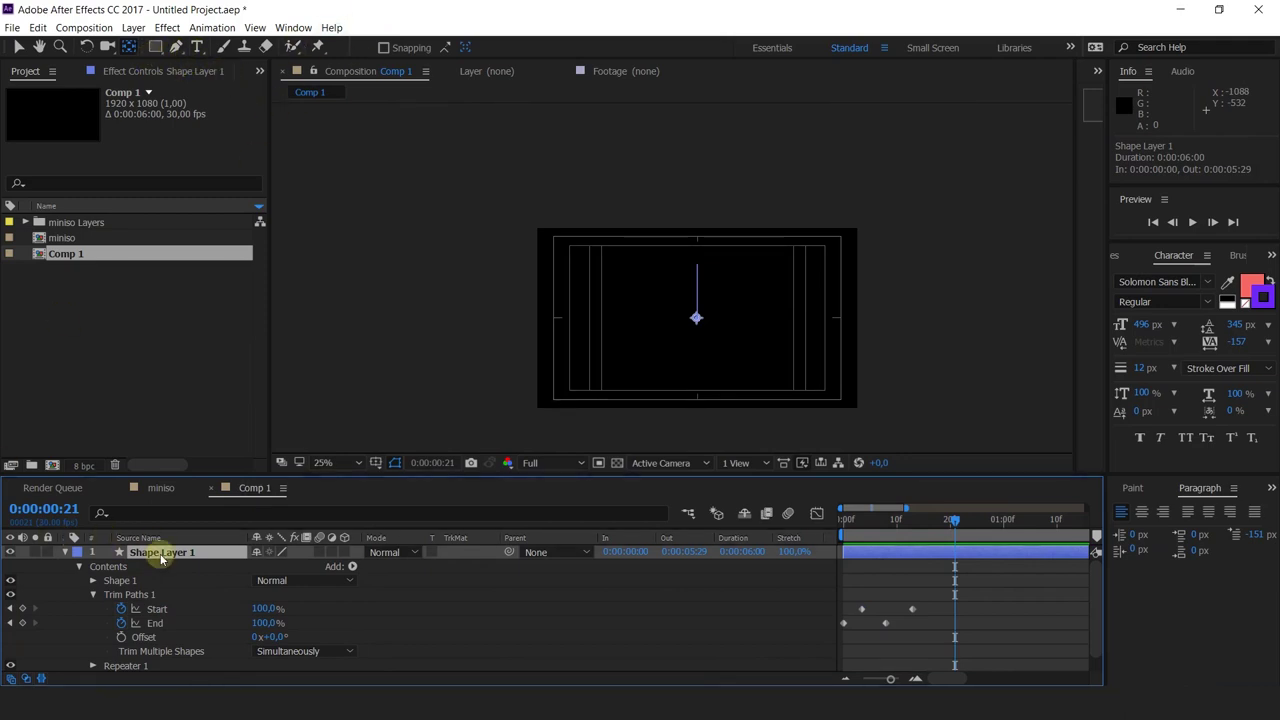
pyautogui.click(18, 47)
pyautogui.moveTo(665, 47); pyautogui.dragTo(645, 47)
pyautogui.moveTo(912, 517); pyautogui.dragTo(891, 517)
pyautogui.scroll(2, 751, 337)
pyautogui.moveTo(665, 47)
pyautogui.mouseDown()
pyautogui.moveTo(624, 55)
pyautogui.moveTo(633, 60)
pyautogui.mouseUp()
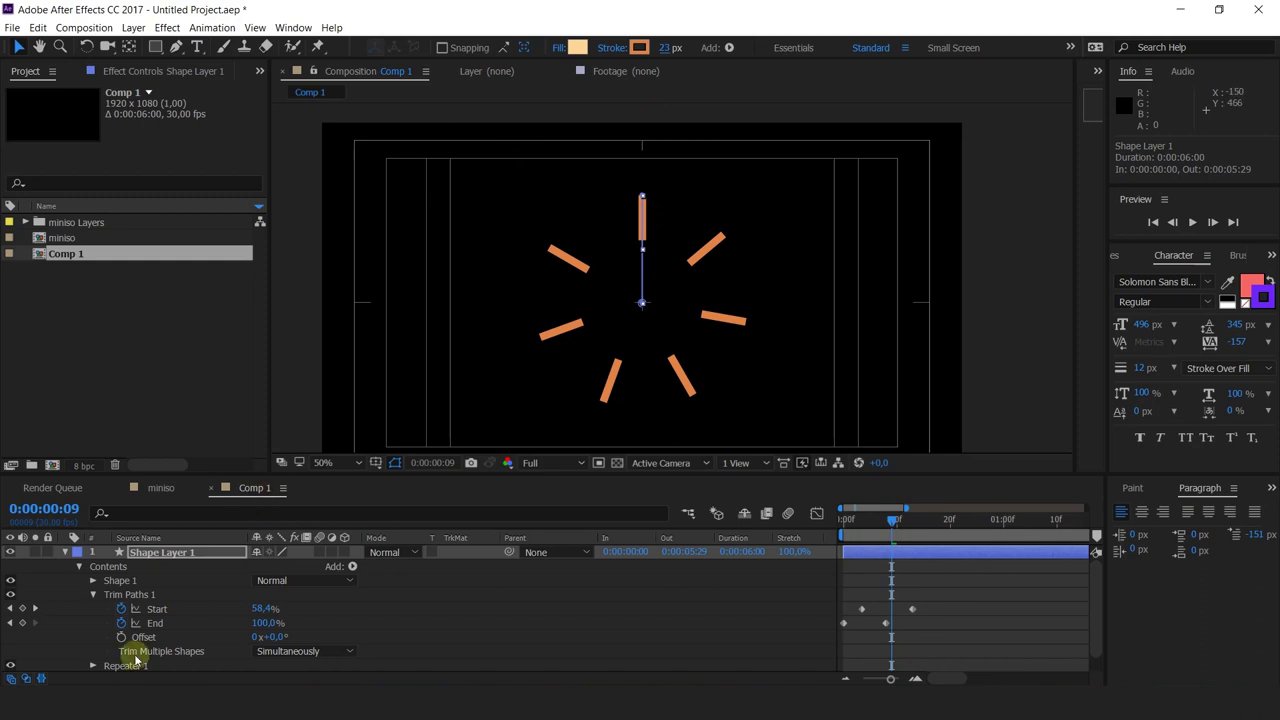
# - Try changing the Trim Paths Offset, and undo the change
pyautogui.click(282, 637)
pyautogui.moveTo(282, 637)
pyautogui.mouseDown()
pyautogui.moveTo(668, 553)
pyautogui.moveTo(1041, 543)
pyautogui.moveTo(194, 634)
pyautogui.moveTo(697, 543)
pyautogui.mouseUp()
pyautogui.hotkey('ctrl', 'z')
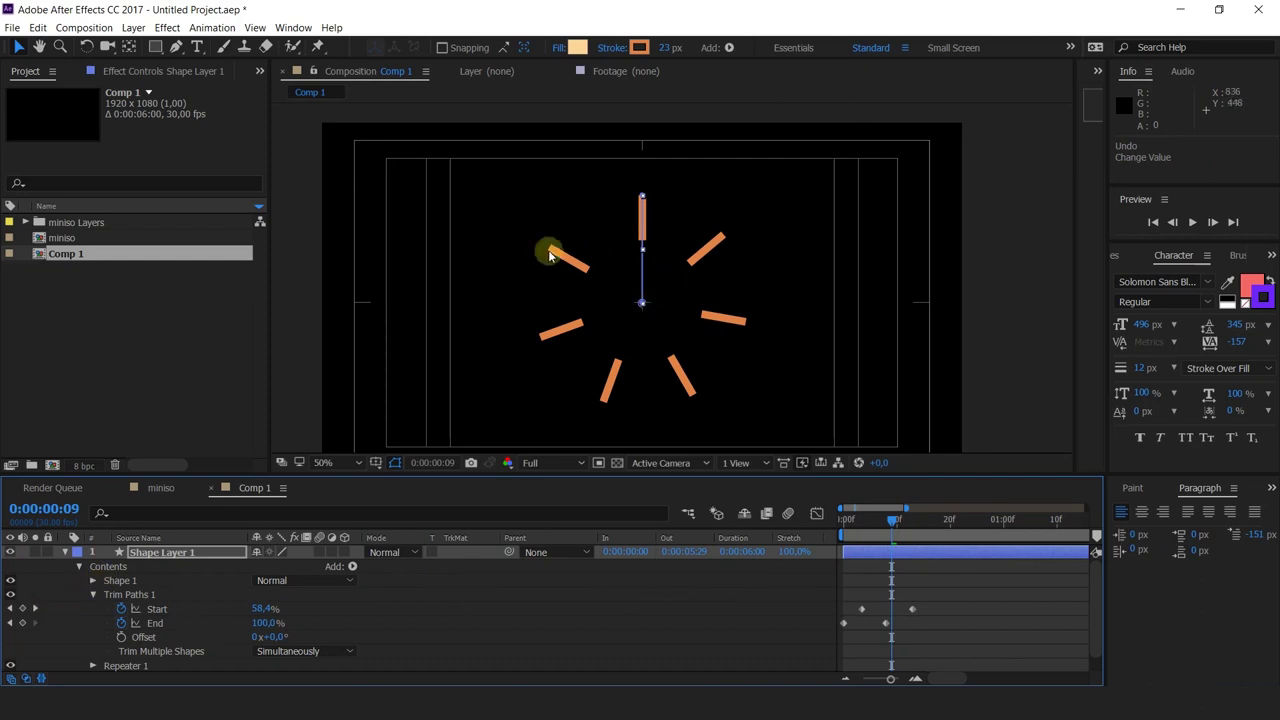
# - Reveal Shape 1's Stroke 1 properties and set the line cap to Round Cap
pyautogui.scroll(2, 542, 248)
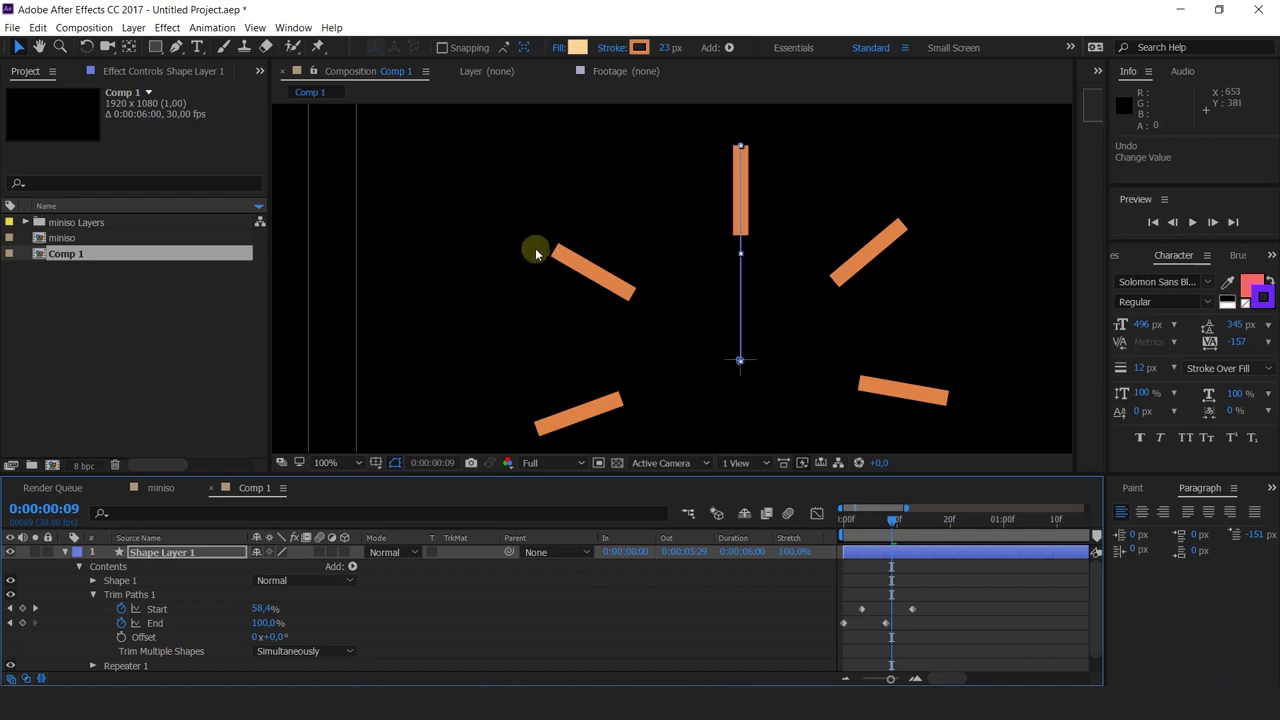
pyautogui.scroll(2, 551, 236)
pyautogui.scroll(-1, 608, 298)
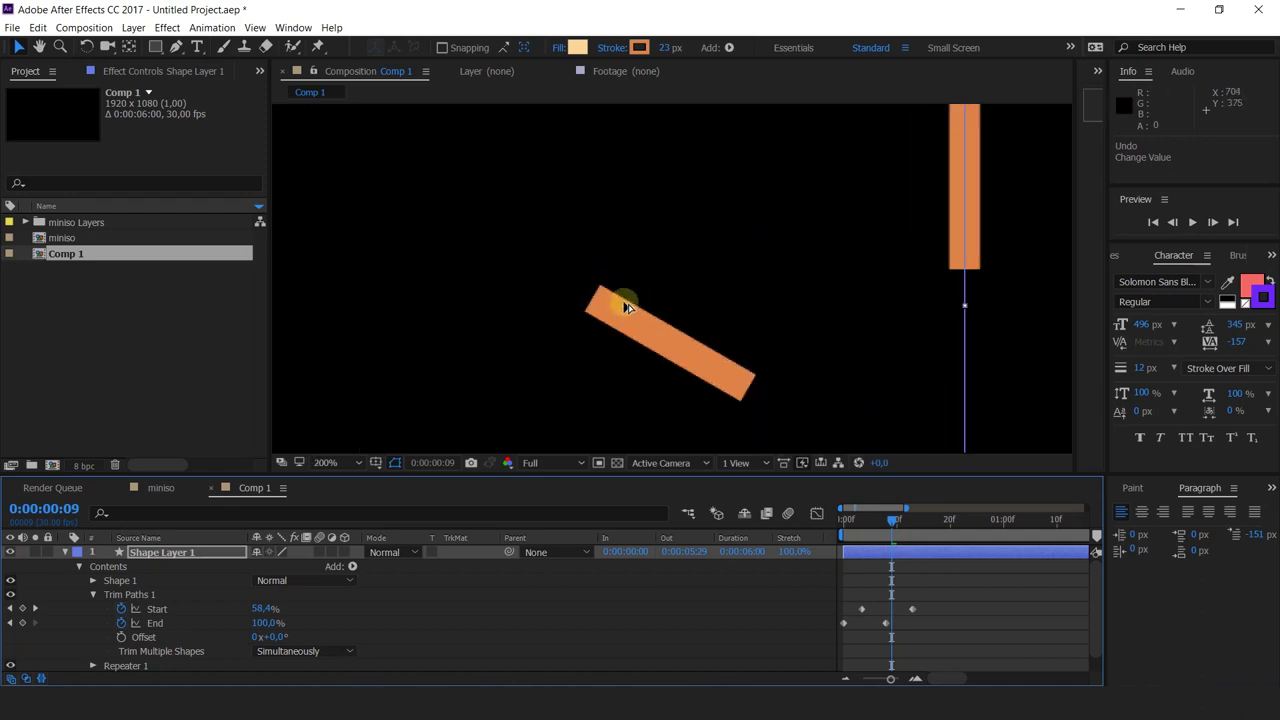
pyautogui.click(93, 580)
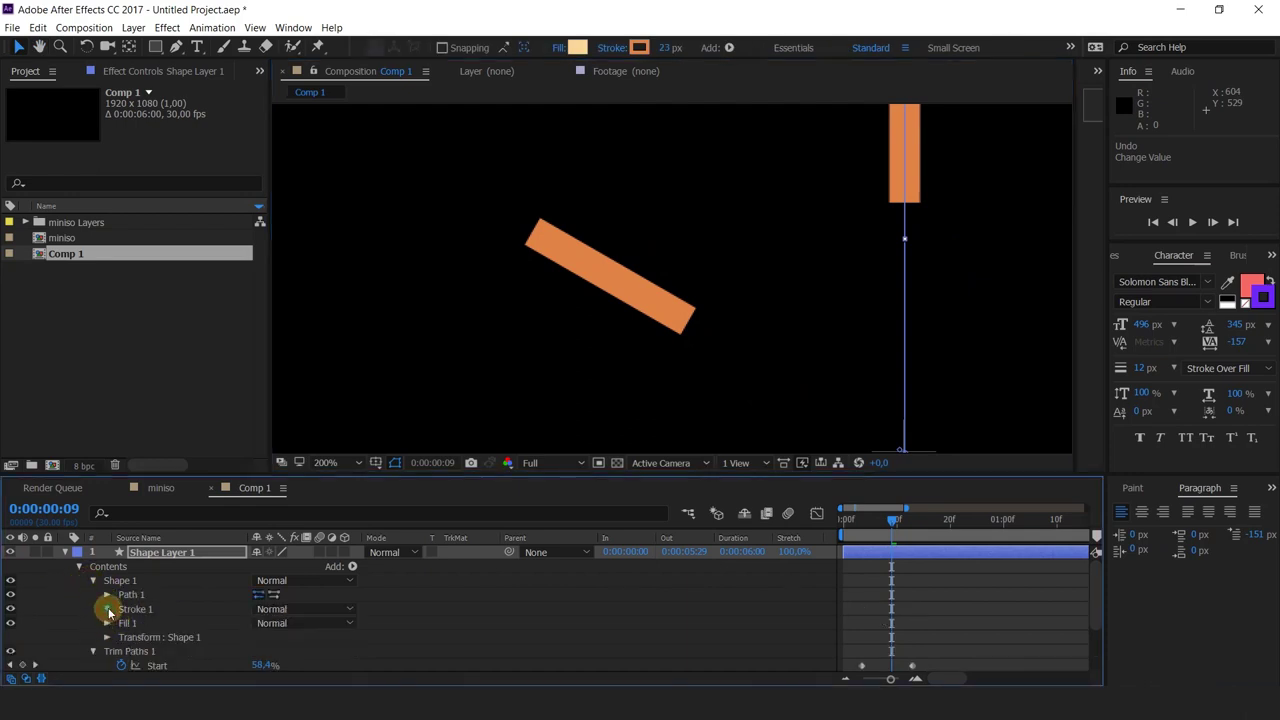
pyautogui.click(107, 609)
pyautogui.click(305, 623)
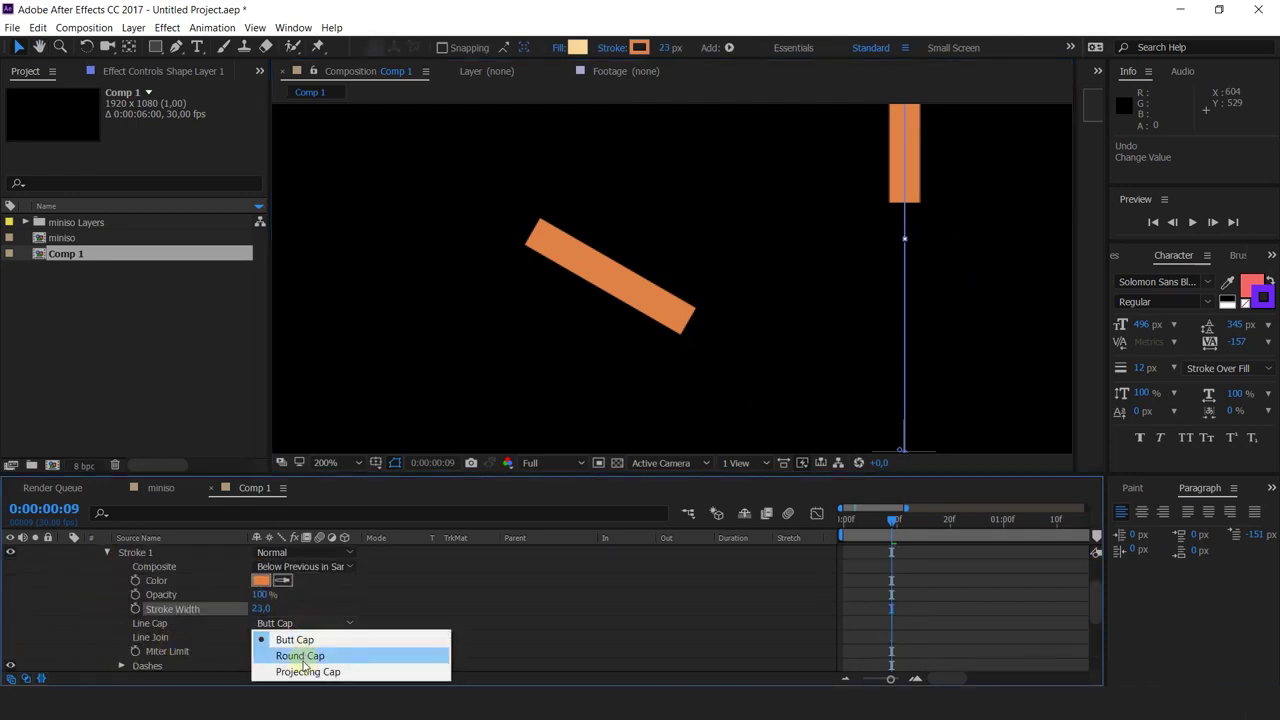
pyautogui.click(300, 656)
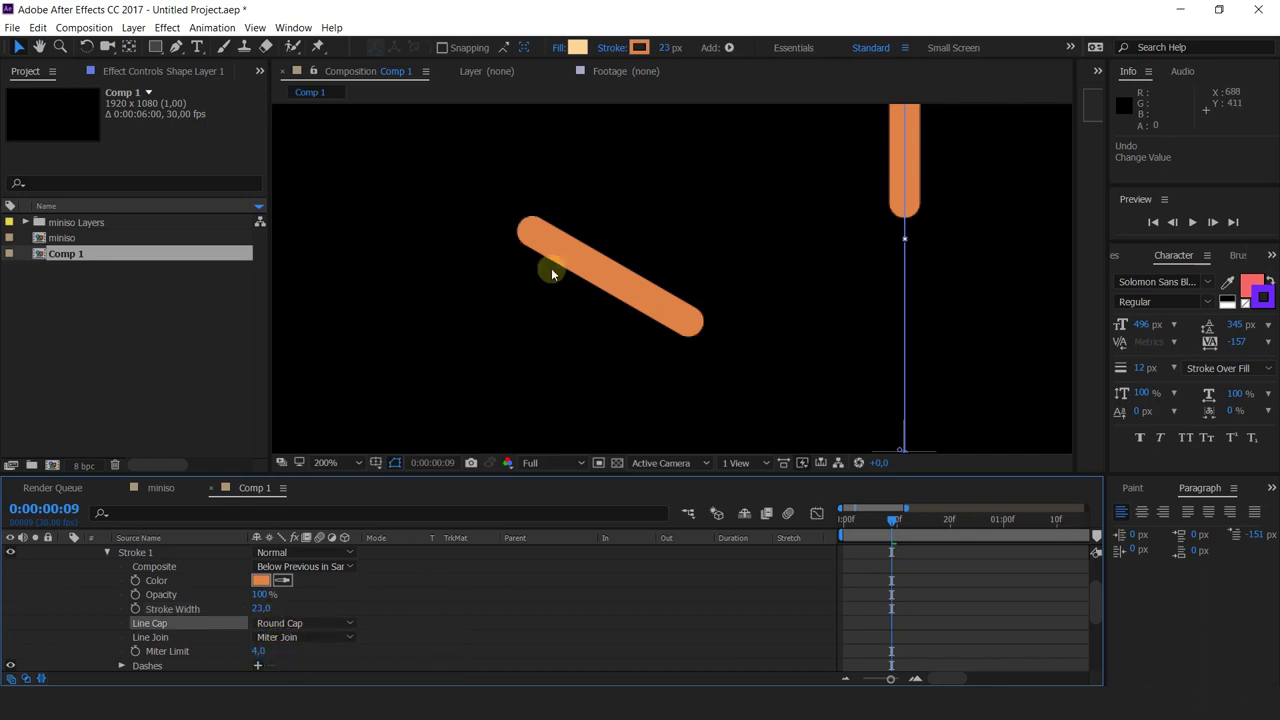
# - Preview the round-capped burst animation from the first frame
pyautogui.scroll(-2, 551, 273)
pyautogui.moveTo(891, 519); pyautogui.dragTo(848, 521)
pyautogui.press('space')
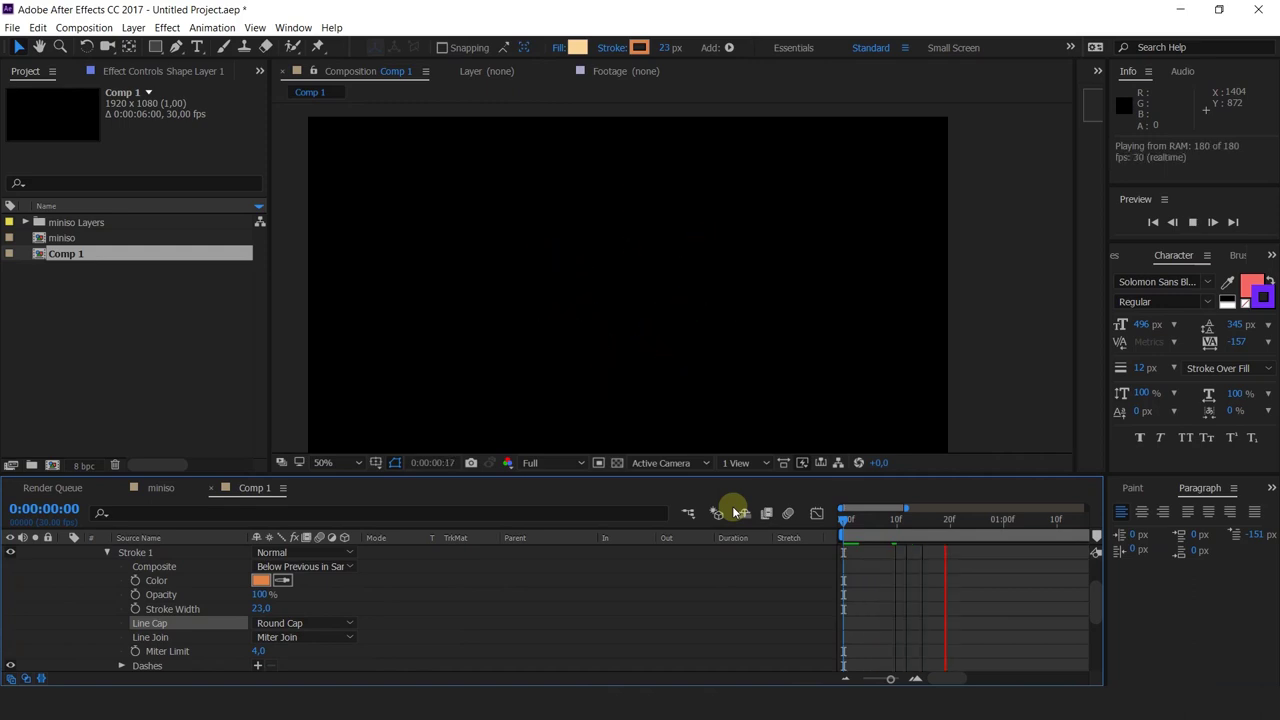
# - End the work area at 0:00:00:24 and inspect the line burst at 0:00:00:12
pyautogui.click(972, 521)
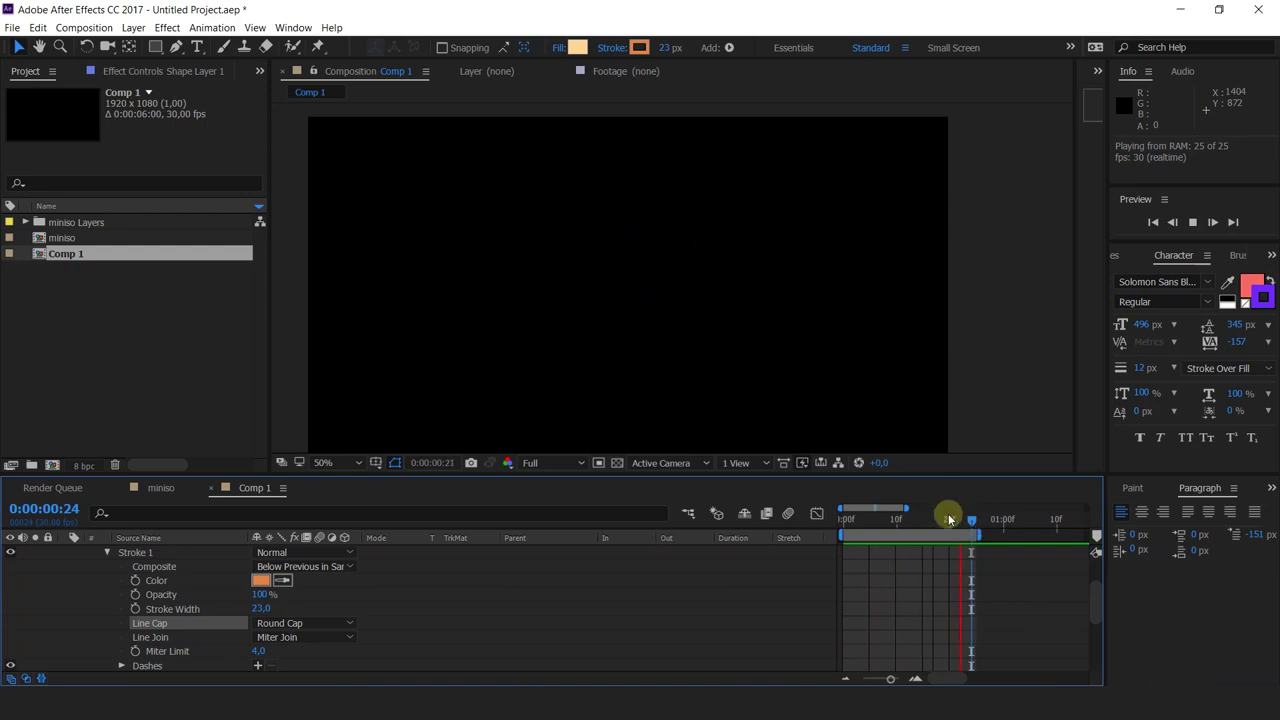
pyautogui.click(908, 524)
pyautogui.scroll(2, 115, 590)
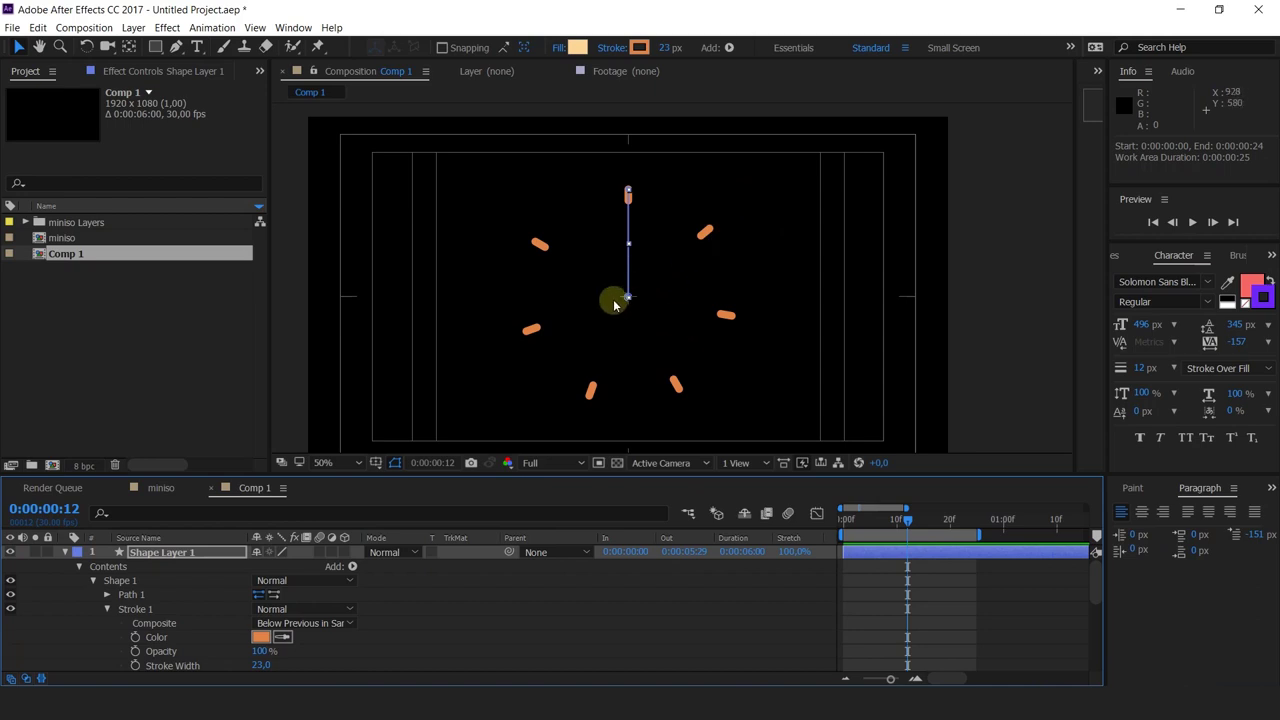
pyautogui.scroll(-1, 158, 620)
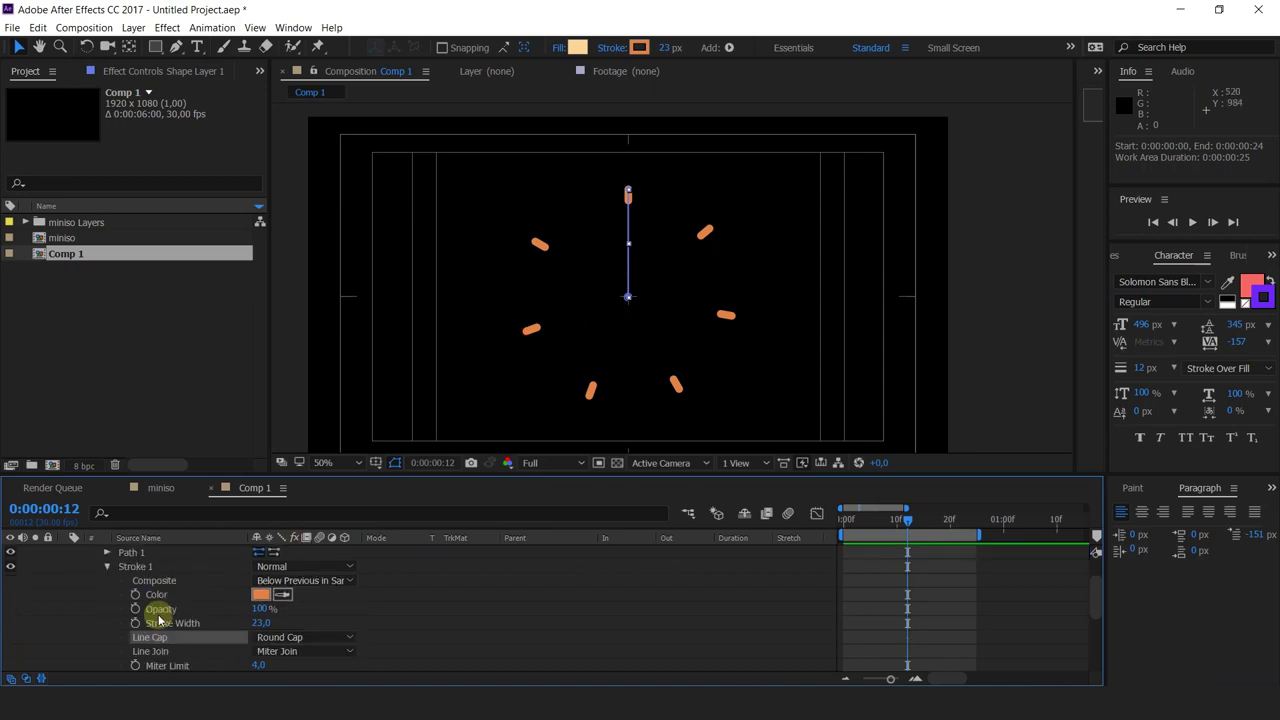
pyautogui.scroll(-1, 155, 618)
pyautogui.scroll(2, 116, 628)
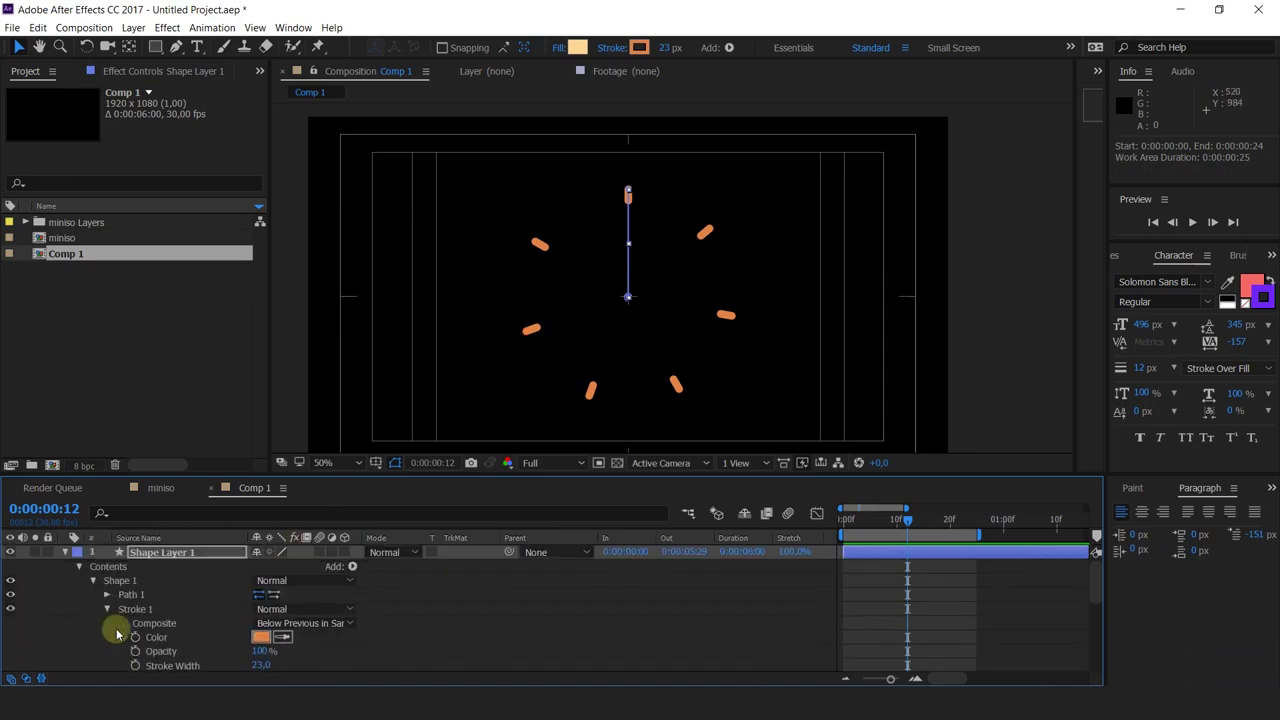
# - Collapse Shape 1, adjust the Repeater's settings on the line burst, and preview the animation
pyautogui.click(93, 580)
pyautogui.click(92, 596)
pyautogui.click(92, 609)
pyautogui.scroll(-1, 270, 585)
pyautogui.moveTo(255, 570); pyautogui.dragTo(286, 569)
pyautogui.click(523, 609)
pyautogui.press('space')
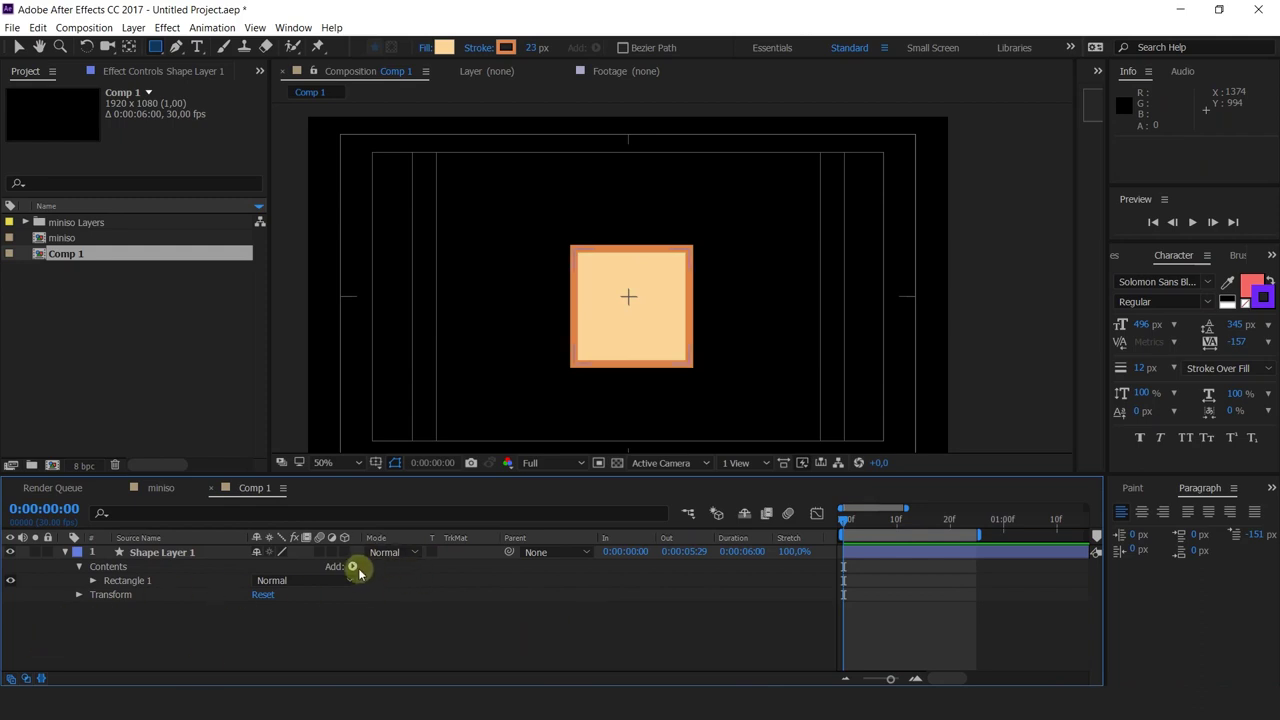
# - Add Round Corners to the rectangle's shape layer and set the radius to 91
pyautogui.click(352, 567)
pyautogui.click(325, 459)
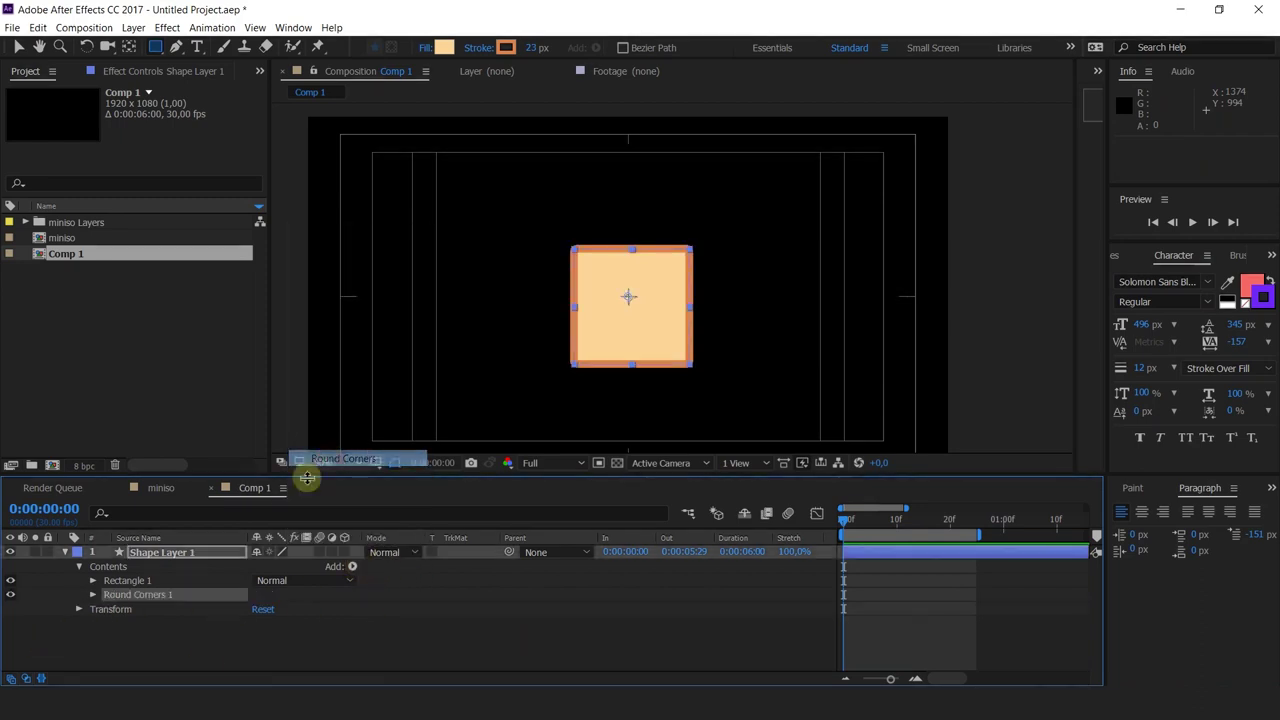
pyautogui.click(92, 594)
pyautogui.moveTo(259, 618); pyautogui.dragTo(331, 614)
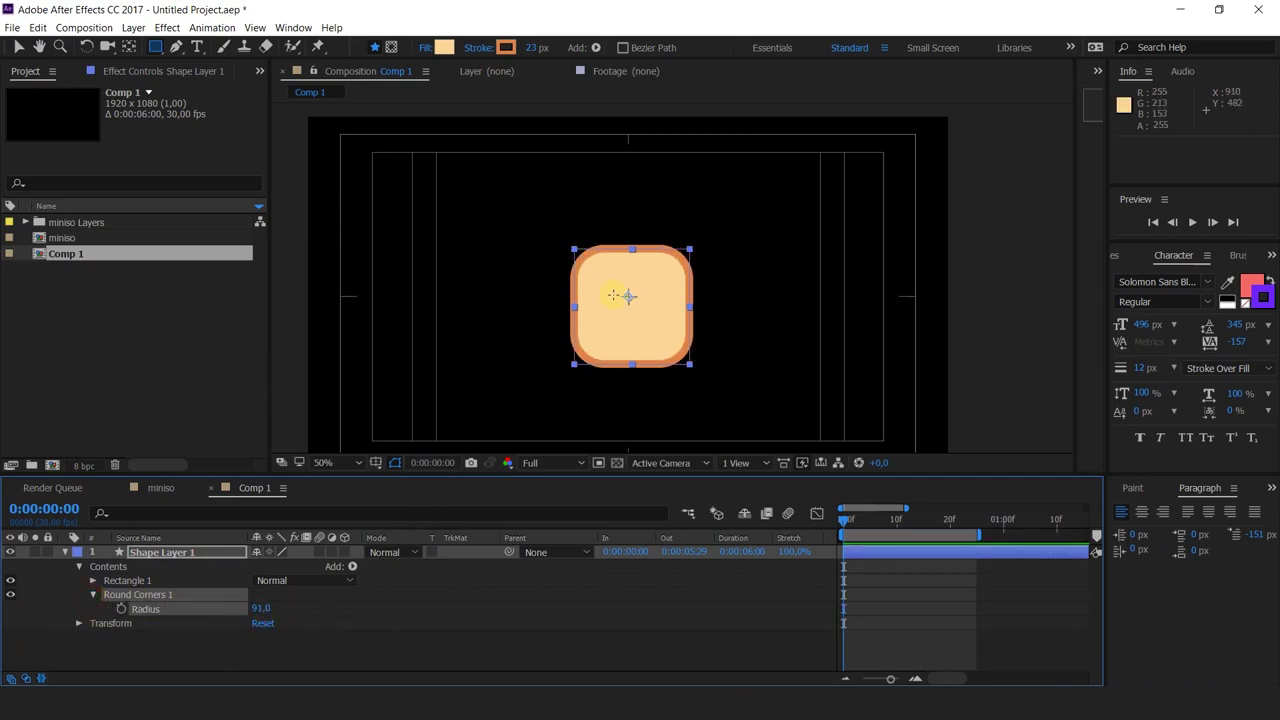
pyautogui.click(573, 315)
# - Delete Round Corners 1 from Shape Layer 1
pyautogui.click(203, 552)
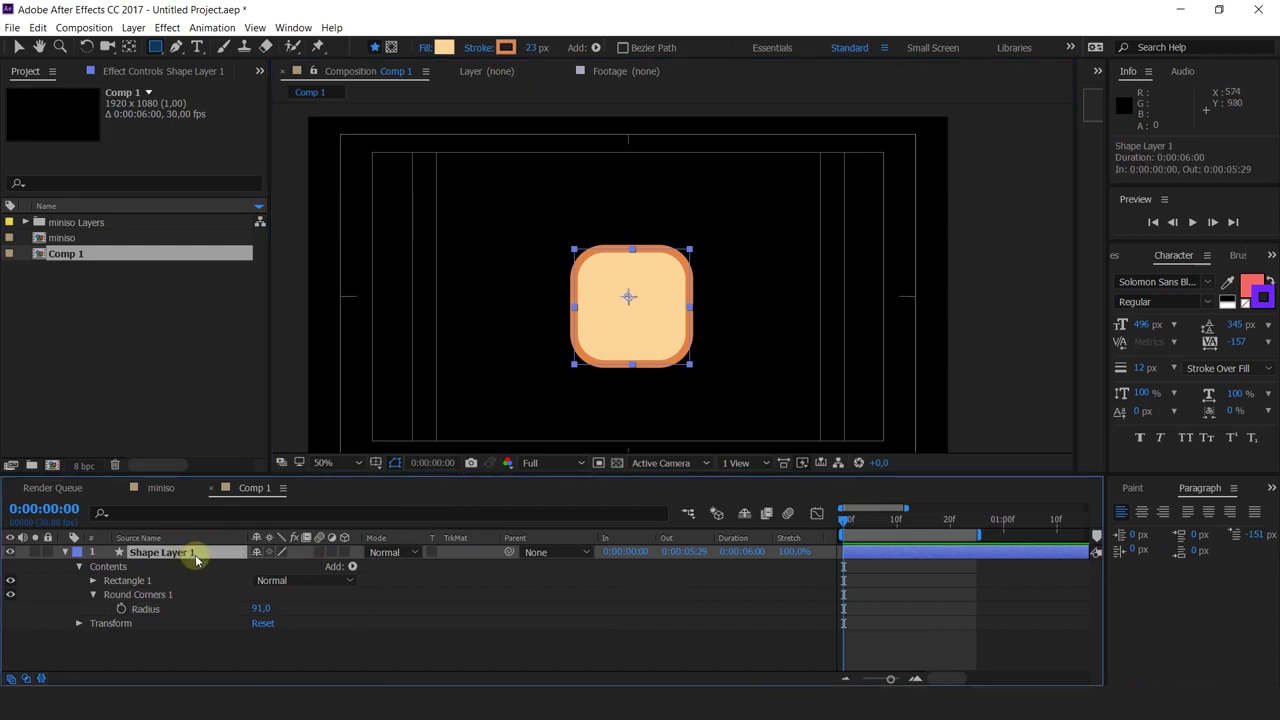
pyautogui.click(143, 596)
pyautogui.press('Delete')
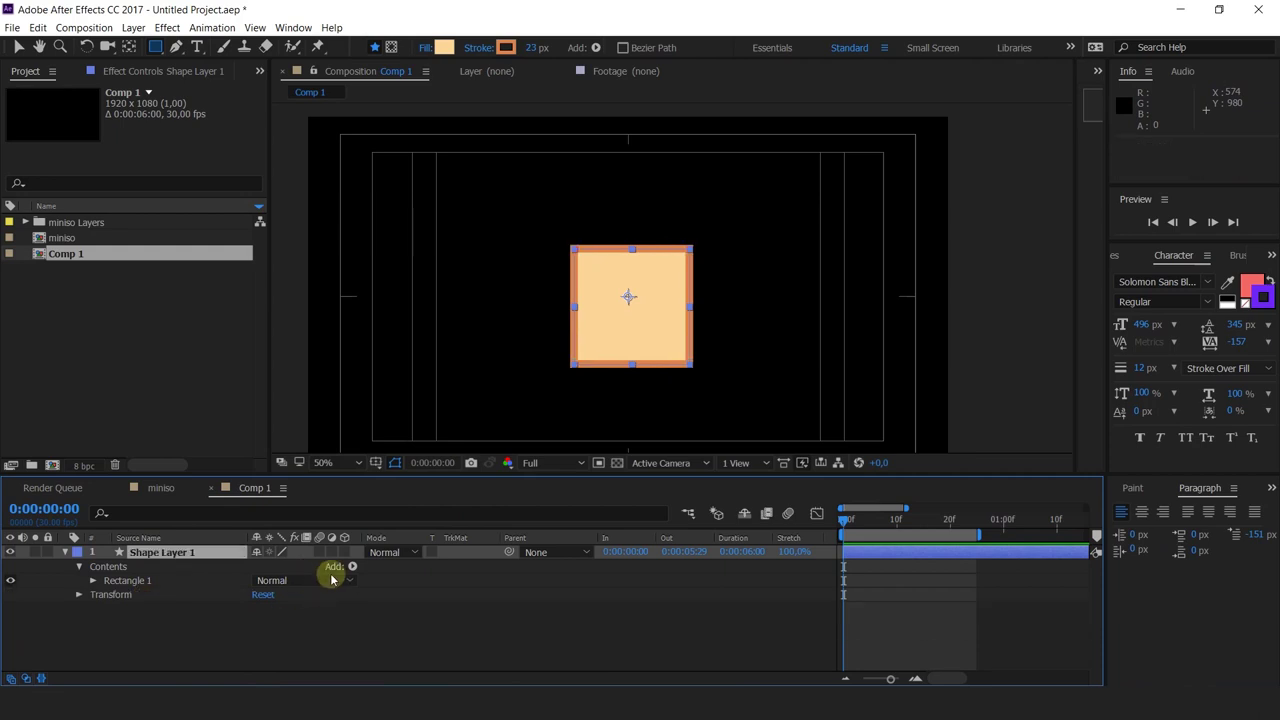
# - Add a Twist to the rectangle's shape layer with an angle of 179 and its center at -221, 0
pyautogui.click(352, 566)
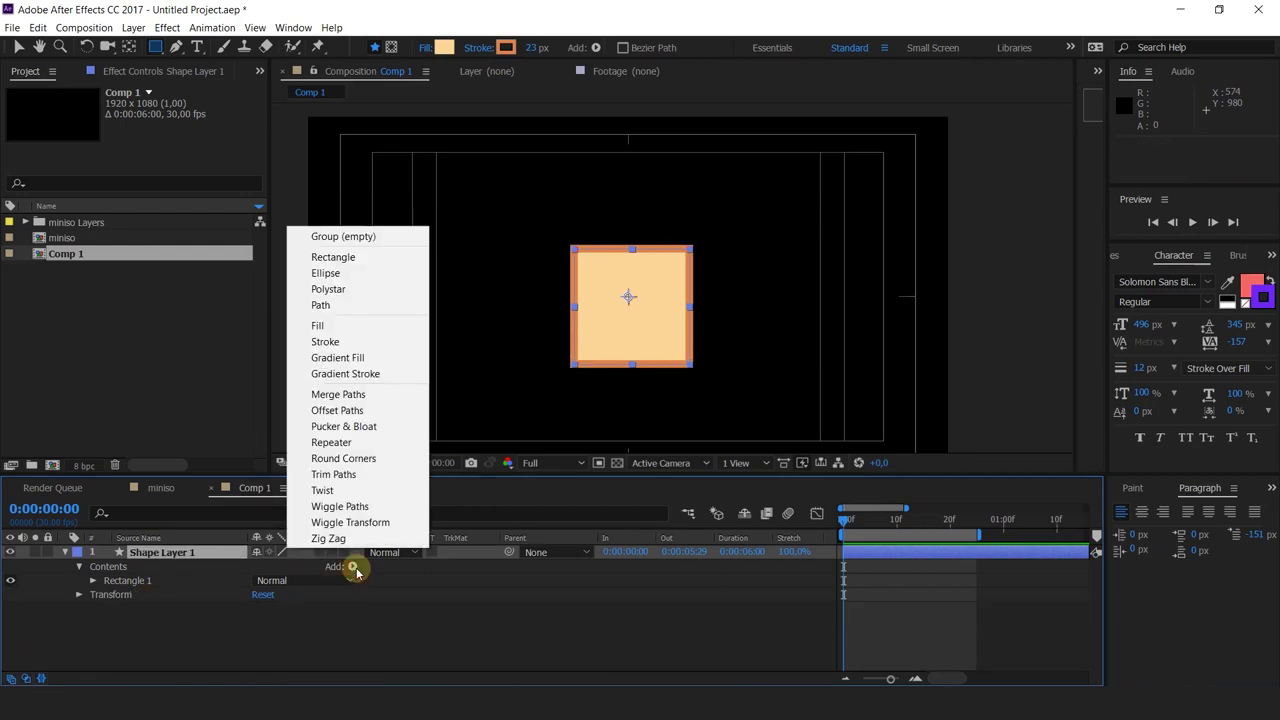
pyautogui.click(342, 490)
pyautogui.click(93, 595)
pyautogui.moveTo(261, 607); pyautogui.dragTo(303, 537)
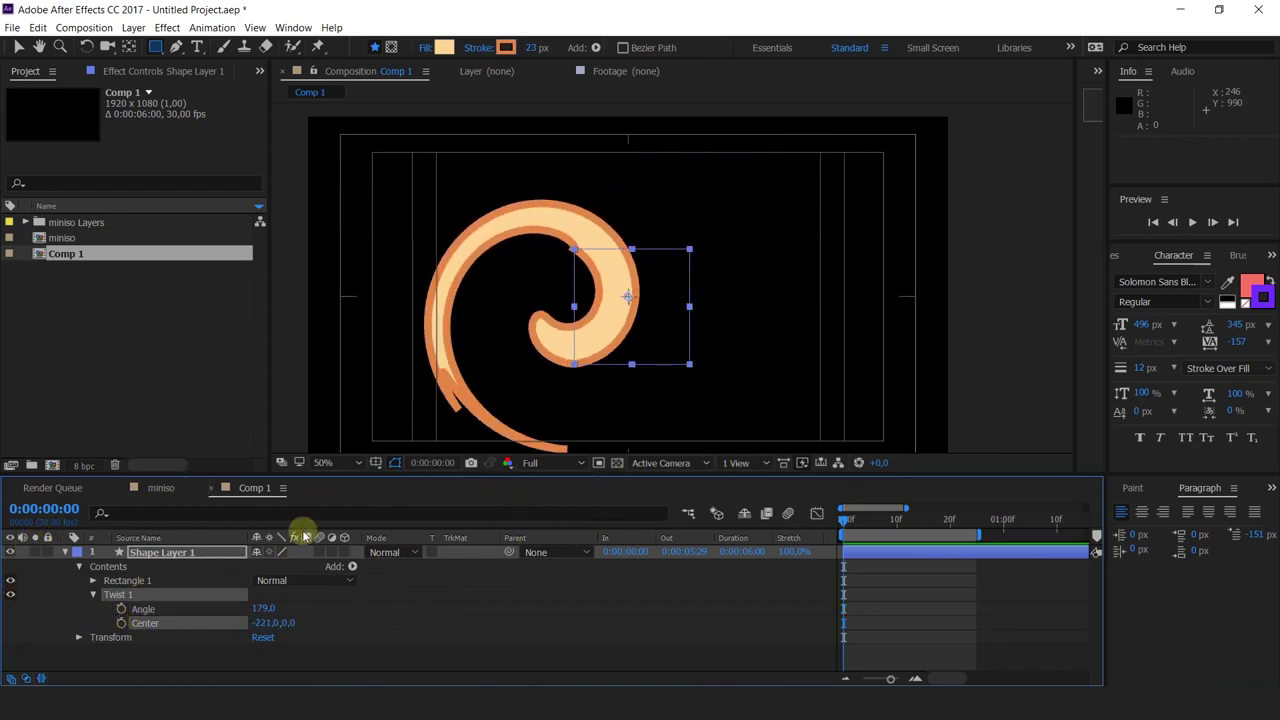
# - Try different Twist angles on the rectangle, moving the center to 141, 0 and raising the angle to 1697
pyautogui.moveTo(263, 608); pyautogui.dragTo(903, 437)
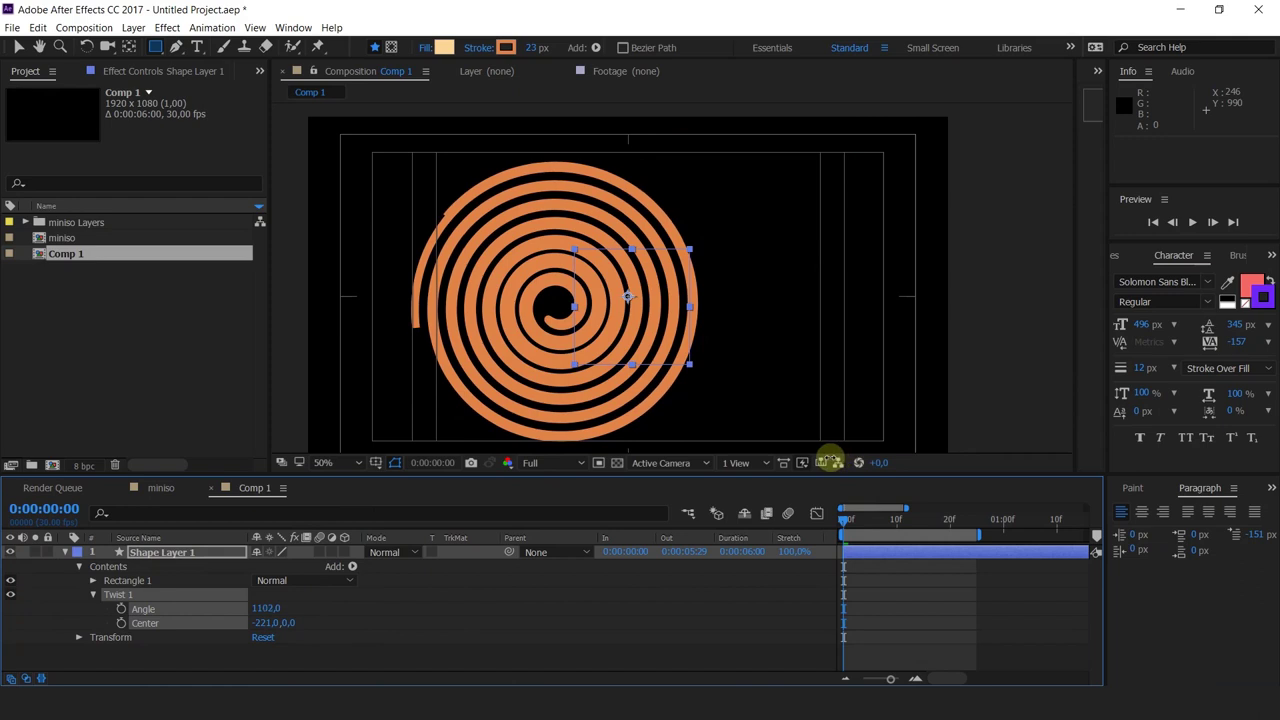
pyautogui.moveTo(831, 461); pyautogui.dragTo(863, 450)
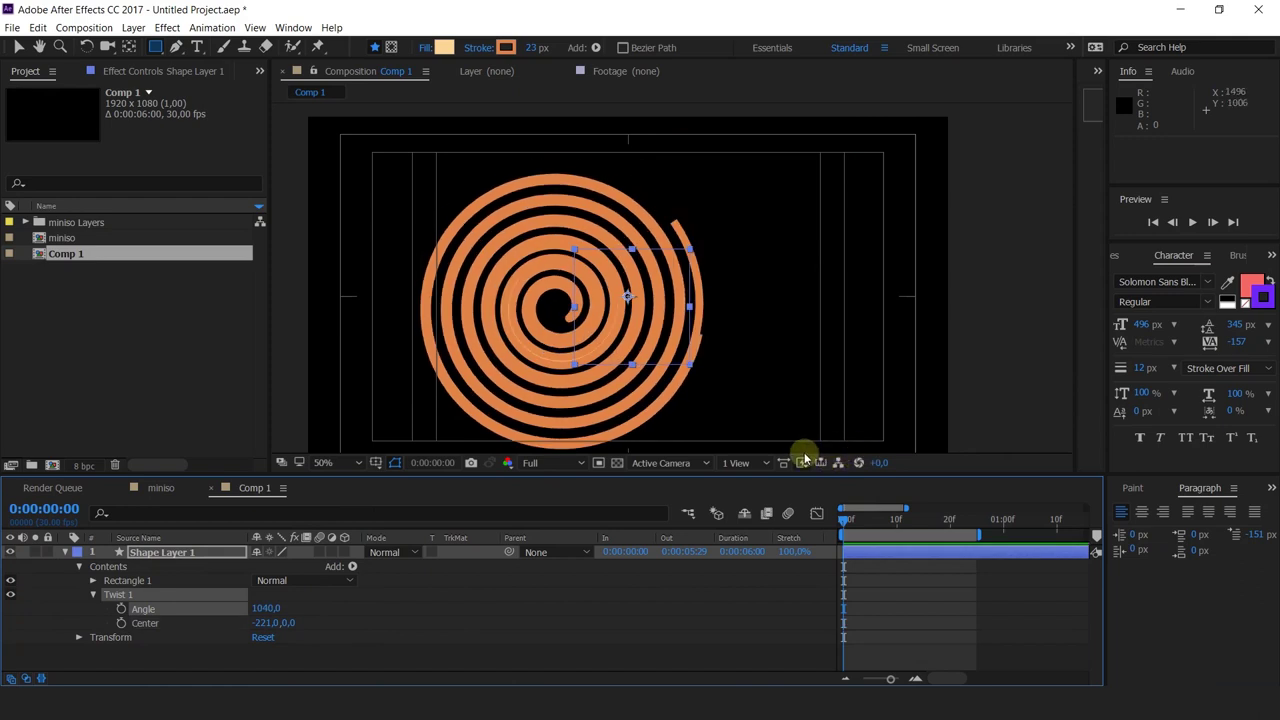
pyautogui.moveTo(263, 611); pyautogui.dragTo(525, 578)
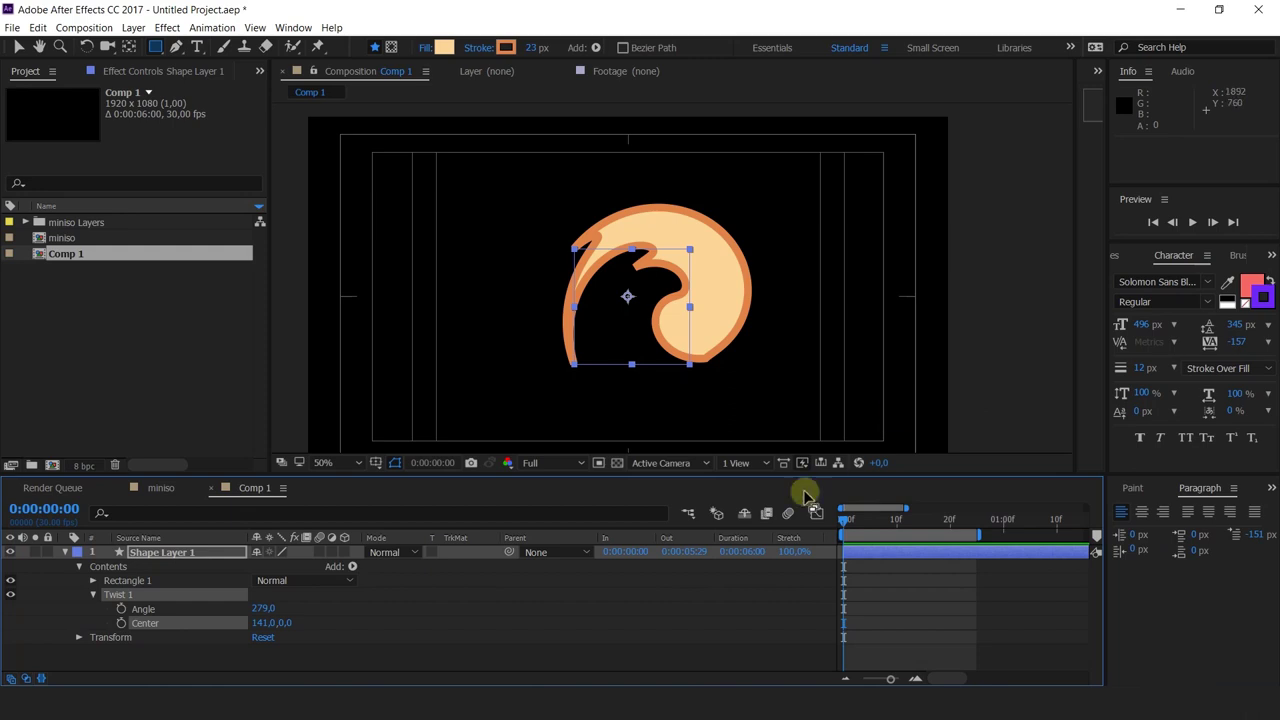
pyautogui.click(135, 601)
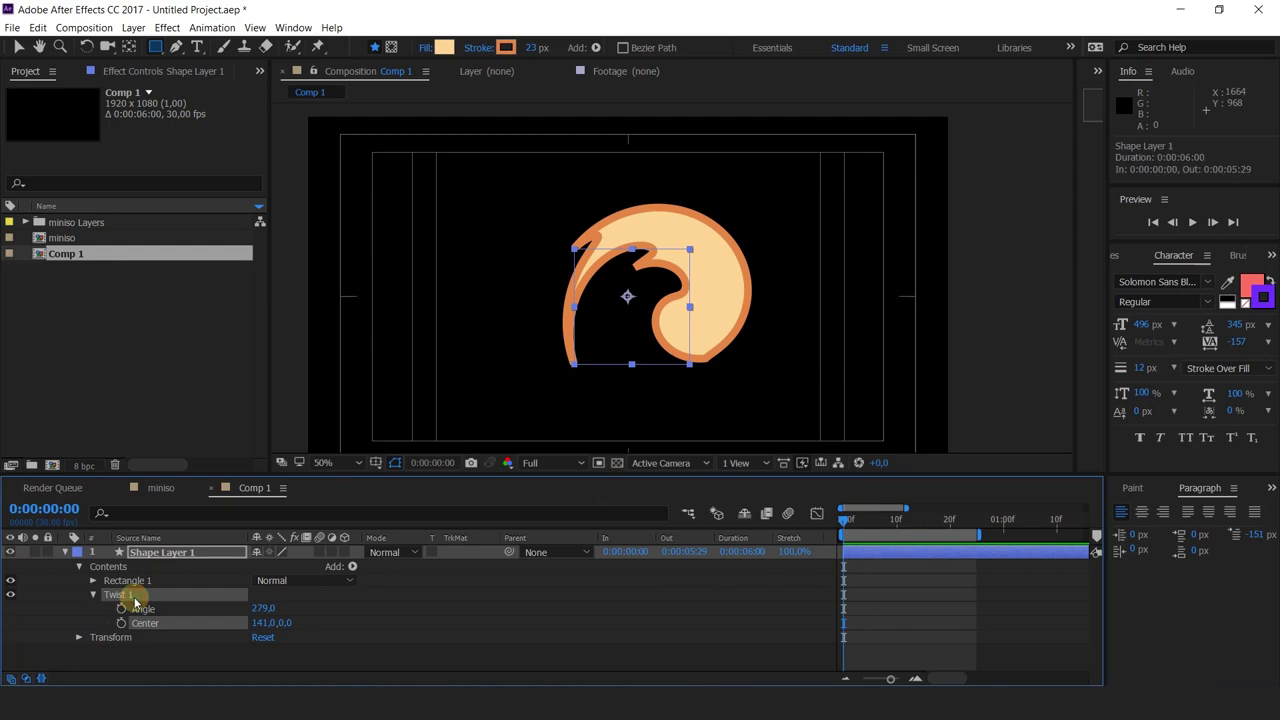
pyautogui.moveTo(265, 608); pyautogui.dragTo(600, 566)
pyautogui.moveTo(1275, 441)
pyautogui.mouseDown()
pyautogui.moveTo(600, 486)
pyautogui.moveTo(923, 423)
pyautogui.moveTo(1275, 443)
pyautogui.mouseUp()
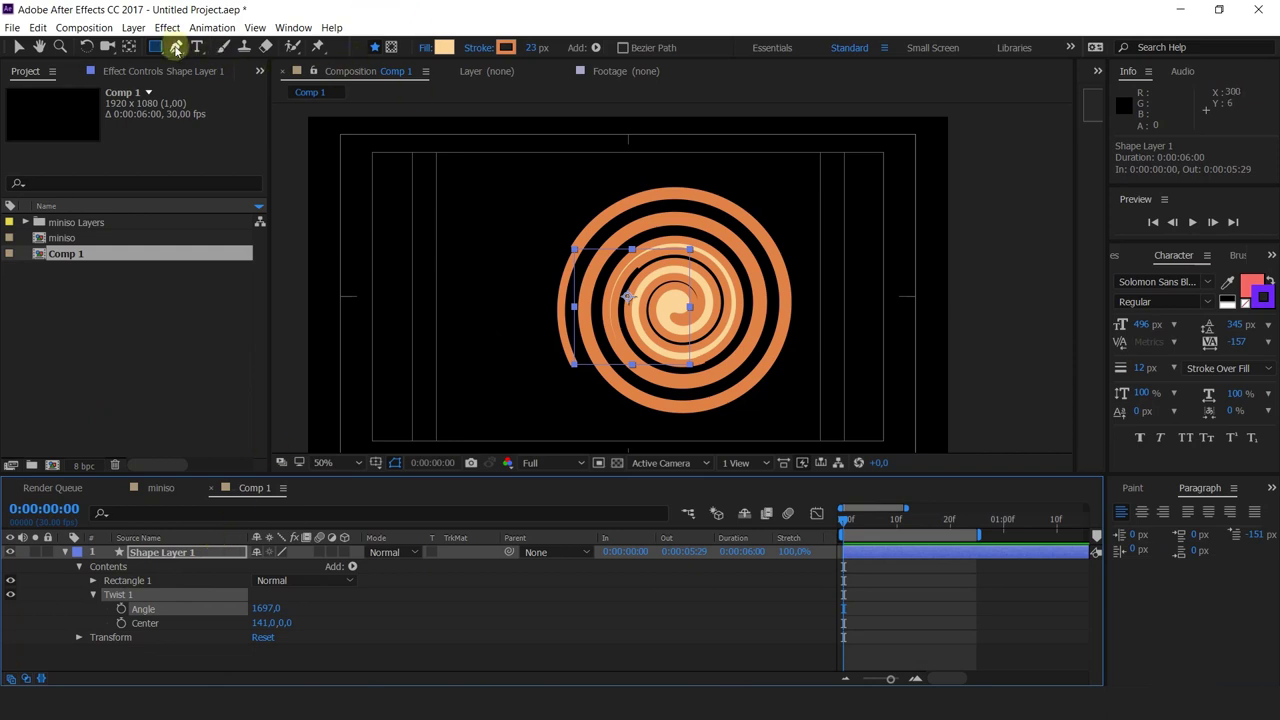
# - Delete the twisted rectangle's layer and draw a straight vertical line near the middle of the composition with the Pen tool
pyautogui.click(180, 551)
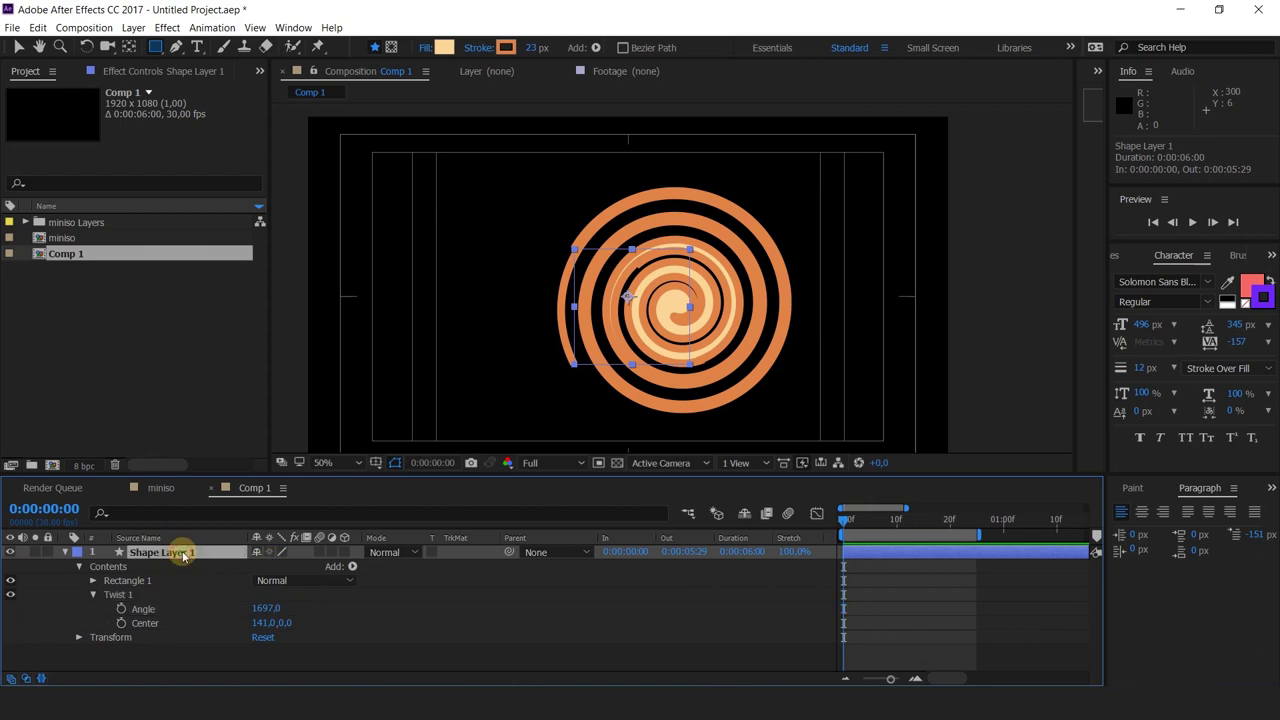
pyautogui.press('Delete')
pyautogui.click(176, 47)
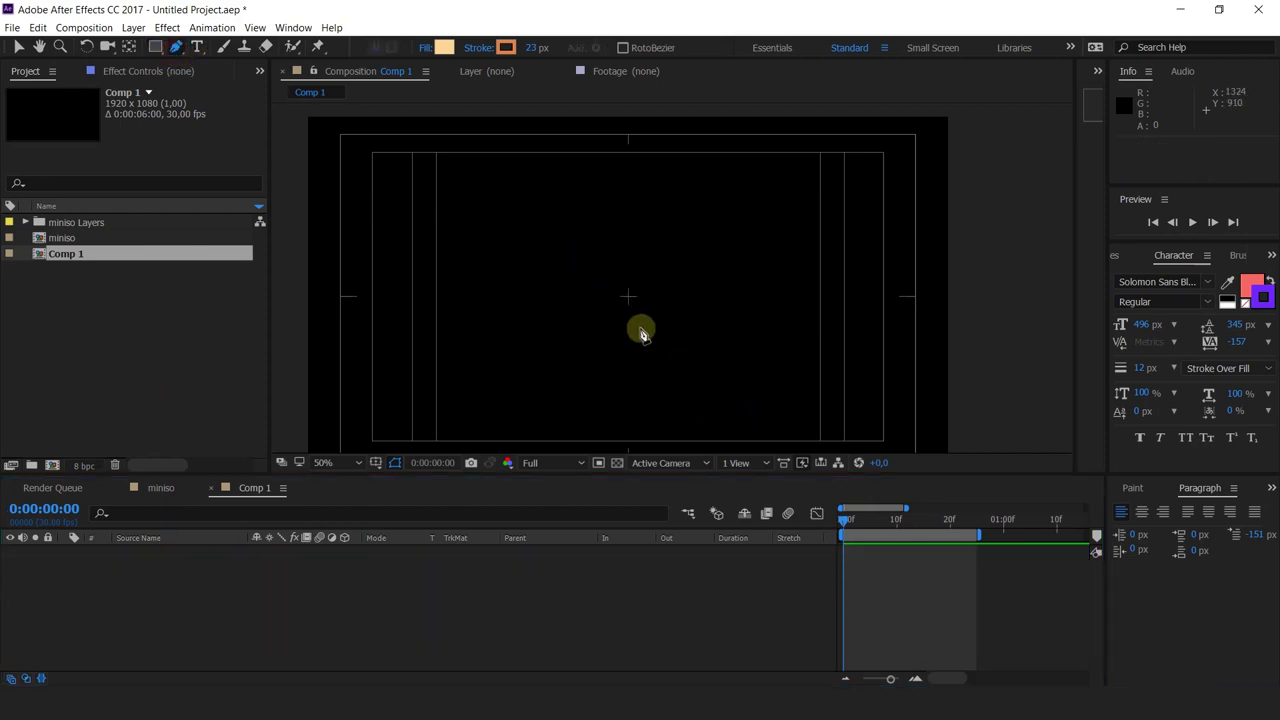
pyautogui.click(538, 215)
pyautogui.hotkey('ctrl', 'z')
pyautogui.click(637, 187)
pyautogui.click(638, 393)
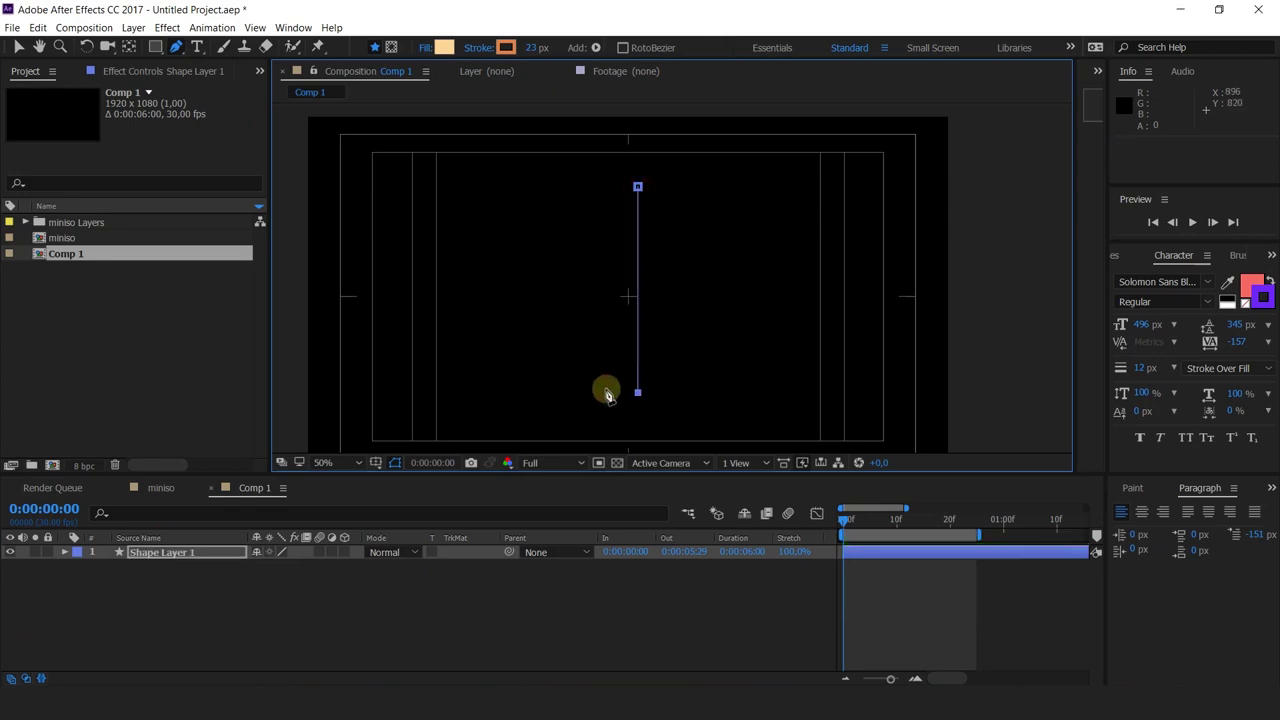
# - Add a Twist to the vertical line's shape layer and set its angle to 1132
pyautogui.click(171, 551)
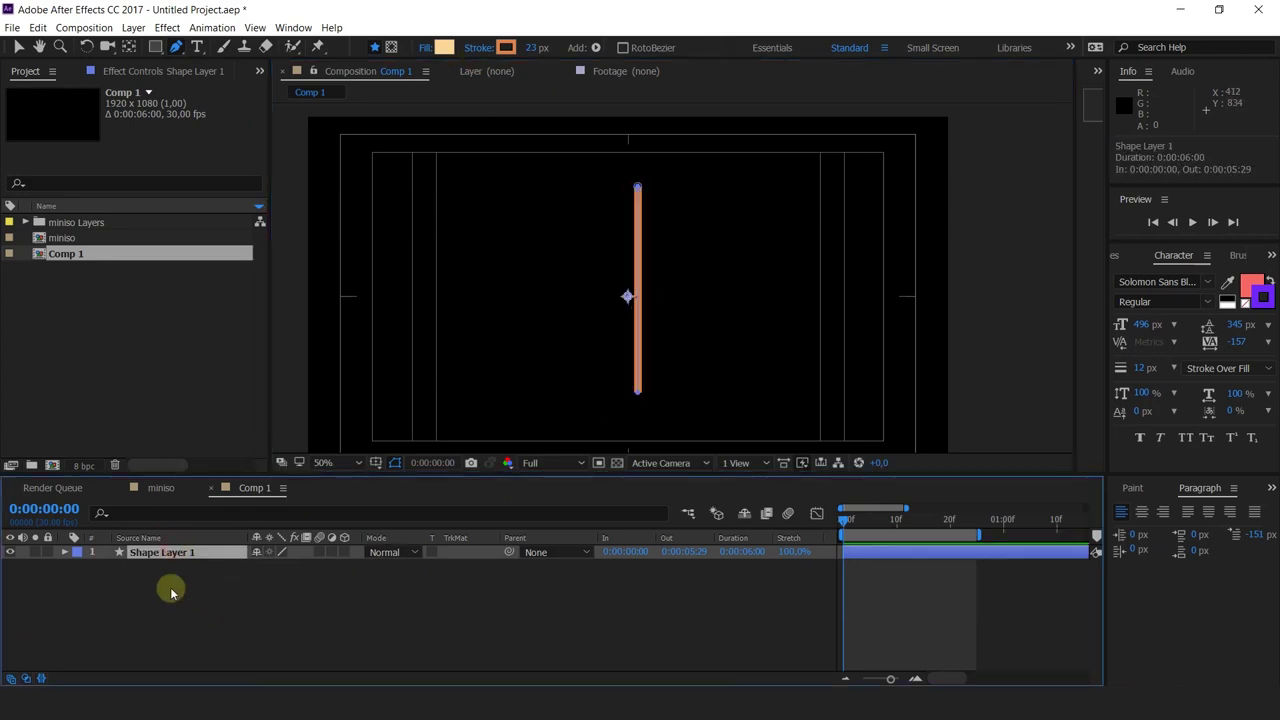
pyautogui.click(65, 552)
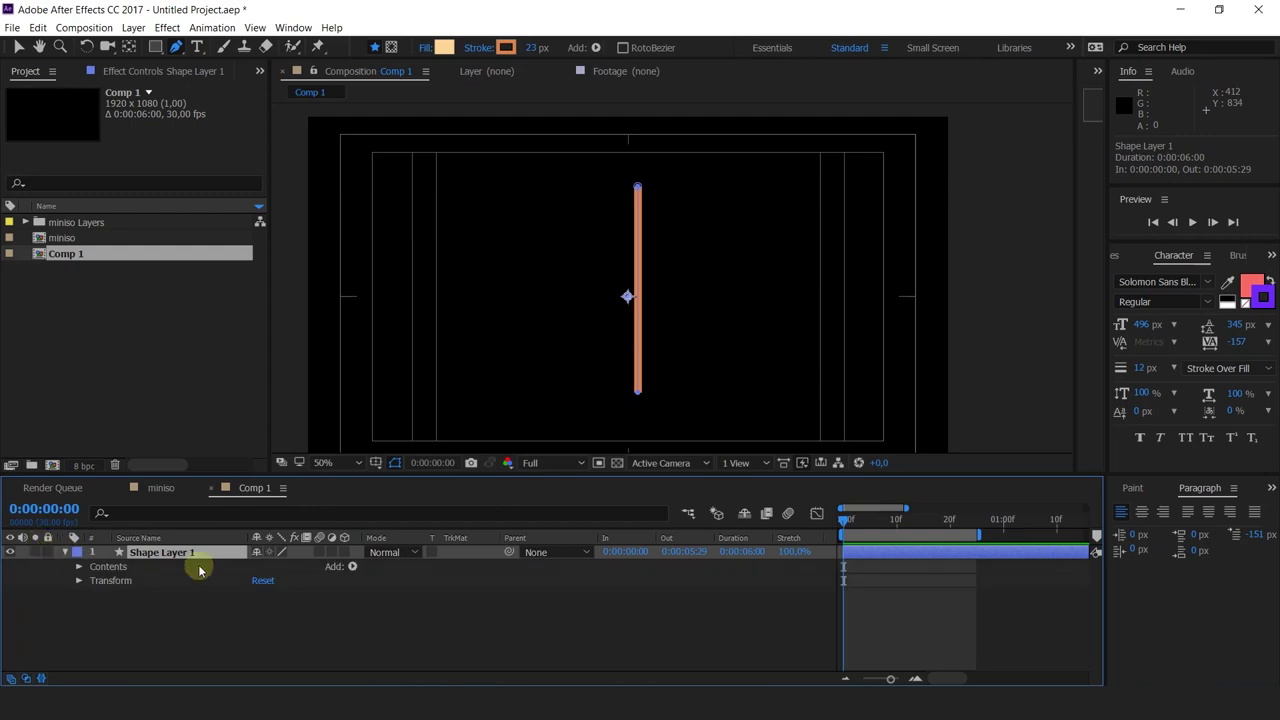
pyautogui.click(352, 566)
pyautogui.click(366, 493)
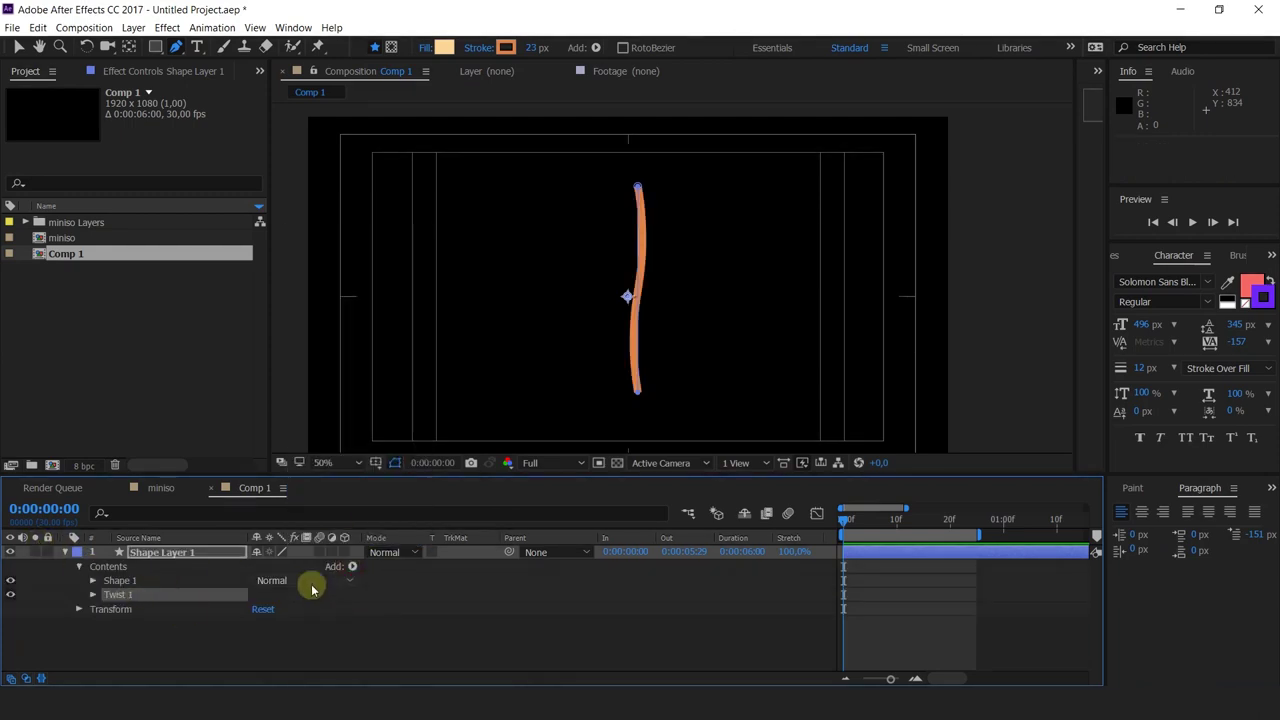
pyautogui.click(92, 594)
pyautogui.moveTo(263, 608); pyautogui.dragTo(1185, 587)
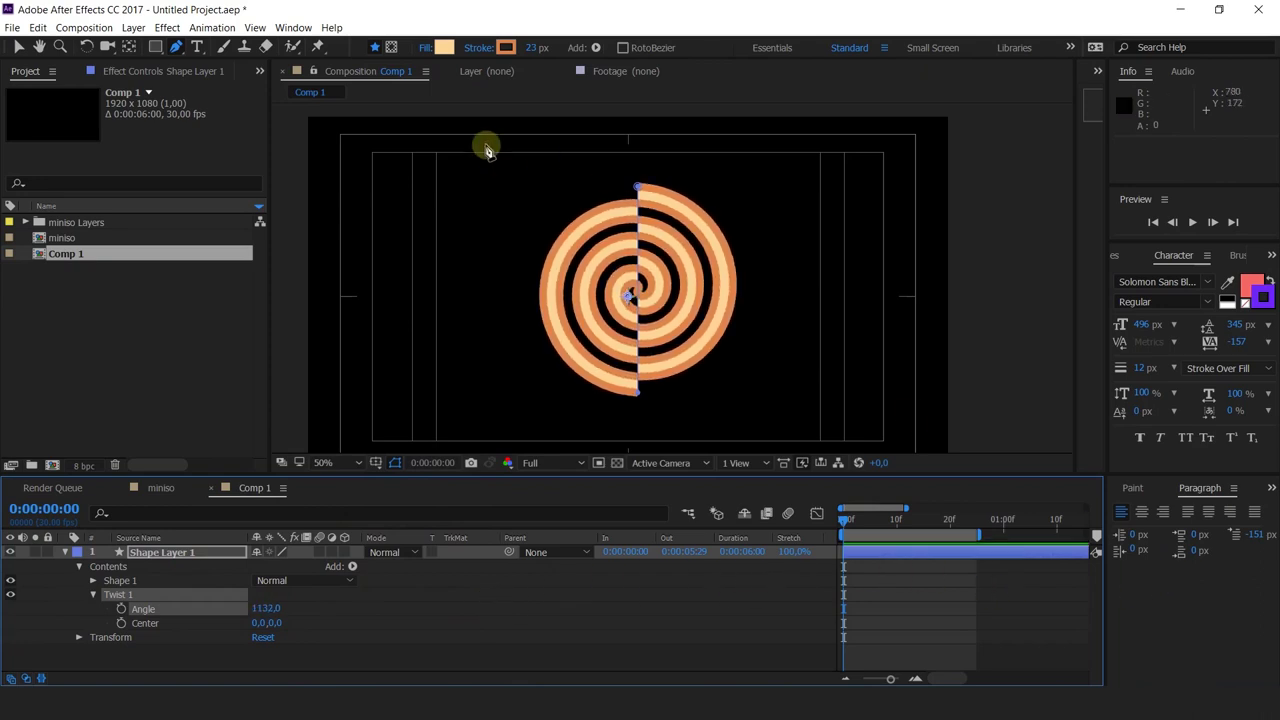
# - Set the spiral's fill to none and increase the Twist angle for a tighter spiral
pyautogui.click(425, 52)
pyautogui.click(625, 169)
pyautogui.click(678, 266)
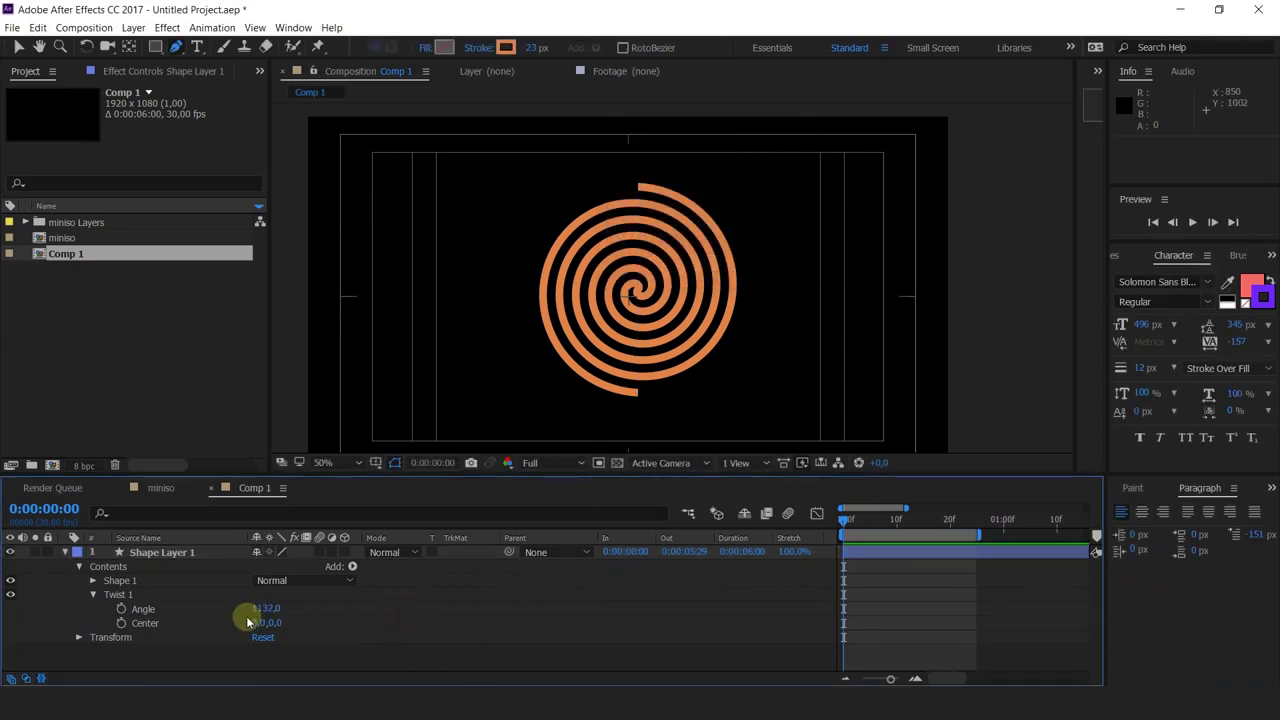
pyautogui.moveTo(265, 612); pyautogui.dragTo(377, 551)
# - Reveal Shape Layer 1's Rotation, try rotating the spiral, and undo the rotation
pyautogui.click(160, 553)
pyautogui.press('r')
pyautogui.hotkey('ctrl', 'z')
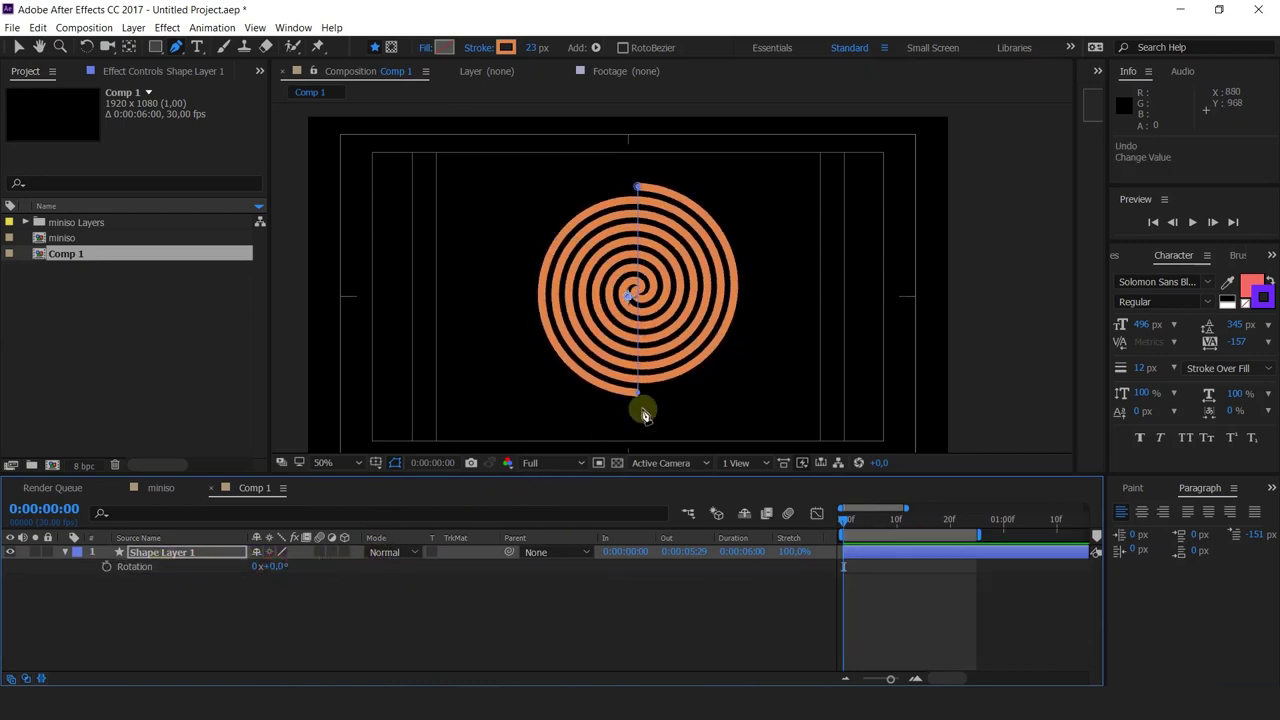
# - Move the spiral's anchor point to its exact center with the Pan Behind tool, and rotate the layer to 73°
pyautogui.press('y')
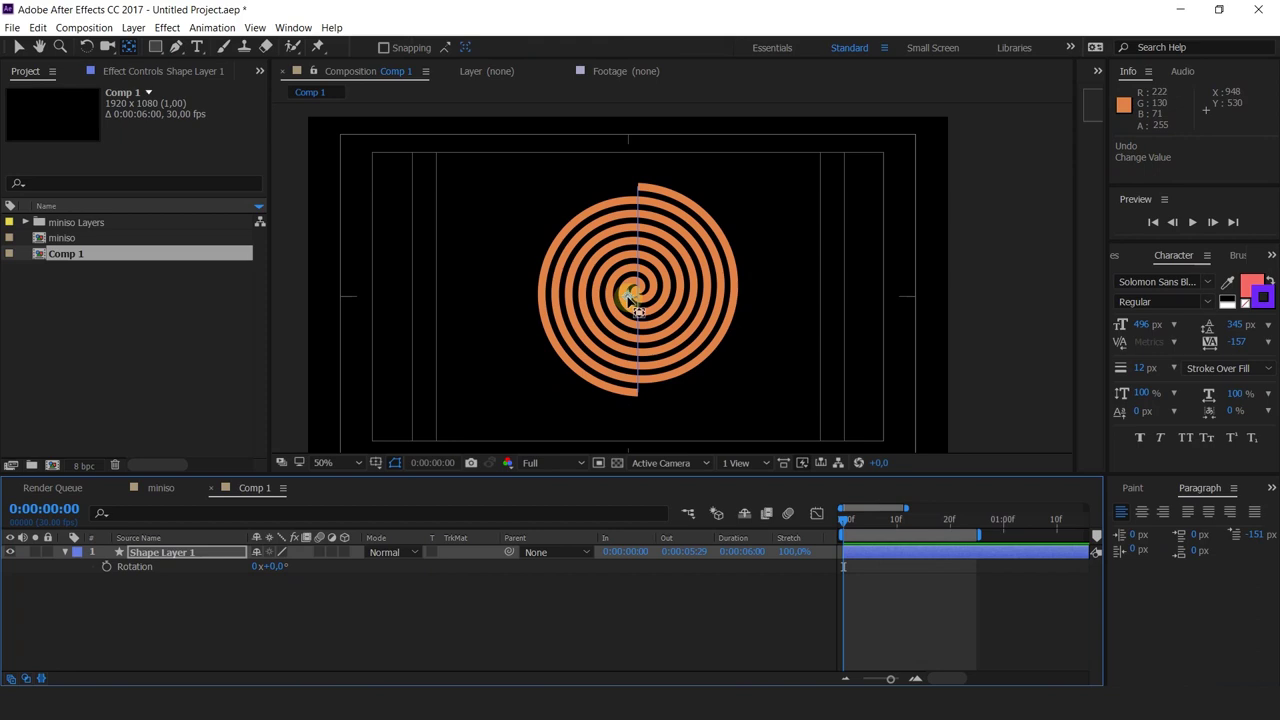
pyautogui.moveTo(636, 314); pyautogui.dragTo(649, 309)
pyautogui.scroll(6, 640, 288)
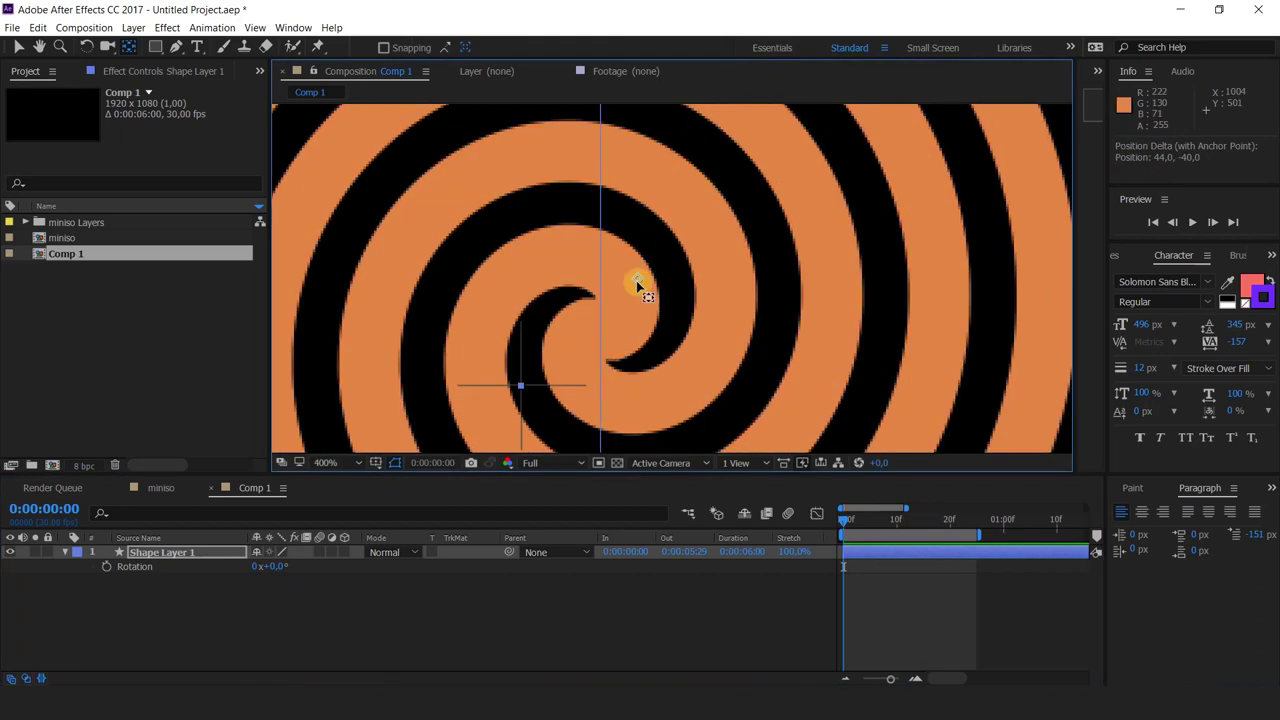
pyautogui.hotkey('ctrl', 'z')
pyautogui.moveTo(1076, 130); pyautogui.dragTo(765, 109)
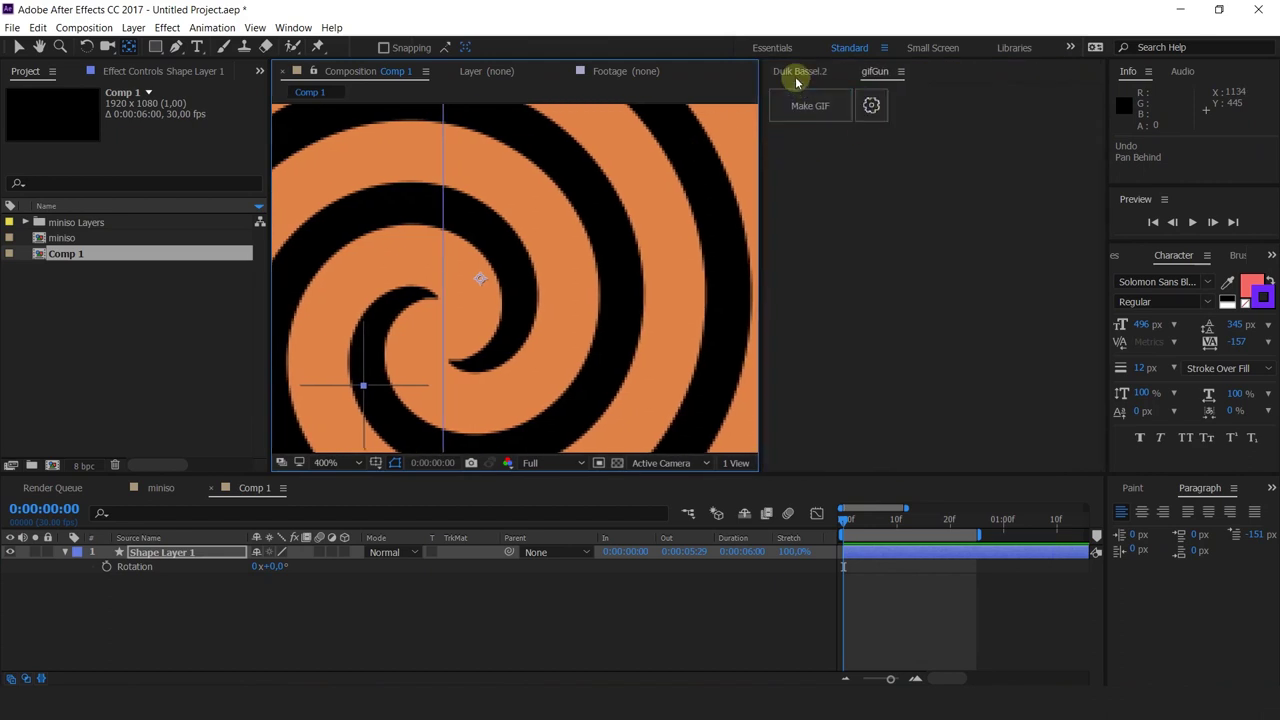
pyautogui.moveTo(762, 186); pyautogui.dragTo(1191, 166)
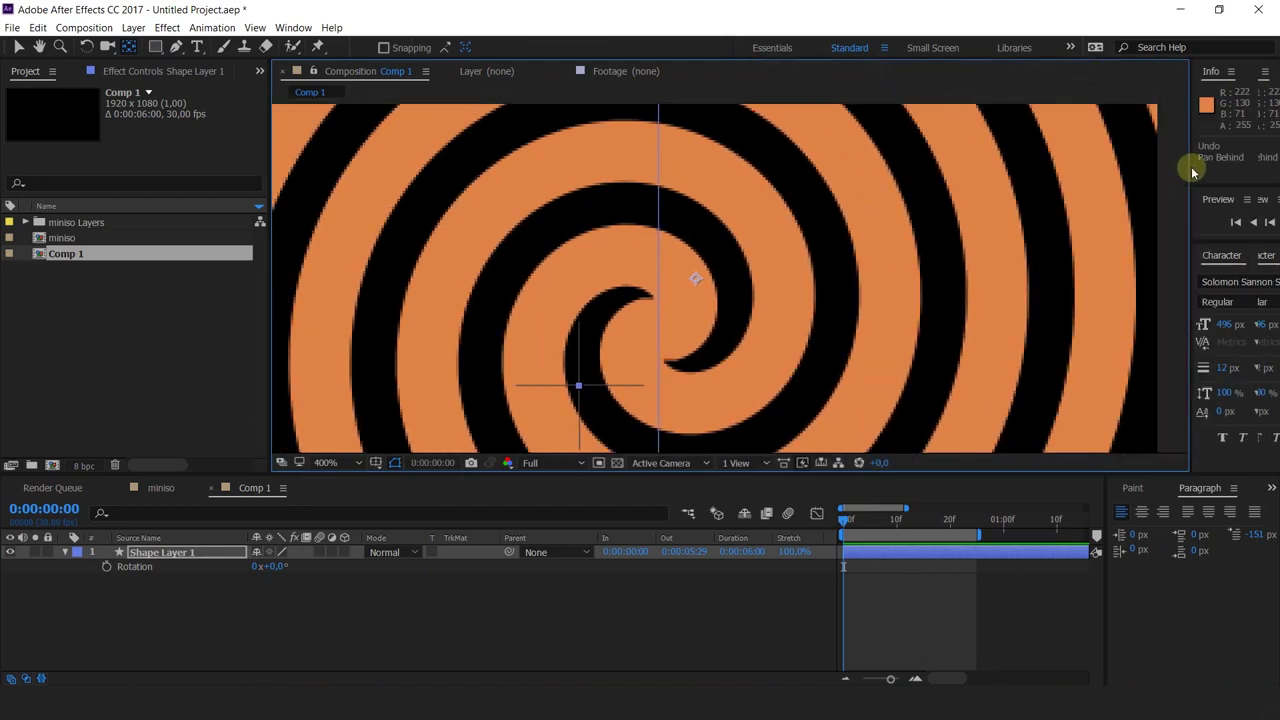
pyautogui.moveTo(697, 283); pyautogui.dragTo(660, 335)
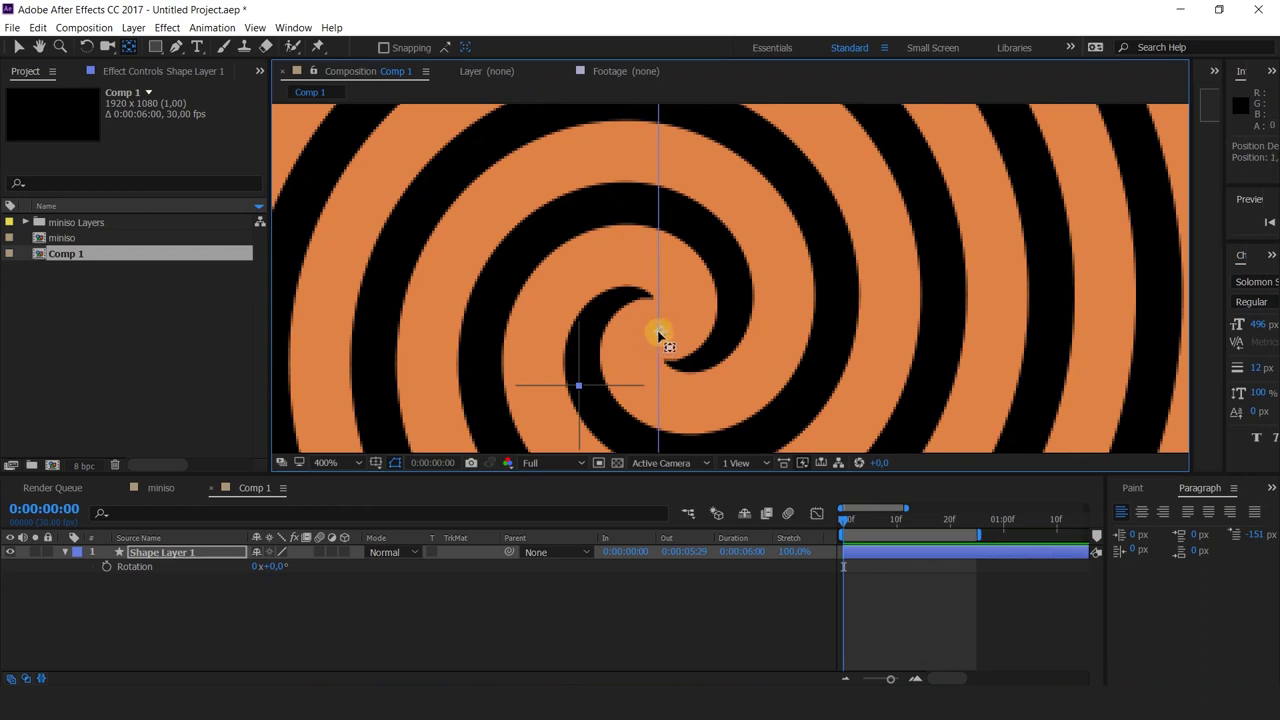
pyautogui.scroll(-4, 660, 335)
pyautogui.moveTo(286, 569); pyautogui.dragTo(217, 560)
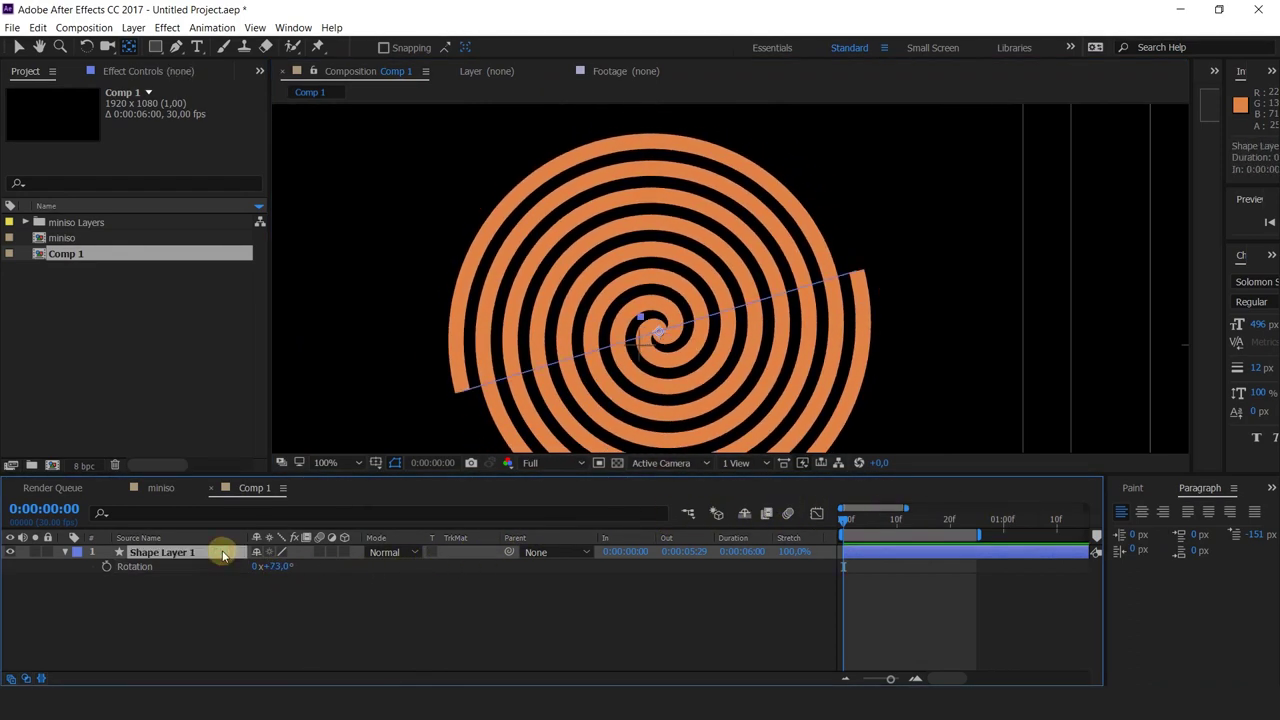
# - Delete the spiral's layer and draw a stroked, unfilled square around the composition's center with the Rectangle tool
pyautogui.press('Delete')
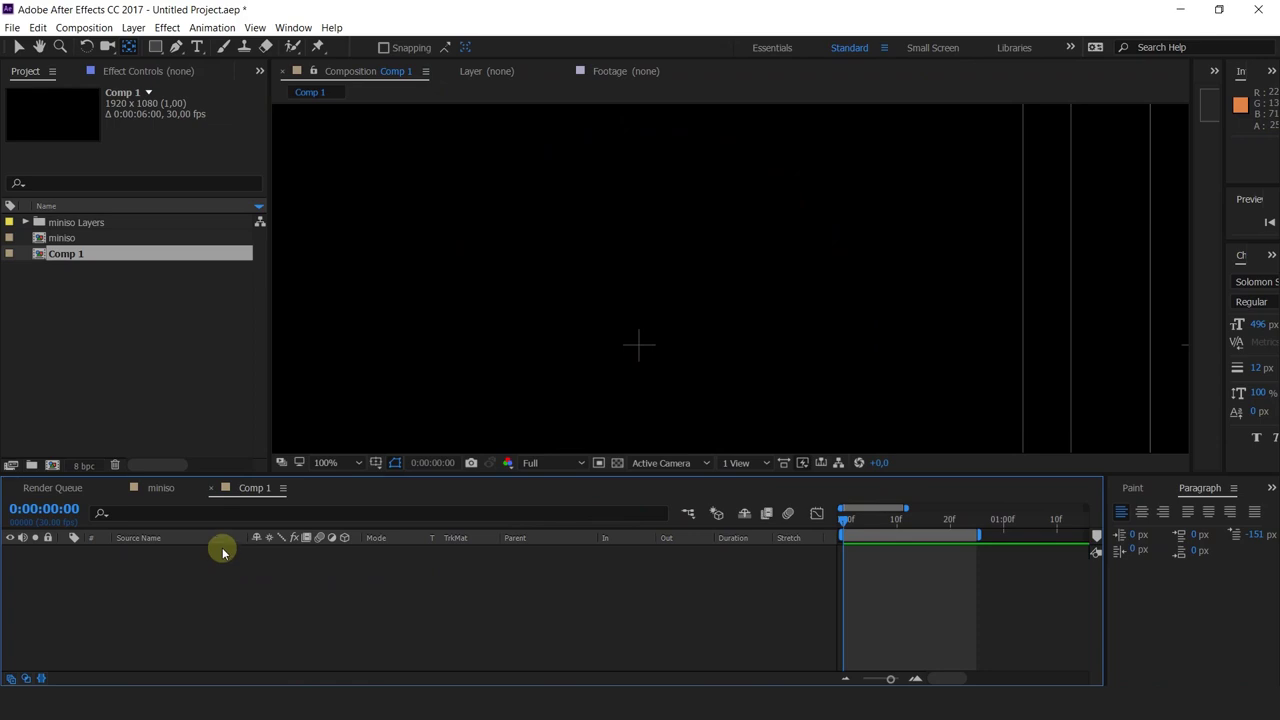
pyautogui.click(155, 47)
pyautogui.moveTo(540, 203)
pyautogui.mouseDown()
pyautogui.moveTo(726, 446)
pyautogui.moveTo(787, 449)
pyautogui.mouseUp()
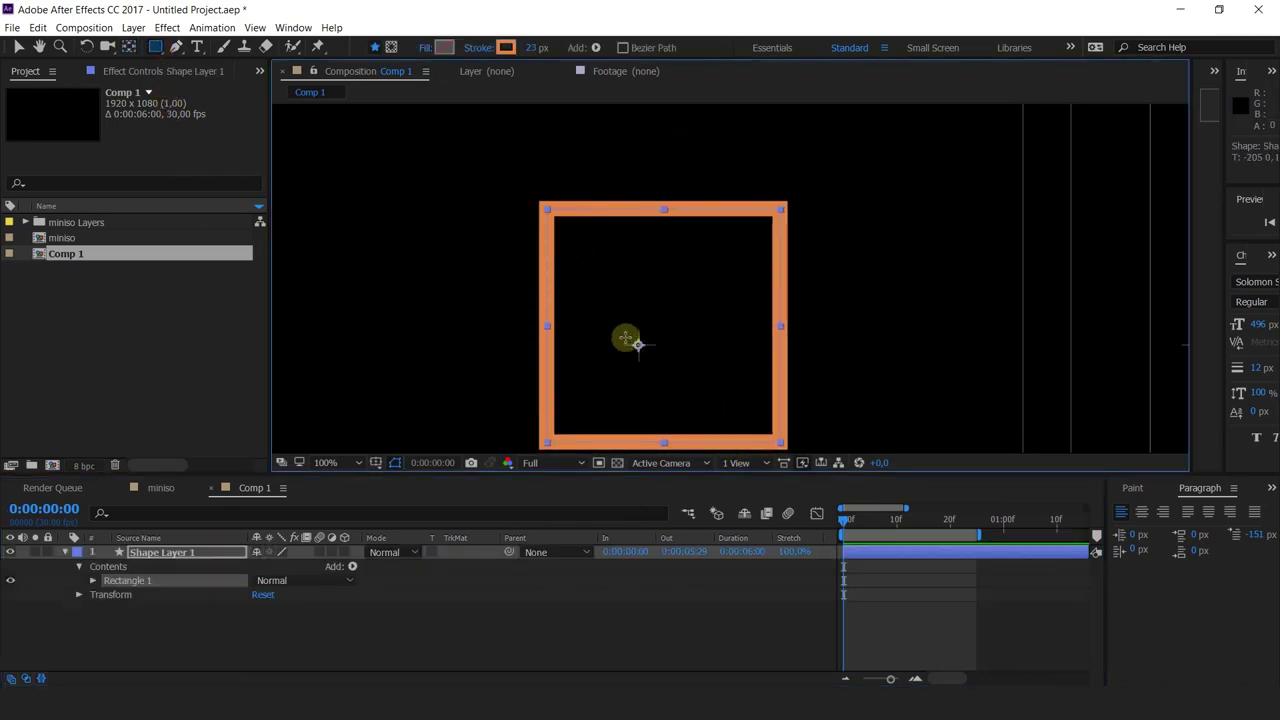
# - Add Wiggle Paths to the new square, inside Rectangle 1
pyautogui.click(352, 567)
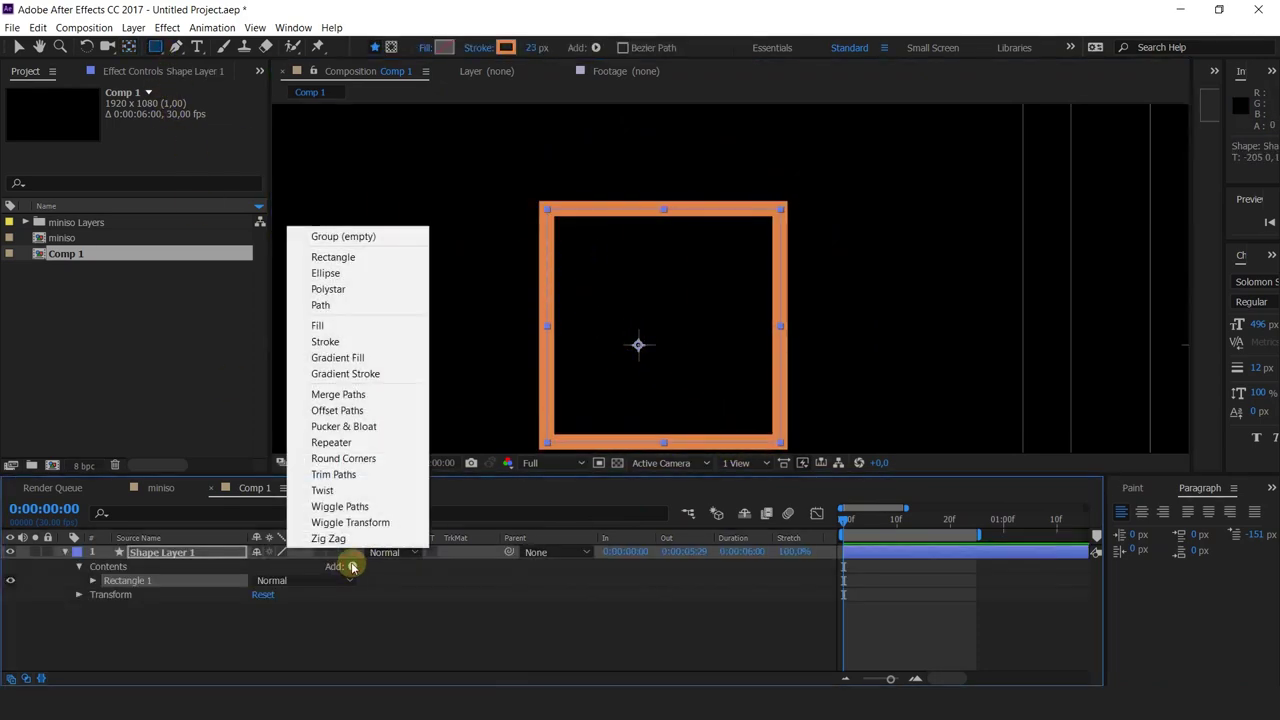
pyautogui.click(363, 507)
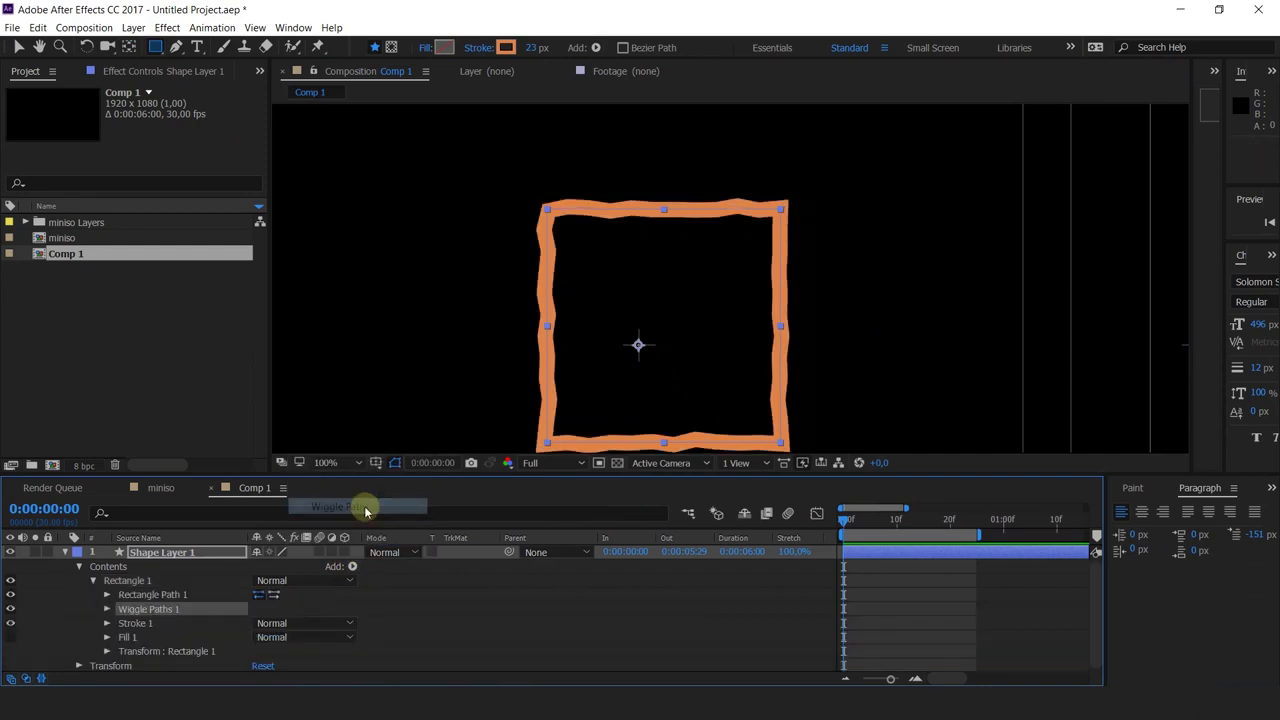
# - Shift the square slightly left of the composition's center and preview its wiggle animation from the first frame
pyautogui.scroll(-2, 733, 281)
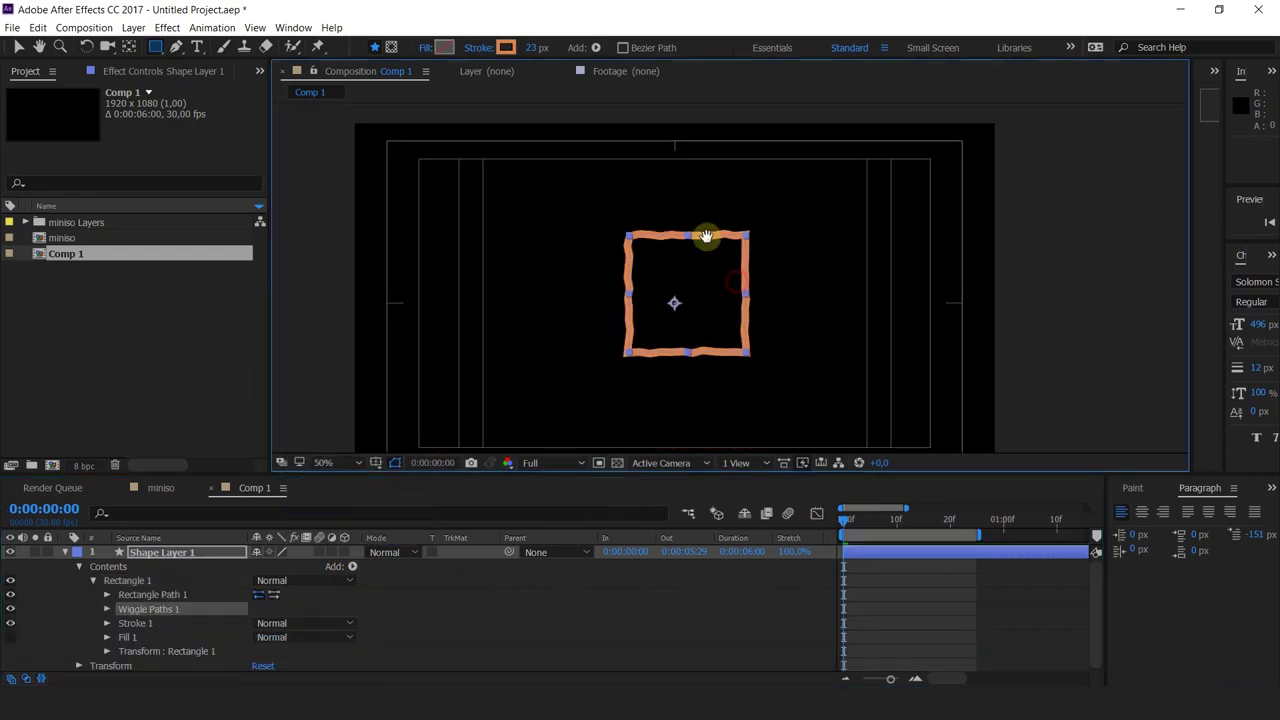
pyautogui.press('v')
pyautogui.click(190, 552)
pyautogui.scroll(2, 662, 259)
pyautogui.moveTo(620, 263); pyautogui.dragTo(575, 268)
pyautogui.moveTo(851, 519); pyautogui.dragTo(670, 490)
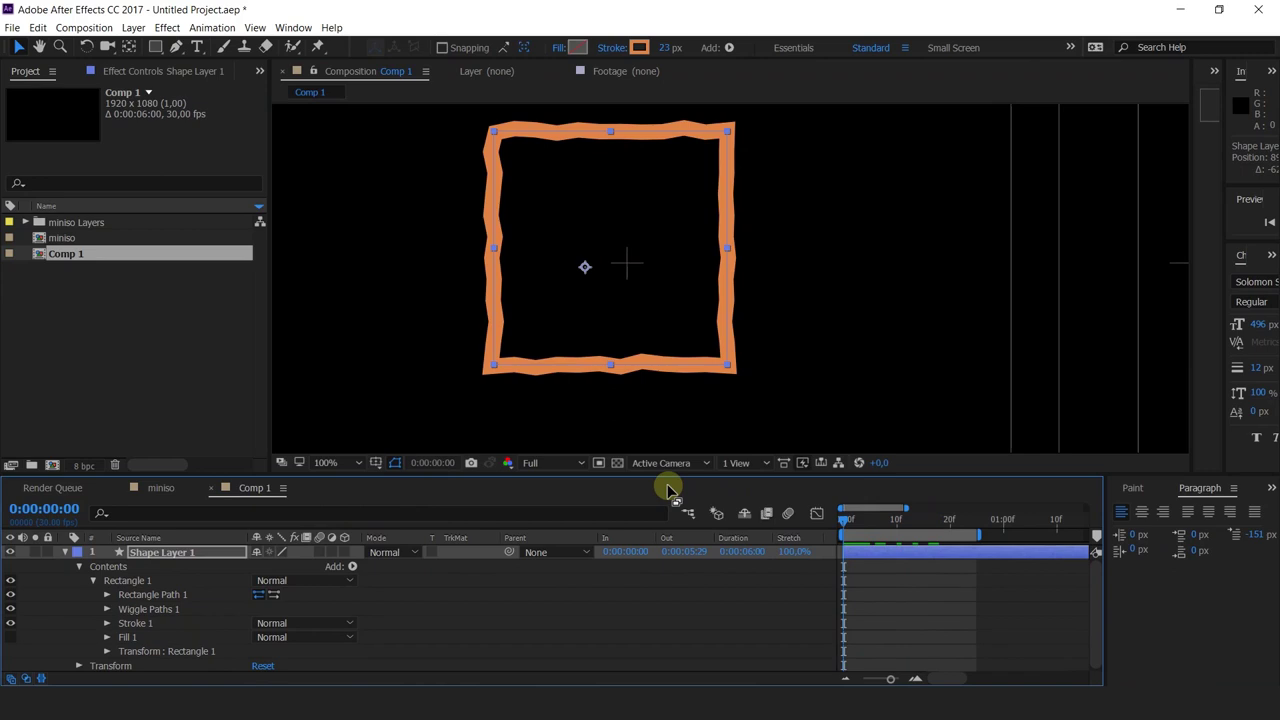
pyautogui.press('space')
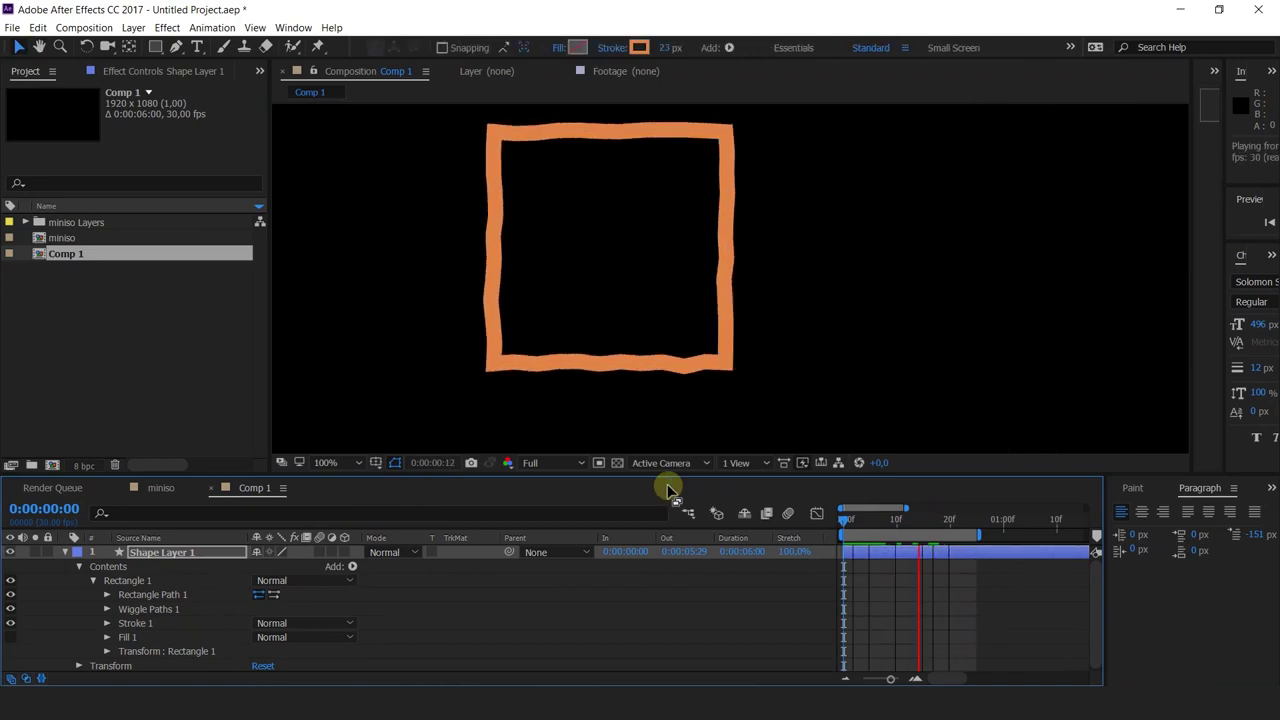
pyautogui.press('space')
pyautogui.scroll(-1, 130, 615)
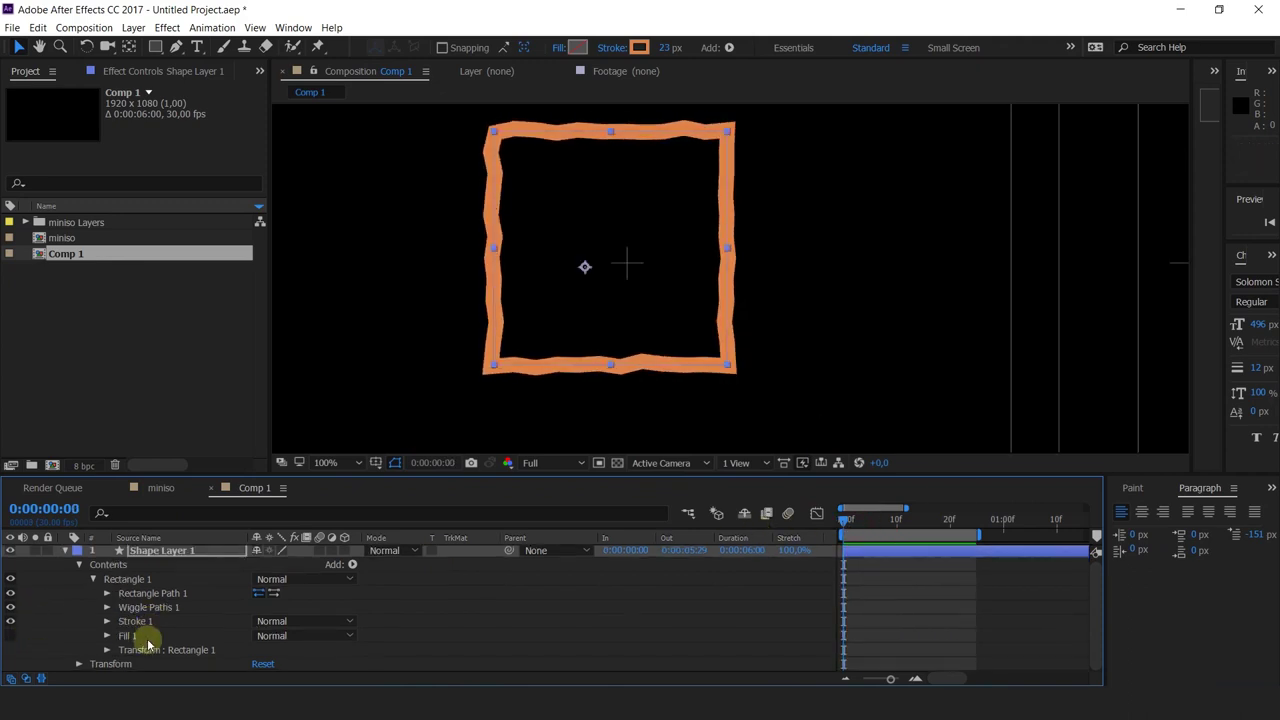
# - Expand Wiggle Paths 1, set its Size to 132, and preview the stronger wiggle
pyautogui.click(107, 607)
pyautogui.scroll(-2, 152, 600)
pyautogui.moveTo(263, 568)
pyautogui.mouseDown()
pyautogui.moveTo(337, 569)
pyautogui.moveTo(306, 545)
pyautogui.mouseUp()
pyautogui.press('space')
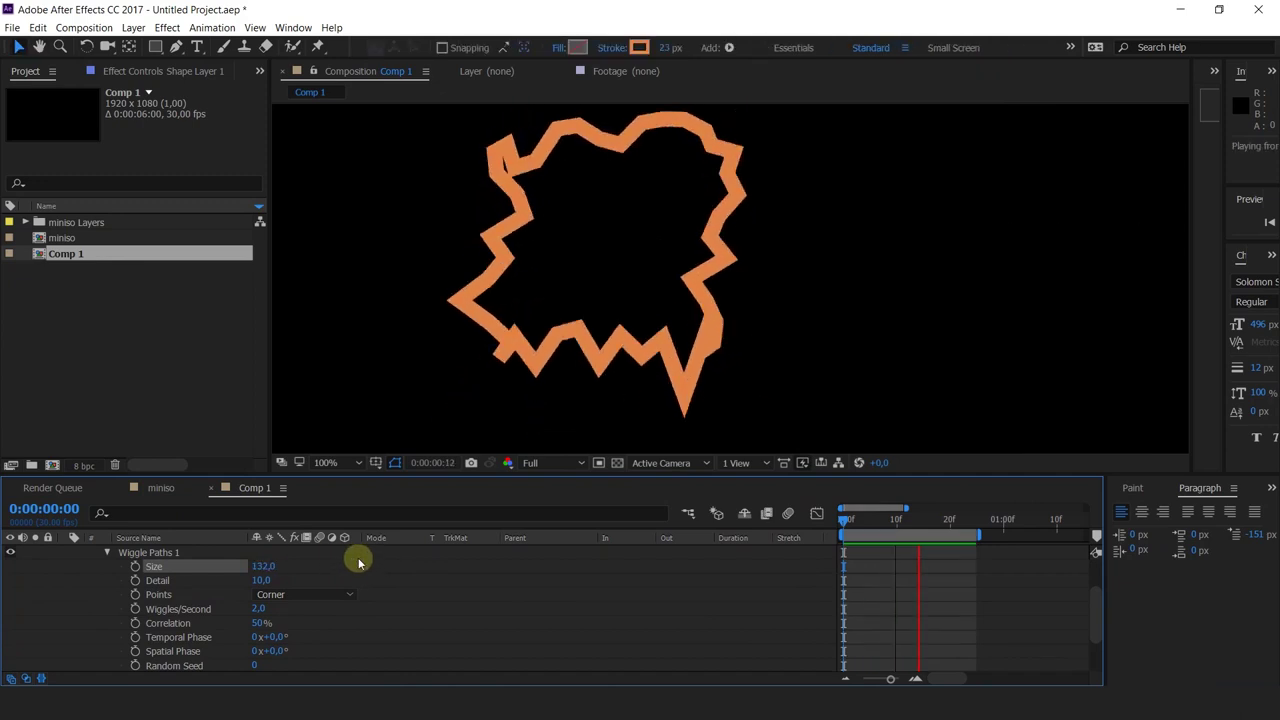
# - Set the Points of Wiggle Paths 1 to Smooth and its Detail to 4, and preview the wavy outline
pyautogui.moveTo(250, 582); pyautogui.dragTo(421, 560)
pyautogui.press('space')
pyautogui.click(289, 594)
pyautogui.click(289, 626)
pyautogui.moveTo(260, 580); pyautogui.dragTo(41, 623)
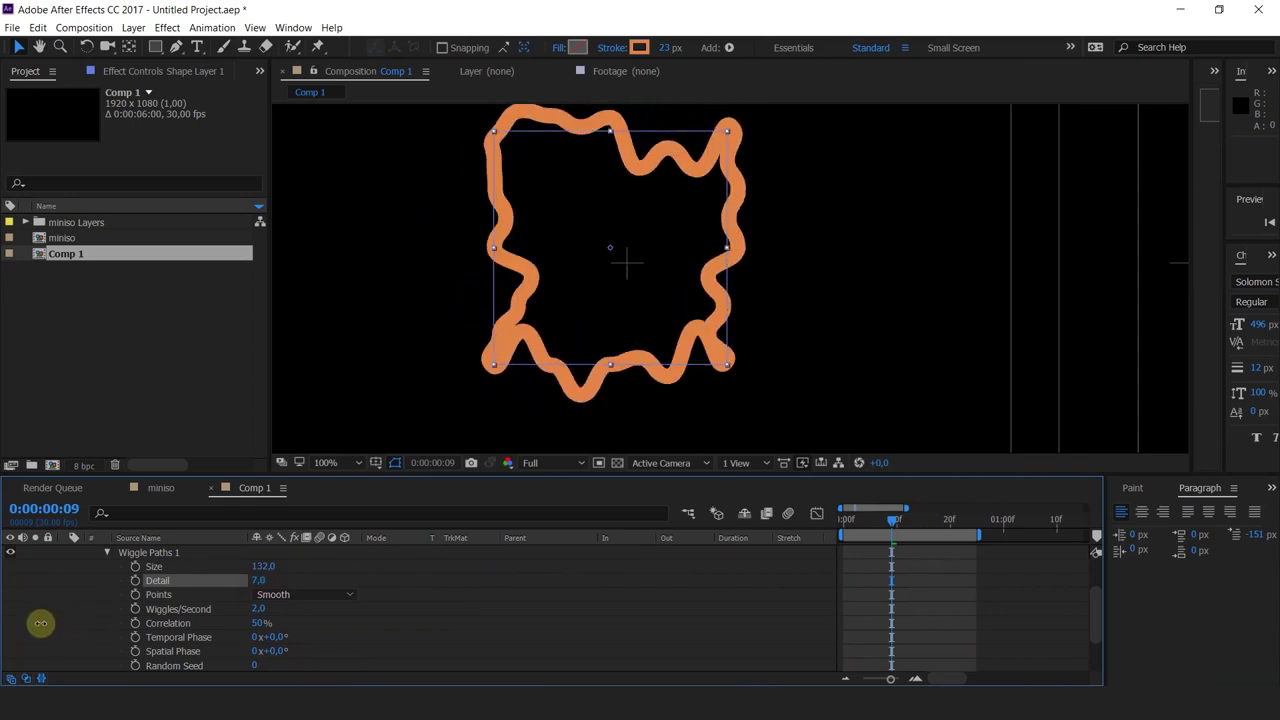
pyautogui.press('space')
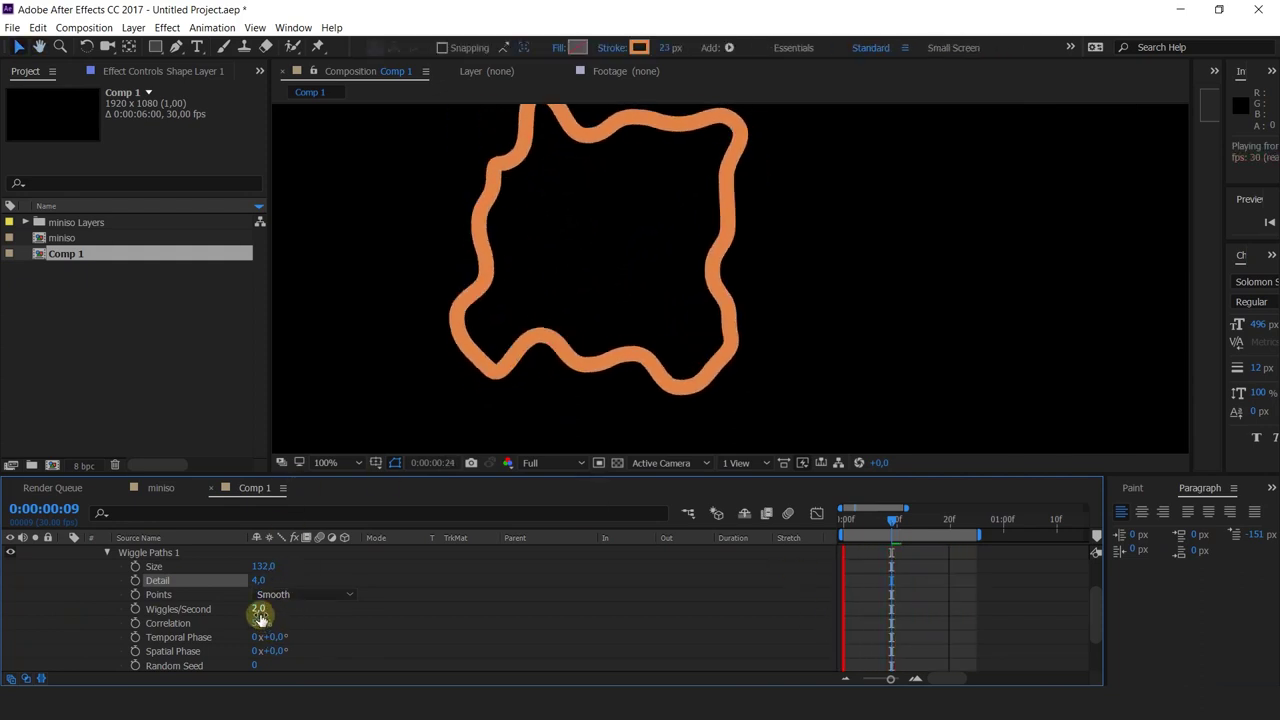
pyautogui.press('space')
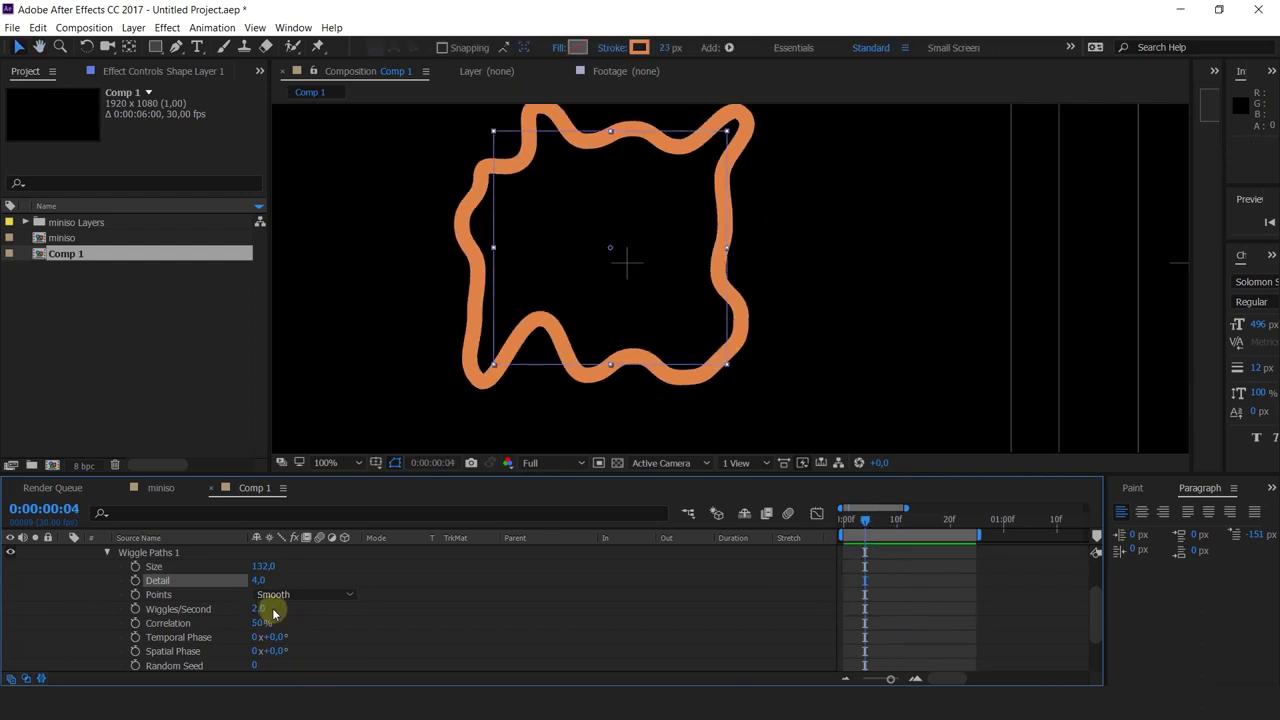
# - Compare previews of Wiggle Paths 1 at 24 and 1 Wiggles/Second, keeping it at 1
pyautogui.moveTo(258, 609); pyautogui.dragTo(280, 609)
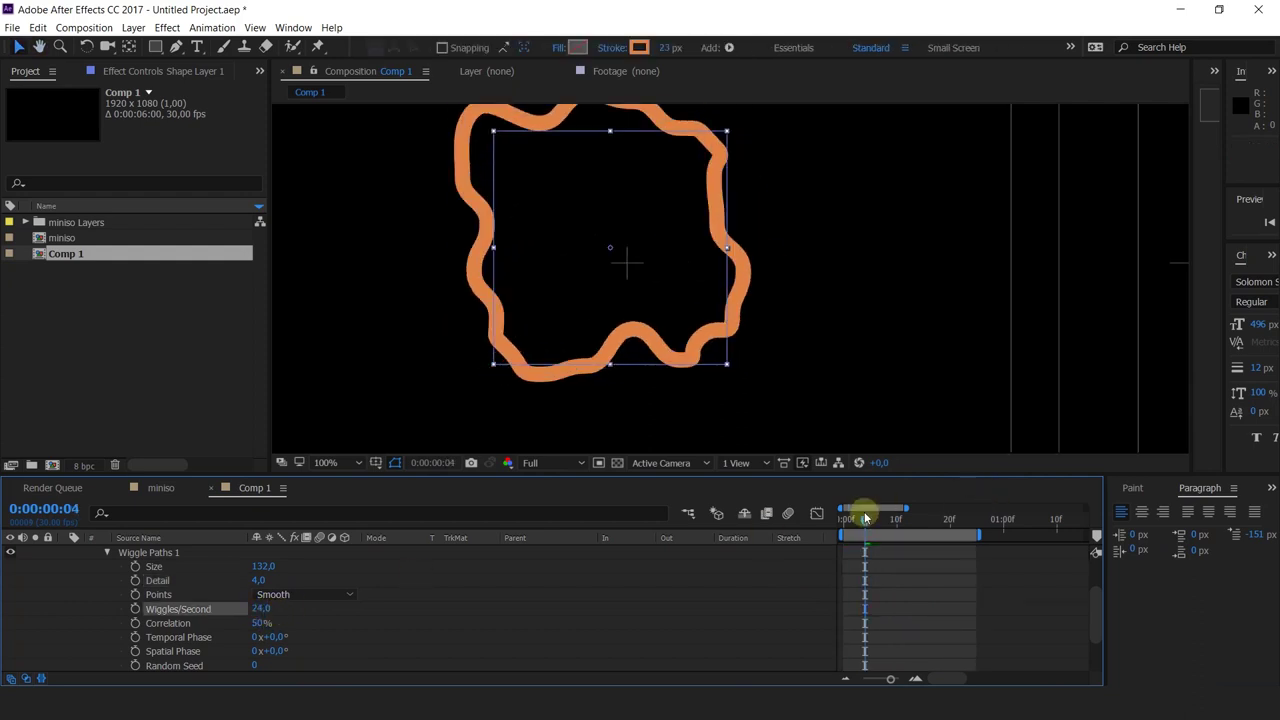
pyautogui.press('Home')
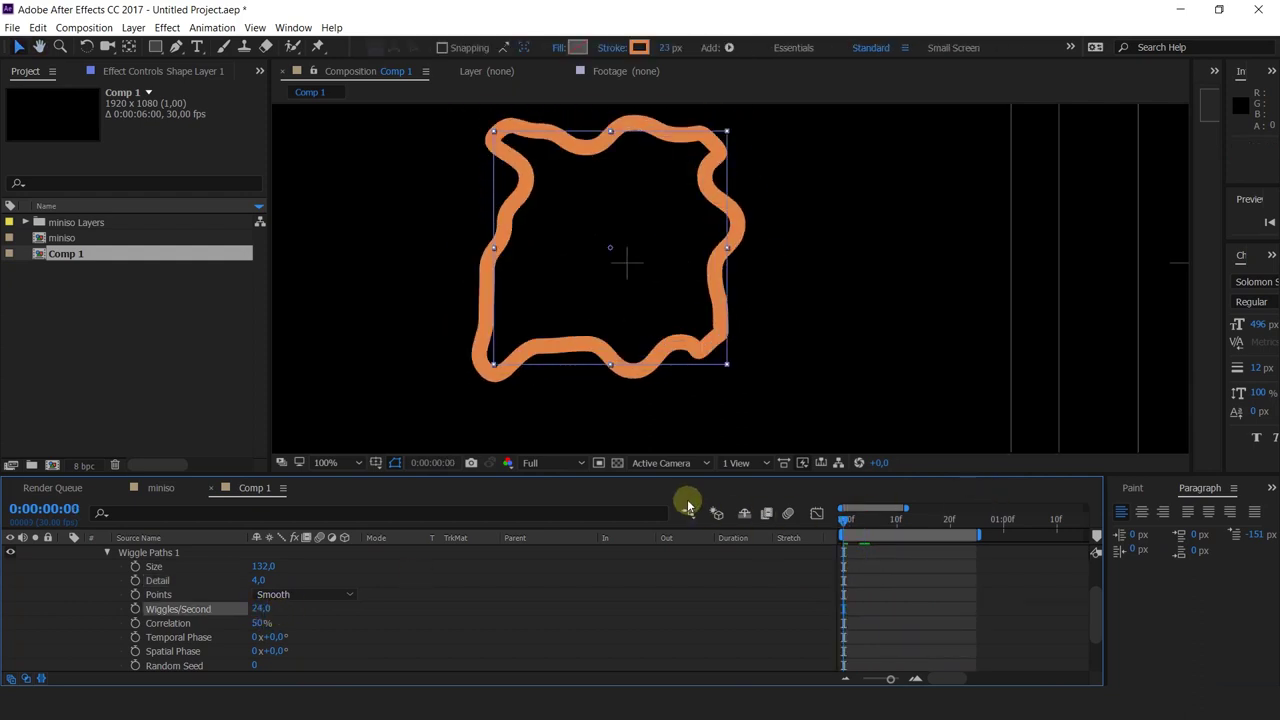
pyautogui.press('space')
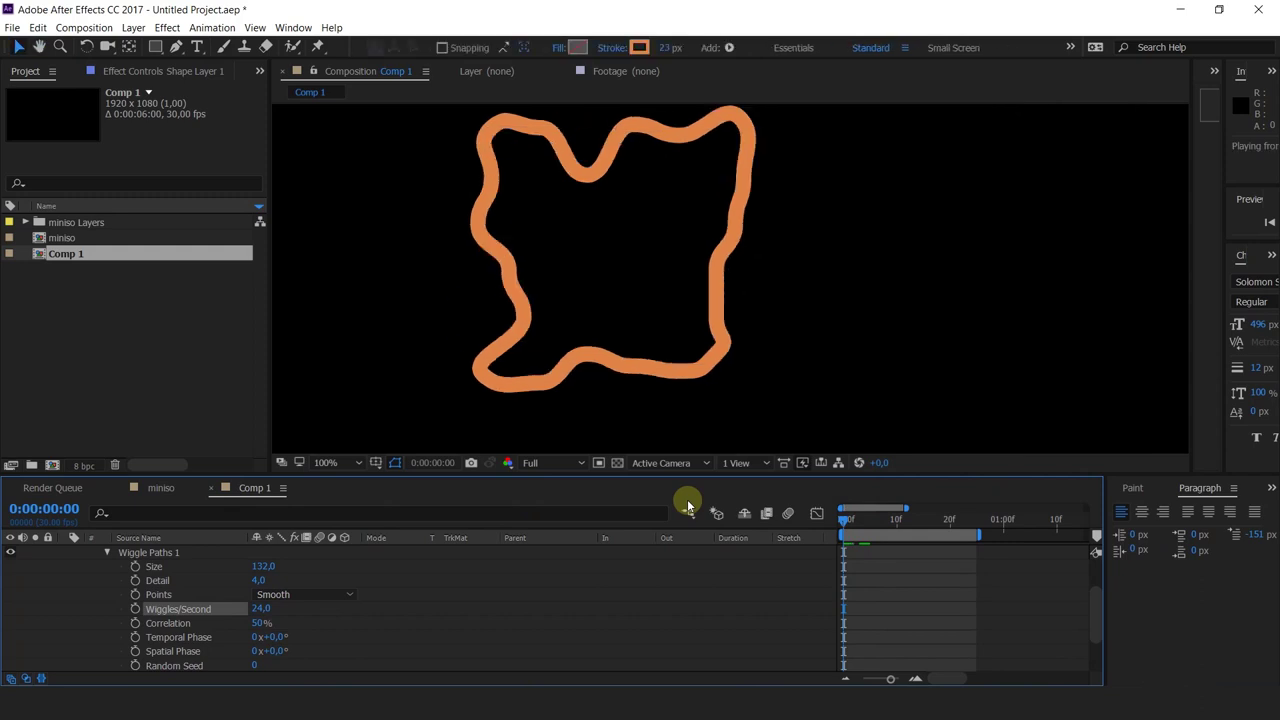
pyautogui.click(268, 609)
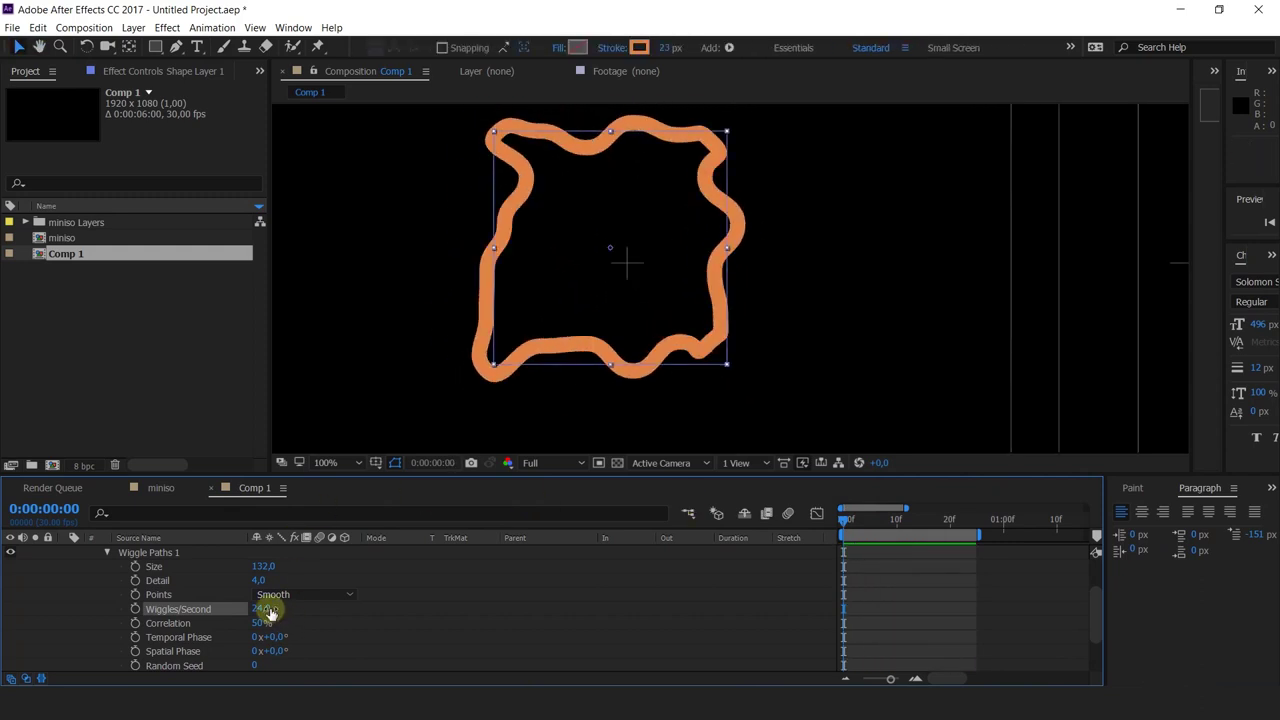
pyautogui.press('space')
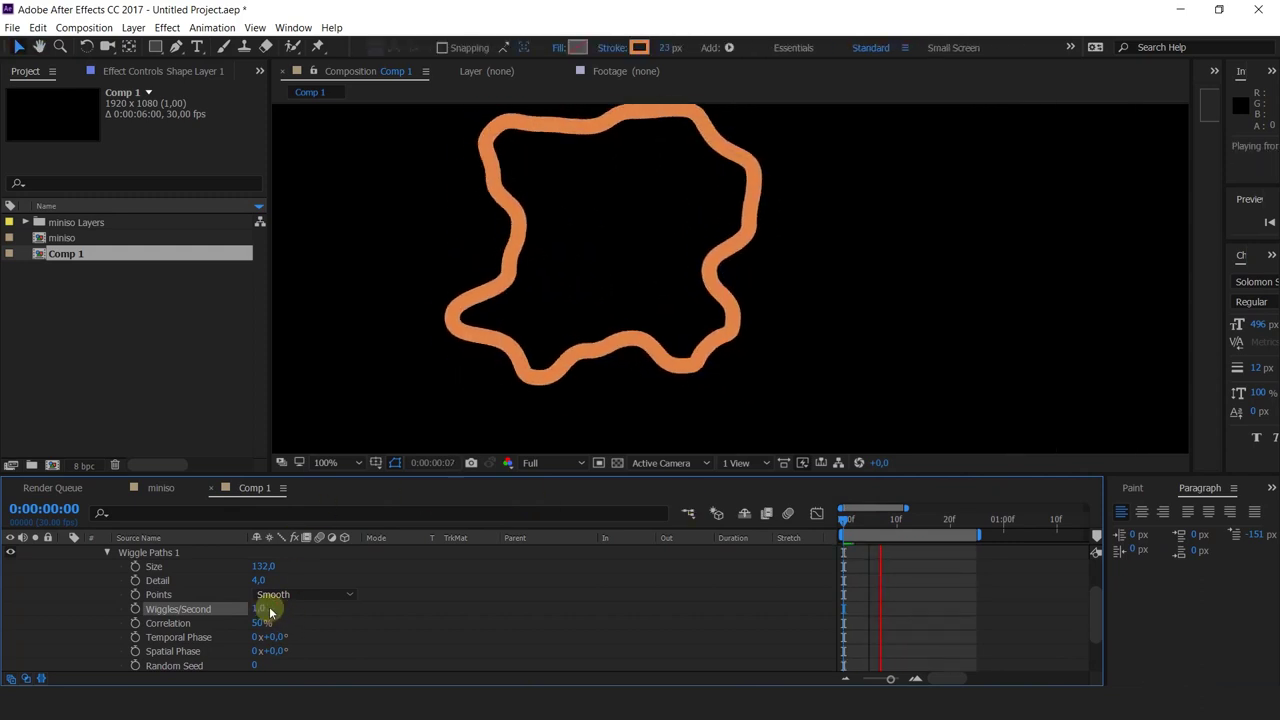
# - Try different Correlation values on Wiggle Paths 1, such as 74%, and undo the changes
pyautogui.moveTo(261, 623); pyautogui.dragTo(302, 629)
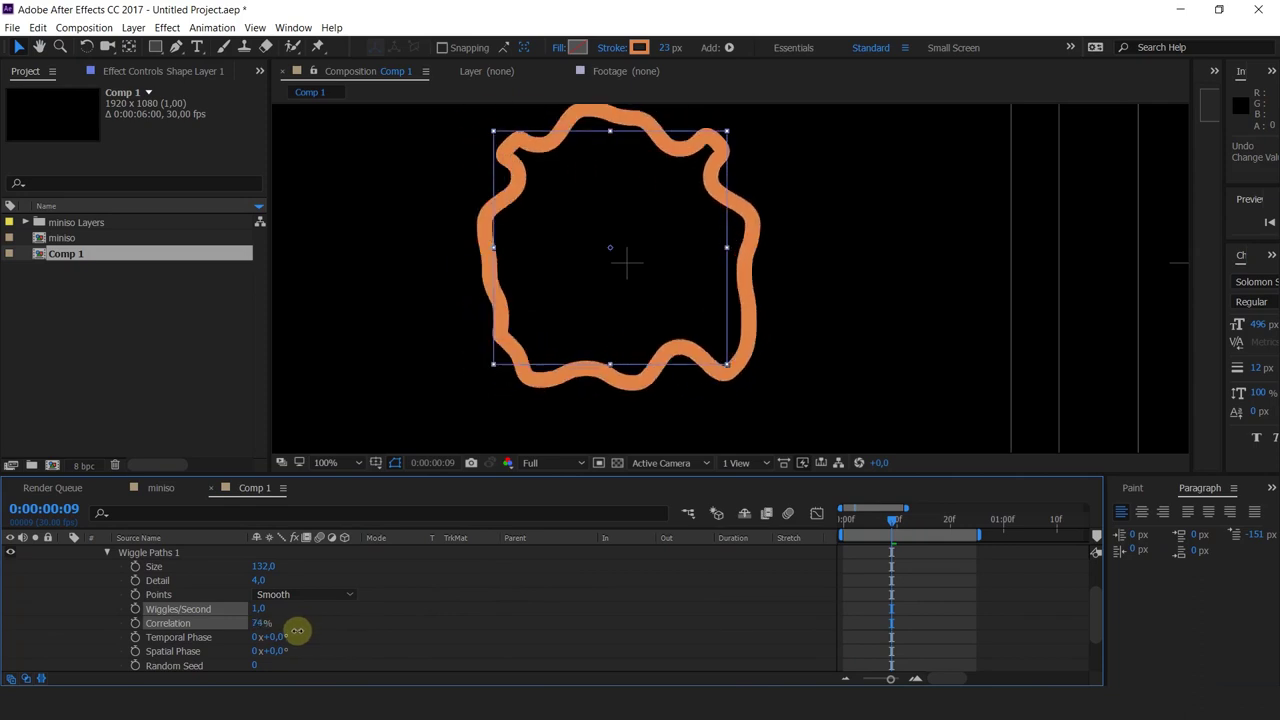
pyautogui.moveTo(260, 628); pyautogui.dragTo(290, 612)
pyautogui.scroll(-2, 318, 651)
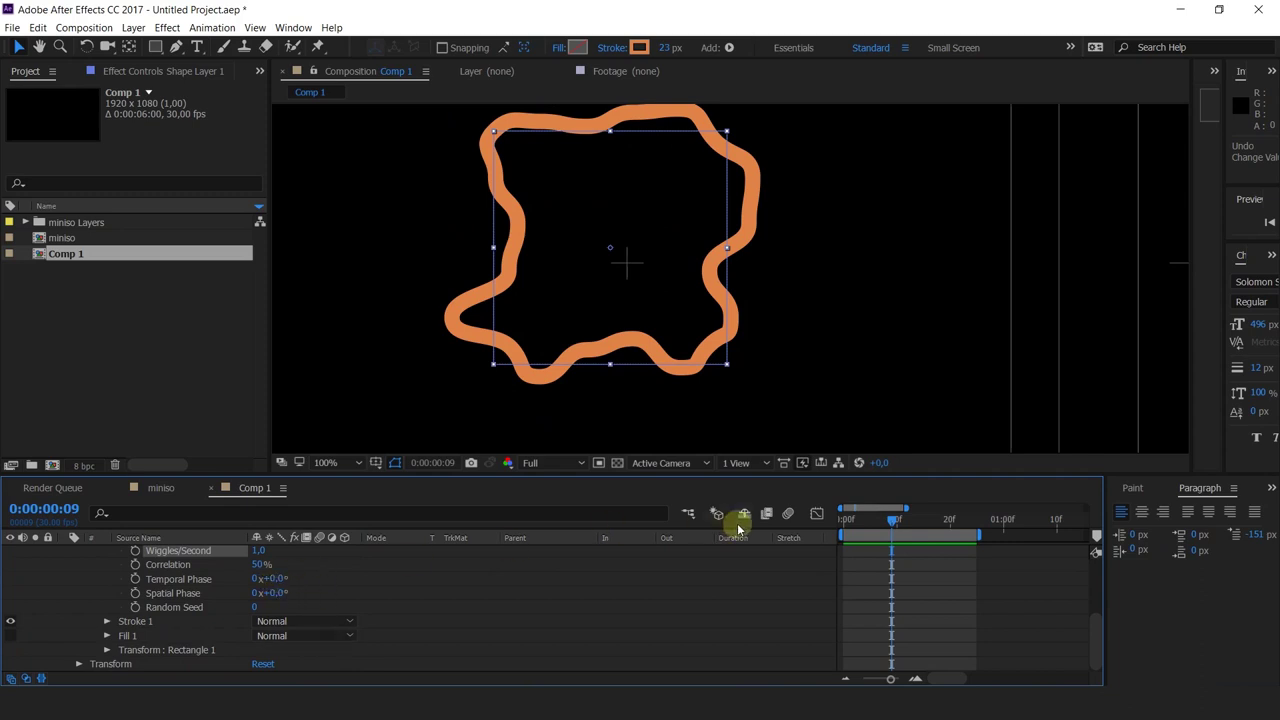
# - Set the Temporal Phase of Wiggle Paths 1 to 3x+33° and its Spatial Phase to 0x+124°
pyautogui.moveTo(871, 515); pyautogui.dragTo(1166, 515)
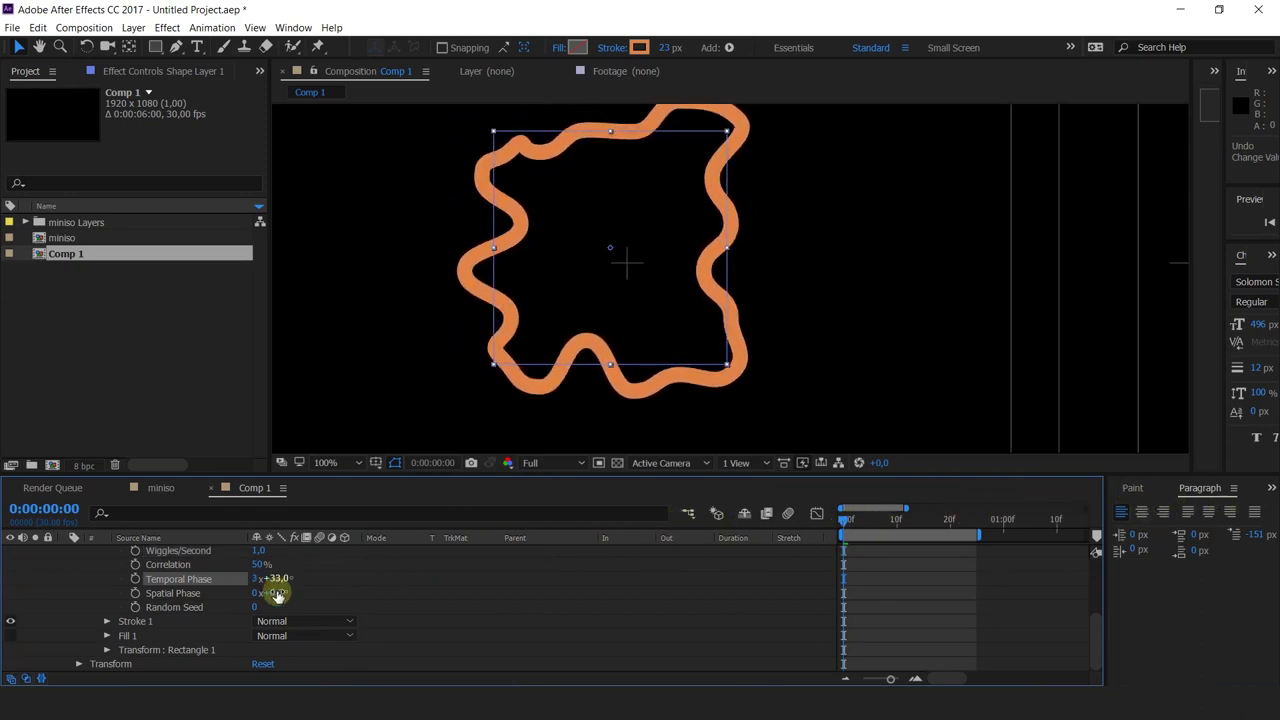
pyautogui.moveTo(274, 593); pyautogui.dragTo(331, 540)
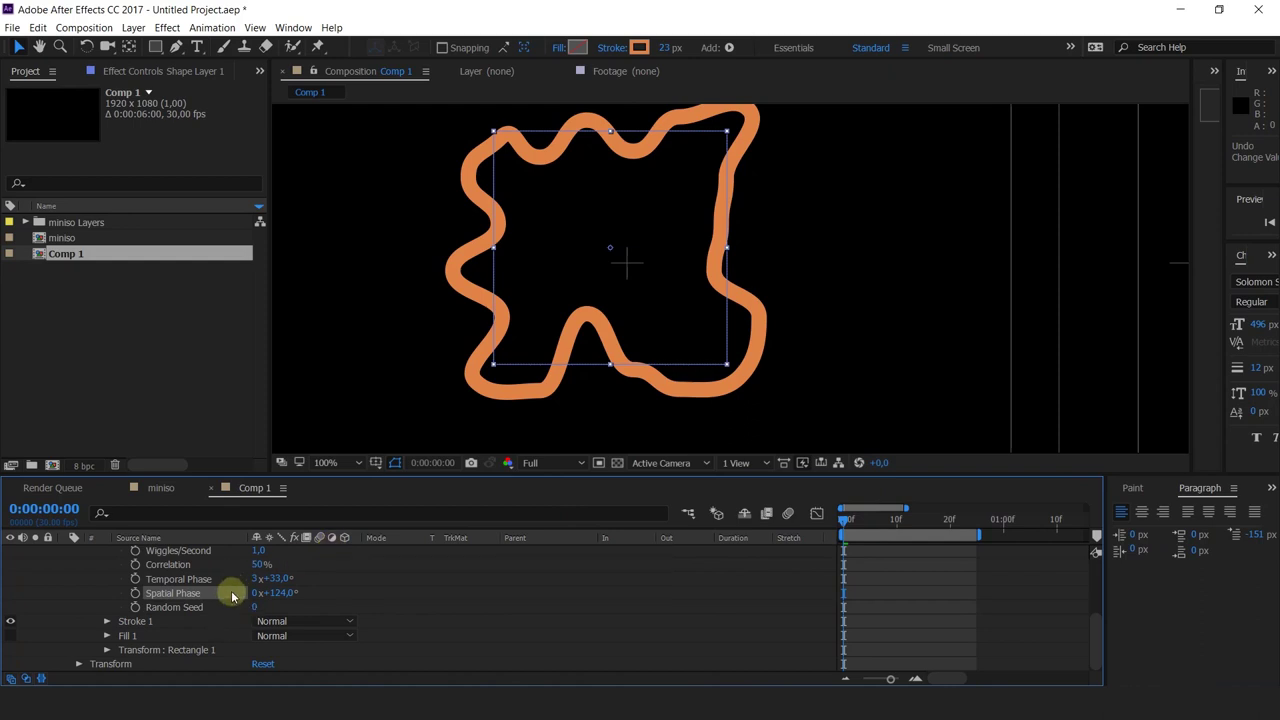
pyautogui.click(351, 592)
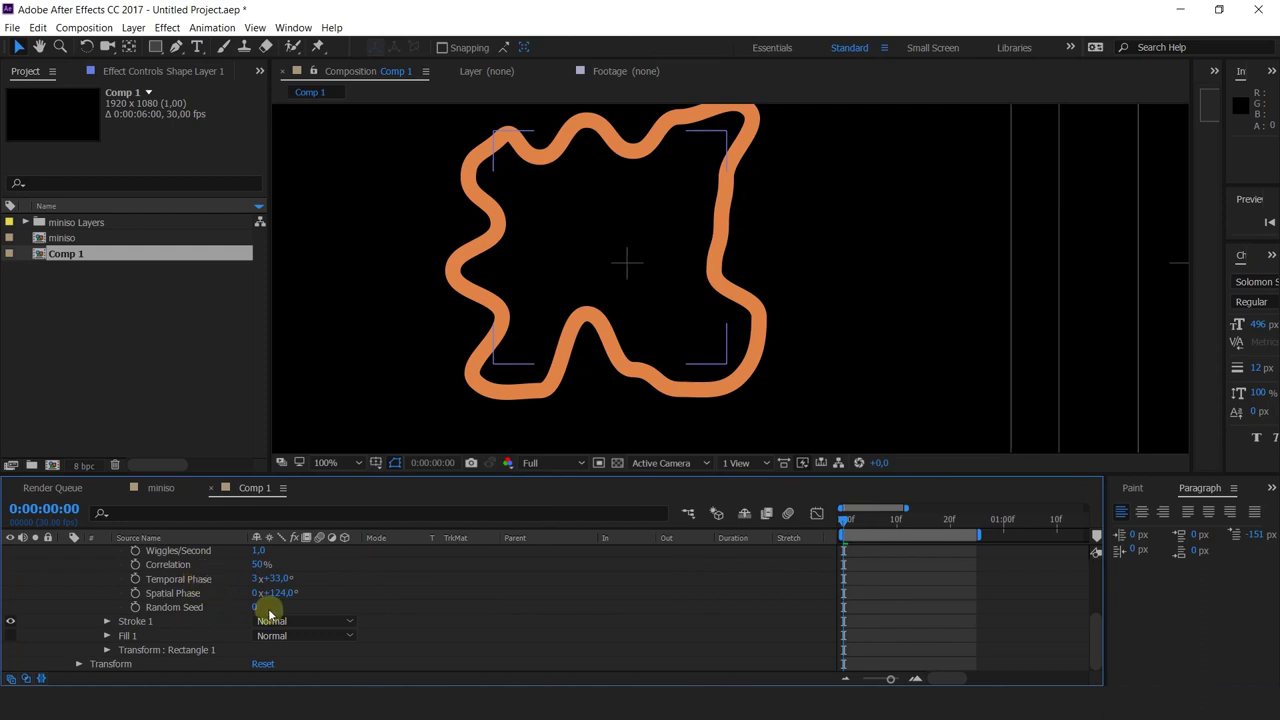
# - Set the Random Seed of Wiggle Paths 1 to 228 and preview the animation
pyautogui.moveTo(257, 609); pyautogui.dragTo(275, 606)
pyautogui.moveTo(277, 605)
pyautogui.mouseDown()
pyautogui.moveTo(403, 603)
pyautogui.moveTo(272, 617)
pyautogui.mouseUp()
pyautogui.press('space')
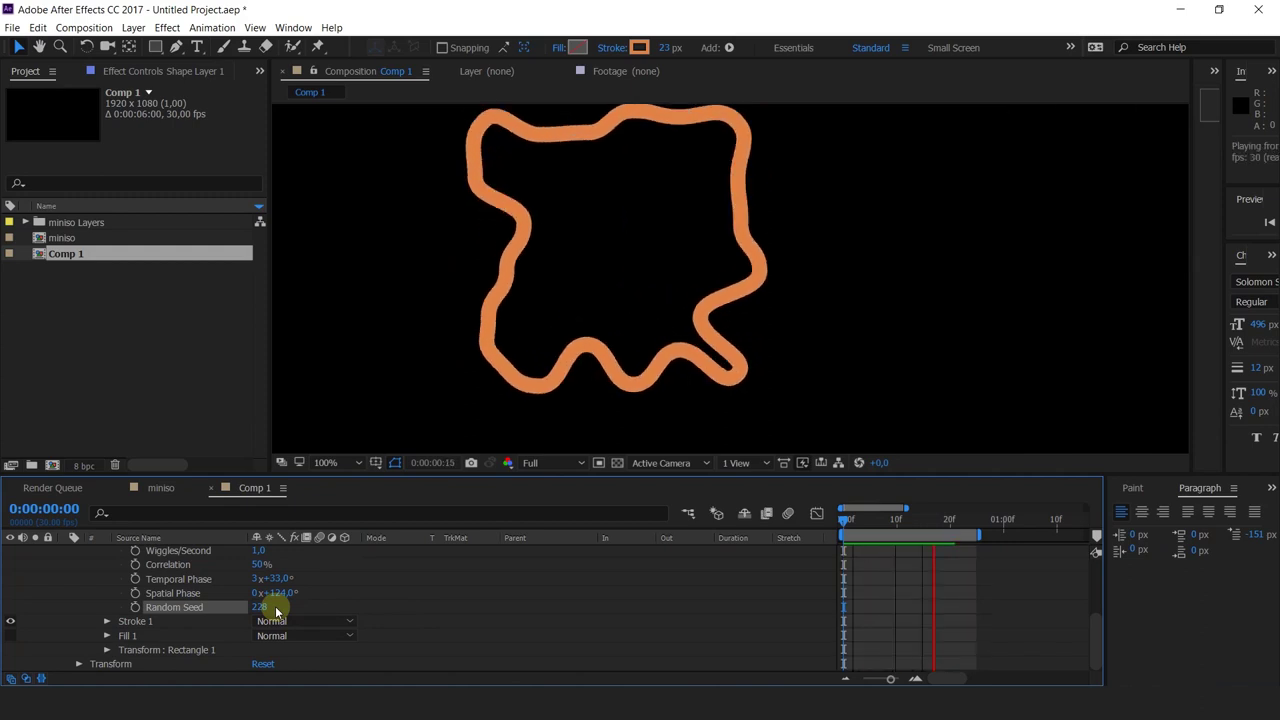
# - Delete Wiggle Paths 1 from the square's Rectangle 1 group
pyautogui.scroll(1, 171, 643)
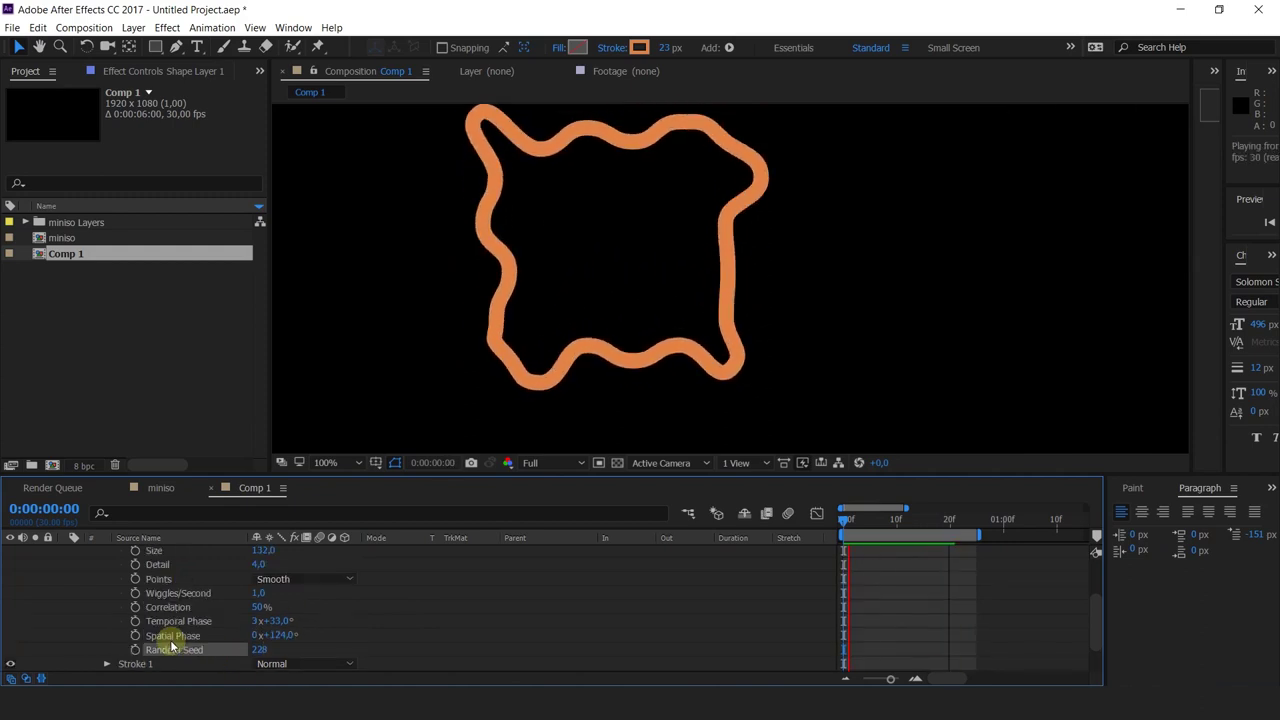
pyautogui.scroll(2, 171, 646)
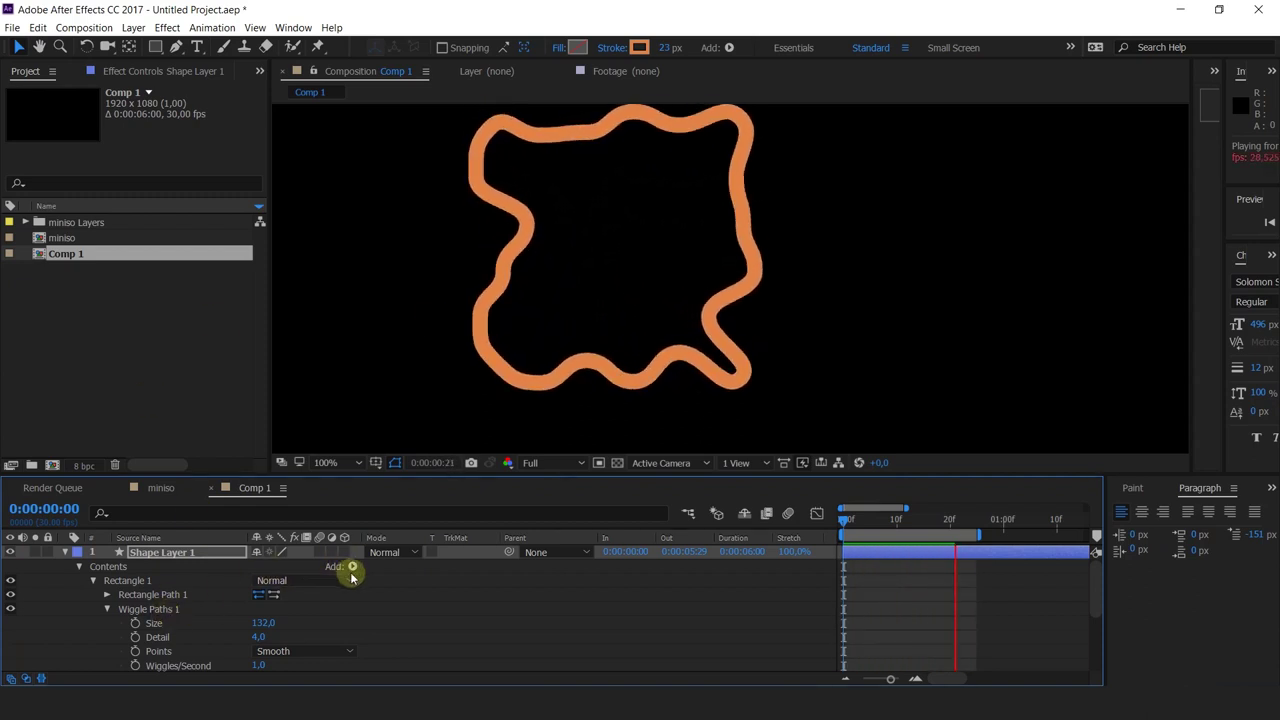
pyautogui.click(145, 609)
pyautogui.press('Delete')
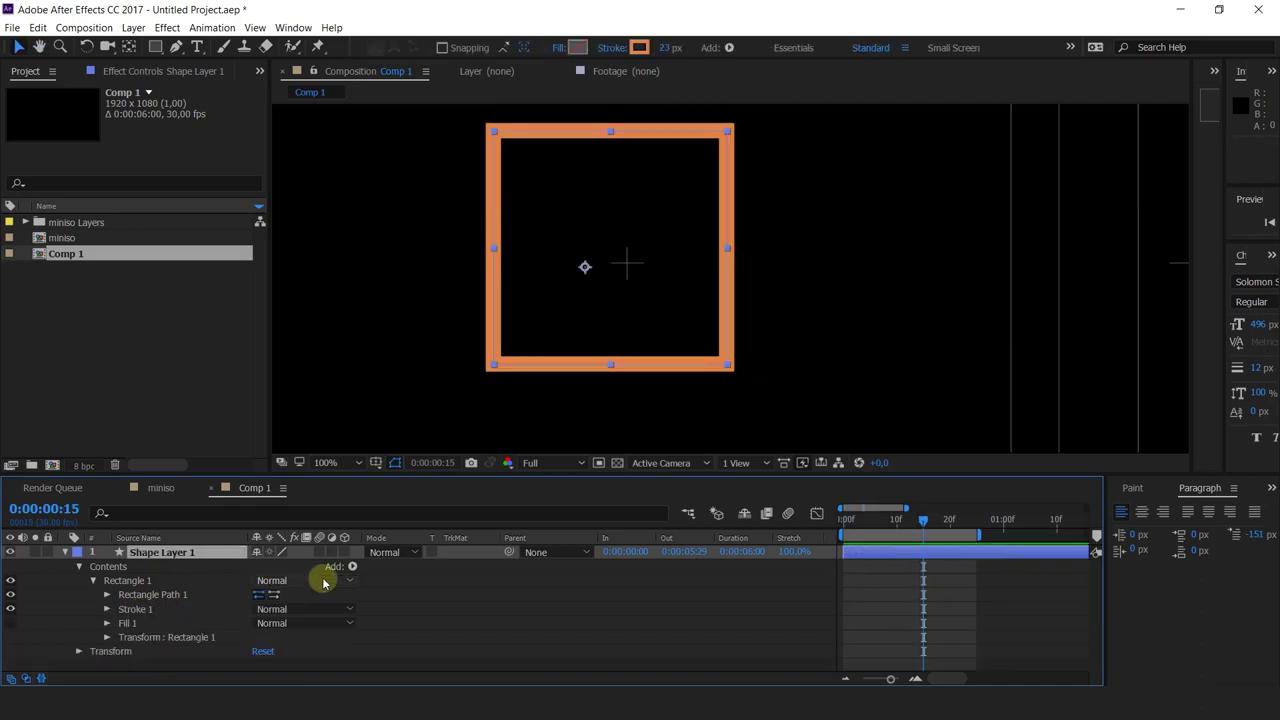
# - Add Wiggle Transform to Shape Layer 1 and extend the work area's end from the first frame to about 0:00:01:10
pyautogui.click(352, 566)
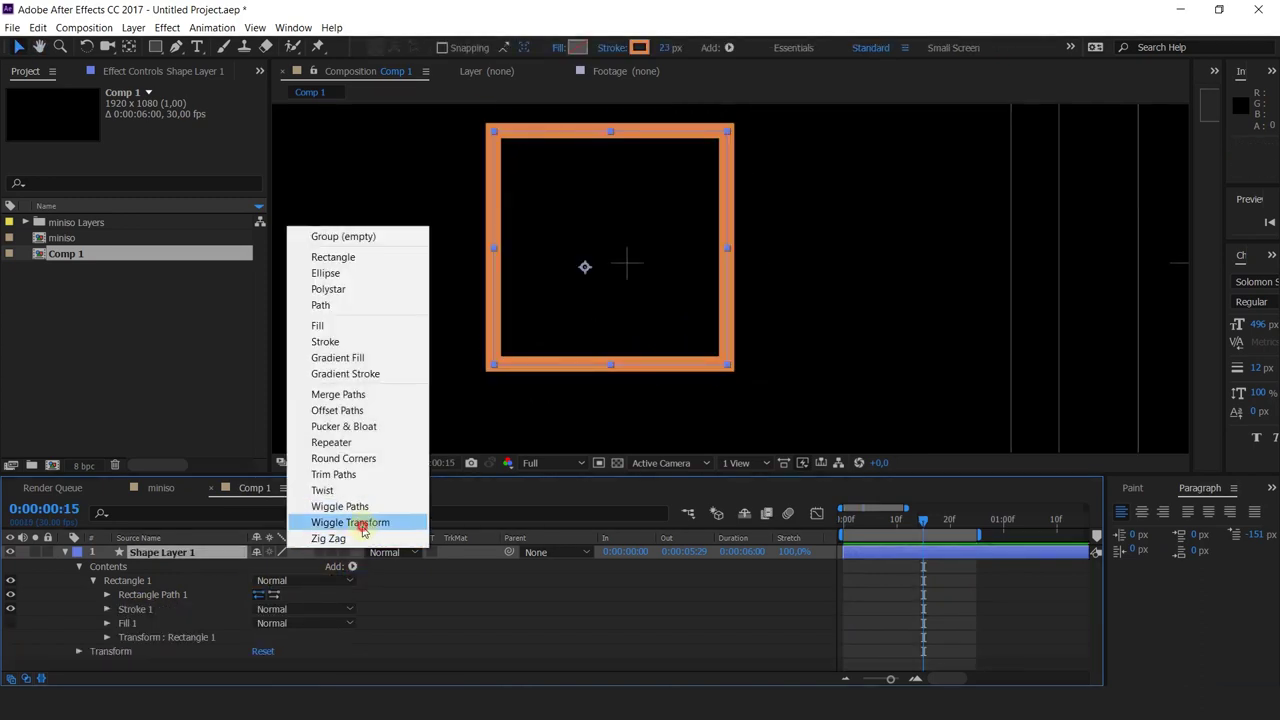
pyautogui.click(362, 530)
pyautogui.click(846, 520)
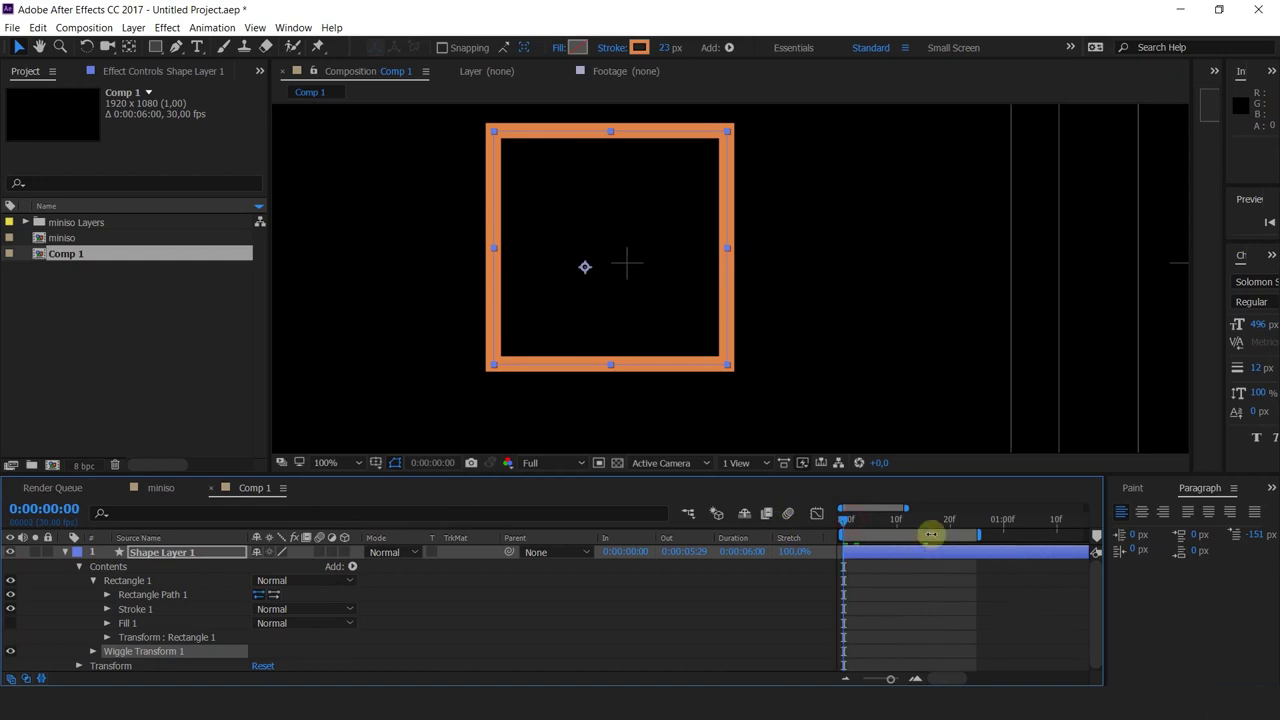
pyautogui.moveTo(981, 536)
pyautogui.mouseDown()
pyautogui.moveTo(1078, 534)
pyautogui.moveTo(1058, 535)
pyautogui.mouseUp()
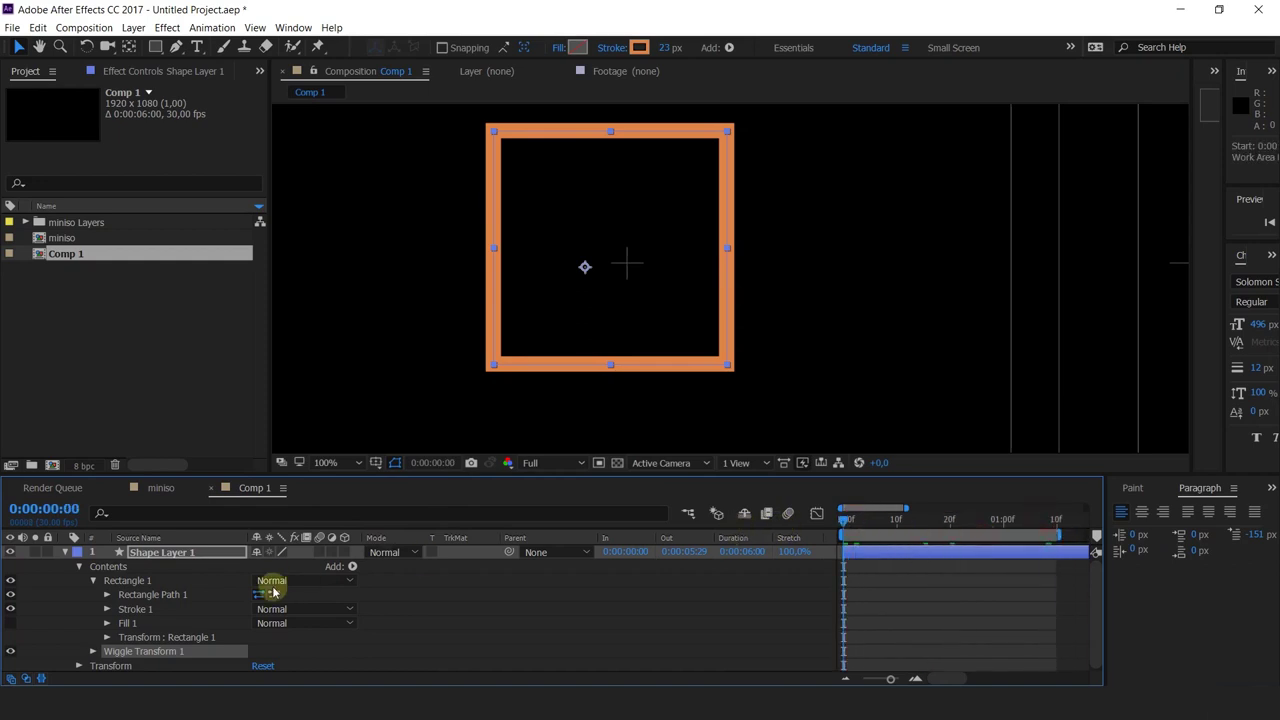
# - Expand Wiggle Transform 1 and its Transform group, set Position to 133,0, and preview the sideways wiggle
pyautogui.scroll(-1, 127, 634)
pyautogui.click(93, 650)
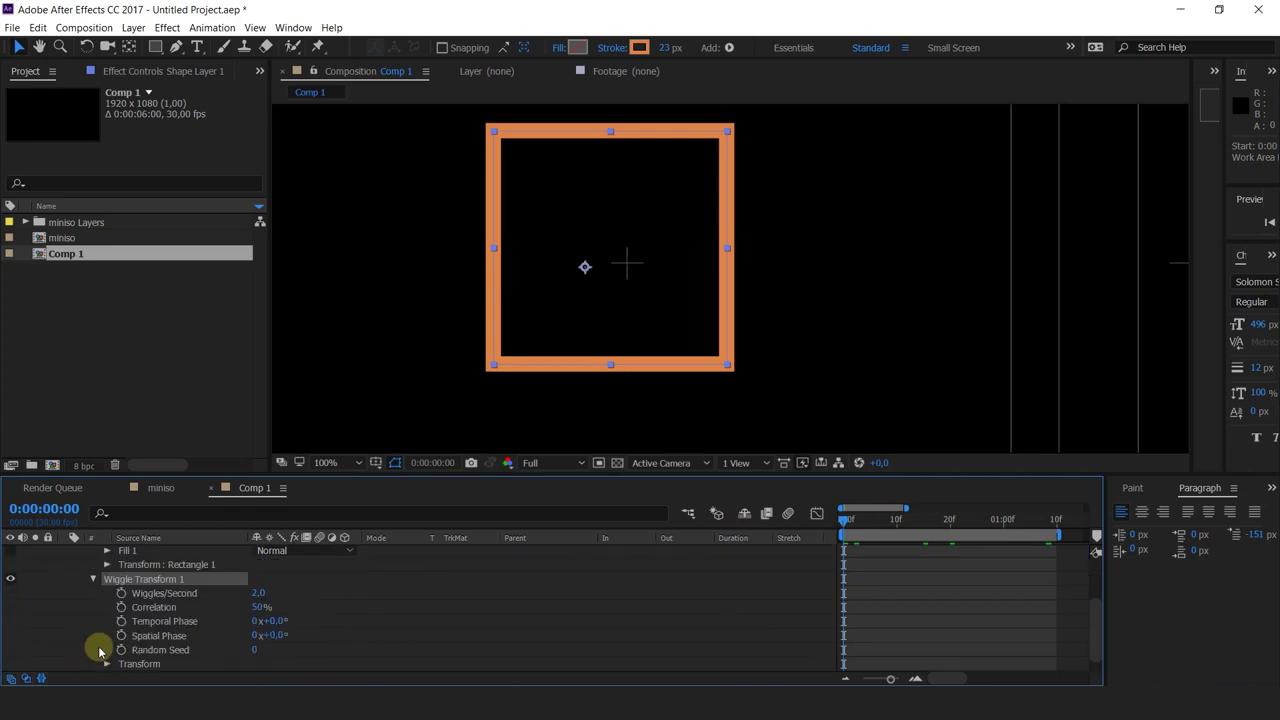
pyautogui.scroll(-1, 164, 615)
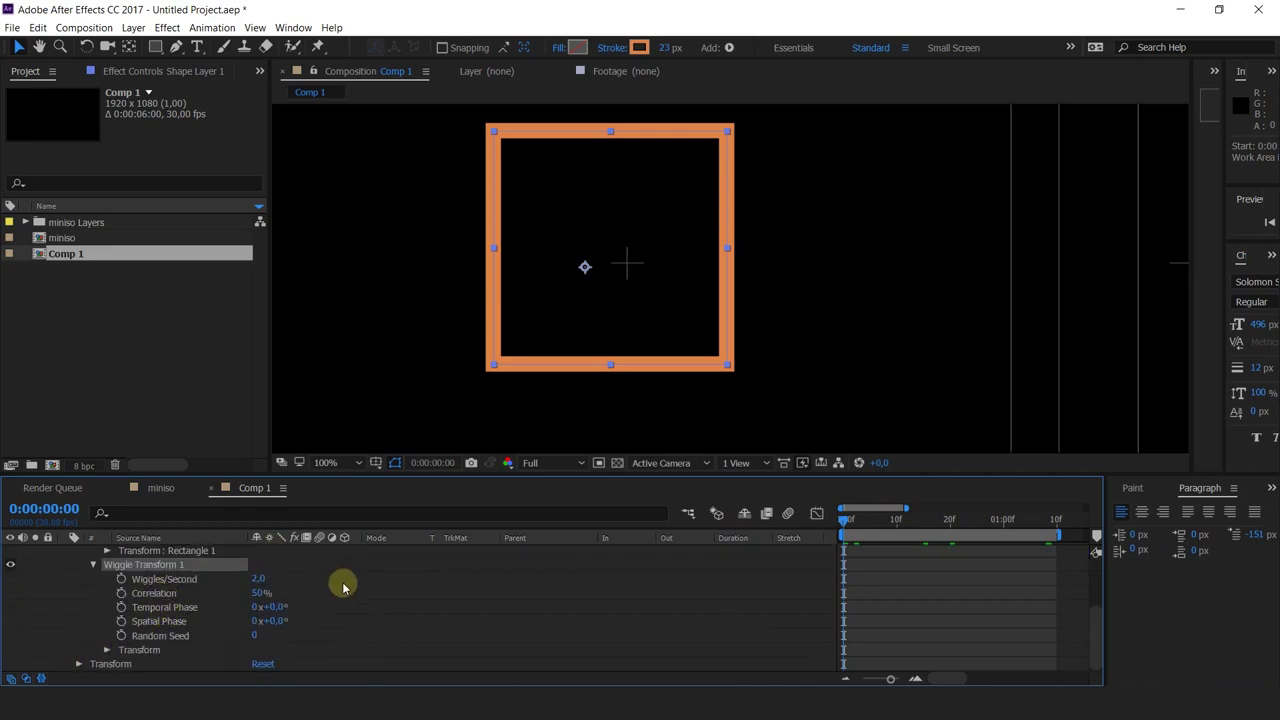
pyautogui.click(107, 650)
pyautogui.scroll(-3, 109, 640)
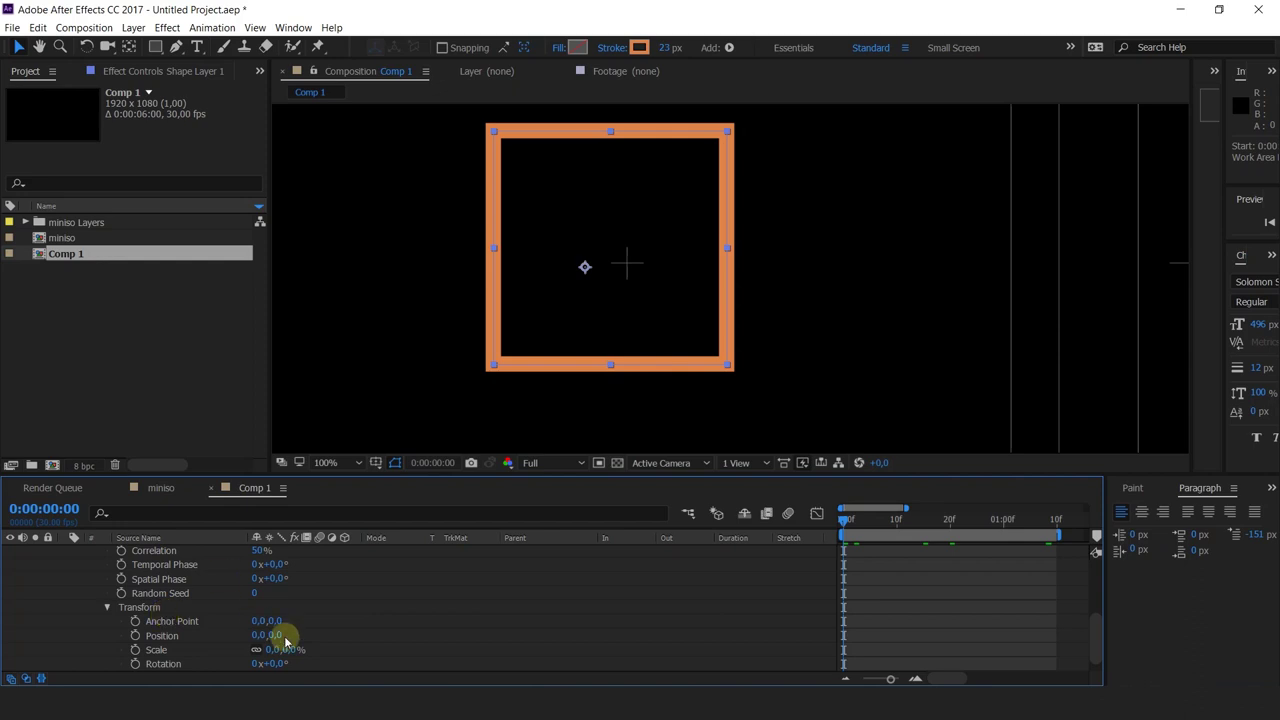
pyautogui.moveTo(258, 635); pyautogui.dragTo(368, 628)
pyautogui.press('space')
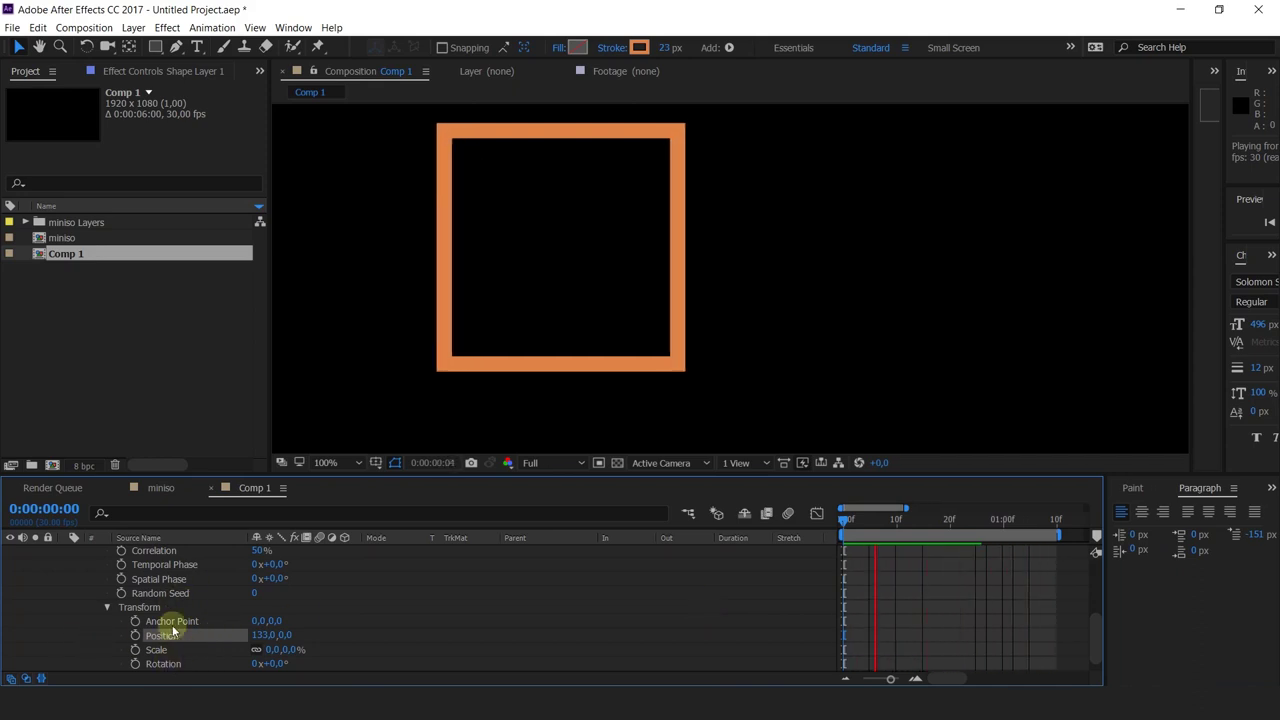
# - Try a 32% Scale in Wiggle Transform 1's Transform group, preview it, and return the Scale to 0%
pyautogui.click(268, 650)
pyautogui.moveTo(278, 650); pyautogui.dragTo(262, 650)
pyautogui.press('space')
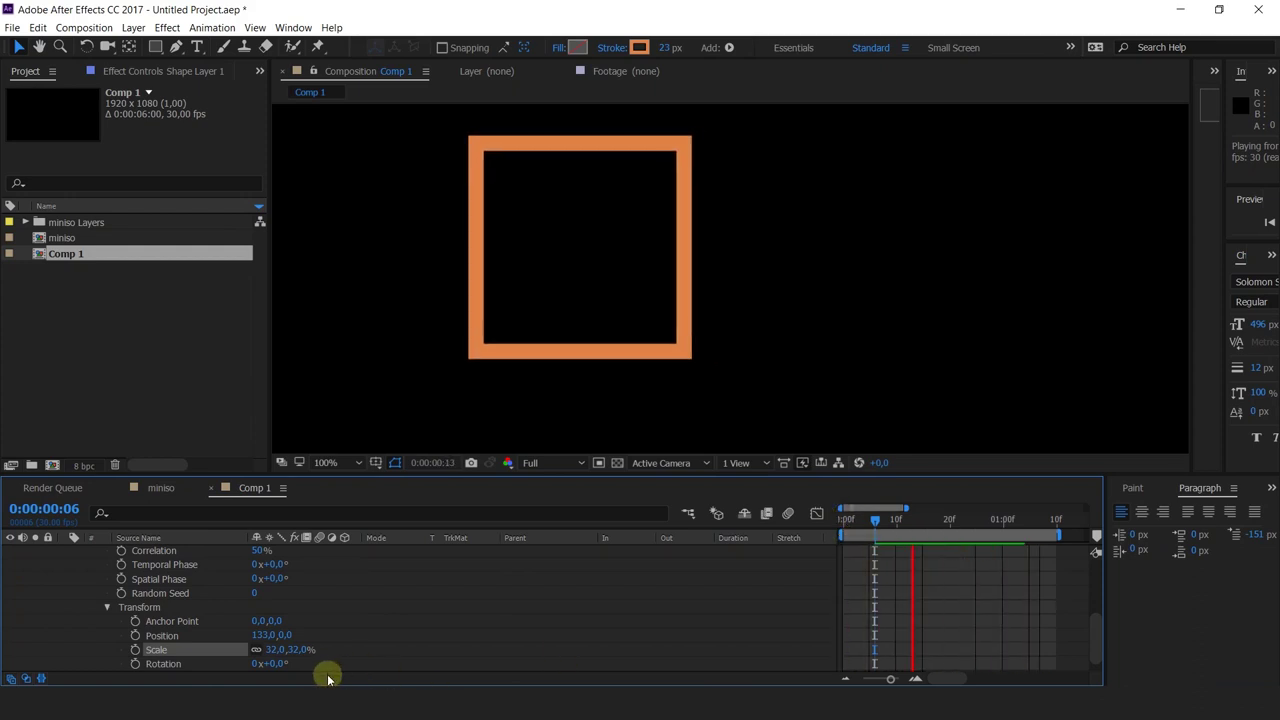
pyautogui.press('space')
pyautogui.press('Return')
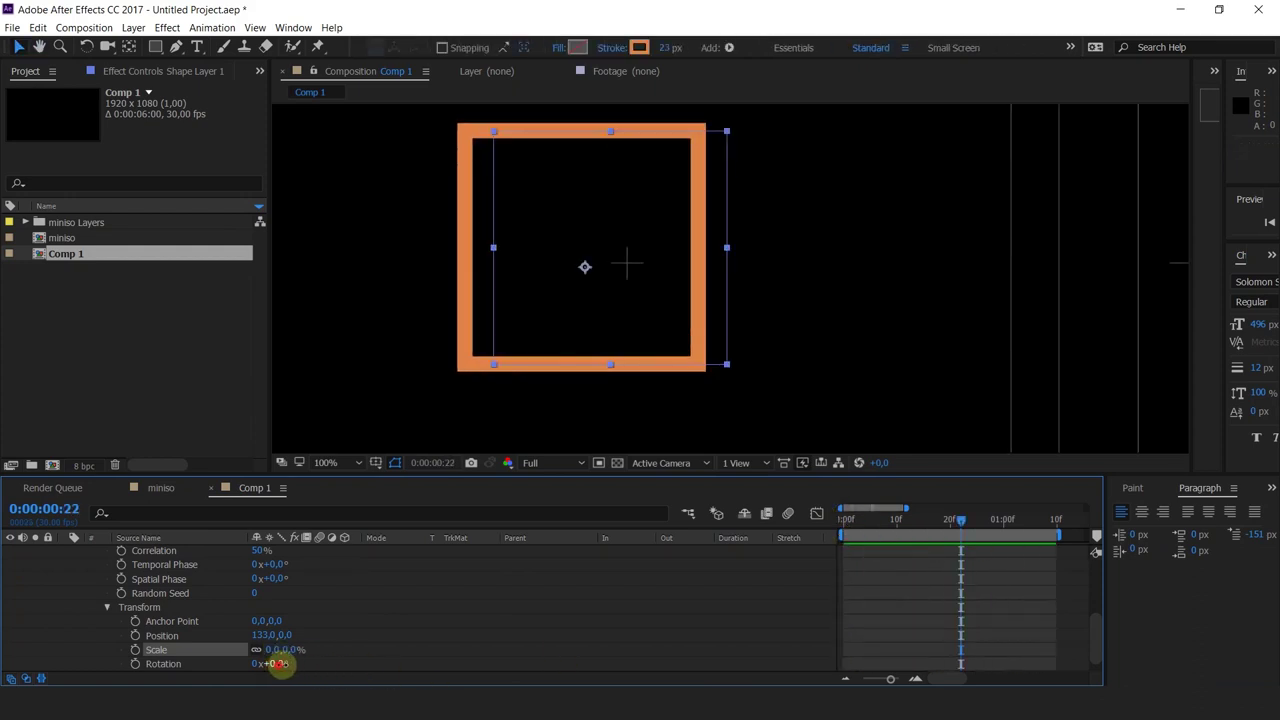
# - Set the Rotation in Wiggle Transform 1's Transform group to 46°, preview it, and return to the first frame
pyautogui.press('space')
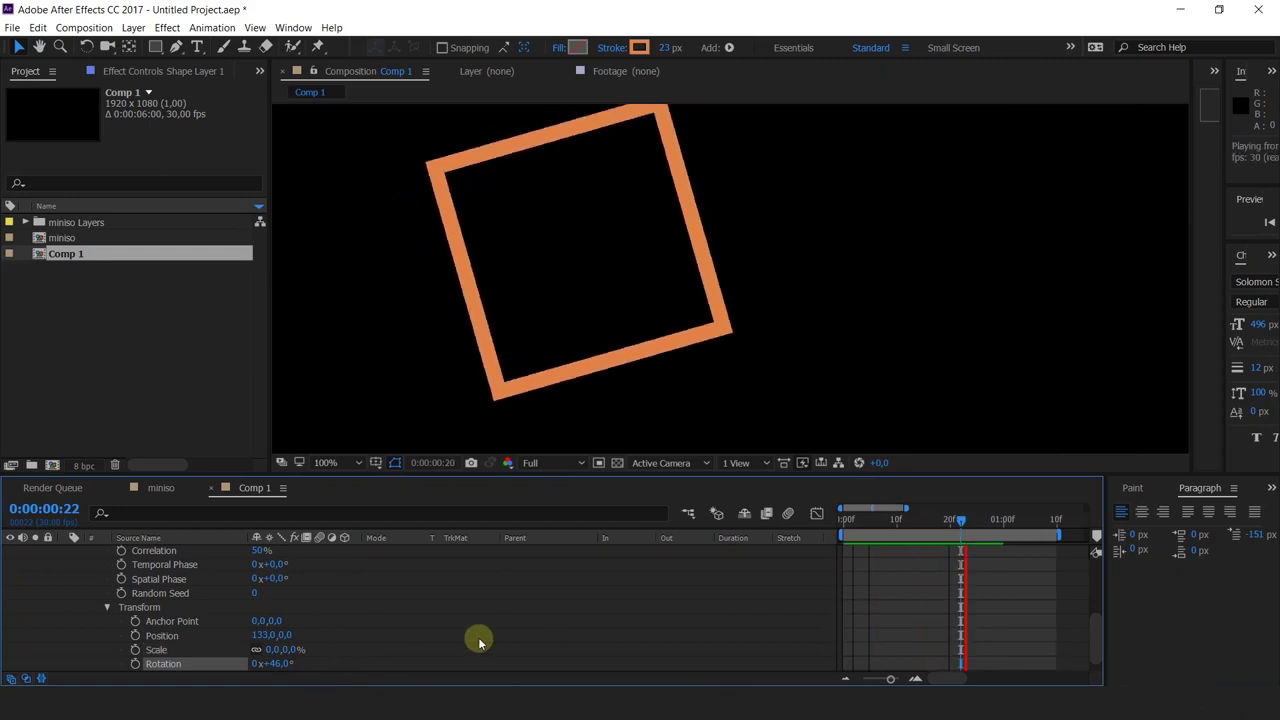
pyautogui.click(845, 520)
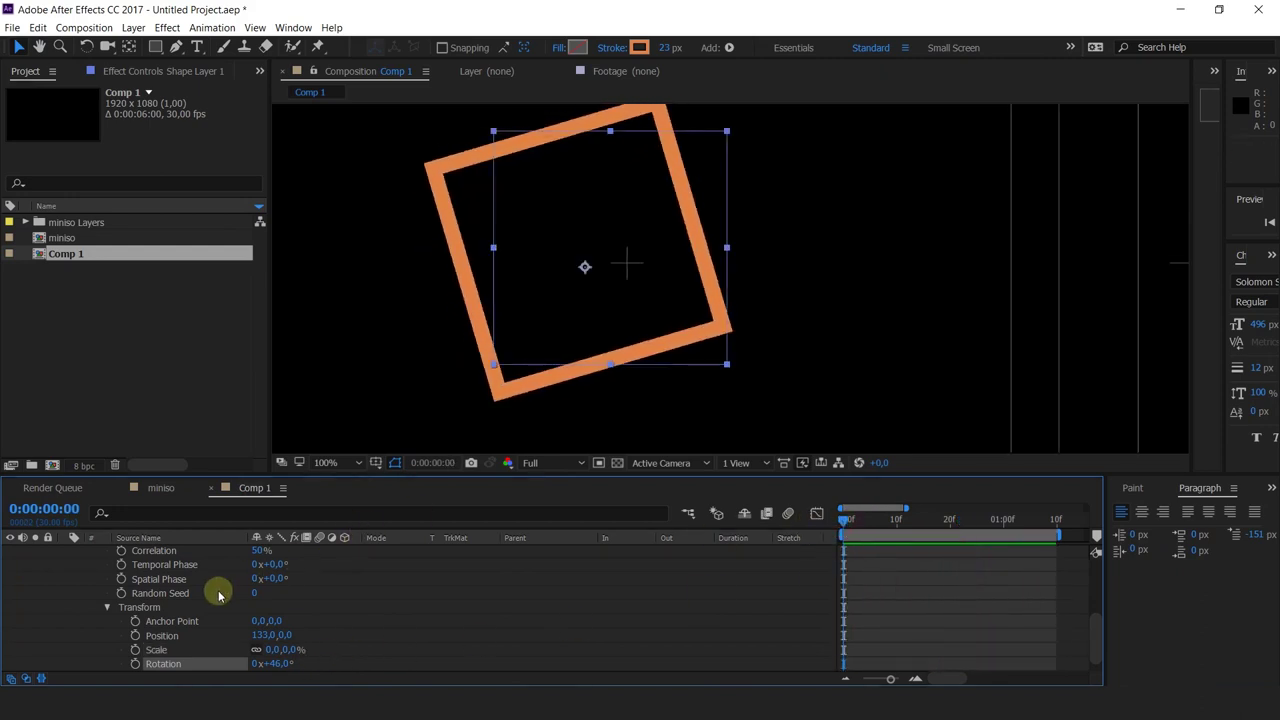
# - Try different Wiggles/Second and Correlation values on Wiggle Transform 1, preview the motion, and restore them to 2 and 50%
pyautogui.scroll(3, 218, 592)
pyautogui.scroll(-3, 218, 593)
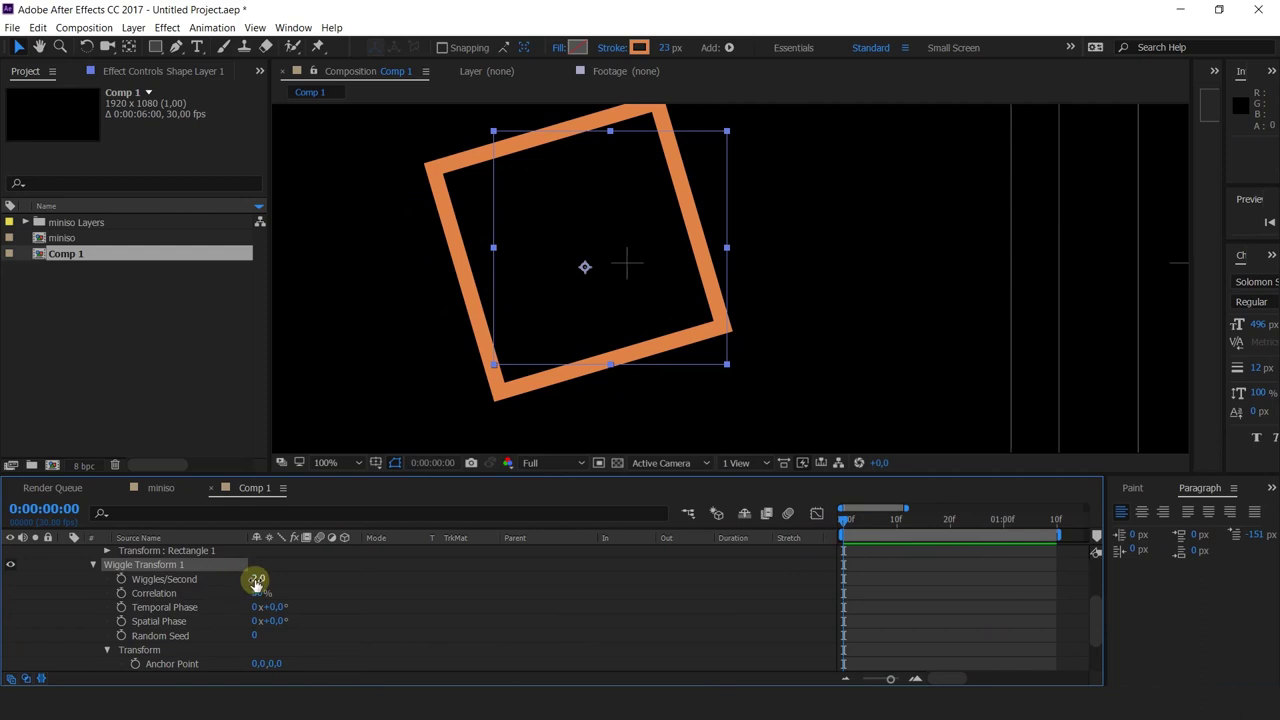
pyautogui.moveTo(258, 580); pyautogui.dragTo(297, 603)
pyautogui.press('space')
pyautogui.click(260, 594)
# - Adjust the Temporal Phase of Wiggle Transform 1
pyautogui.click(277, 608)
pyautogui.moveTo(277, 607)
pyautogui.mouseDown()
pyautogui.moveTo(680, 594)
pyautogui.moveTo(837, 571)
pyautogui.moveTo(532, 595)
pyautogui.moveTo(269, 591)
pyautogui.moveTo(275, 600)
pyautogui.mouseUp()
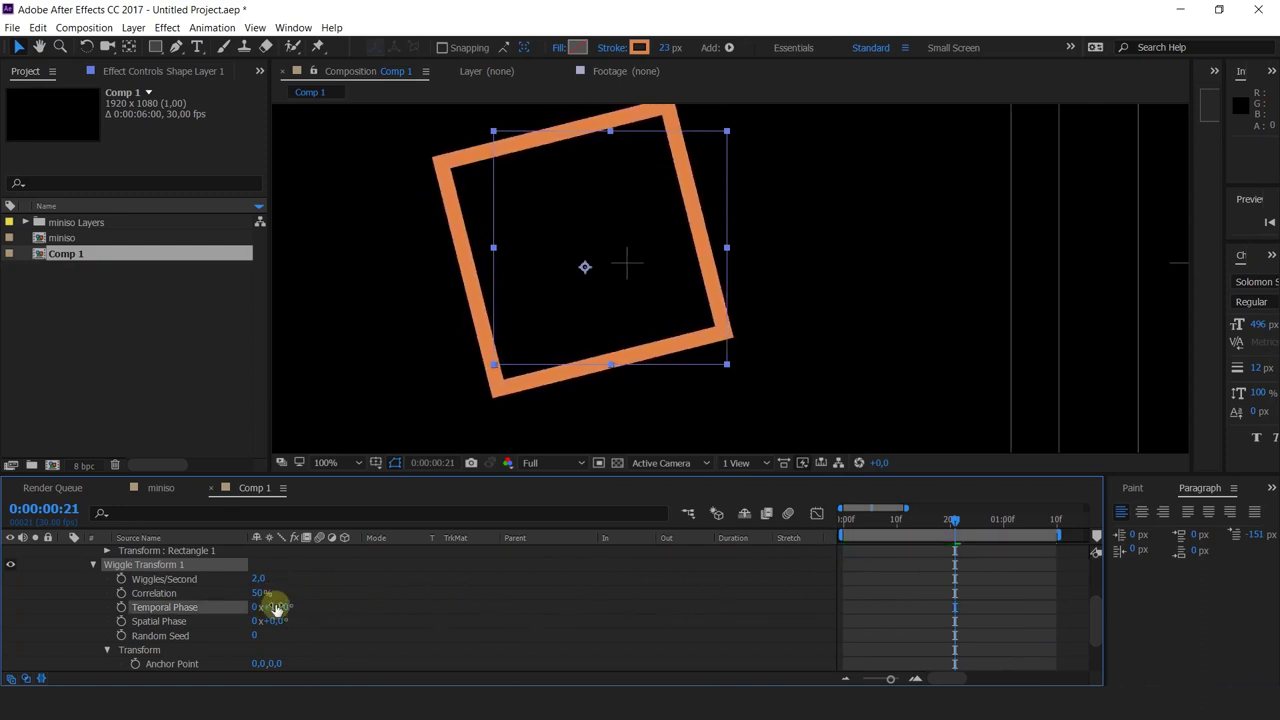
# - Undo the last Temporal Phase change, and try a Random Seed of 39 on Wiggle Transform 1 before restoring it to 0
pyautogui.hotkey('ctrl', 'z')
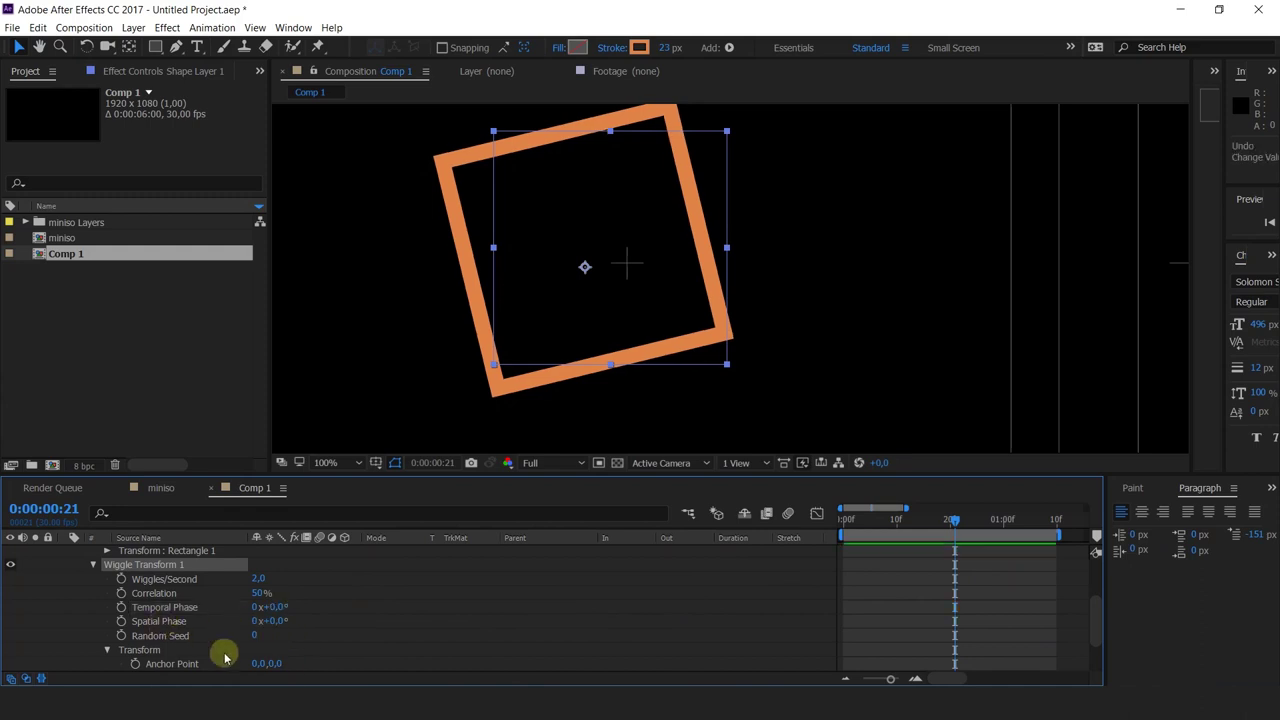
pyautogui.moveTo(255, 638); pyautogui.dragTo(296, 645)
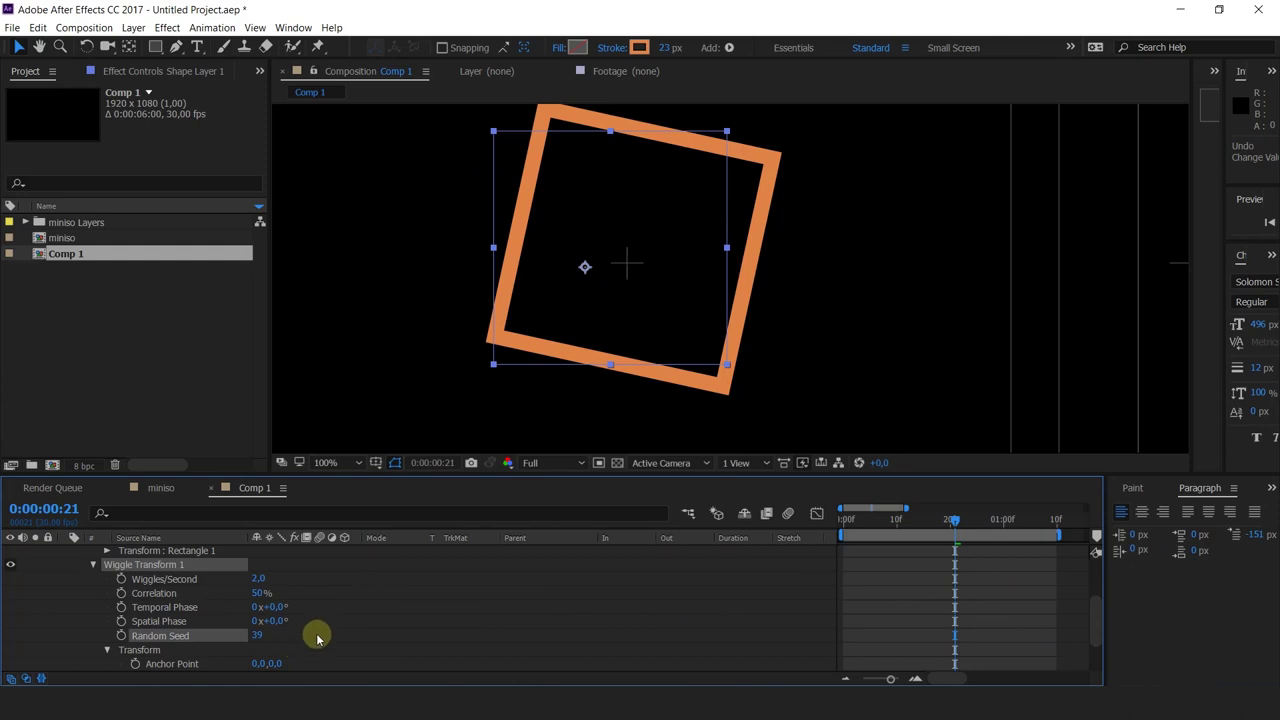
pyautogui.hotkey('ctrl', 'z')
# - Return to the first frame and delete Wiggle Transform 1 from Shape Layer 1
pyautogui.scroll(-2, 610, 267)
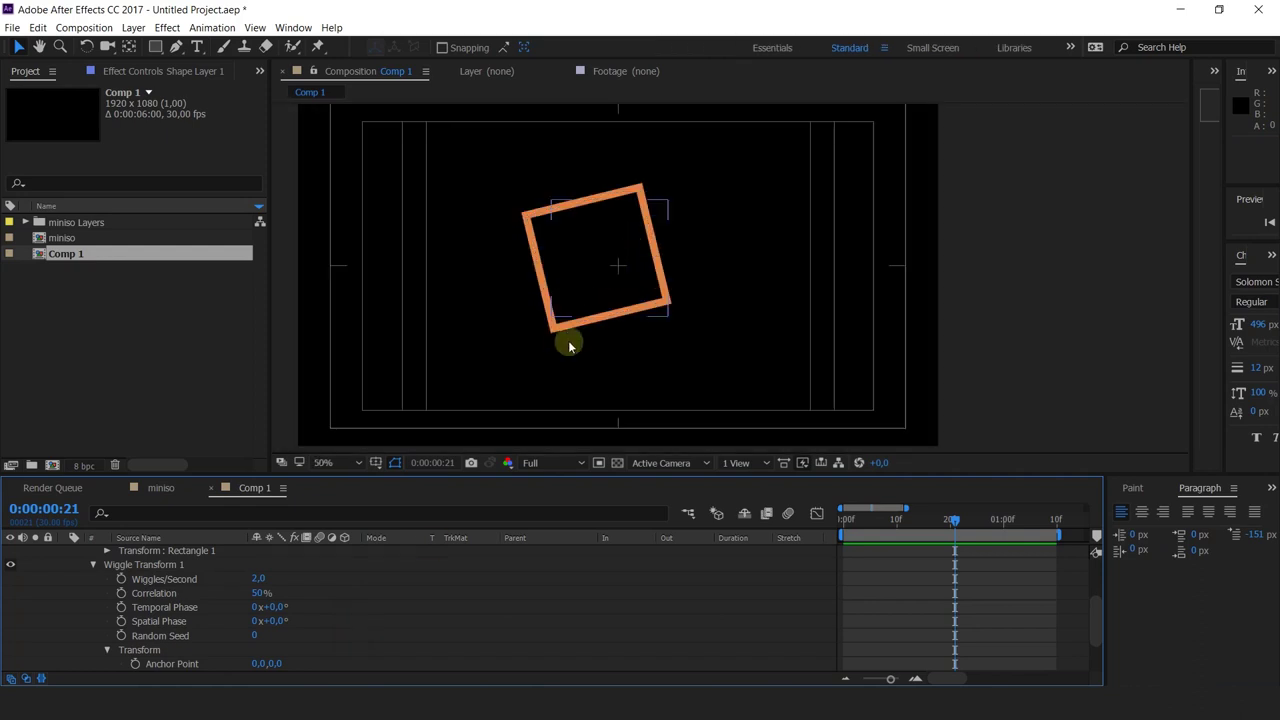
pyautogui.moveTo(855, 527); pyautogui.dragTo(808, 532)
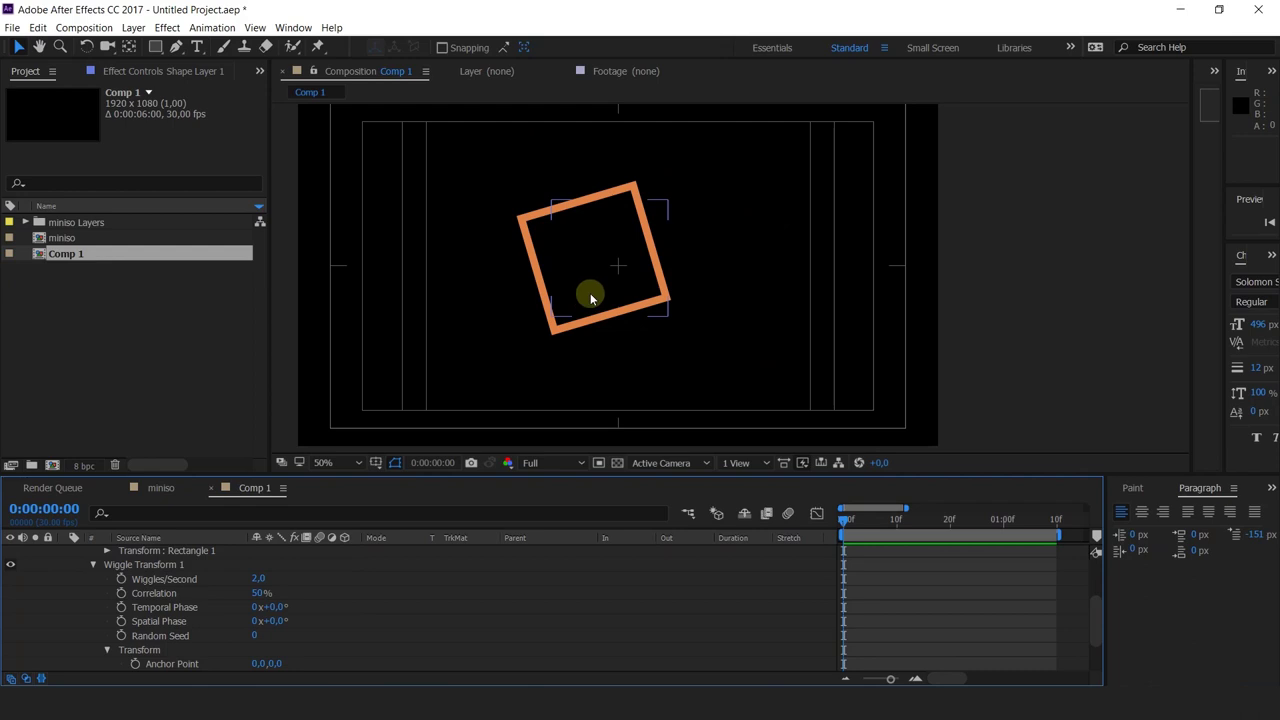
pyautogui.scroll(2, 172, 636)
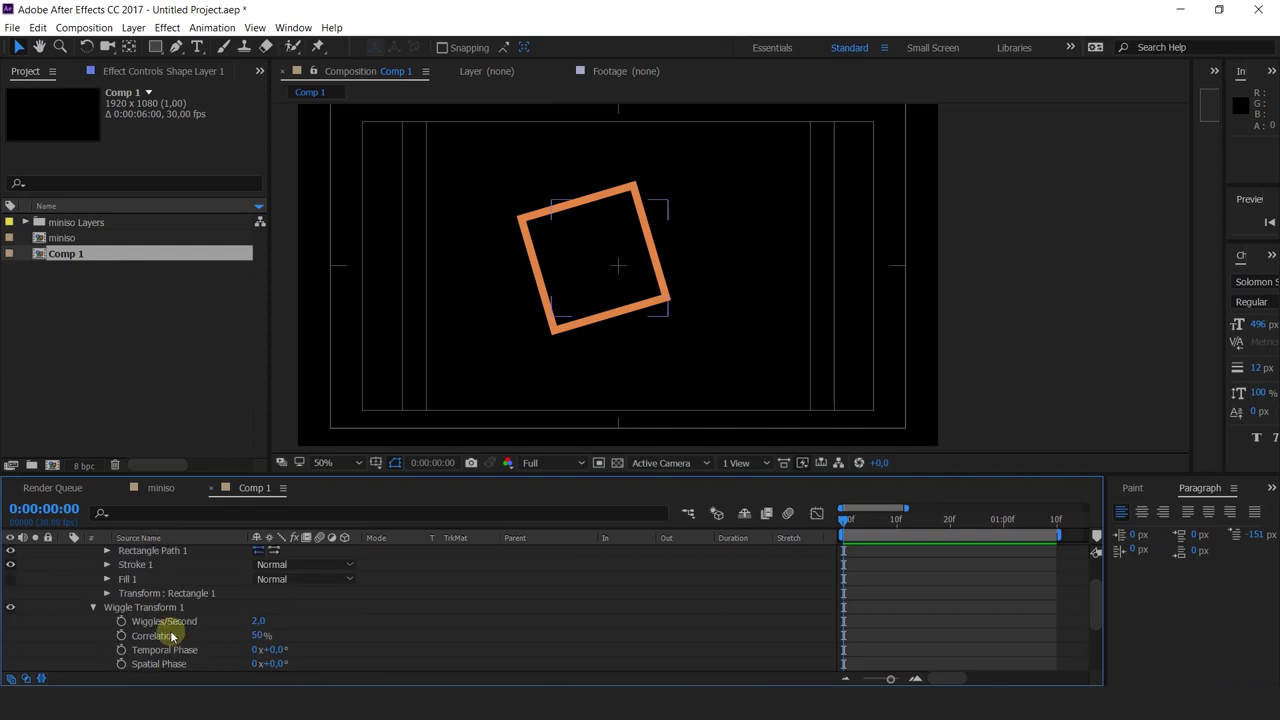
pyautogui.scroll(-3, 172, 636)
pyautogui.scroll(3, 172, 636)
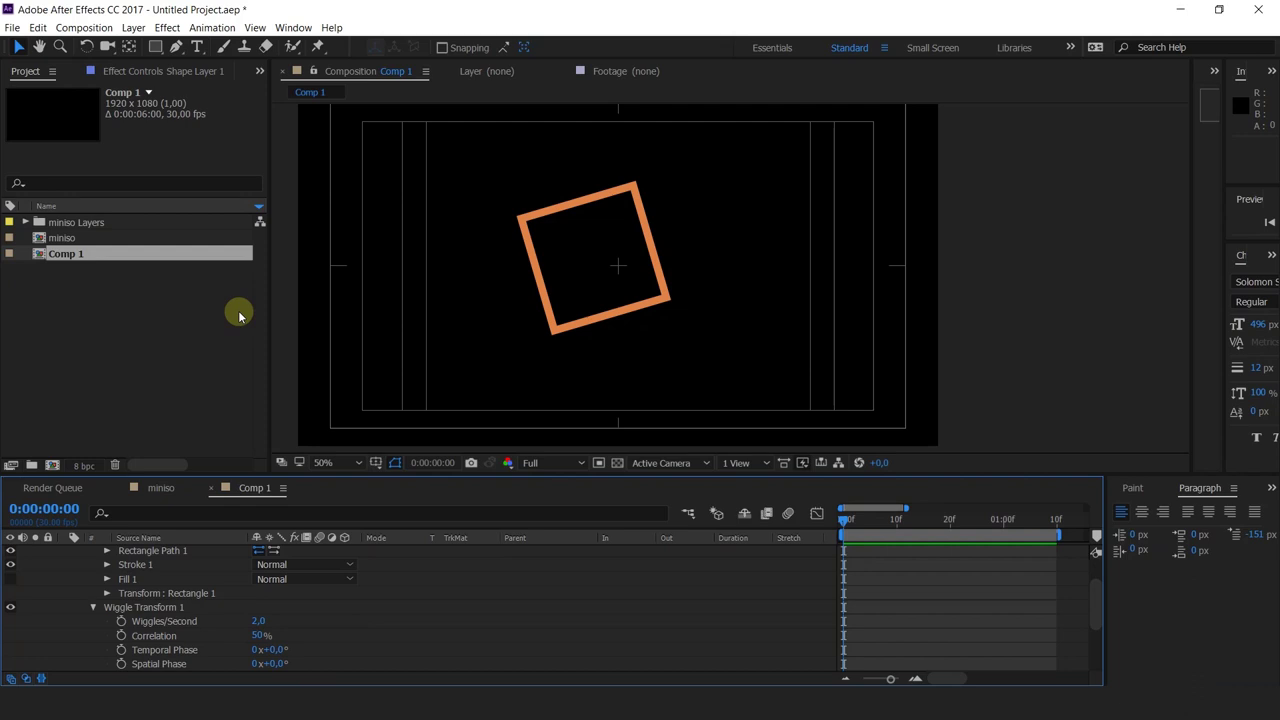
pyautogui.click(100, 593)
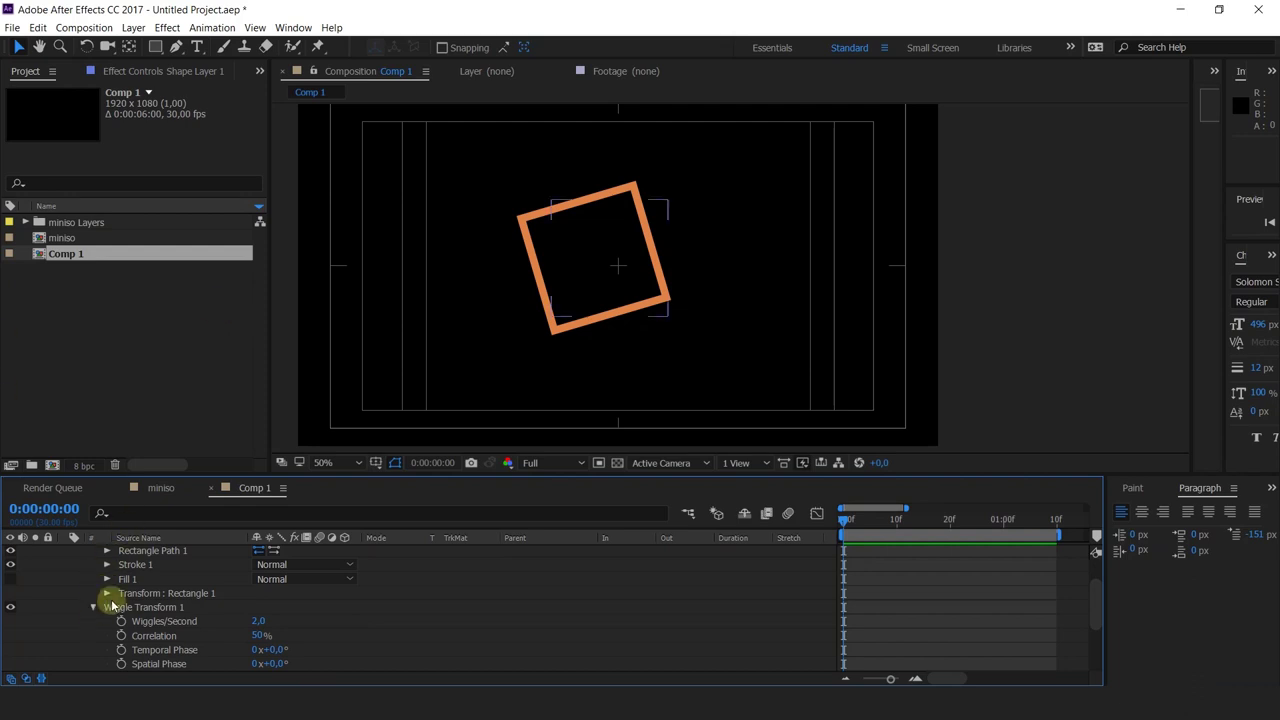
pyautogui.scroll(2, 105, 590)
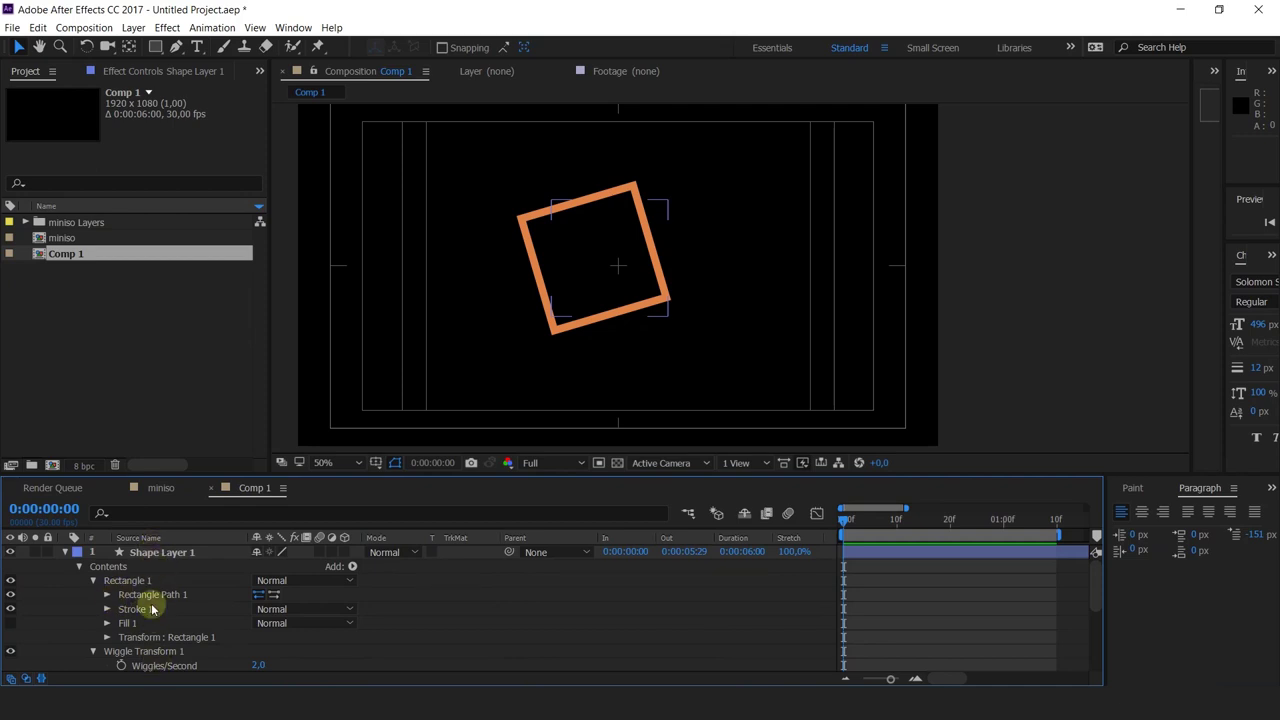
pyautogui.click(159, 653)
pyautogui.press('Delete')
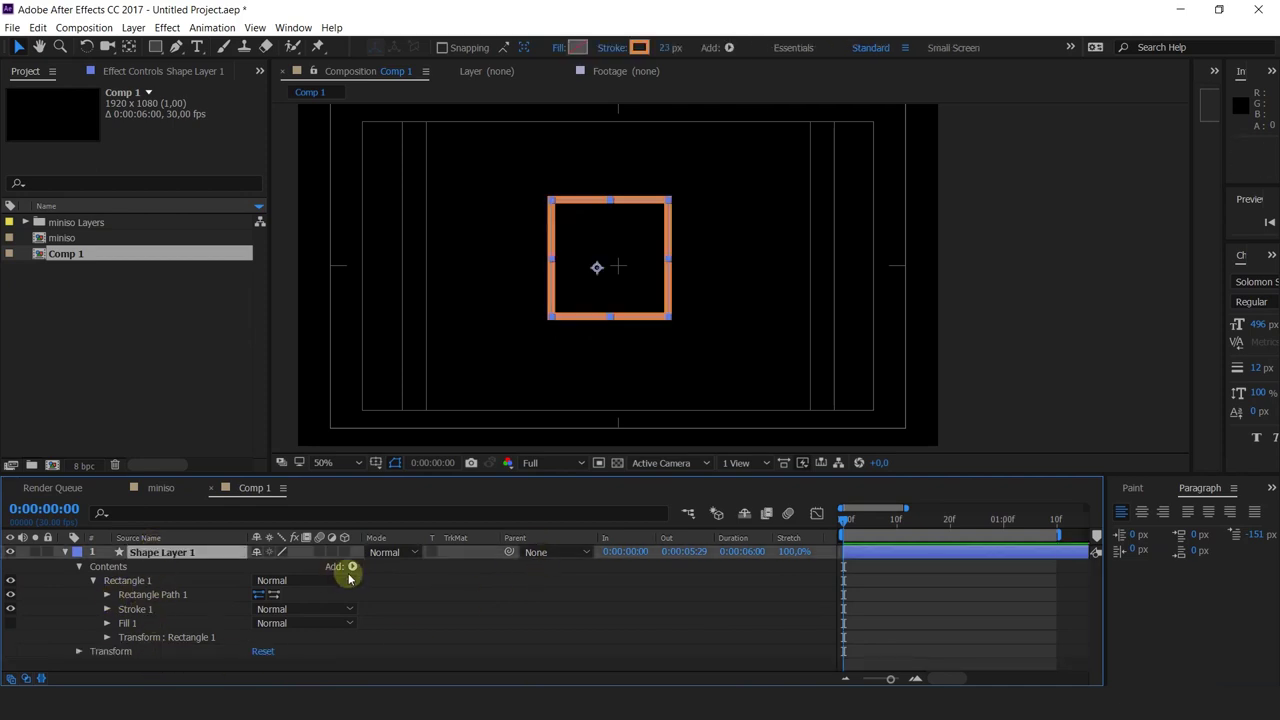
# - Add a Zig Zag operator to Shape Layer 1 and expand its properties
pyautogui.click(352, 566)
pyautogui.click(349, 536)
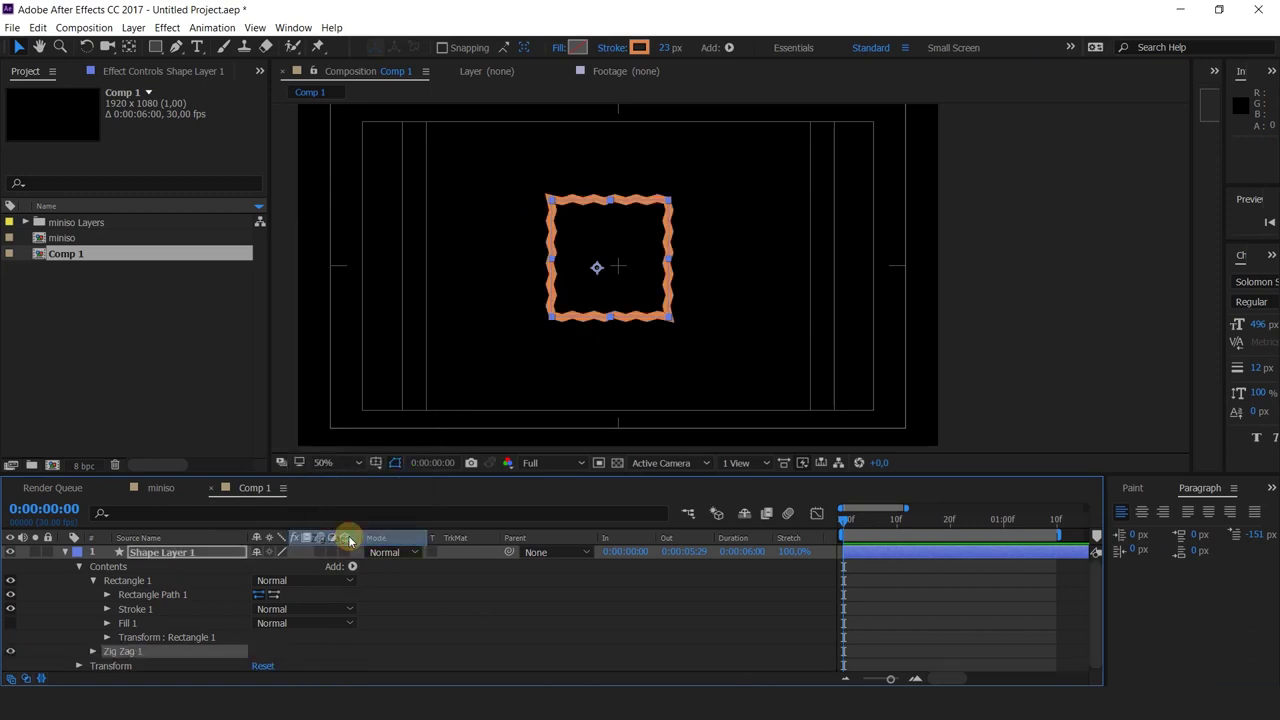
pyautogui.click(93, 651)
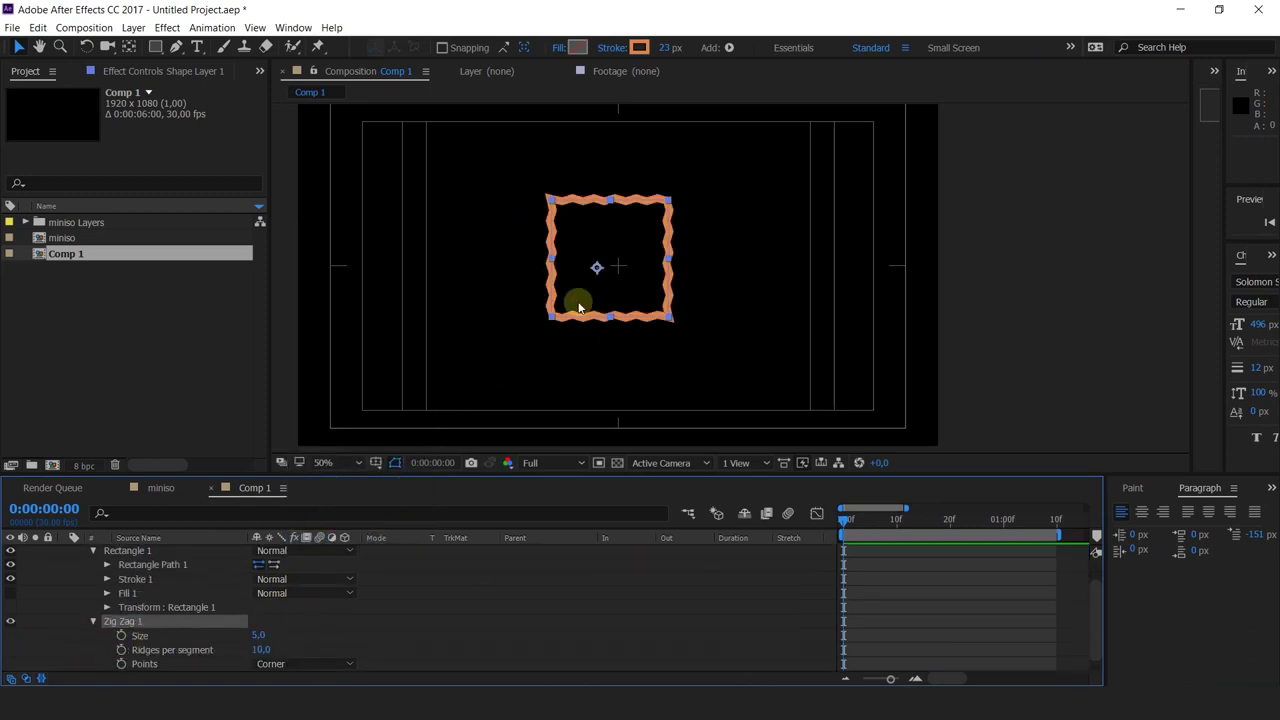
# - Preview the zigzag square, inspect it at 100% magnification, and return to the first frame
pyautogui.press('space')
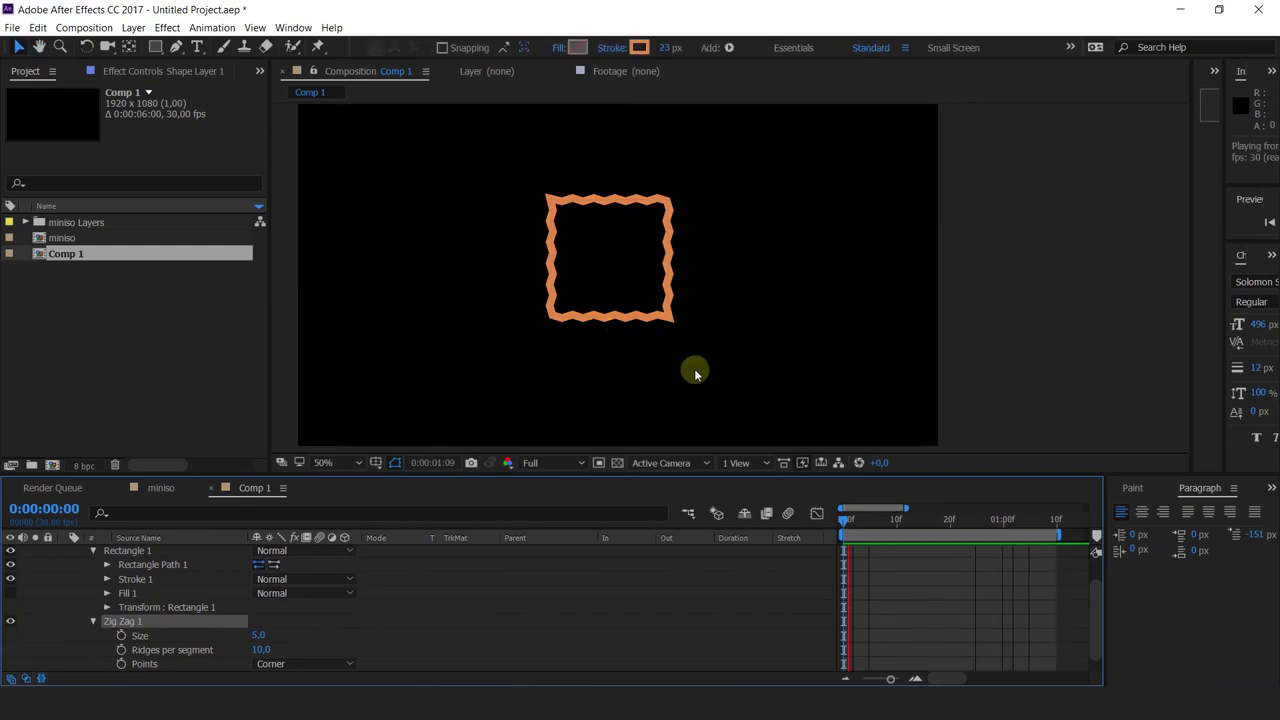
pyautogui.press('.')
pyautogui.press('space')
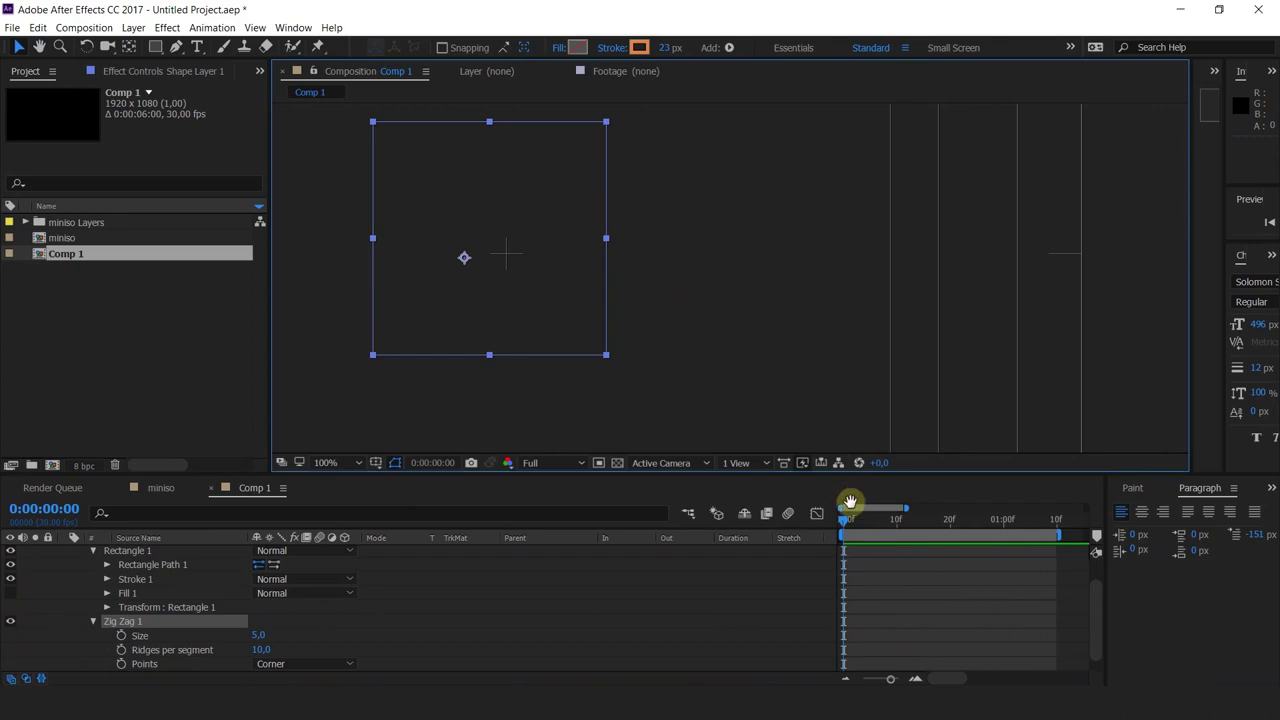
pyautogui.click(871, 522)
pyautogui.moveTo(875, 530); pyautogui.dragTo(803, 534)
pyautogui.scroll(-5, 690, 220)
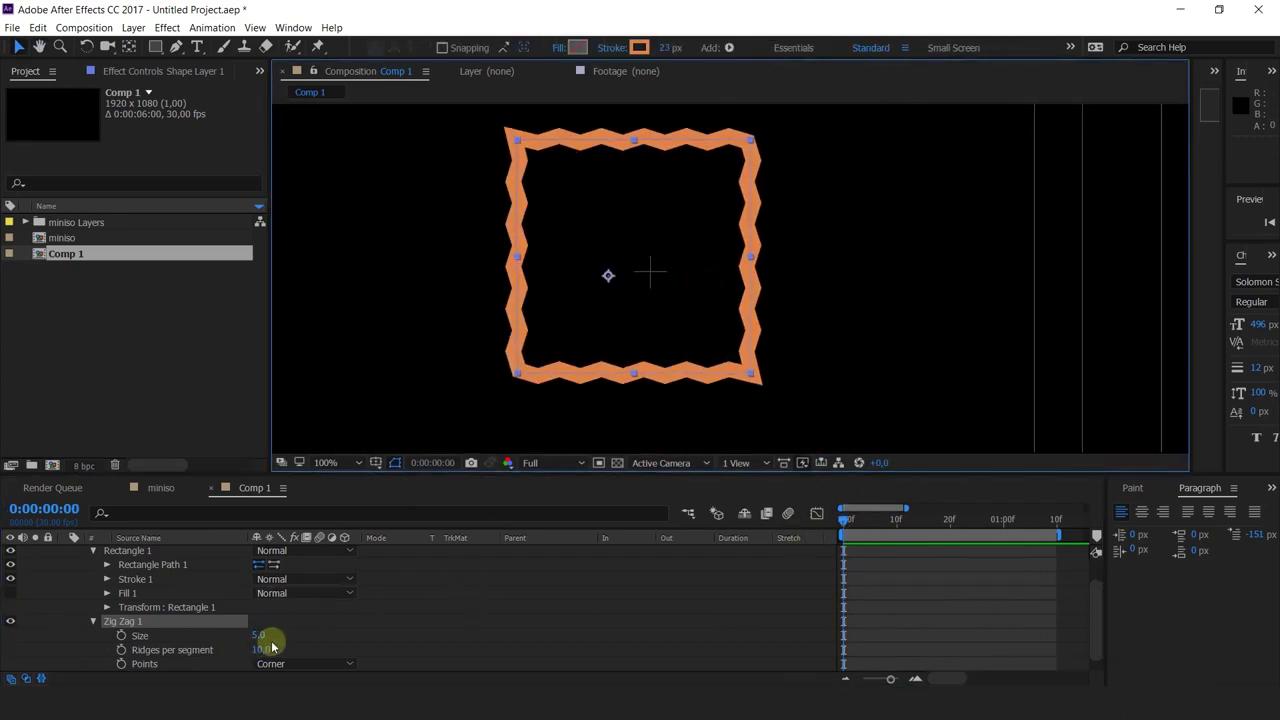
# - Try a Size of 89 on Zig Zag 1, change its Points to Smooth, and reduce the Size to 13
pyautogui.moveTo(259, 635); pyautogui.dragTo(420, 455)
pyautogui.scroll(-1, 257, 631)
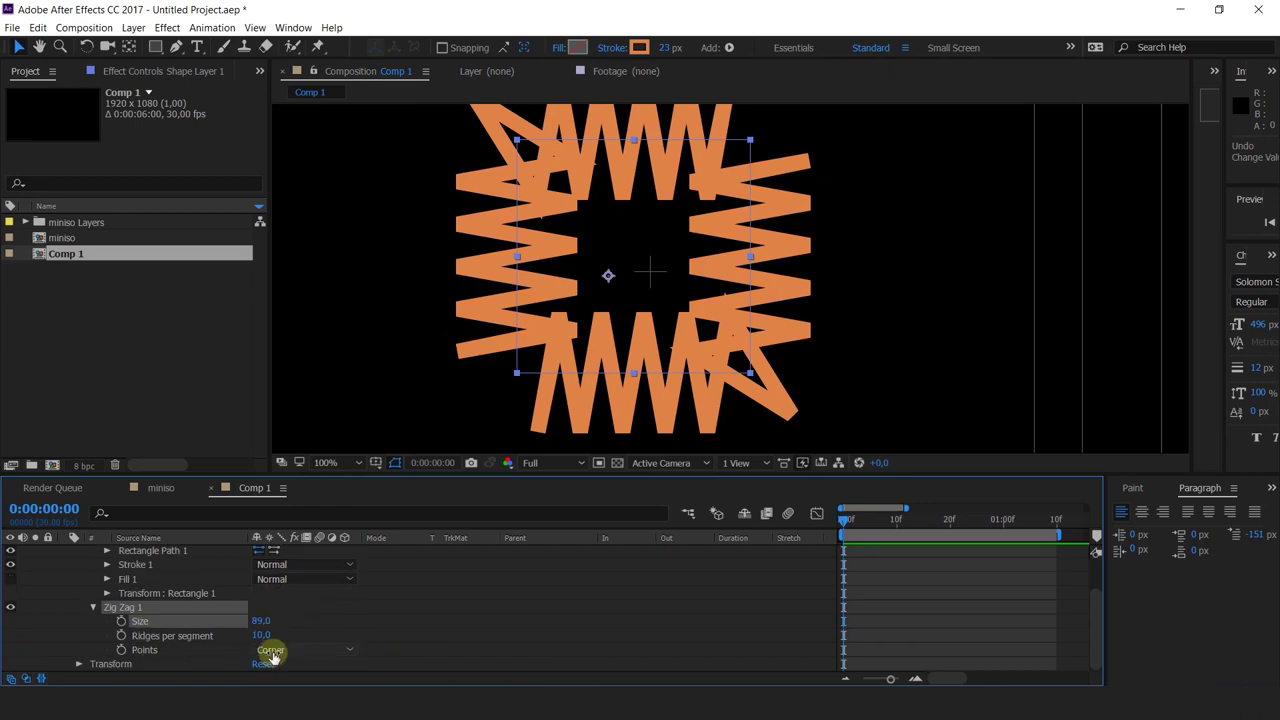
pyautogui.click(272, 652)
pyautogui.click(285, 636)
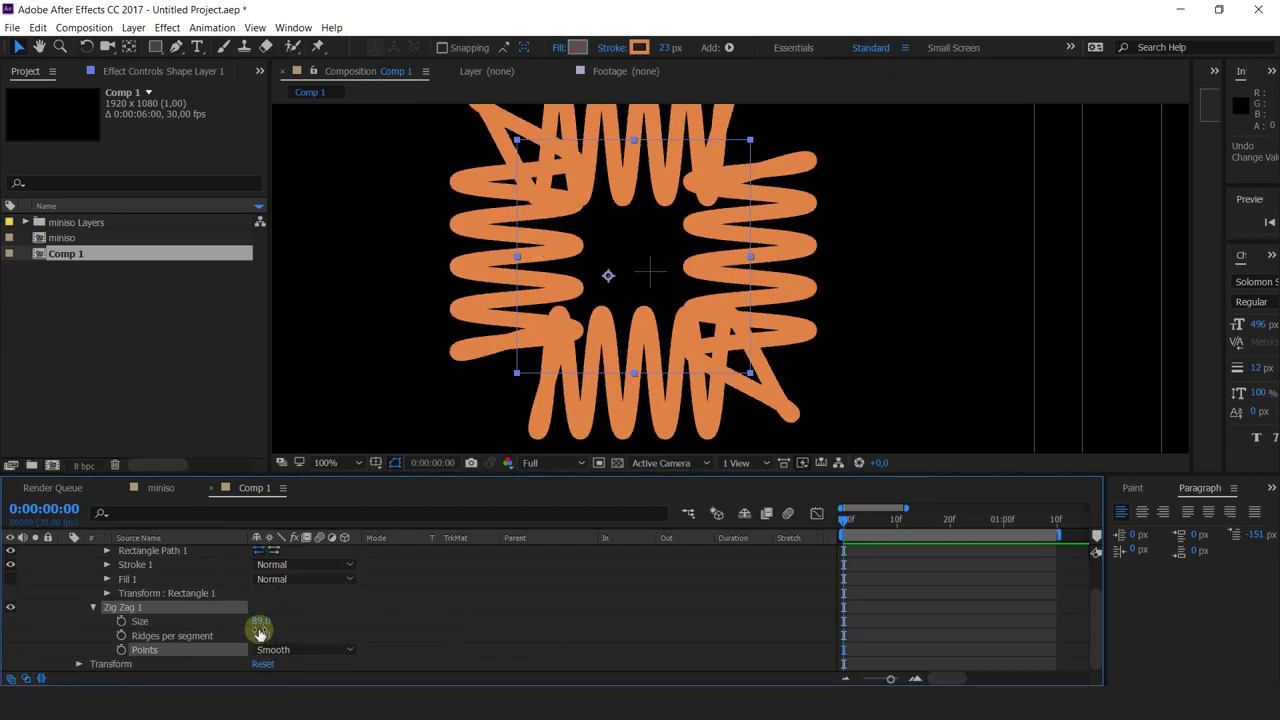
pyautogui.moveTo(260, 618)
pyautogui.mouseDown()
pyautogui.moveTo(243, 606)
pyautogui.moveTo(206, 623)
pyautogui.mouseUp()
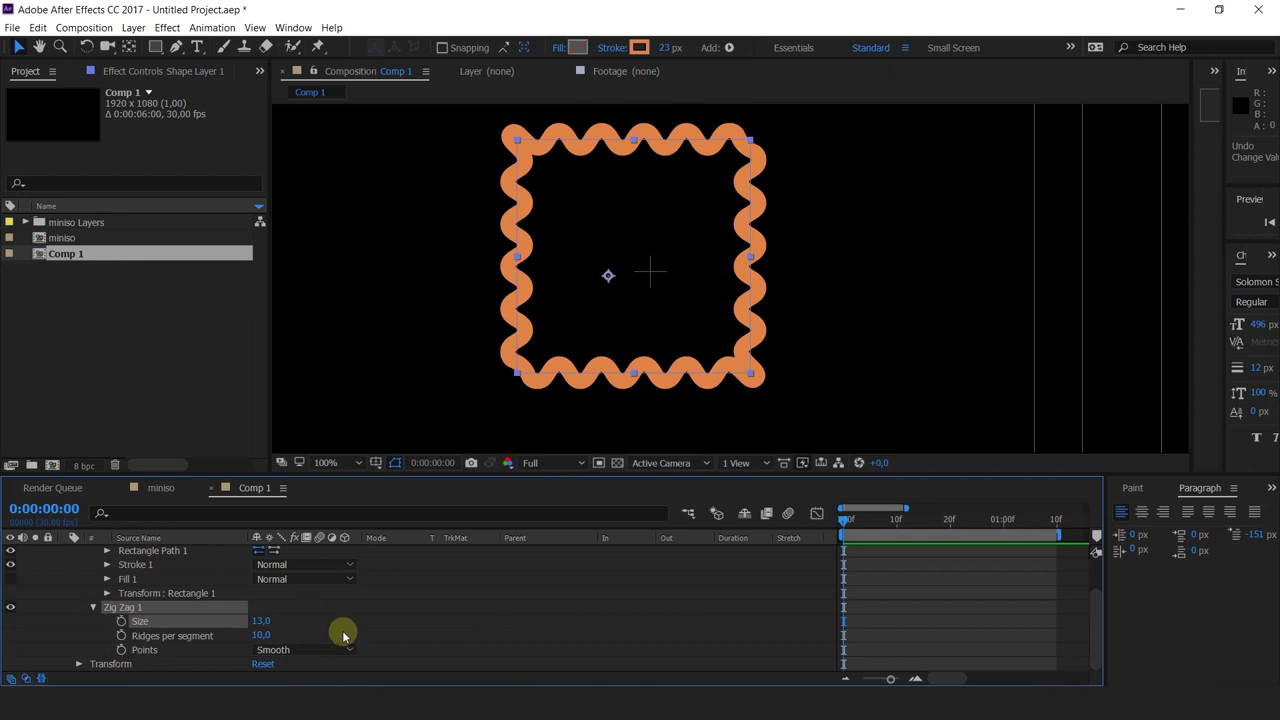
# - Delete Shape Layer 1 and undo the deletion
pyautogui.scroll(2, 341, 630)
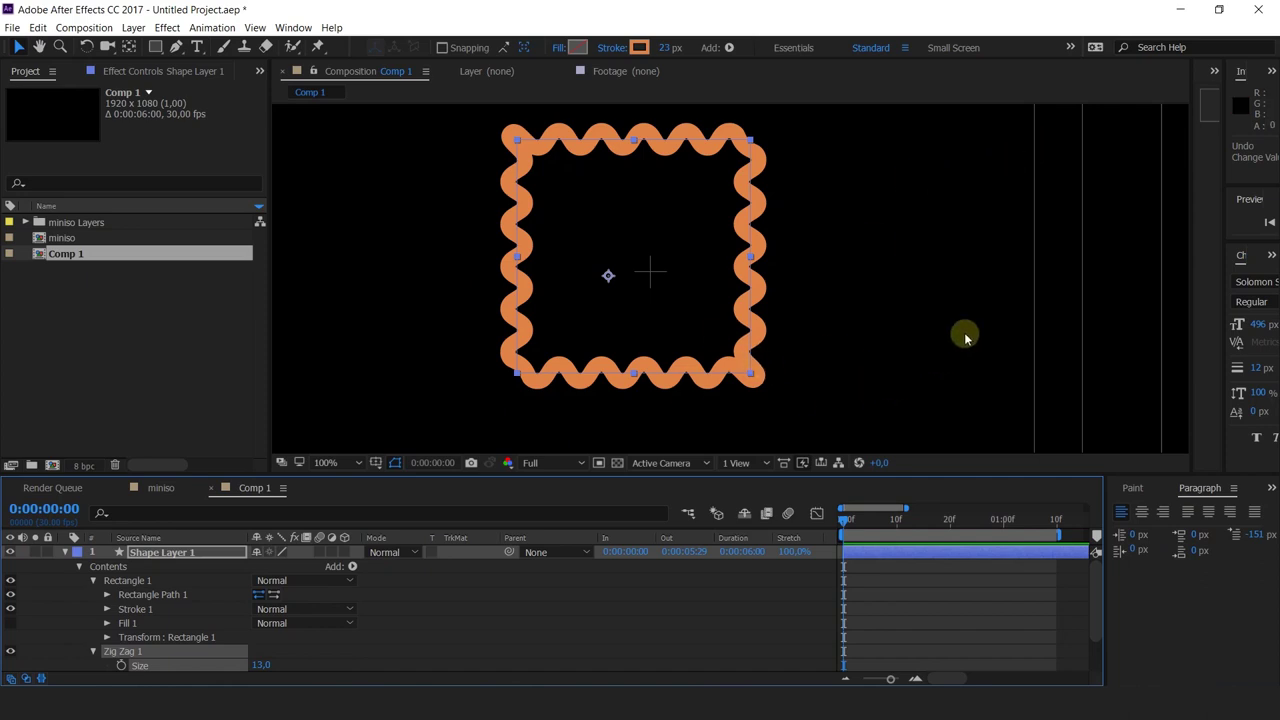
pyautogui.click(200, 552)
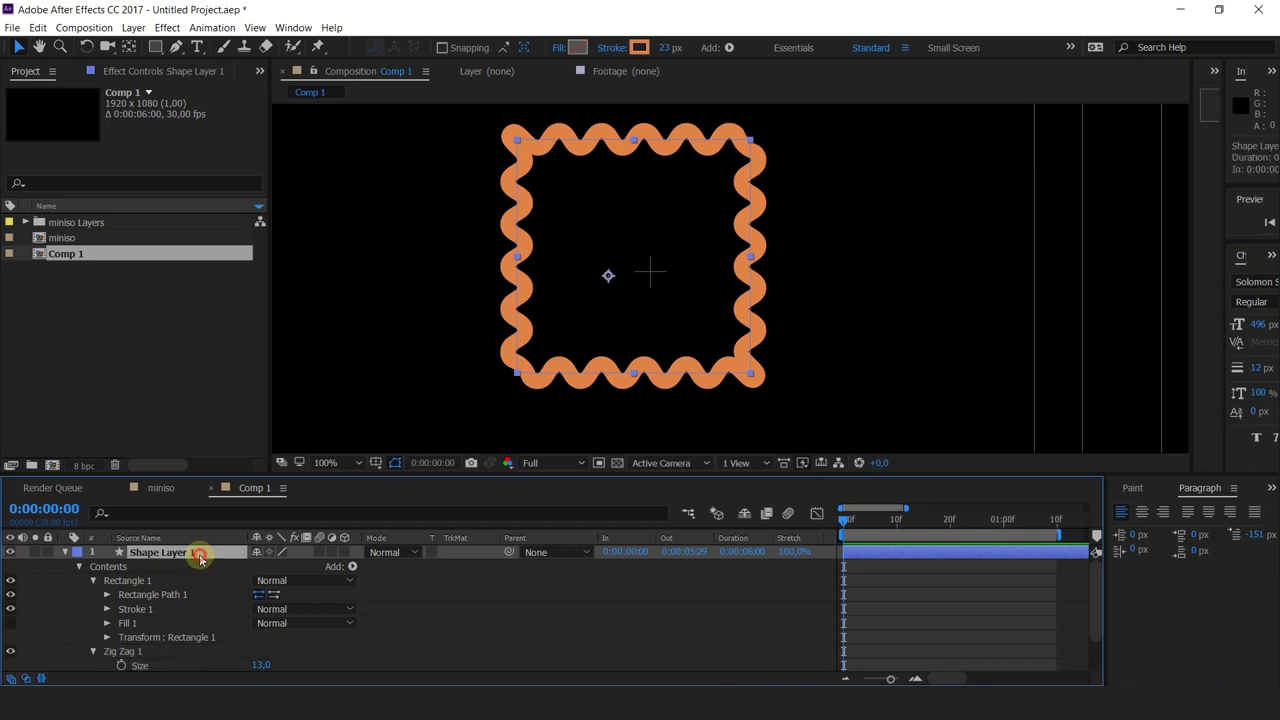
pyautogui.press('Delete')
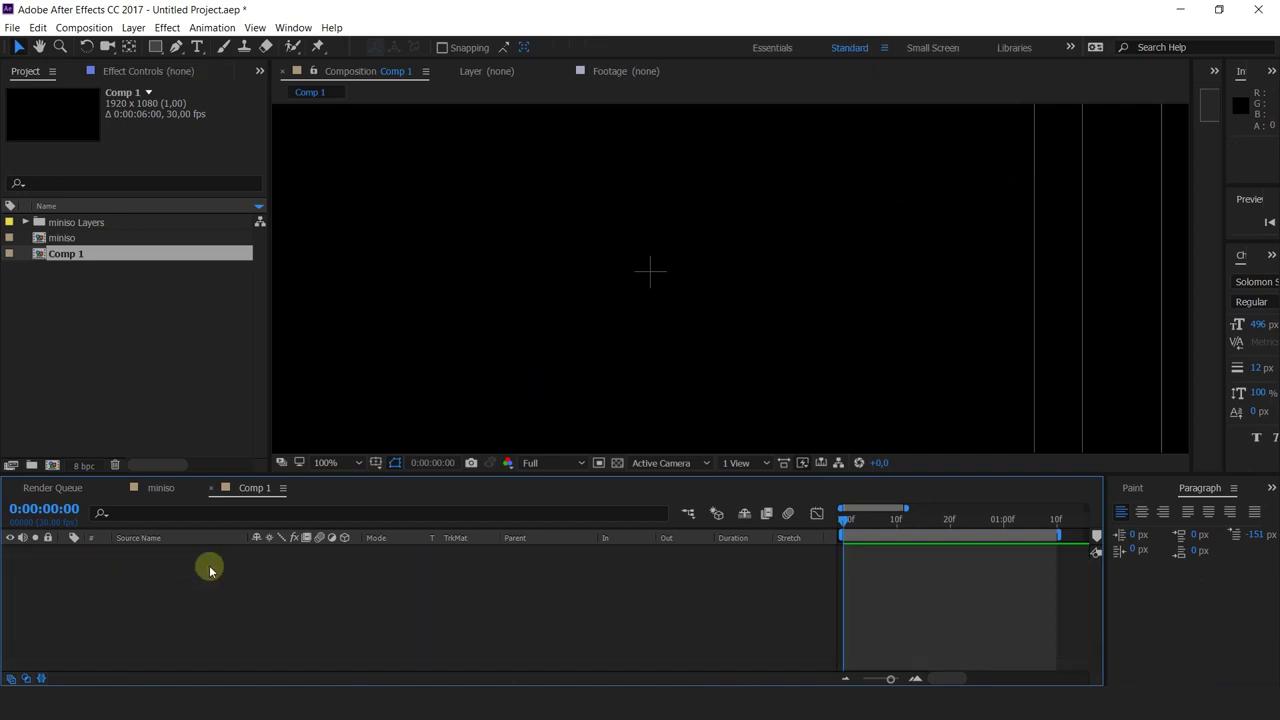
pyautogui.hotkey('ctrl', 'z')
# - Expand Shape Layer 1 and open the list of shapes and operators that can be added to it
pyautogui.click(64, 552)
pyautogui.click(353, 567)
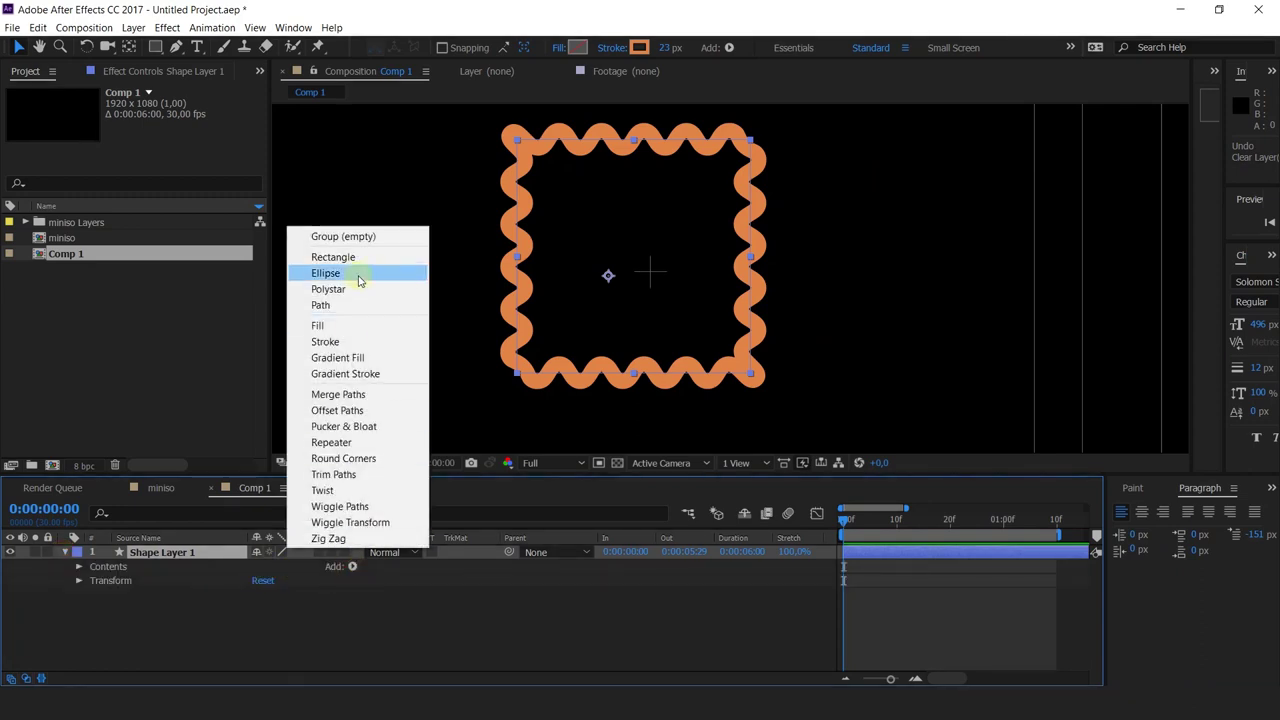